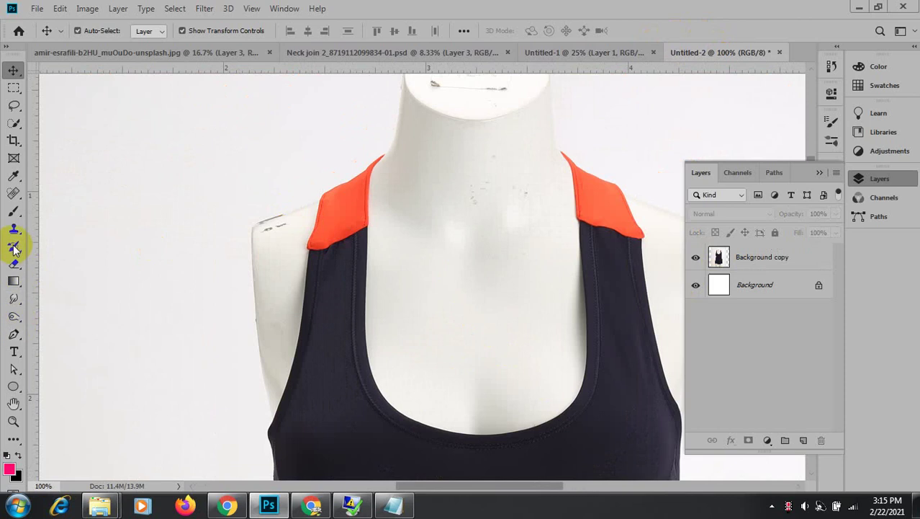
Choose the Pen tool in Path mode and create a new empty path for the tank top outline.
click(15, 334)
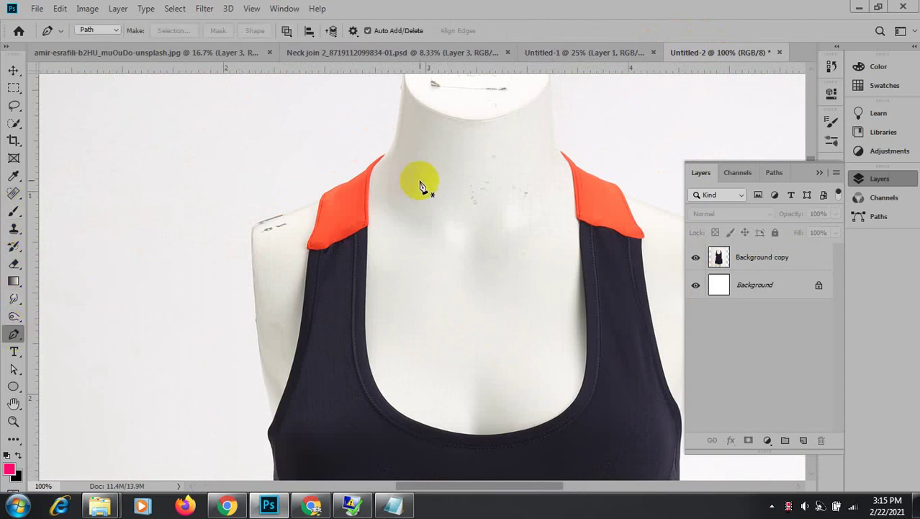
click(366, 181)
scroll(386, 162, up, 2)
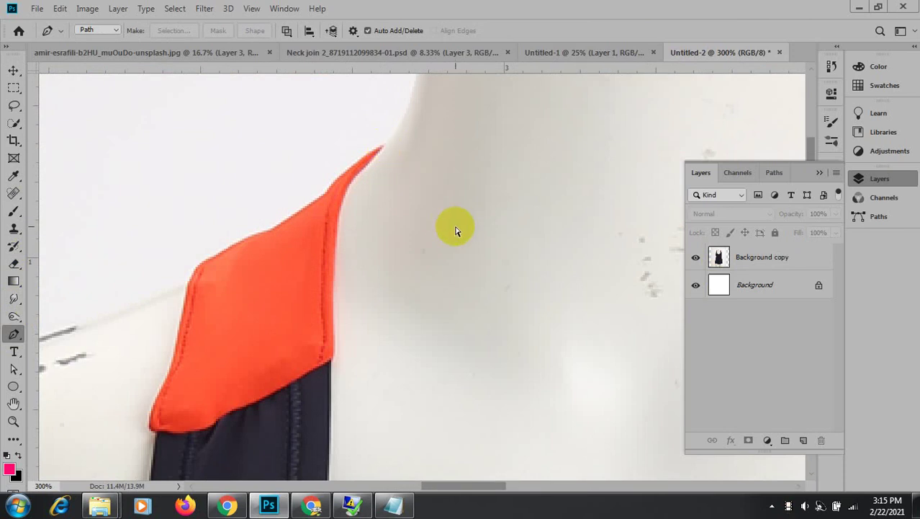
scroll(456, 230, down, 2)
scroll(455, 231, down, 1)
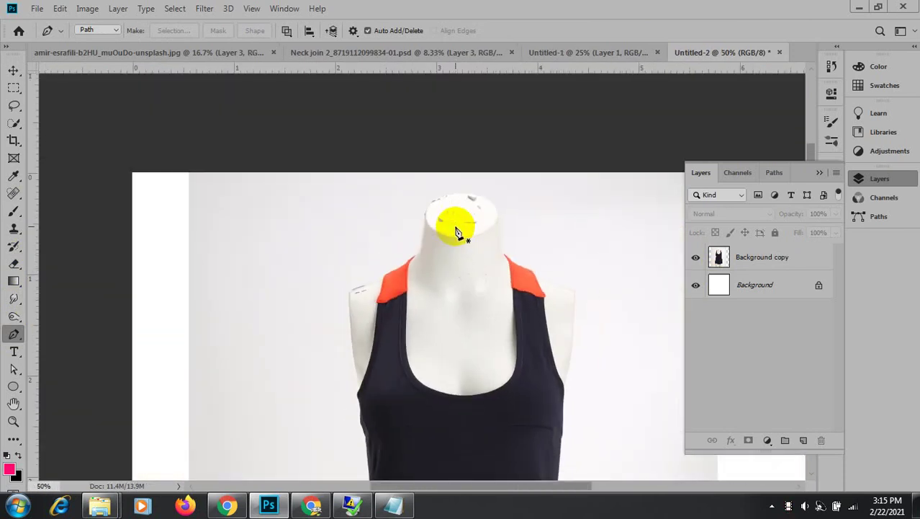
click(473, 421)
click(374, 320)
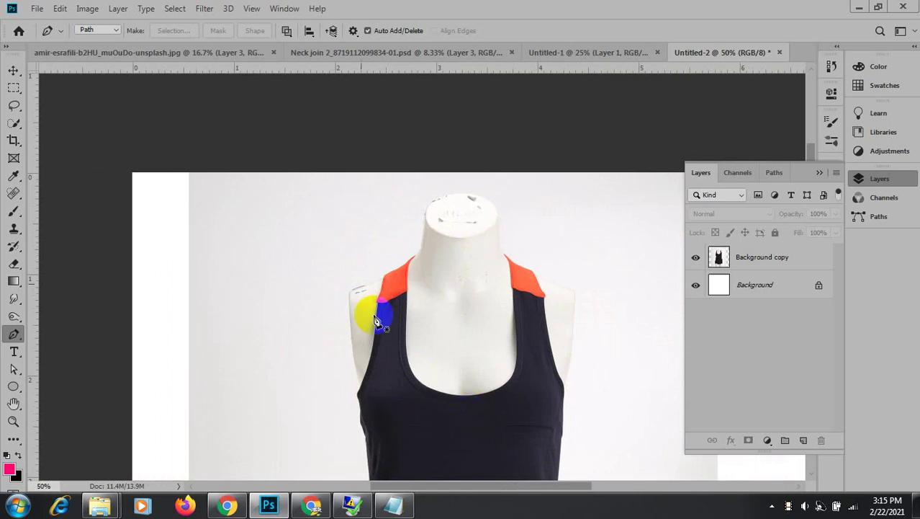
click(438, 385)
scroll(438, 323, up, 1)
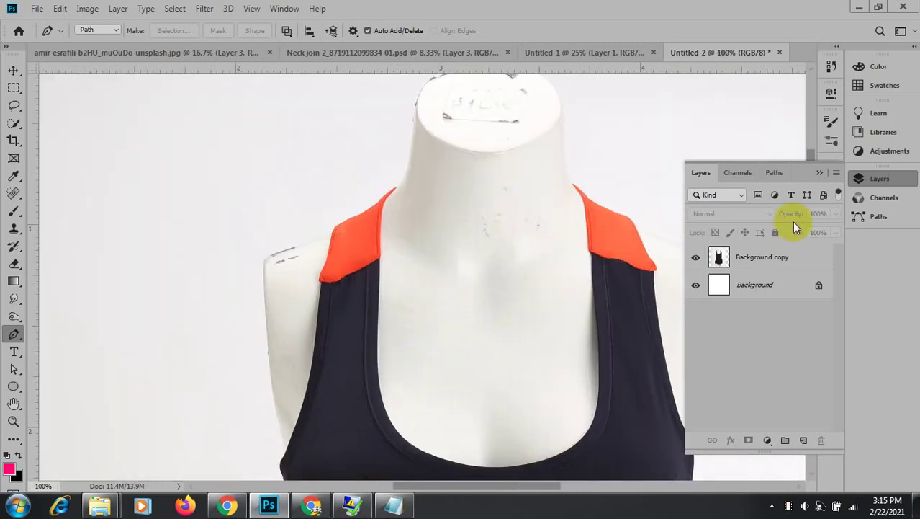
click(774, 173)
click(804, 440)
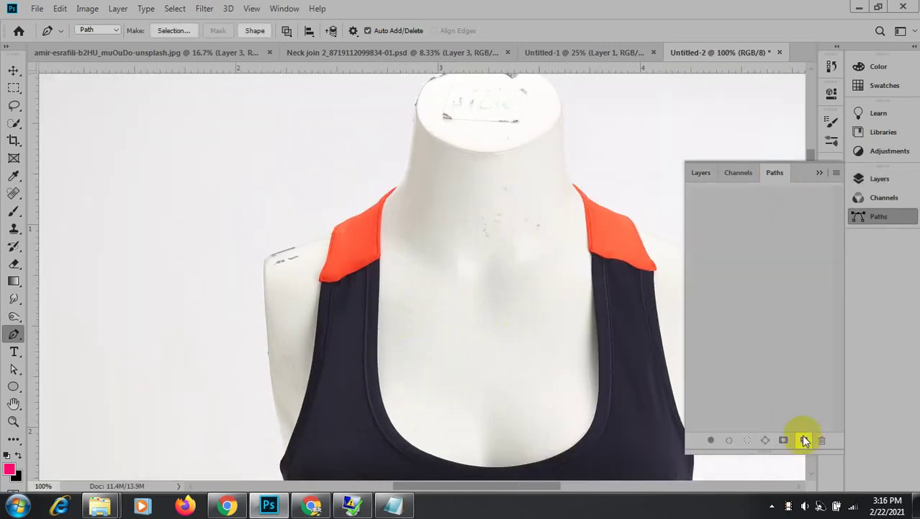
Start the path at the tip of the left orange shoulder piece and trace its inner edge down to the dark fabric.
click(381, 205)
scroll(390, 181, up, 1)
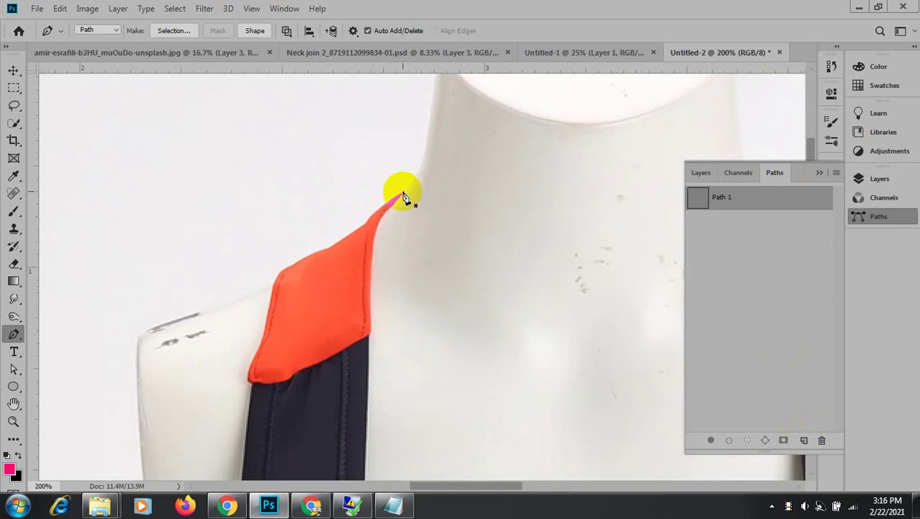
scroll(403, 195, up, 1)
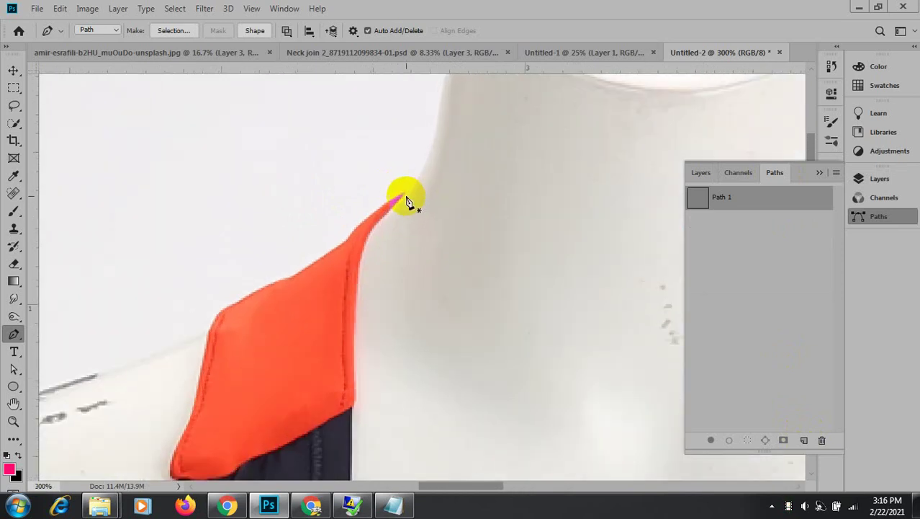
drag(404, 194, 389, 207)
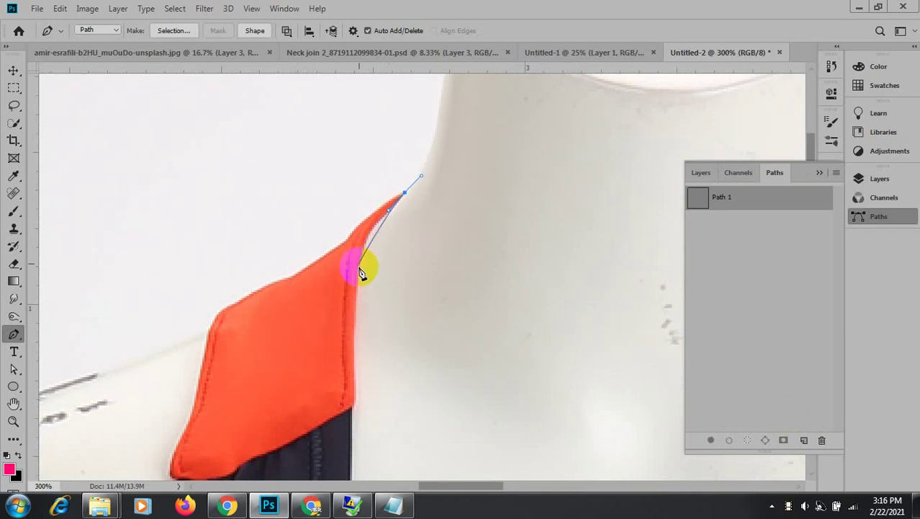
drag(360, 266, 357, 299)
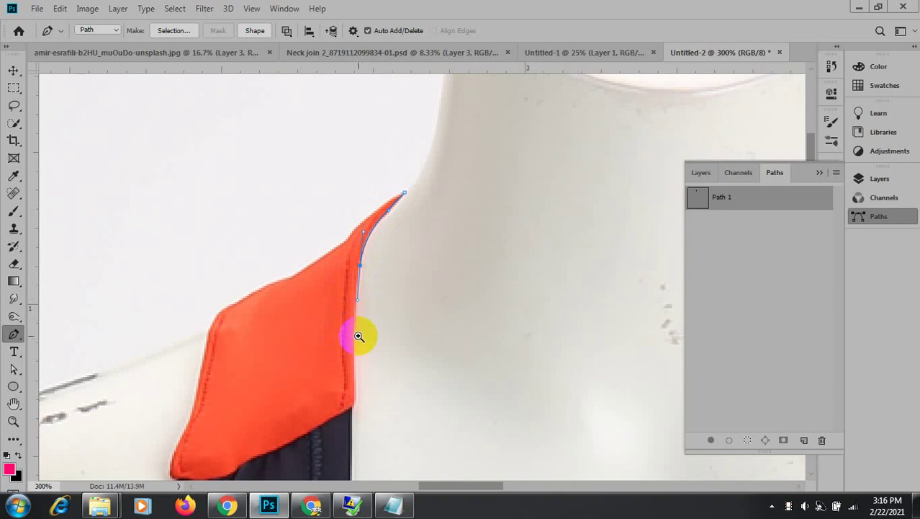
drag(356, 334, 313, 191)
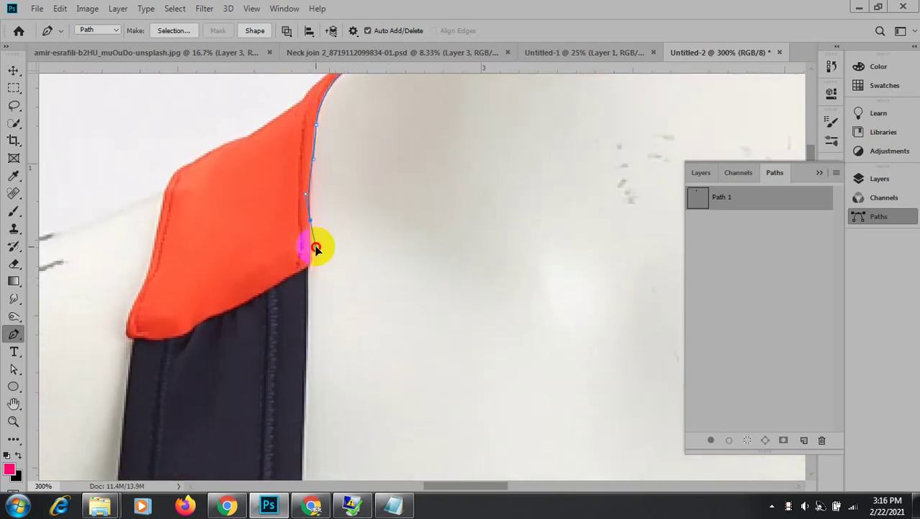
drag(309, 246, 305, 278)
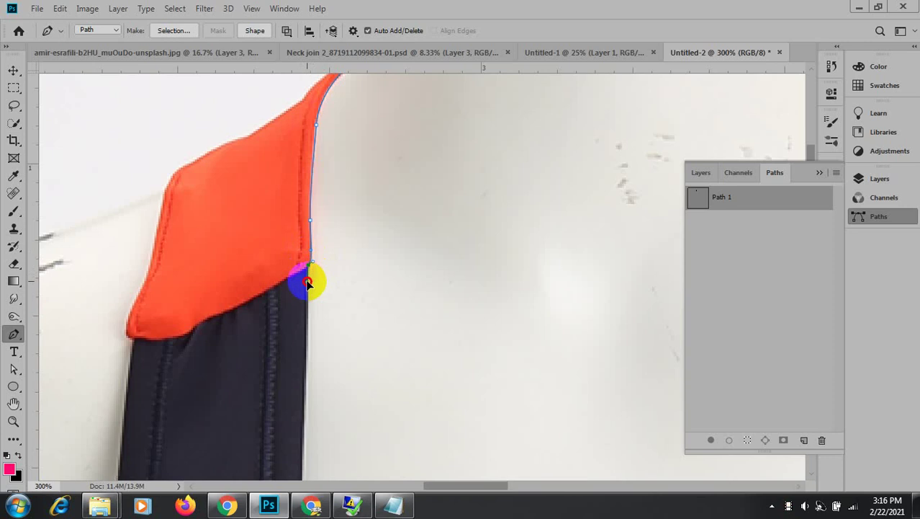
Continue the path down the inner edge of the left dark strap and into the start of the neckline curve.
drag(271, 340, 230, 113)
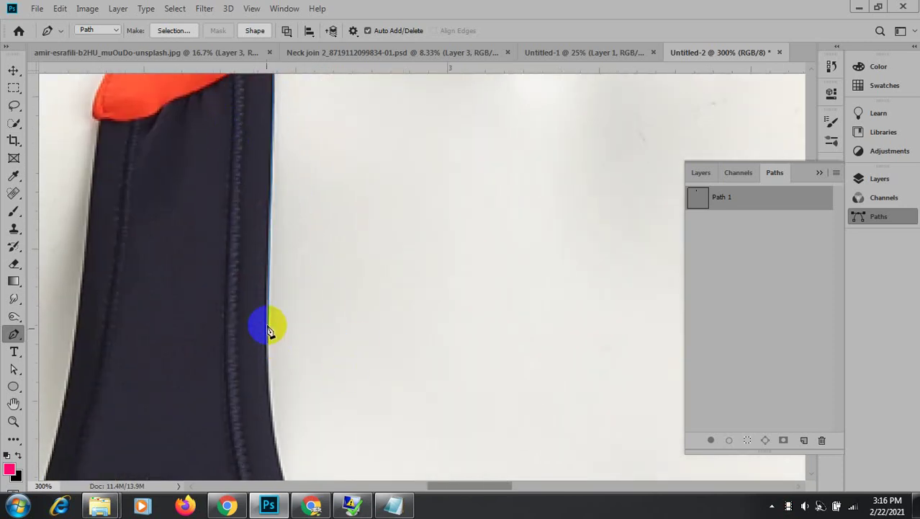
drag(262, 223, 266, 372)
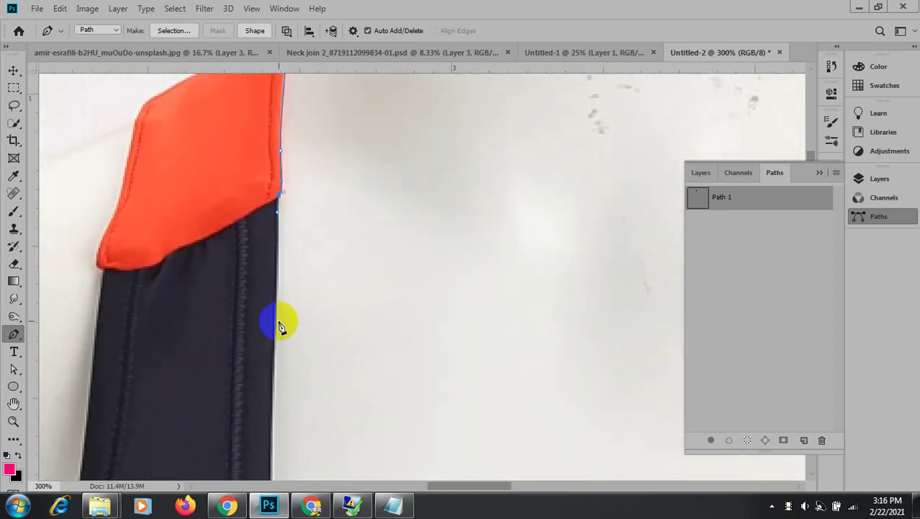
drag(277, 316, 274, 376)
scroll(274, 376, down, 5)
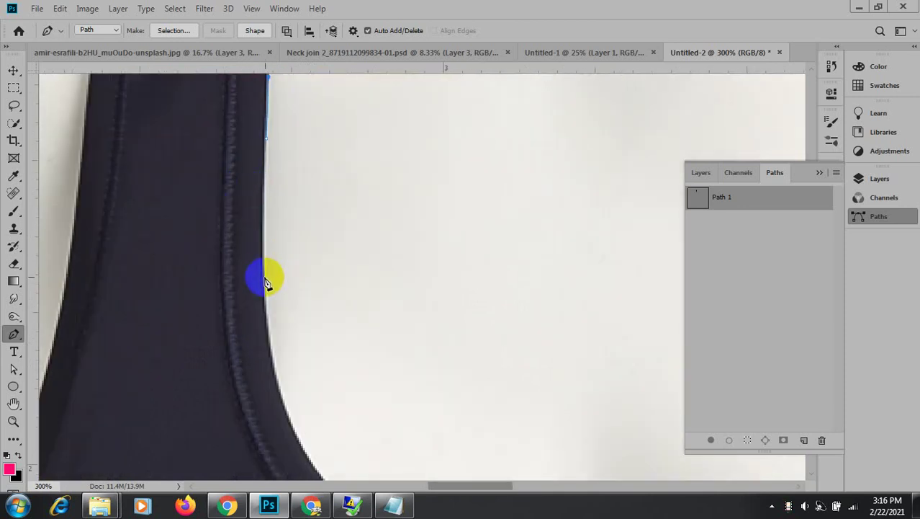
drag(265, 278, 263, 325)
drag(240, 288, 212, 367)
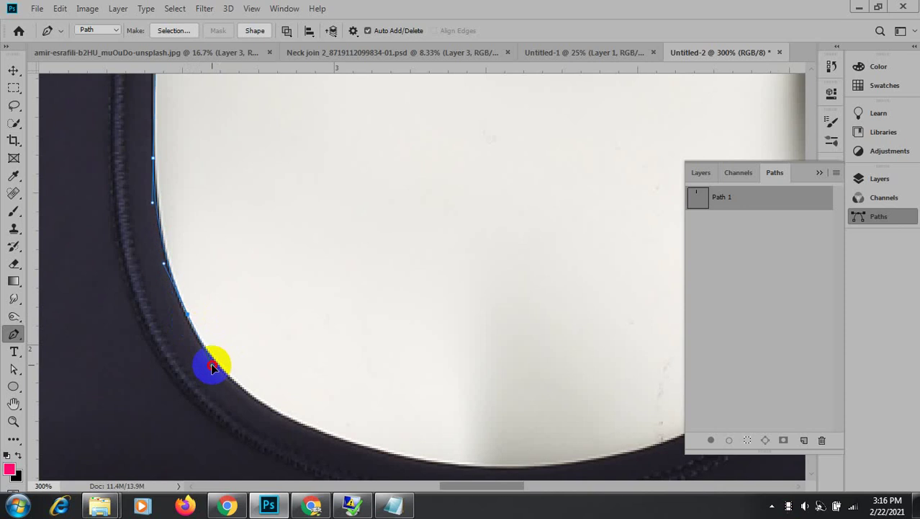
Trace the bottom curve of the neckline across to the base of the right strap with curved path segments.
drag(270, 378, 123, 179)
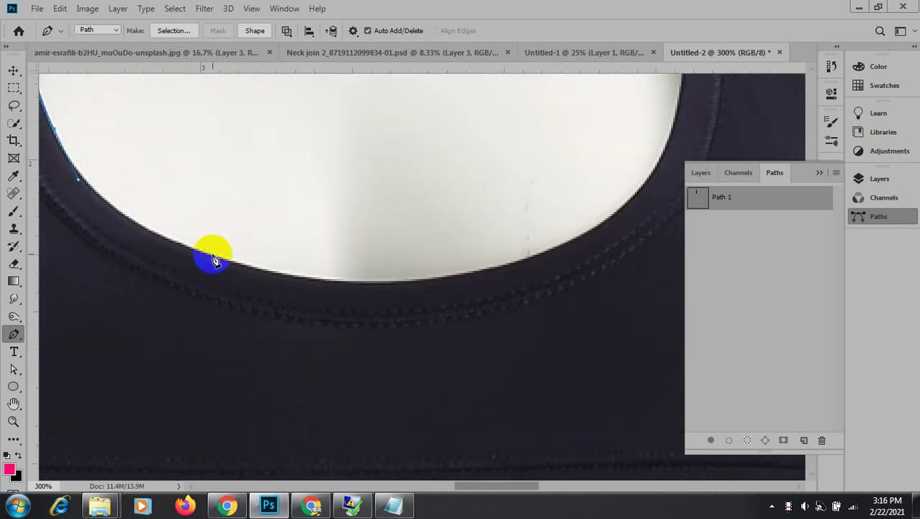
drag(212, 257, 212, 259)
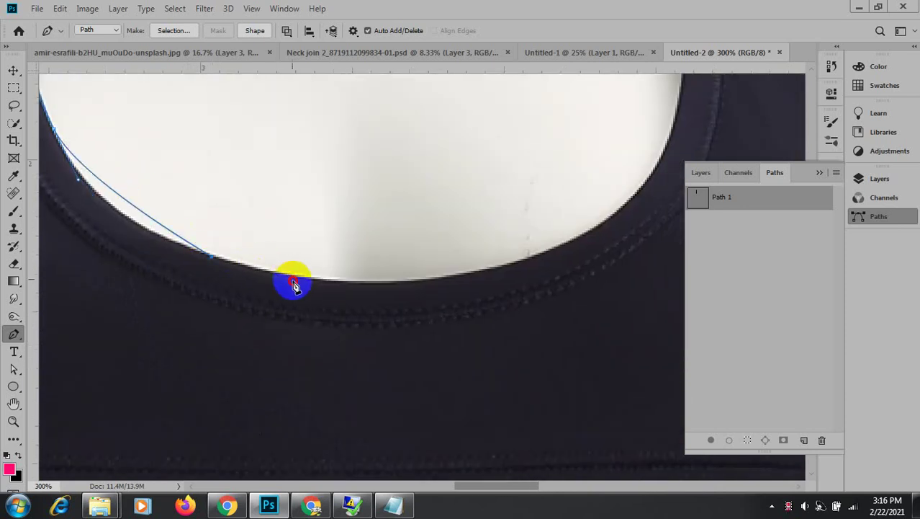
mouse_move(295, 285)
mouse_down()
mouse_move(316, 275)
mouse_move(306, 283)
mouse_up()
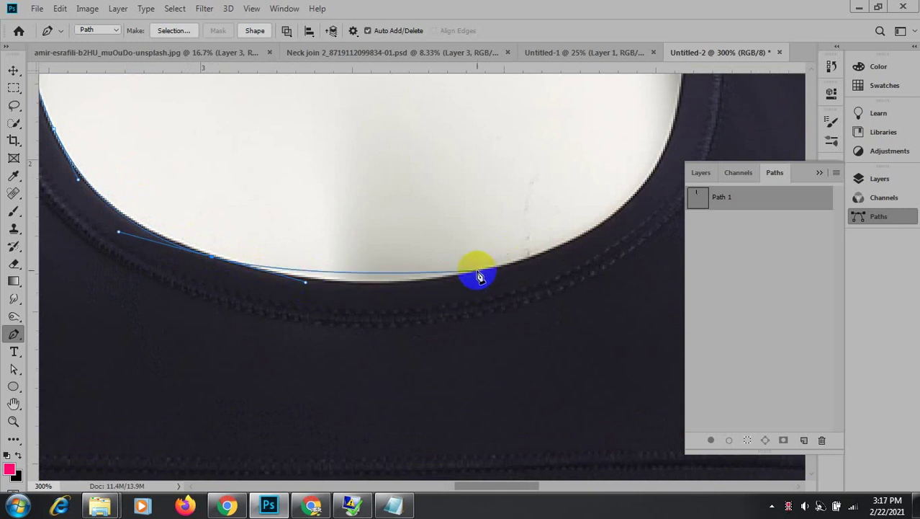
mouse_move(477, 274)
mouse_down()
mouse_move(567, 247)
mouse_move(391, 301)
mouse_move(473, 280)
mouse_move(468, 267)
mouse_up()
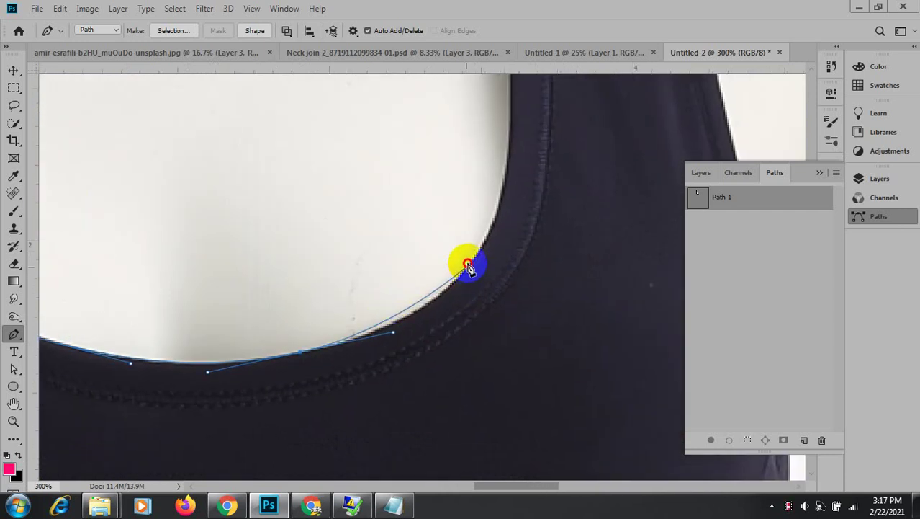
click(492, 228)
Extend the path up the inner edge of the right dark strap, following its slight curve.
drag(513, 193, 468, 325)
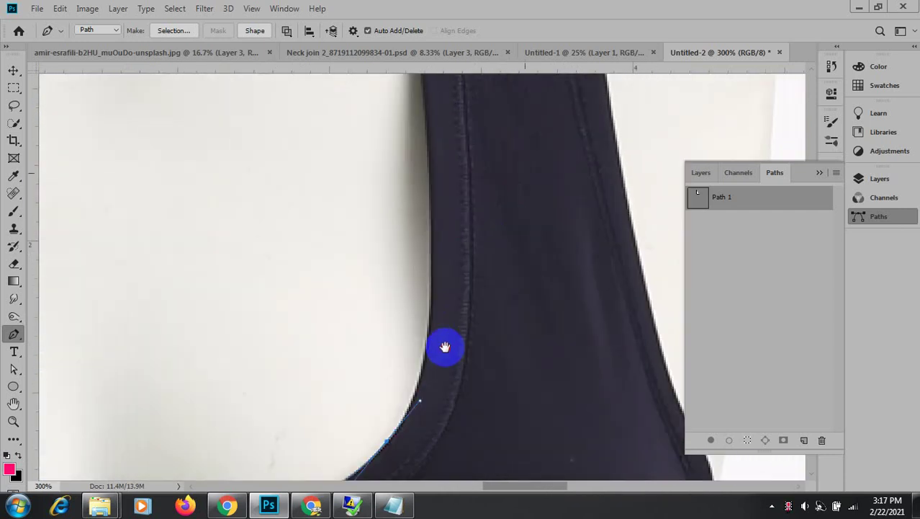
click(433, 304)
click(435, 237)
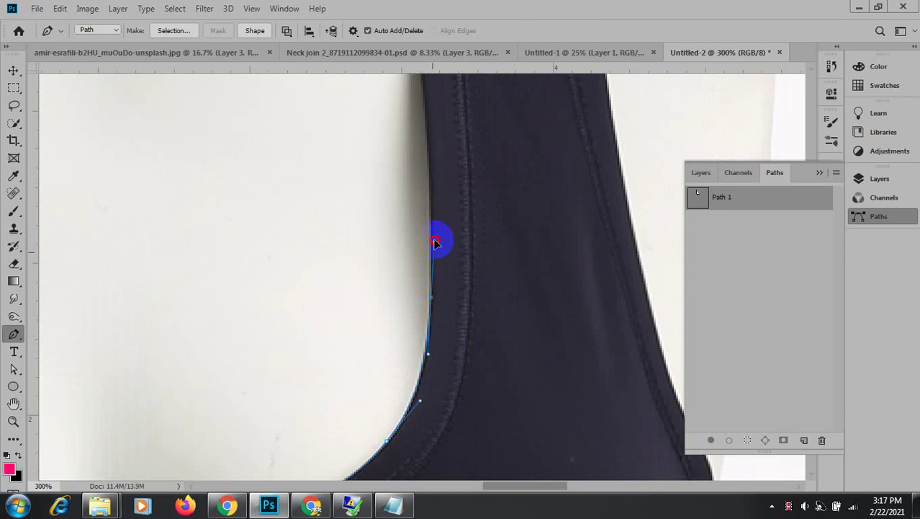
drag(434, 230, 411, 315)
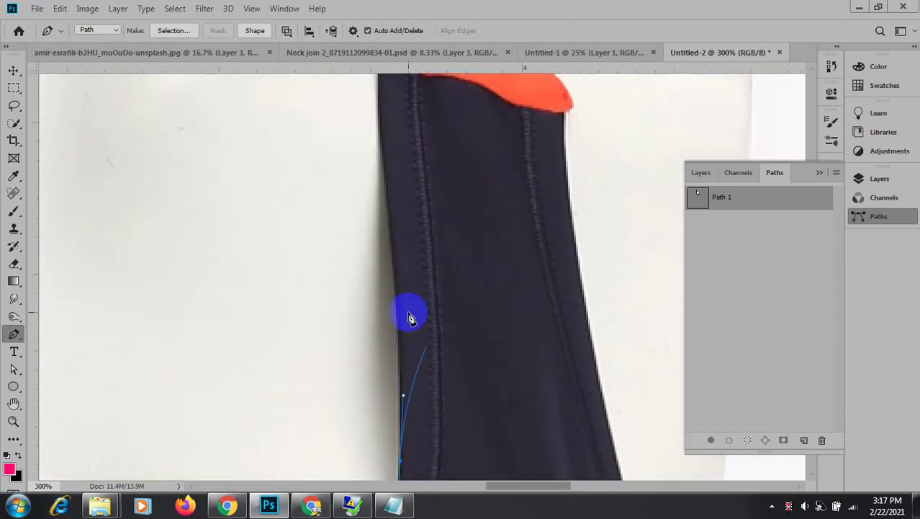
click(390, 220)
drag(390, 216, 382, 145)
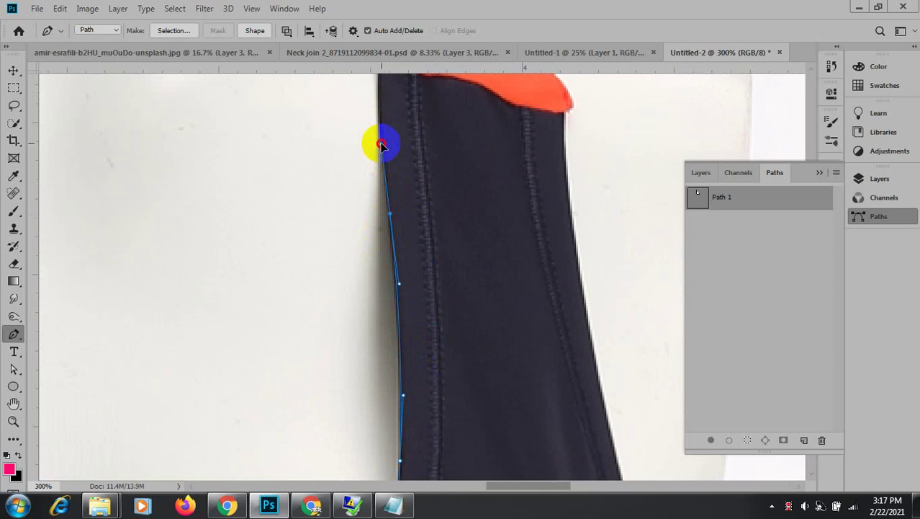
Trace around the inner bottom corner of the right orange shoulder piece and up its inner edge toward the tip.
drag(401, 191, 444, 397)
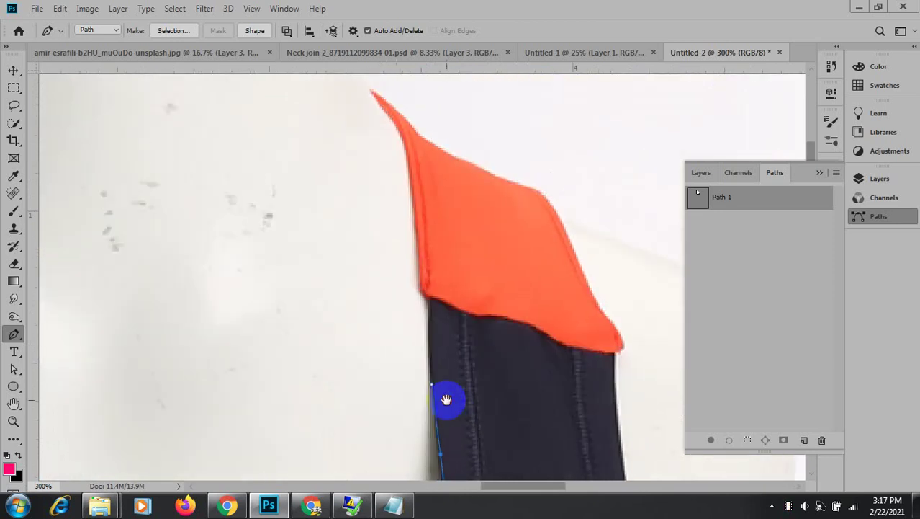
mouse_move(432, 298)
mouse_down()
mouse_move(448, 267)
mouse_move(438, 263)
mouse_up()
alt+click(418, 291)
drag(420, 257, 422, 209)
scroll(415, 211, up, 5)
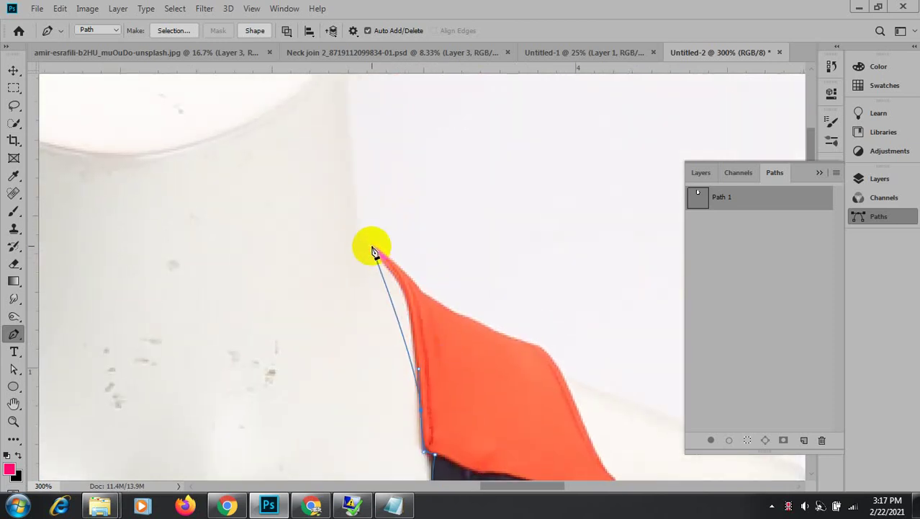
drag(373, 247, 333, 224)
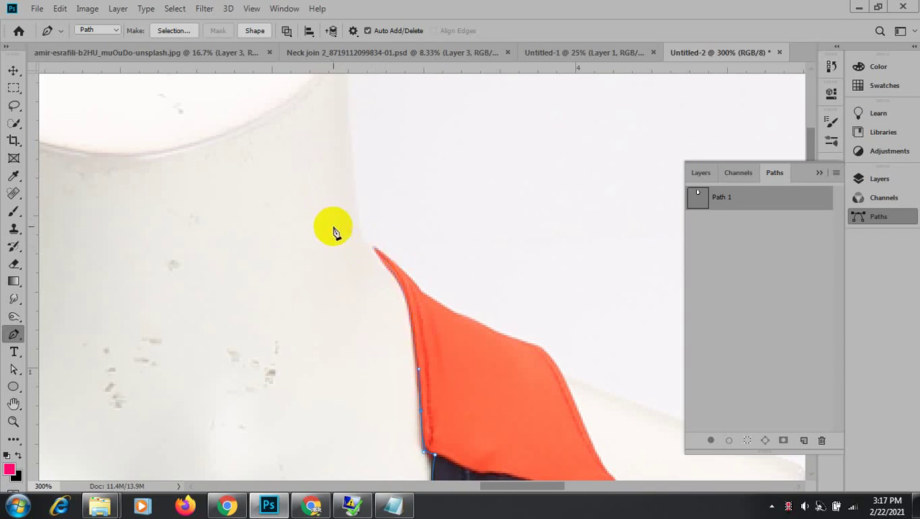
click(387, 273)
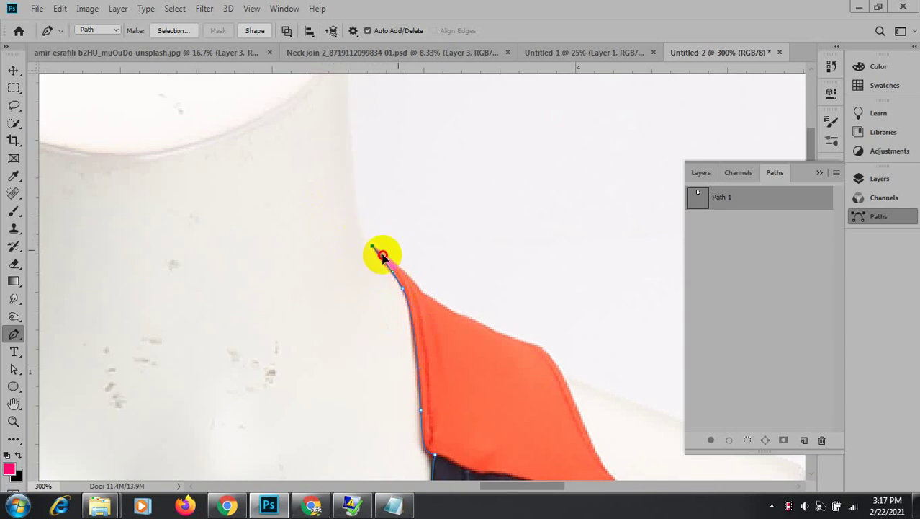
Turn the path at the tip and trace the upper edge of the right orange shoulder piece to its outer corner.
drag(373, 247, 435, 312)
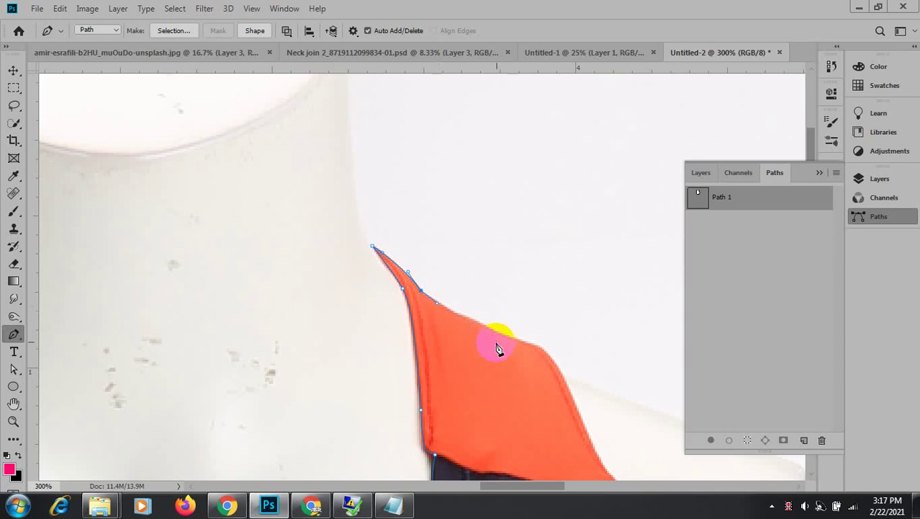
drag(499, 345, 335, 315)
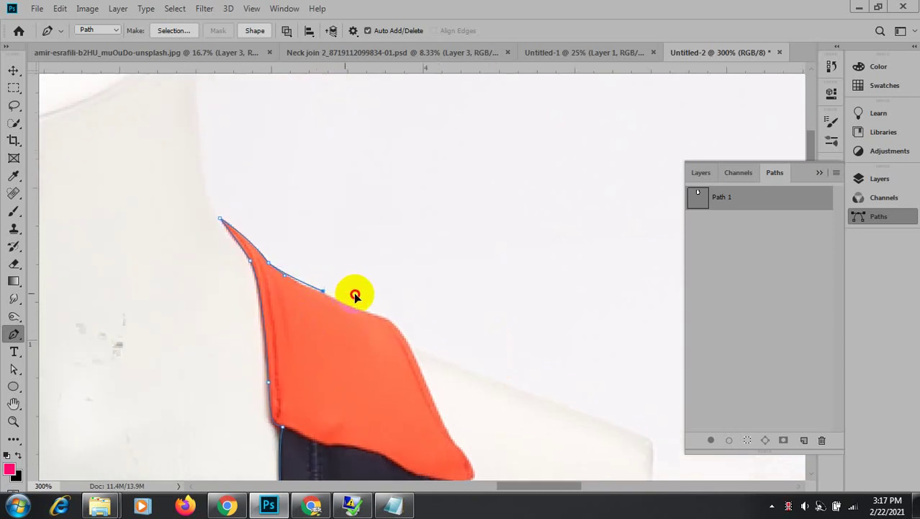
click(340, 296)
key(ctrl+z)
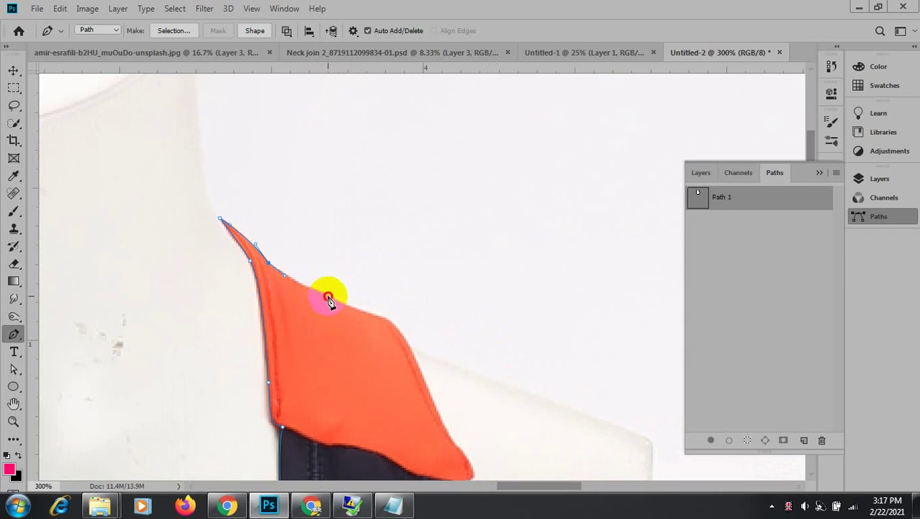
click(327, 297)
click(345, 301)
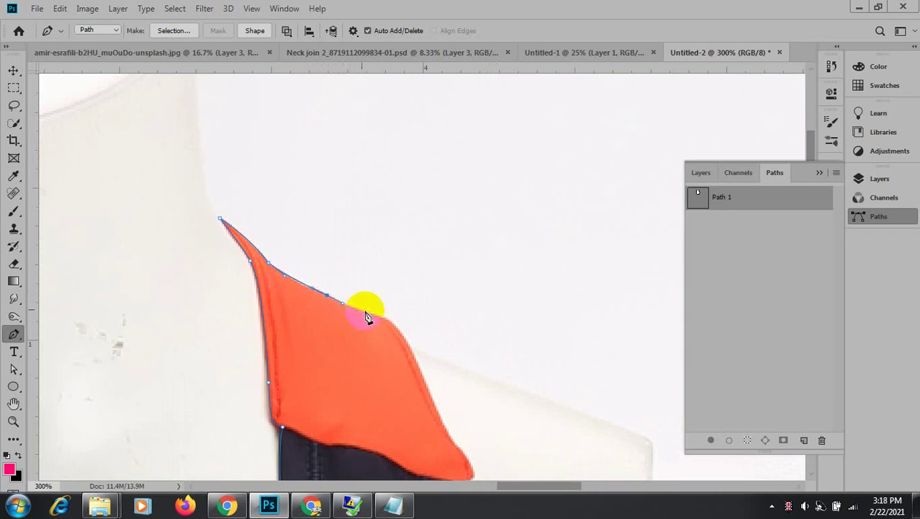
click(376, 314)
click(391, 326)
click(391, 318)
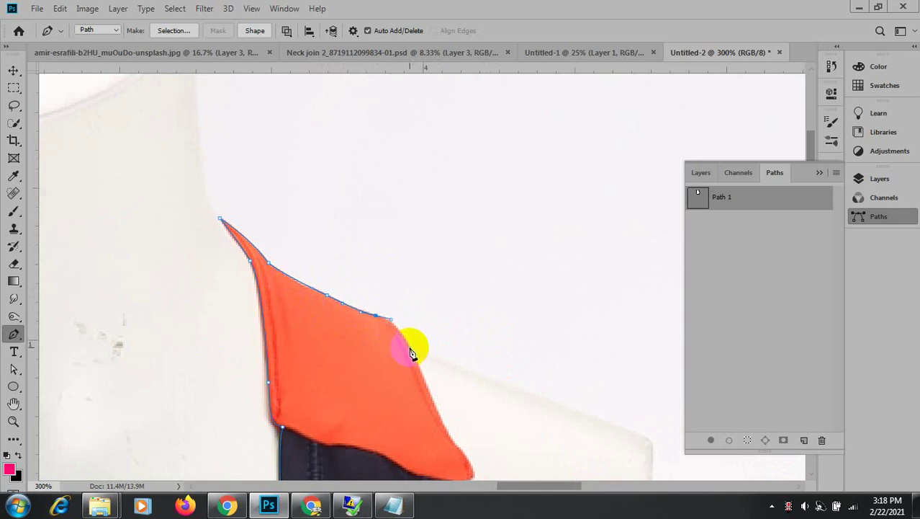
Trace the outer edge of the right orange shoulder piece down and around its bottom corner to the top of the dark strap.
drag(410, 345, 420, 368)
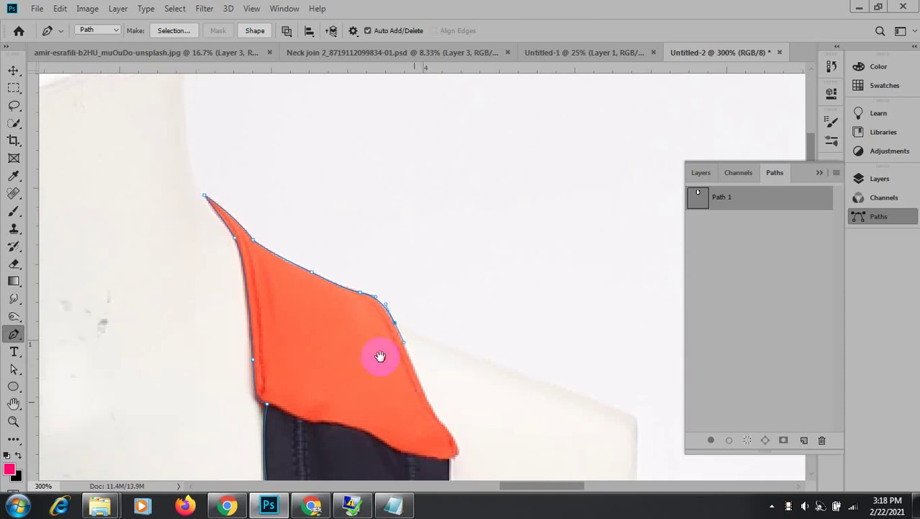
scroll(376, 357, down, 3)
scroll(376, 358, right, 2)
mouse_move(355, 295)
mouse_down()
mouse_move(369, 314)
mouse_move(359, 308)
mouse_up()
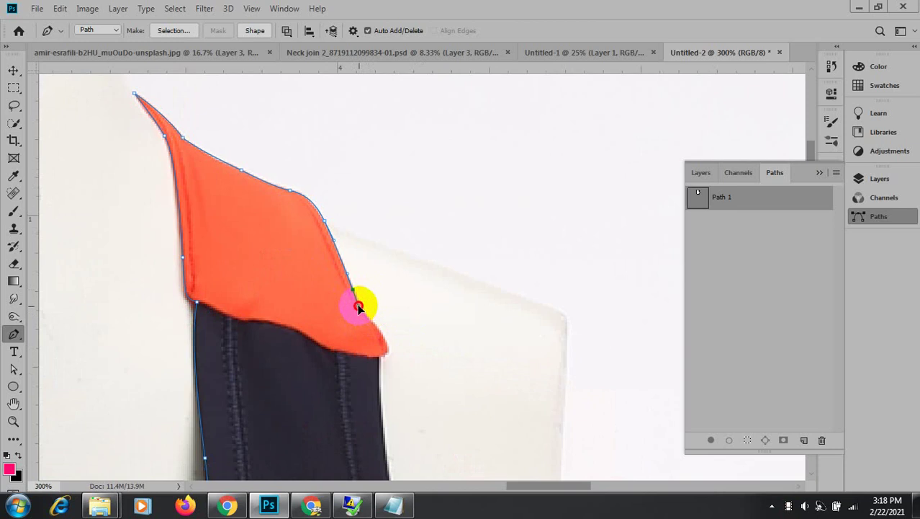
drag(390, 348, 363, 358)
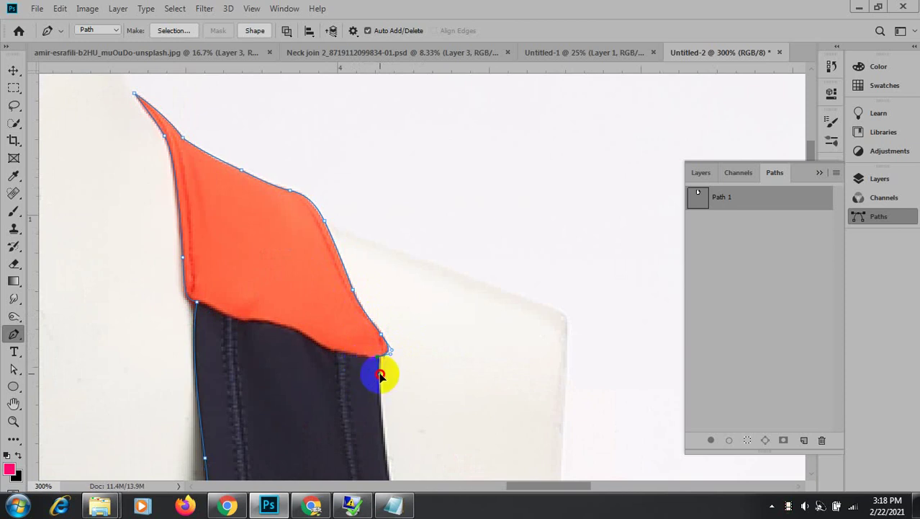
drag(369, 405, 339, 154)
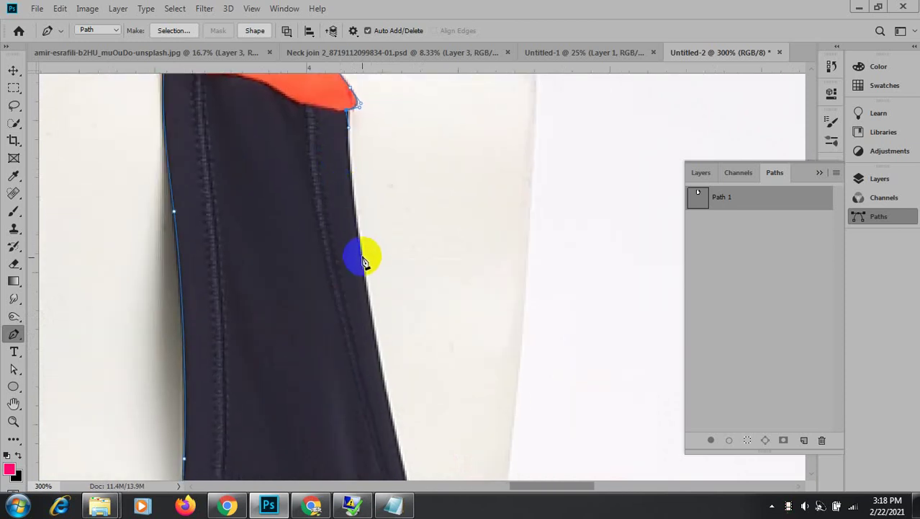
drag(362, 254, 373, 314)
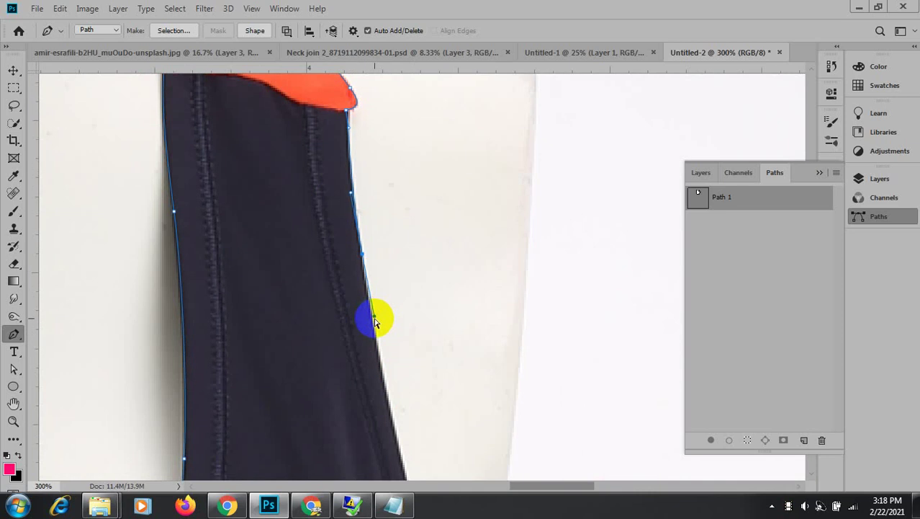
key(ctrl+z)
key(ctrl+z)
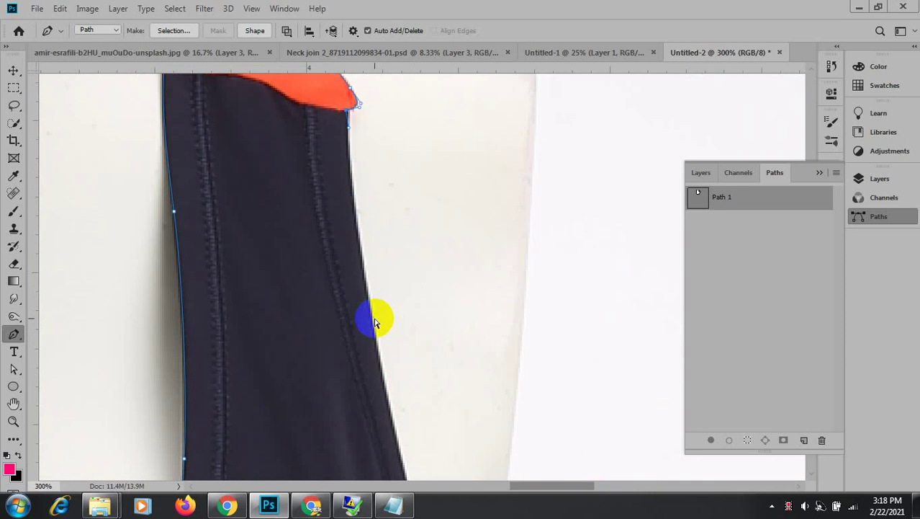
Extend the path down the outer edge of the right dark strap with smooth curved segments.
click(360, 218)
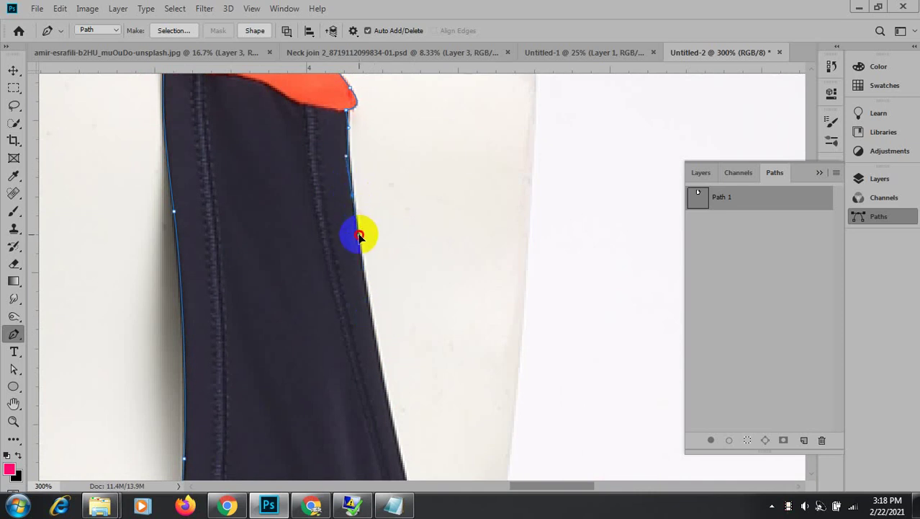
drag(359, 235, 361, 225)
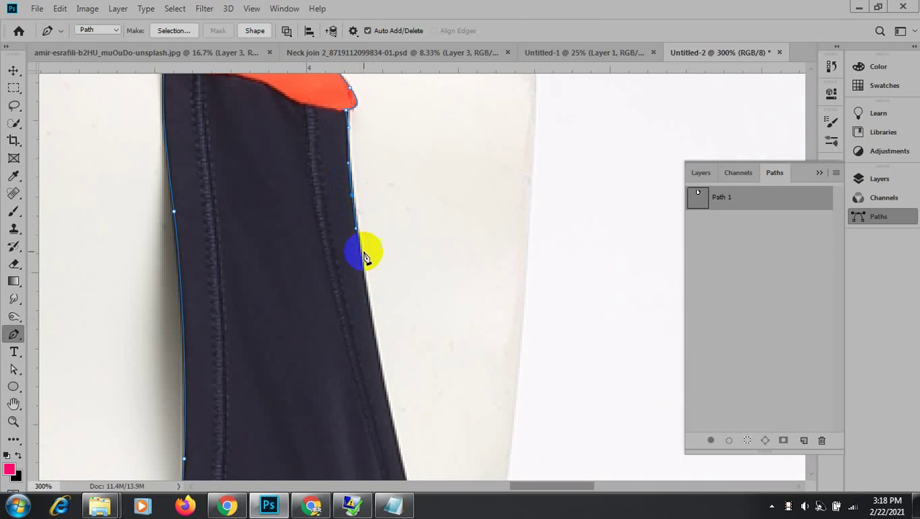
drag(364, 257, 244, 131)
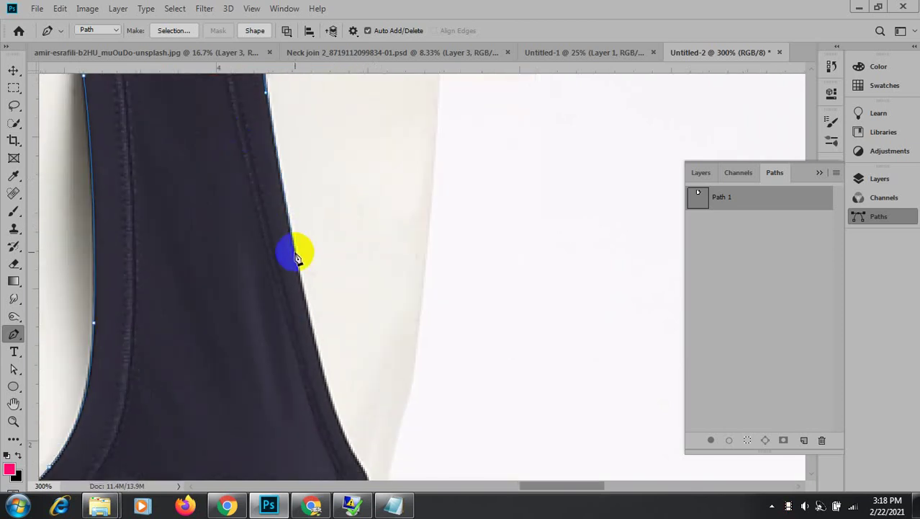
click(304, 304)
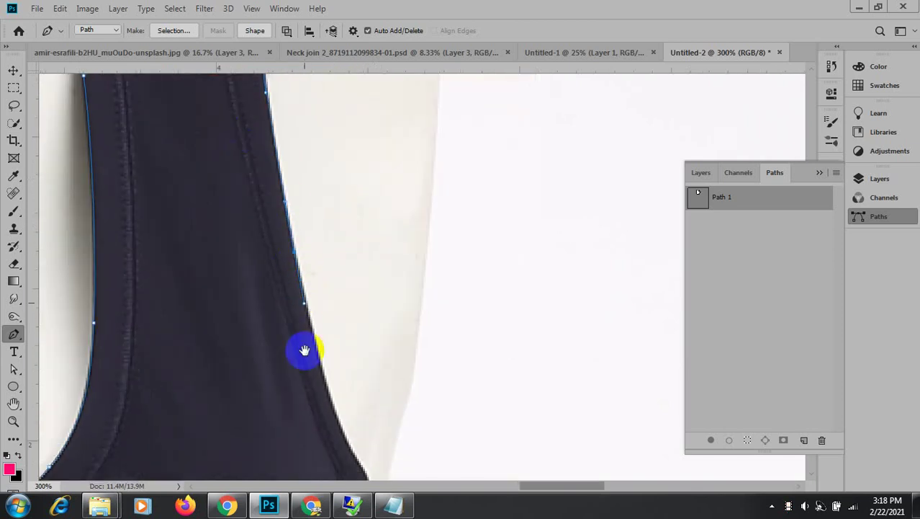
Trace the lower curve of the right armhole down to the underarm with curved path segments.
drag(304, 350, 222, 148)
click(283, 240)
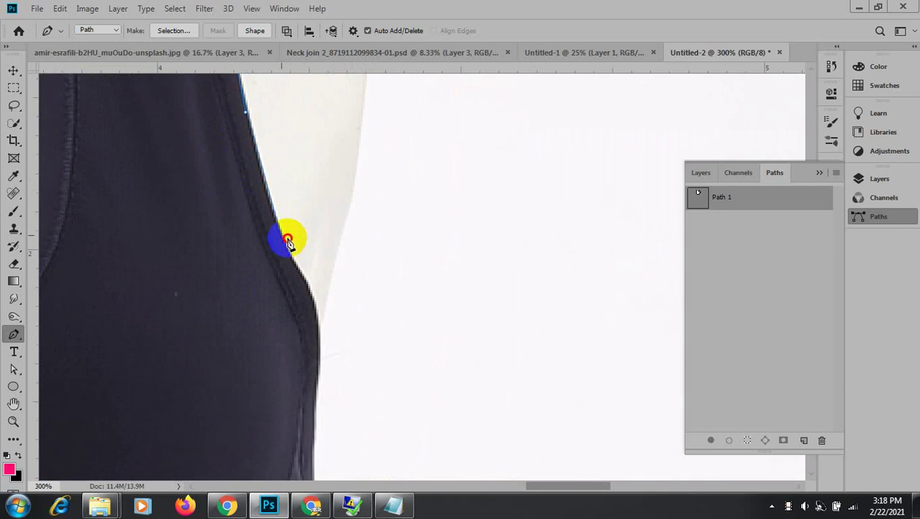
click(295, 264)
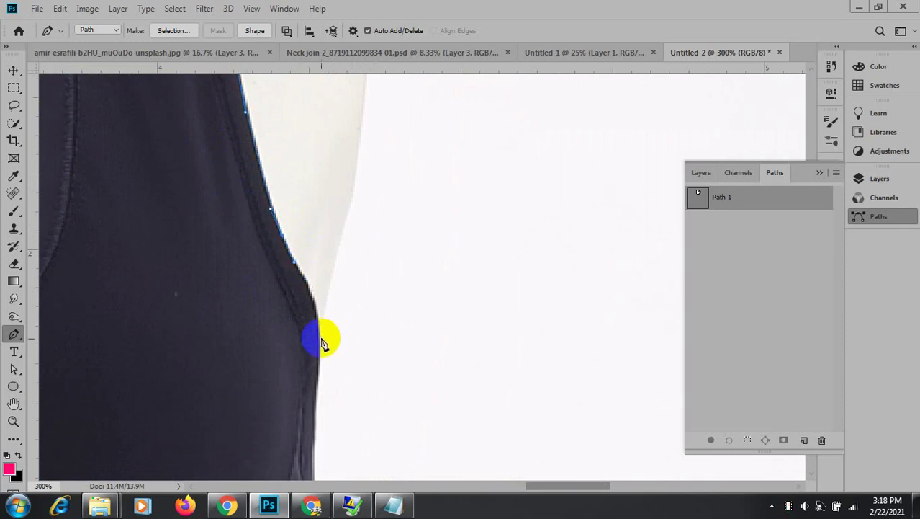
drag(321, 334, 325, 103)
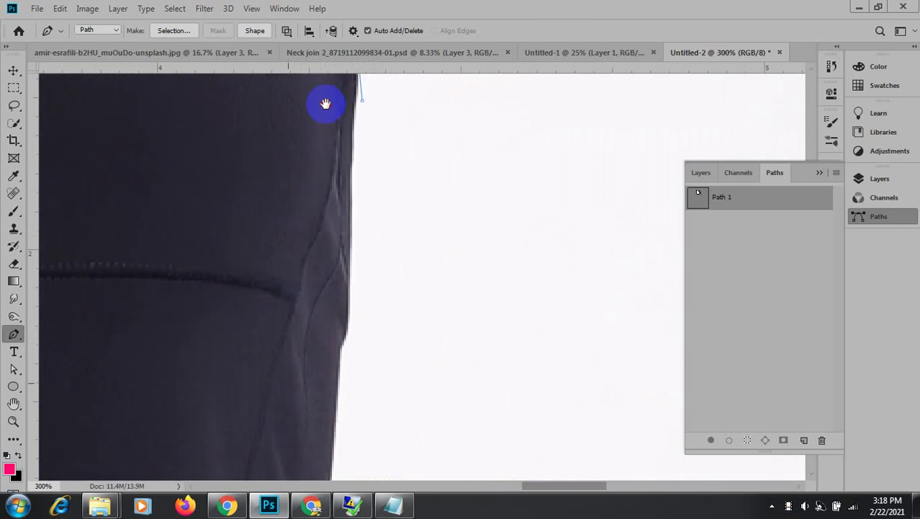
drag(340, 278, 309, 298)
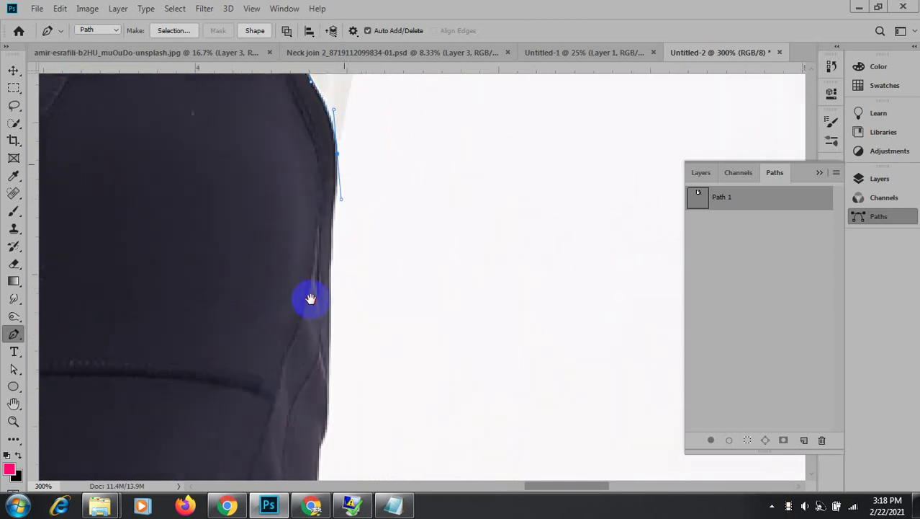
Trace the right side of the top from the underarm down past the small notch below the chest seam.
drag(329, 199, 328, 257)
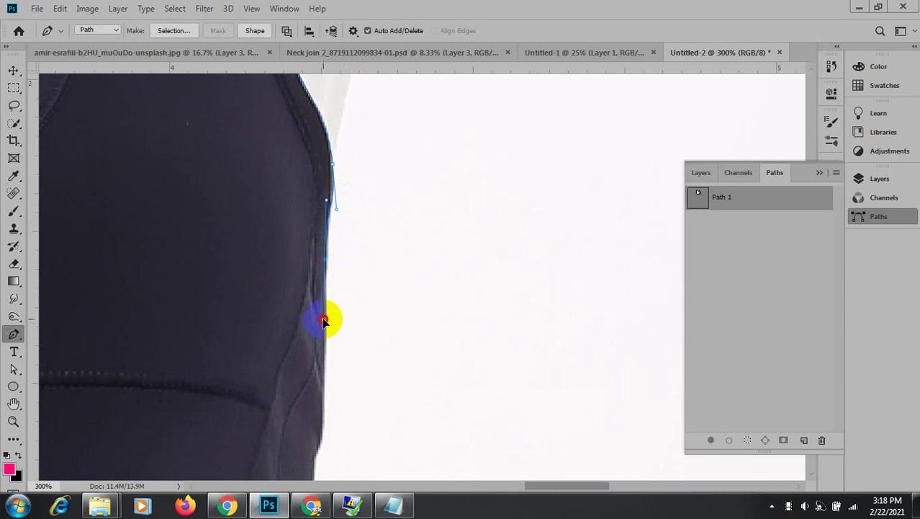
drag(324, 315, 324, 191)
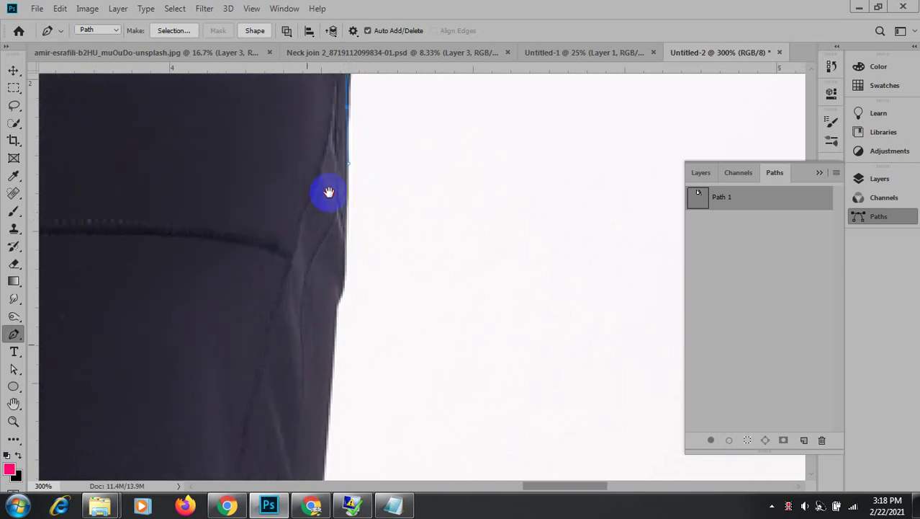
click(343, 288)
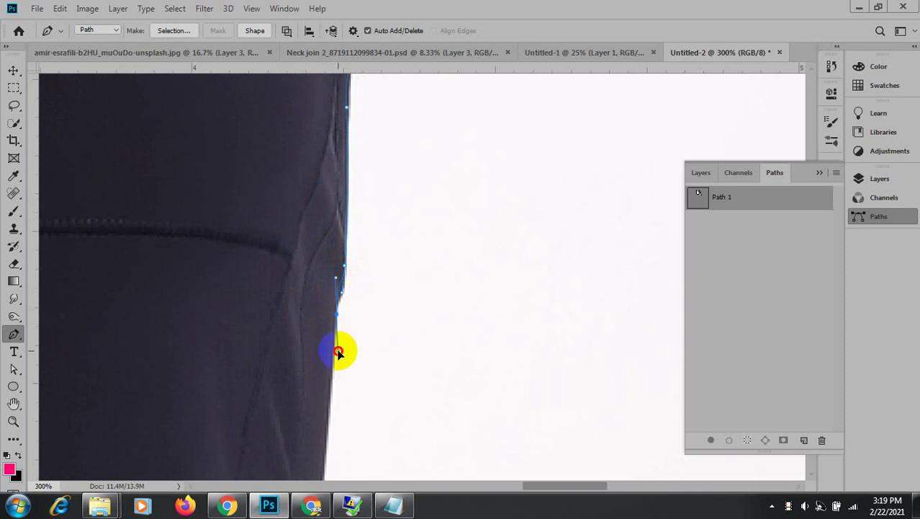
drag(339, 350, 366, 237)
key(ctrl+z)
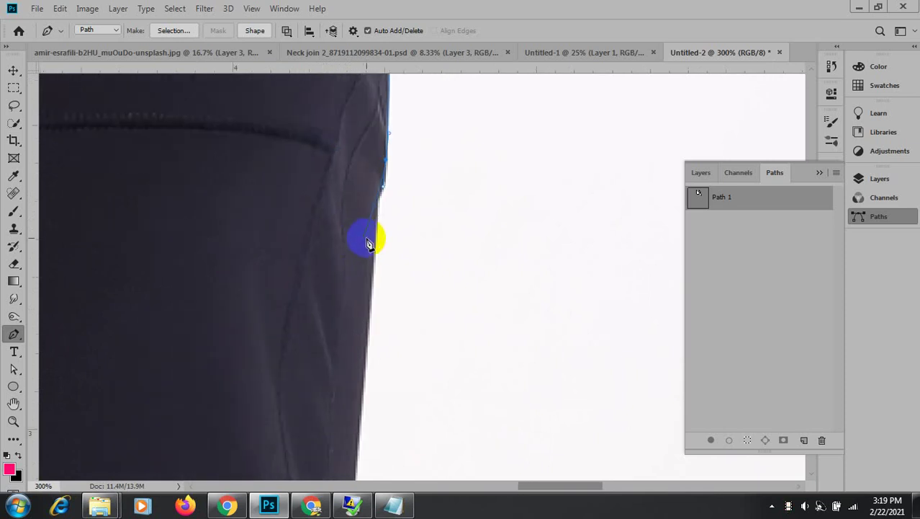
click(376, 239)
Continue the path down the right side through the narrowest part of the waist to the fold just below it.
drag(360, 304, 395, 146)
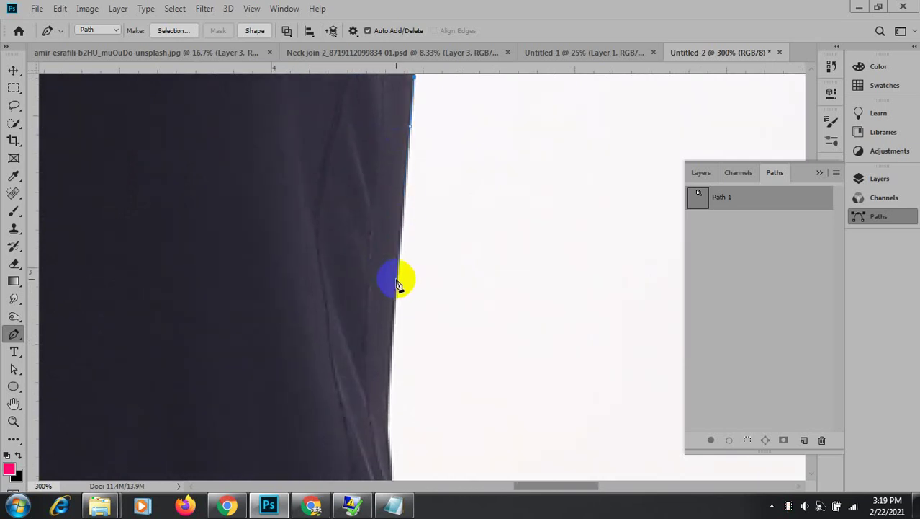
click(394, 307)
click(390, 334)
drag(392, 333, 338, 85)
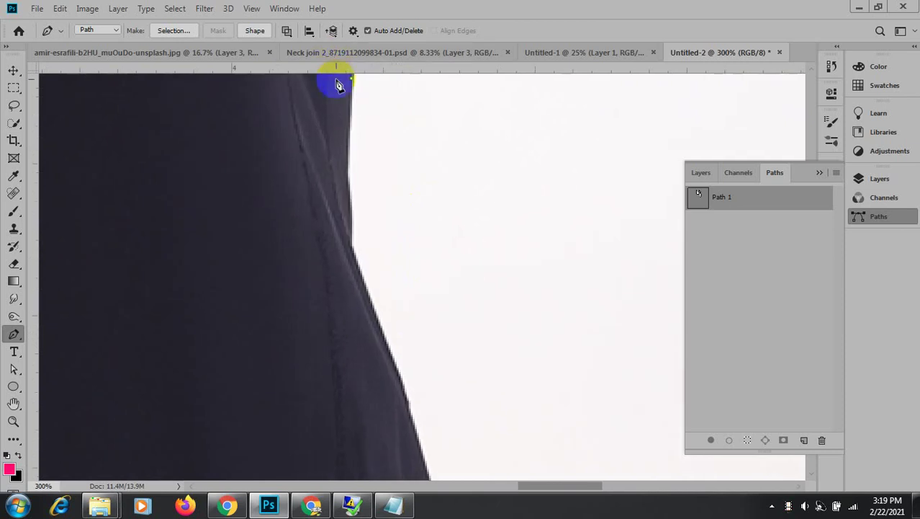
click(351, 178)
click(349, 198)
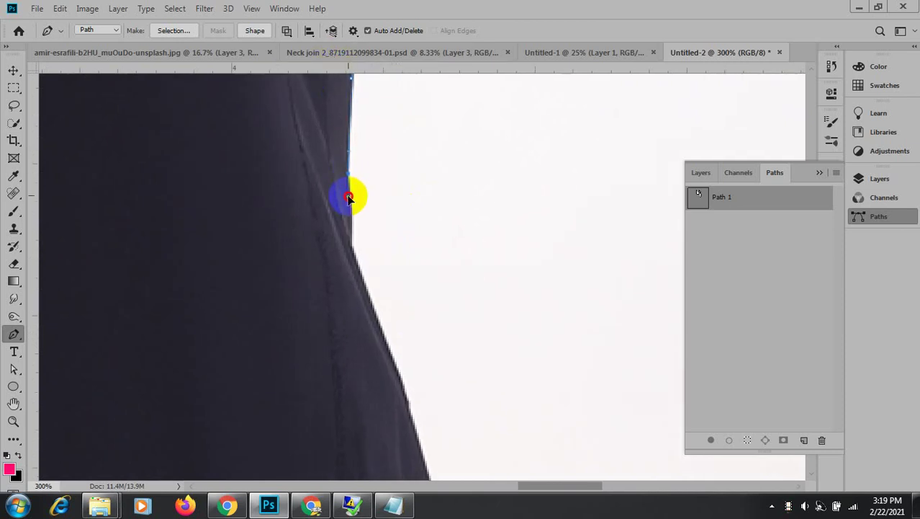
click(353, 247)
Trace the flaring hip edge from below the waist down to the top of the perforated side panel.
drag(350, 249, 251, 85)
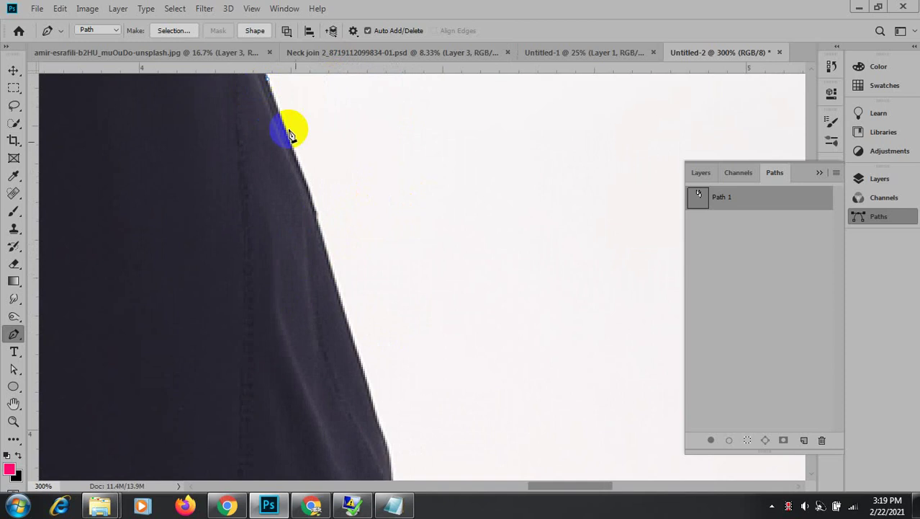
click(314, 207)
click(317, 222)
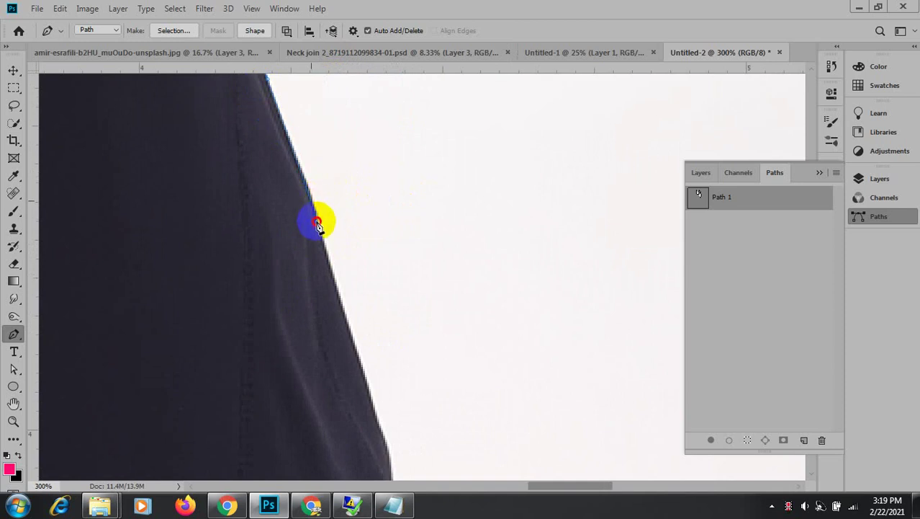
mouse_move(324, 249)
mouse_down()
mouse_move(240, 106)
mouse_move(251, 118)
mouse_up()
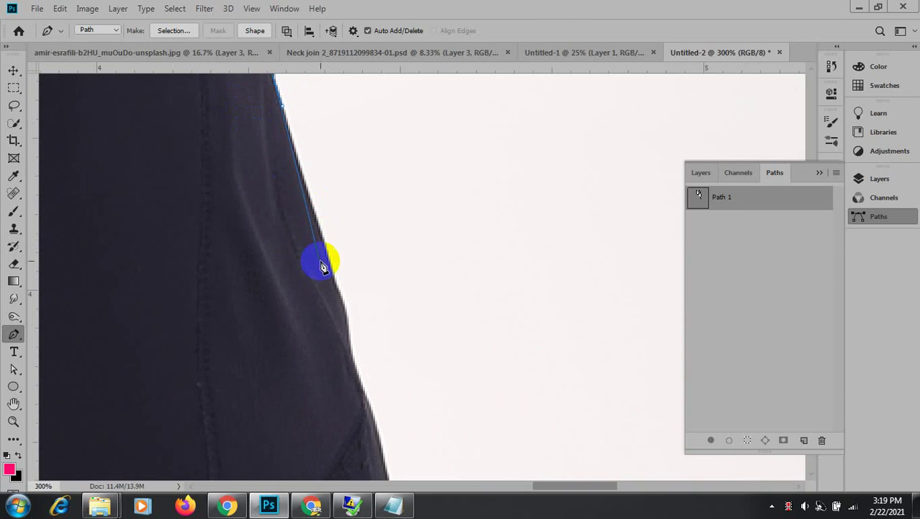
mouse_move(324, 246)
mouse_down()
mouse_move(328, 281)
mouse_move(343, 292)
mouse_move(333, 304)
mouse_move(308, 206)
mouse_move(332, 248)
mouse_up()
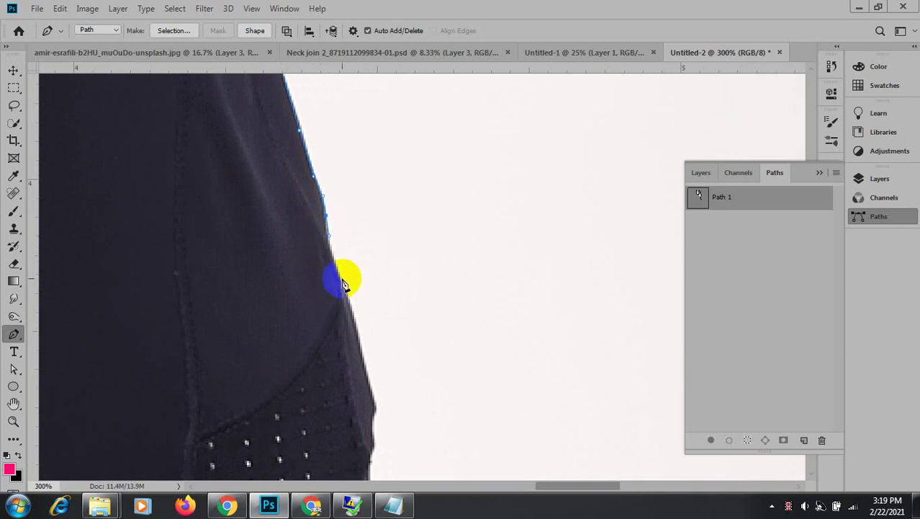
drag(338, 280, 319, 164)
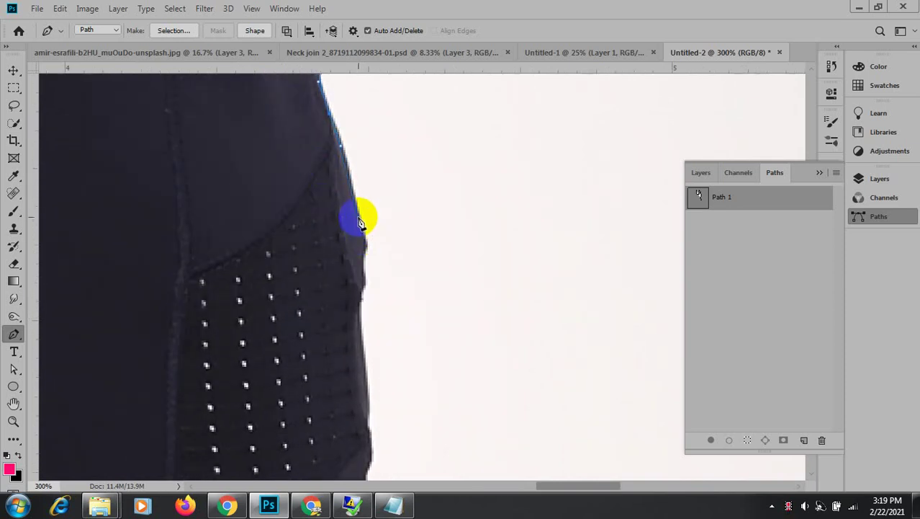
Trace around the small outward bulge and notch along the upper outer edge of the perforated side panel.
click(360, 247)
click(360, 281)
drag(358, 284, 362, 279)
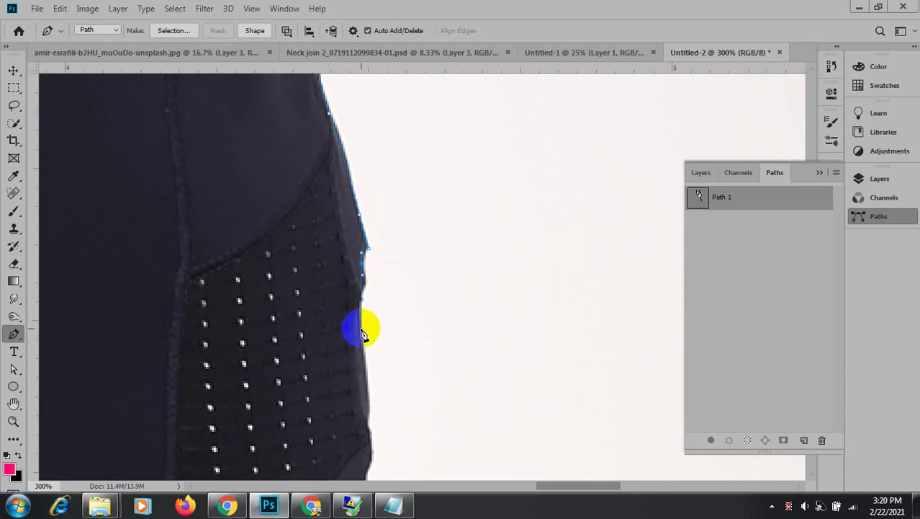
drag(361, 328, 388, 255)
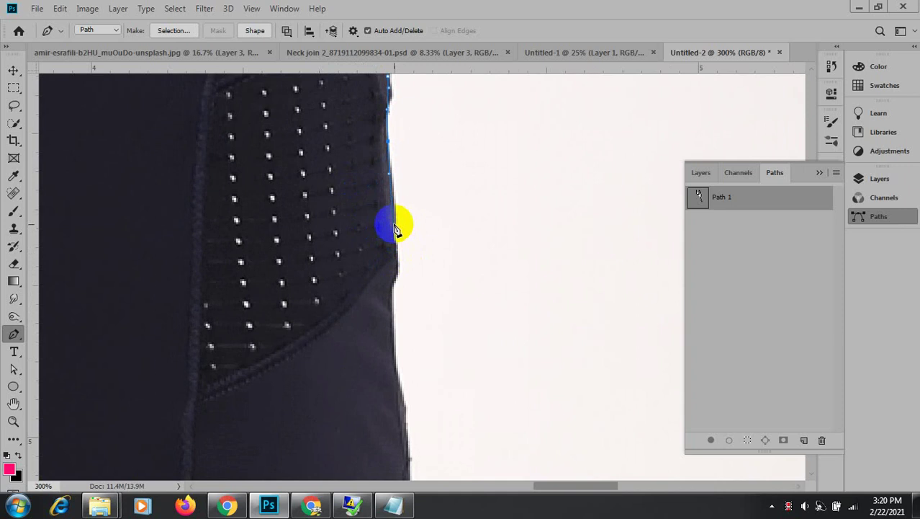
Extend the path down the perforated panel's outer edge and around the small bump at its lower corner.
click(395, 230)
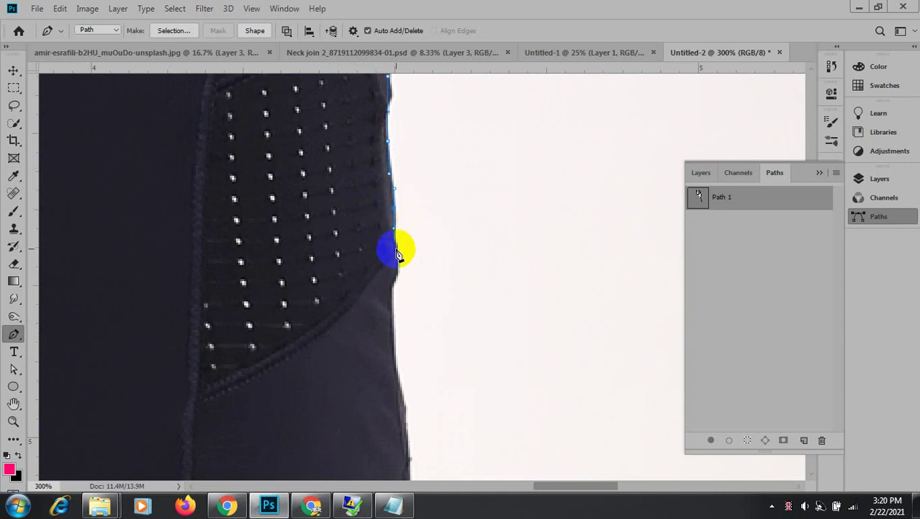
mouse_move(396, 252)
mouse_down()
mouse_move(408, 267)
mouse_move(402, 262)
mouse_up()
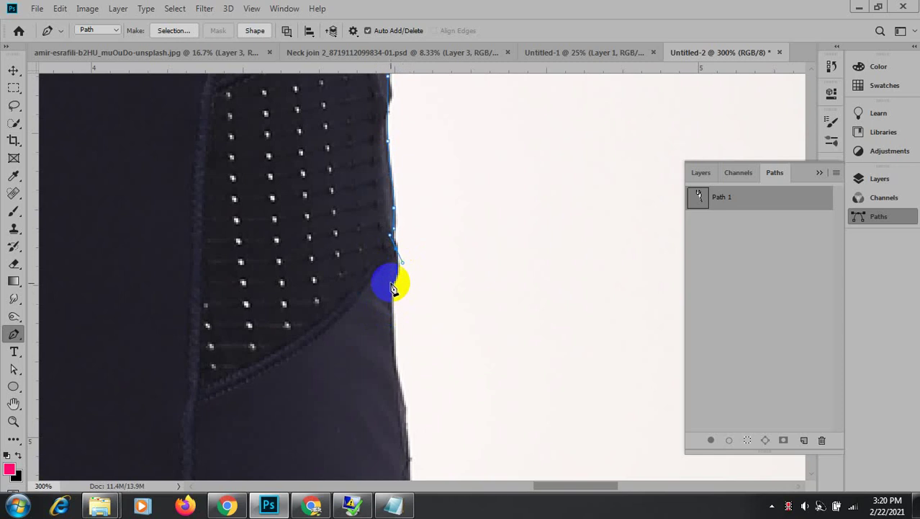
click(390, 292)
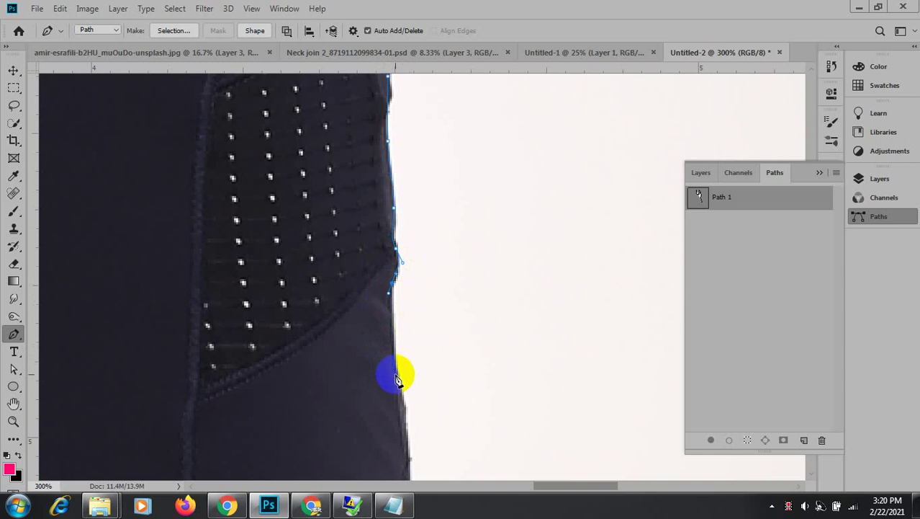
Trace the right edge below the perforated panel down to the hem and turn the path around the hem corner.
drag(395, 375, 322, 218)
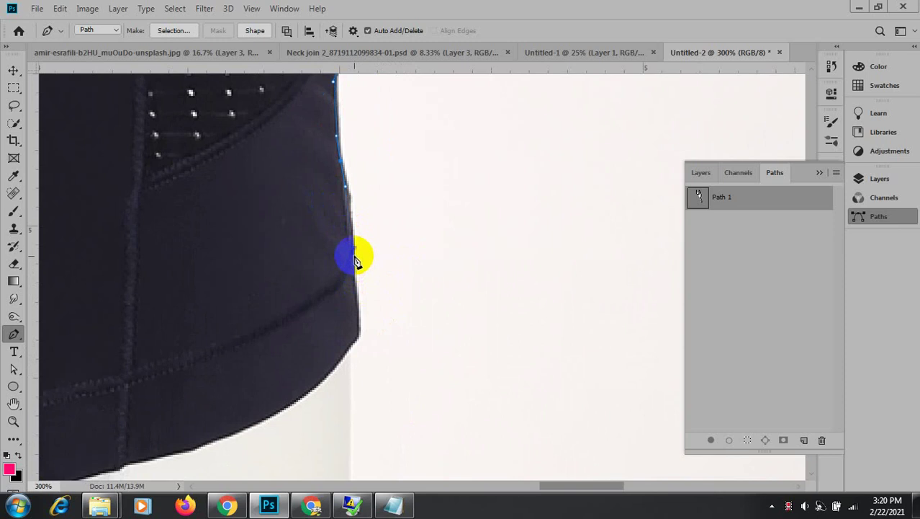
drag(355, 251, 354, 299)
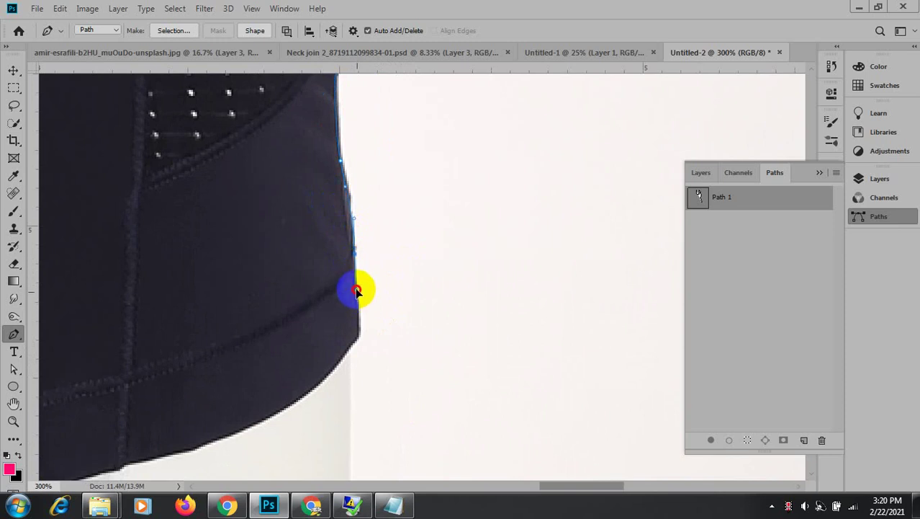
click(355, 286)
click(353, 343)
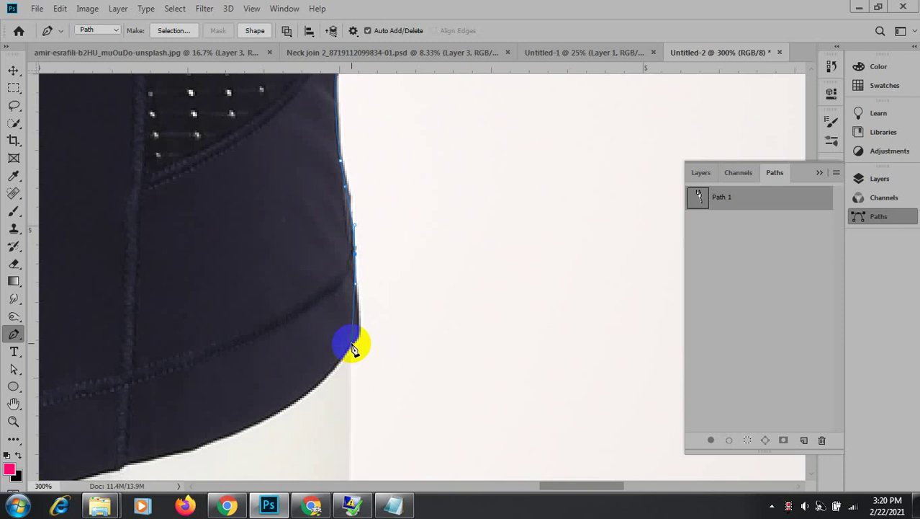
drag(353, 347, 438, 219)
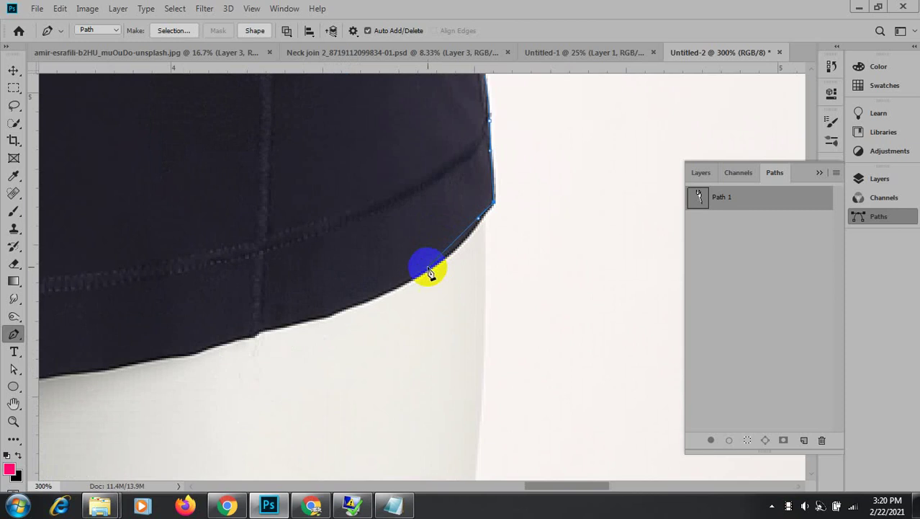
Trace the curved hem from the right hem corner toward the nearest vertical seam.
click(478, 220)
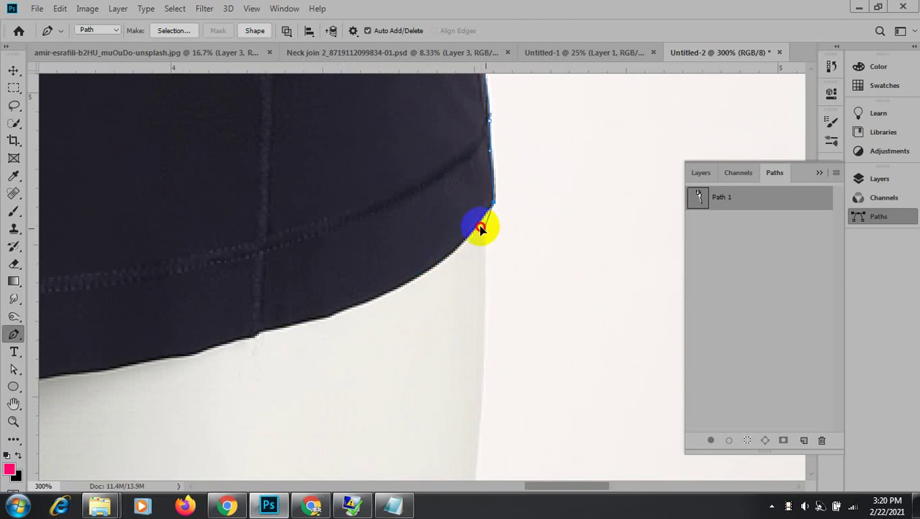
click(444, 258)
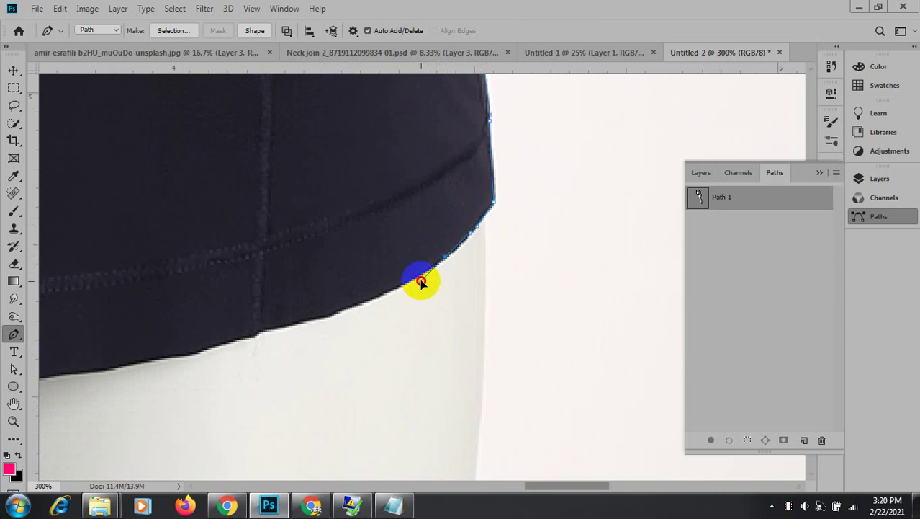
click(421, 276)
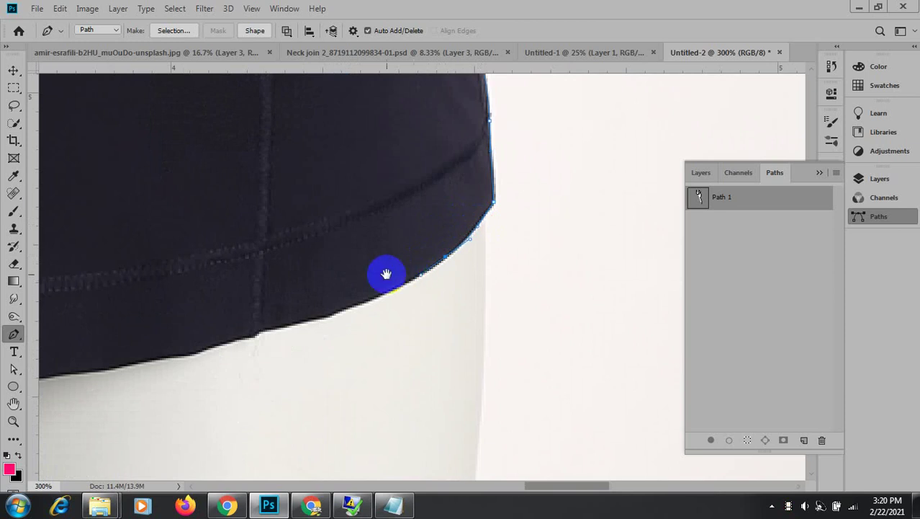
drag(386, 272, 524, 236)
click(509, 270)
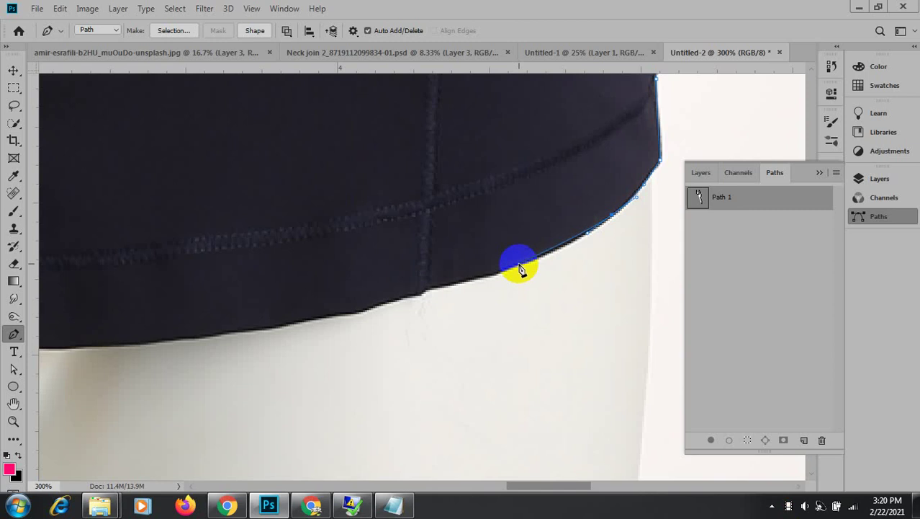
click(485, 276)
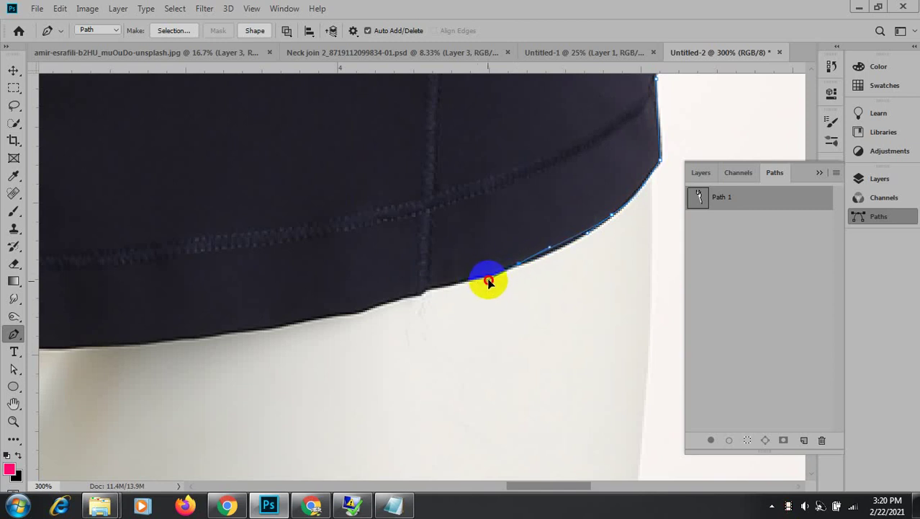
click(484, 280)
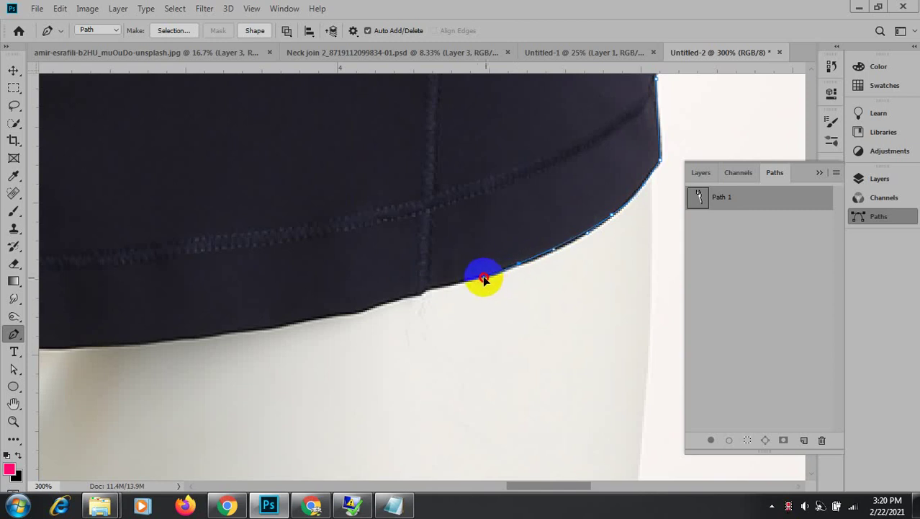
Trace around the small notch where the right vertical seam meets the hem and continue the path along the hem.
click(427, 288)
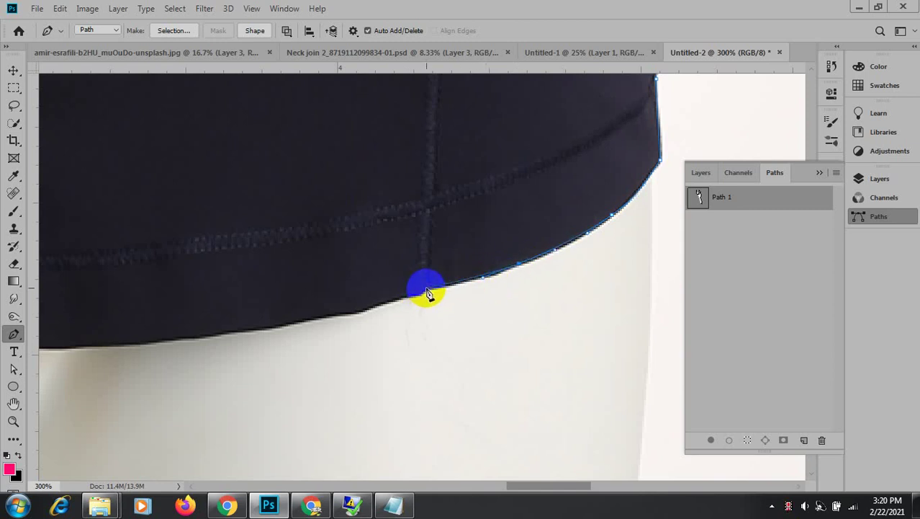
click(387, 293)
click(414, 294)
click(343, 319)
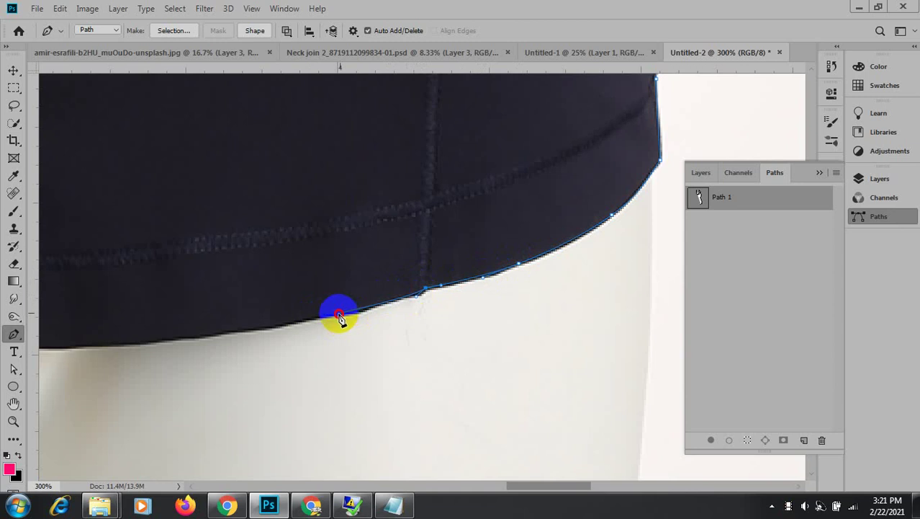
drag(302, 318, 523, 303)
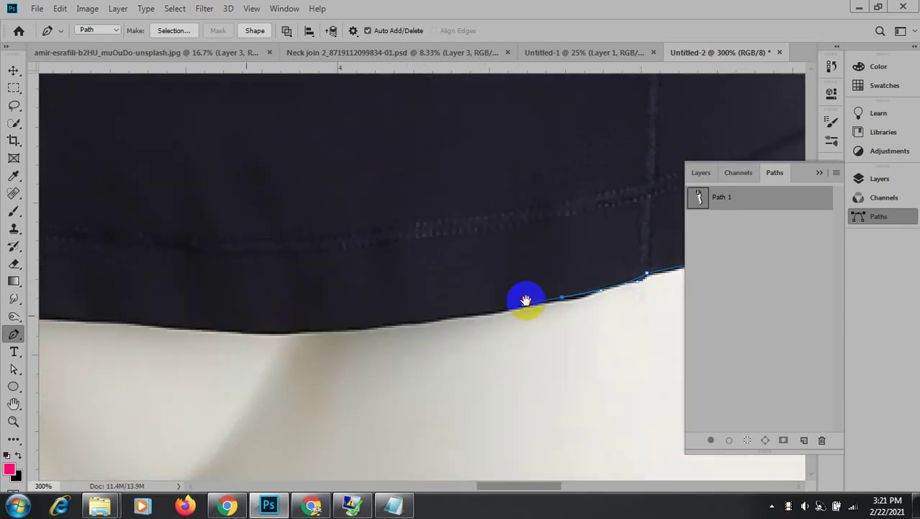
Trace the nearly flat middle stretch of the hem toward the left vertical seam.
drag(438, 328, 344, 330)
drag(248, 304, 520, 371)
drag(468, 392, 467, 394)
drag(400, 382, 397, 385)
drag(214, 384, 216, 387)
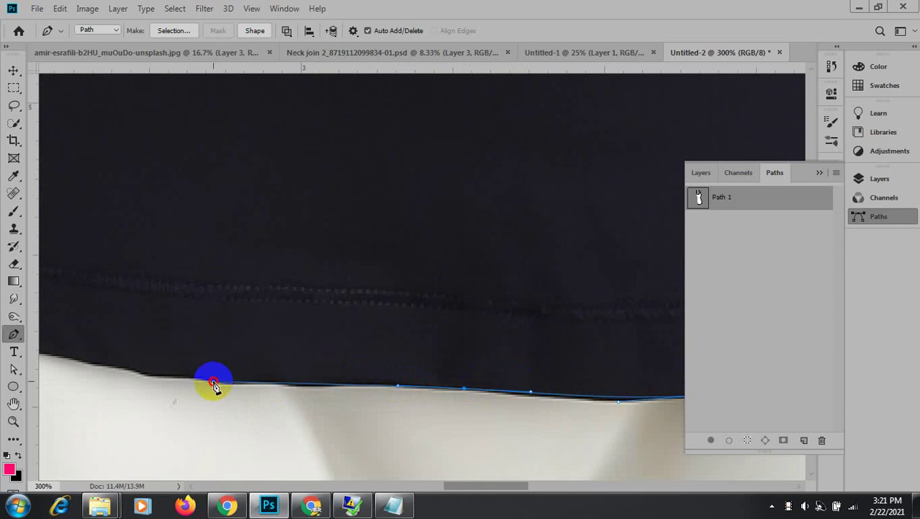
click(164, 376)
drag(150, 345, 499, 342)
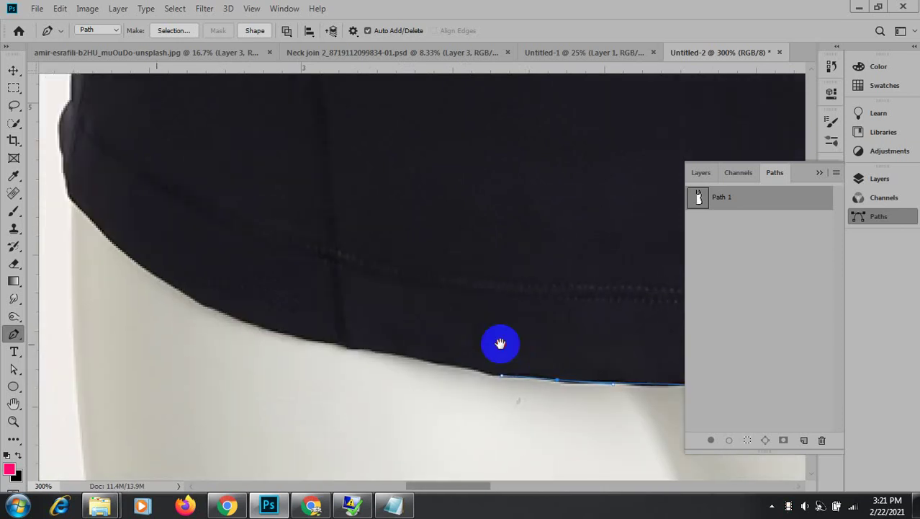
Extend the path from the left vertical seam along the rising hem curve to the left hem corner.
click(332, 345)
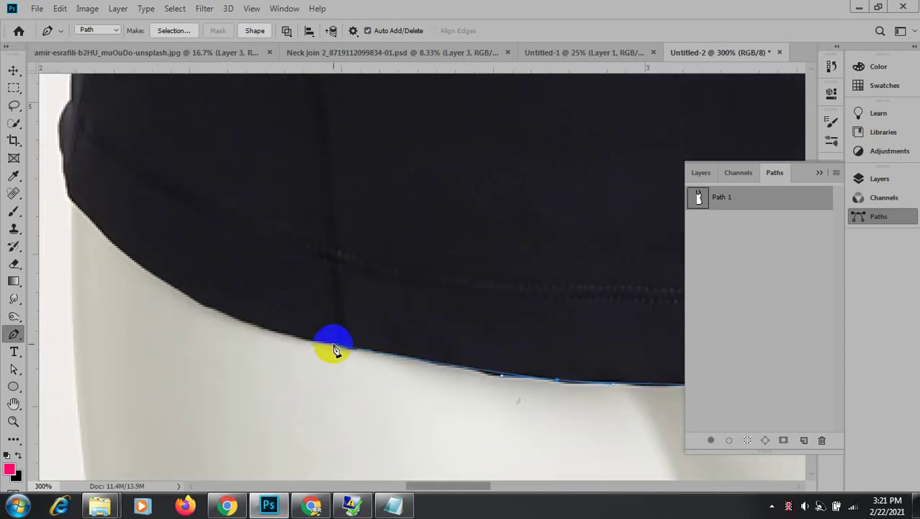
click(271, 334)
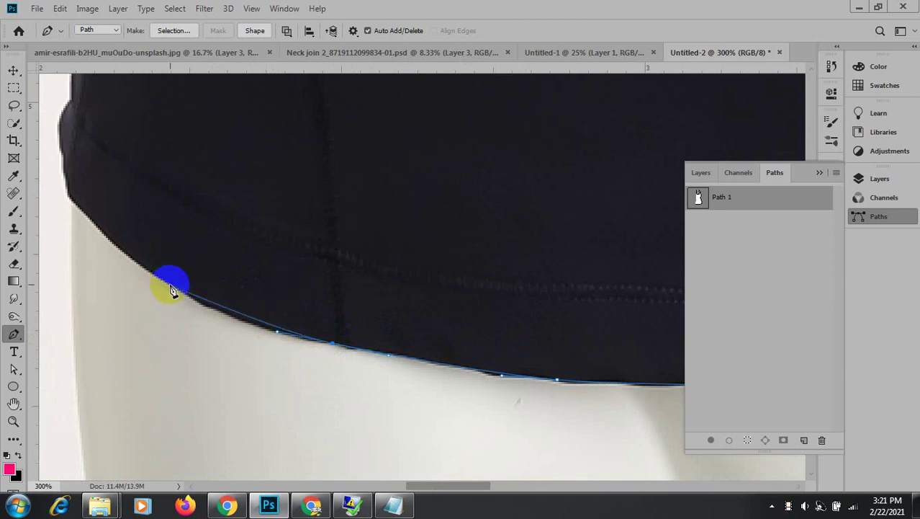
drag(173, 286, 359, 345)
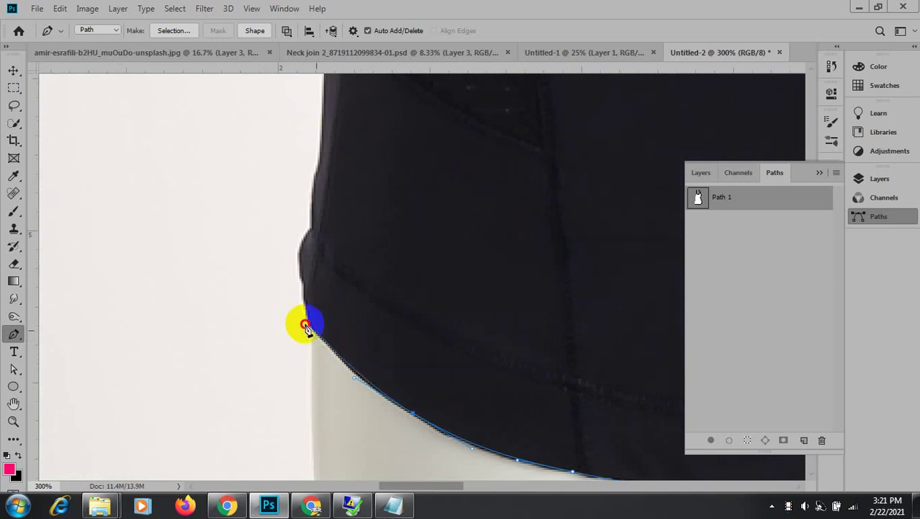
click(302, 315)
Trace around the small outward bulge in the side edge just above the left hem corner.
click(303, 256)
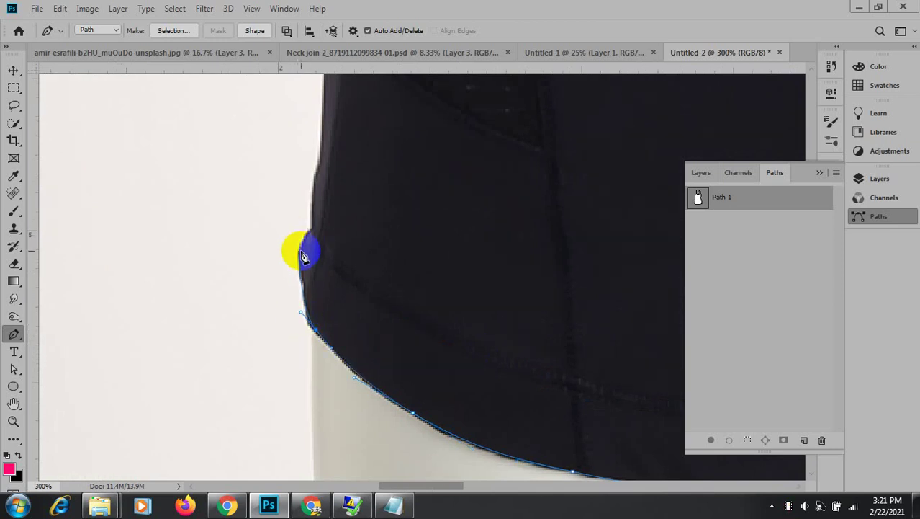
drag(303, 253, 310, 232)
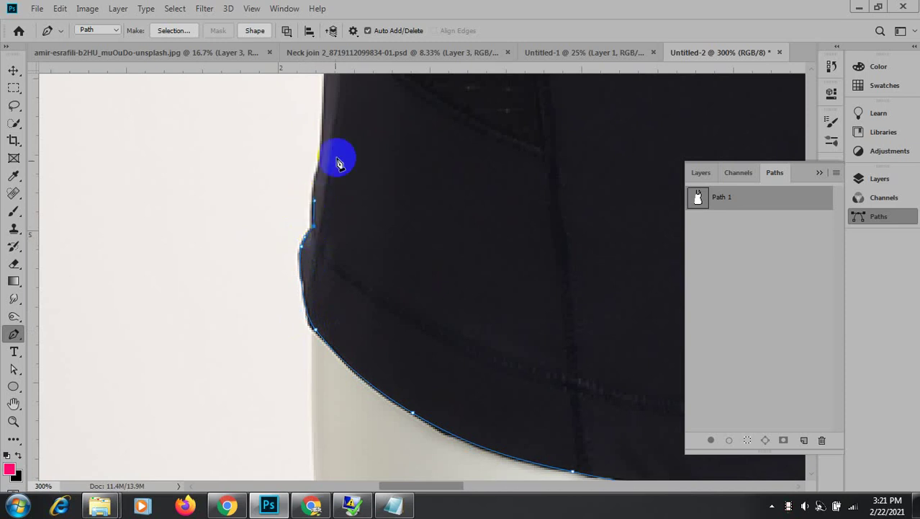
drag(339, 155, 417, 364)
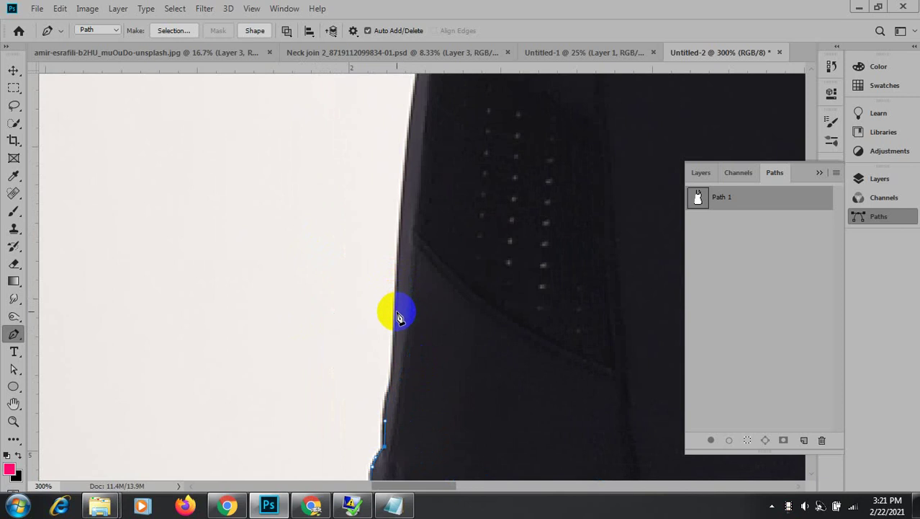
Trace the left side edge upward past the perforated panel to the diagonal fabric fold above it.
click(400, 282)
drag(406, 257, 394, 385)
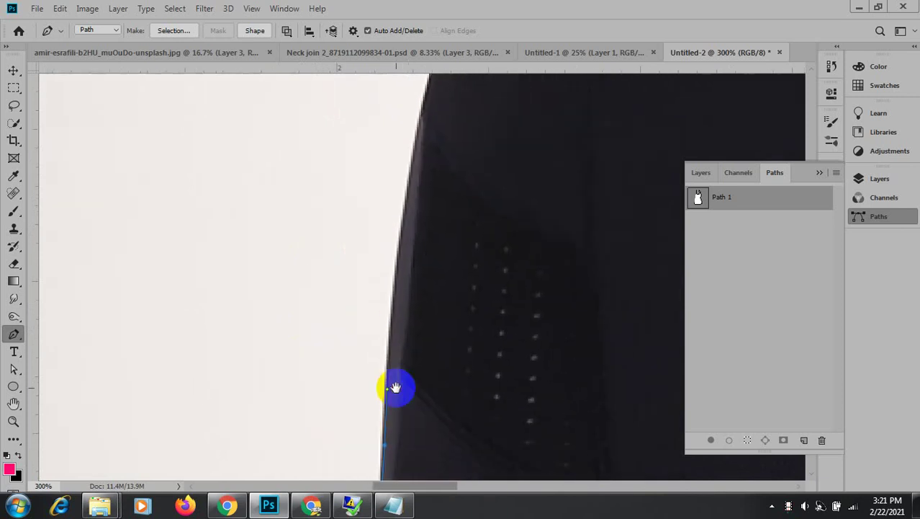
drag(407, 188, 349, 335)
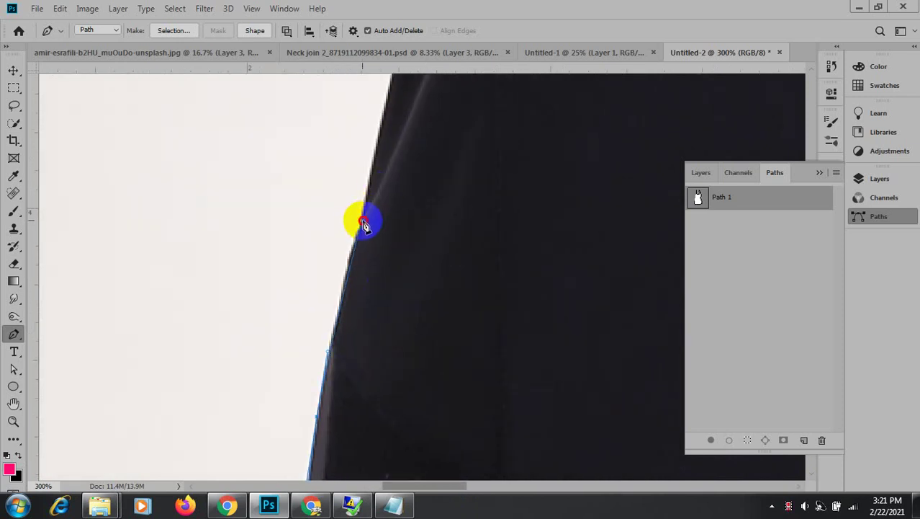
drag(364, 225, 373, 332)
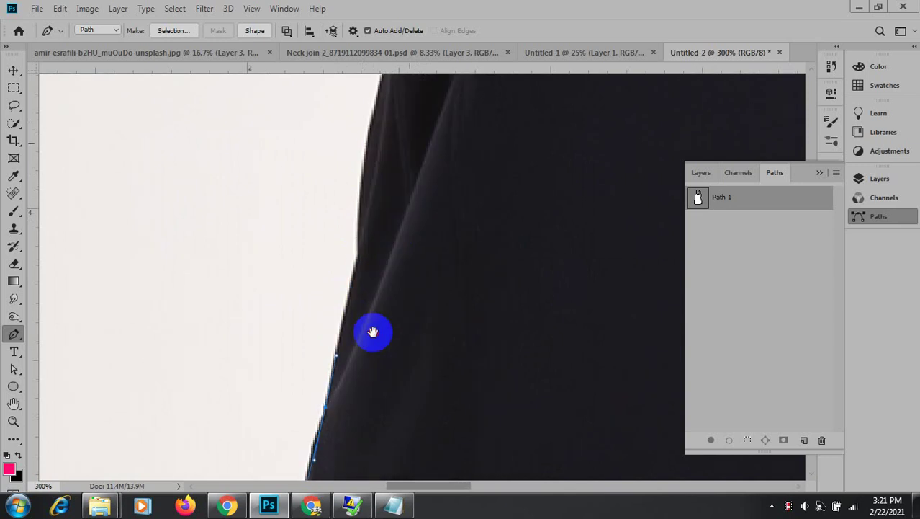
Trace around the slight notch in the left side edge beside the diagonal fold below the waist.
drag(356, 266, 362, 270)
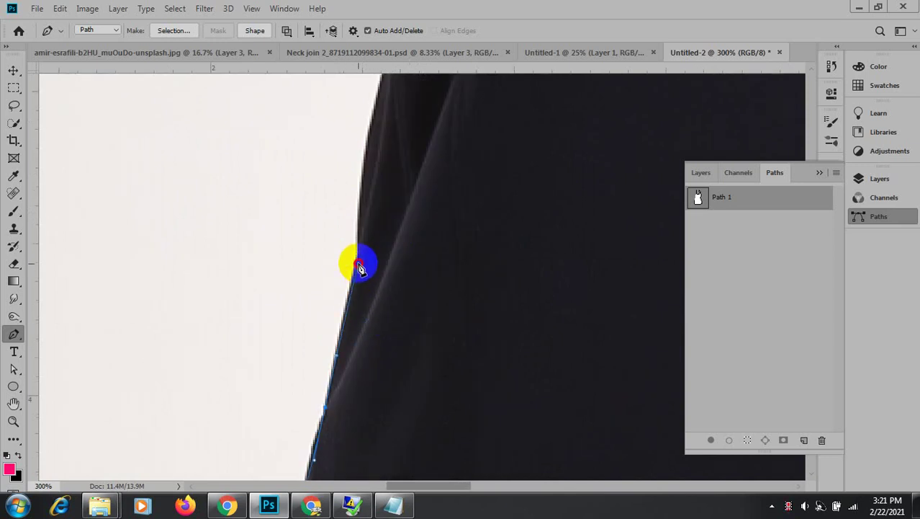
click(364, 246)
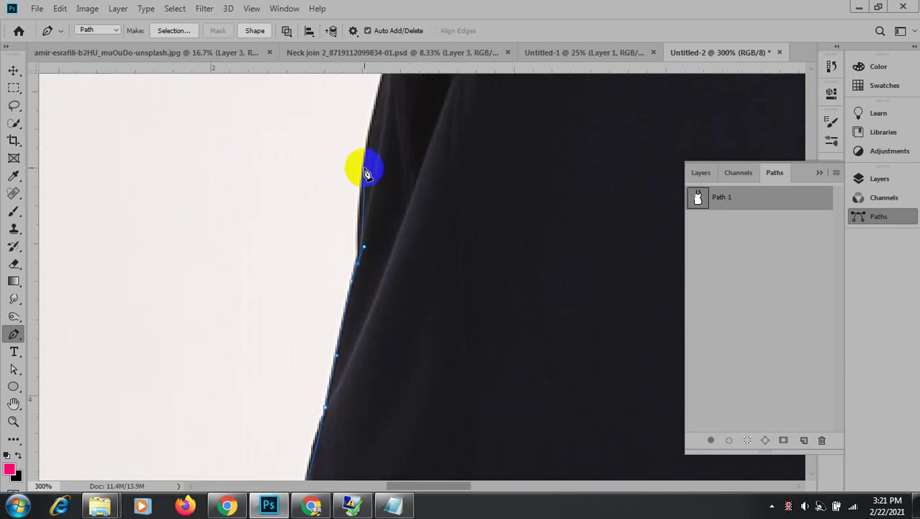
drag(364, 164, 372, 131)
Extend the path up the left side through the waist, around the underarm corner and onto the lower armhole curve.
scroll(368, 128, down, 5)
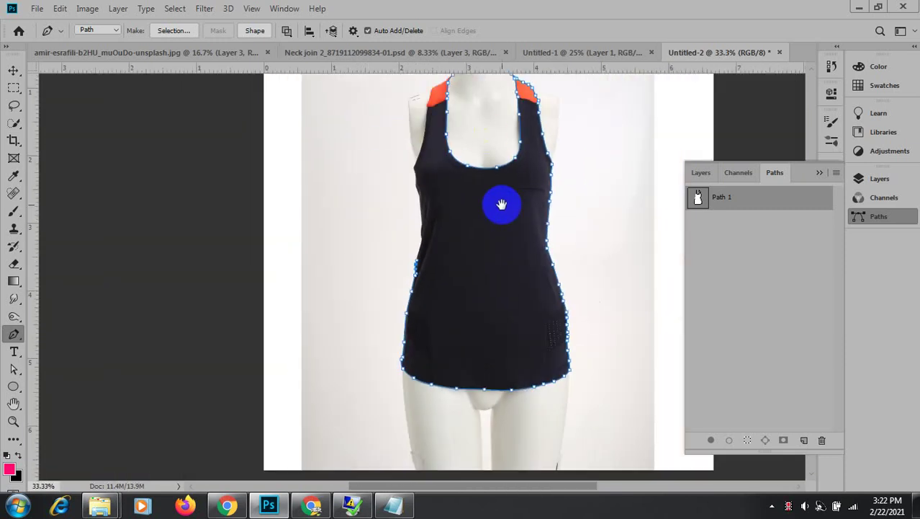
scroll(432, 212, up, 2)
drag(441, 267, 430, 216)
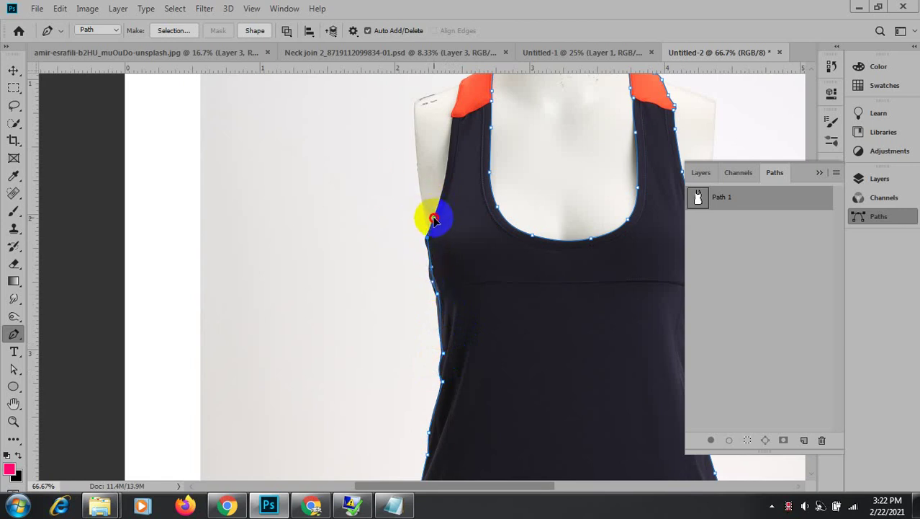
scroll(443, 169, up, 3)
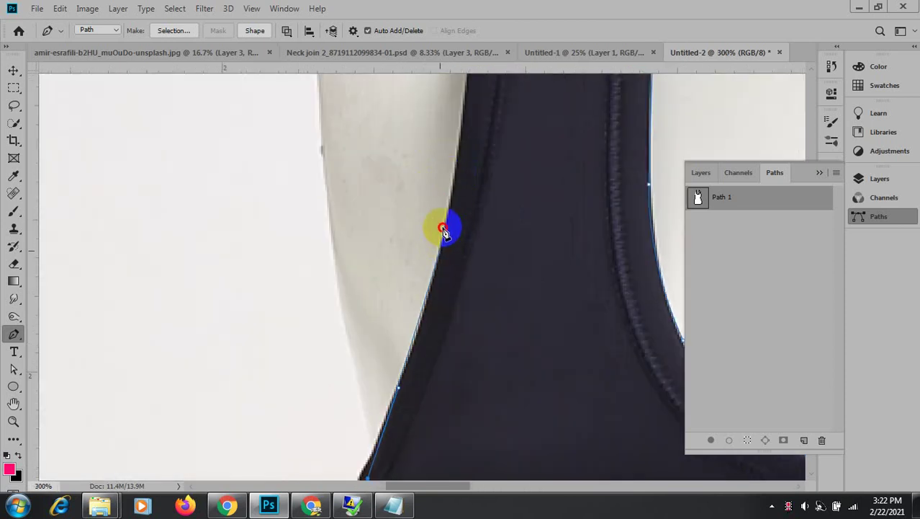
click(446, 219)
Trace the left armhole edge up the dark strap to the lower corner of the orange shoulder panel.
scroll(446, 219, up, 5)
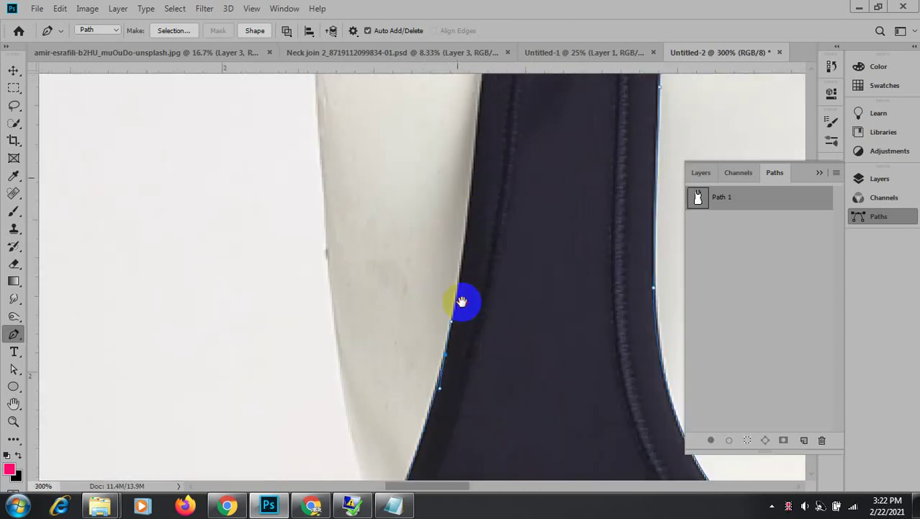
drag(473, 224, 477, 165)
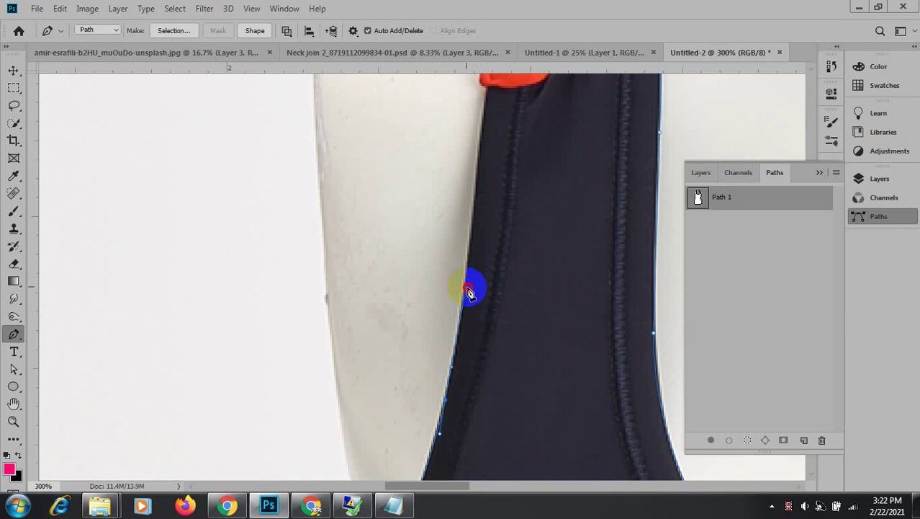
drag(467, 290, 474, 219)
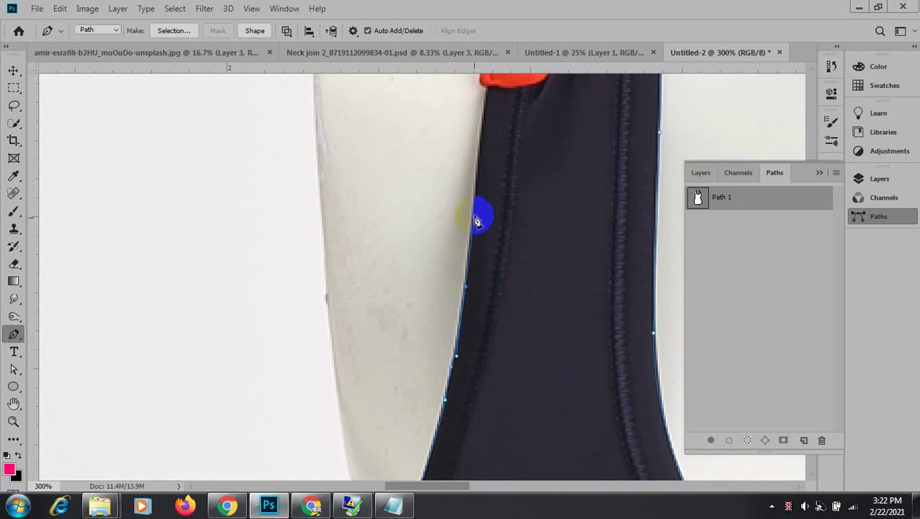
scroll(483, 212, up, 3)
click(496, 204)
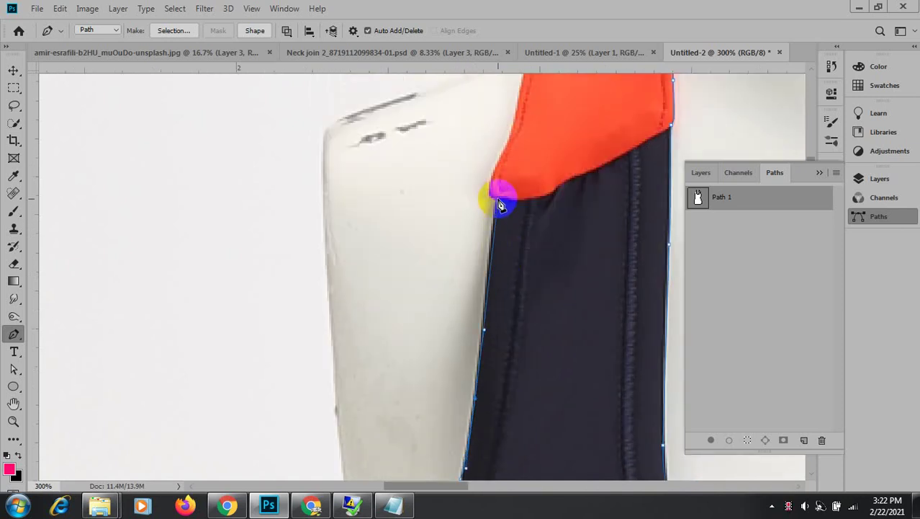
Turn the path around the orange shoulder panel's lower outer corner and trace up its outer edge.
drag(499, 204, 486, 211)
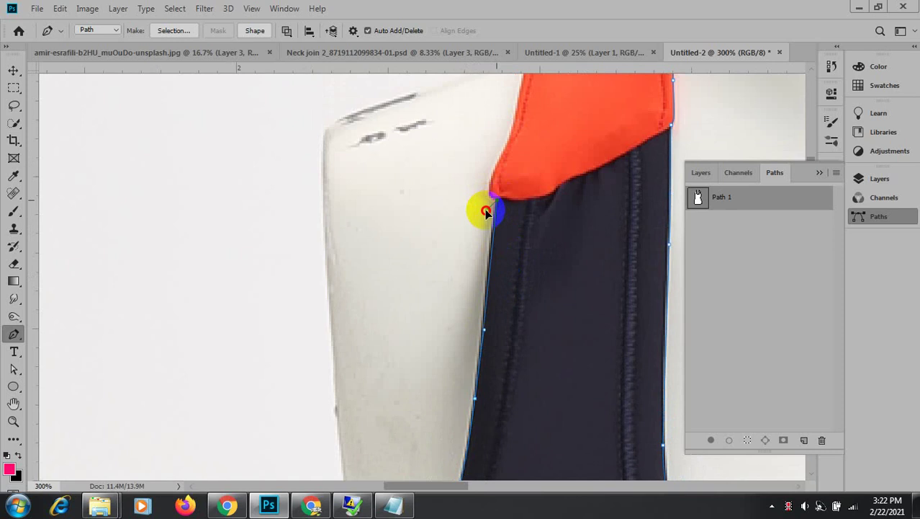
click(511, 135)
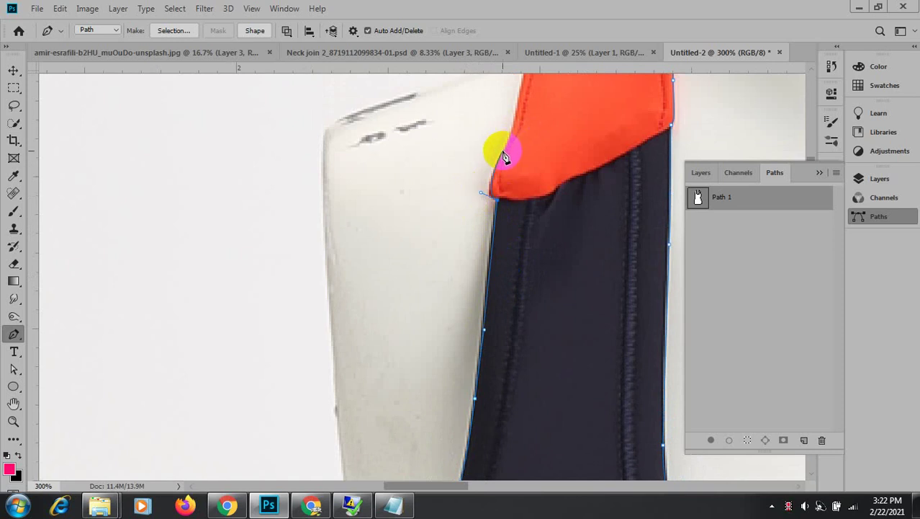
drag(541, 115, 547, 284)
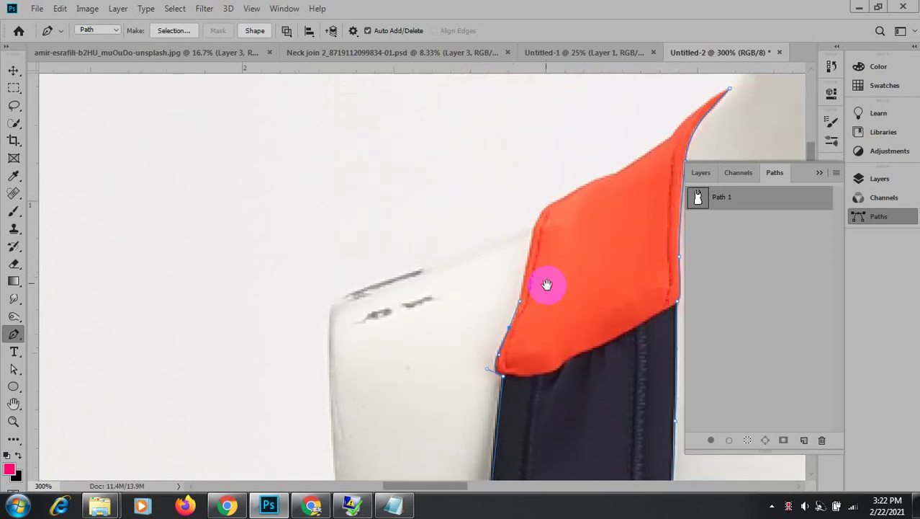
drag(531, 240, 532, 254)
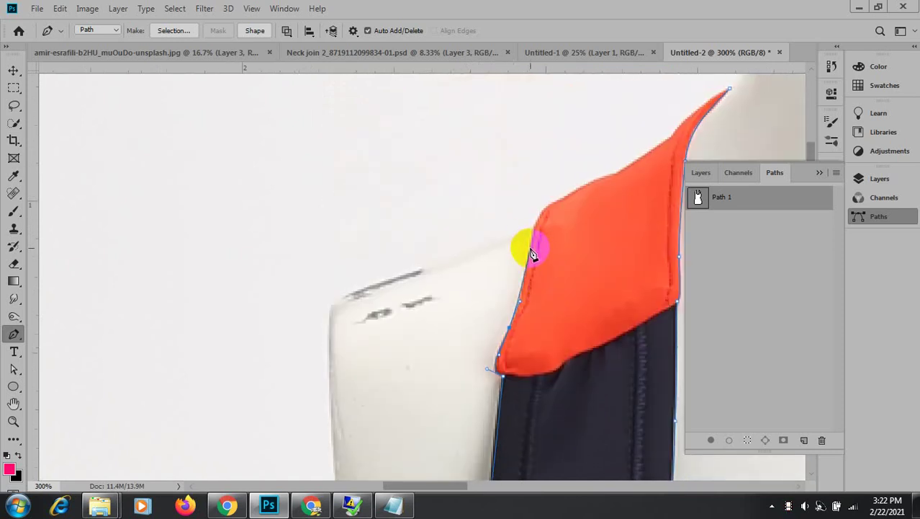
Trace the orange shoulder panel's upper edge to its pointed tip and close the path at the starting anchor.
click(536, 211)
drag(539, 216, 504, 350)
click(510, 315)
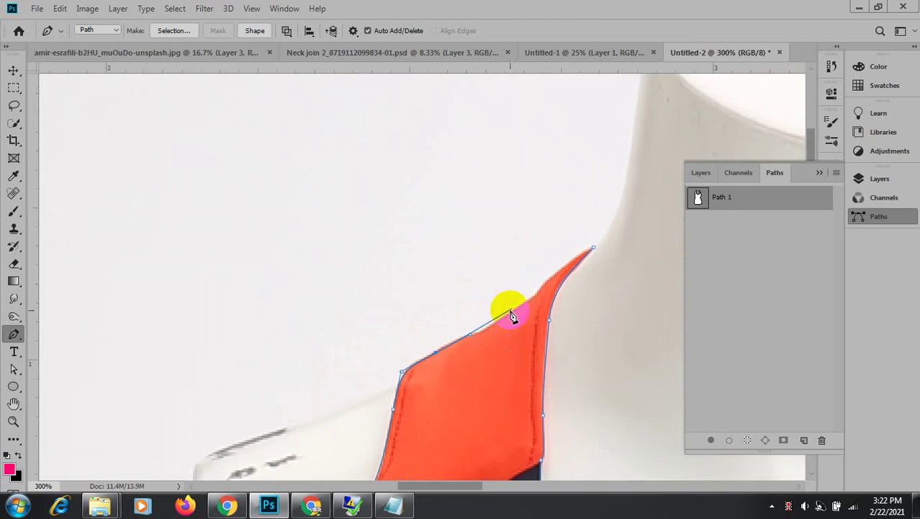
mouse_move(510, 316)
mouse_down()
mouse_move(569, 260)
mouse_move(574, 268)
mouse_move(559, 281)
mouse_move(565, 261)
mouse_move(613, 238)
mouse_up()
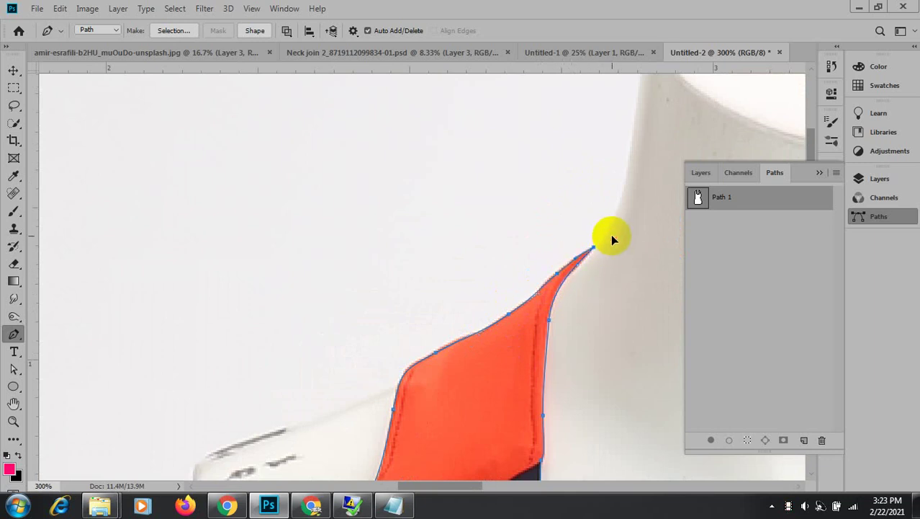
Load the closed tank top path, Path 1, as a selection.
click(13, 69)
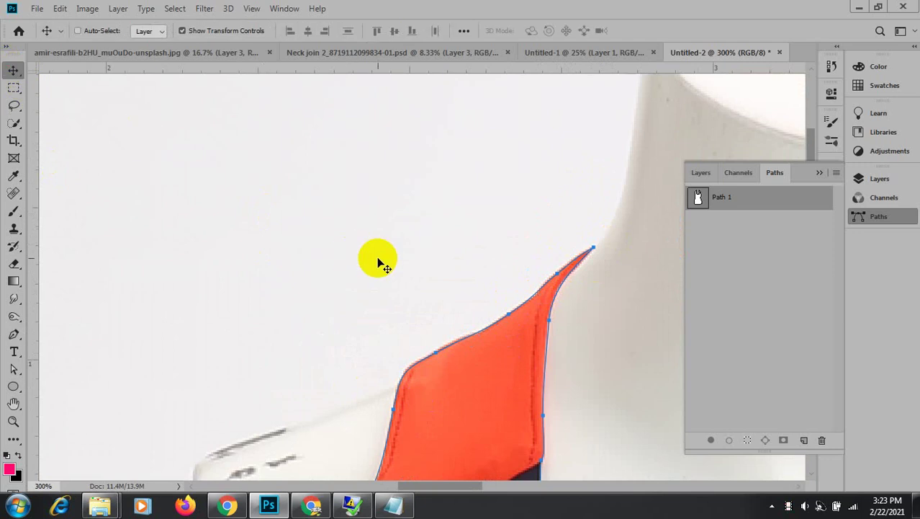
key(ctrl+minus)
key(ctrl+minus)
key(ctrl+minus)
key(ctrl+minus)
key(ctrl+minus)
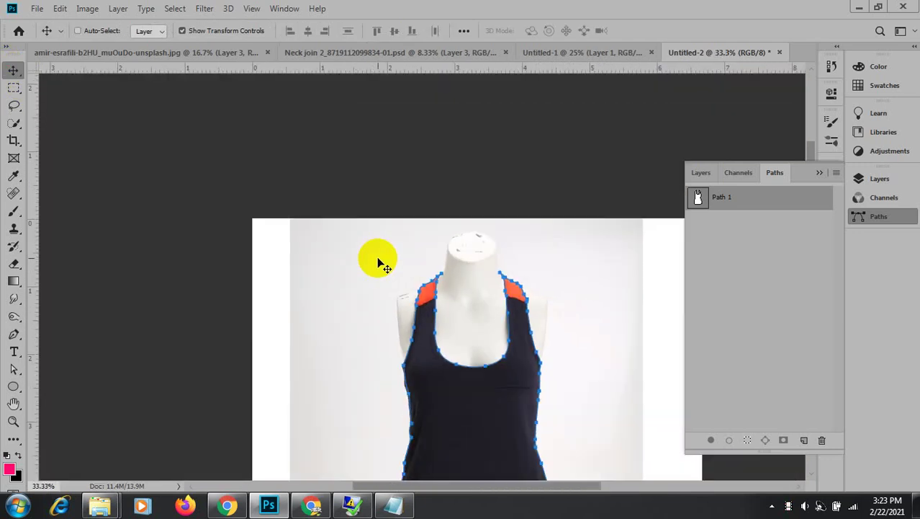
ctrl+click(697, 198)
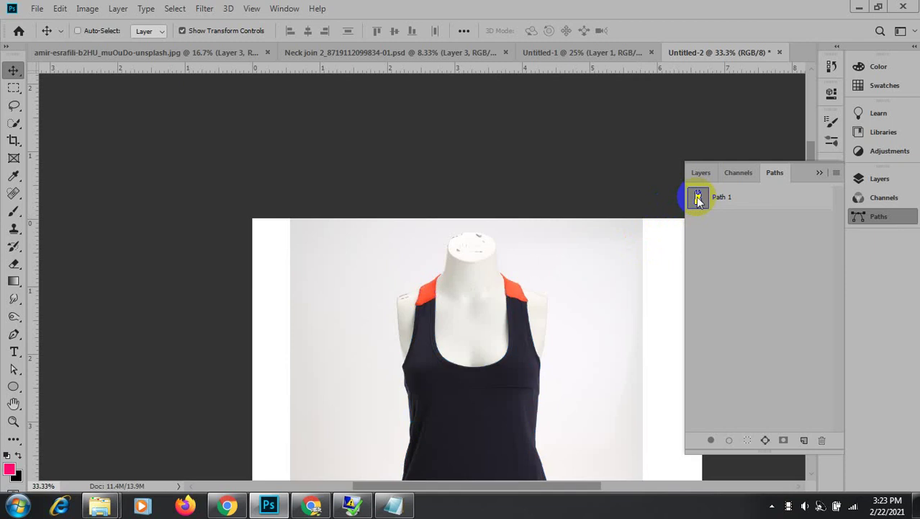
Contract the tank top selection by 1 pixel.
click(176, 9)
mouse_move(216, 200)
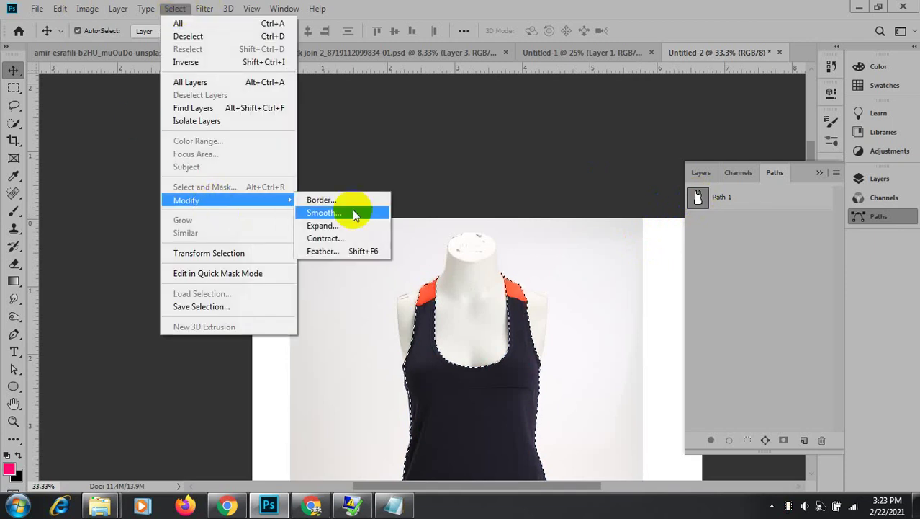
click(341, 238)
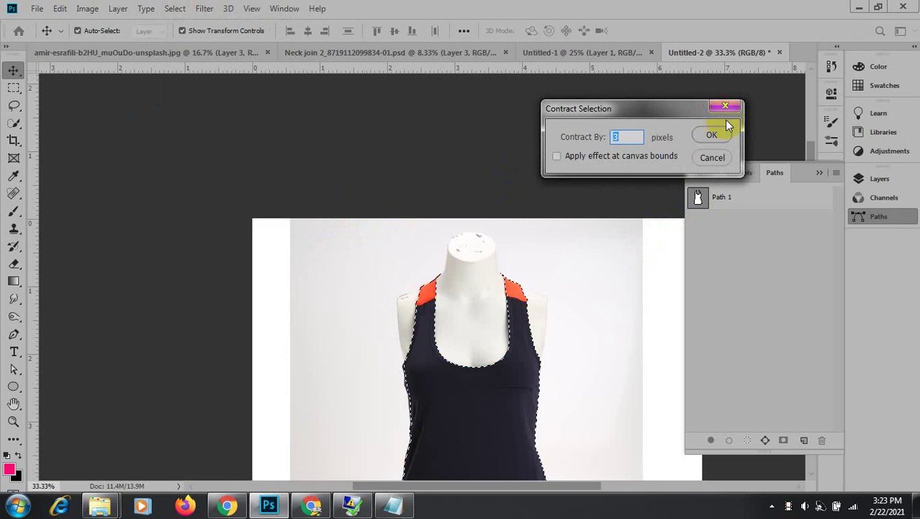
text(1)
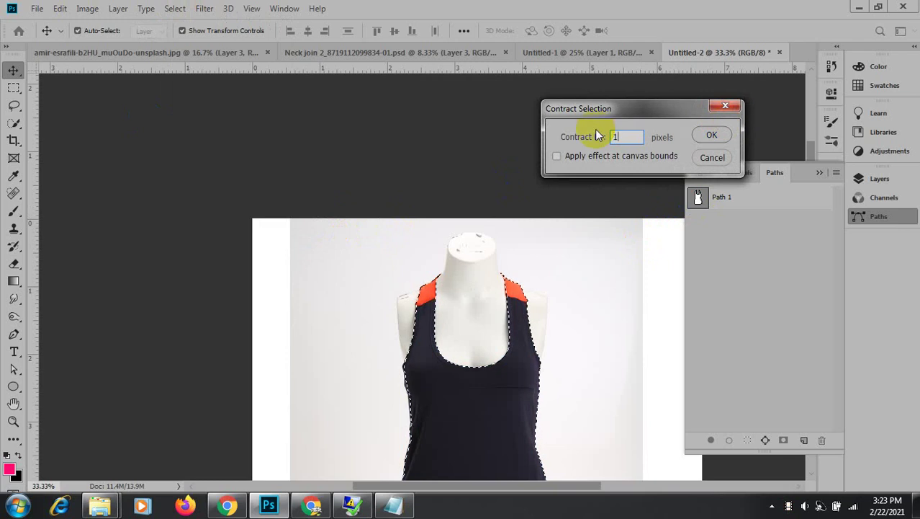
click(712, 134)
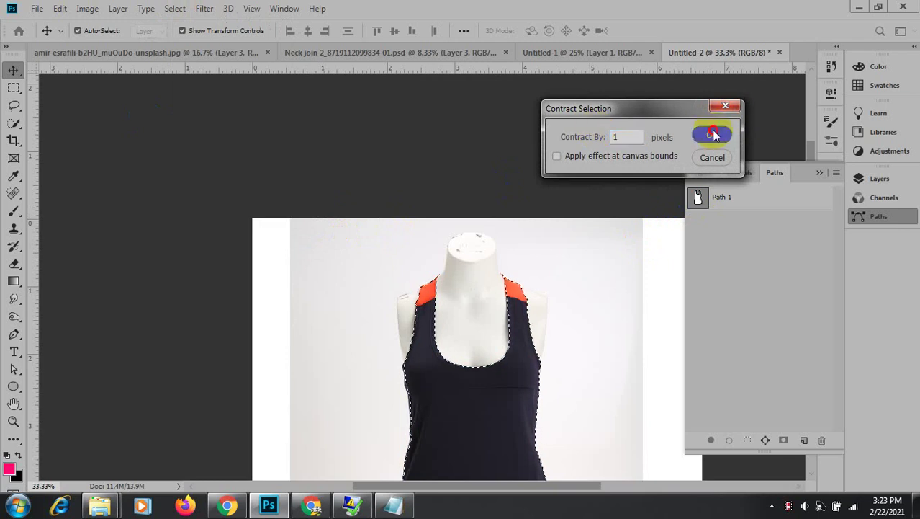
Feather the tank top selection with a radius of 0.5 pixels.
click(204, 9)
mouse_move(173, 8)
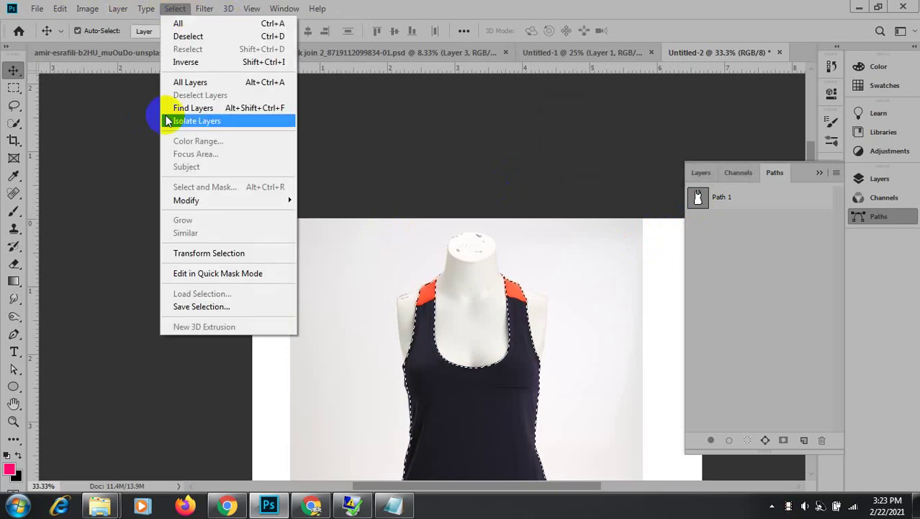
mouse_move(234, 204)
click(356, 251)
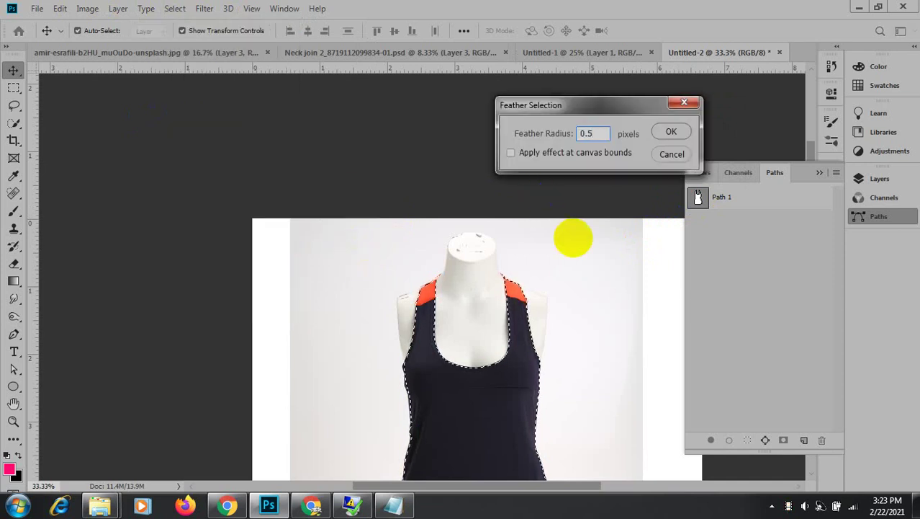
key(Return)
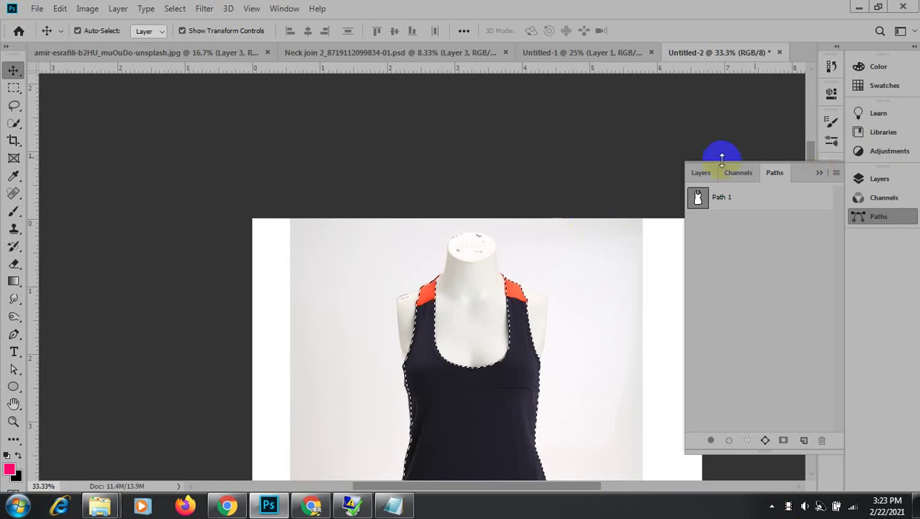
Copy the selected tank top from the Background copy layer to a new layer, hide Background copy and check the cutout against transparency.
click(701, 173)
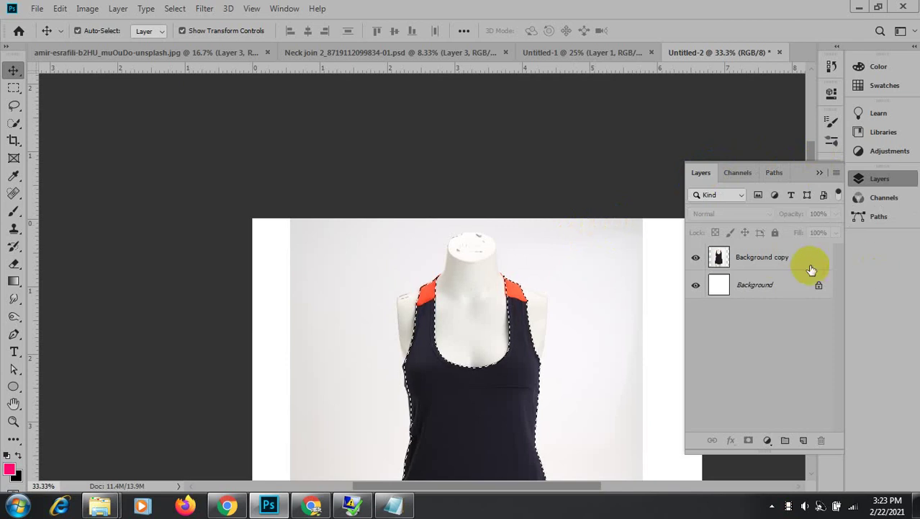
click(775, 257)
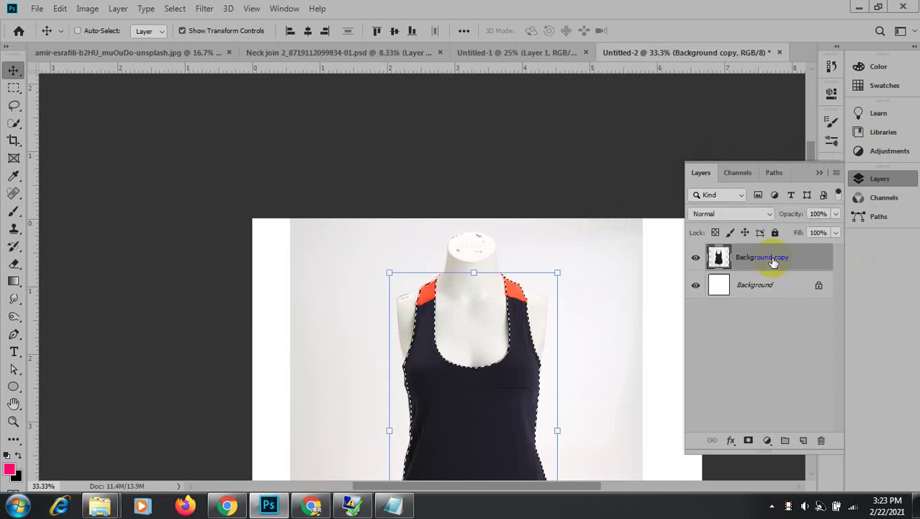
key(ctrl+j)
click(696, 285)
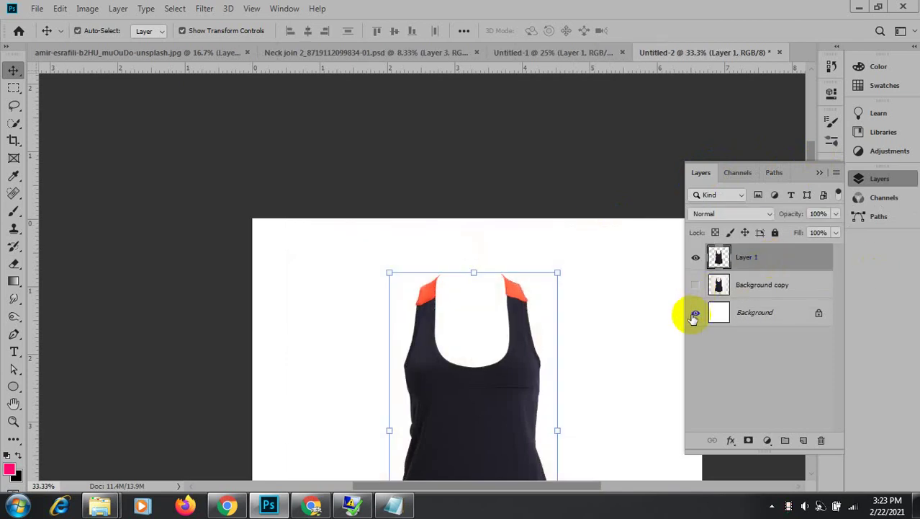
click(695, 316)
click(694, 315)
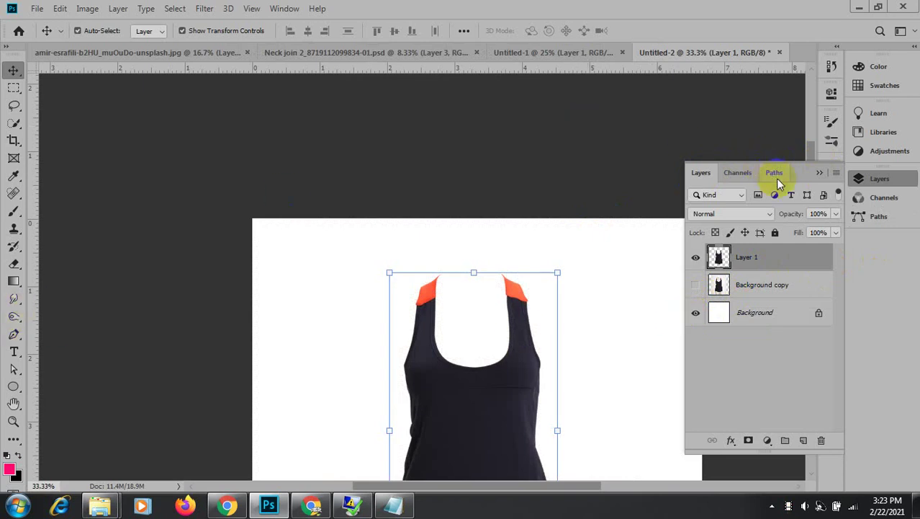
Bring the back-view mannequin layer from Untitled-1 into Untitled-2 and place it over the tank top's upper part.
click(567, 54)
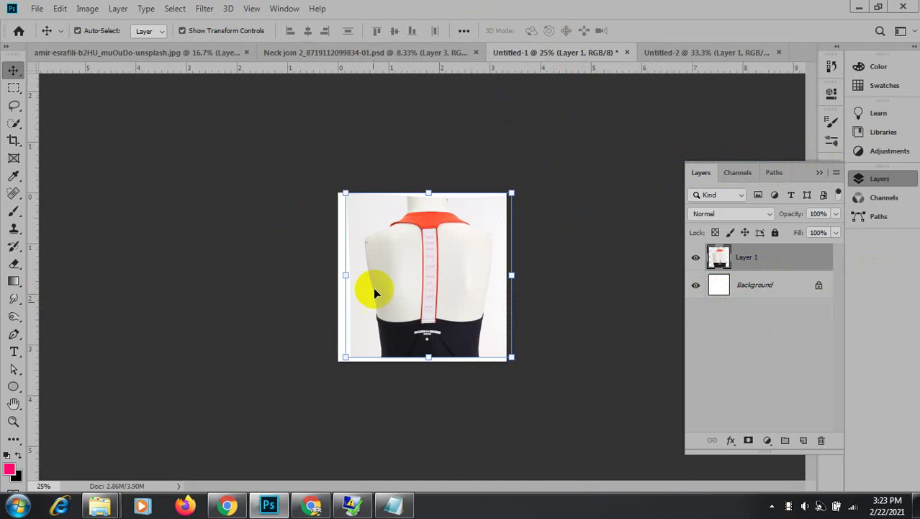
click(435, 230)
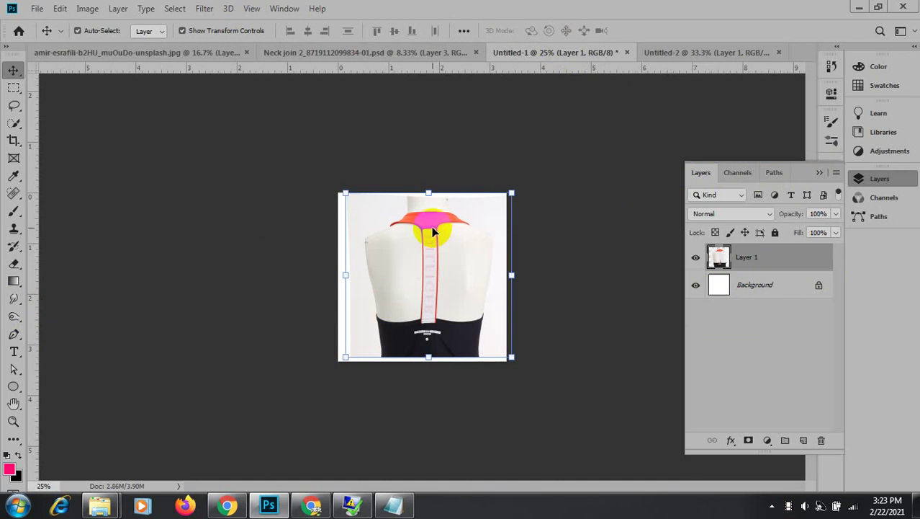
drag(429, 233, 469, 369)
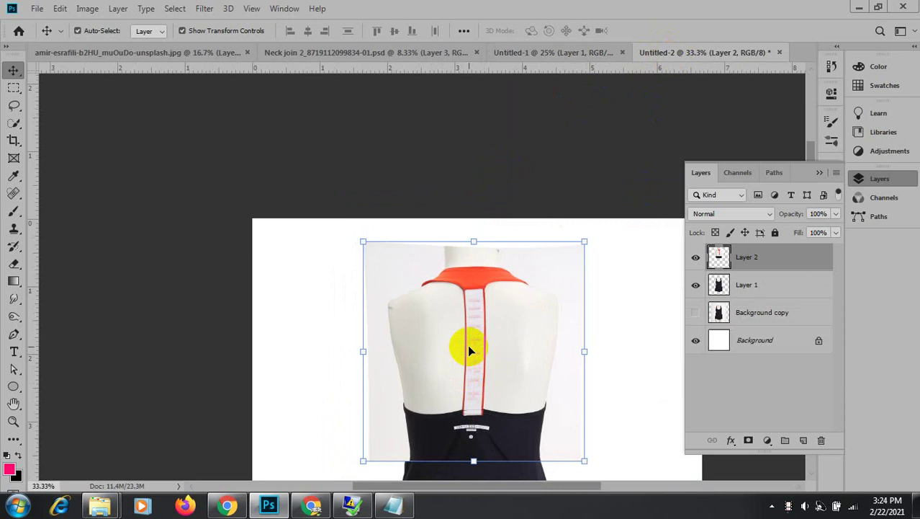
Create a new empty path and place the first Pen anchor on the upper edge of the orange back collar.
click(774, 172)
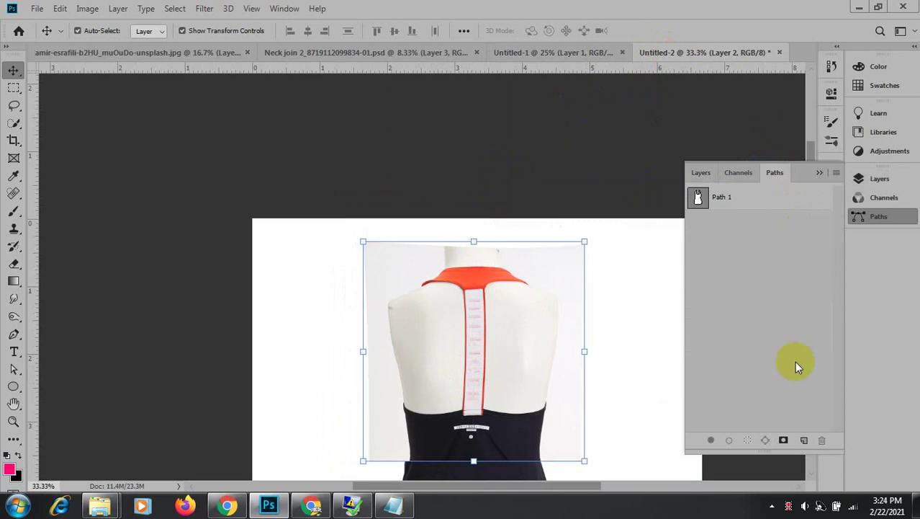
click(804, 440)
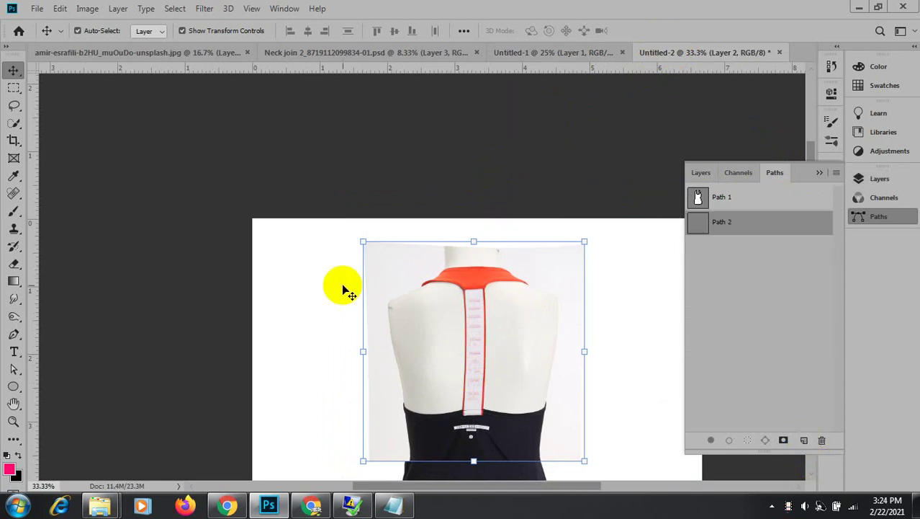
click(13, 333)
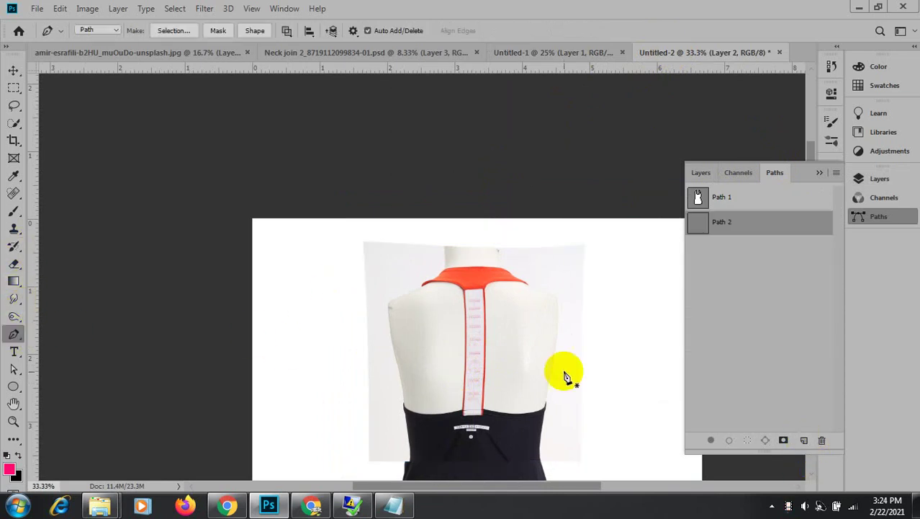
scroll(456, 319, up, 3)
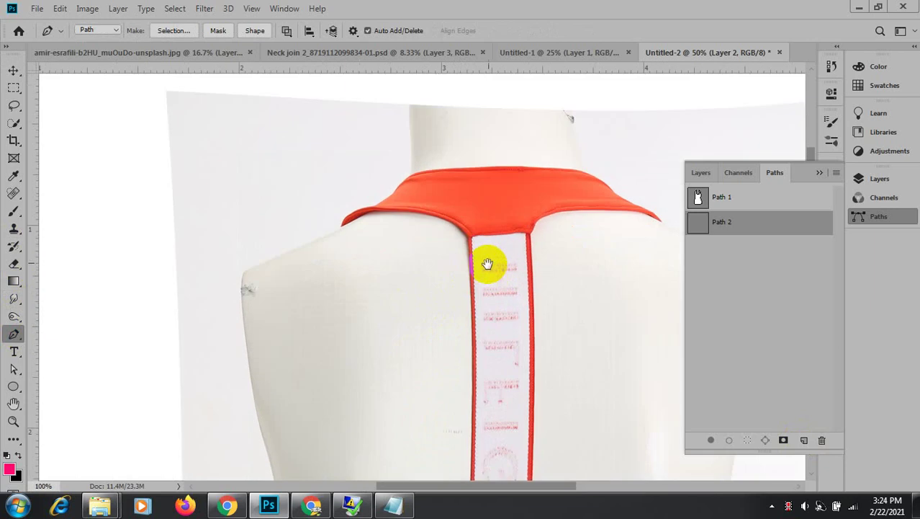
drag(488, 265, 382, 350)
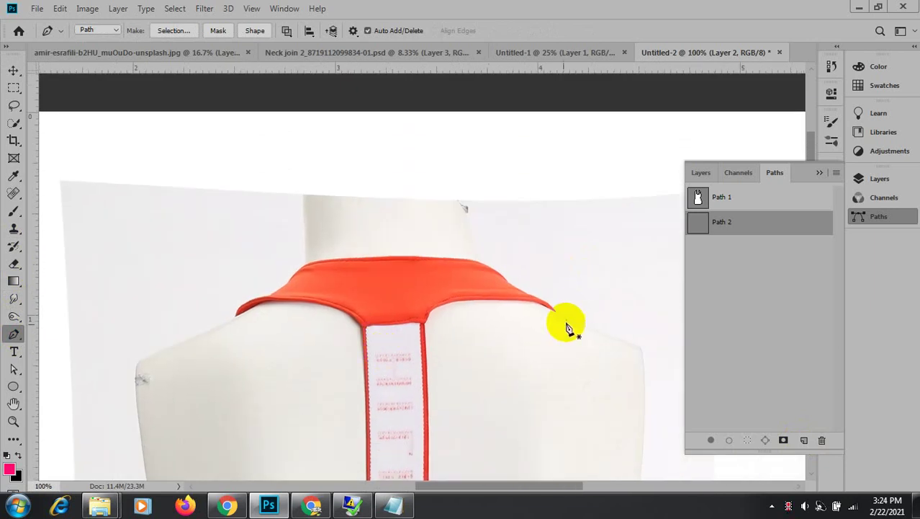
scroll(465, 262, up, 1)
drag(228, 264, 348, 309)
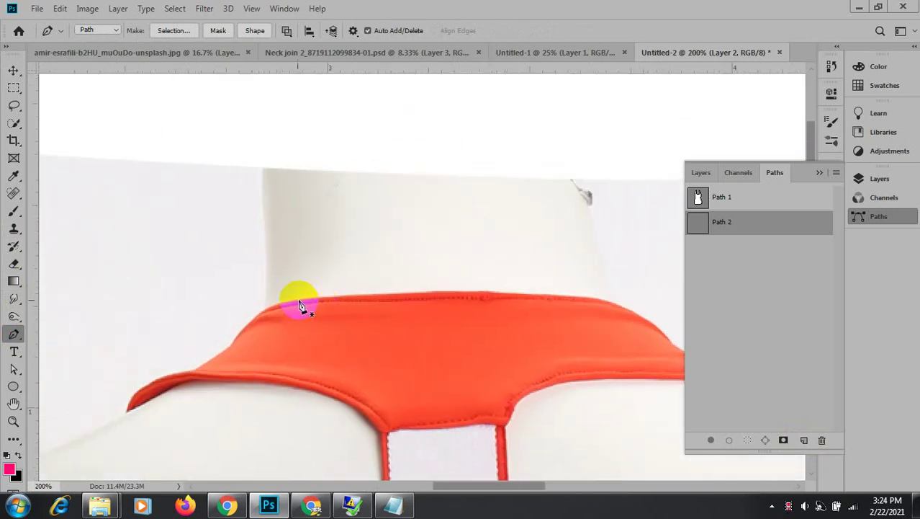
click(429, 291)
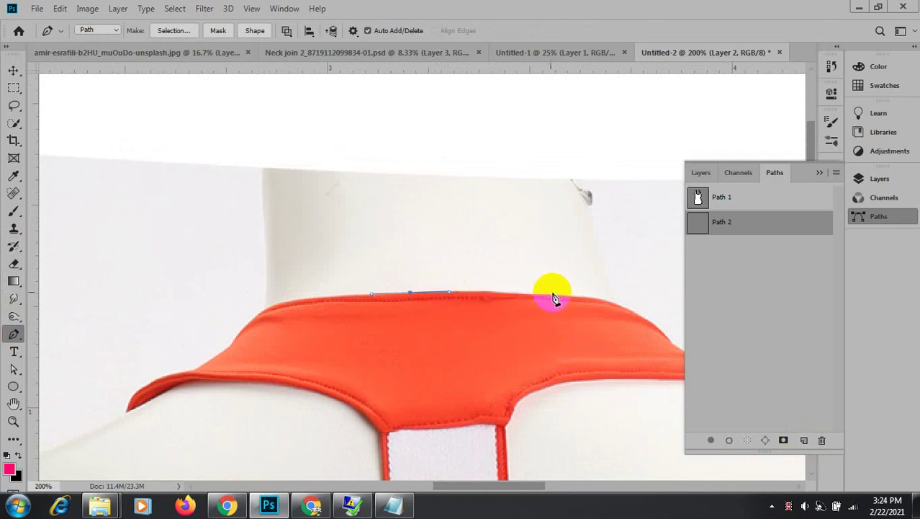
Trace the orange collar's upper edge to the right and down to its pointed shoulder tip.
drag(555, 295, 430, 260)
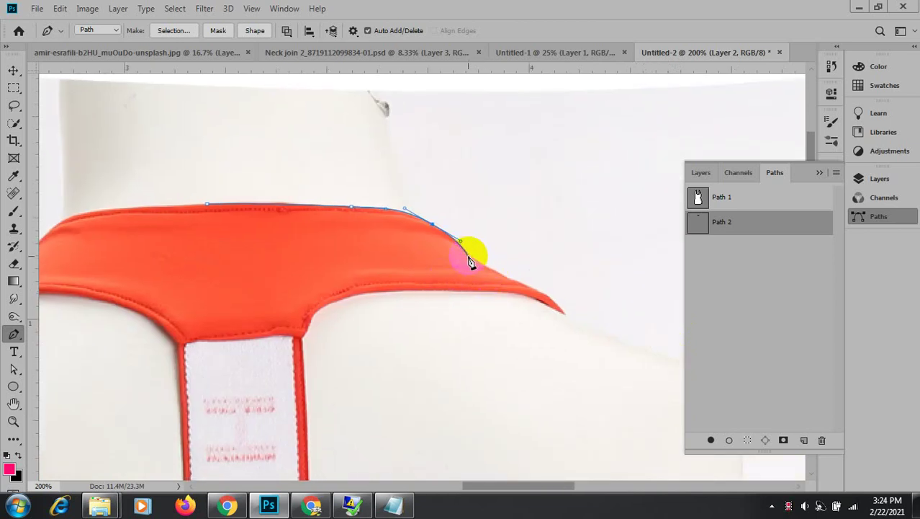
drag(470, 256, 549, 291)
click(548, 293)
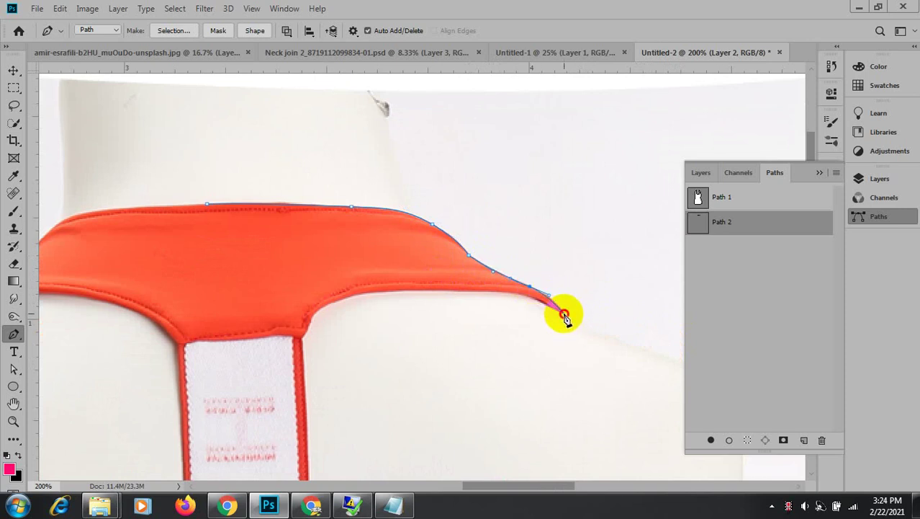
drag(565, 314, 497, 299)
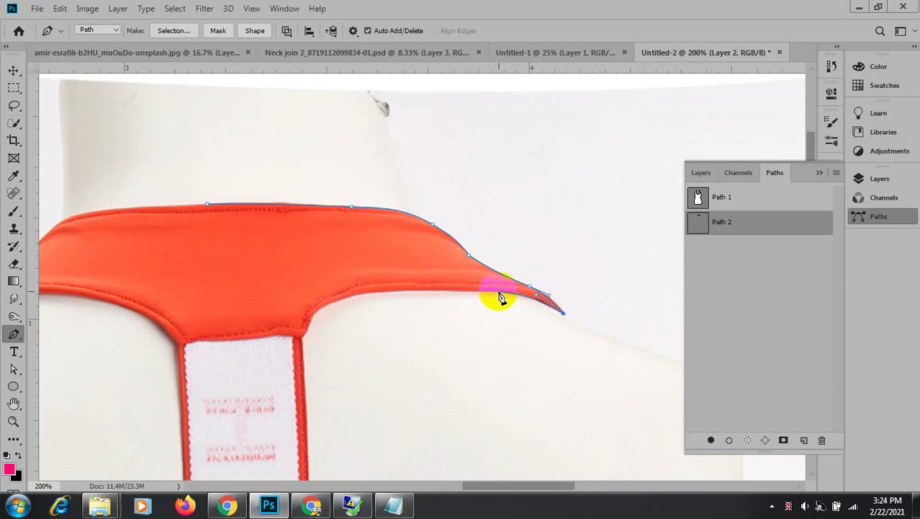
Trace back along the collar's lower right edge to the corner where it meets the vertical back strap.
click(499, 293)
click(461, 293)
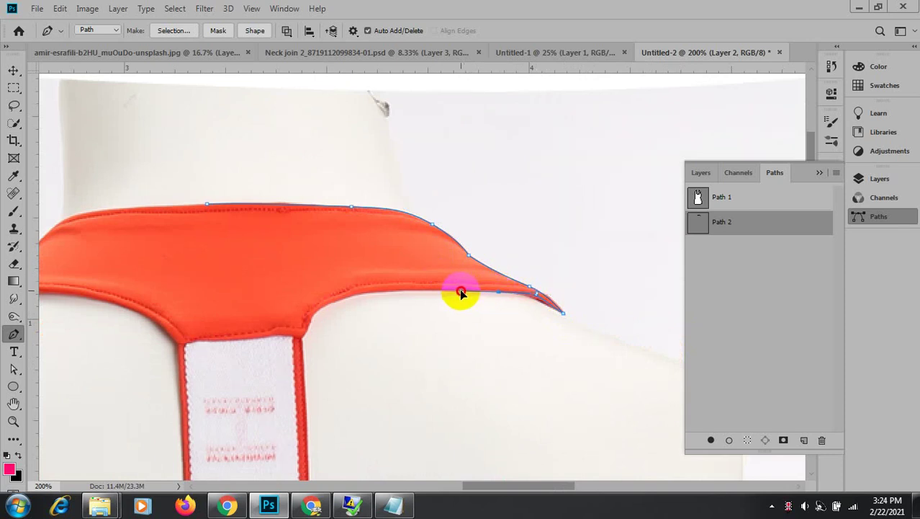
click(401, 285)
click(352, 293)
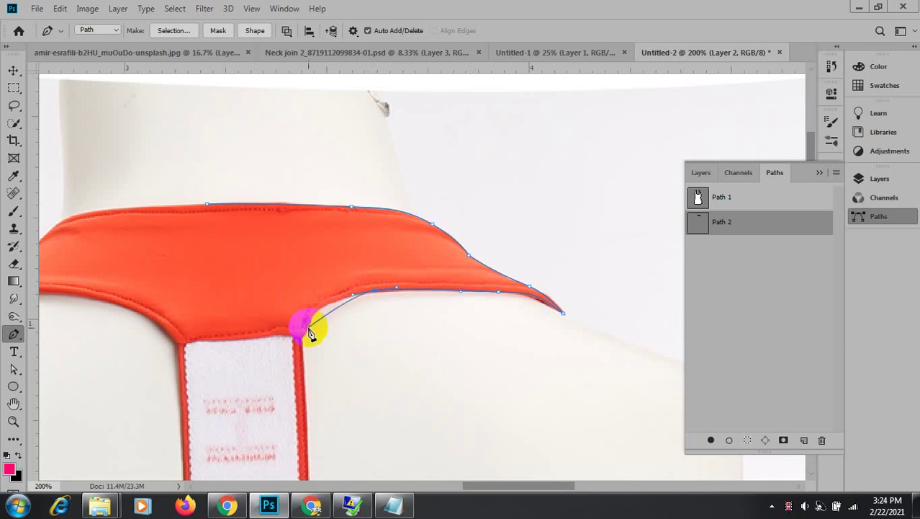
drag(313, 325, 298, 339)
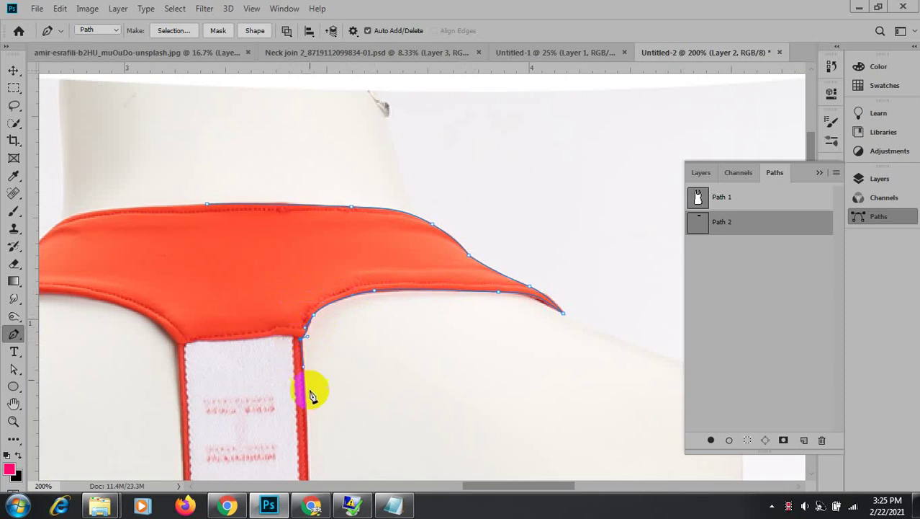
Trace down the back strap's right edge to the black fabric, then across the strap to its lower left corner.
drag(311, 395, 343, 89)
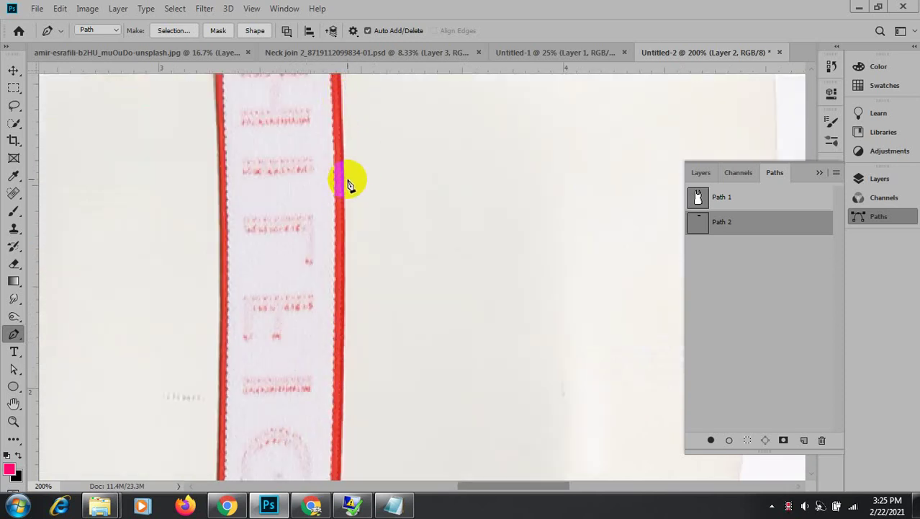
click(344, 229)
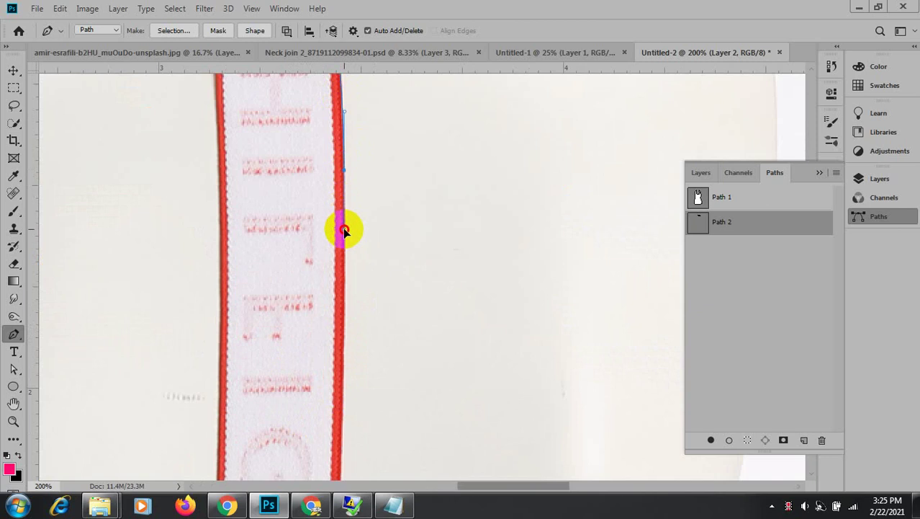
drag(345, 226, 326, 43)
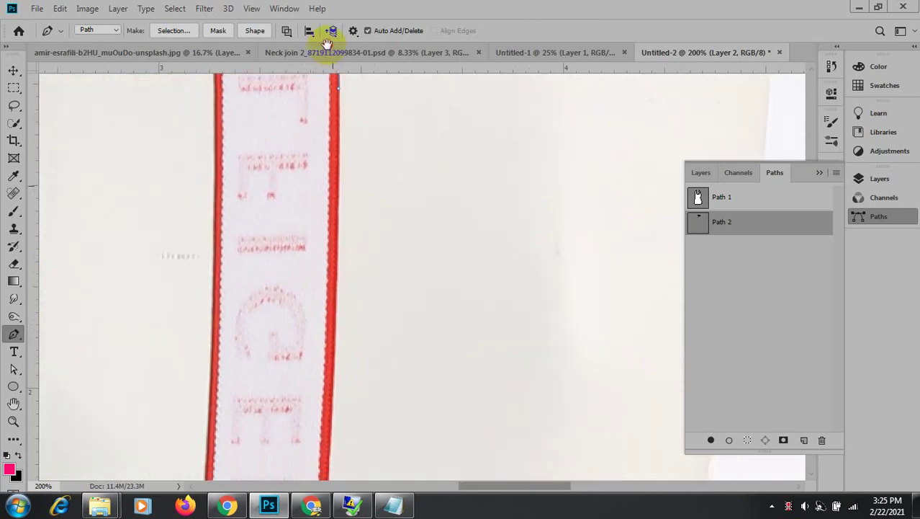
click(333, 333)
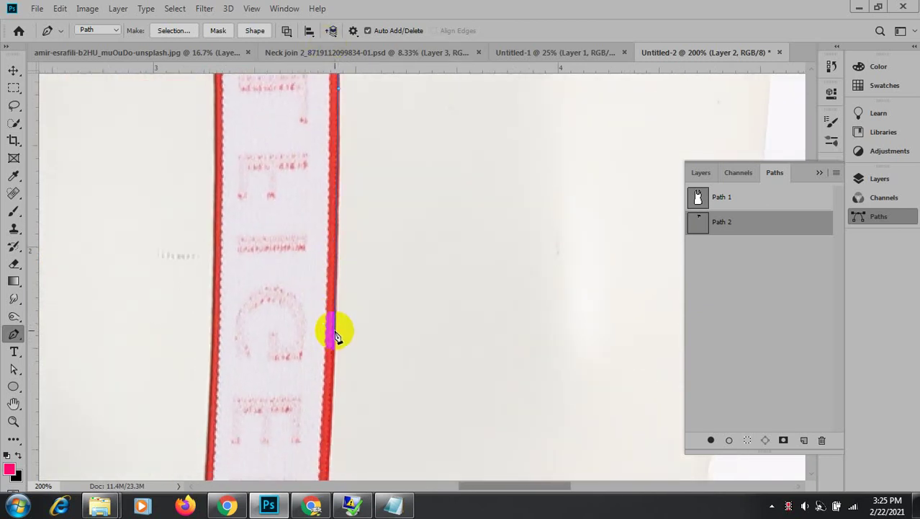
click(329, 384)
drag(329, 384, 234, 238)
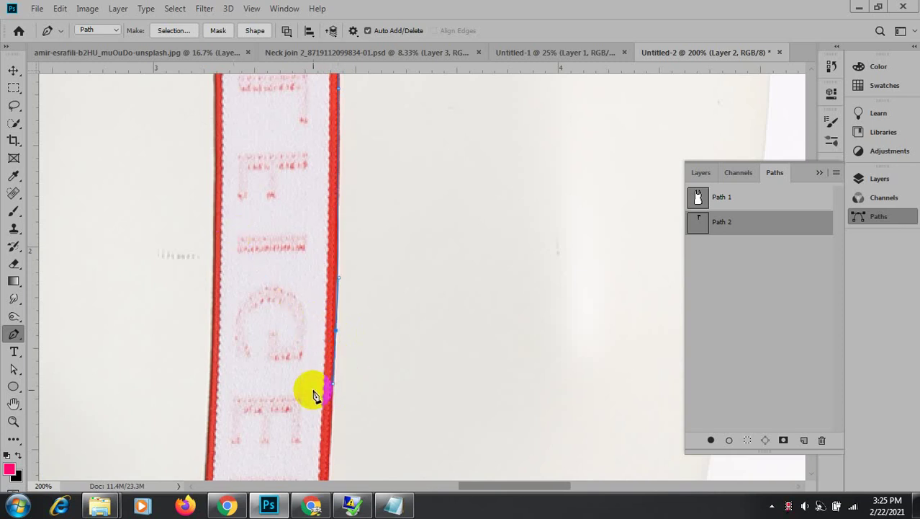
drag(312, 396, 339, 131)
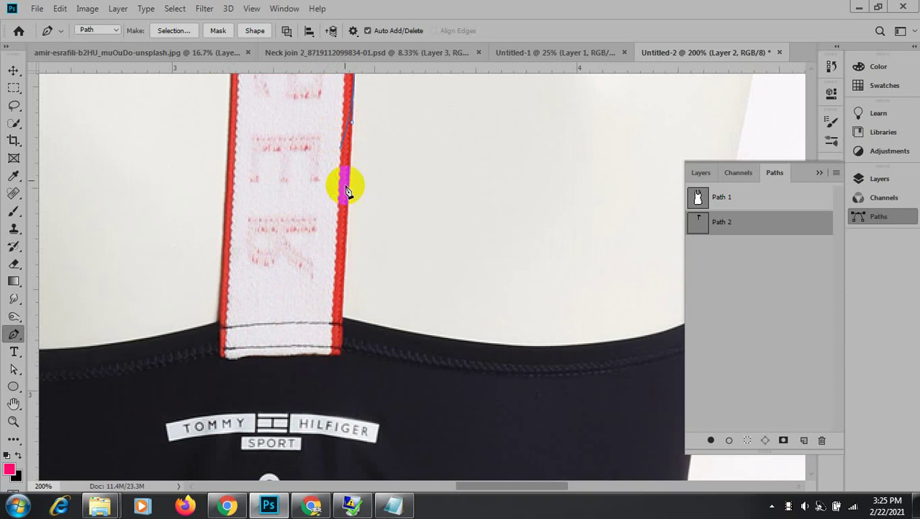
click(346, 265)
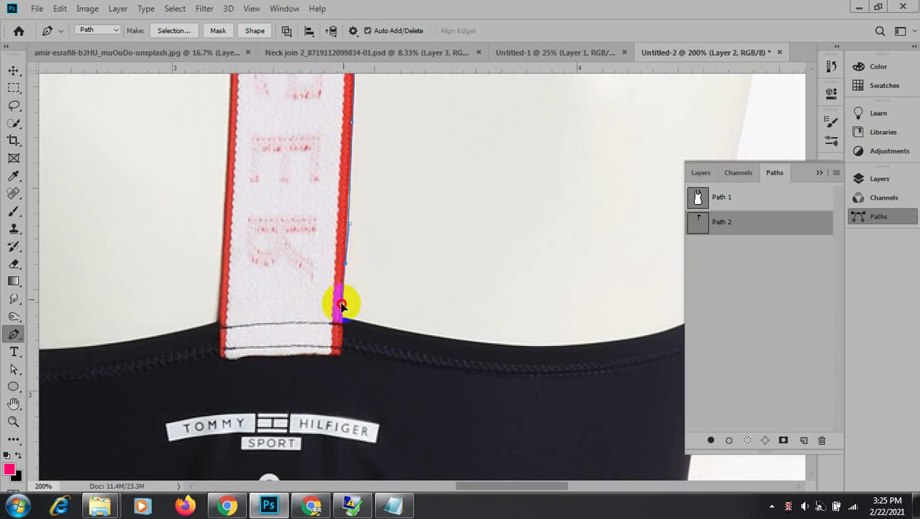
click(341, 310)
click(221, 317)
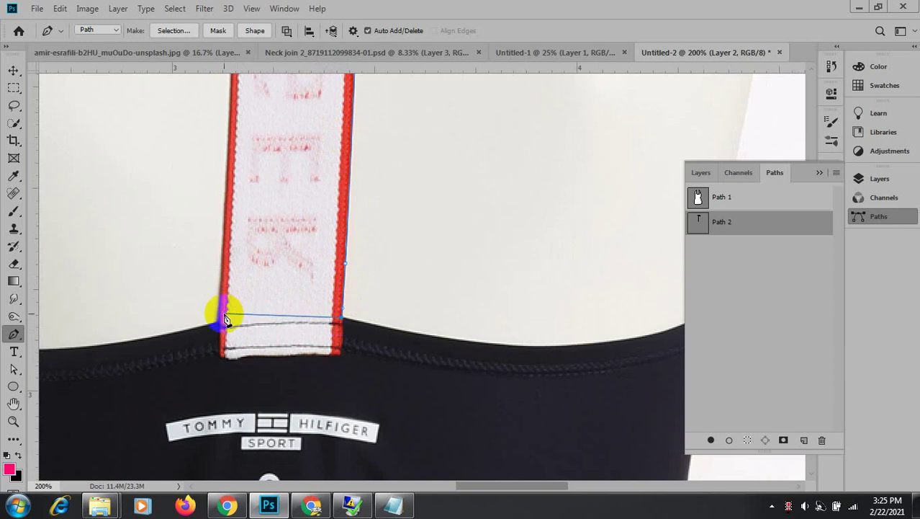
Trace up the back strap's left edge to the corner where it meets the orange collar.
drag(205, 223, 237, 317)
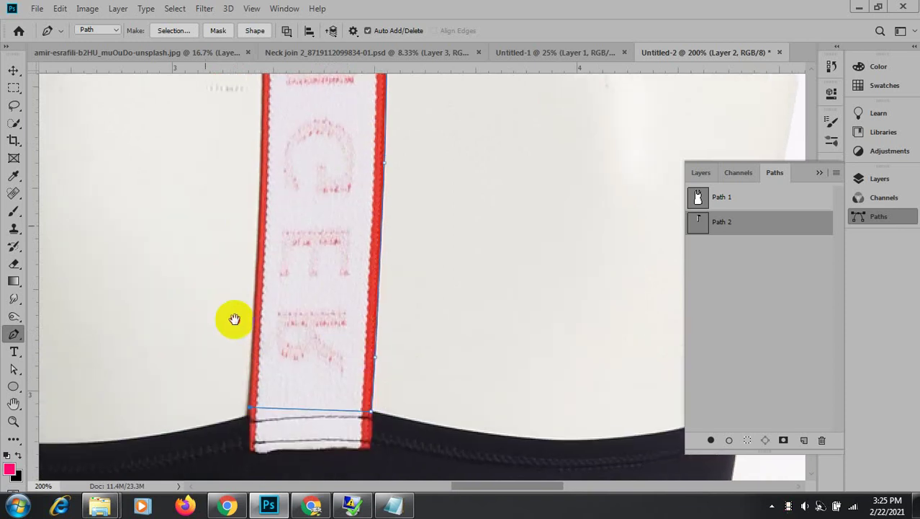
drag(260, 250, 265, 205)
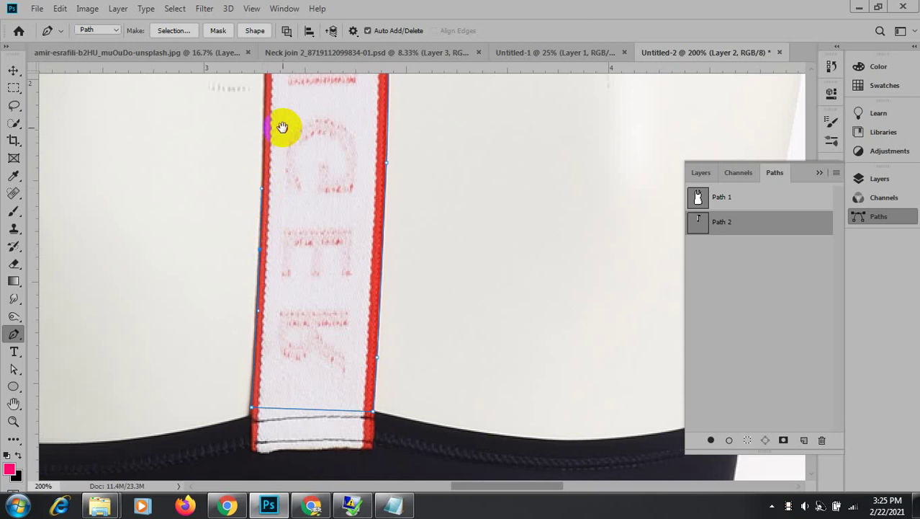
drag(281, 127, 325, 308)
drag(308, 256, 308, 190)
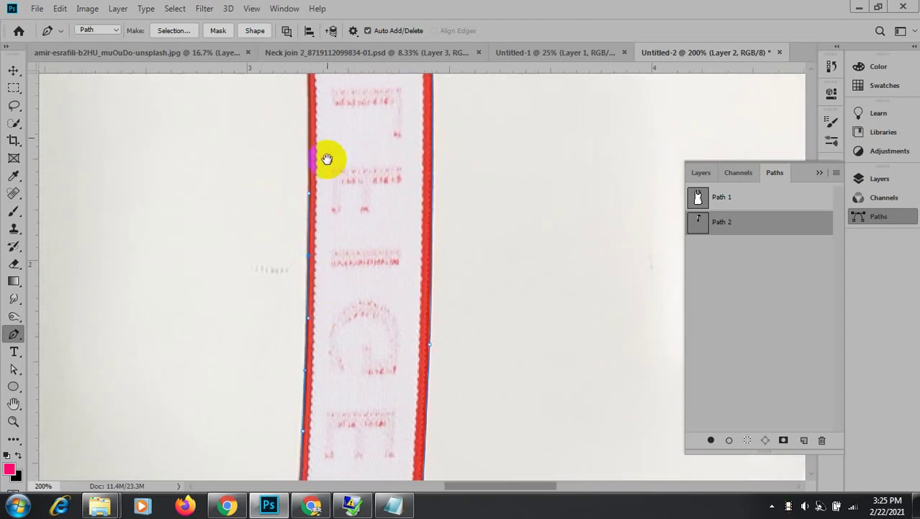
drag(325, 156, 335, 313)
drag(317, 205, 314, 137)
drag(324, 142, 372, 350)
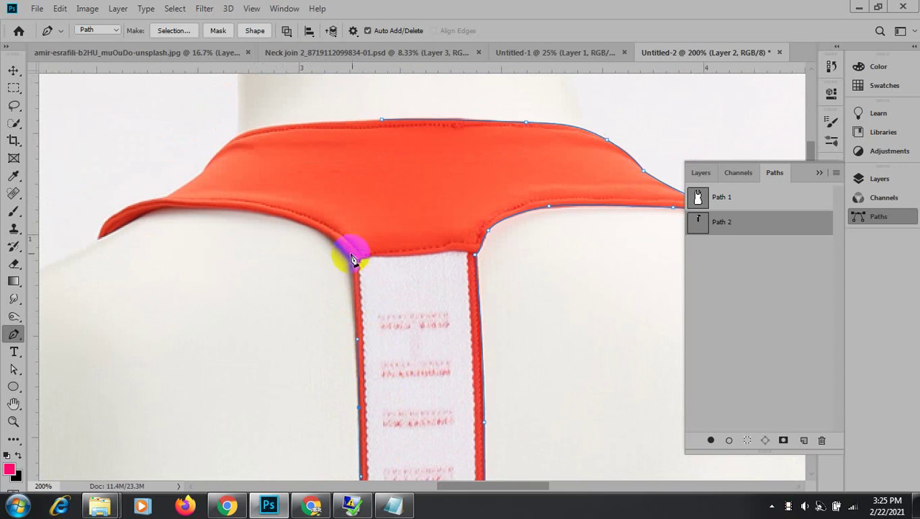
scroll(355, 270, up, 2)
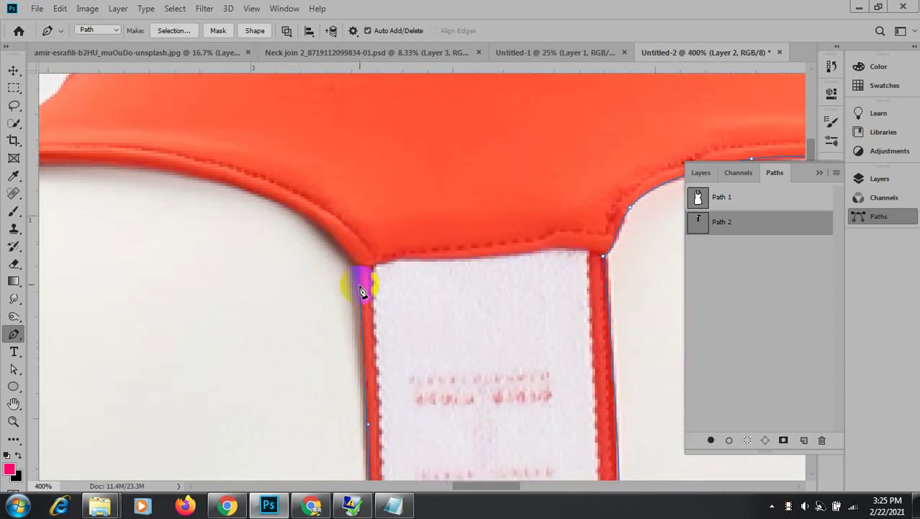
drag(362, 296, 361, 271)
Trace the collar's lower left edge out to the pointed left shoulder tip and around it.
click(310, 228)
drag(369, 258, 375, 274)
click(361, 238)
drag(360, 238, 362, 238)
click(341, 257)
drag(323, 229, 303, 299)
click(335, 289)
click(283, 268)
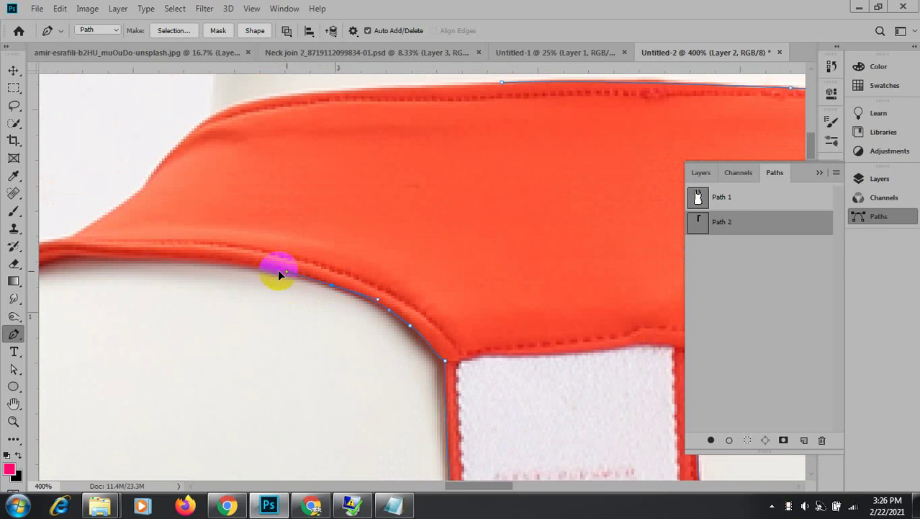
drag(191, 267, 360, 308)
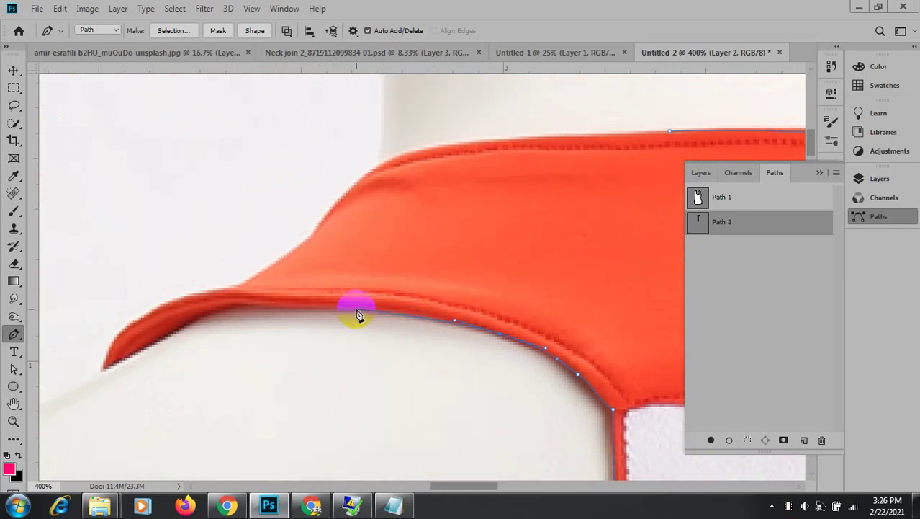
click(317, 308)
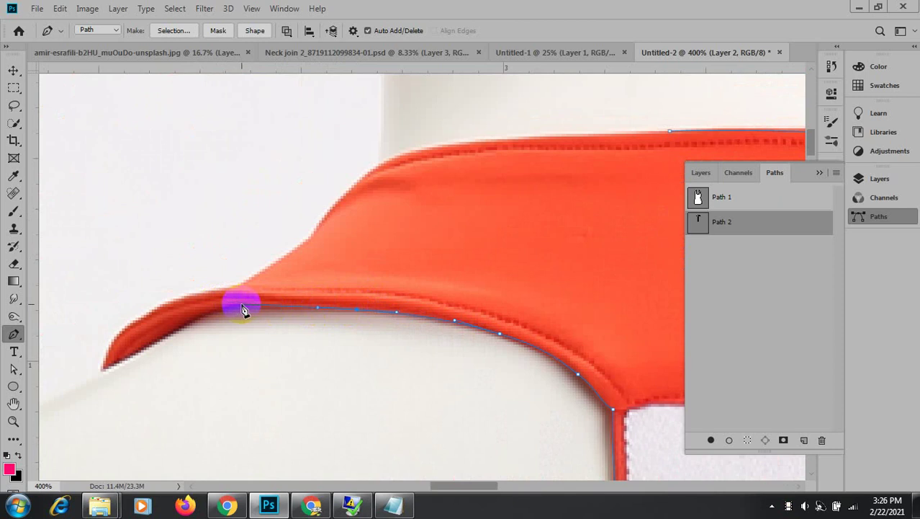
drag(242, 308, 224, 304)
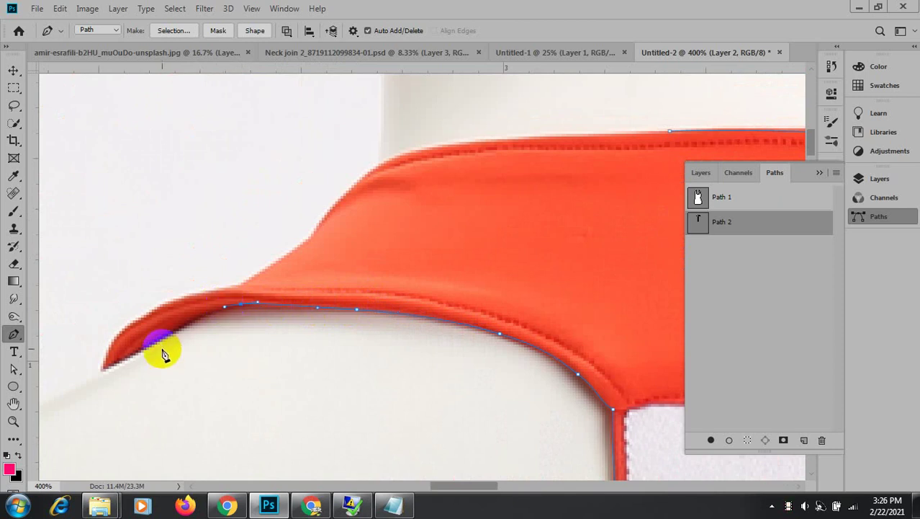
drag(173, 339, 170, 300)
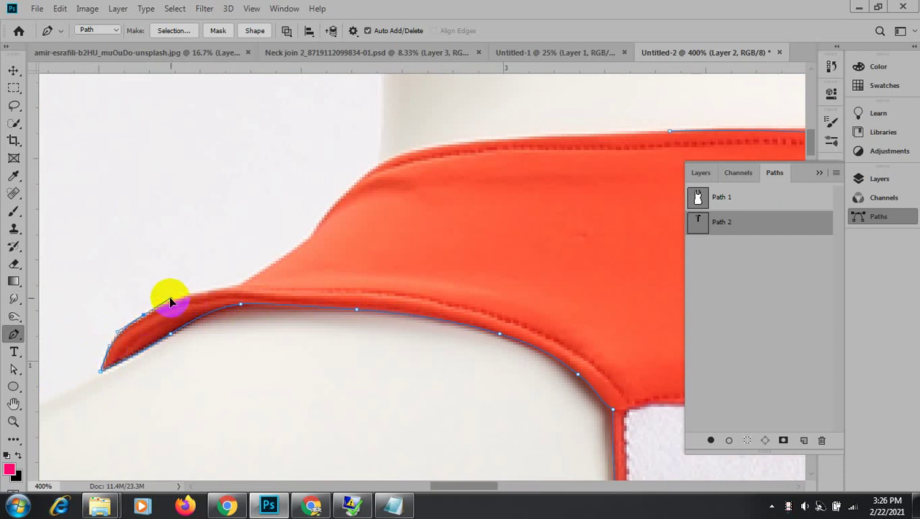
Trace the collar's upper left edge back to the first anchor and close the path.
mouse_move(247, 292)
mouse_down()
mouse_move(239, 290)
mouse_move(249, 282)
mouse_up()
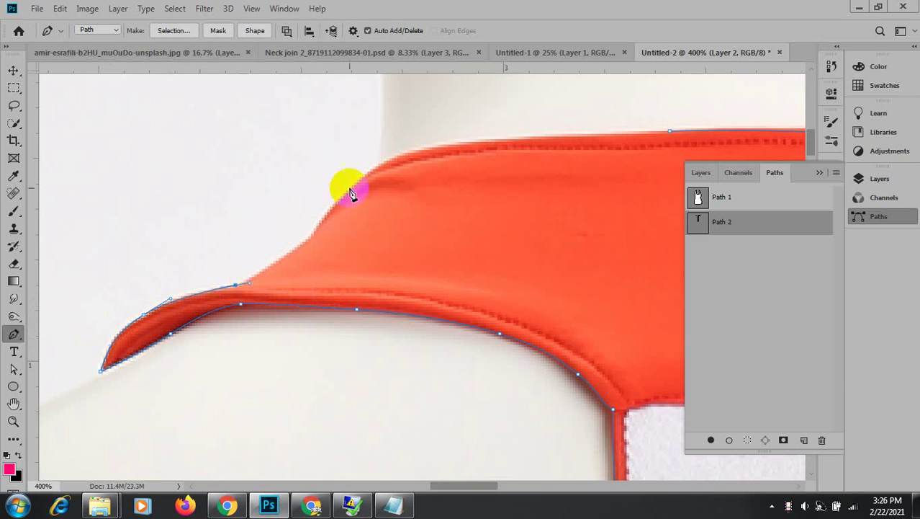
drag(293, 254, 310, 238)
mouse_move(342, 199)
mouse_down()
mouse_move(335, 213)
mouse_move(330, 206)
mouse_up()
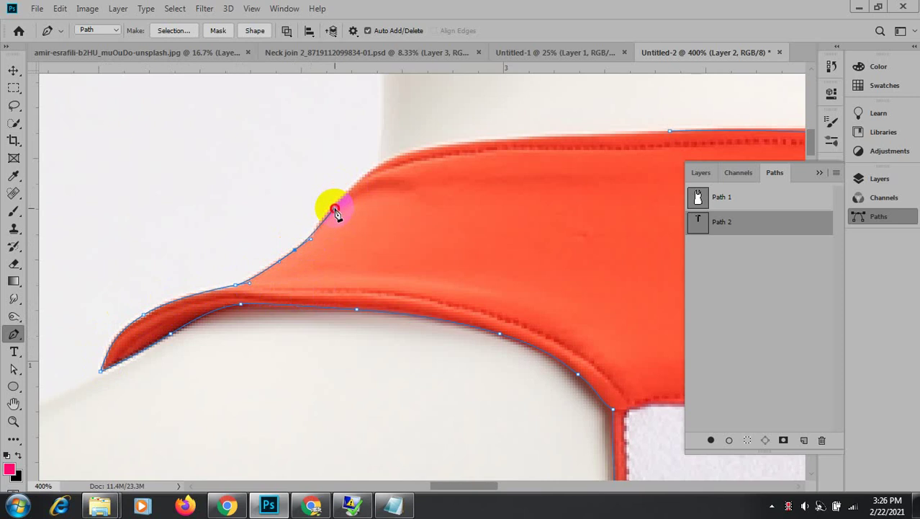
click(352, 189)
drag(430, 153, 473, 139)
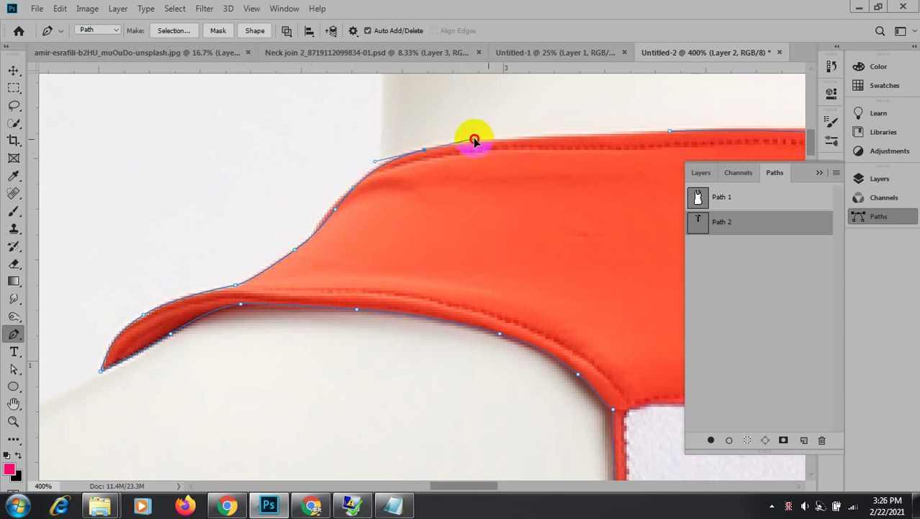
drag(535, 161, 275, 199)
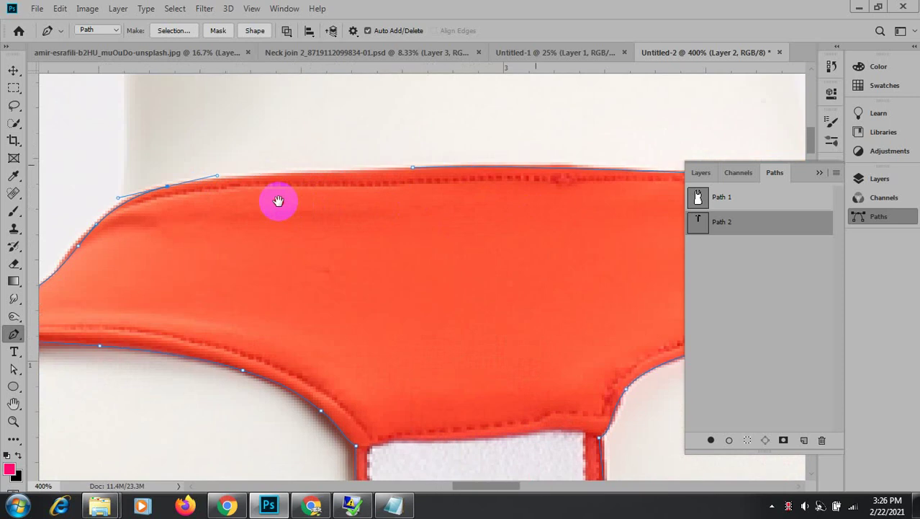
click(413, 173)
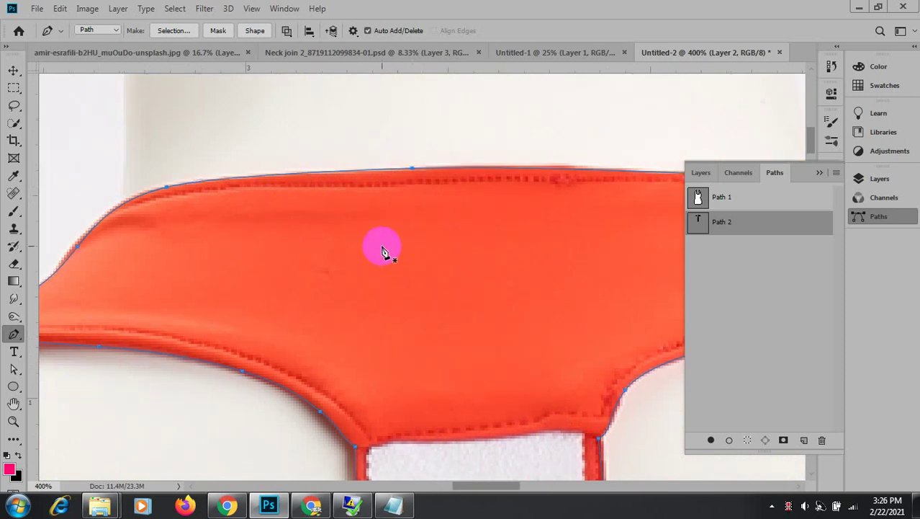
Convert the closed collar and strap path into a selection.
key(ctrl+minus)
key(ctrl+minus)
key(ctrl+minus)
key(ctrl+minus)
key(ctrl+minus)
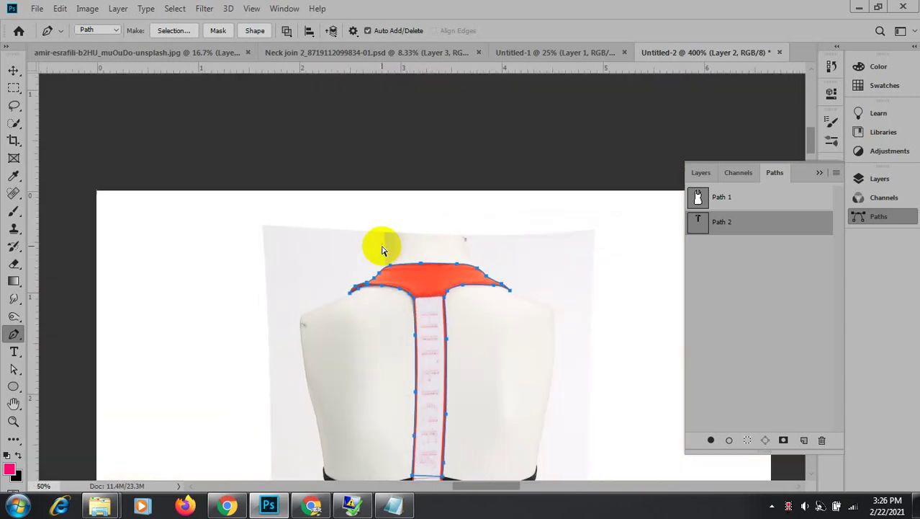
key(ctrl+Return)
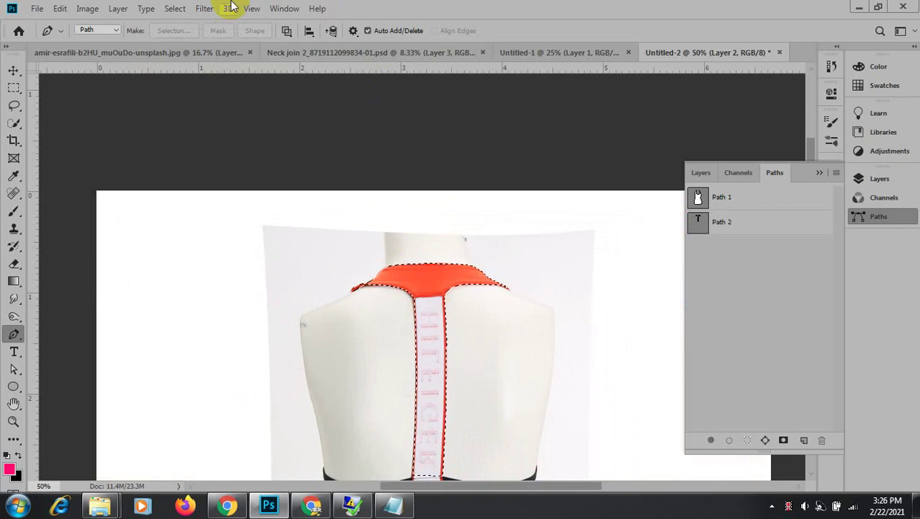
click(187, 9)
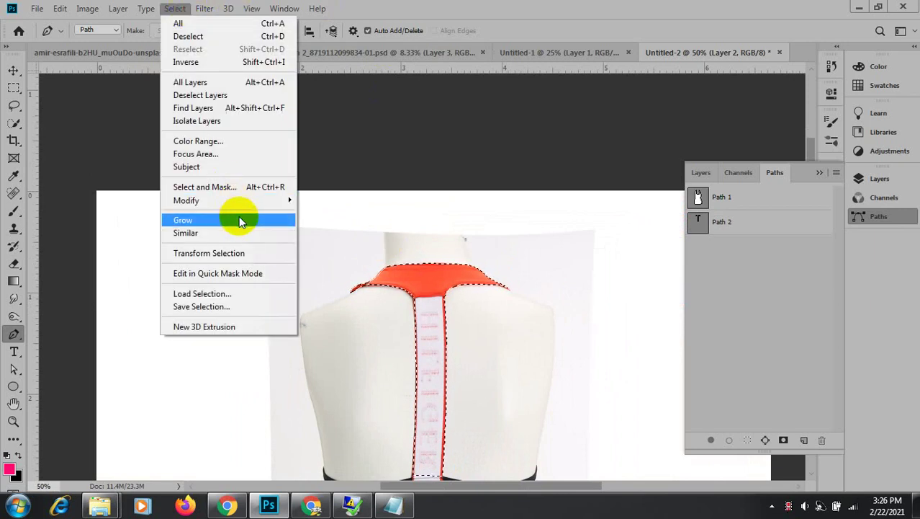
mouse_move(245, 205)
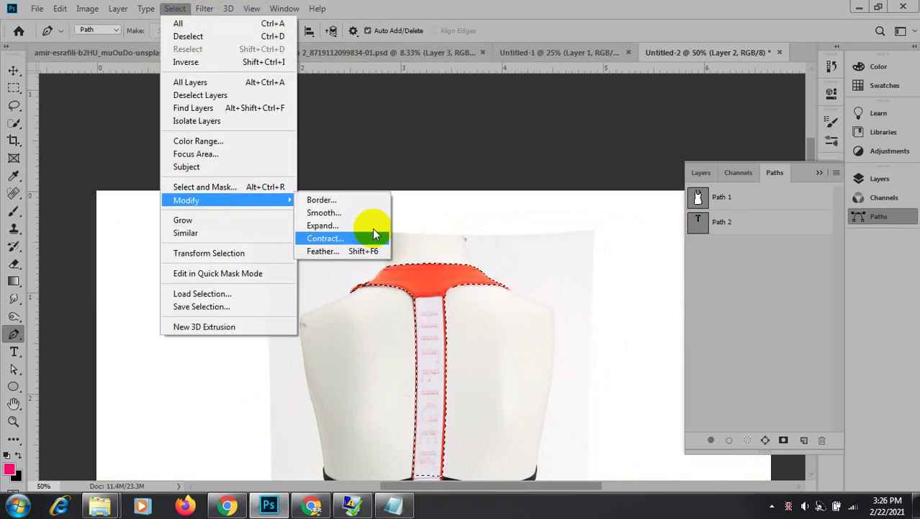
click(340, 247)
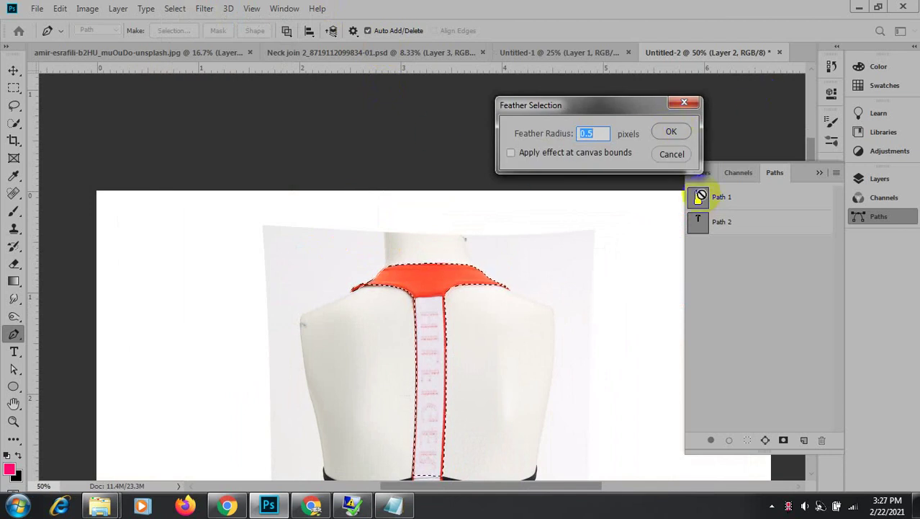
click(672, 154)
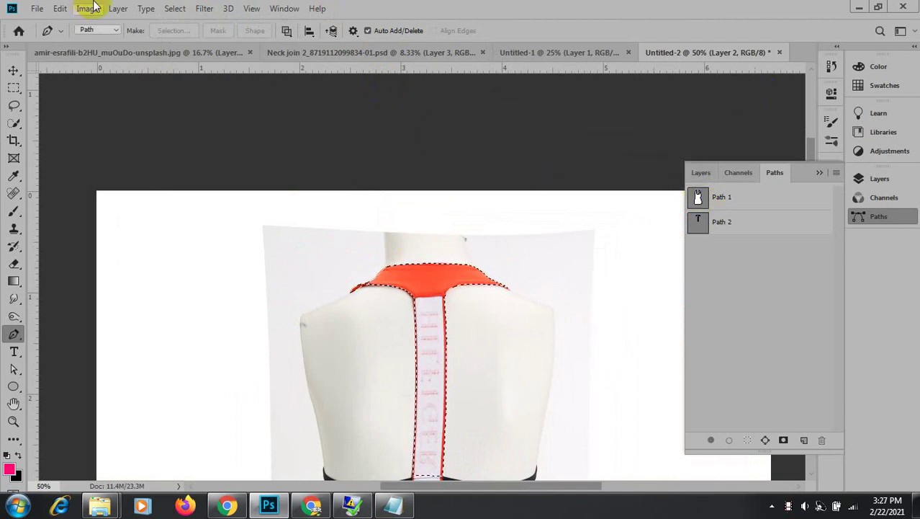
Contract the collar and strap selection by 1 pixel.
click(180, 7)
mouse_move(202, 203)
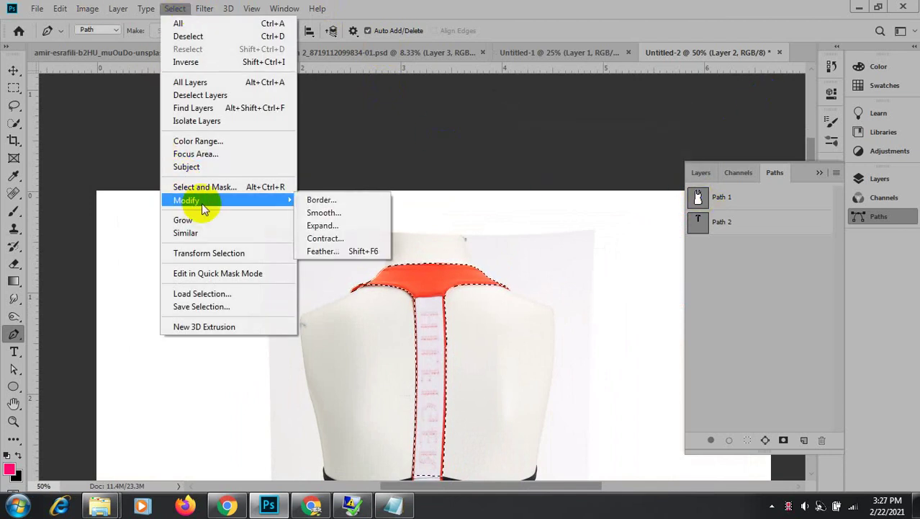
click(361, 238)
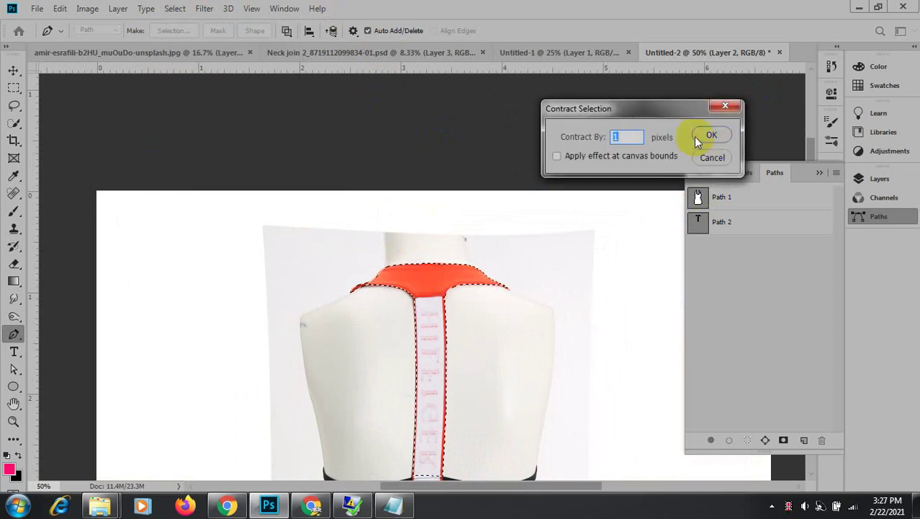
click(705, 136)
Feather the collar and strap selection by 0.5 pixels and bring up the layer list.
click(175, 9)
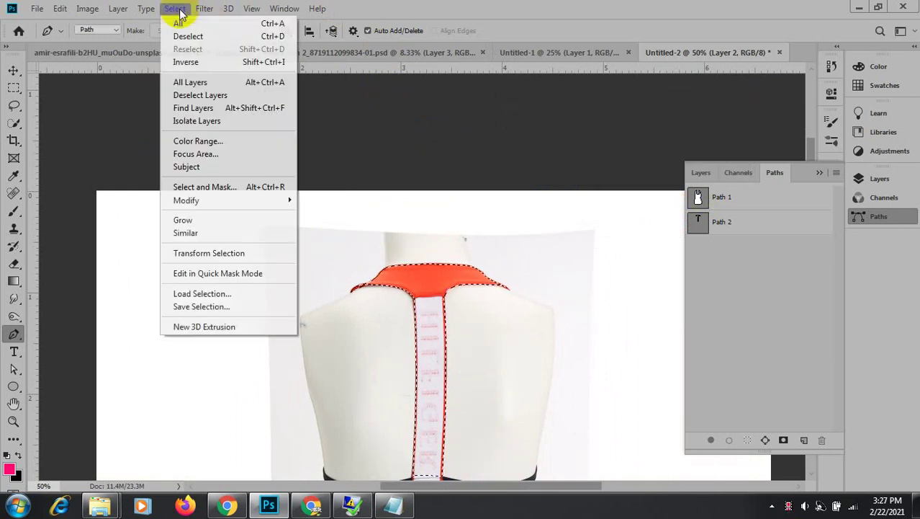
mouse_move(224, 203)
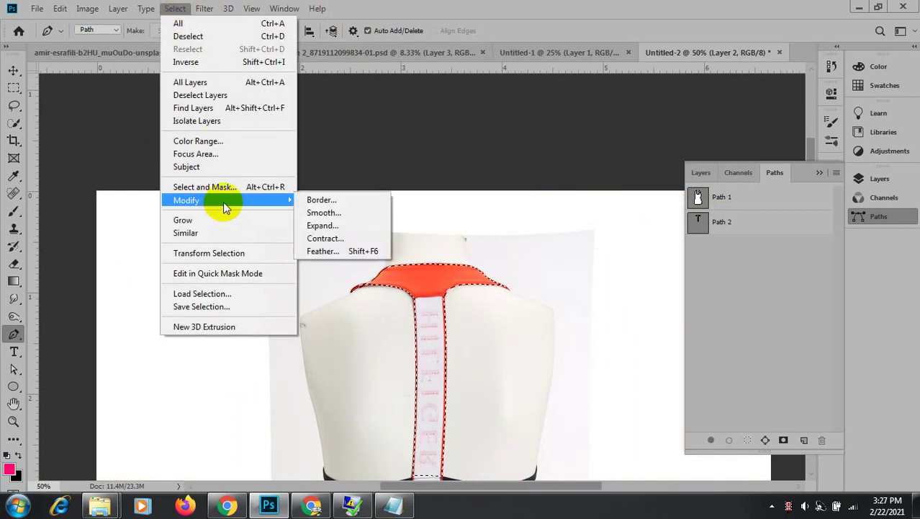
click(344, 247)
click(680, 131)
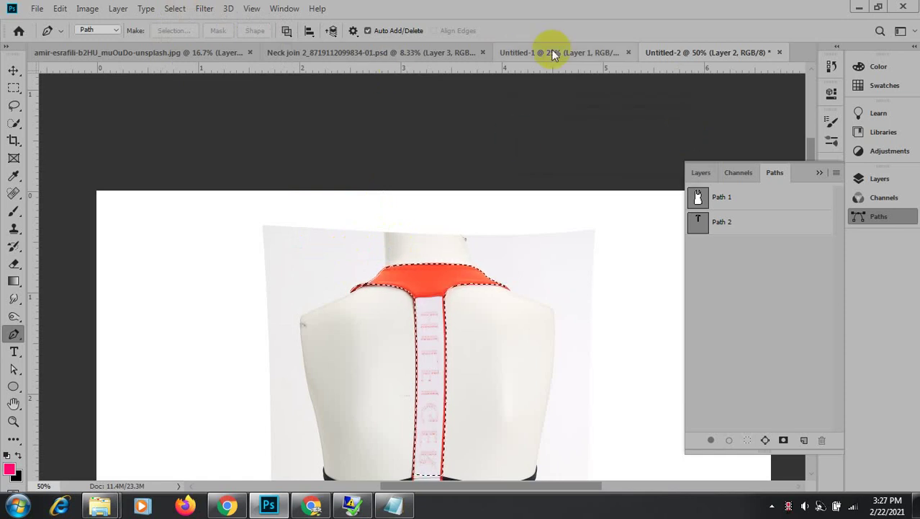
click(702, 173)
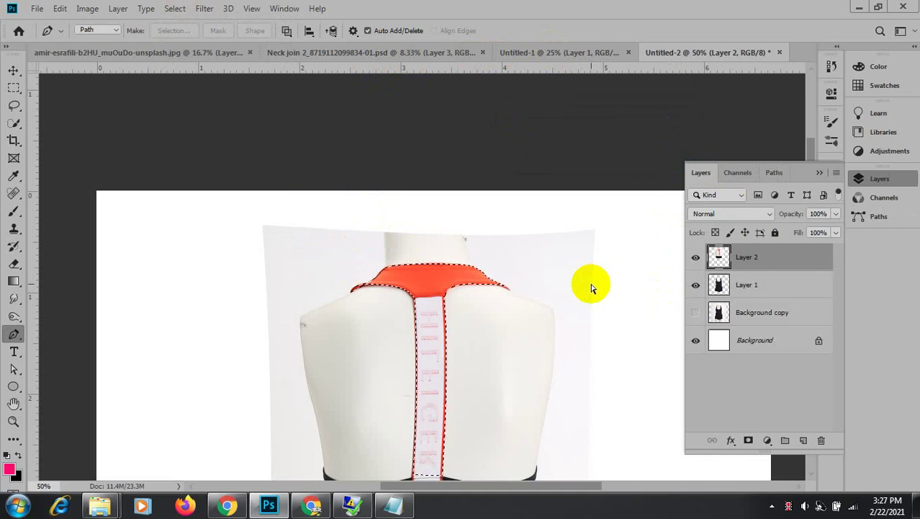
Copy the selected orange collar and strap onto a new layer above the back view photo.
key(ctrl+j)
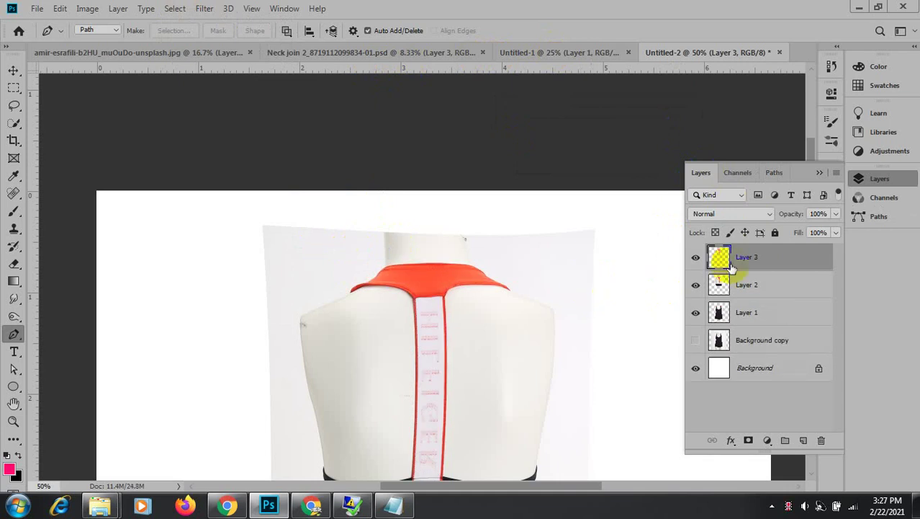
click(697, 288)
click(697, 289)
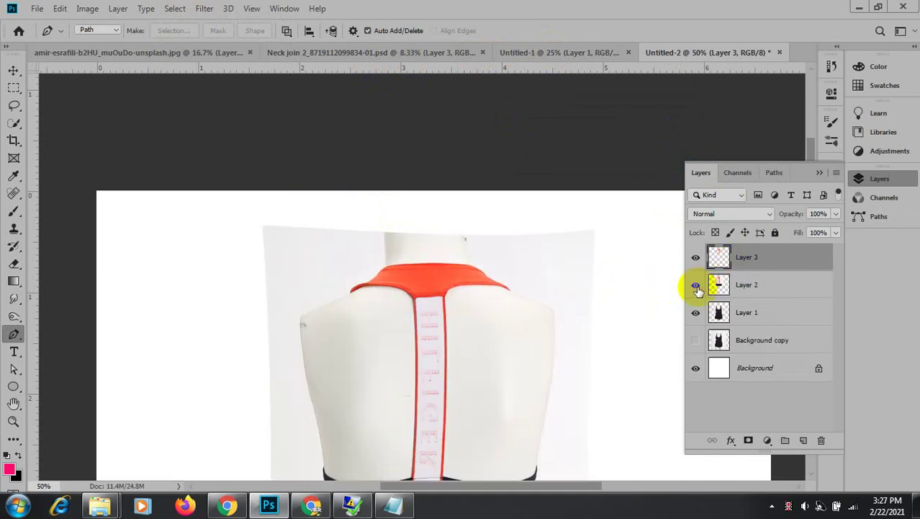
Move the back view photo on Layer 2 directly above the Background layer and hide it.
click(759, 284)
drag(758, 284, 753, 357)
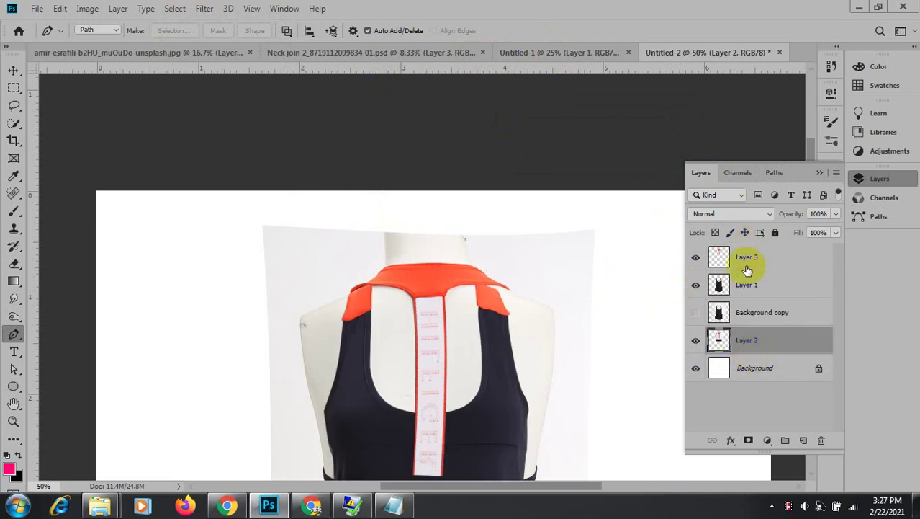
click(695, 340)
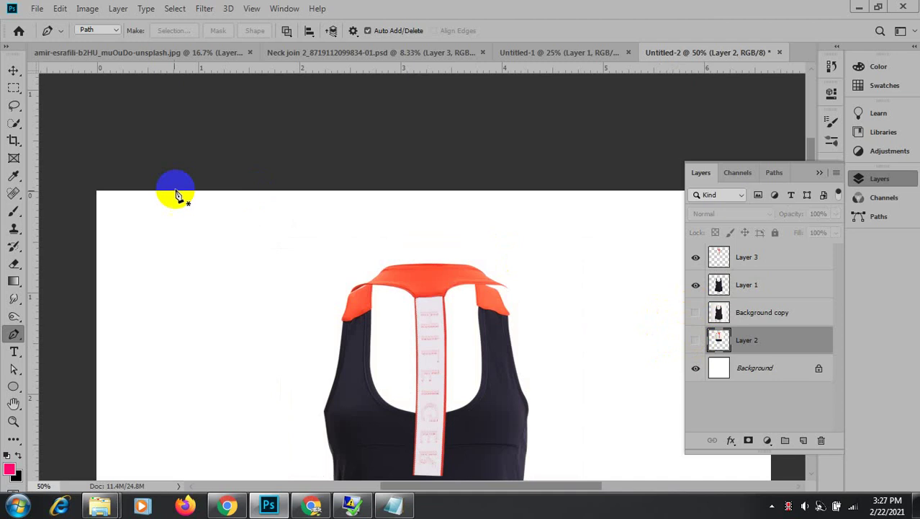
Place the collar cutout on Layer 3 behind the front tank top and lower it to meet the shoulder straps.
click(11, 66)
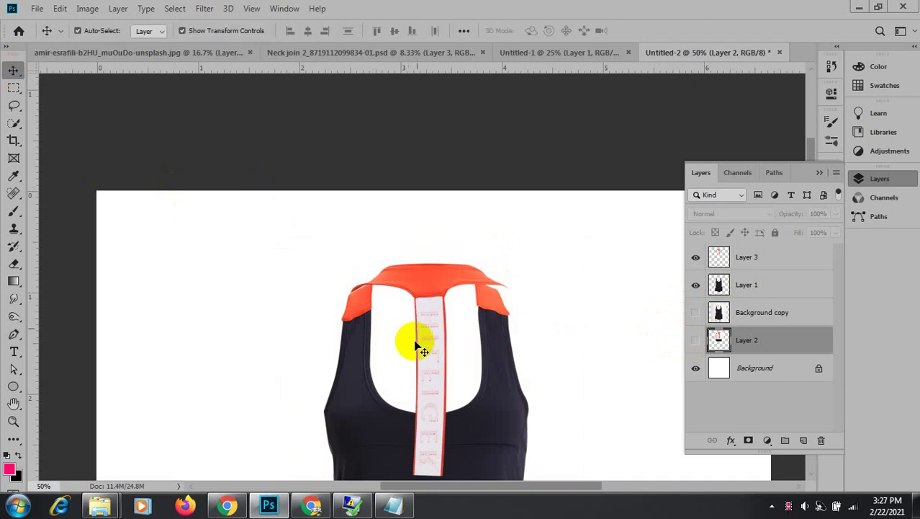
mouse_move(420, 278)
mouse_down()
mouse_move(419, 294)
mouse_move(412, 280)
mouse_up()
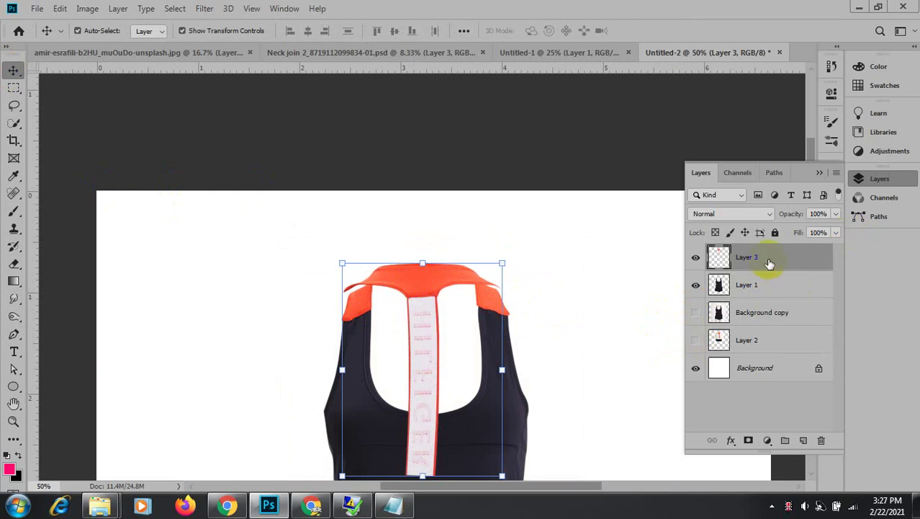
drag(767, 260, 765, 307)
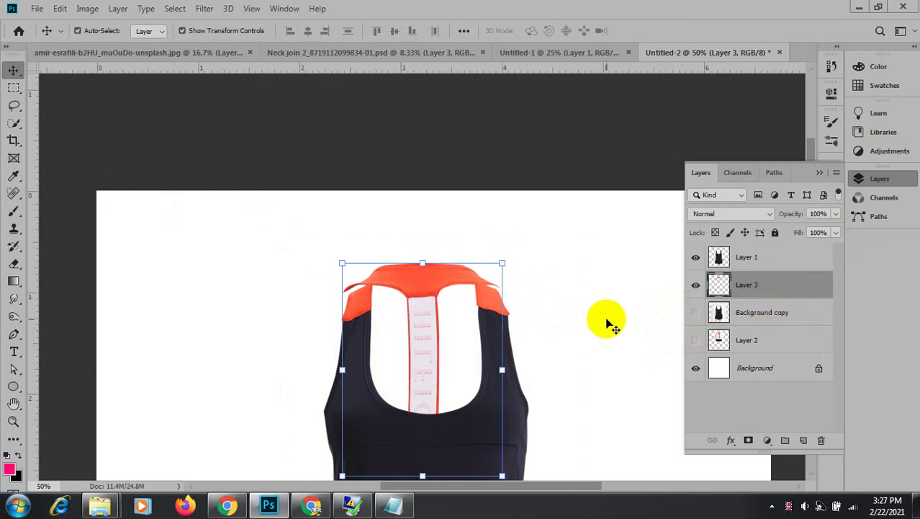
drag(417, 280, 418, 294)
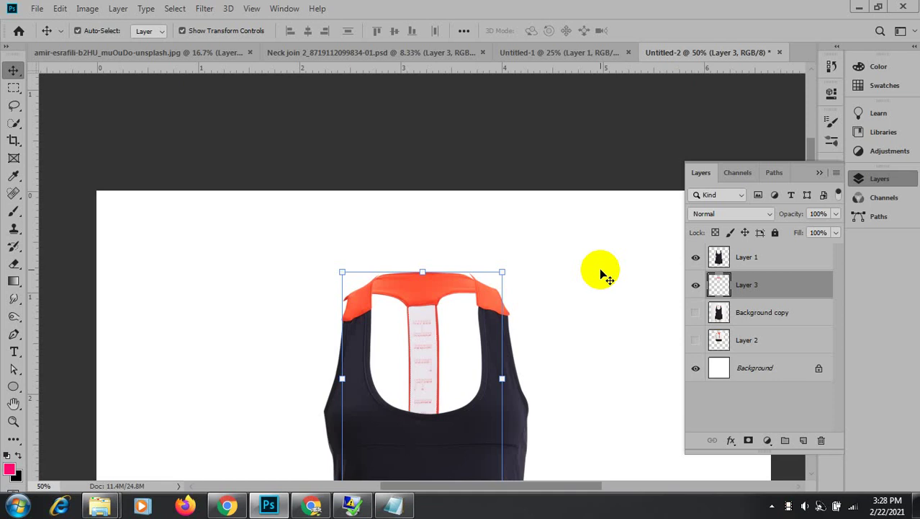
Fine-tune the collar's position so its upper edge lines up with the left shoulder strap.
click(467, 291)
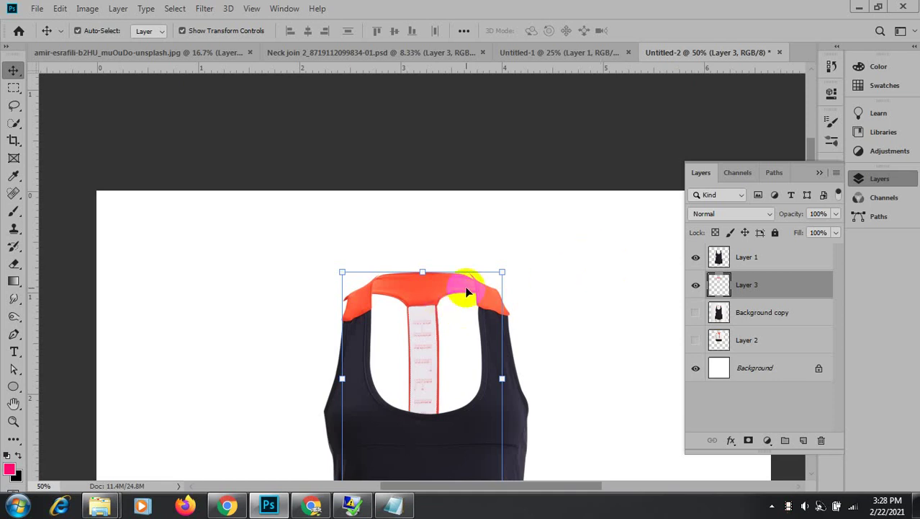
ctrl+click(435, 298)
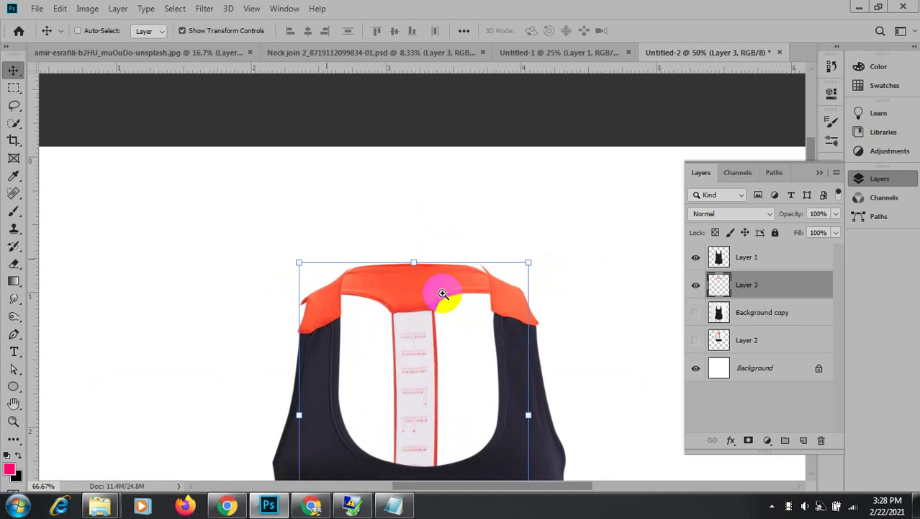
mouse_move(362, 279)
mouse_down()
mouse_move(409, 263)
mouse_move(365, 277)
mouse_up()
ctrl+click(366, 274)
ctrl+click(368, 271)
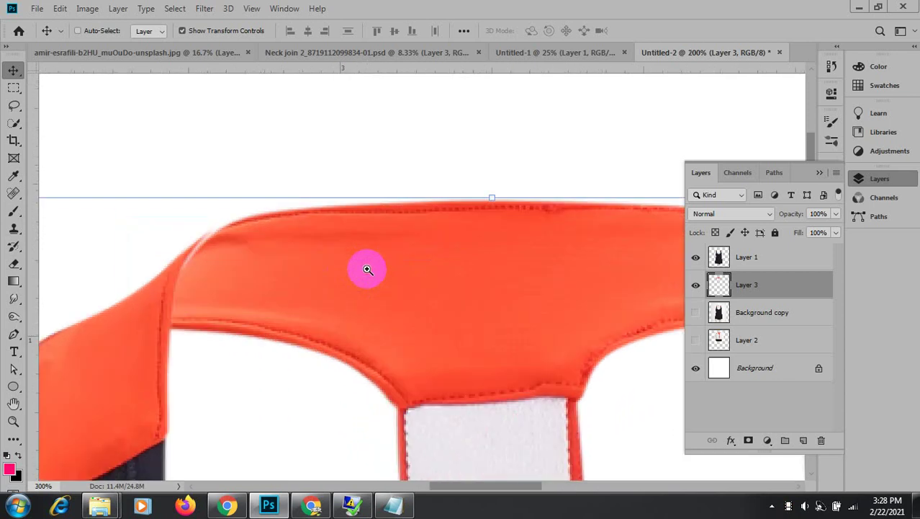
drag(284, 251, 278, 256)
drag(157, 320, 245, 275)
drag(494, 262, 58, 268)
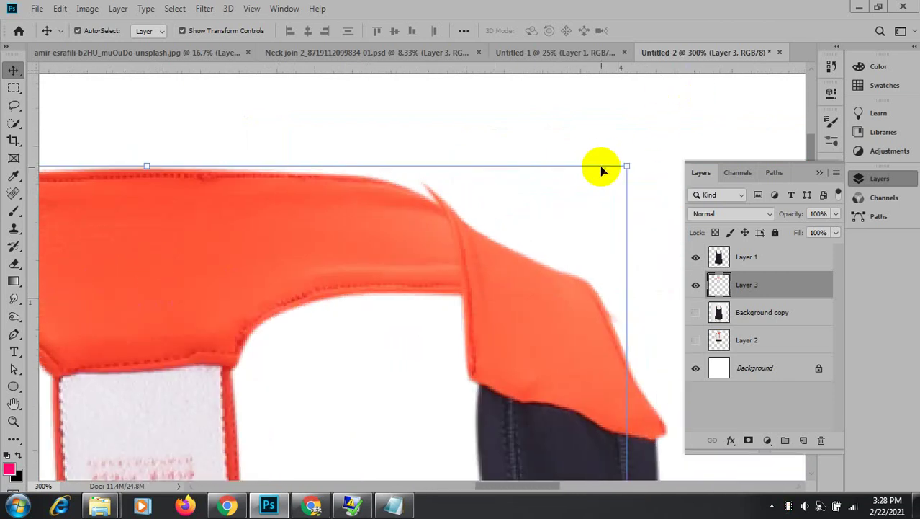
drag(625, 164, 644, 157)
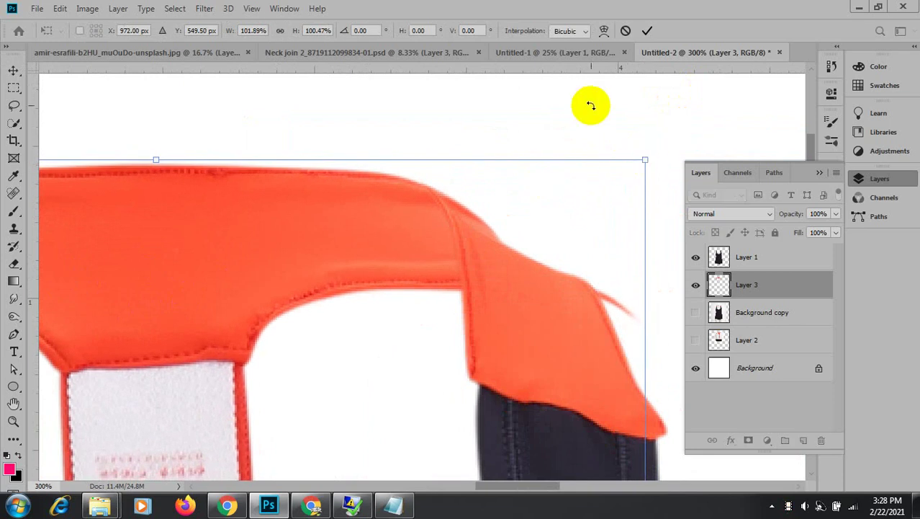
key(ctrl+minus)
key(ctrl+minus)
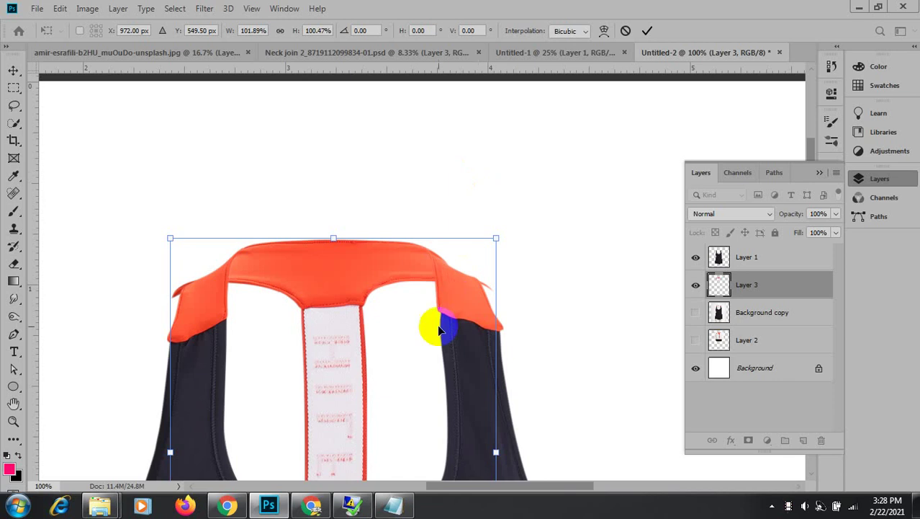
right_click(347, 264)
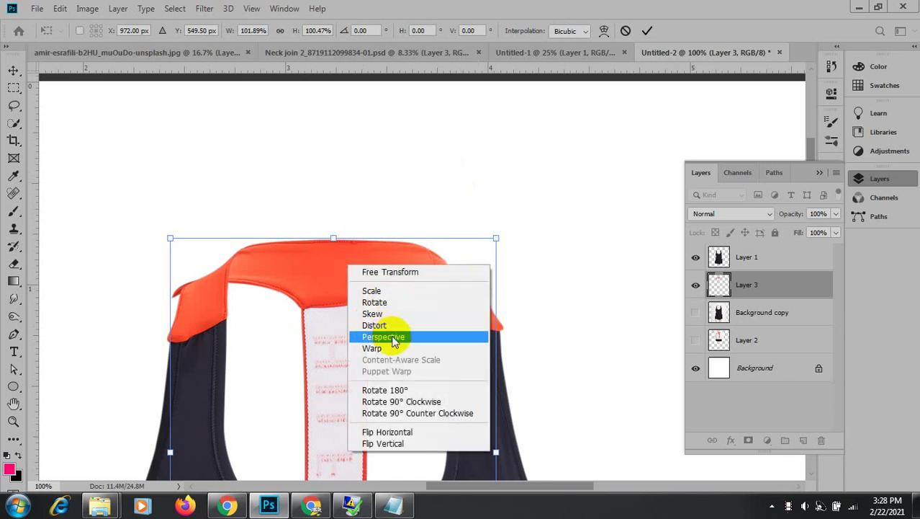
click(400, 325)
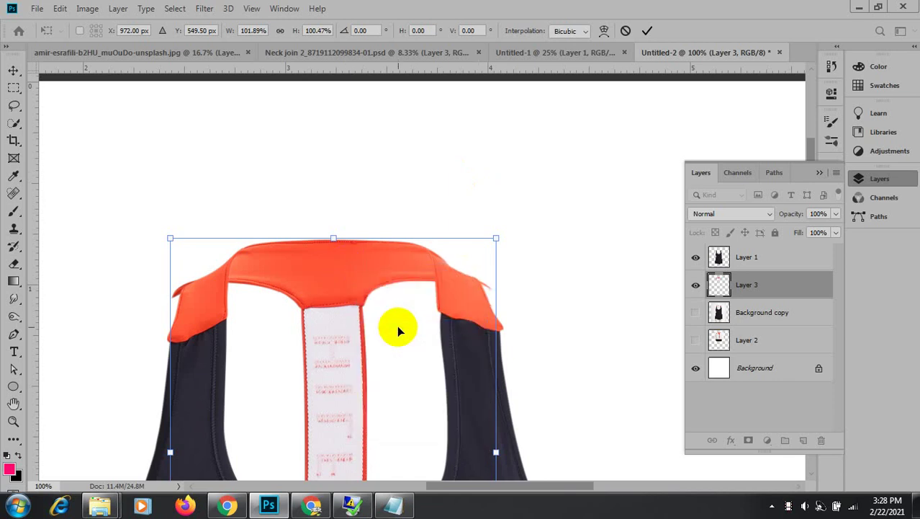
drag(329, 307, 334, 269)
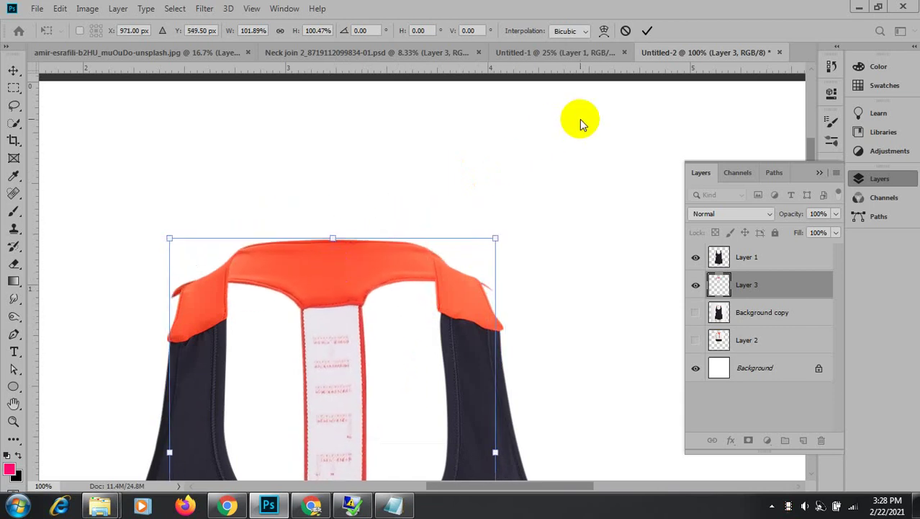
click(625, 32)
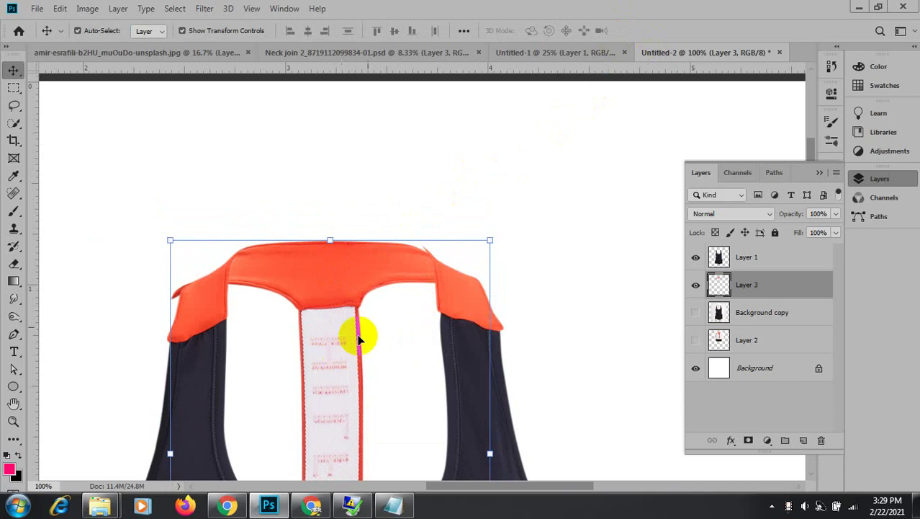
Free-transform the collar layer, shifting it slightly left and stretching it to 104.21% width and 100.47% height to span both shoulder straps.
click(523, 321)
click(316, 339)
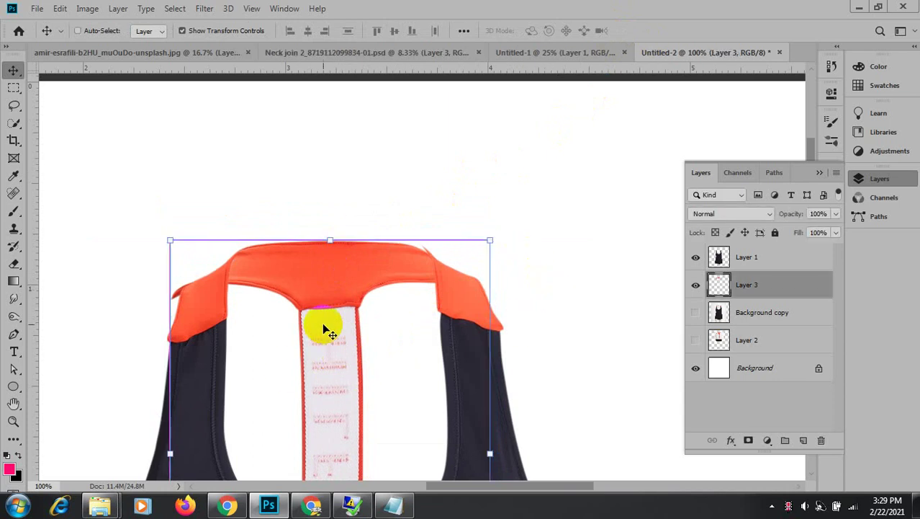
key(ctrl+t)
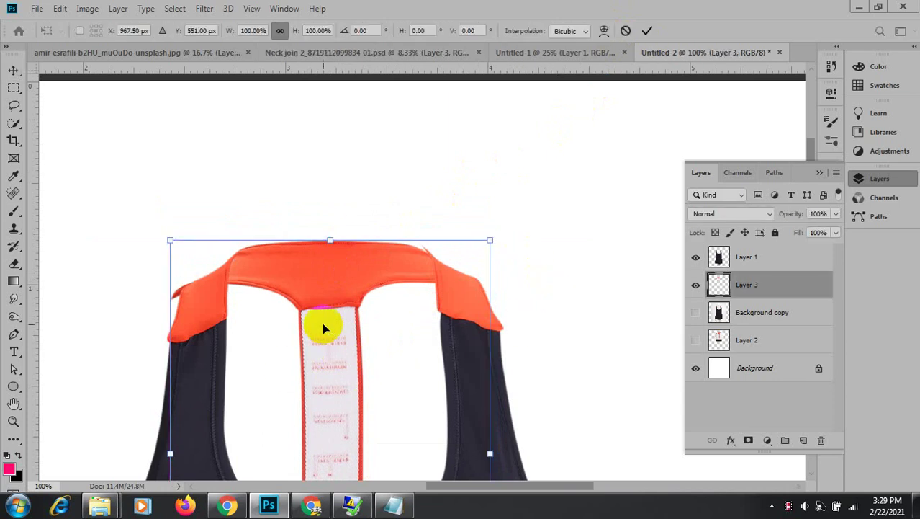
ctrl+click(314, 275)
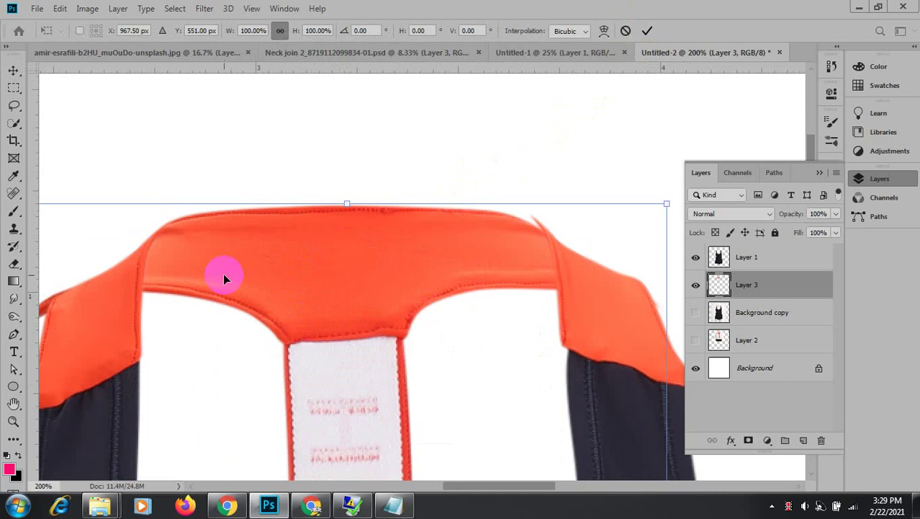
drag(224, 279, 86, 303)
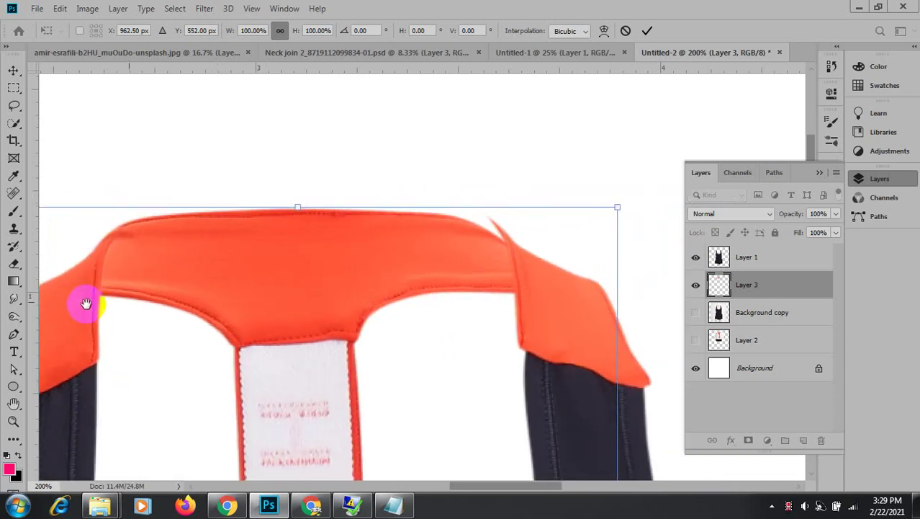
drag(395, 259, 408, 200)
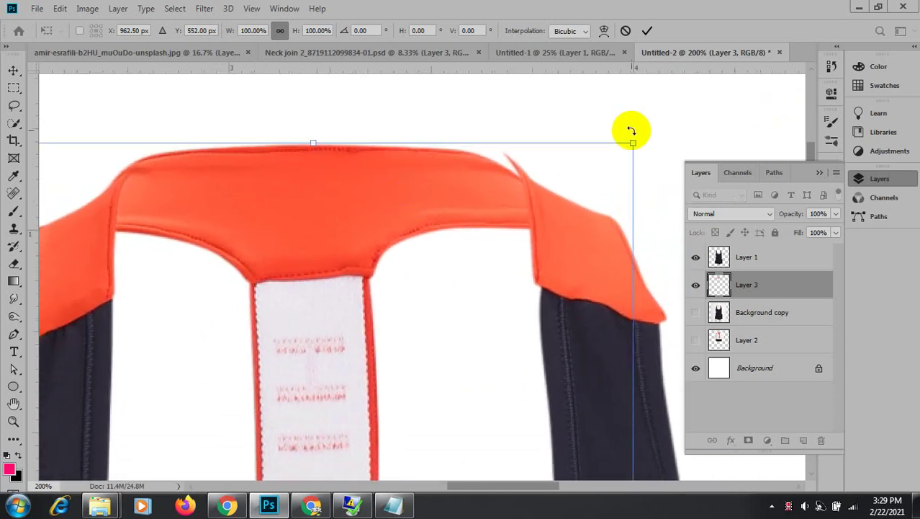
drag(634, 143, 661, 140)
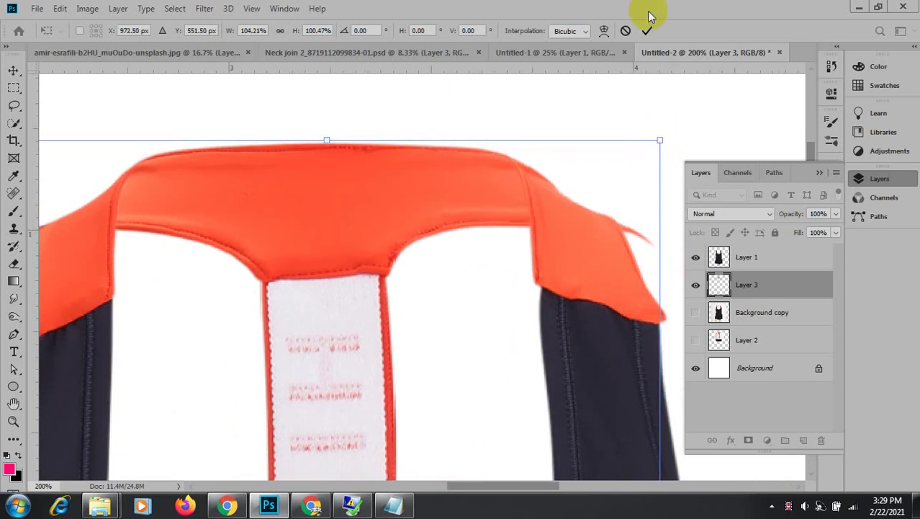
Warp the collar, shifting its middle slightly to the right and adjusting its left end behind the left shoulder strap.
click(604, 31)
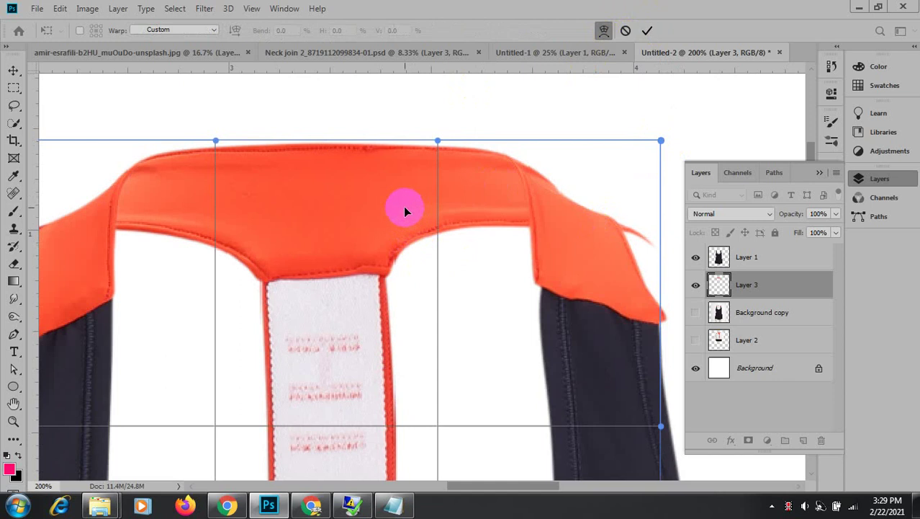
mouse_move(403, 206)
mouse_down()
mouse_move(400, 225)
mouse_move(410, 201)
mouse_move(398, 206)
mouse_move(413, 210)
mouse_up()
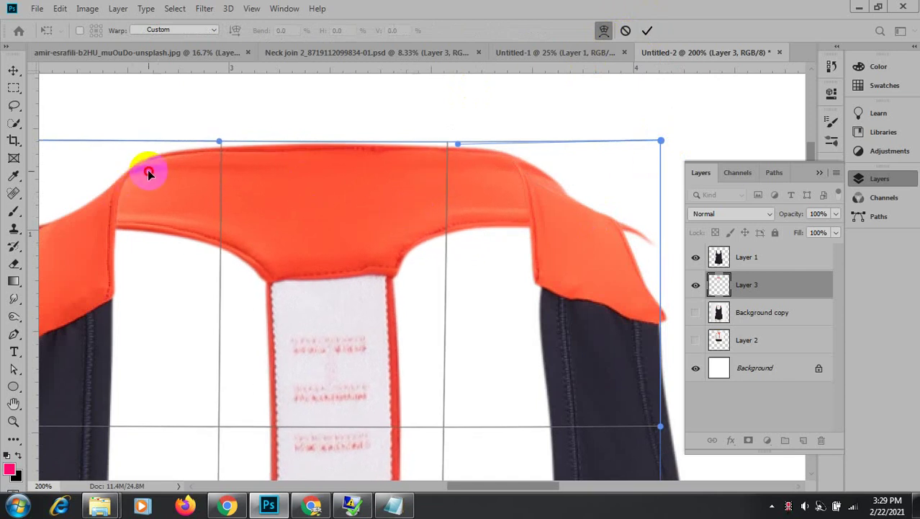
drag(147, 171, 322, 154)
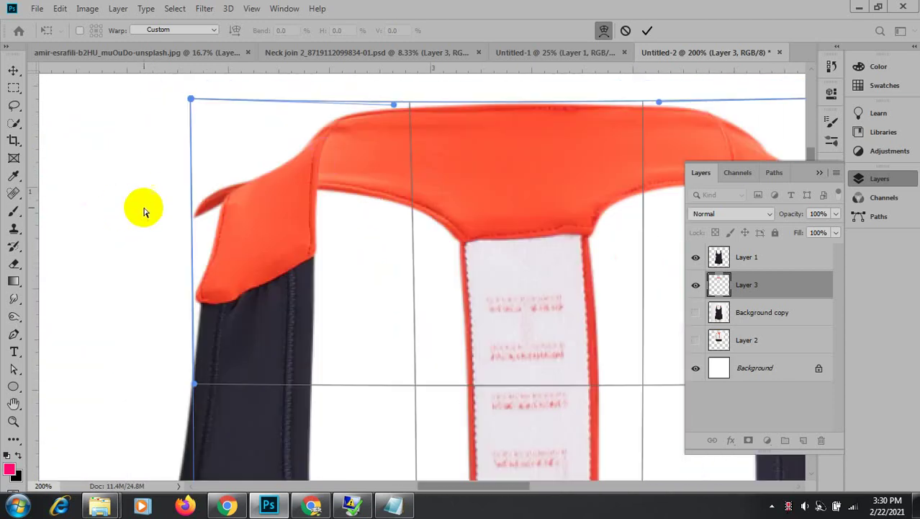
mouse_move(201, 218)
mouse_down()
mouse_move(203, 228)
mouse_move(200, 209)
mouse_up()
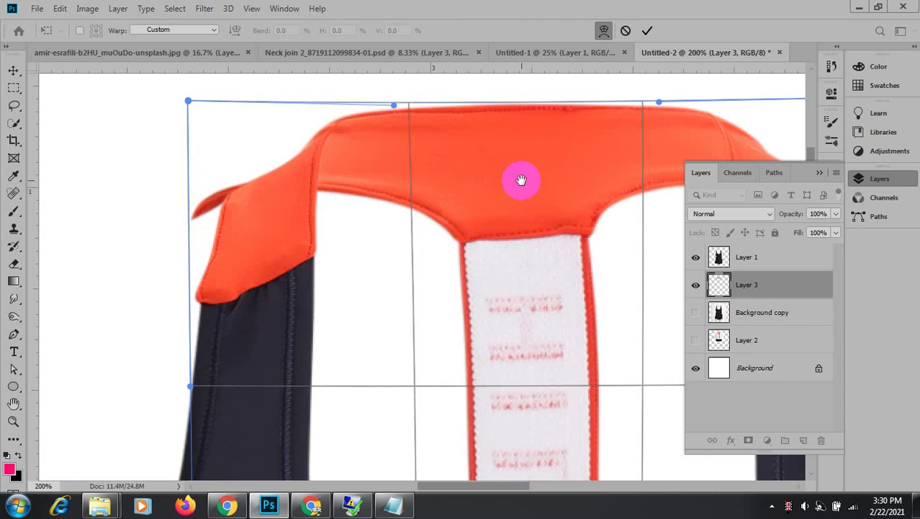
Warp the collar's right end outward so its edge flows into the right shoulder strap, and apply the transformation.
drag(521, 180, 218, 203)
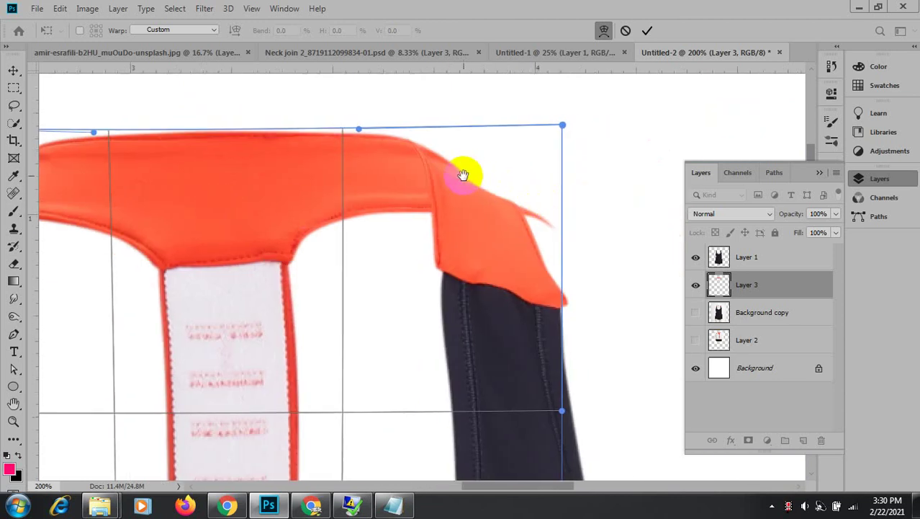
ctrl+click(406, 145)
ctrl+click(409, 147)
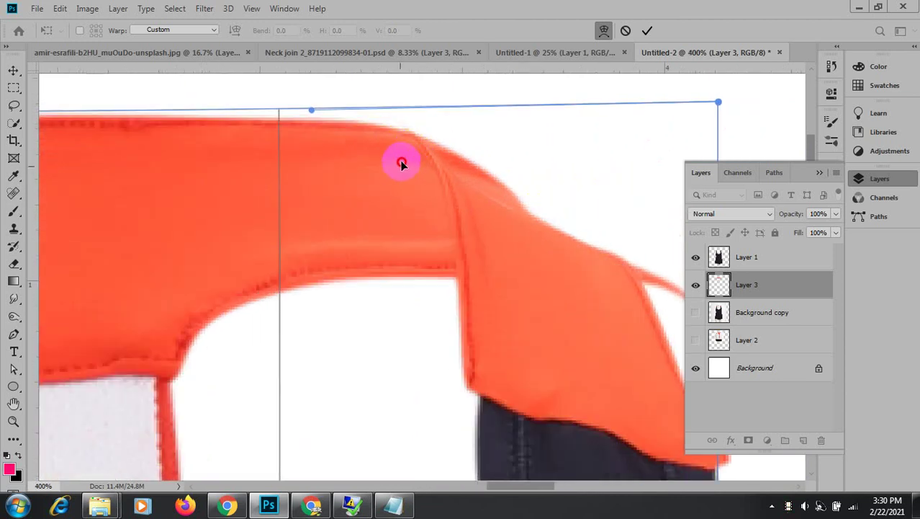
drag(400, 160, 428, 167)
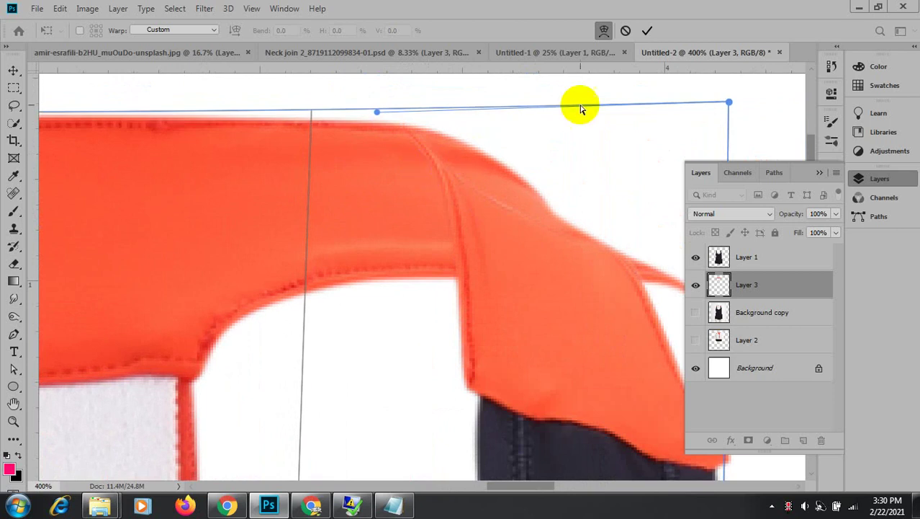
click(647, 31)
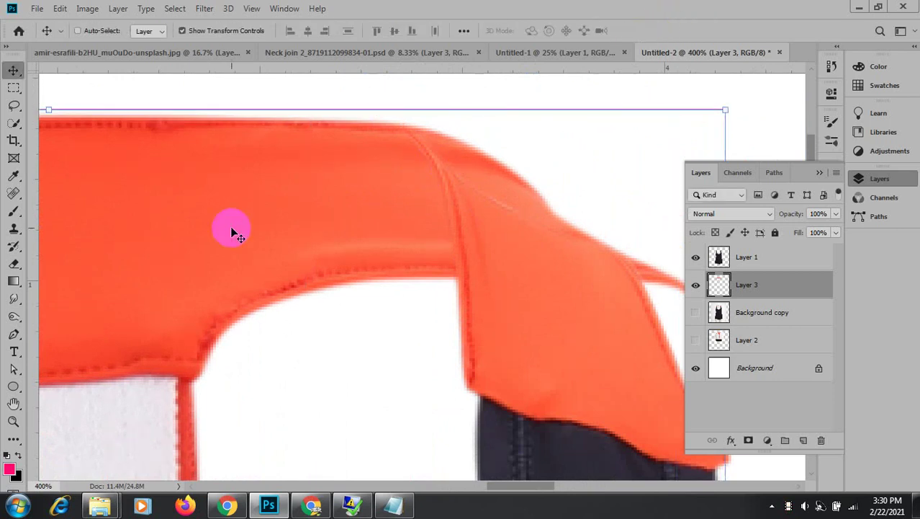
Add a layer mask to the collar and strap on Layer 3.
key(ctrl+minus)
key(ctrl+minus)
key(ctrl+minus)
key(ctrl+minus)
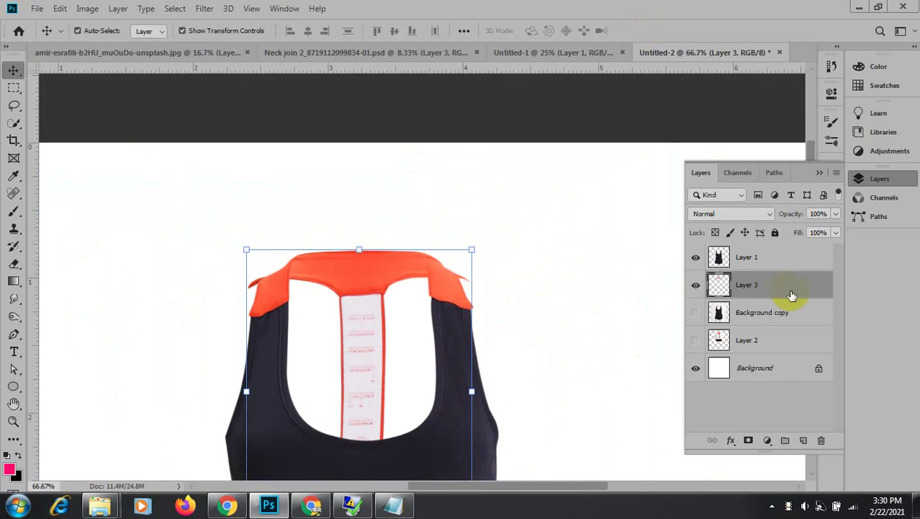
click(769, 442)
click(572, 276)
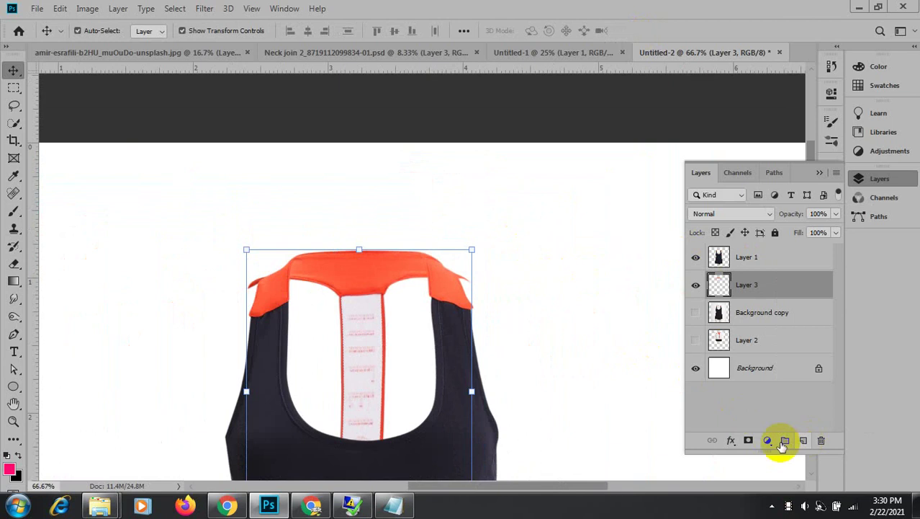
click(749, 441)
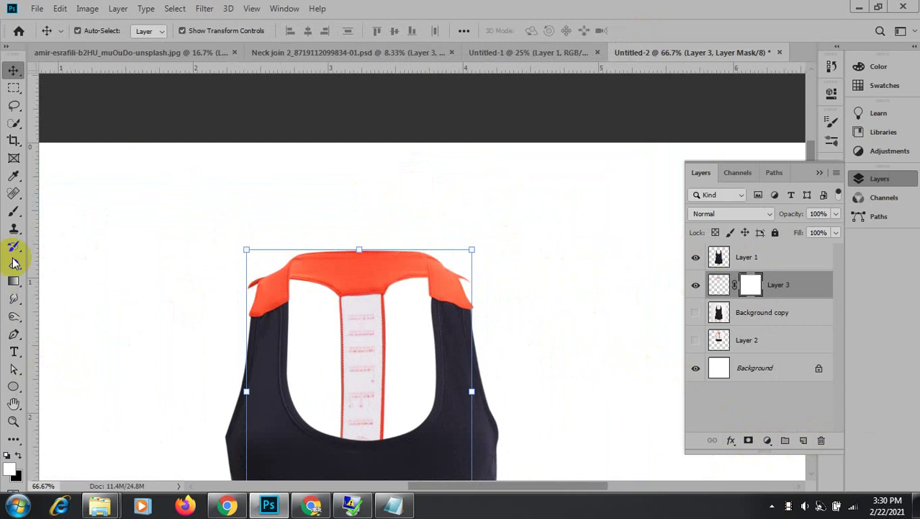
Mask the collar's protruding right tip with a soft round black 61 px brush at 100% opacity and flow, and undo the last stroke.
click(14, 211)
click(95, 31)
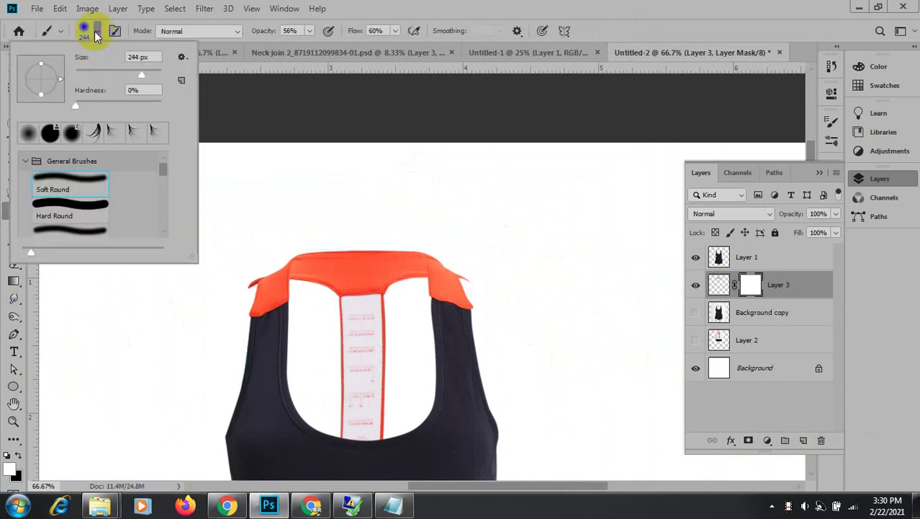
click(27, 132)
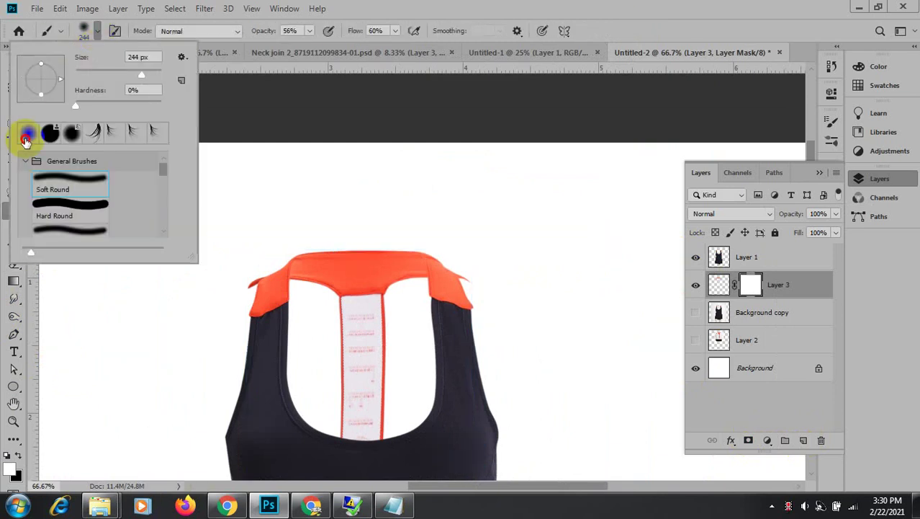
click(98, 32)
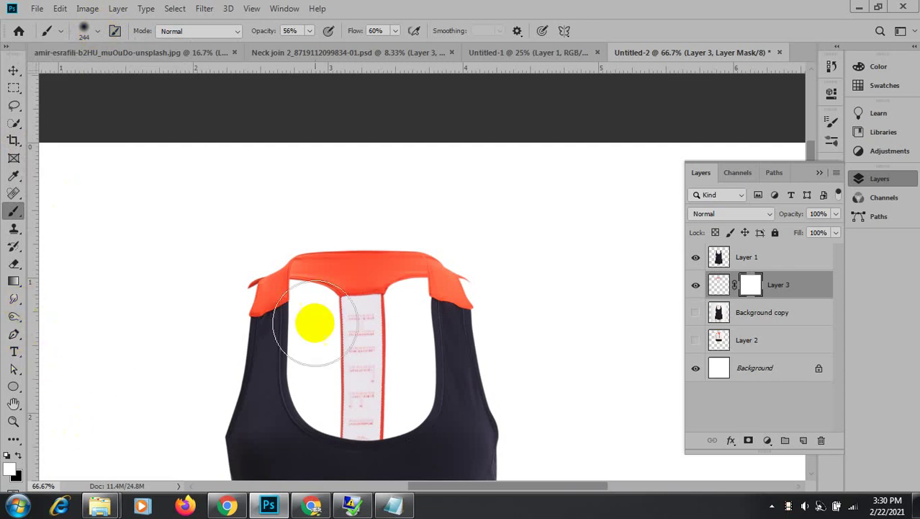
drag(416, 277, 485, 263)
key(x)
drag(420, 261, 374, 254)
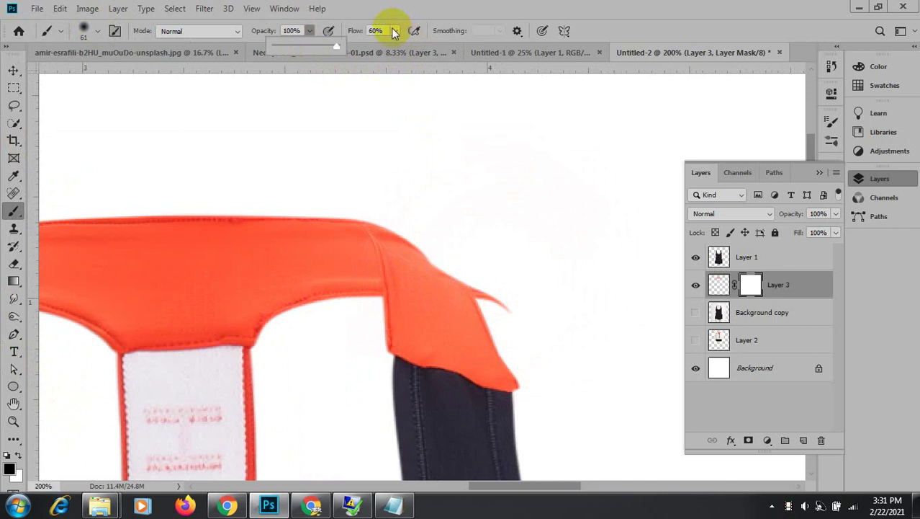
drag(389, 49, 425, 46)
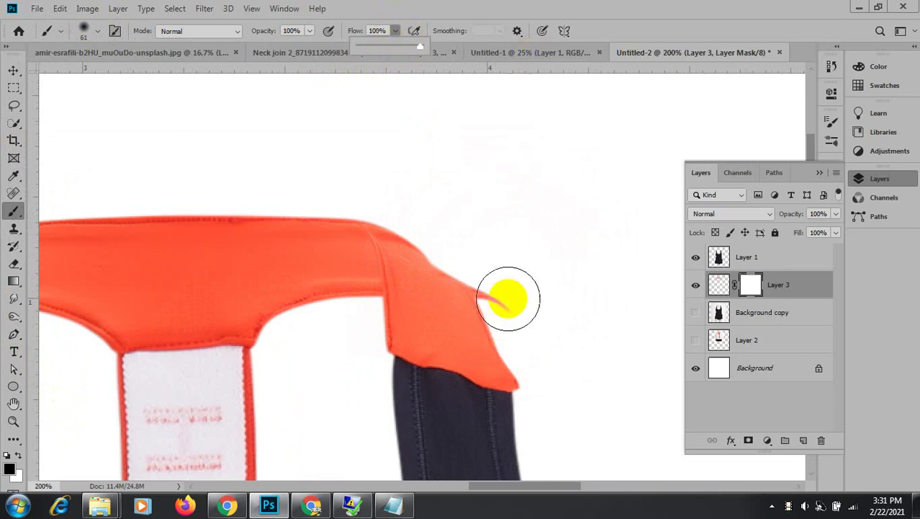
mouse_move(508, 302)
mouse_down()
mouse_move(500, 279)
mouse_move(519, 310)
mouse_move(490, 262)
mouse_move(507, 291)
mouse_move(465, 234)
mouse_move(406, 203)
mouse_move(438, 231)
mouse_move(422, 202)
mouse_move(398, 194)
mouse_move(449, 233)
mouse_move(401, 210)
mouse_move(416, 223)
mouse_move(403, 207)
mouse_move(506, 269)
mouse_up()
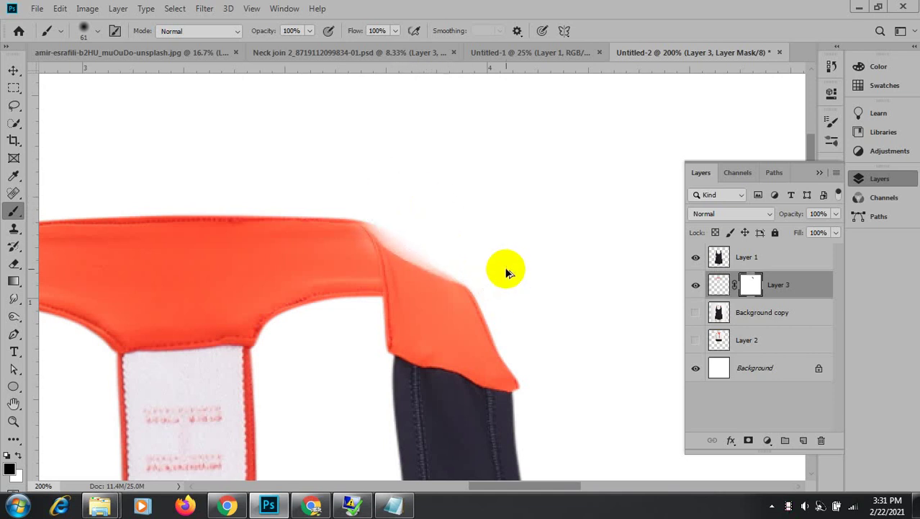
key(ctrl+z)
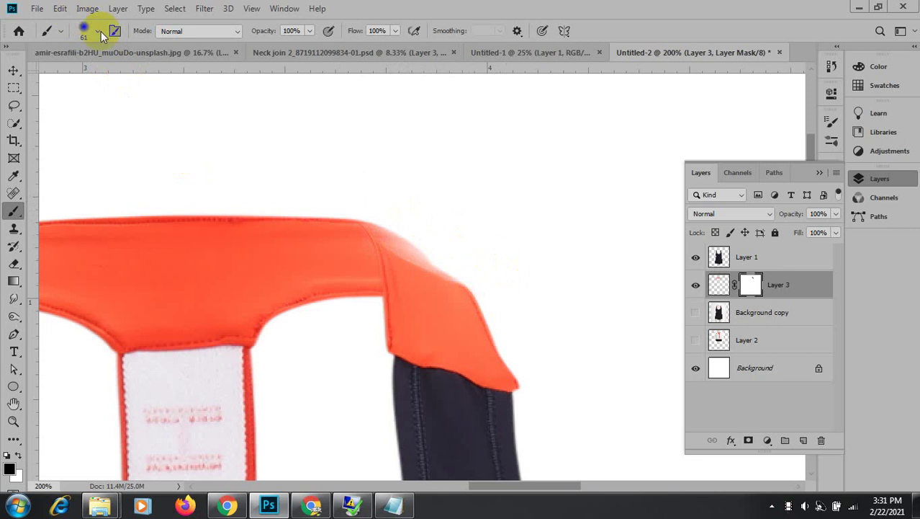
Set the brush hardness to 100% and mask the remaining collar excess along the outer edge of the right shoulder strap.
click(99, 31)
drag(75, 106, 386, 105)
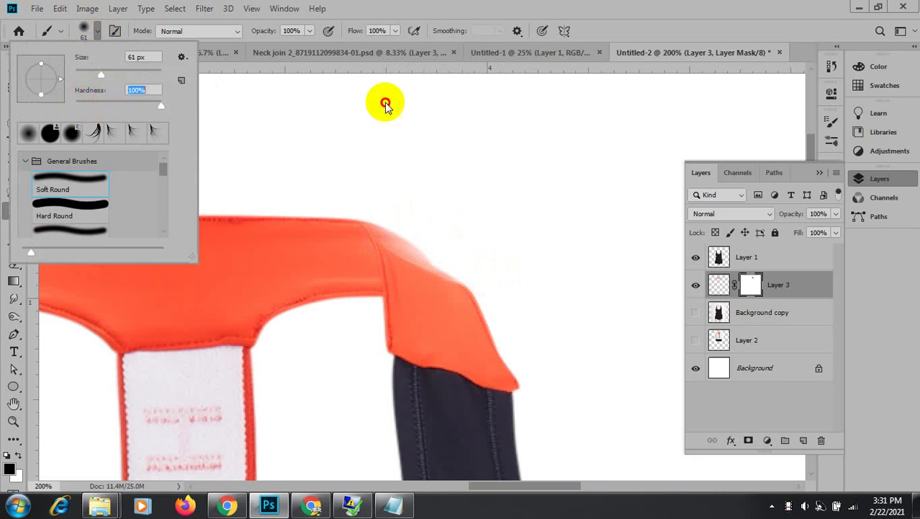
click(99, 31)
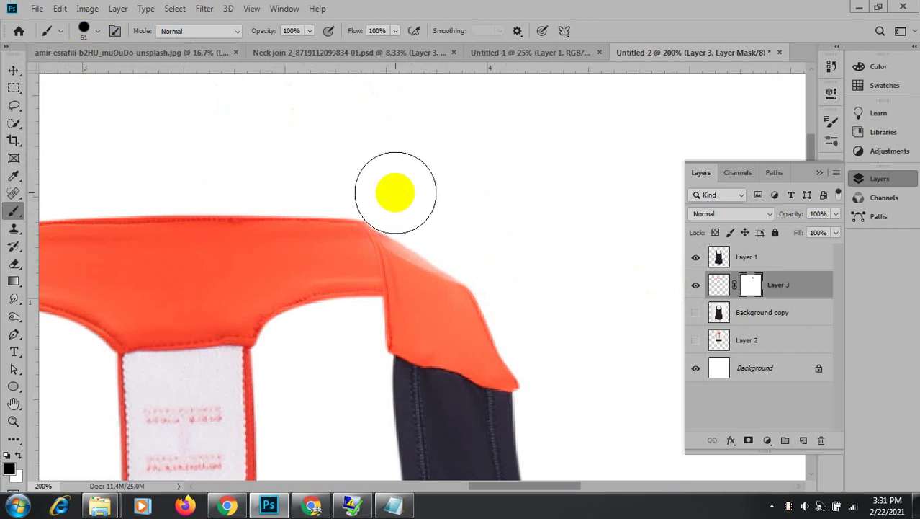
click(417, 216)
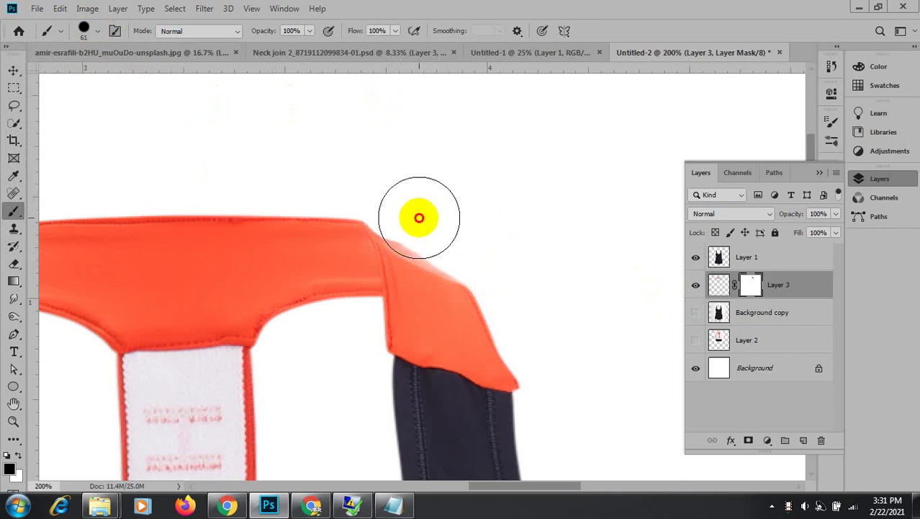
click(425, 221)
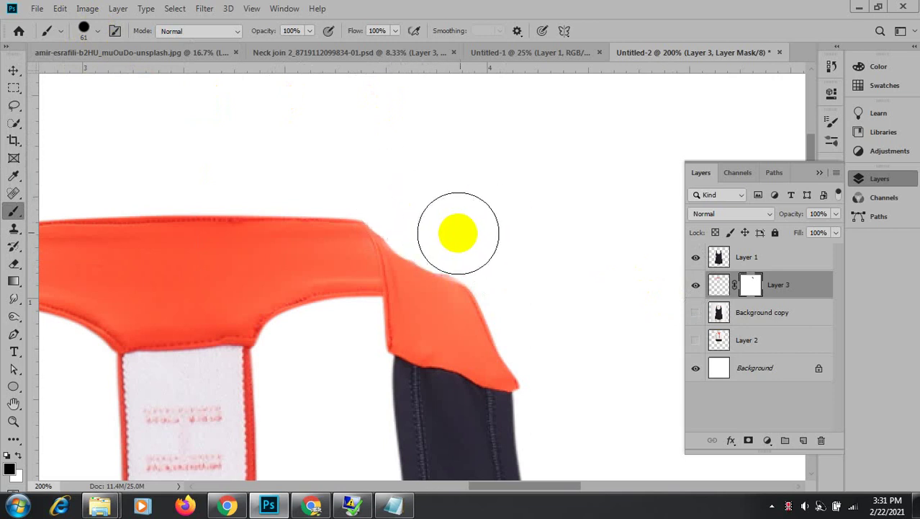
click(452, 220)
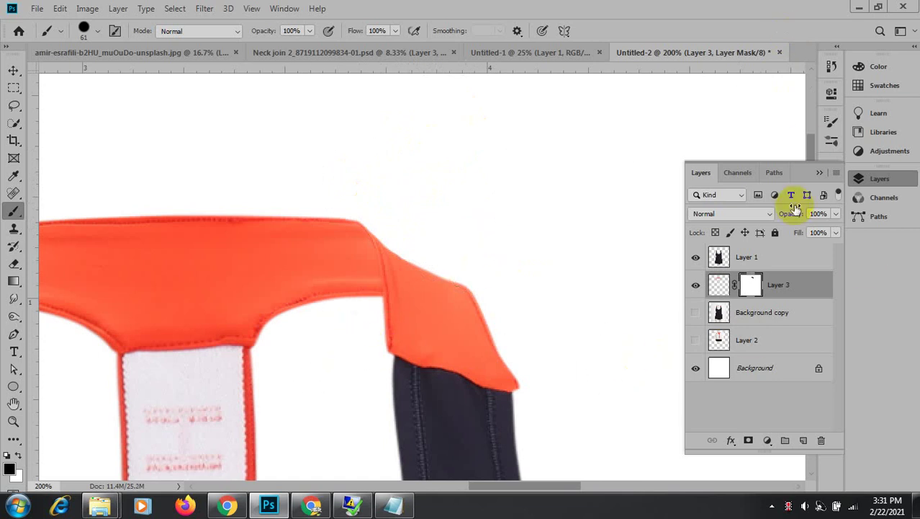
Mask the collar excess on Layer 3 along the outer edge of the left shoulder strap.
mouse_move(442, 348)
mouse_down()
mouse_move(181, 333)
mouse_move(456, 298)
mouse_move(573, 308)
mouse_up()
mouse_move(210, 268)
mouse_down()
mouse_move(277, 240)
mouse_move(301, 216)
mouse_move(341, 206)
mouse_up()
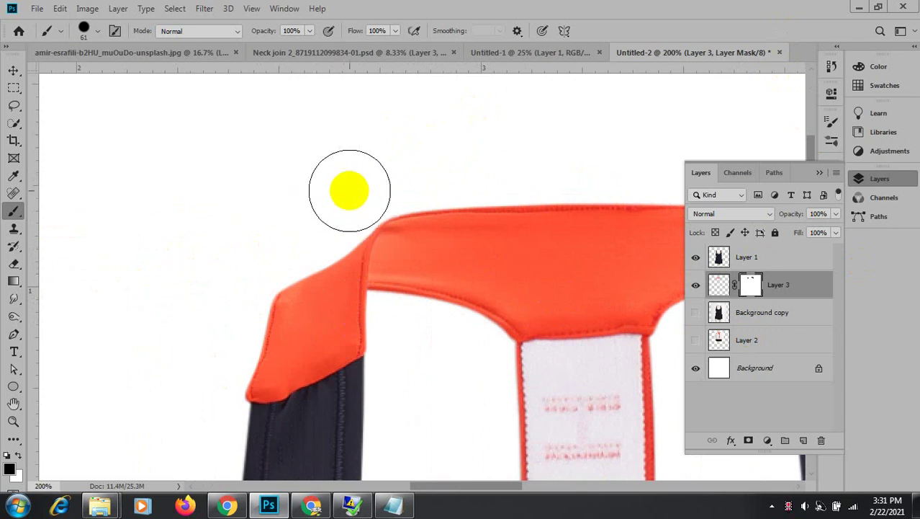
click(333, 212)
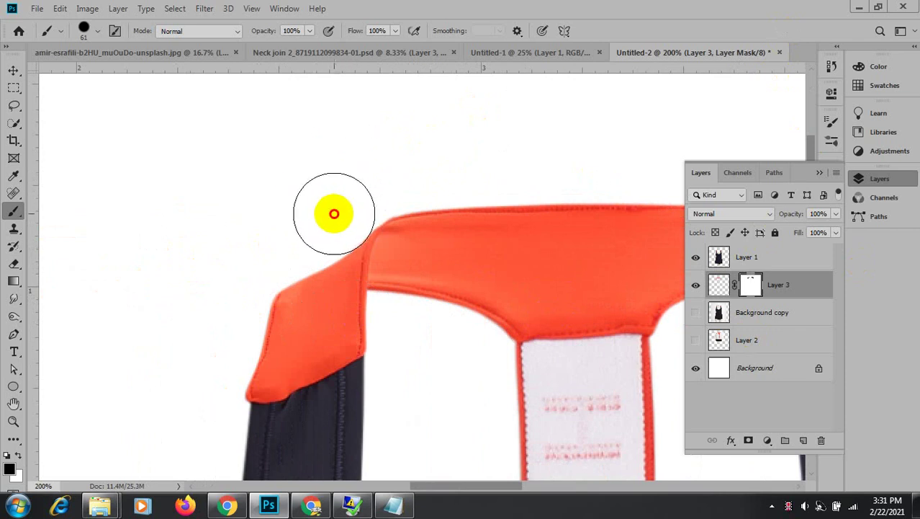
click(267, 243)
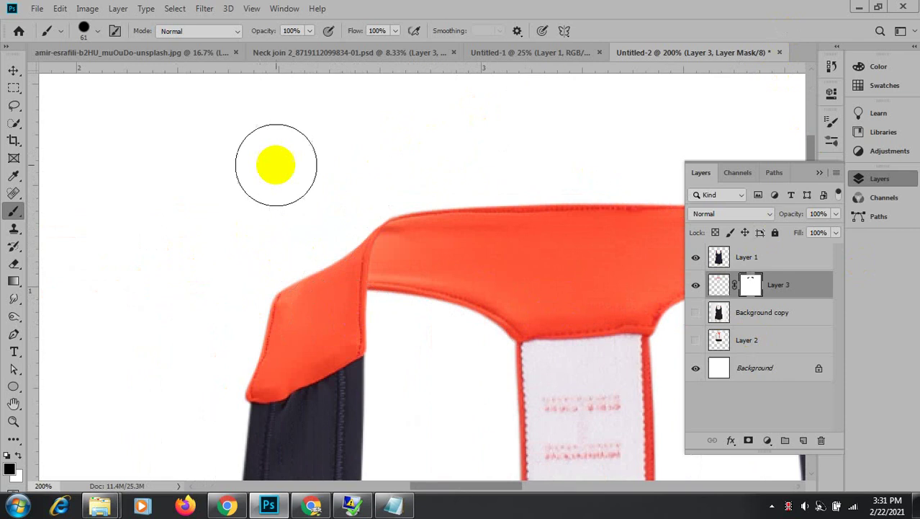
click(407, 275)
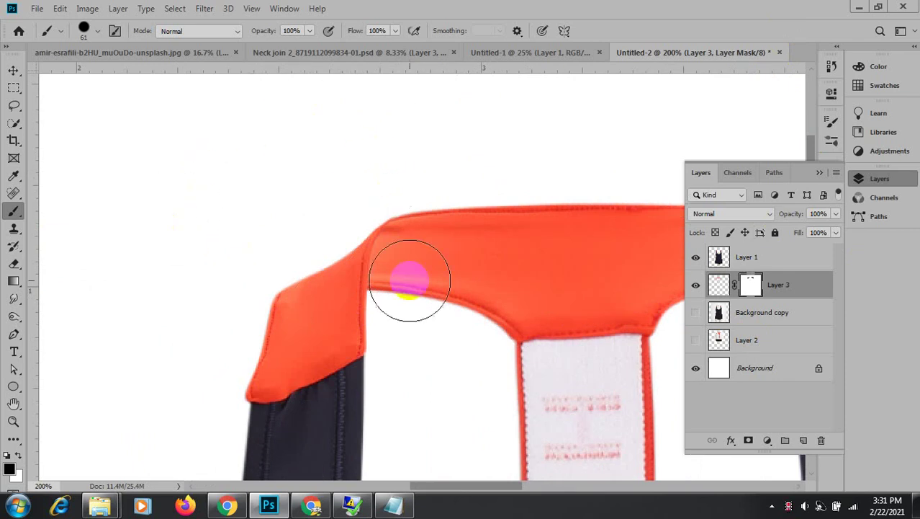
Add a layer mask to Layer 1 and touch up the outer edge where the left strap meets the collar.
mouse_move(532, 306)
mouse_down()
mouse_move(146, 207)
mouse_move(226, 236)
mouse_up()
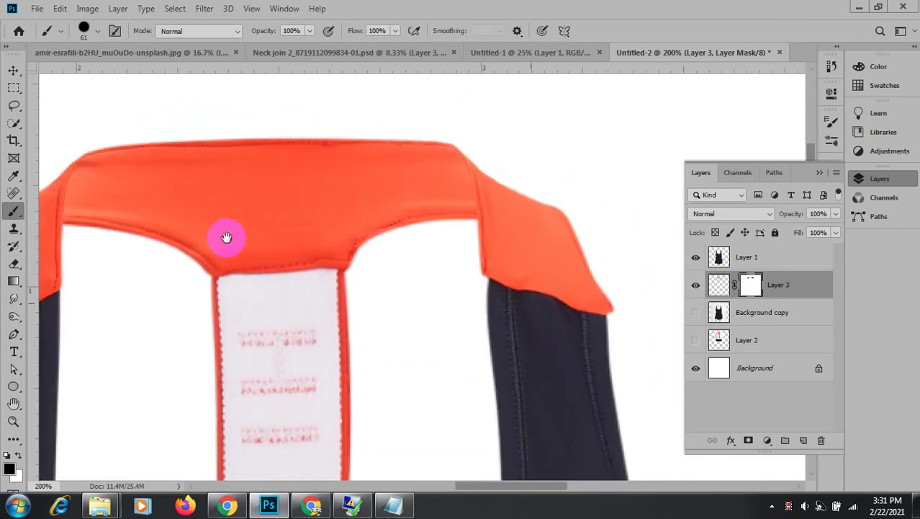
click(383, 238)
click(756, 260)
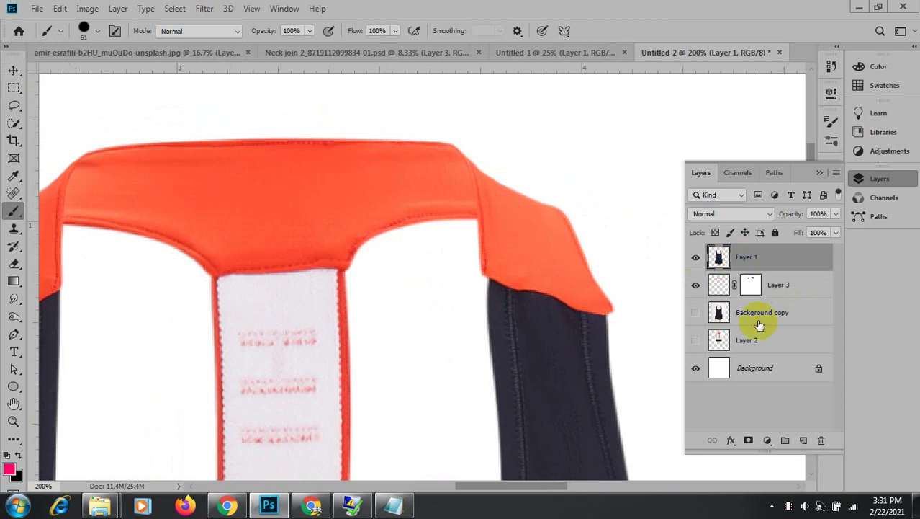
click(750, 441)
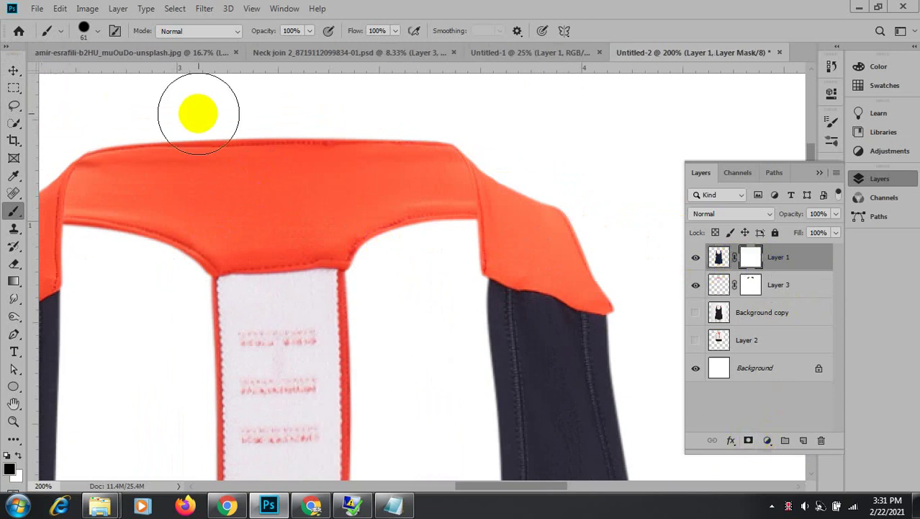
drag(154, 123, 354, 165)
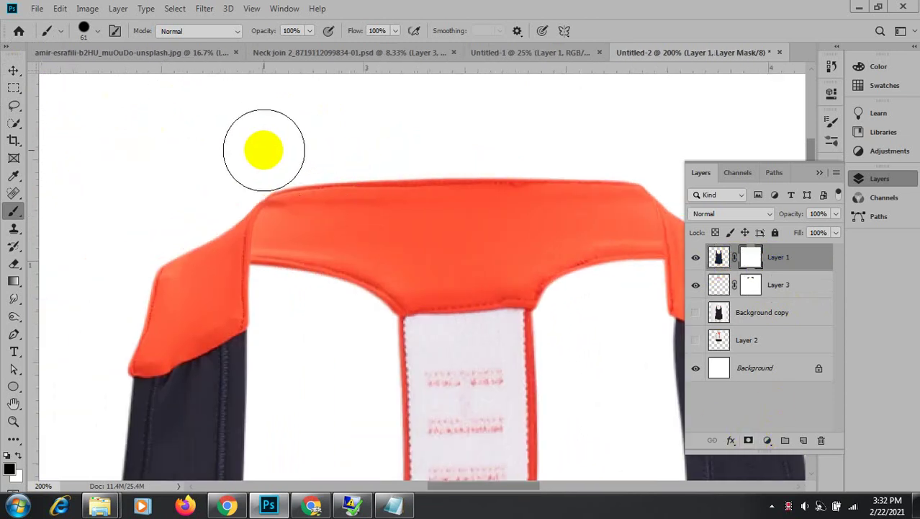
click(14, 70)
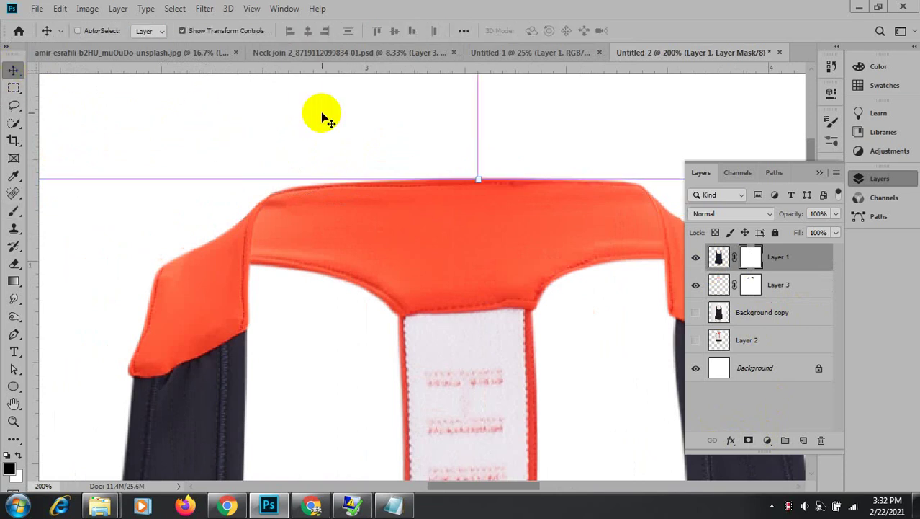
Create a new empty layer directly above Background copy, beneath Layer 3.
key(ctrl+minus)
key(ctrl+minus)
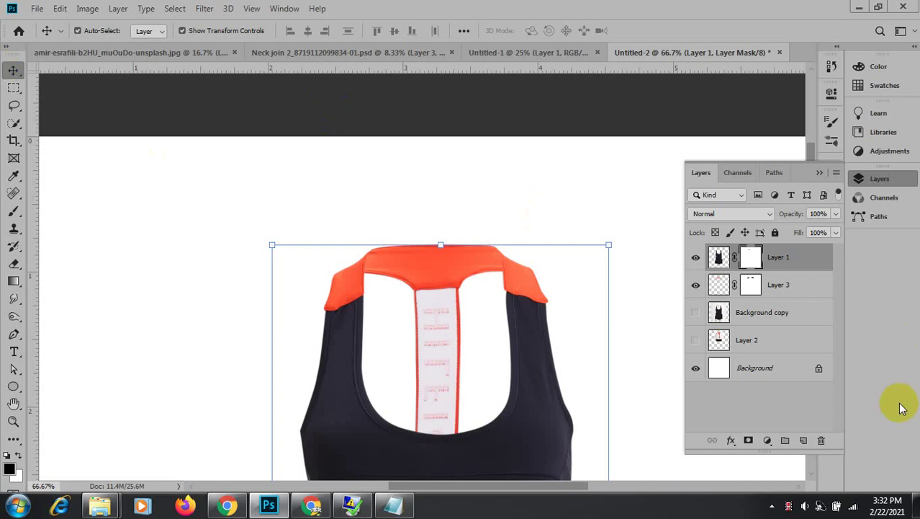
click(460, 260)
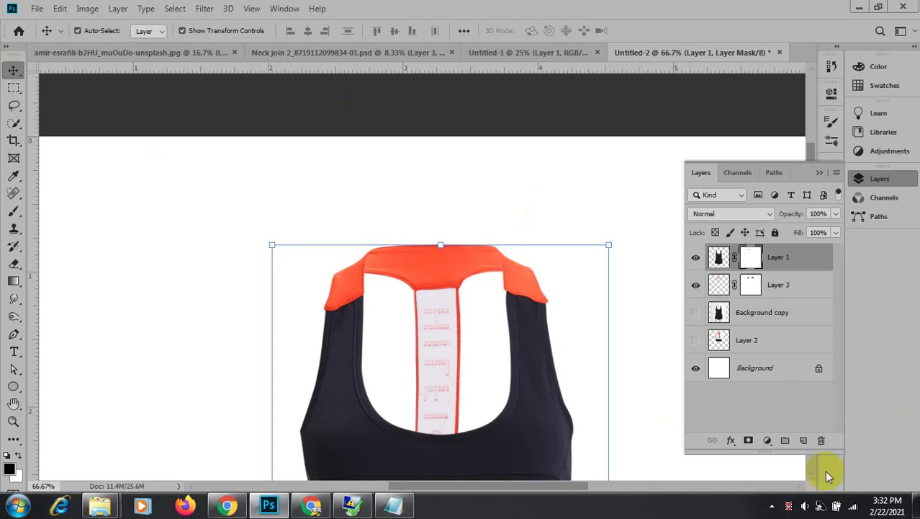
click(513, 448)
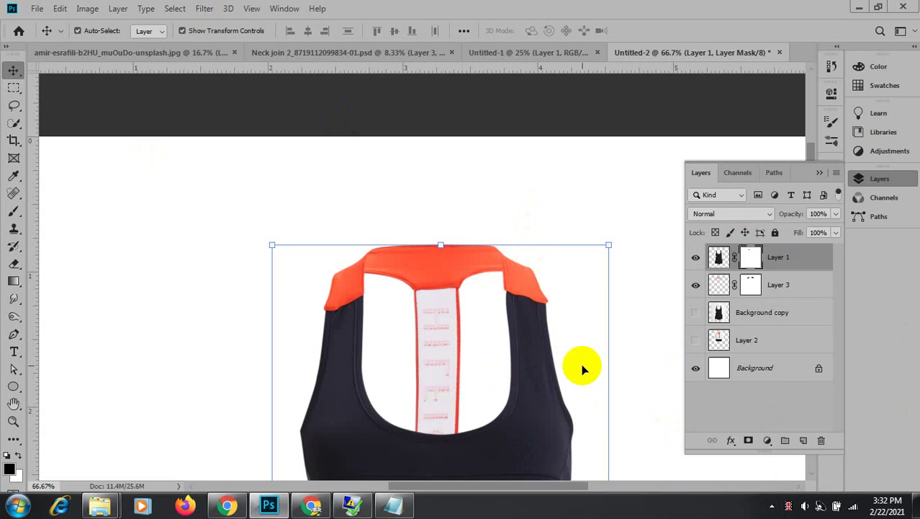
click(780, 314)
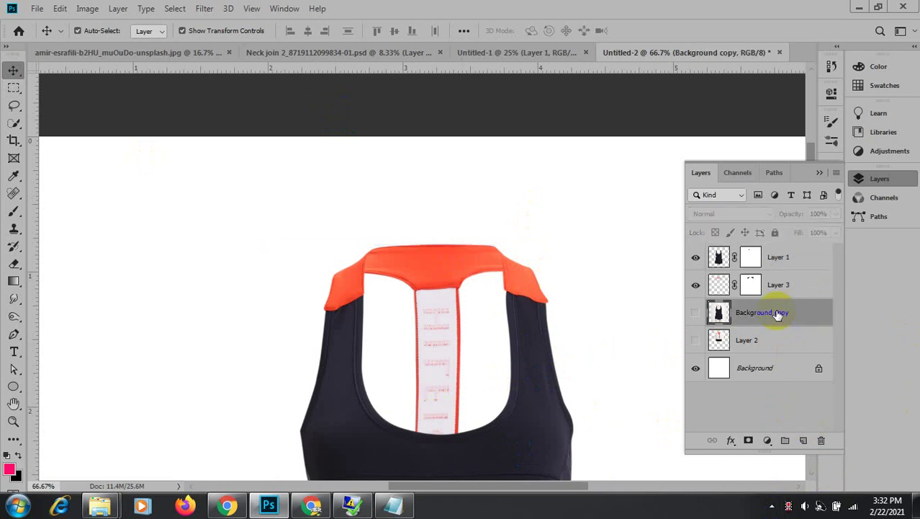
click(805, 441)
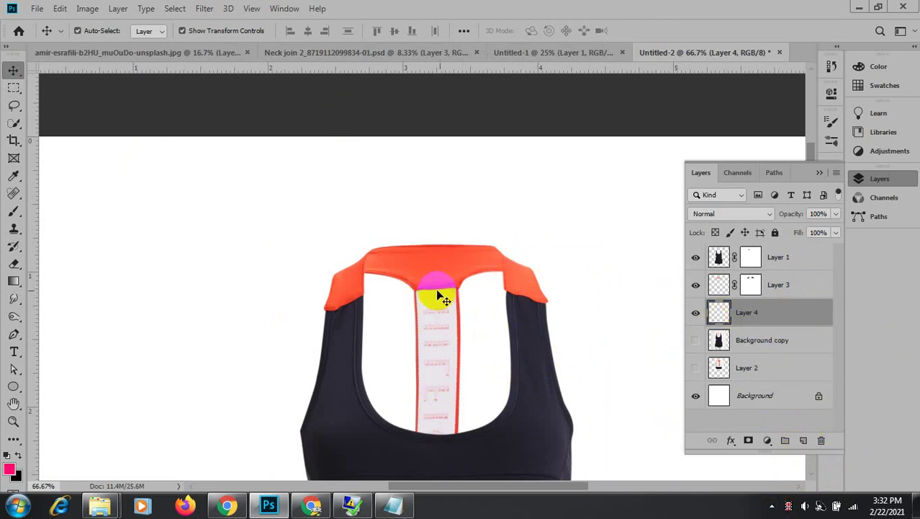
Toggle Layer 3's visibility to compare the tank top with and without the back collar and strap.
click(694, 285)
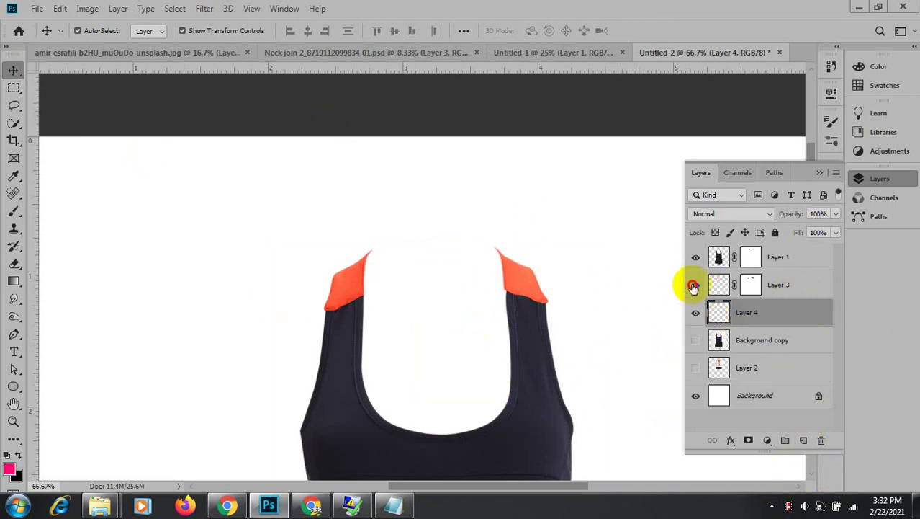
click(694, 285)
click(694, 285)
click(694, 285)
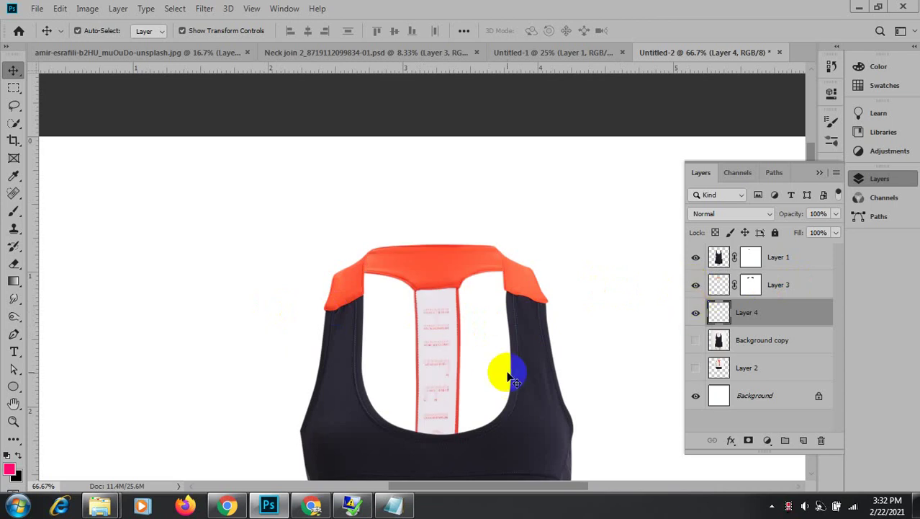
click(695, 285)
click(695, 285)
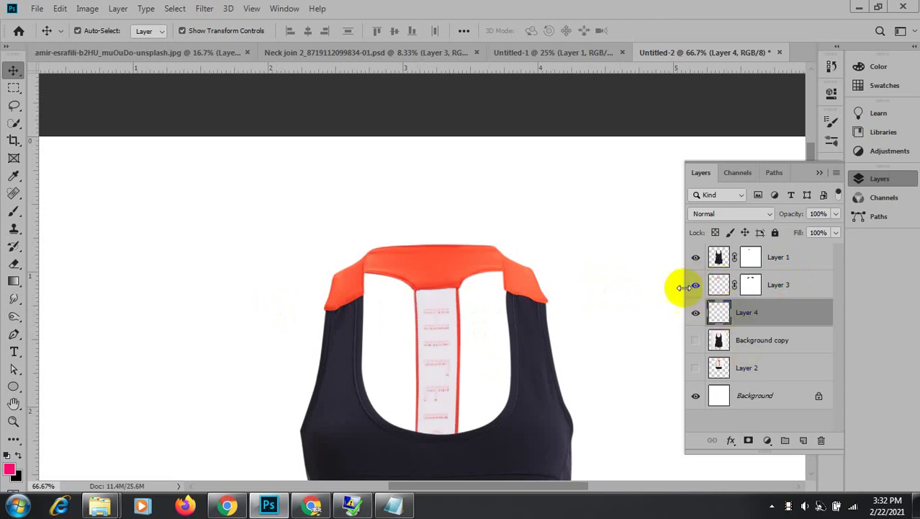
click(695, 286)
click(696, 286)
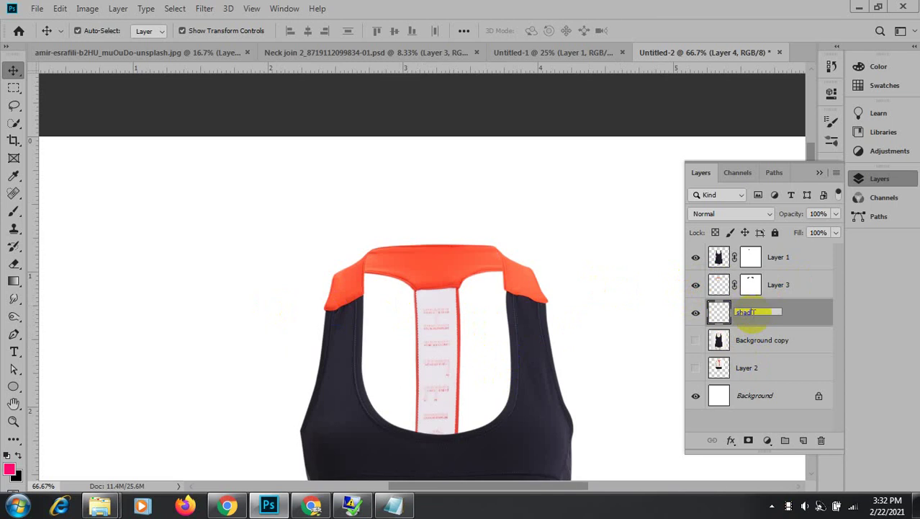
Rename the new empty layer as "shado".
text(o)
key(Return)
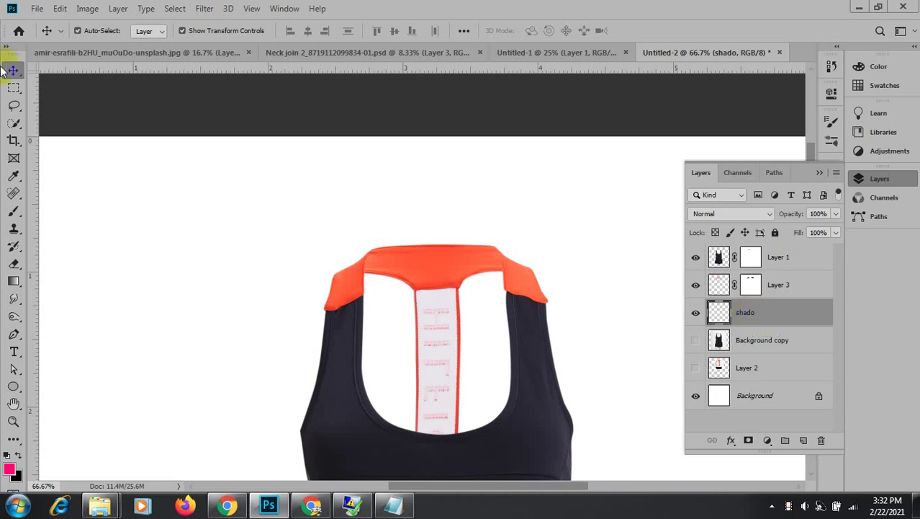
Set up the Brush tool with a black foreground colour and 0% hardness.
click(13, 210)
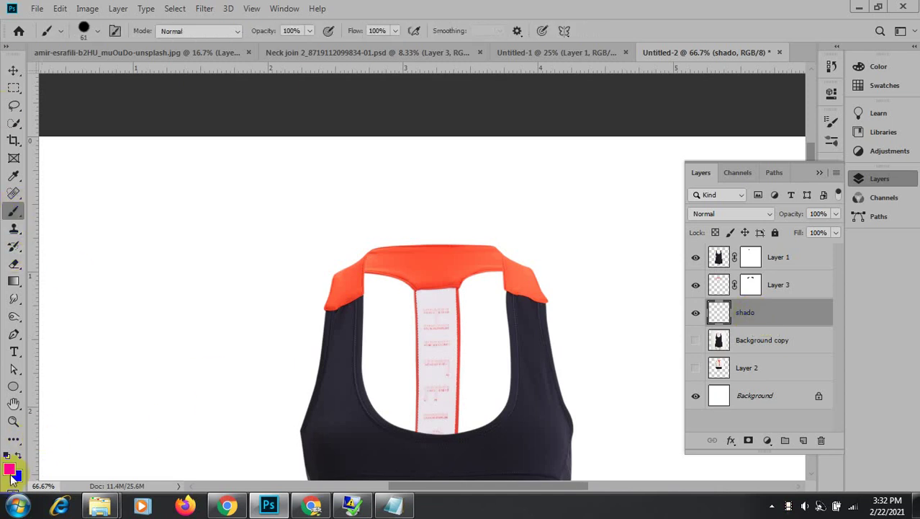
click(98, 31)
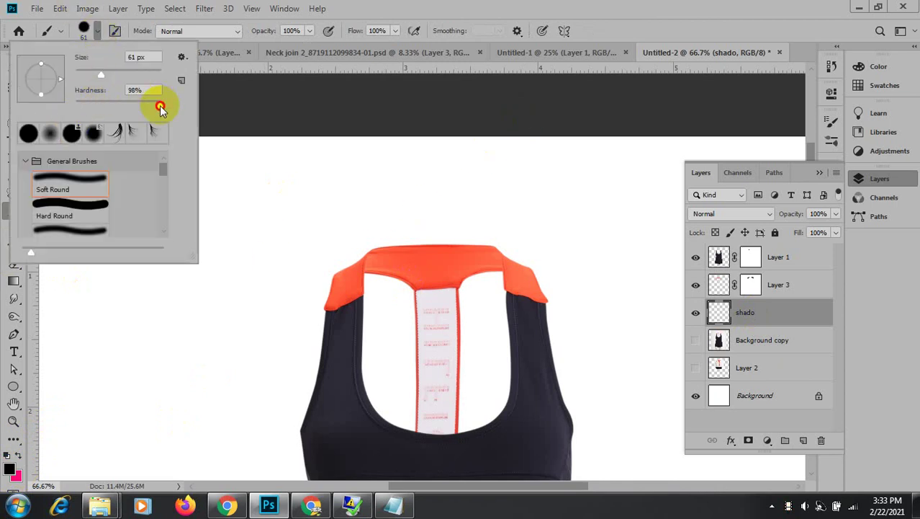
drag(160, 107, 6, 104)
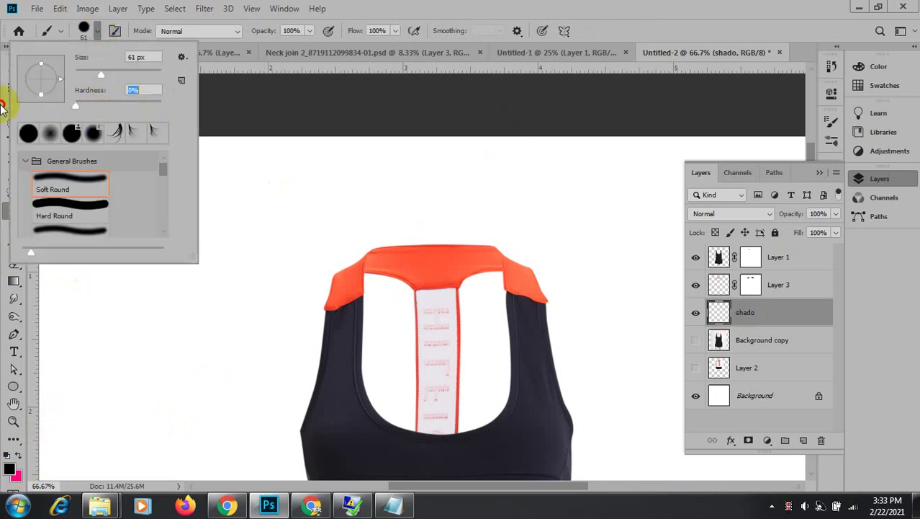
Paint a soft black shadow on the shado layer along both sides of the centre strap and around the orange collar, using a 143 px brush.
click(436, 309)
click(454, 316)
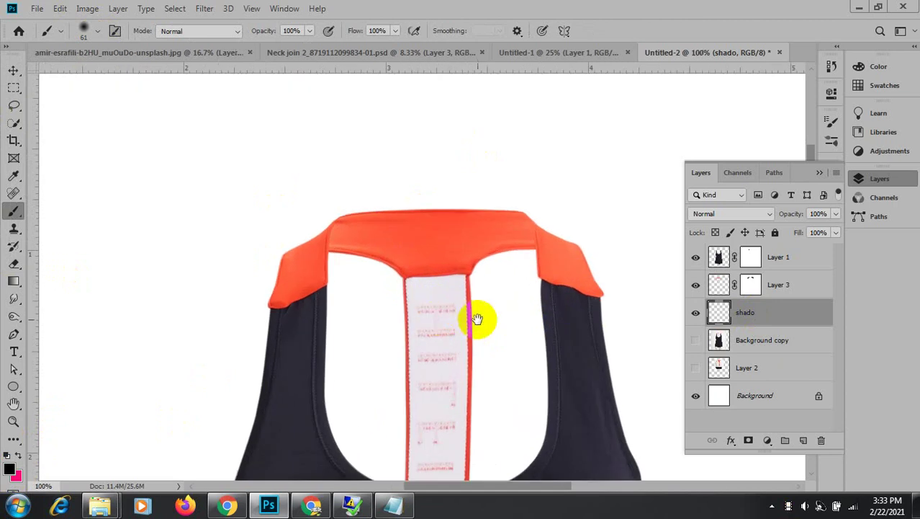
mouse_move(477, 319)
mouse_down()
mouse_move(460, 222)
mouse_move(443, 196)
mouse_move(436, 395)
mouse_up()
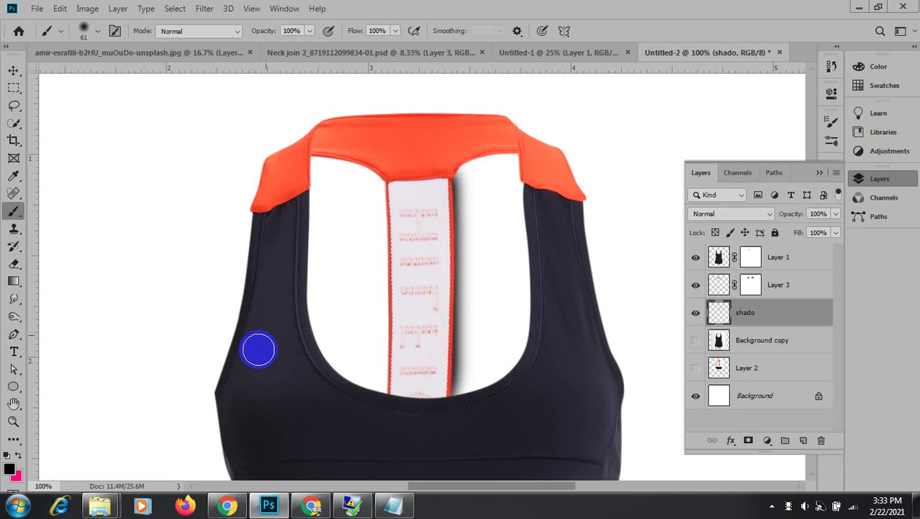
key(ctrl+z)
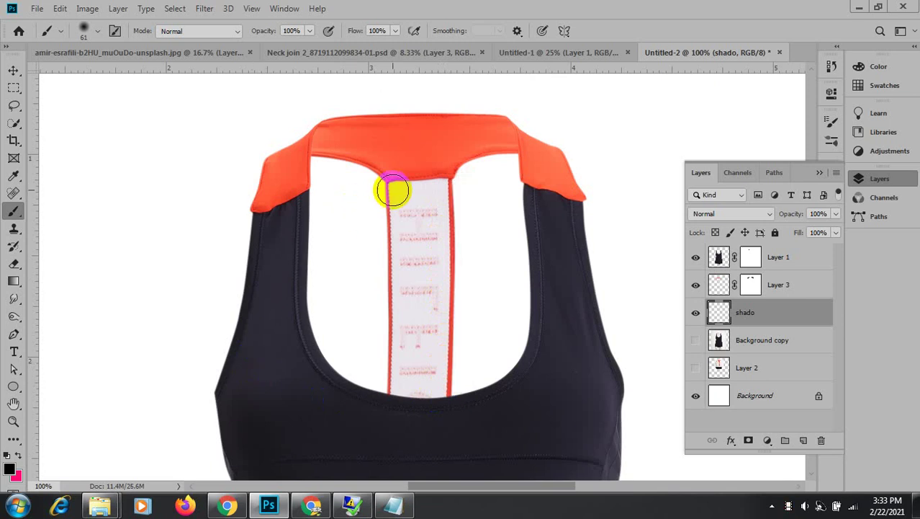
mouse_move(417, 189)
mouse_down()
mouse_move(429, 192)
mouse_move(409, 192)
mouse_move(420, 213)
mouse_move(415, 390)
mouse_up()
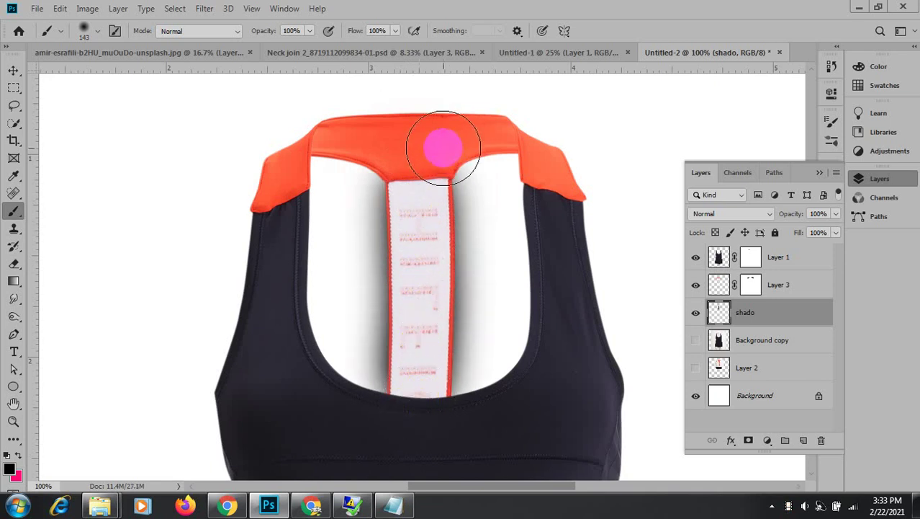
mouse_move(442, 147)
mouse_down()
mouse_move(477, 132)
mouse_move(533, 140)
mouse_move(563, 157)
mouse_move(328, 134)
mouse_move(380, 148)
mouse_move(346, 132)
mouse_move(260, 124)
mouse_up()
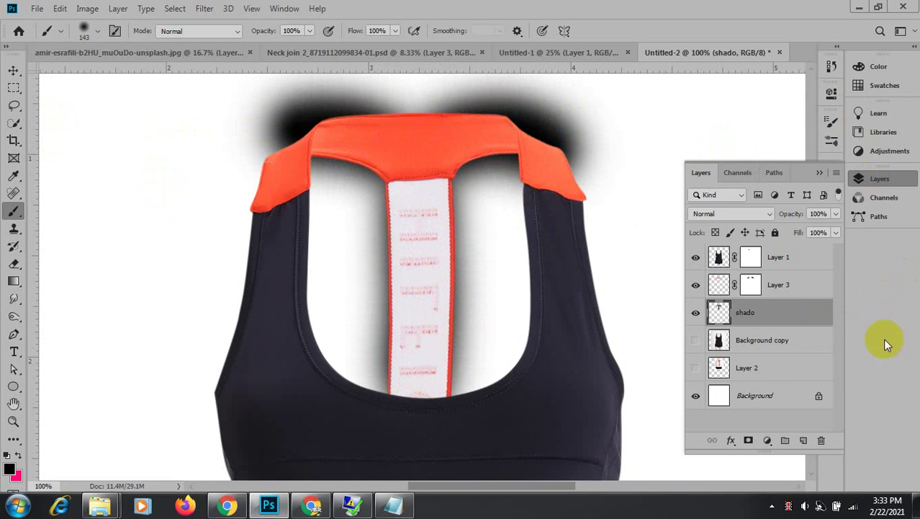
Add a layer mask to the shado layer and mask out the excess shadow above the collar with the soft brush.
click(749, 440)
click(181, 134)
click(124, 120)
click(338, 167)
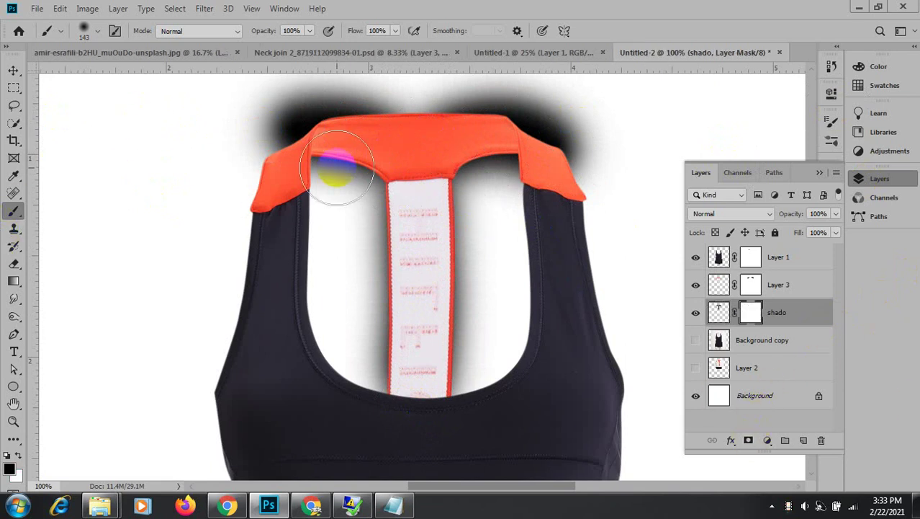
click(439, 116)
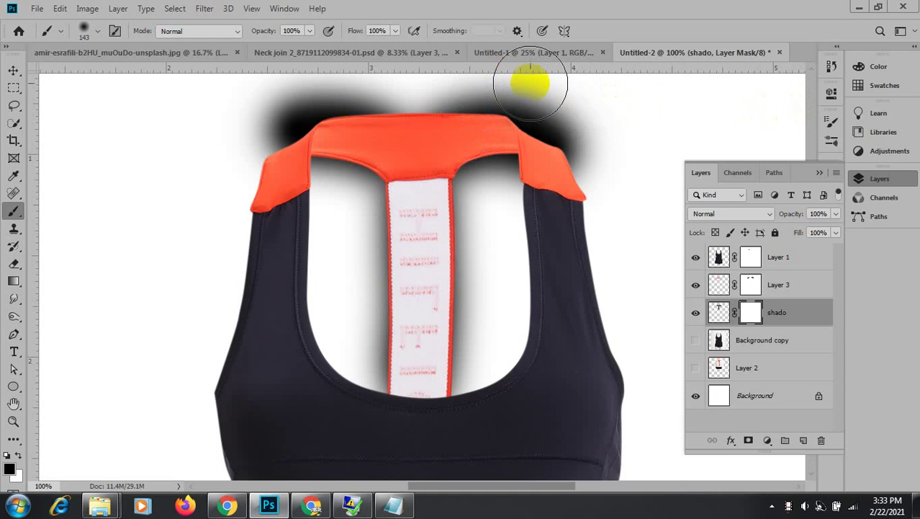
drag(530, 84, 479, 206)
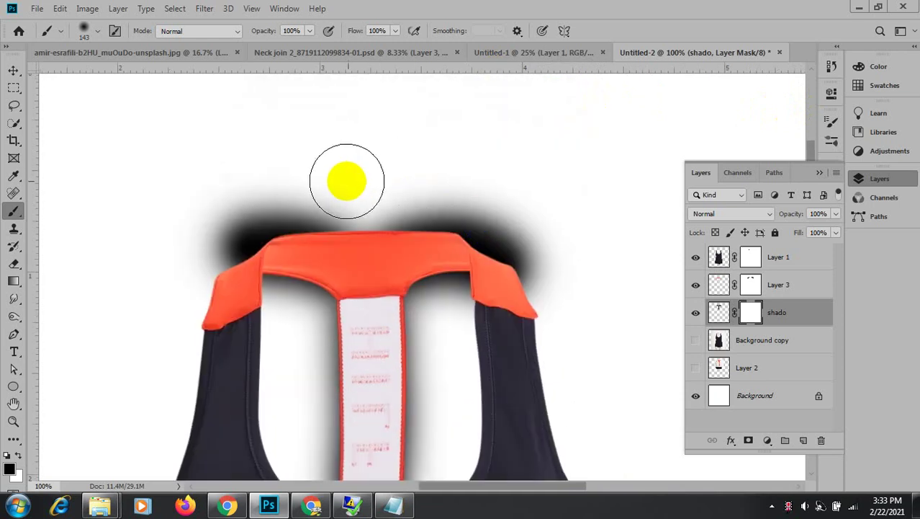
mouse_move(428, 173)
mouse_down()
mouse_move(602, 236)
mouse_move(610, 261)
mouse_move(559, 251)
mouse_move(555, 233)
mouse_move(579, 257)
mouse_move(430, 176)
mouse_move(489, 191)
mouse_move(323, 160)
mouse_move(398, 157)
mouse_move(383, 176)
mouse_move(301, 161)
mouse_move(381, 174)
mouse_move(168, 193)
mouse_move(369, 188)
mouse_move(161, 200)
mouse_move(243, 183)
mouse_move(174, 260)
mouse_move(77, 258)
mouse_up()
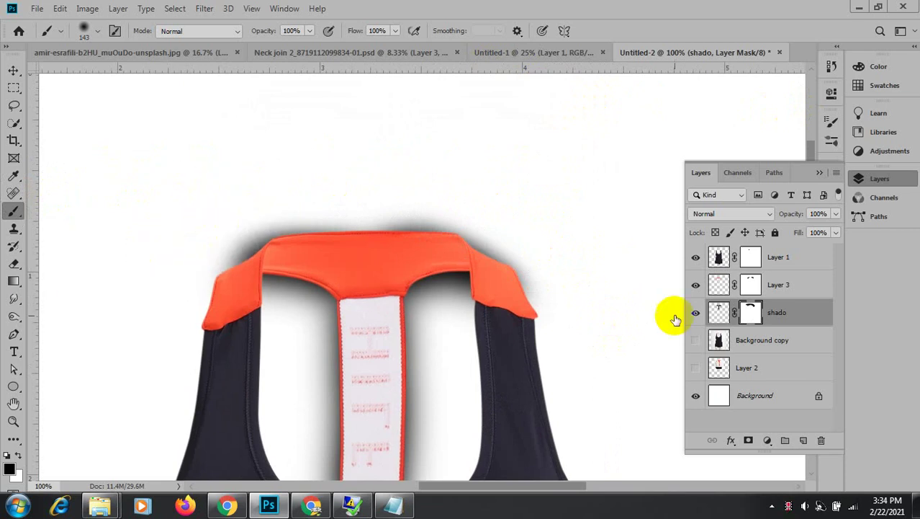
Paint more shadow behind the collar on the shado layer and trim its outer spread on the layer mask.
click(719, 311)
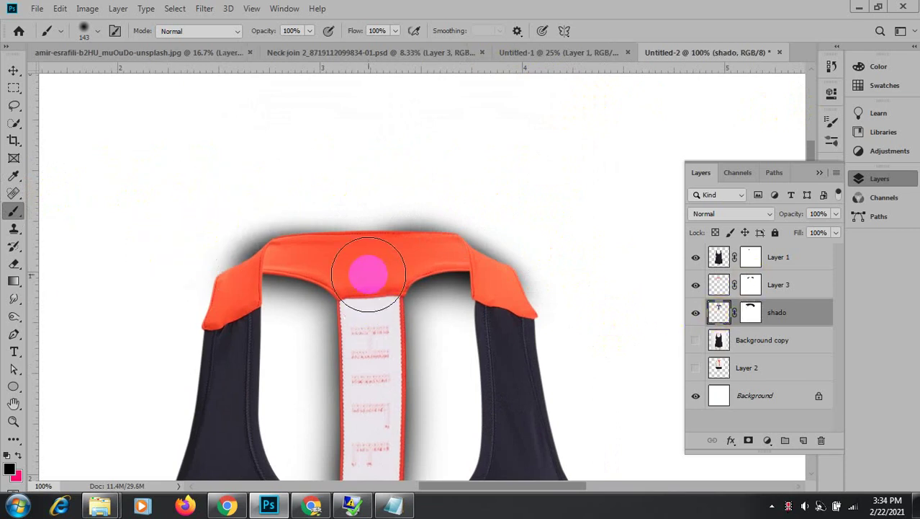
mouse_move(356, 266)
mouse_down()
mouse_move(388, 264)
mouse_move(405, 277)
mouse_move(369, 263)
mouse_move(330, 267)
mouse_move(406, 272)
mouse_move(501, 363)
mouse_move(356, 267)
mouse_up()
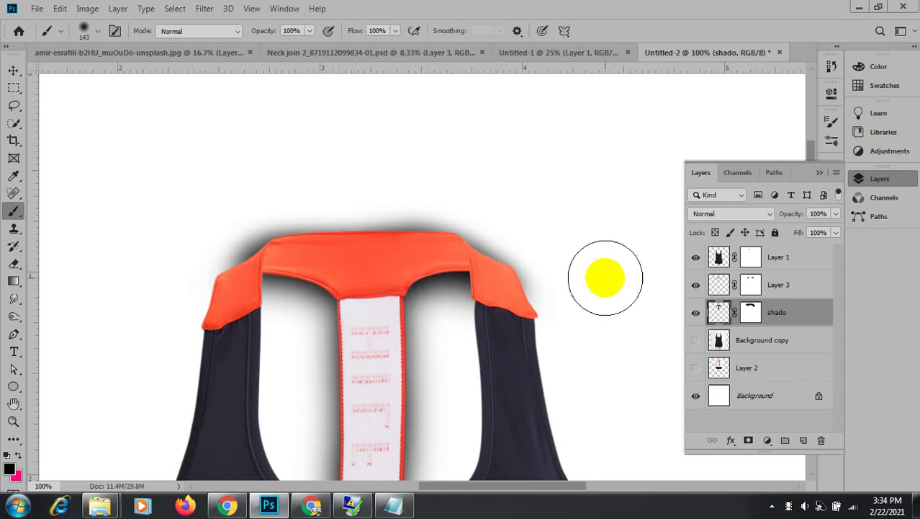
click(756, 313)
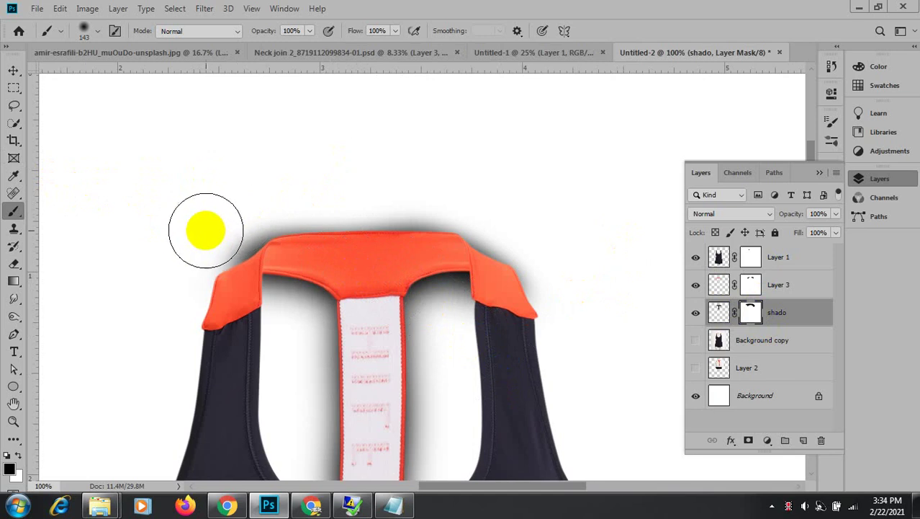
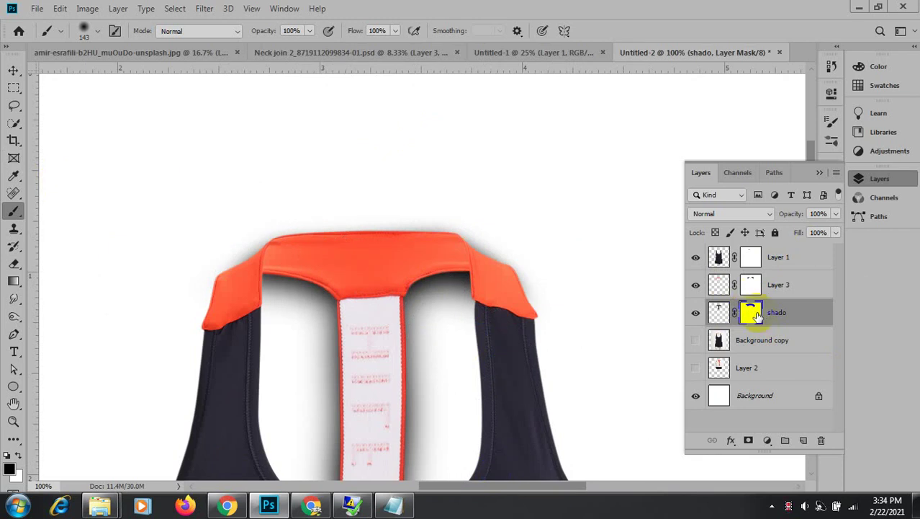
Lower the shado layer's opacity to 53% and its fill to 77%.
click(719, 314)
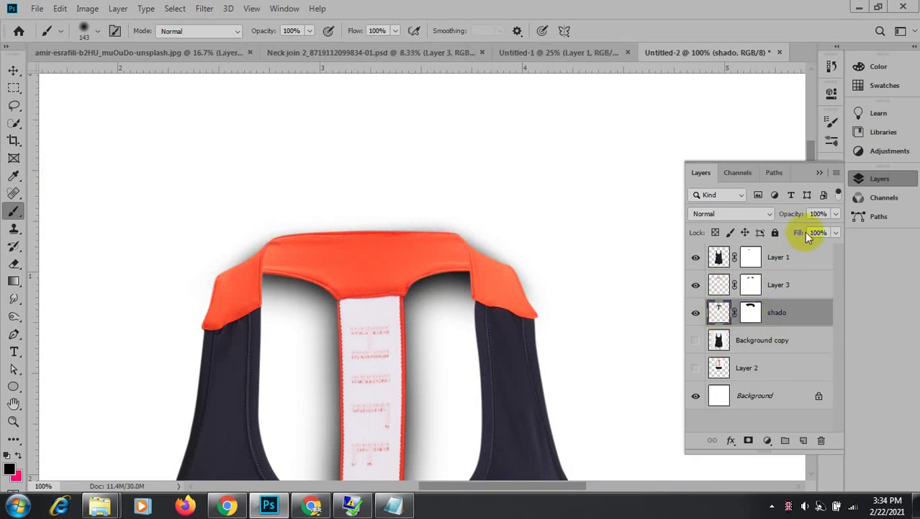
drag(835, 232, 805, 232)
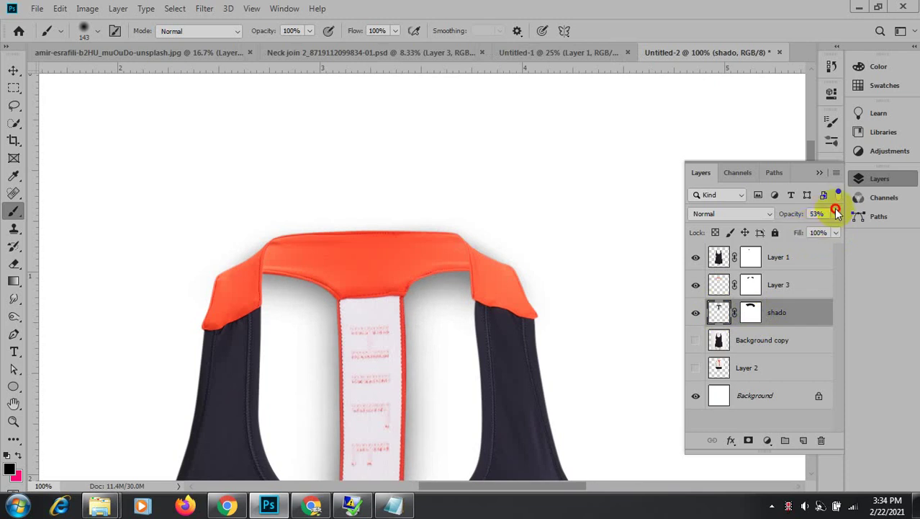
click(835, 232)
drag(830, 249, 818, 250)
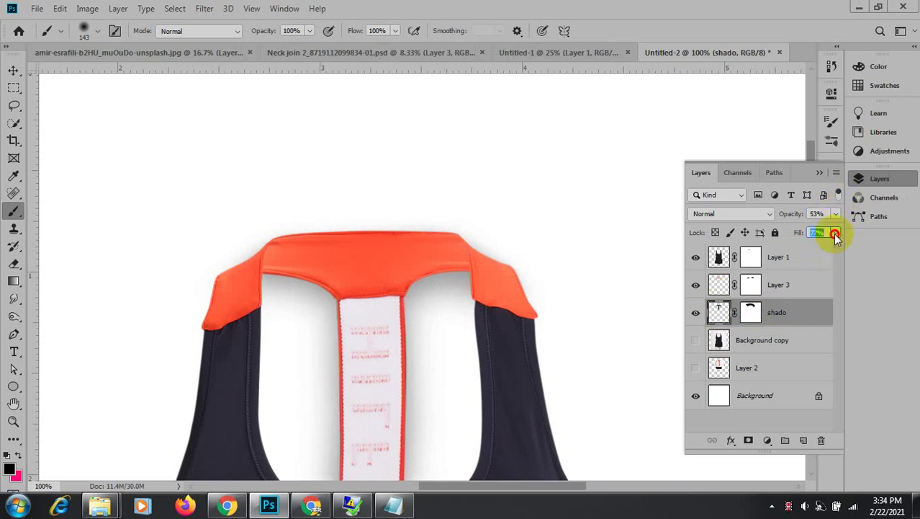
Mask away the excess shadow on the shado layer in the openings on both sides of the centre strap.
click(751, 312)
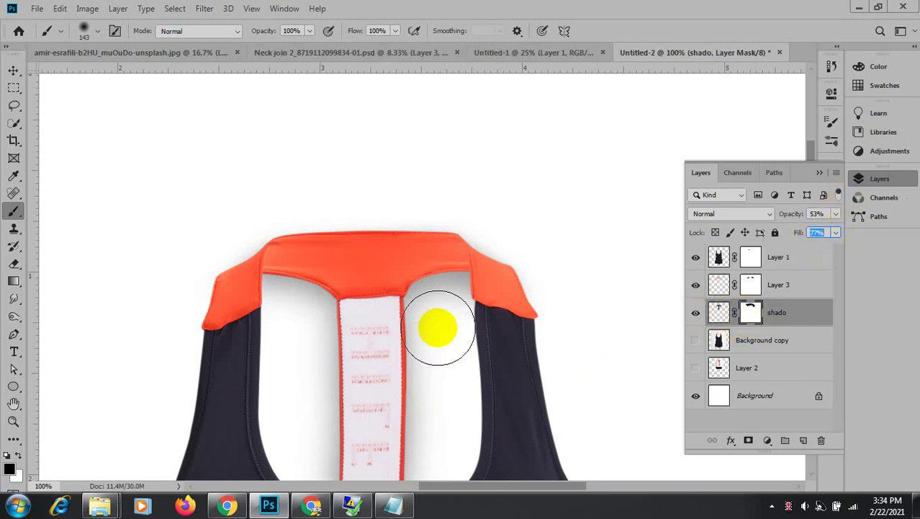
click(512, 320)
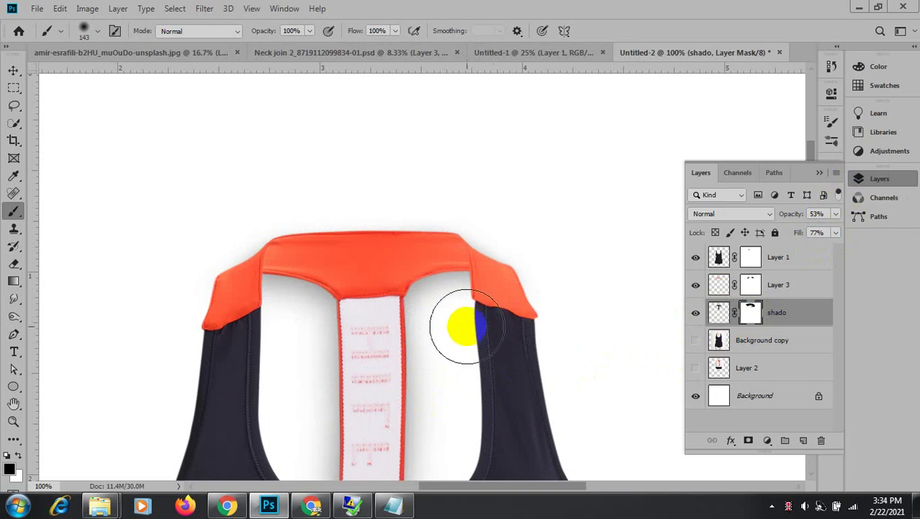
click(476, 317)
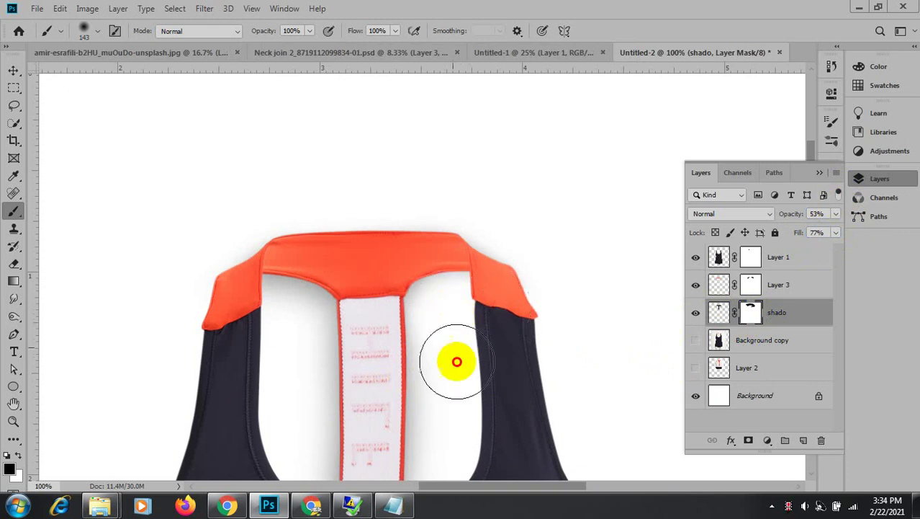
drag(468, 483, 463, 267)
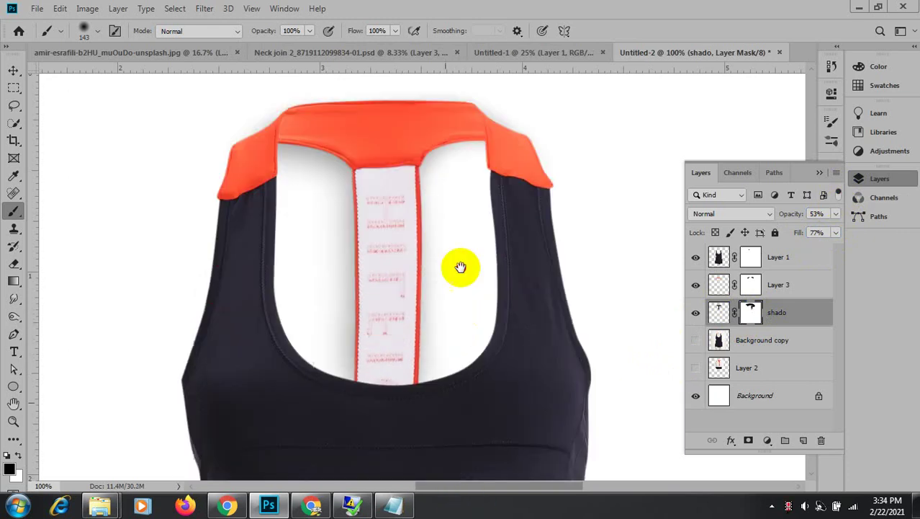
click(470, 410)
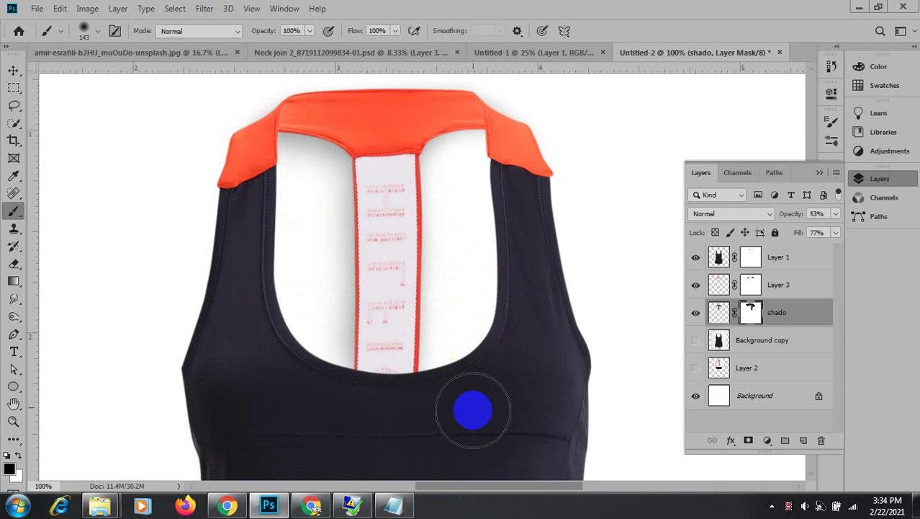
click(267, 183)
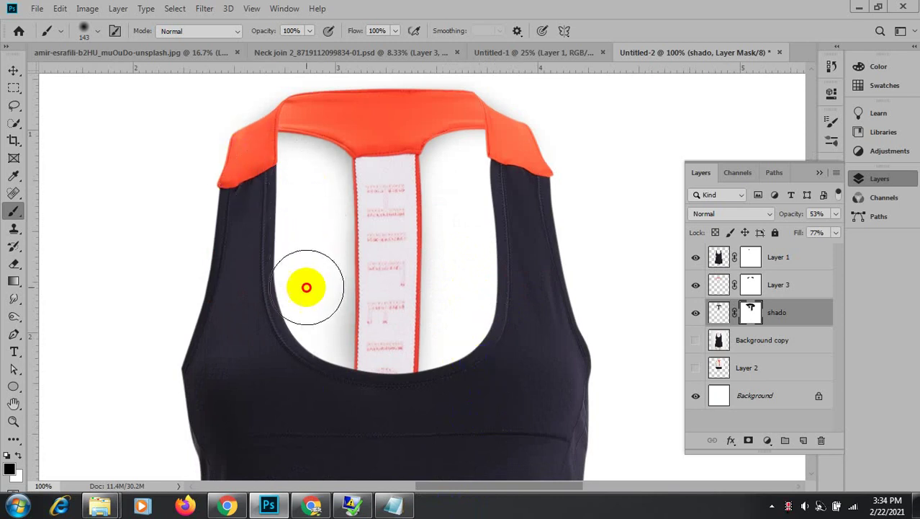
click(297, 338)
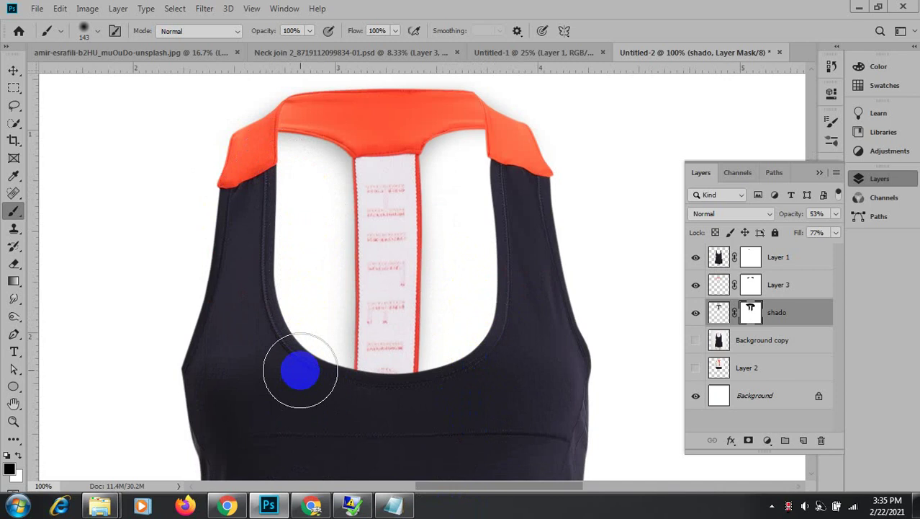
click(267, 179)
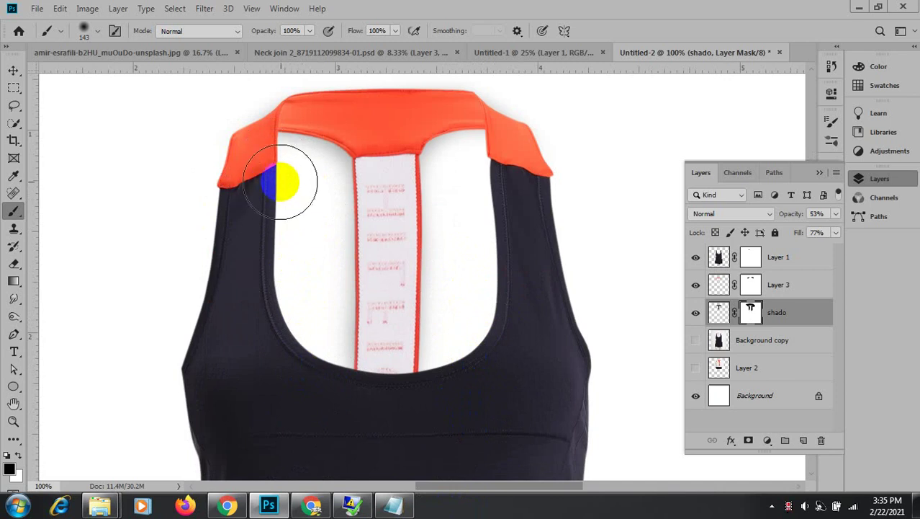
mouse_move(309, 189)
mouse_down()
mouse_move(294, 179)
mouse_move(308, 296)
mouse_up()
click(299, 383)
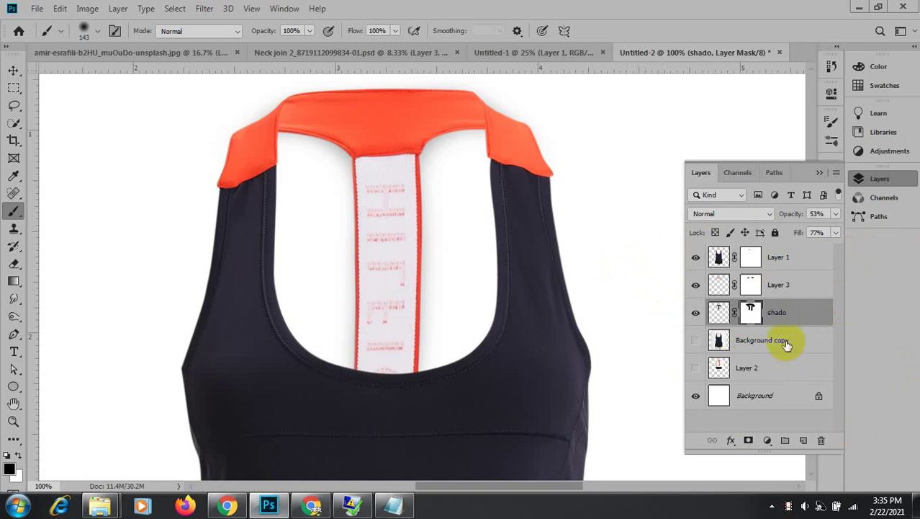
Create a new layer above Layer 3 and paint soft black shadow along both shoulder folds with a 43 px brush.
click(780, 286)
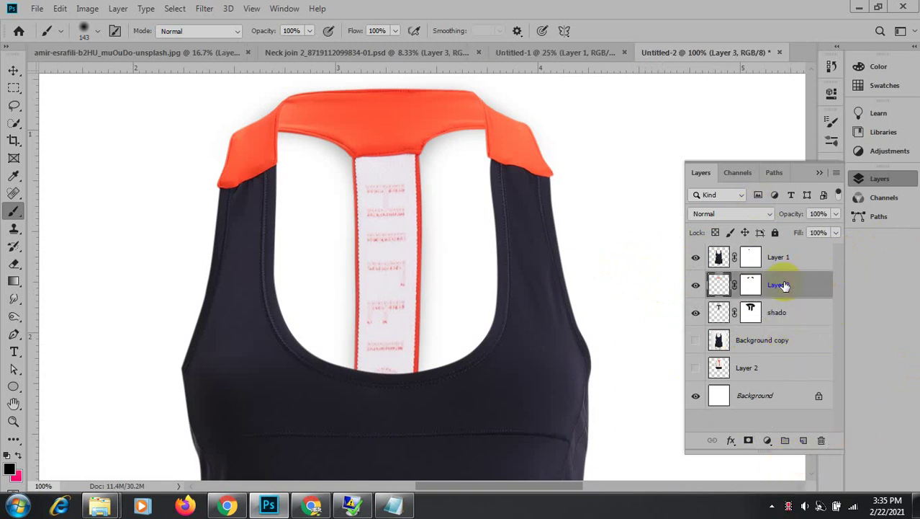
click(804, 441)
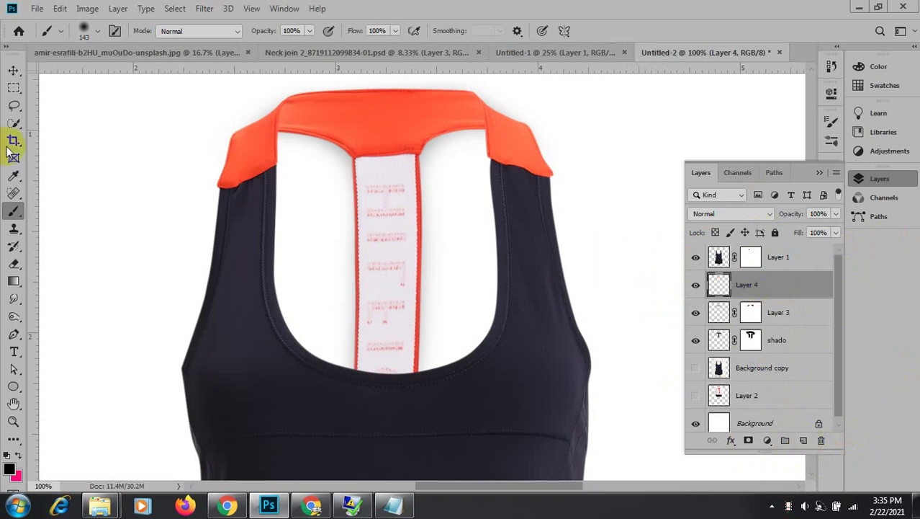
mouse_move(526, 178)
mouse_down()
mouse_move(487, 137)
mouse_move(497, 138)
mouse_move(422, 99)
mouse_move(432, 102)
mouse_up()
click(475, 92)
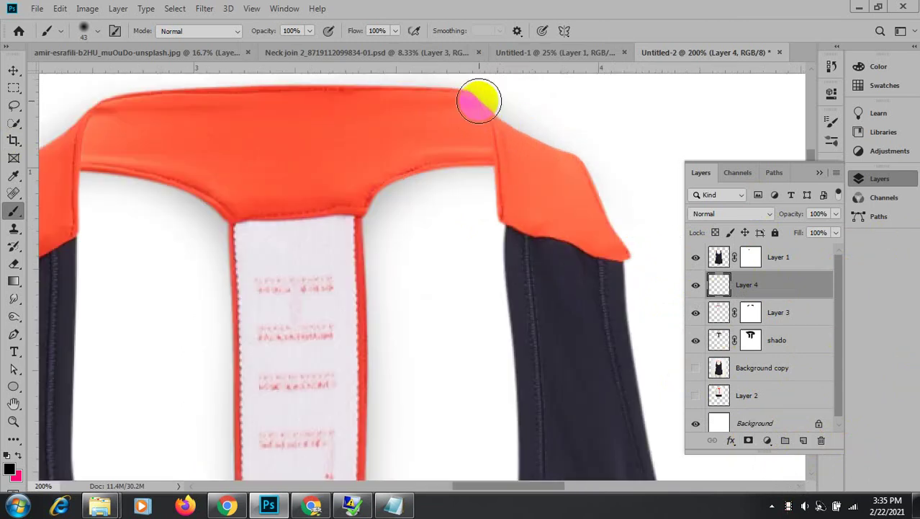
drag(479, 98, 592, 188)
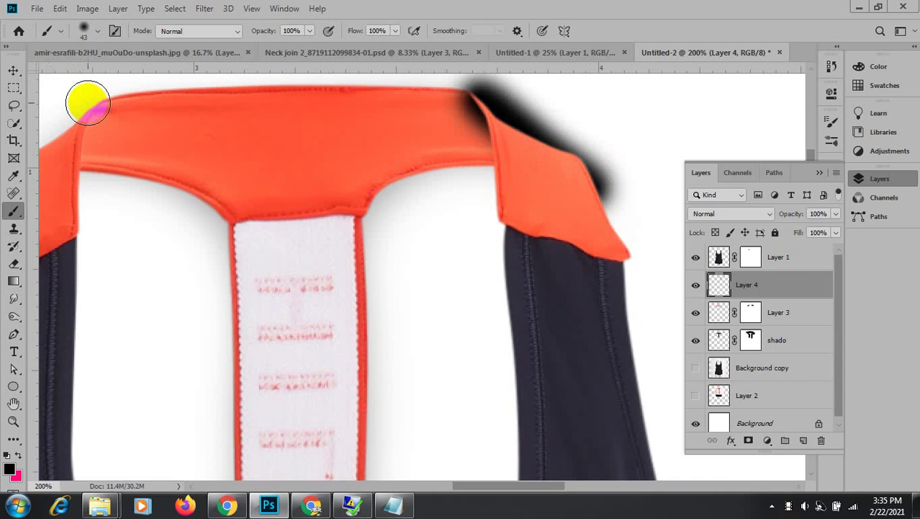
drag(96, 97, 7, 177)
Paint soft black shadow on Layer 4 along the inner edges of the shoulder straps and the neckline.
drag(138, 138, 335, 154)
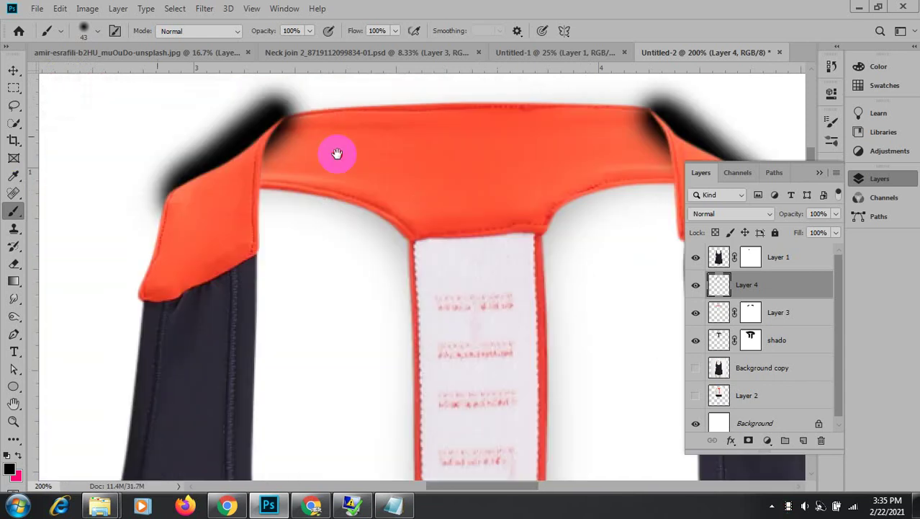
click(273, 113)
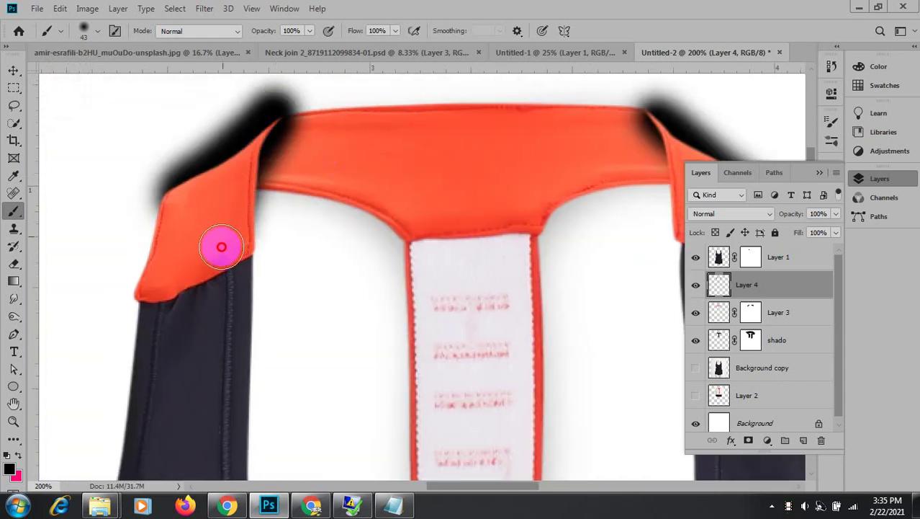
mouse_move(646, 175)
mouse_down()
mouse_move(421, 103)
mouse_move(454, 99)
mouse_move(473, 142)
mouse_move(481, 447)
mouse_up()
drag(532, 390, 562, 133)
mouse_move(513, 231)
mouse_down()
mouse_move(503, 222)
mouse_move(411, 367)
mouse_up()
mouse_move(437, 320)
mouse_down()
mouse_move(319, 359)
mouse_move(195, 369)
mouse_move(497, 406)
mouse_move(488, 408)
mouse_move(537, 395)
mouse_move(445, 383)
mouse_move(380, 348)
mouse_move(336, 288)
mouse_move(311, 228)
mouse_move(318, 138)
mouse_move(350, 313)
mouse_move(358, 99)
mouse_up()
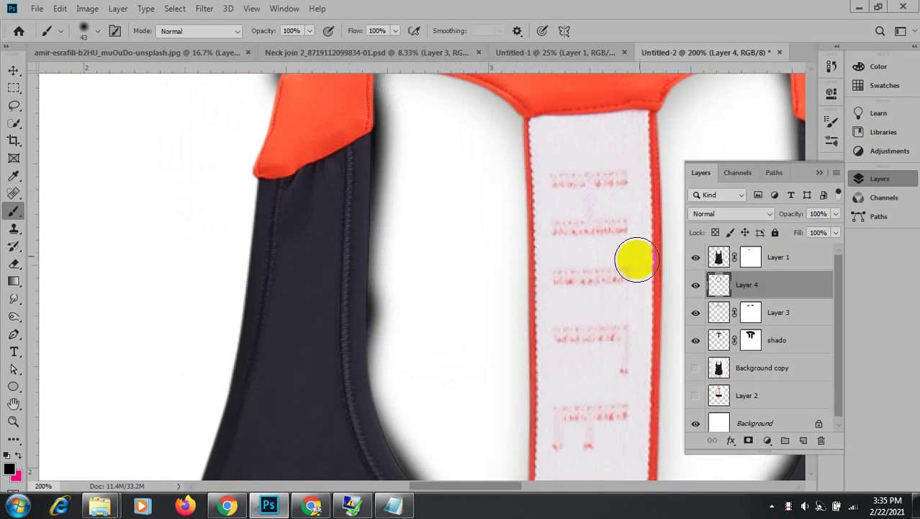
Paint soft black shadow on Layer 4 along the outer edges of both shoulder straps down to the armholes.
drag(636, 259, 219, 261)
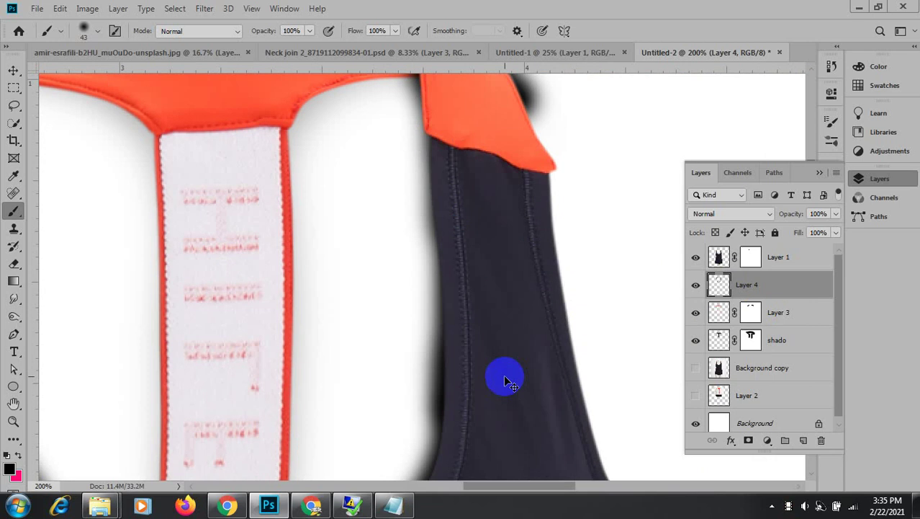
key(ctrl+minus)
key(ctrl+minus)
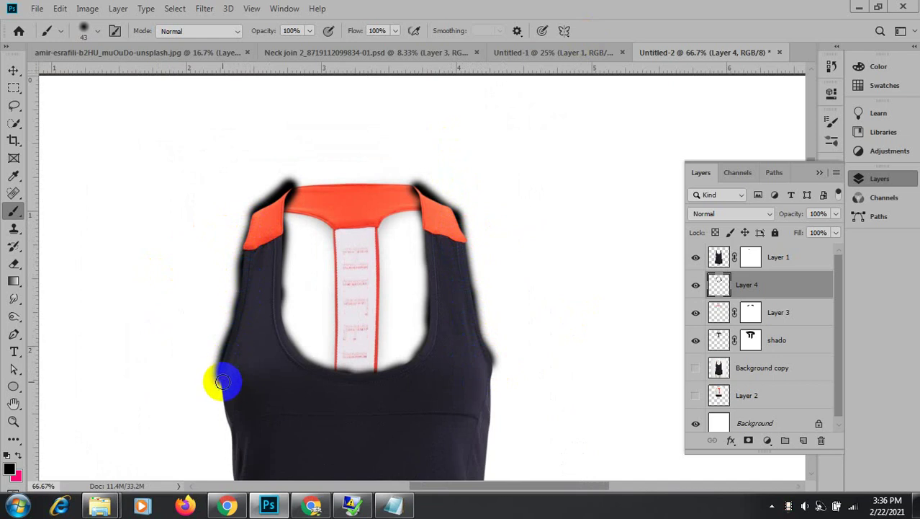
scroll(359, 391, down, 5)
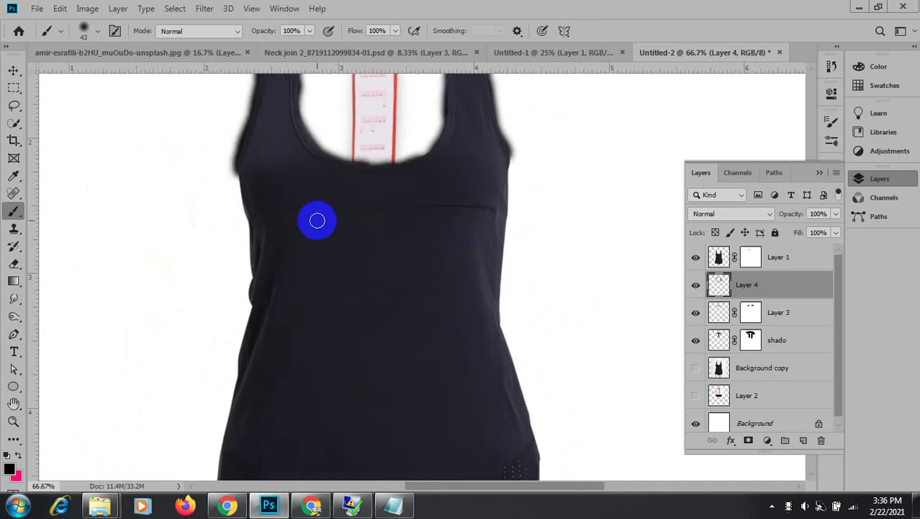
click(247, 188)
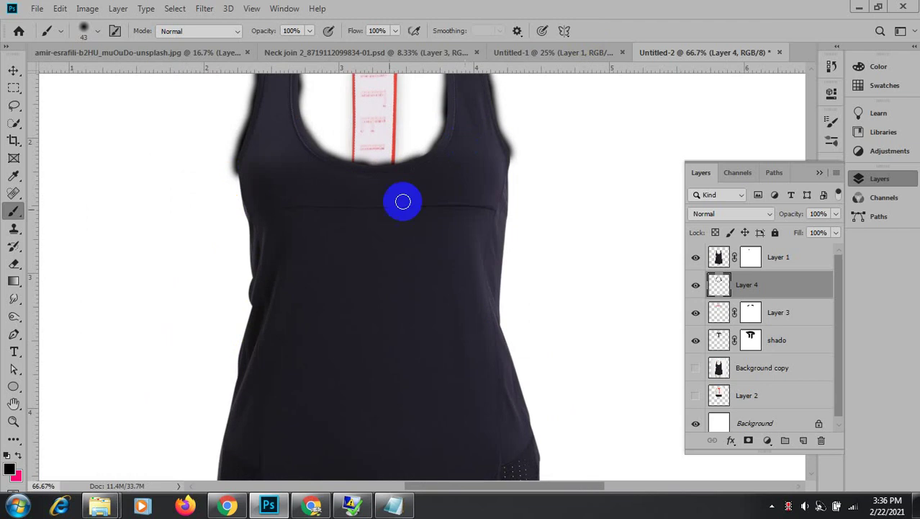
scroll(403, 201, up, 3)
click(325, 222)
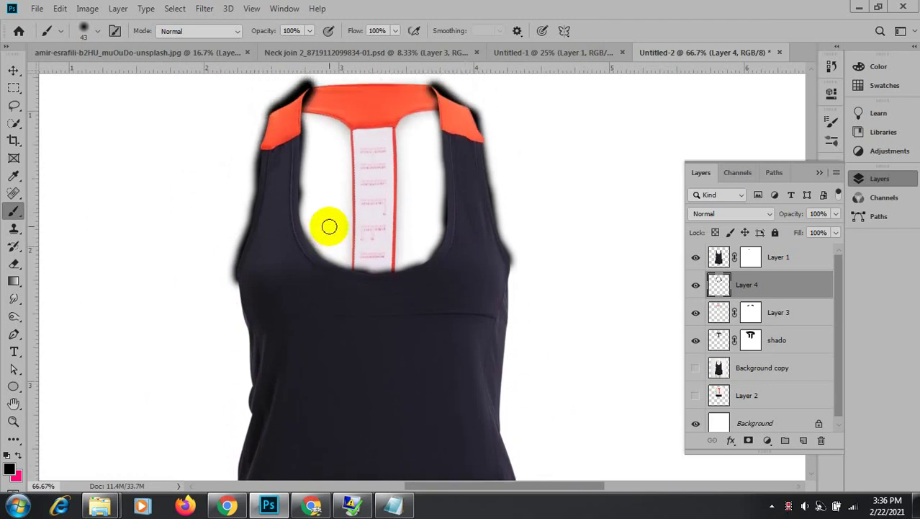
Add a layer mask to Layer 4 and mask away the excess shadow above the left shoulder fold.
click(749, 441)
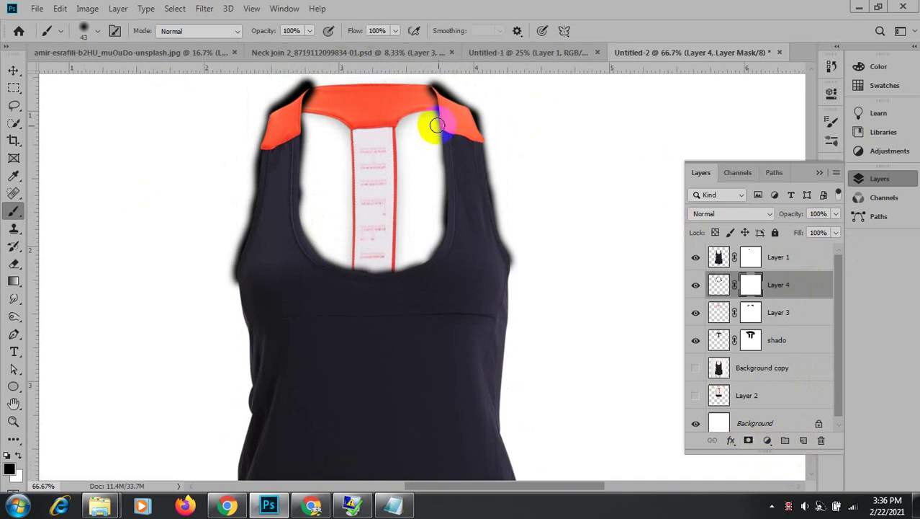
drag(315, 87, 380, 262)
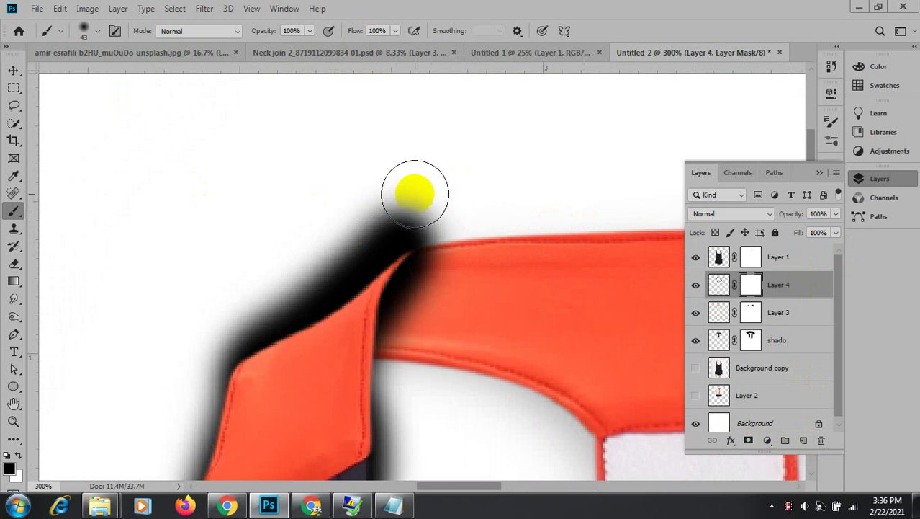
drag(415, 193, 308, 251)
mouse_move(423, 209)
mouse_down()
mouse_move(362, 239)
mouse_move(390, 215)
mouse_move(438, 204)
mouse_move(389, 222)
mouse_move(461, 207)
mouse_move(369, 227)
mouse_move(477, 212)
mouse_move(319, 215)
mouse_move(360, 227)
mouse_move(356, 235)
mouse_move(263, 307)
mouse_move(326, 255)
mouse_move(355, 249)
mouse_move(294, 294)
mouse_move(321, 262)
mouse_move(249, 289)
mouse_move(327, 251)
mouse_move(168, 356)
mouse_move(270, 285)
mouse_move(147, 381)
mouse_move(145, 364)
mouse_move(365, 227)
mouse_move(242, 314)
mouse_up()
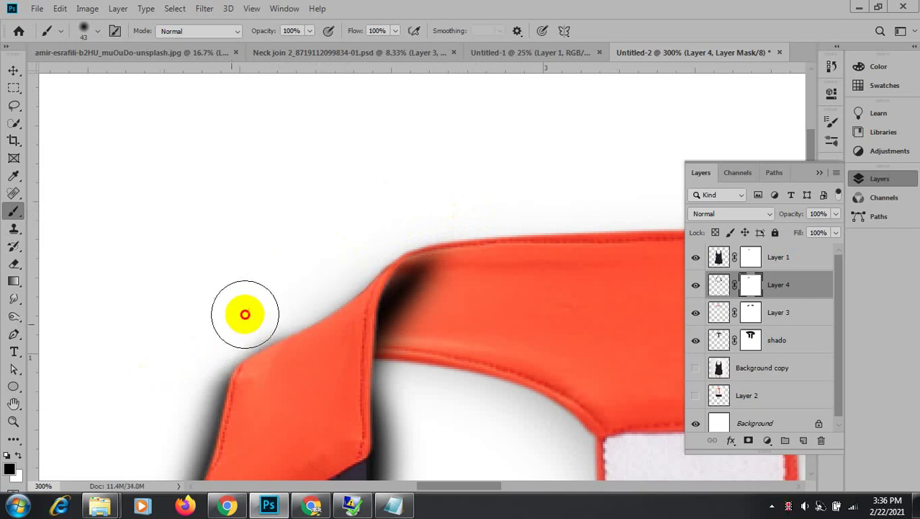
Mask away the excess shadow on Layer 4 along the left strap's outer edge, from the orange shoulder piece down to the armhole.
drag(191, 421, 287, 190)
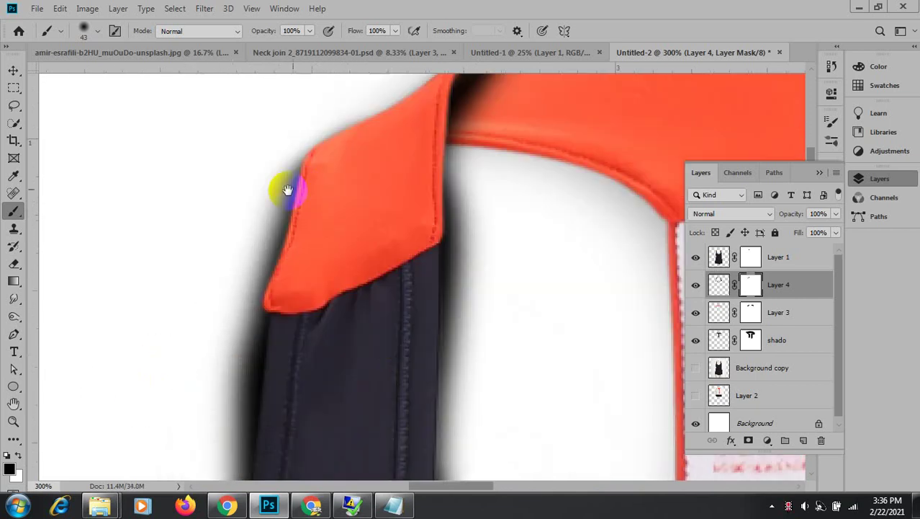
mouse_move(258, 154)
mouse_down()
mouse_move(249, 206)
mouse_move(259, 156)
mouse_move(225, 252)
mouse_move(253, 136)
mouse_move(265, 122)
mouse_move(232, 199)
mouse_move(220, 281)
mouse_move(216, 260)
mouse_move(198, 347)
mouse_move(220, 286)
mouse_move(209, 357)
mouse_move(208, 347)
mouse_move(271, 383)
mouse_move(380, 124)
mouse_move(352, 229)
mouse_move(339, 209)
mouse_up()
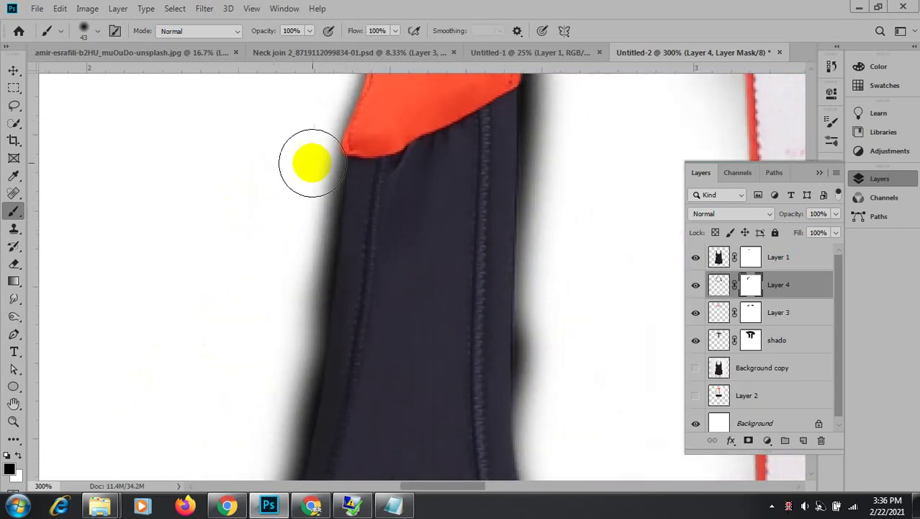
mouse_move(314, 97)
mouse_down()
mouse_move(265, 243)
mouse_move(292, 158)
mouse_move(294, 179)
mouse_up()
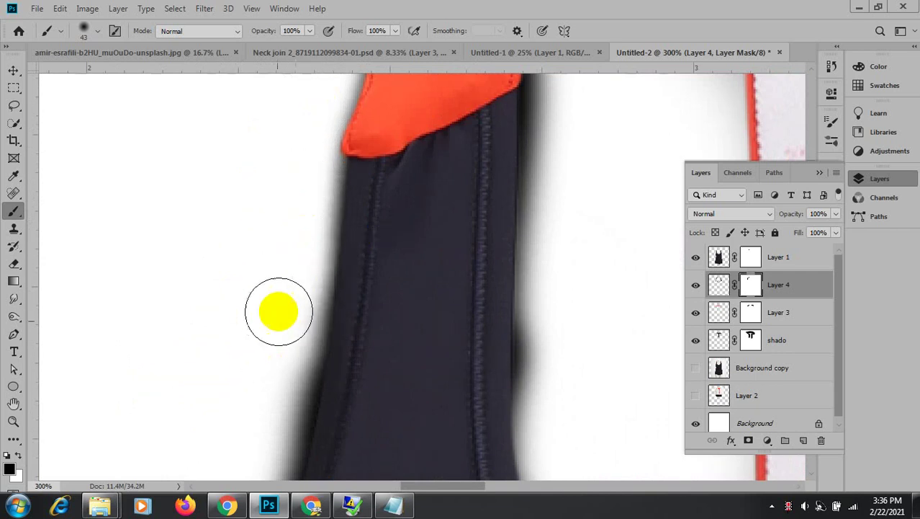
drag(308, 379, 378, 193)
mouse_move(267, 201)
mouse_down()
mouse_move(282, 158)
mouse_move(299, 156)
mouse_move(263, 239)
mouse_move(284, 183)
mouse_move(238, 339)
mouse_move(242, 310)
mouse_move(269, 272)
mouse_move(413, 370)
mouse_move(402, 340)
mouse_move(483, 143)
mouse_move(299, 166)
mouse_move(367, 113)
mouse_up()
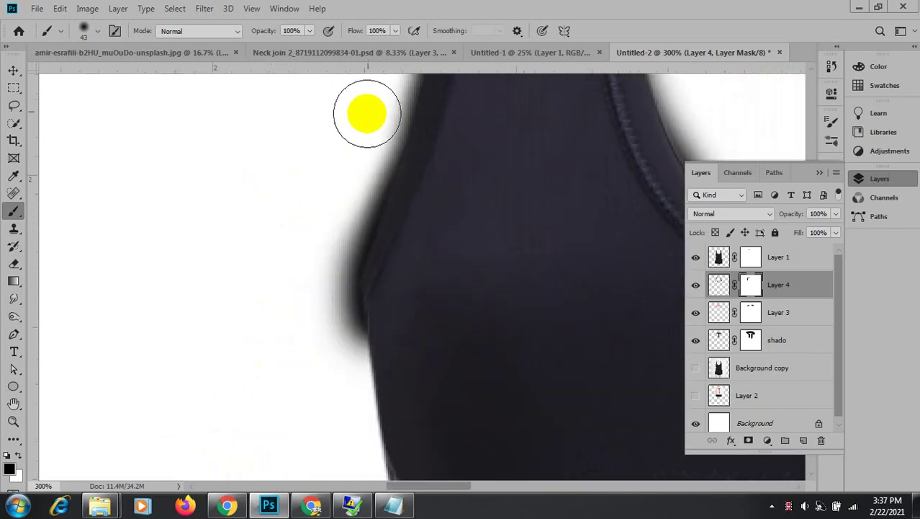
mouse_move(383, 81)
mouse_down()
mouse_move(350, 124)
mouse_move(309, 219)
mouse_move(334, 194)
mouse_move(285, 270)
mouse_move(308, 249)
mouse_move(330, 375)
mouse_move(320, 387)
mouse_move(307, 372)
mouse_move(354, 187)
mouse_move(238, 366)
mouse_up()
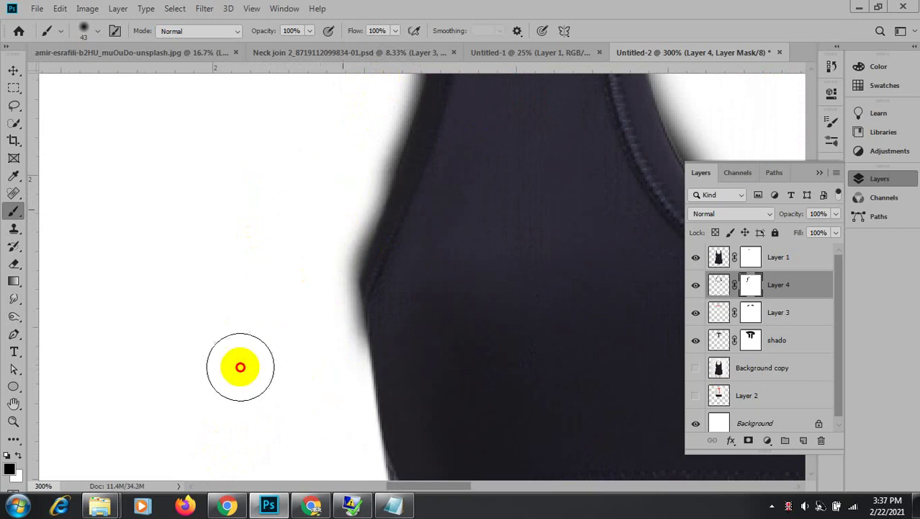
mouse_move(414, 266)
mouse_down()
mouse_move(337, 452)
mouse_move(378, 354)
mouse_up()
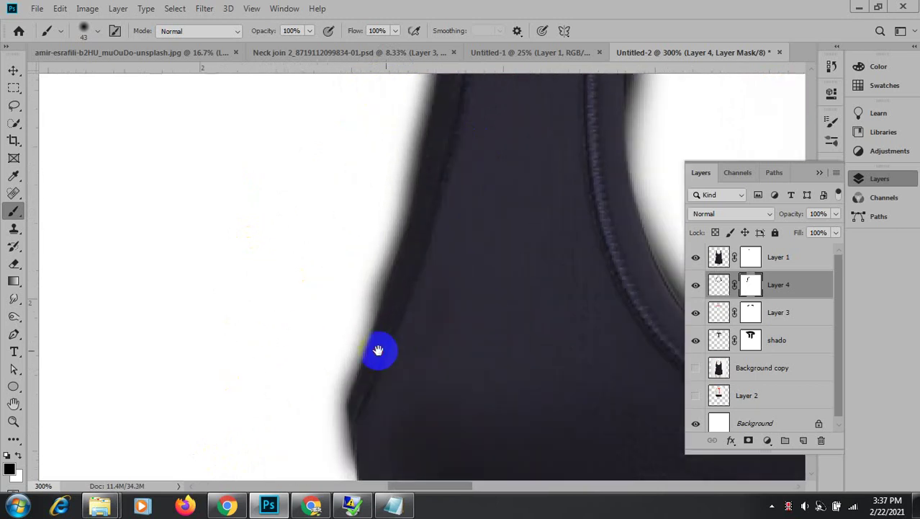
mouse_move(236, 283)
mouse_down()
mouse_move(374, 253)
mouse_move(333, 289)
mouse_move(345, 285)
mouse_move(387, 147)
mouse_move(360, 206)
mouse_move(410, 178)
mouse_move(339, 312)
mouse_move(372, 183)
mouse_up()
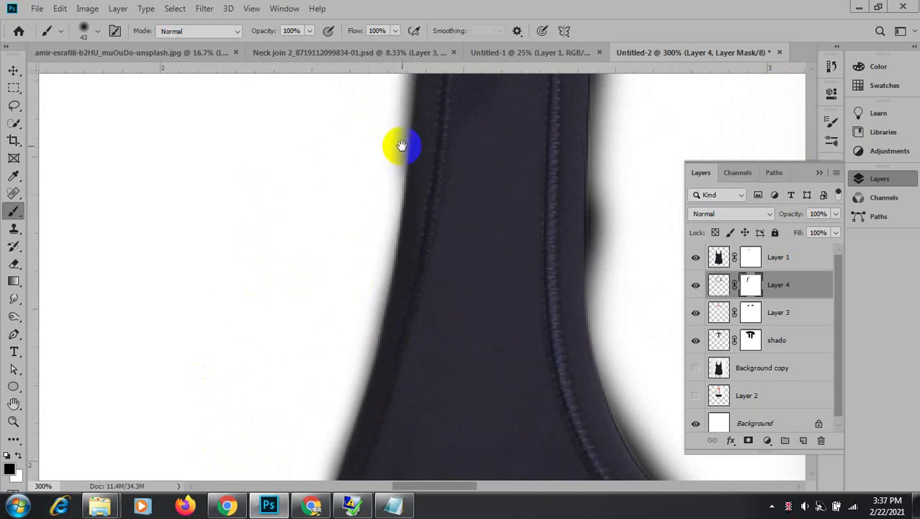
drag(402, 146, 415, 271)
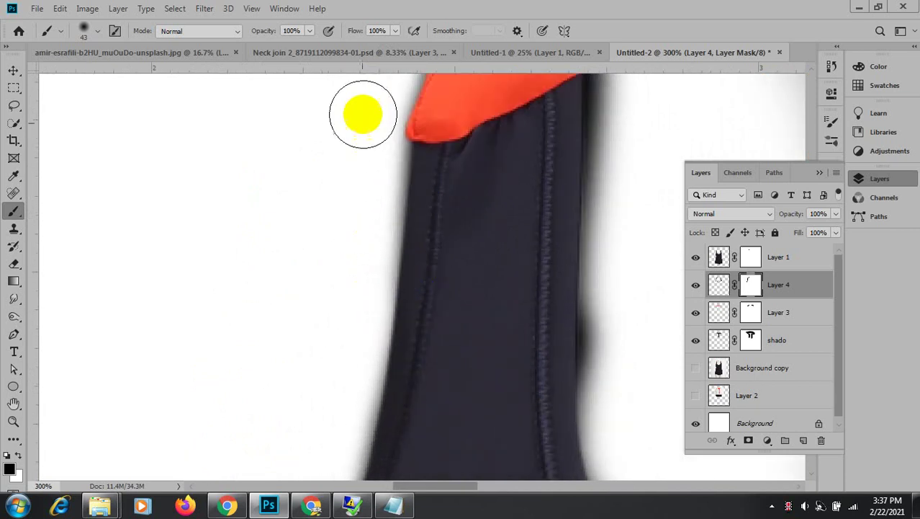
mouse_move(452, 248)
mouse_down()
mouse_move(282, 371)
mouse_move(342, 412)
mouse_up()
Thin the Layer 4 shadow along the left strap's inner edge by painting black on the layer mask.
mouse_move(502, 144)
mouse_down()
mouse_move(522, 99)
mouse_move(485, 192)
mouse_move(497, 213)
mouse_up()
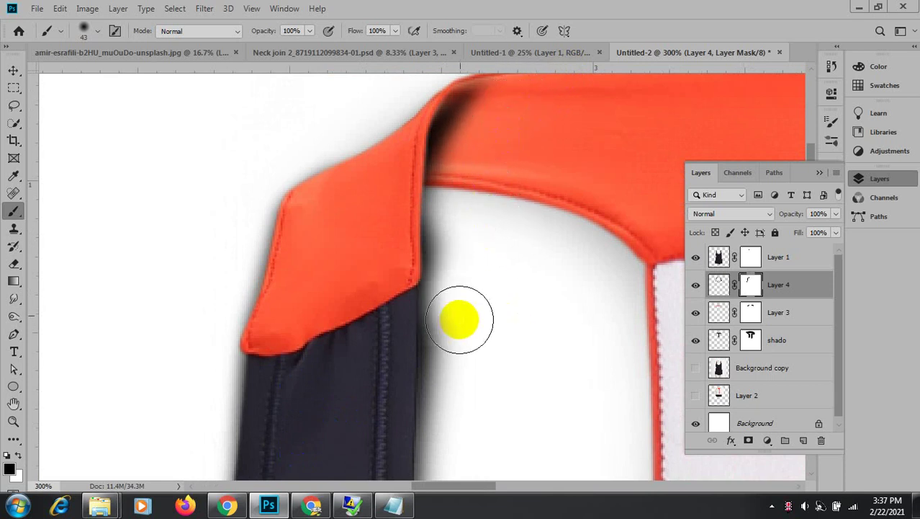
click(475, 212)
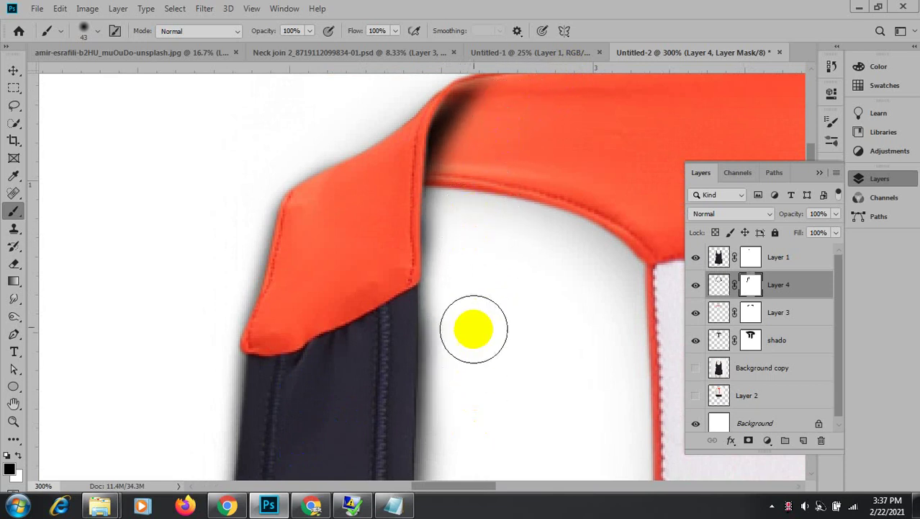
click(466, 302)
mouse_move(503, 397)
mouse_down()
mouse_move(502, 224)
mouse_move(458, 352)
mouse_move(456, 396)
mouse_up()
mouse_move(486, 361)
mouse_down()
mouse_move(488, 241)
mouse_move(456, 257)
mouse_move(496, 386)
mouse_move(441, 222)
mouse_up()
mouse_move(422, 254)
mouse_down()
mouse_move(438, 318)
mouse_move(516, 391)
mouse_move(507, 368)
mouse_move(369, 216)
mouse_move(389, 251)
mouse_up()
Mask away the excess Layer 4 shadow along the neckline's lower curve and across the base of the centre strap.
drag(468, 304, 377, 330)
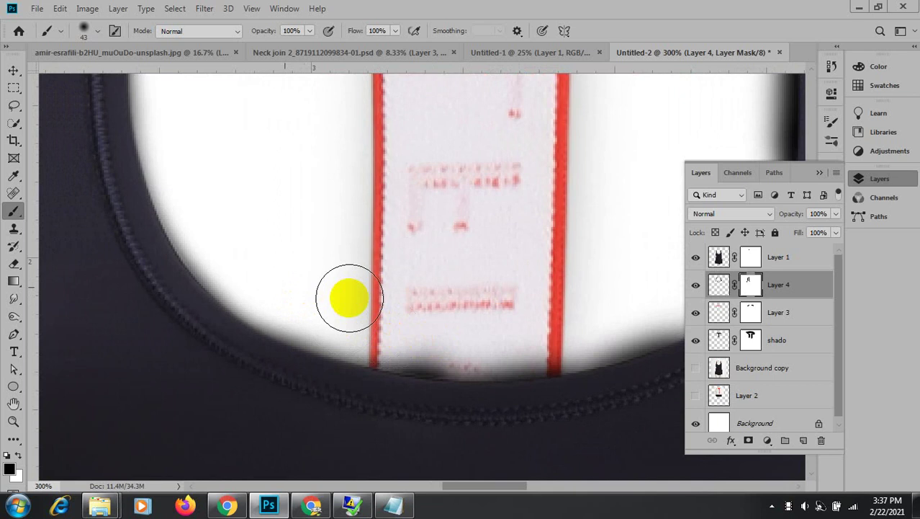
drag(290, 294, 422, 310)
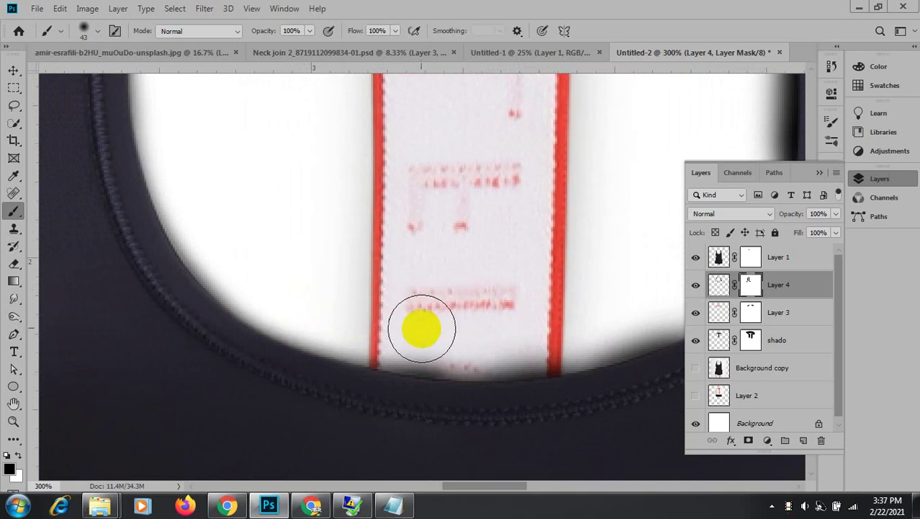
drag(519, 298, 328, 273)
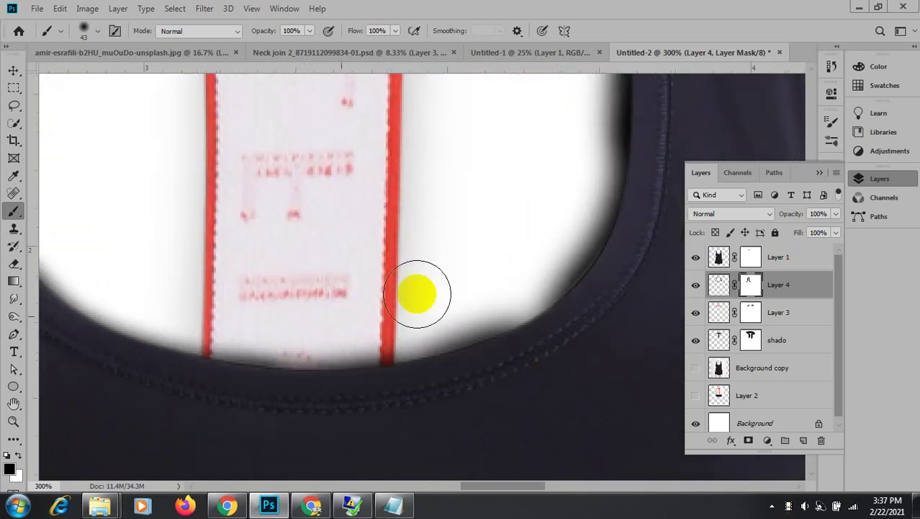
Paint black on the Layer 4 mask to reduce the shadow inside the neckline opening and along the right strap's inner edge.
drag(353, 291, 380, 306)
click(427, 310)
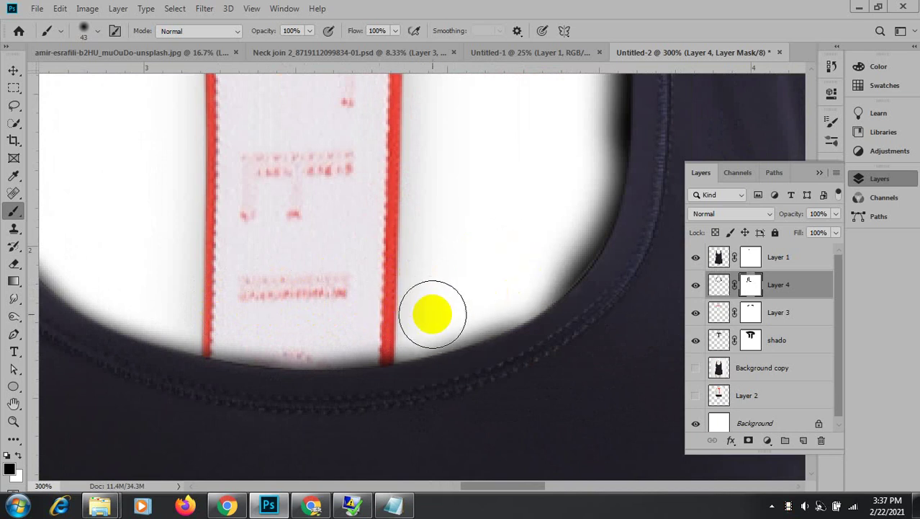
click(497, 278)
mouse_move(537, 226)
mouse_down()
mouse_move(438, 306)
mouse_move(447, 304)
mouse_up()
mouse_move(433, 337)
mouse_down()
mouse_move(427, 370)
mouse_move(452, 309)
mouse_move(456, 231)
mouse_move(448, 318)
mouse_move(455, 169)
mouse_move(445, 211)
mouse_move(479, 314)
mouse_move(472, 147)
mouse_up()
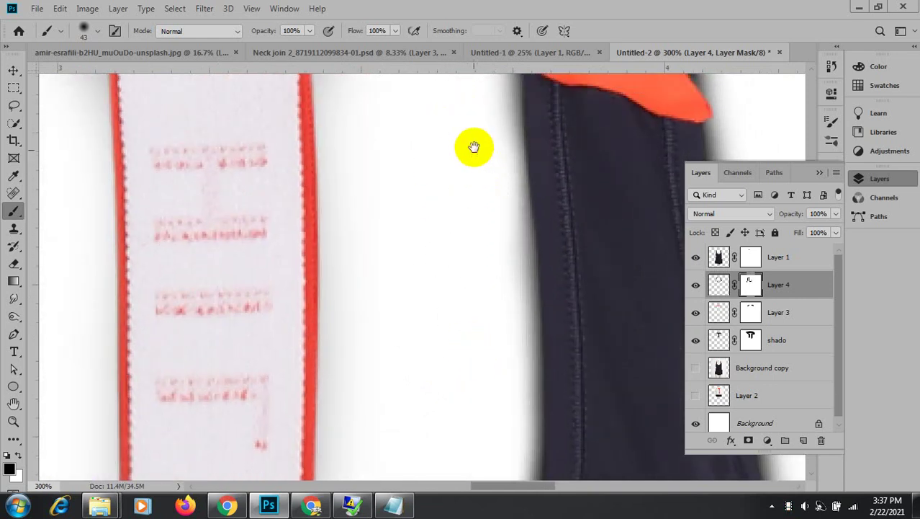
scroll(464, 252, up, 5)
mouse_move(456, 361)
mouse_down()
mouse_move(470, 269)
mouse_move(472, 329)
mouse_move(450, 205)
mouse_up()
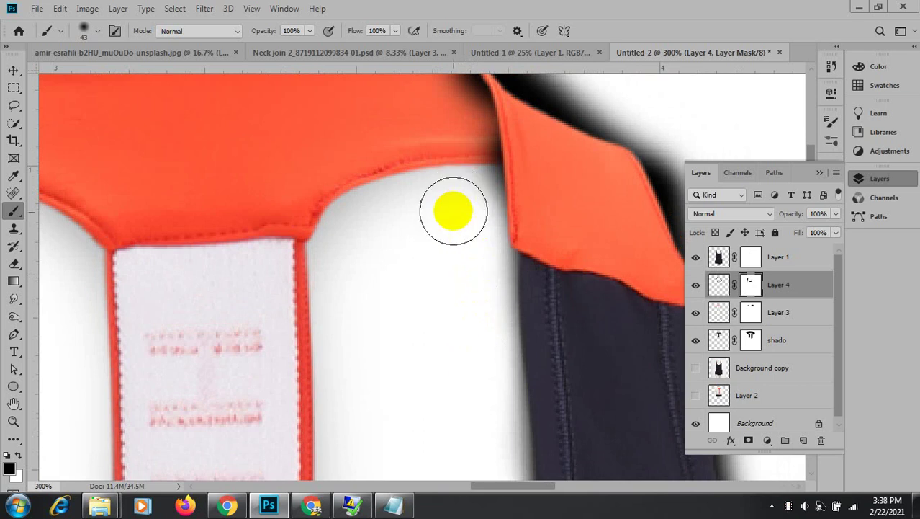
scroll(432, 259, up, 3)
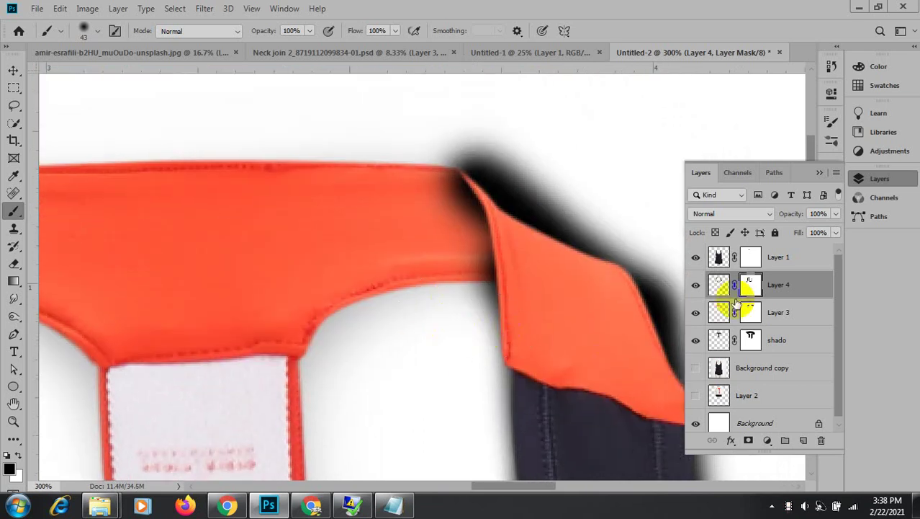
Try to mask out Layer 4's shadow on the orange neckband beside the right strap fold, and undo the strokes.
click(720, 285)
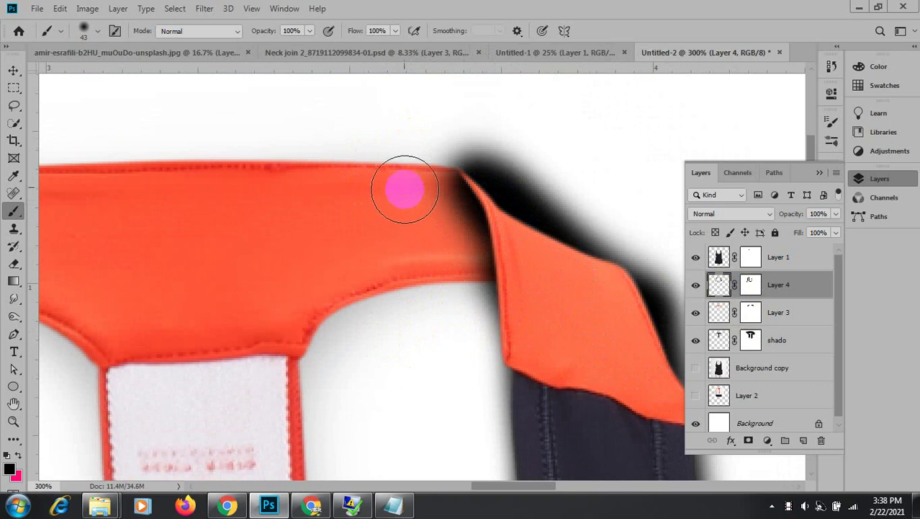
click(751, 286)
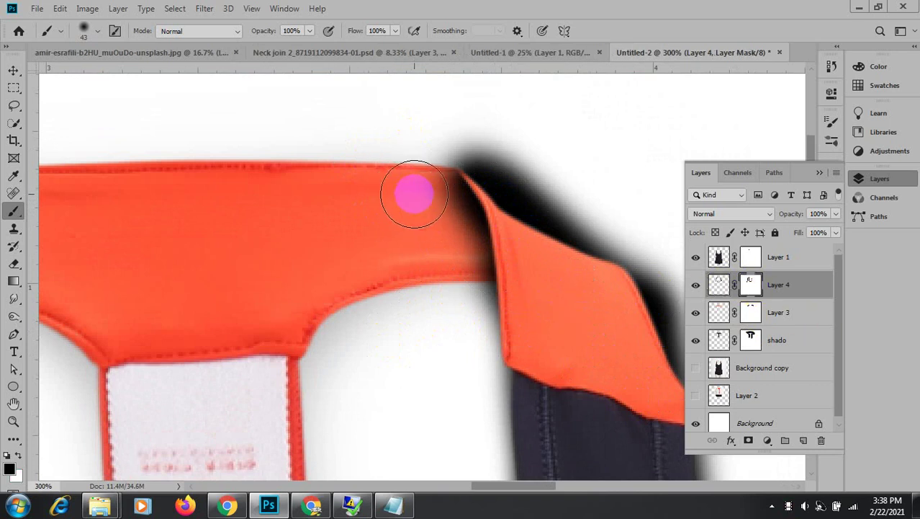
drag(414, 193, 468, 287)
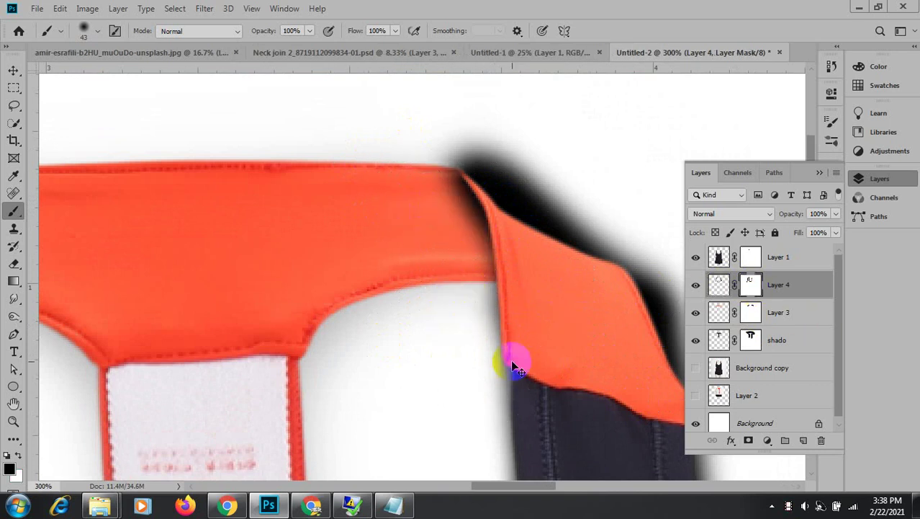
key(ctrl+z)
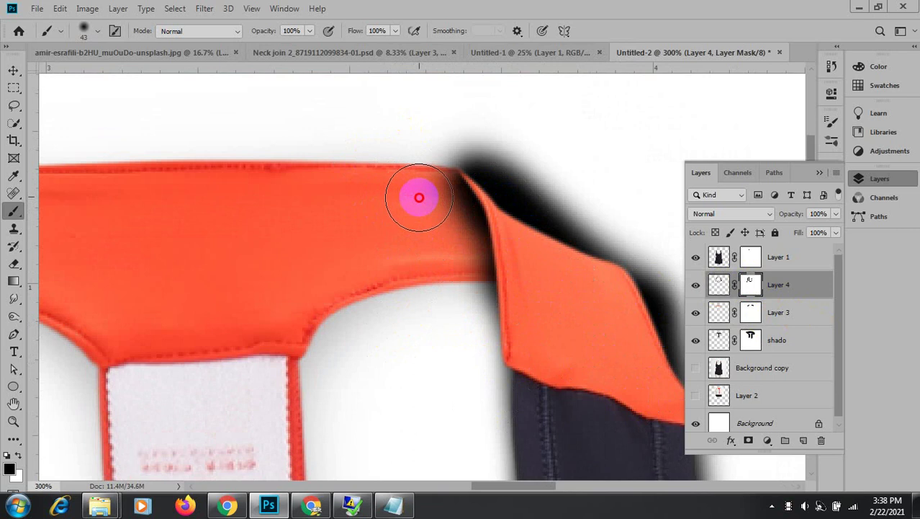
mouse_move(425, 220)
mouse_down()
mouse_move(448, 273)
mouse_move(425, 292)
mouse_up()
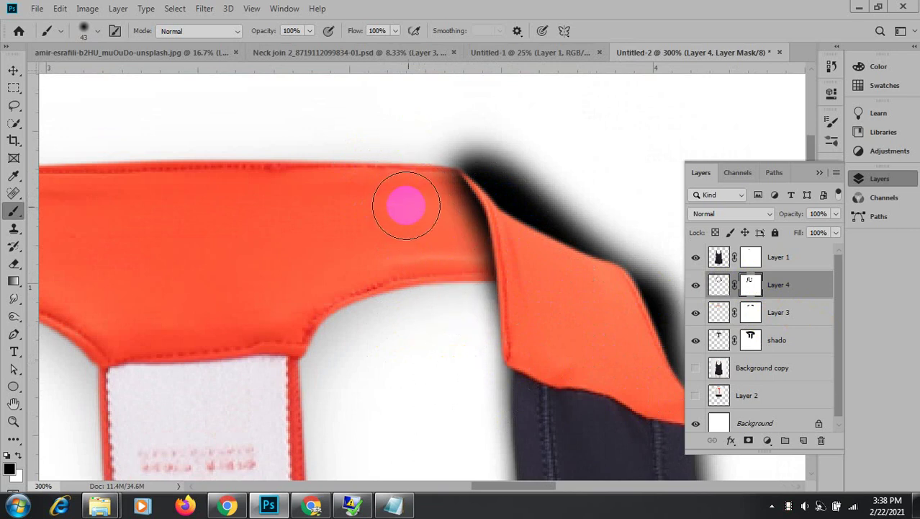
Paint on the Layer 4 mask to trim the dark shadow outside the orange section of the right strap.
mouse_move(406, 206)
mouse_down()
mouse_move(465, 122)
mouse_move(503, 158)
mouse_move(480, 149)
mouse_move(457, 125)
mouse_move(555, 201)
mouse_move(488, 136)
mouse_move(400, 114)
mouse_move(542, 132)
mouse_move(522, 163)
mouse_move(476, 141)
mouse_move(626, 227)
mouse_move(482, 161)
mouse_move(561, 209)
mouse_move(661, 268)
mouse_up()
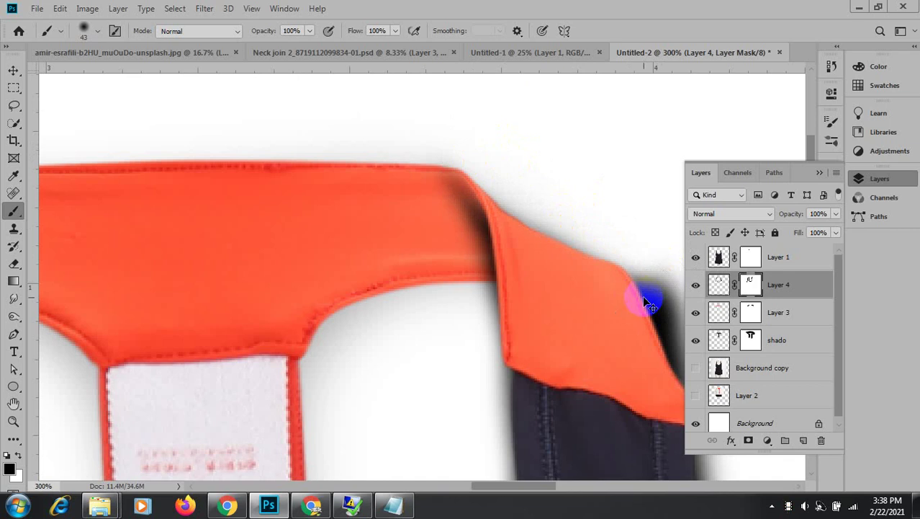
key(ctrl+z)
key(ctrl+shift+z)
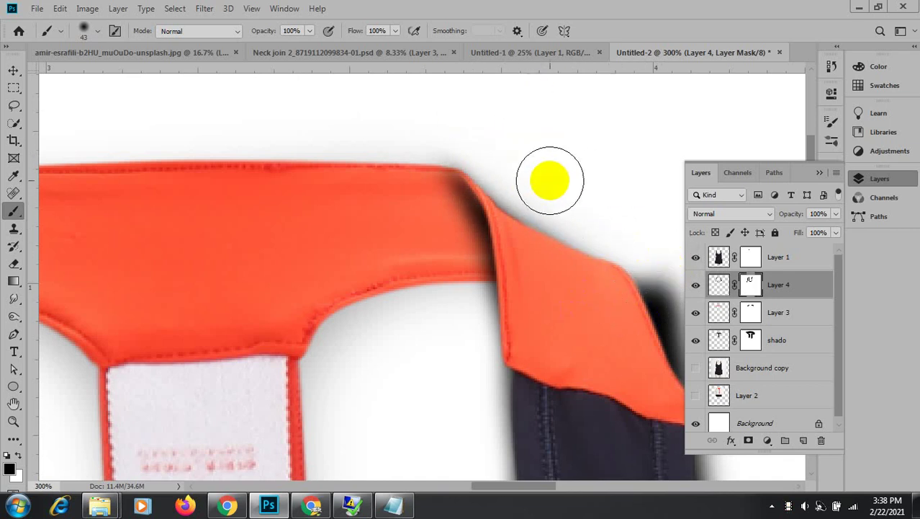
drag(621, 308, 457, 318)
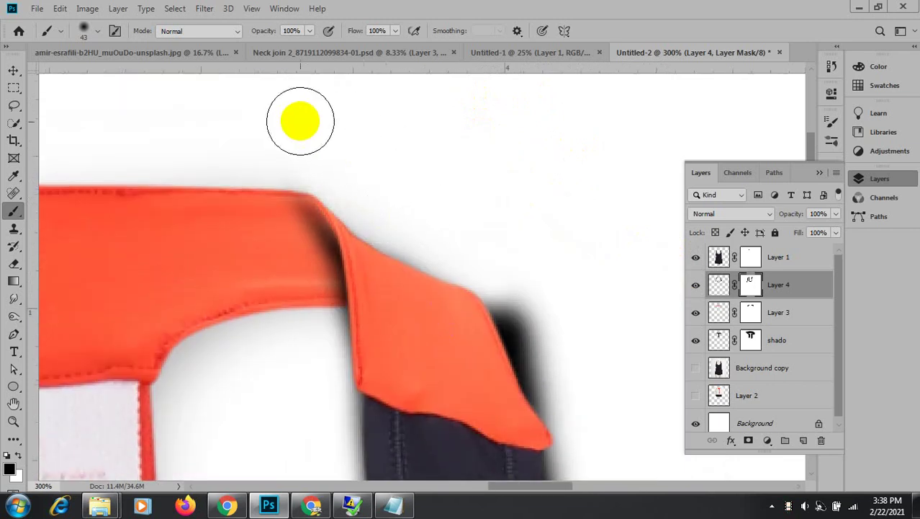
click(300, 160)
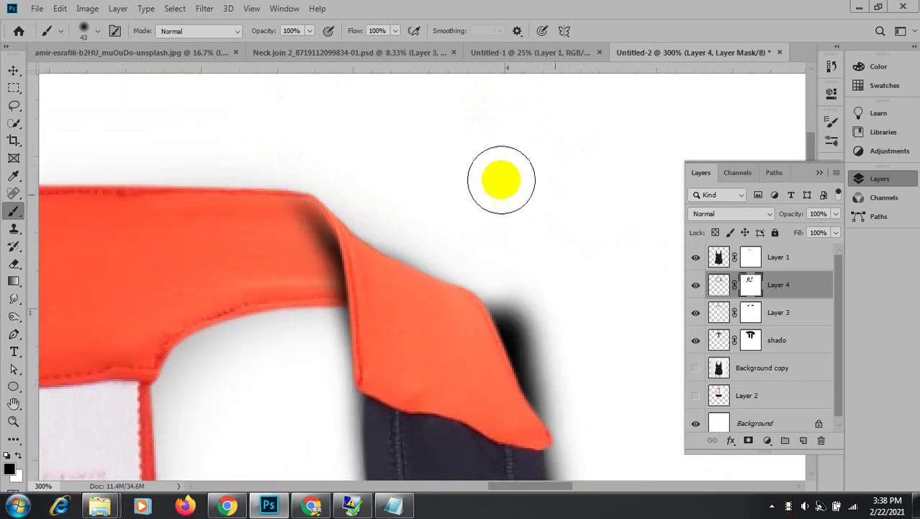
drag(526, 277, 570, 360)
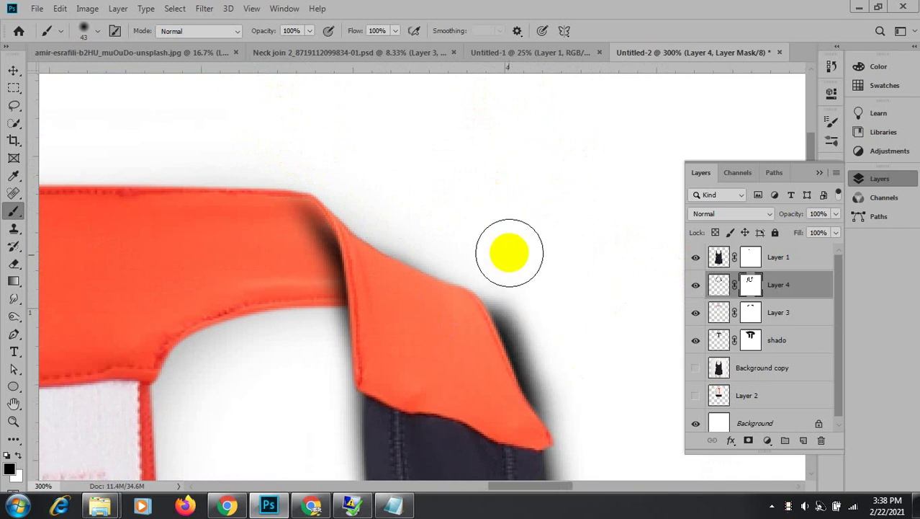
drag(508, 253, 536, 285)
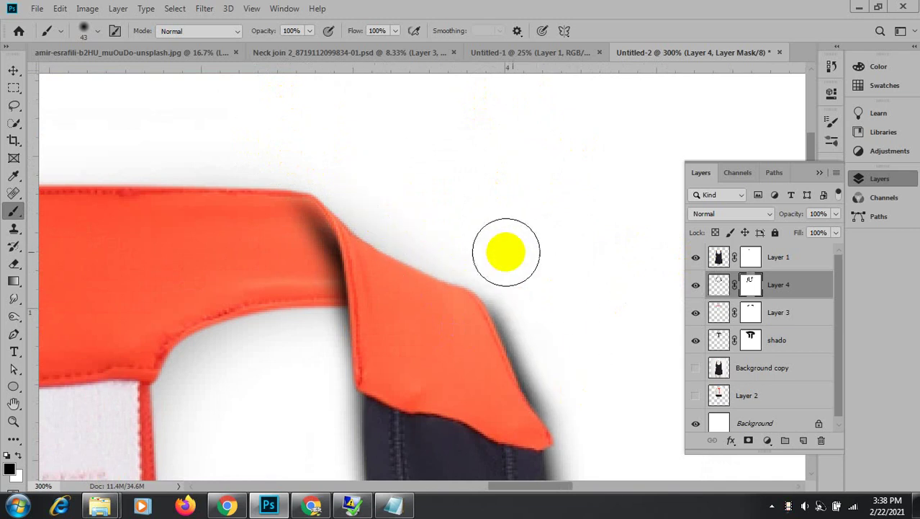
Reduce the shadow along the navy right strap's outer edge down to the armhole by painting on the Layer 4 mask.
drag(601, 308, 468, 171)
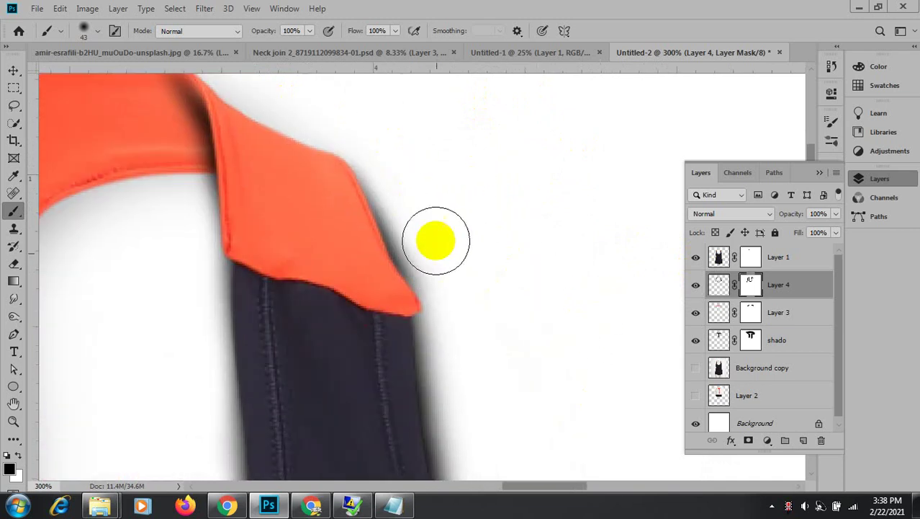
click(445, 251)
drag(483, 354, 437, 166)
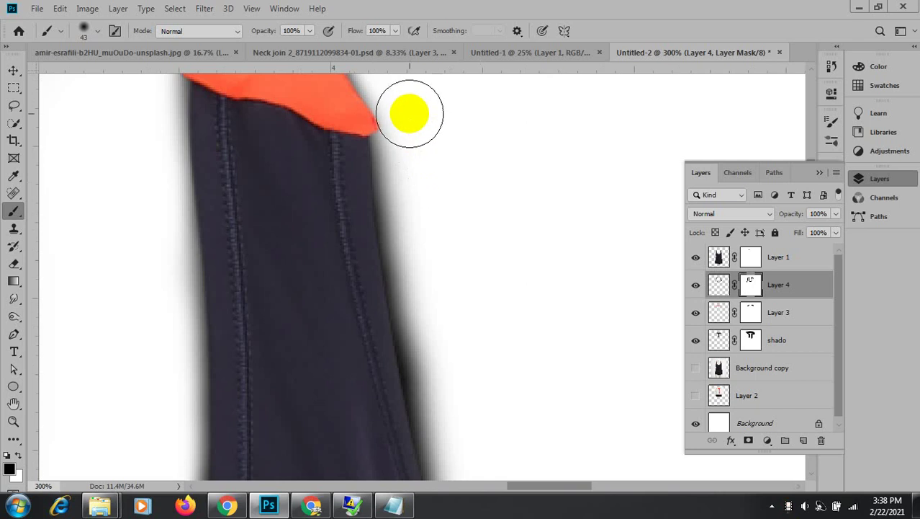
click(424, 214)
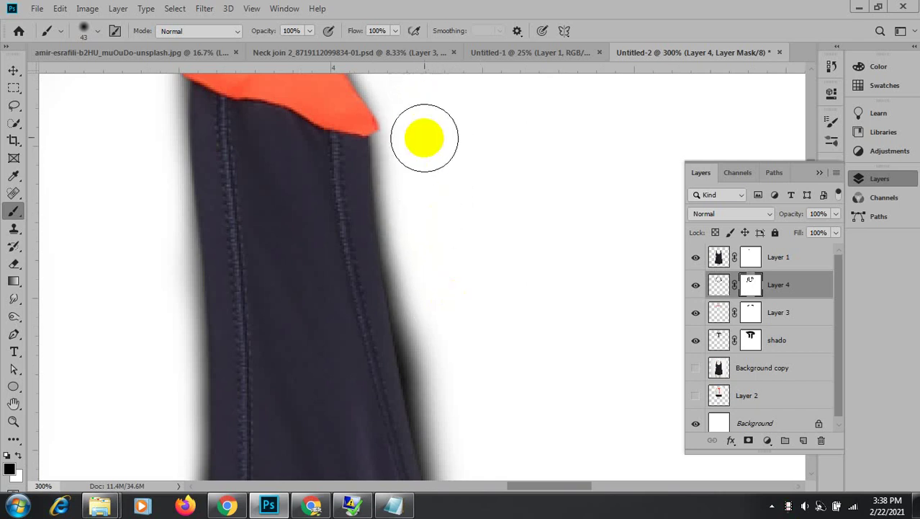
drag(432, 233, 438, 318)
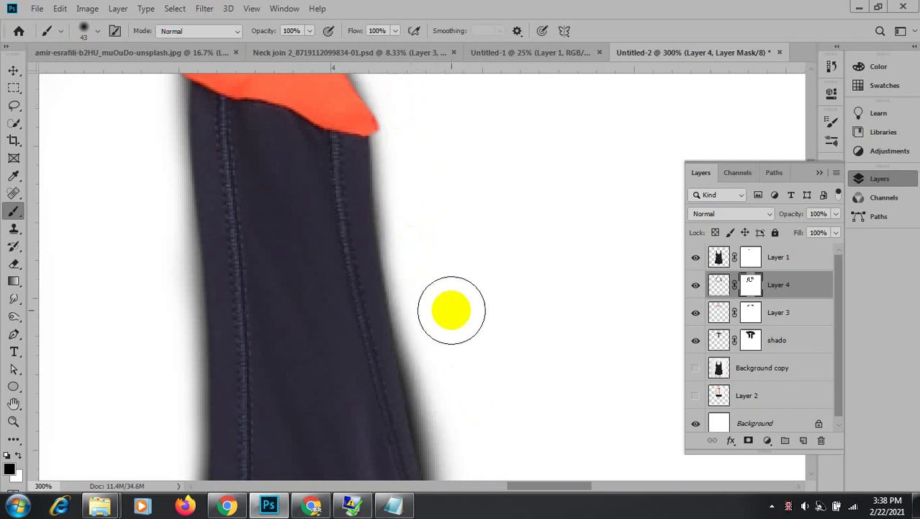
drag(487, 360, 462, 191)
mouse_move(417, 142)
mouse_down()
mouse_move(403, 136)
mouse_move(443, 266)
mouse_up()
drag(496, 370, 456, 164)
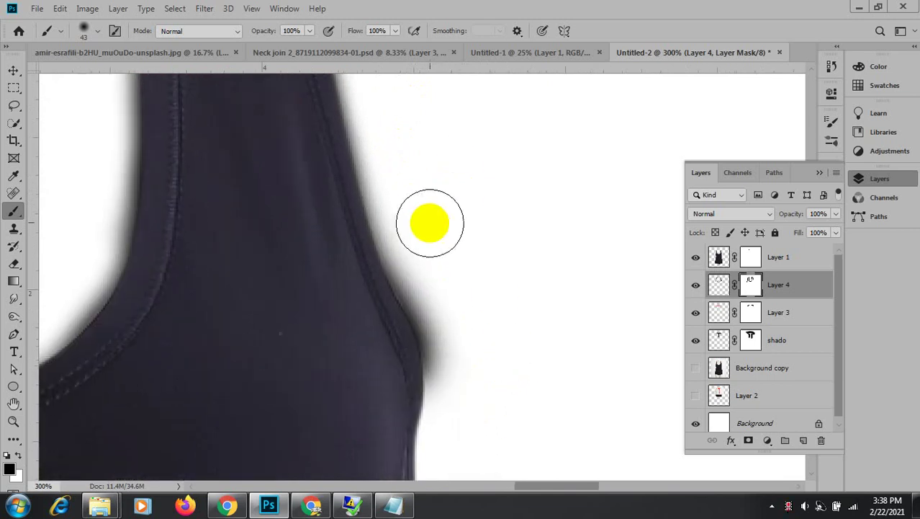
drag(480, 231, 489, 413)
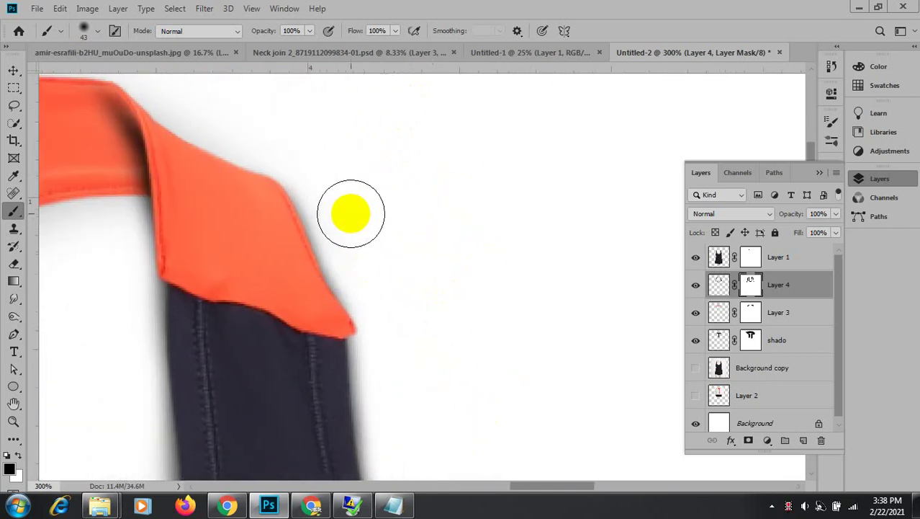
Paint on the Layer 4 mask to thin the shadow along the left strap's outer edge from neckband to armhole.
mouse_move(372, 261)
mouse_down()
mouse_move(537, 268)
mouse_move(295, 275)
mouse_move(364, 293)
mouse_move(273, 312)
mouse_up()
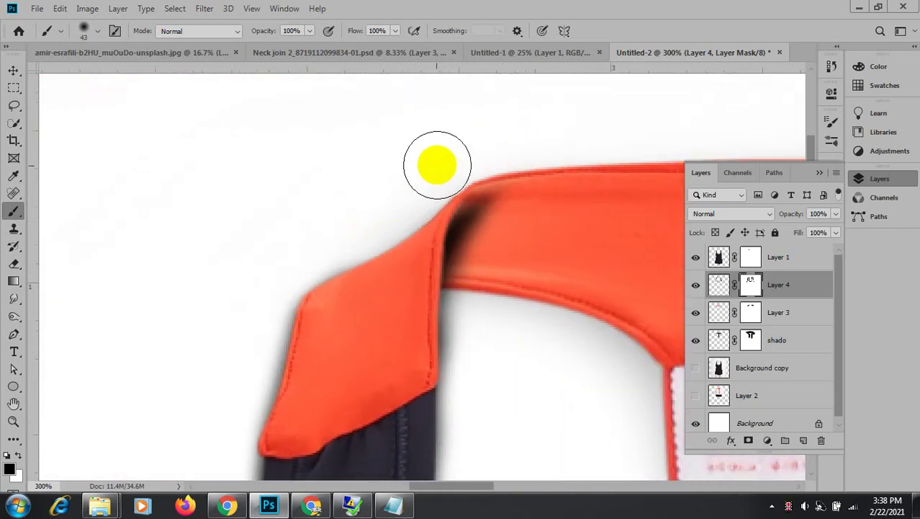
click(334, 242)
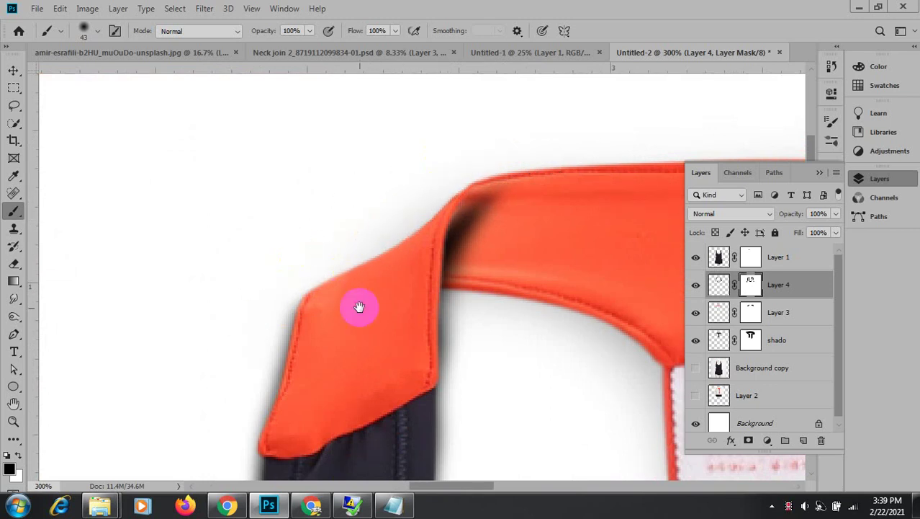
drag(359, 306, 459, 148)
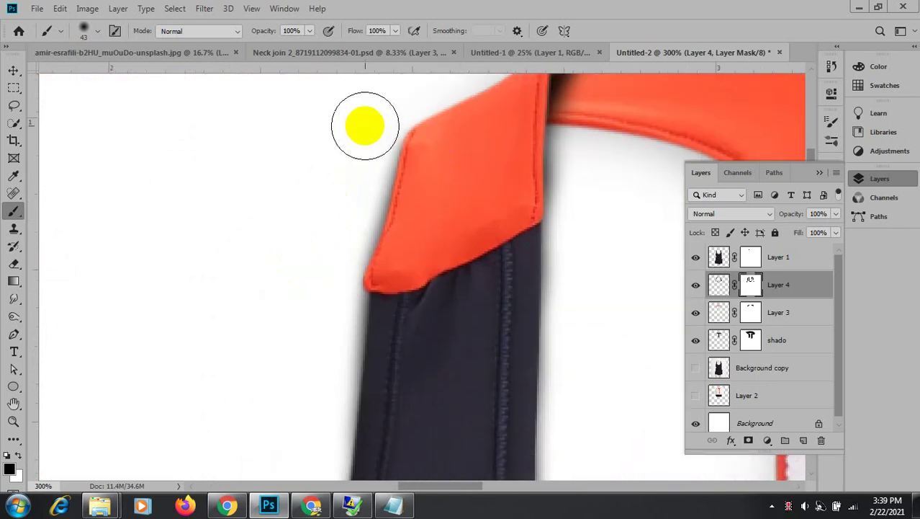
drag(404, 282, 464, 138)
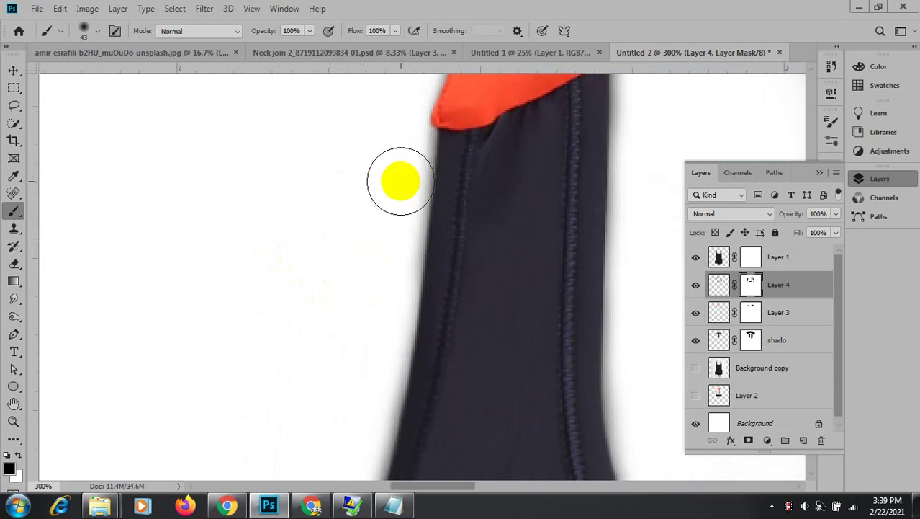
drag(450, 333, 500, 87)
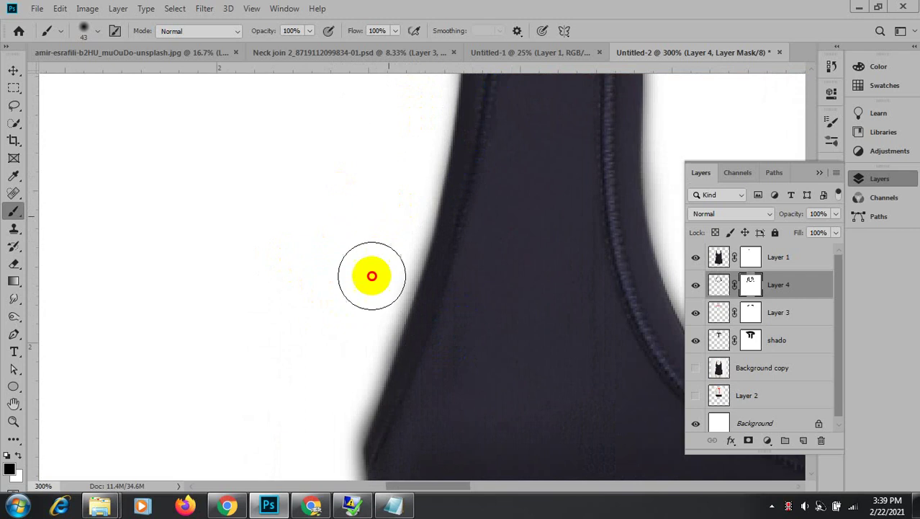
drag(442, 371, 450, 224)
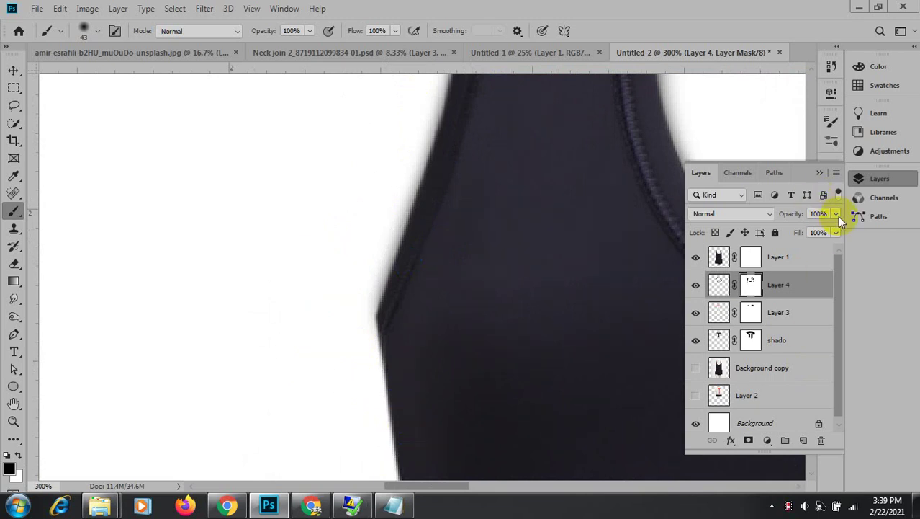
Try lowering Layer 4's opacity to 72% and restore it to 100%.
drag(836, 214, 817, 229)
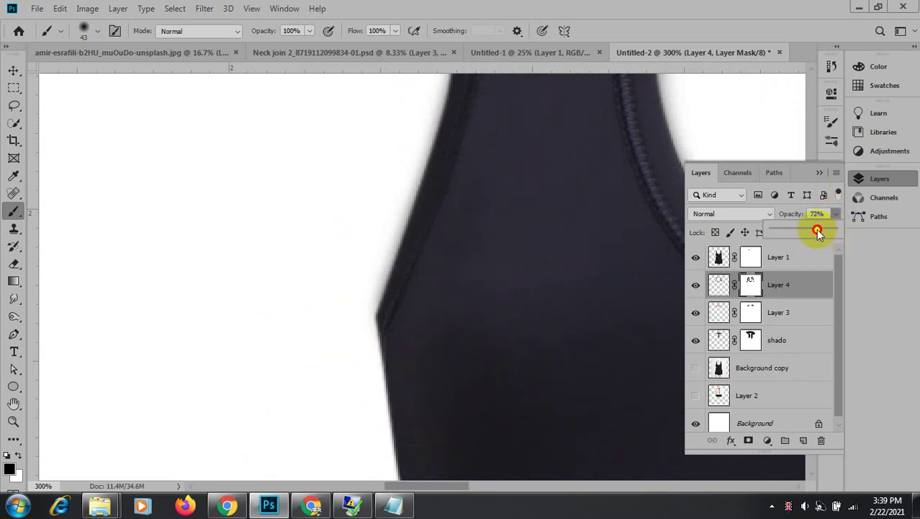
click(839, 218)
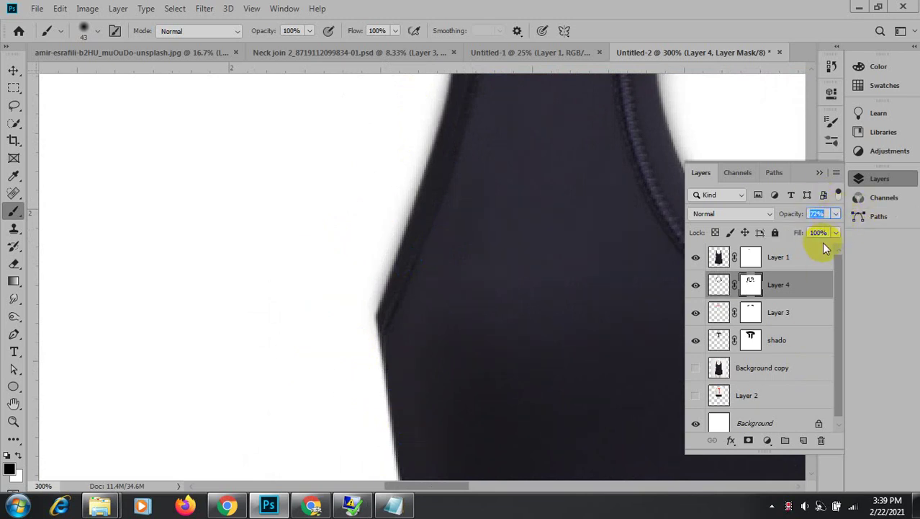
text(100)
key(Return)
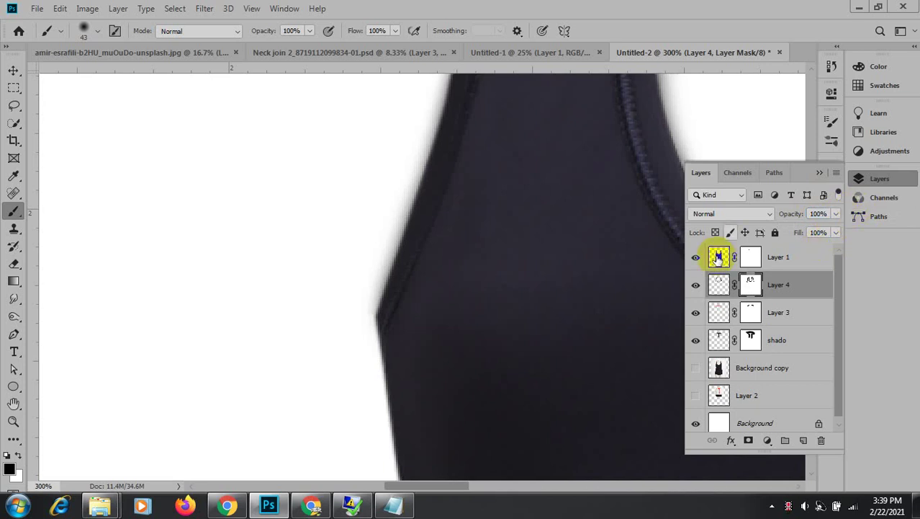
Set Layer 4's opacity to 59% and its fill to 65%, and switch to the Move tool.
click(719, 286)
click(835, 215)
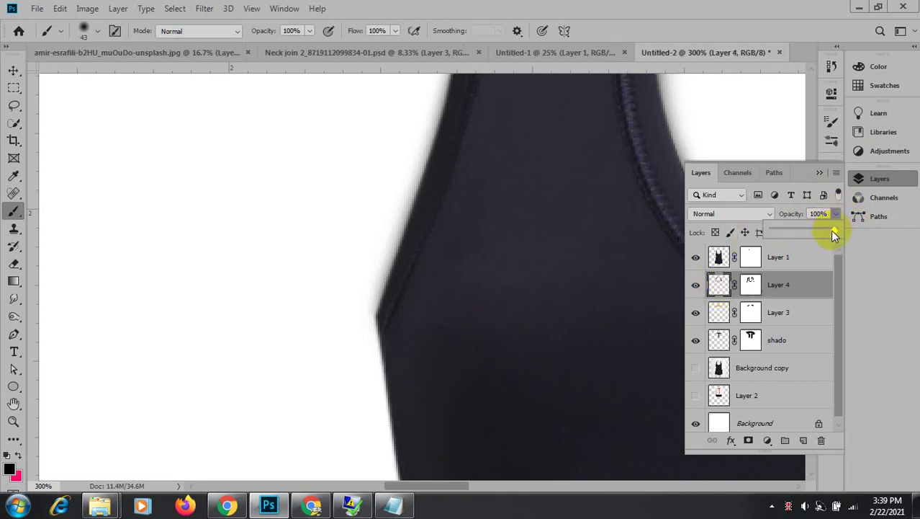
drag(830, 230, 807, 233)
click(837, 215)
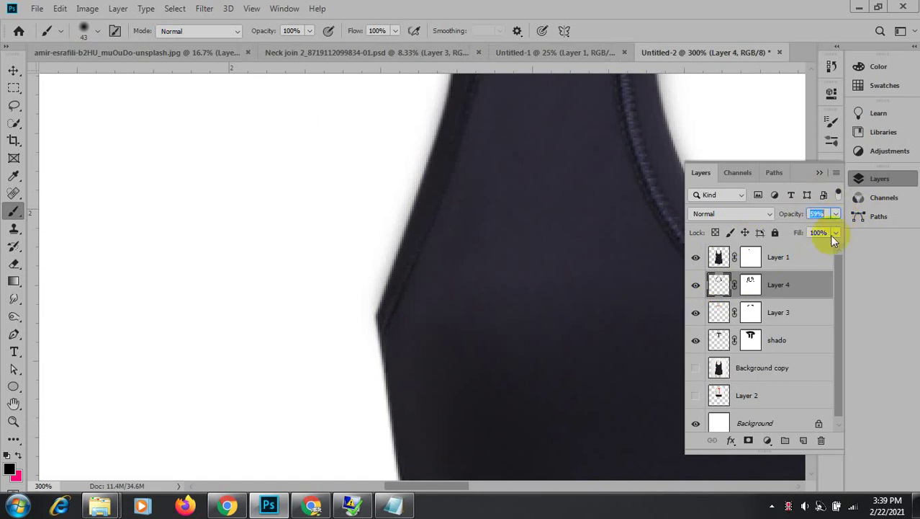
click(836, 232)
drag(831, 248, 812, 247)
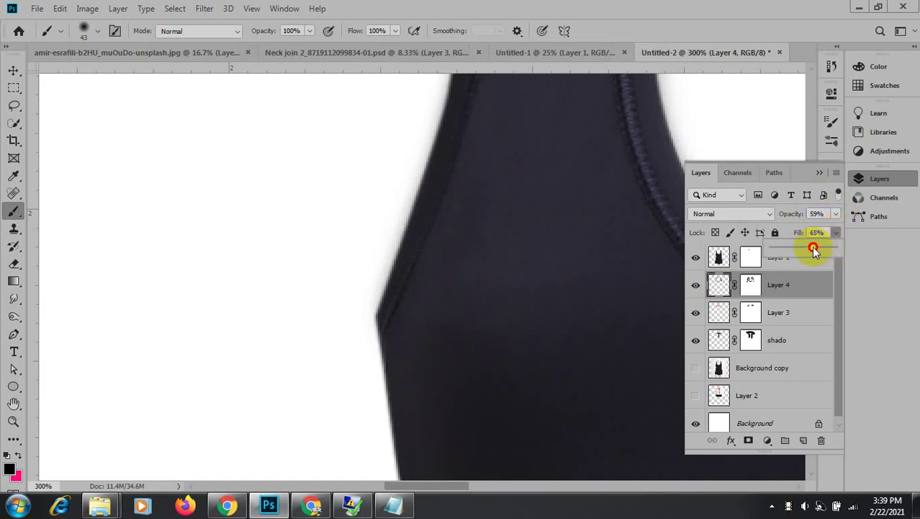
click(13, 72)
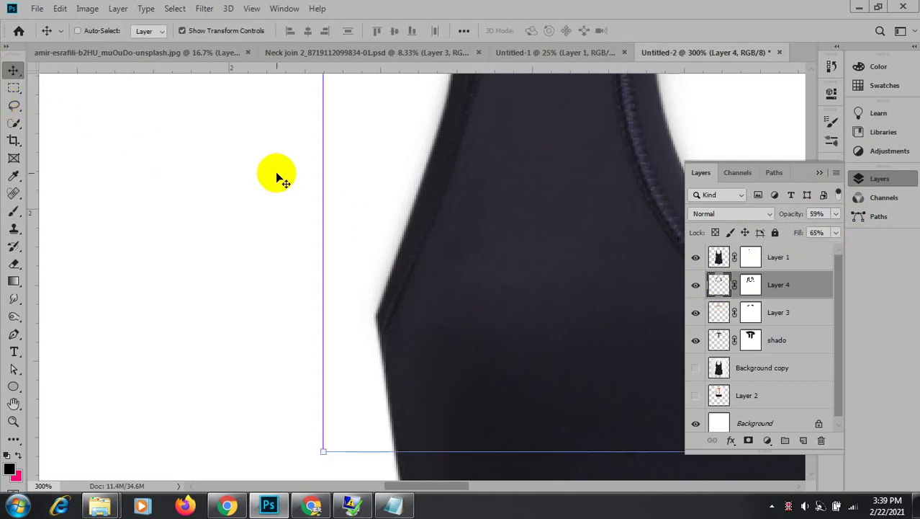
key(ctrl+minus)
key(ctrl+minus)
key(ctrl+minus)
key(ctrl+minus)
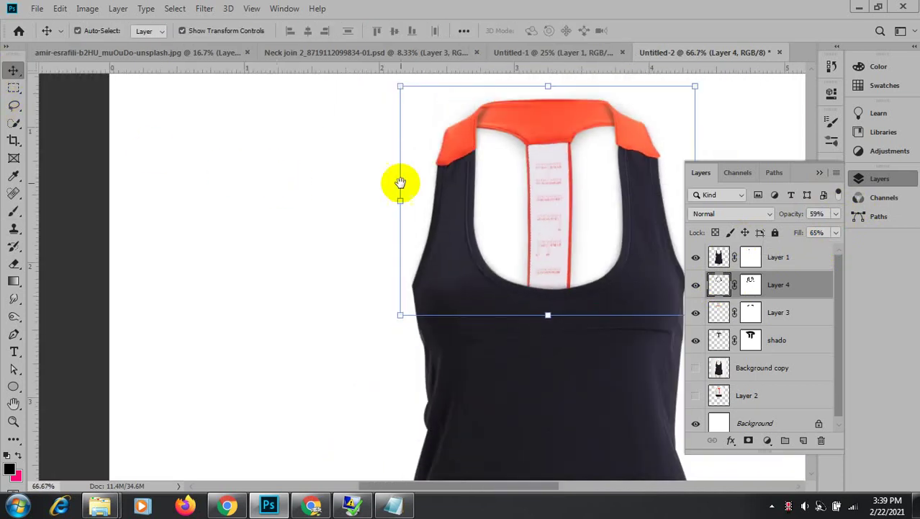
Set the shado layer's opacity to 39%, reduce its fill, and deselect the layer.
key(ctrl+plus)
click(762, 312)
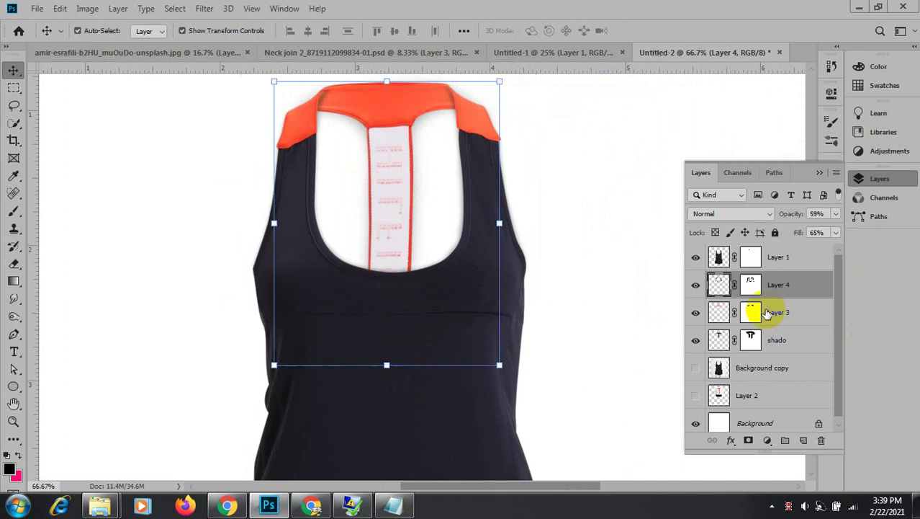
click(772, 342)
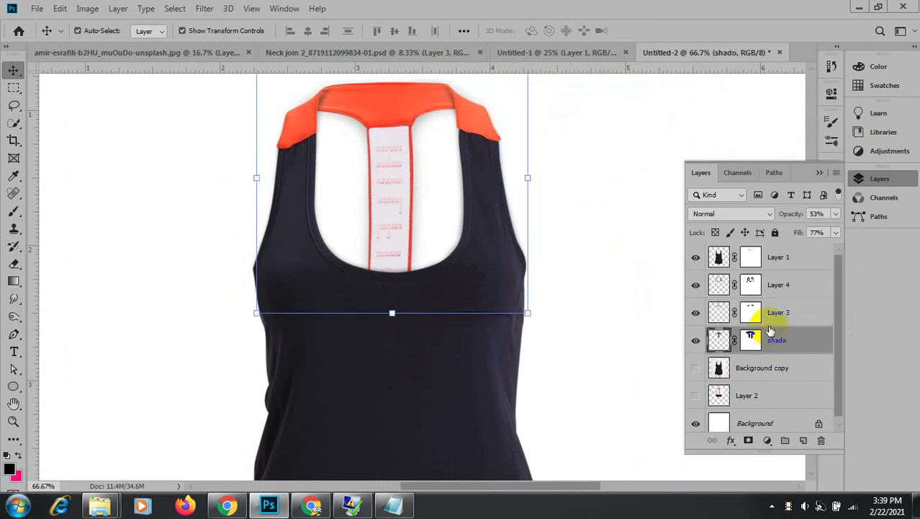
click(836, 214)
drag(807, 236, 796, 232)
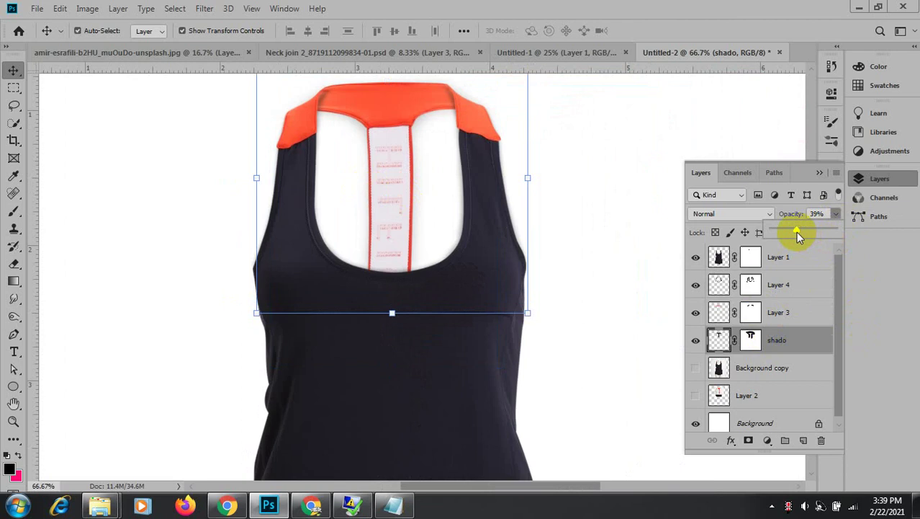
click(834, 214)
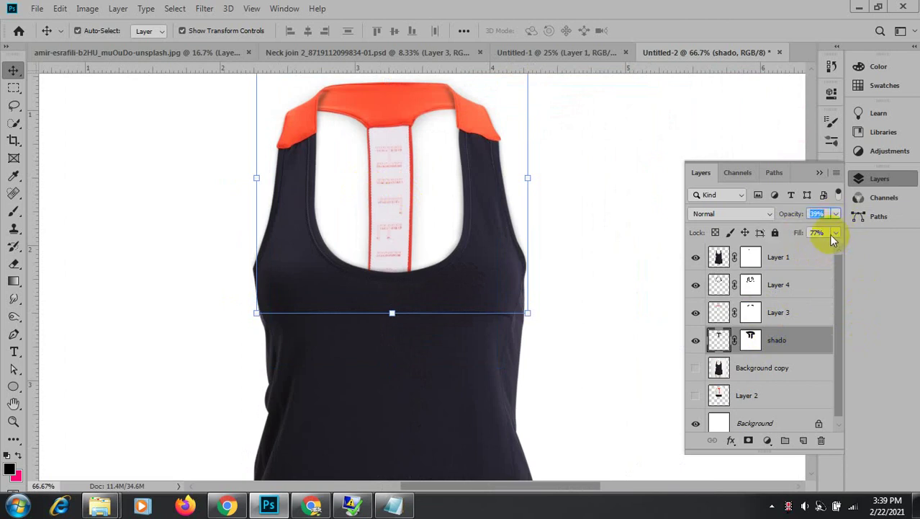
click(836, 233)
drag(819, 249, 807, 249)
click(623, 194)
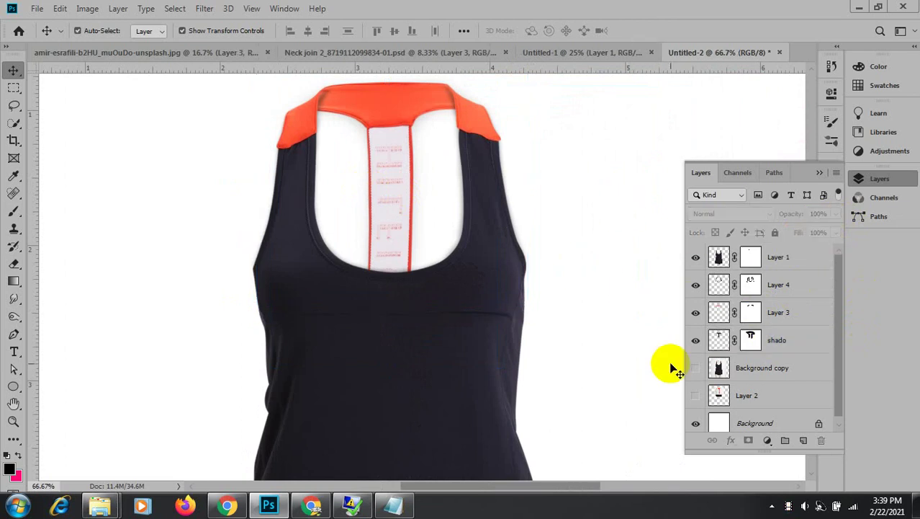
scroll(688, 361, down, 1)
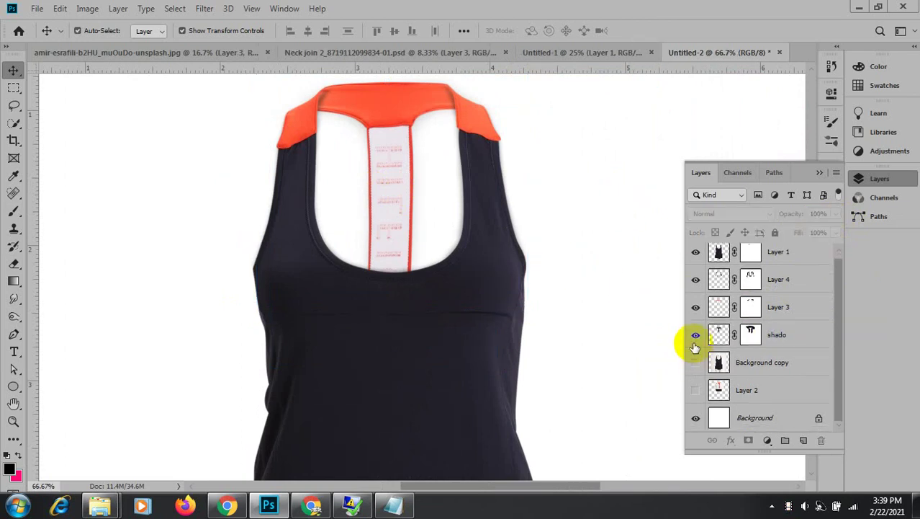
key(ctrl+minus)
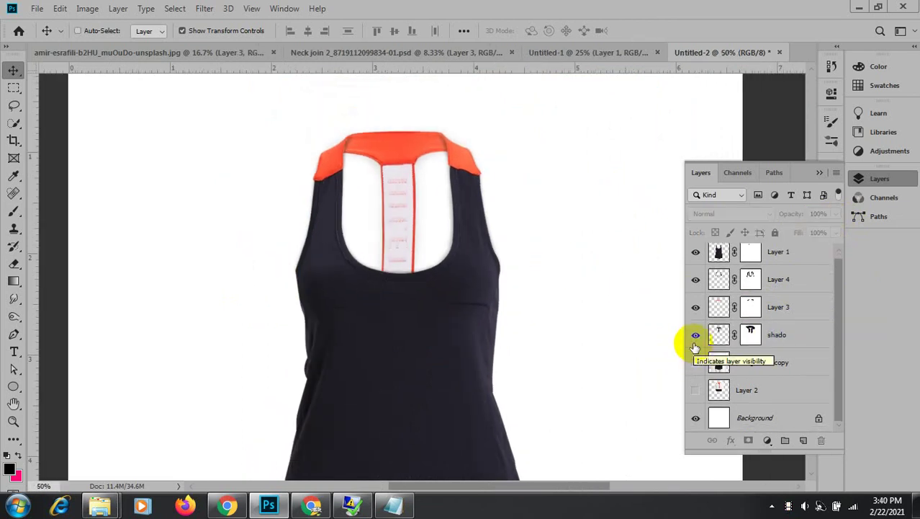
key(ctrl+minus)
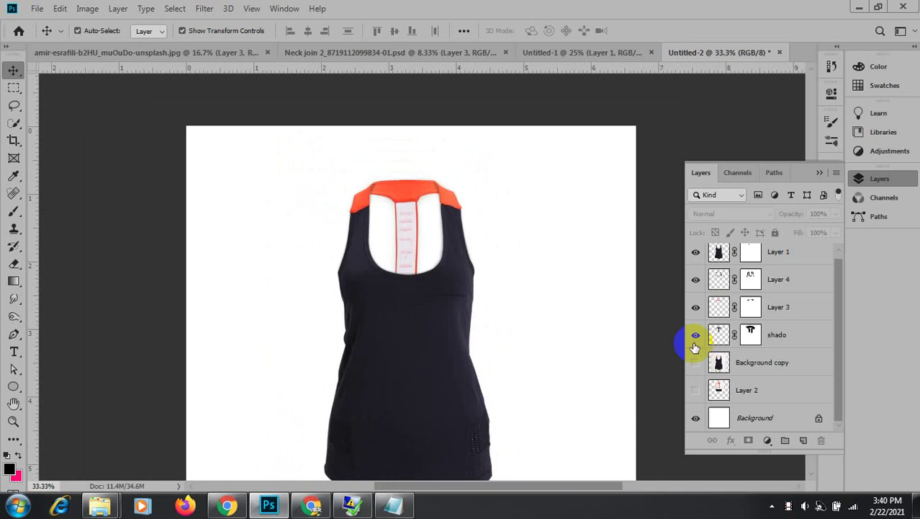
drag(374, 385, 384, 334)
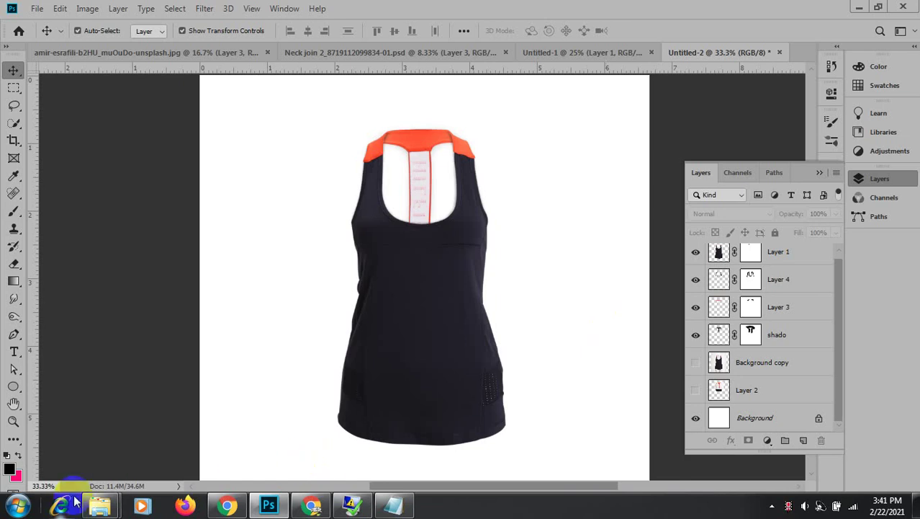
Switch to the Hasib folder in Windows Explorer, check its New folder, and preview the untitled-267 shoe image.
mouse_move(98, 510)
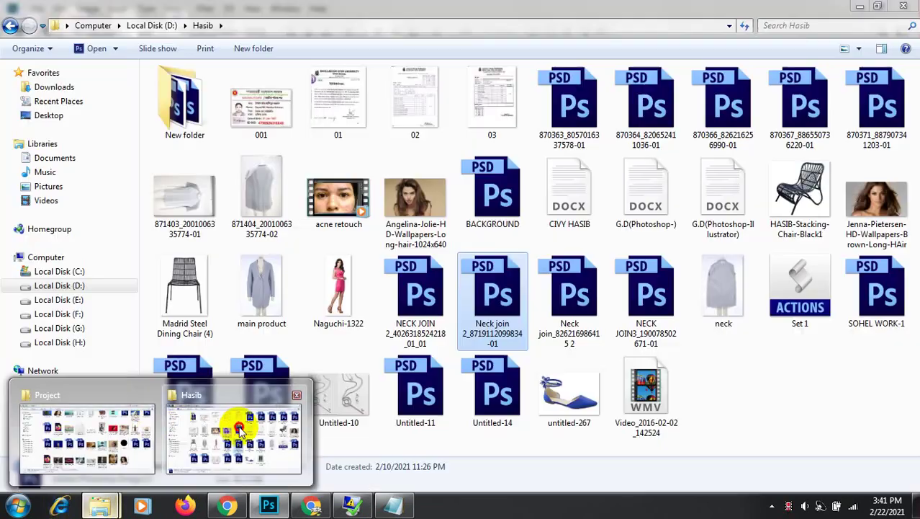
click(239, 428)
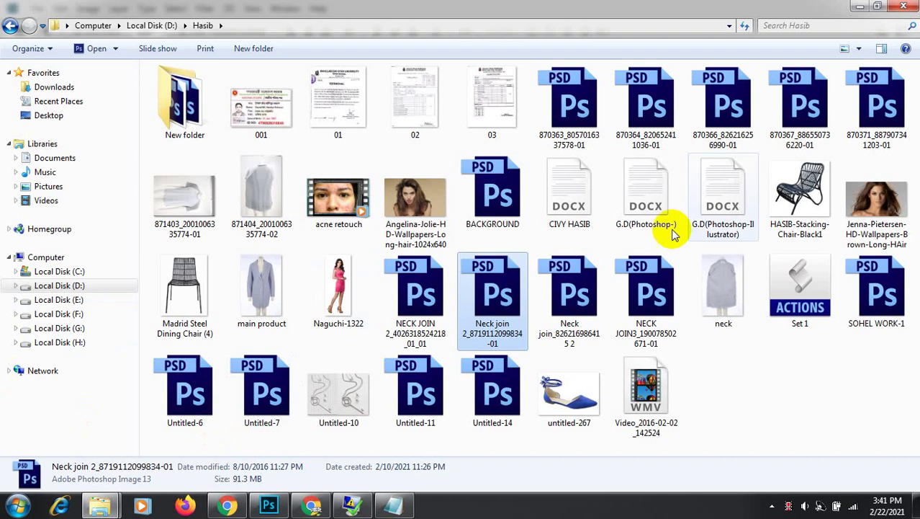
double_click(195, 97)
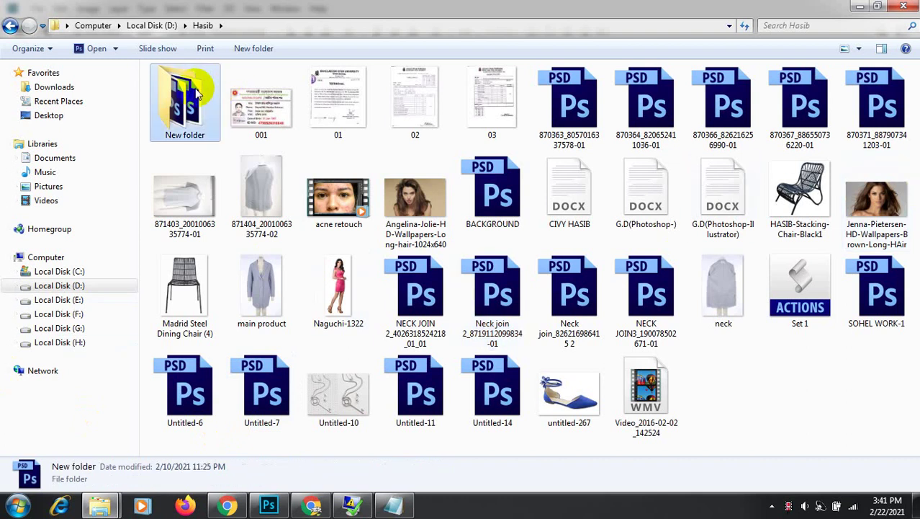
click(10, 26)
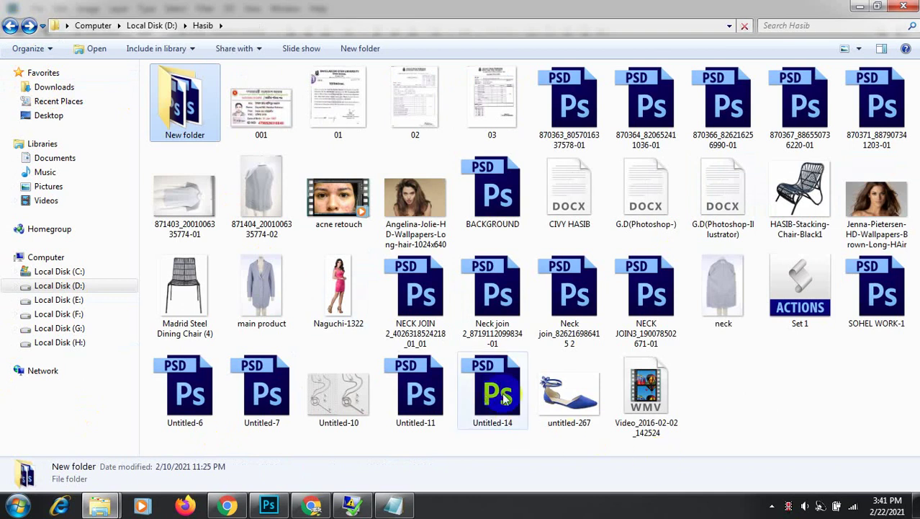
click(551, 400)
double_click(551, 399)
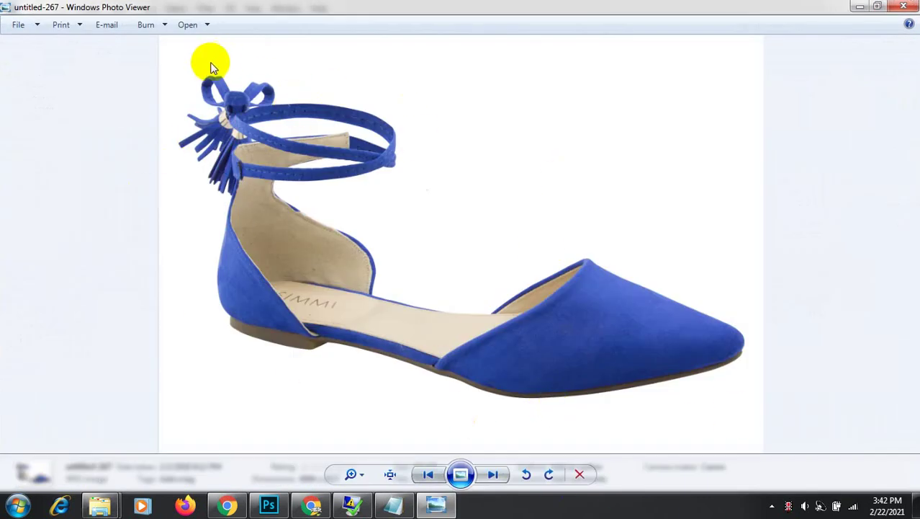
click(906, 6)
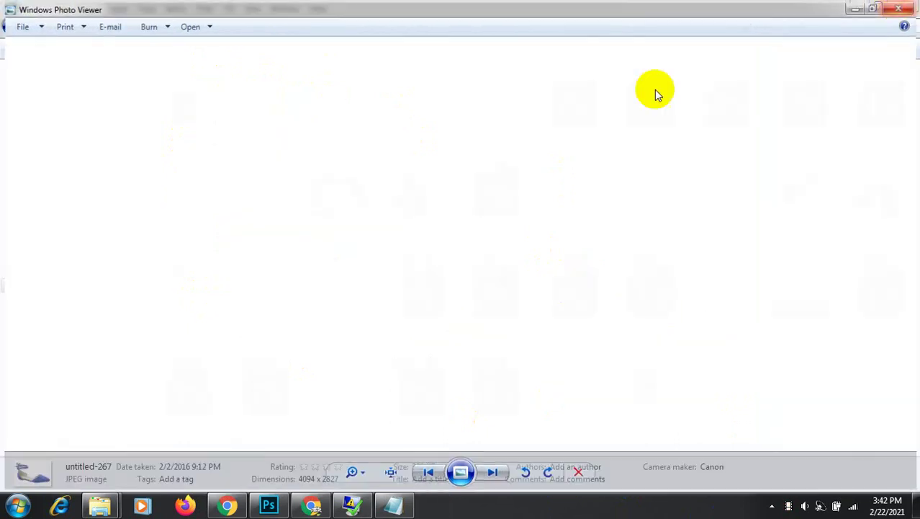
double_click(193, 207)
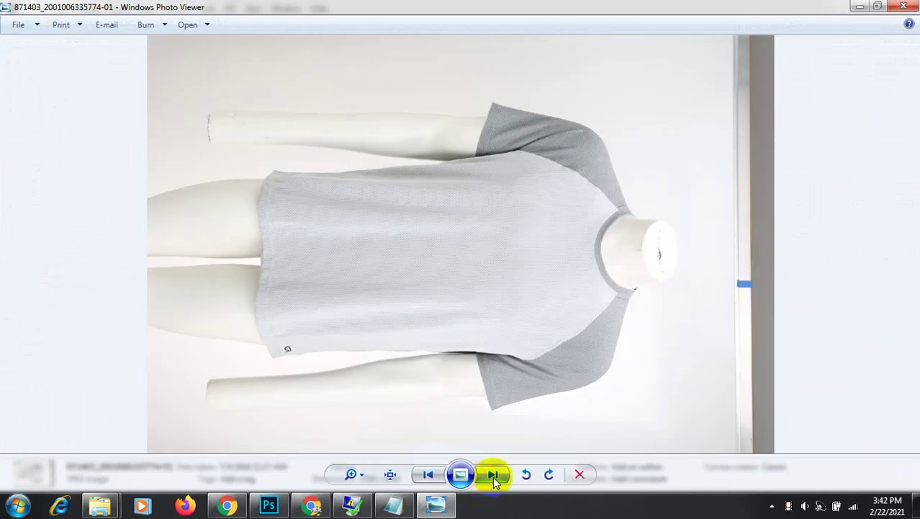
click(494, 475)
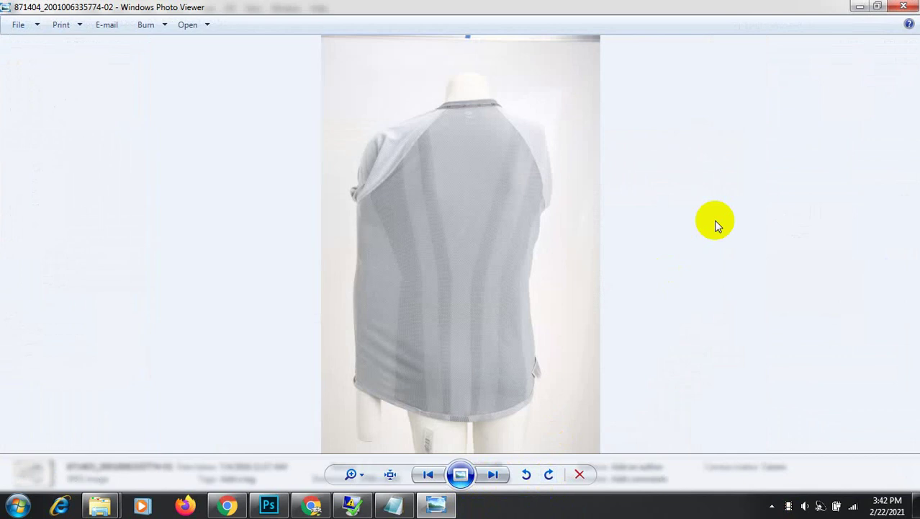
click(429, 474)
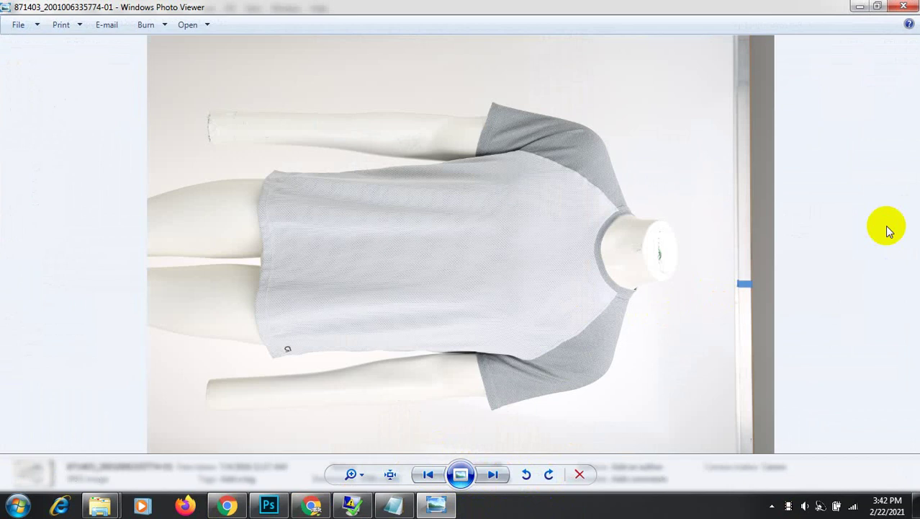
click(905, 7)
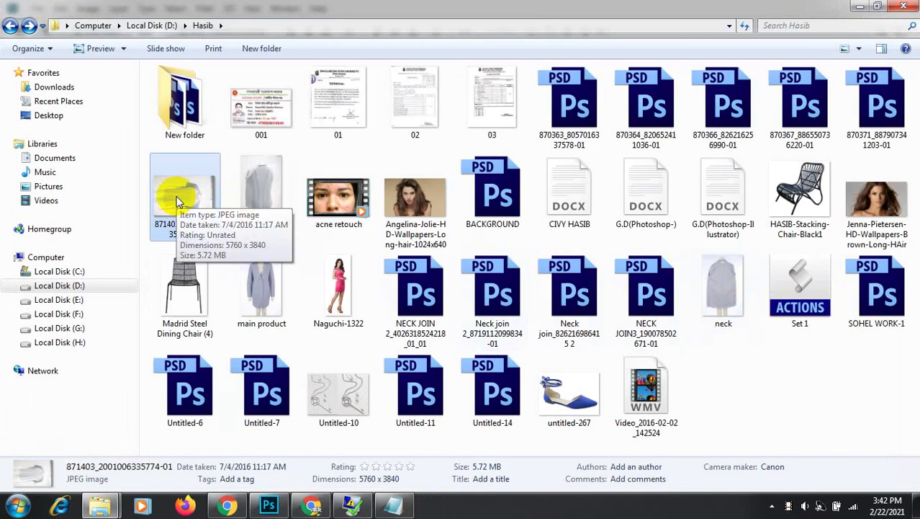
ctrl+click(263, 186)
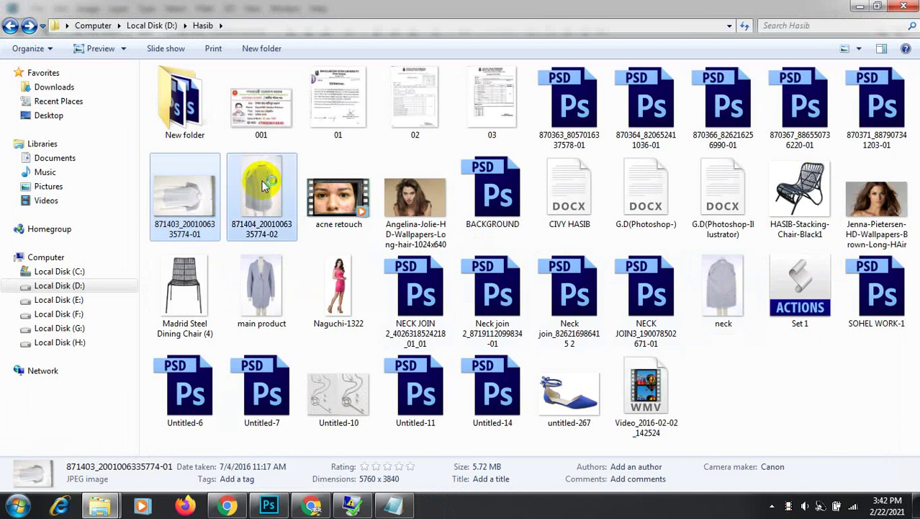
right_click(262, 196)
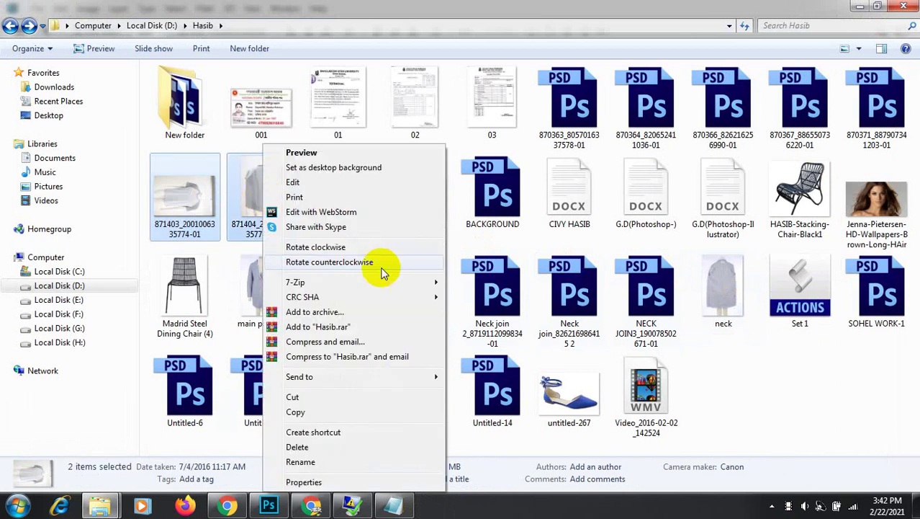
click(312, 412)
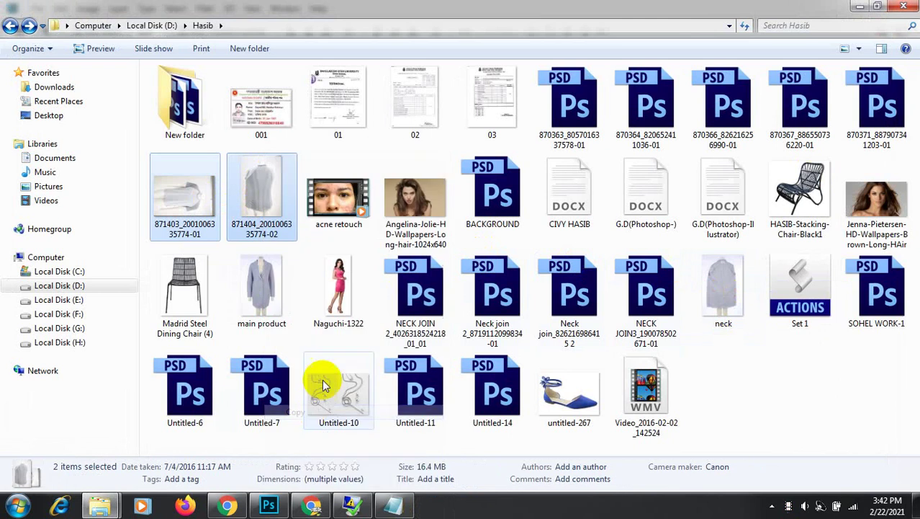
click(864, 7)
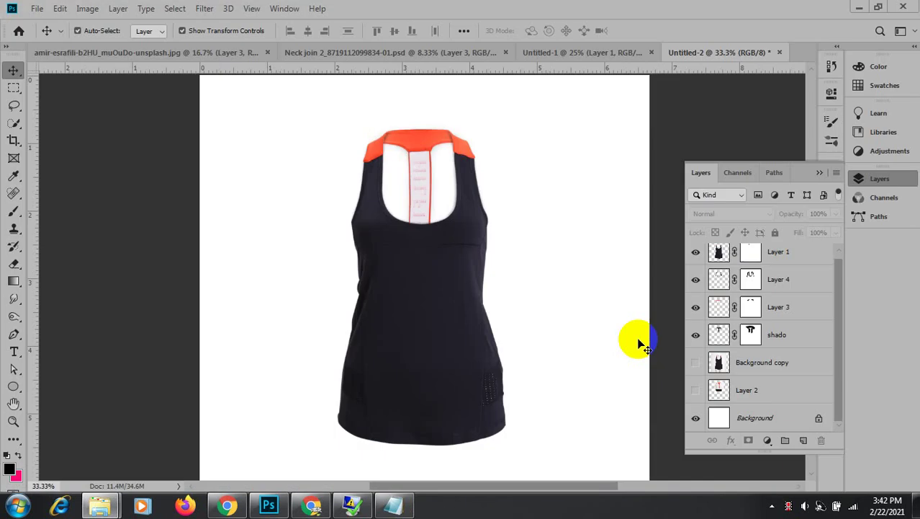
click(855, 7)
click(850, 8)
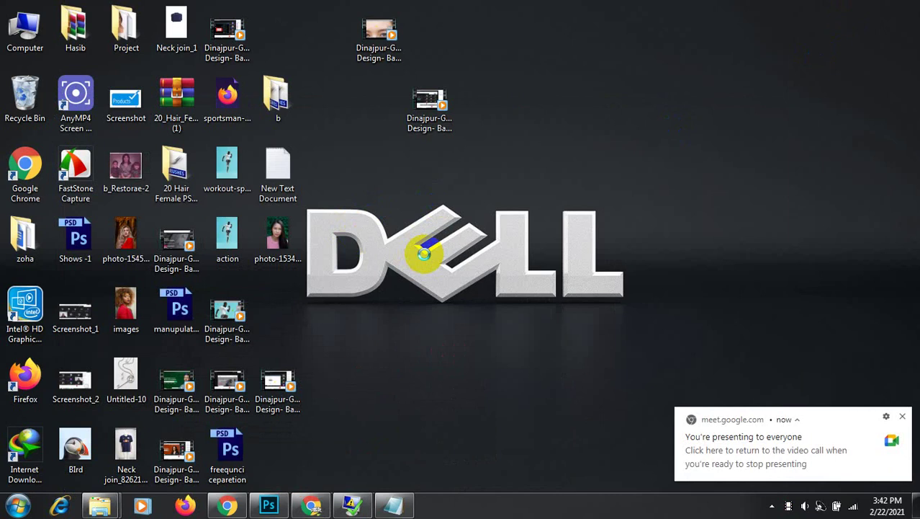
right_click(423, 254)
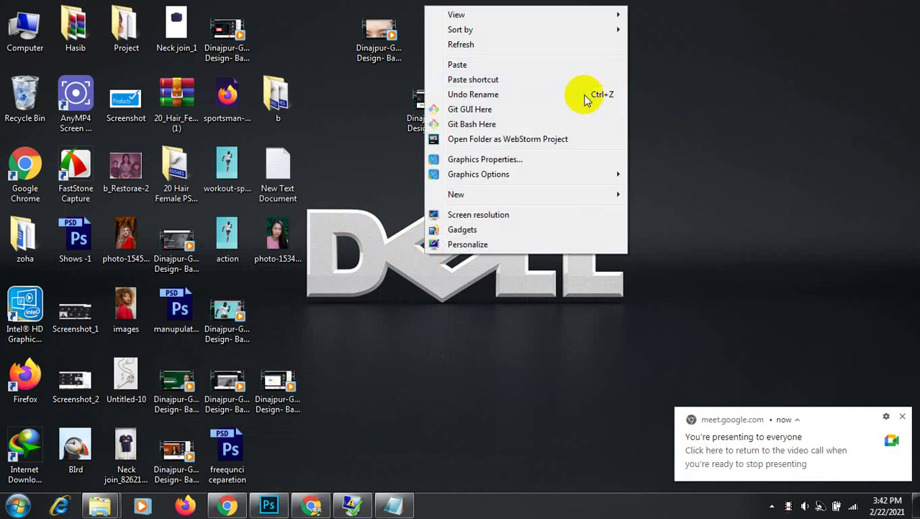
click(500, 65)
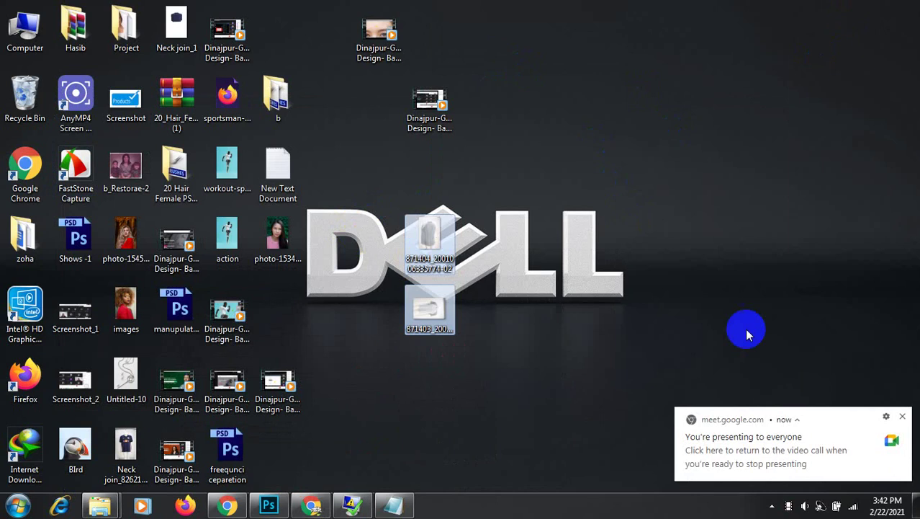
click(899, 415)
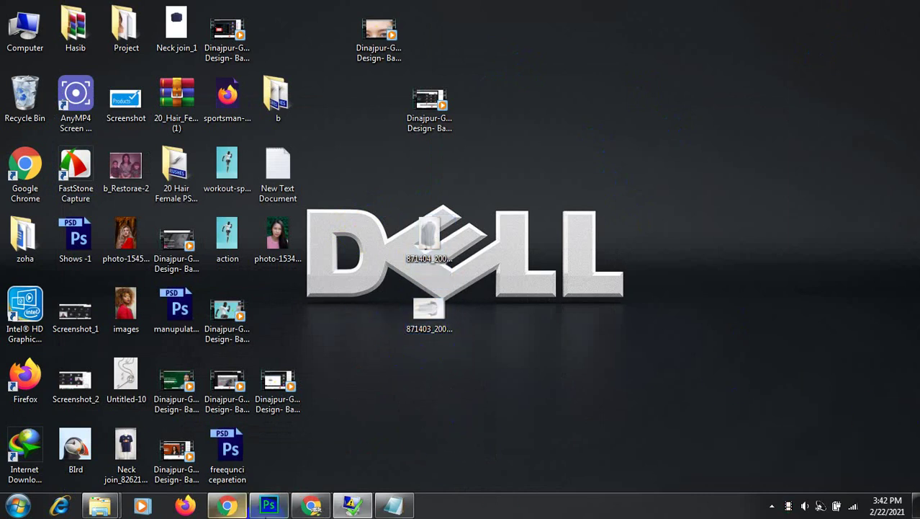
click(310, 506)
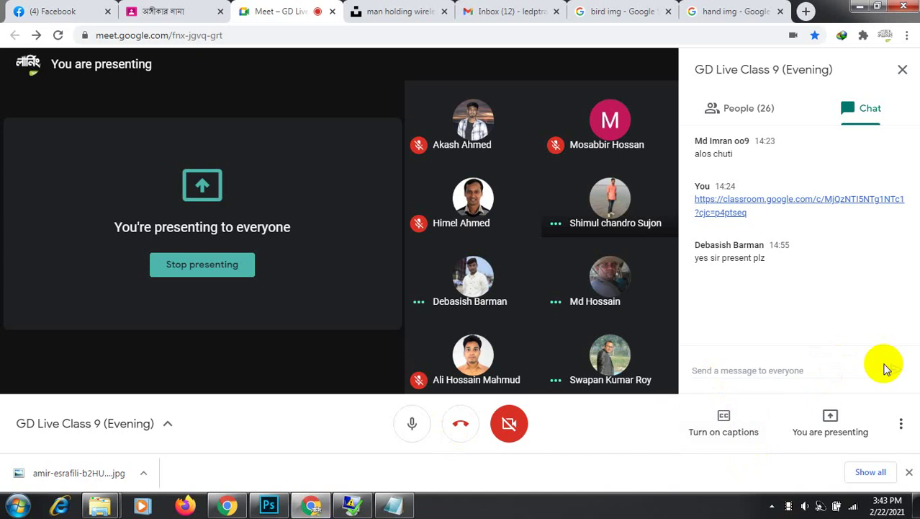
click(897, 371)
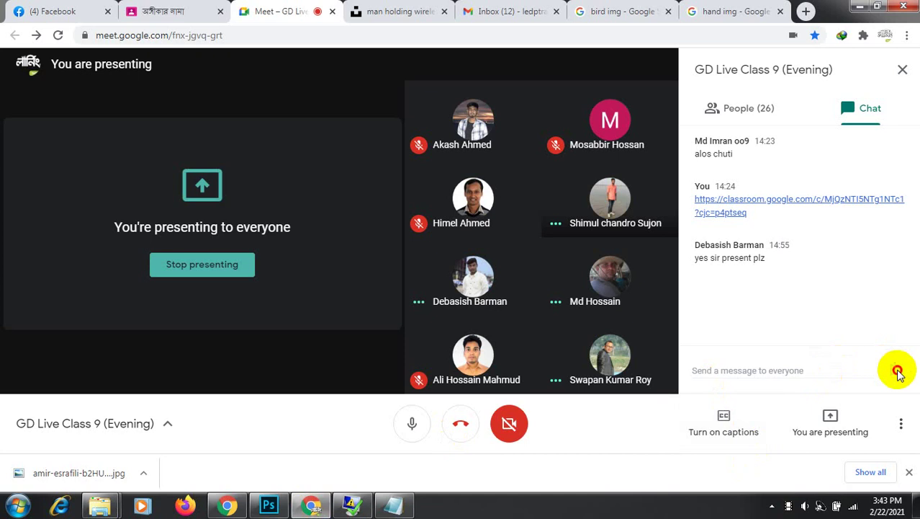
click(776, 371)
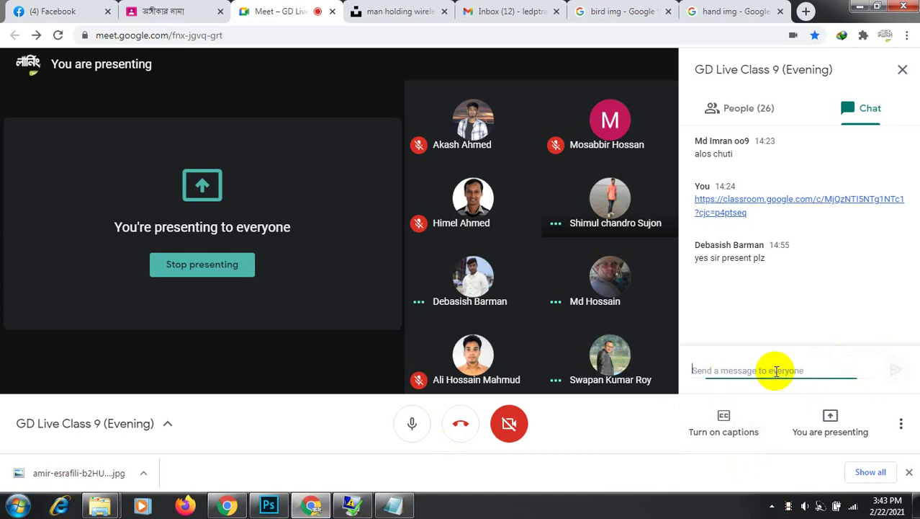
click(859, 7)
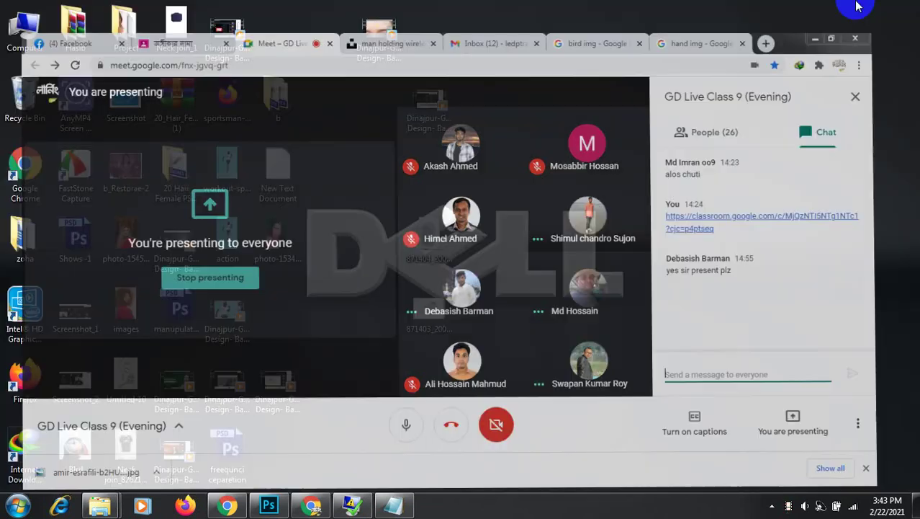
drag(424, 326, 782, 354)
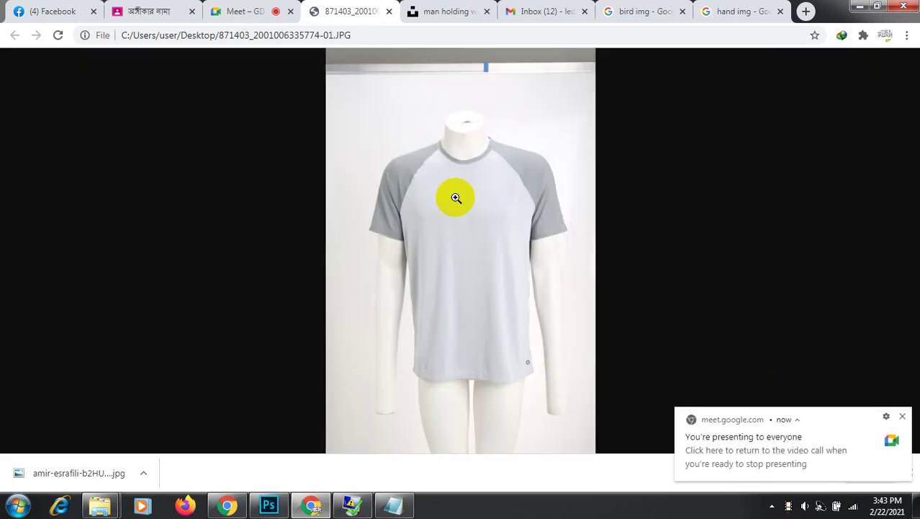
click(389, 15)
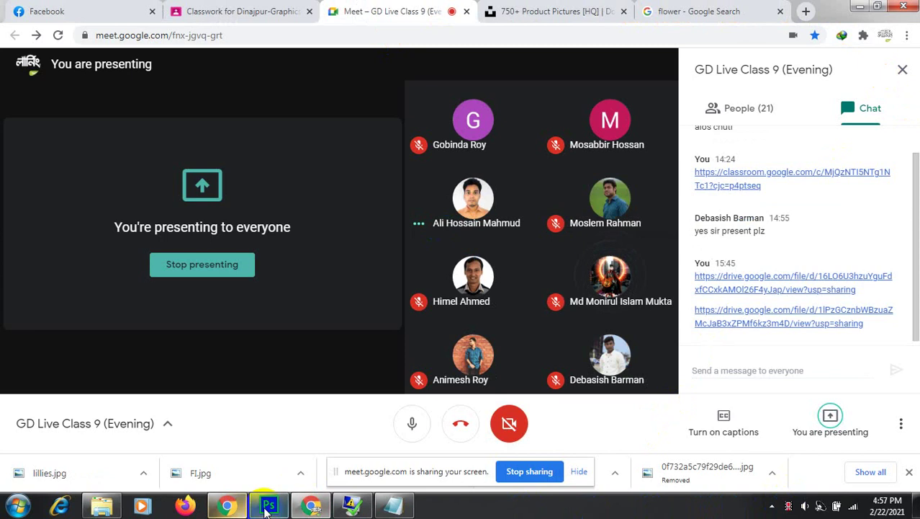
Switch to Photoshop's blank Untitled-3 document, dismiss the presenting notification, and hide the screen-sharing bar.
click(268, 505)
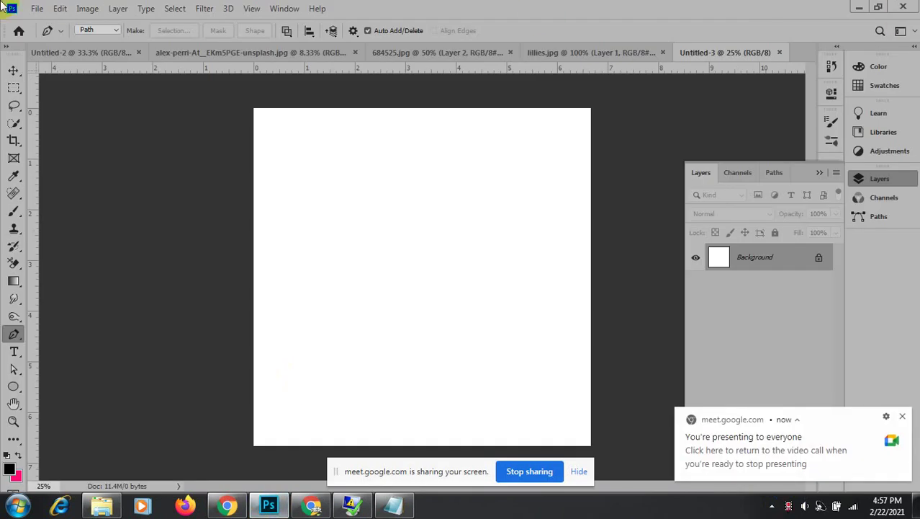
click(905, 417)
click(579, 471)
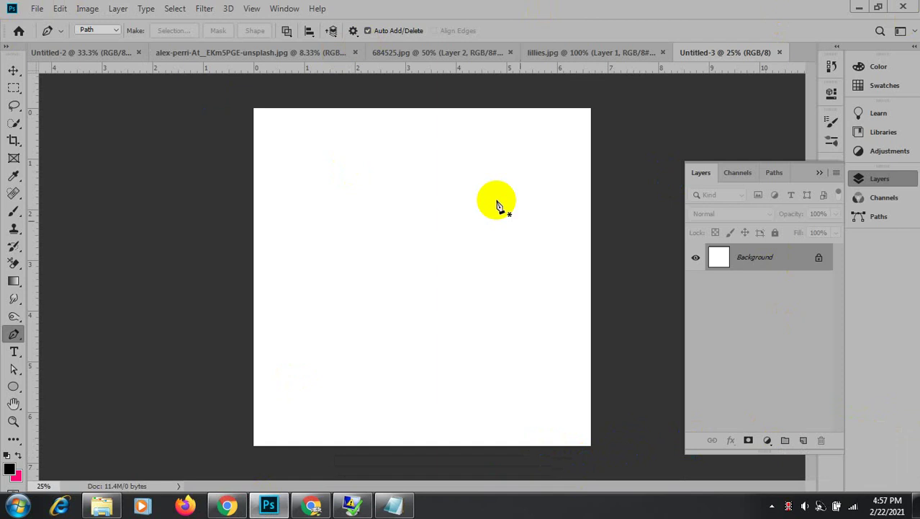
Add a new layer above the Background and fill it with black.
click(765, 440)
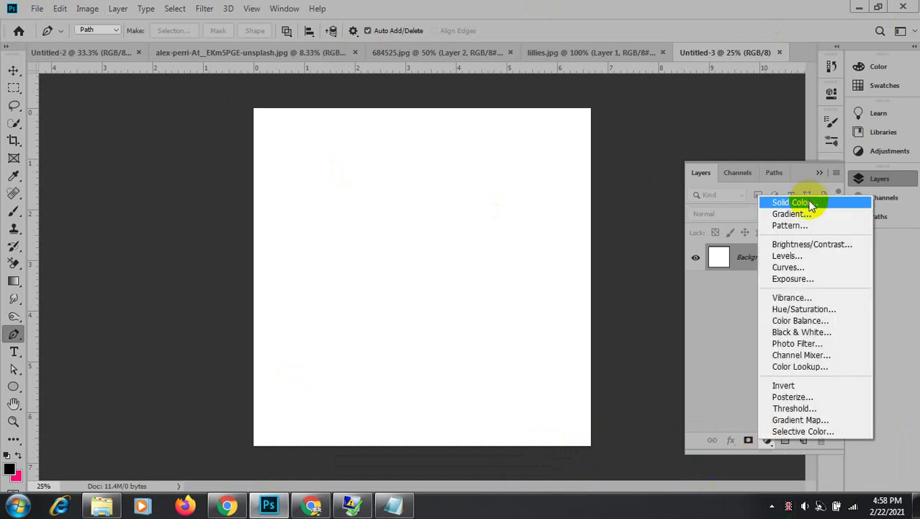
click(715, 314)
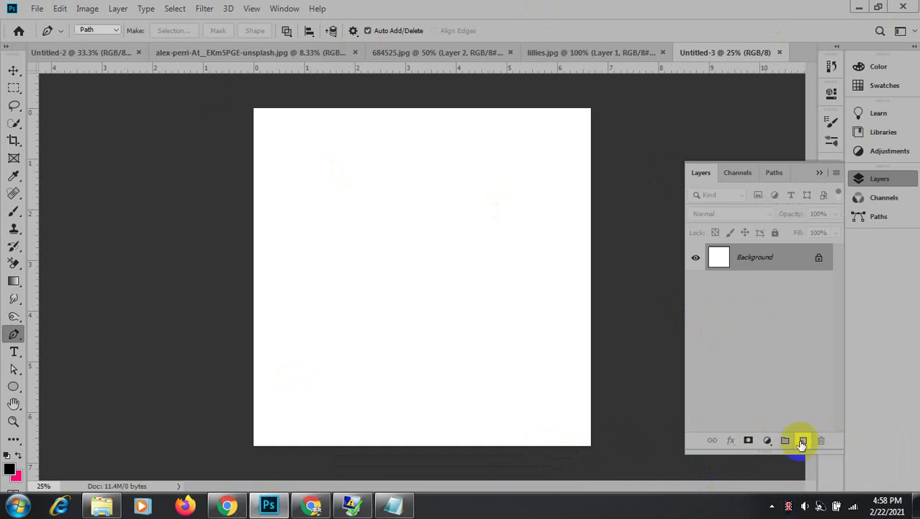
click(802, 441)
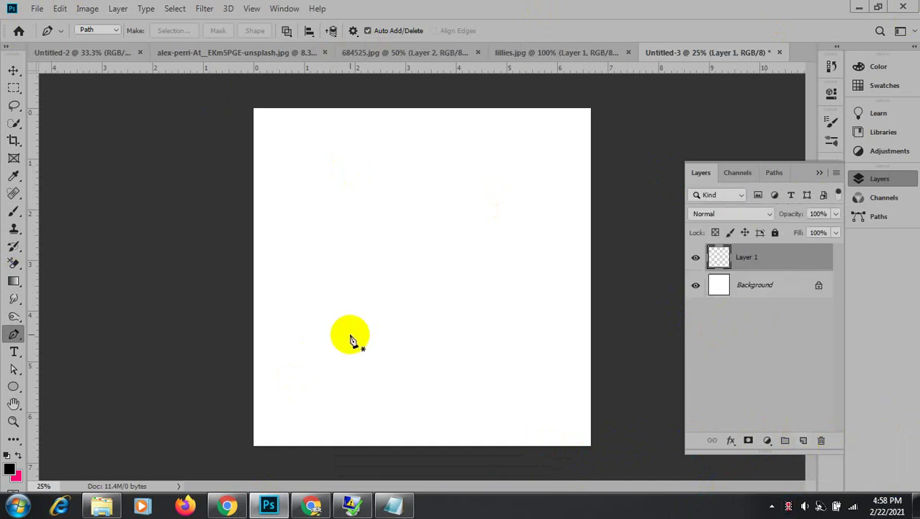
key(alt+BackSpace)
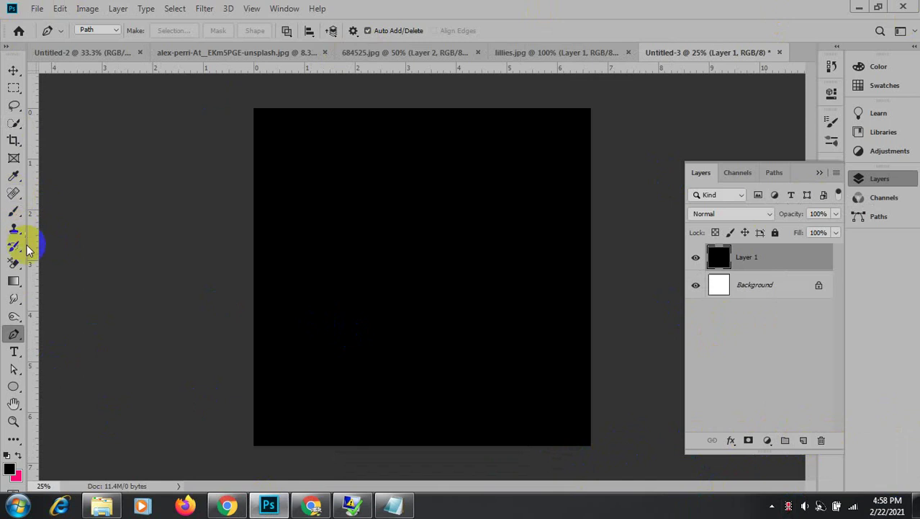
Draw a radial gradient with the Black, White preset at 90% opacity, from the canvas centre to its right edge.
click(14, 281)
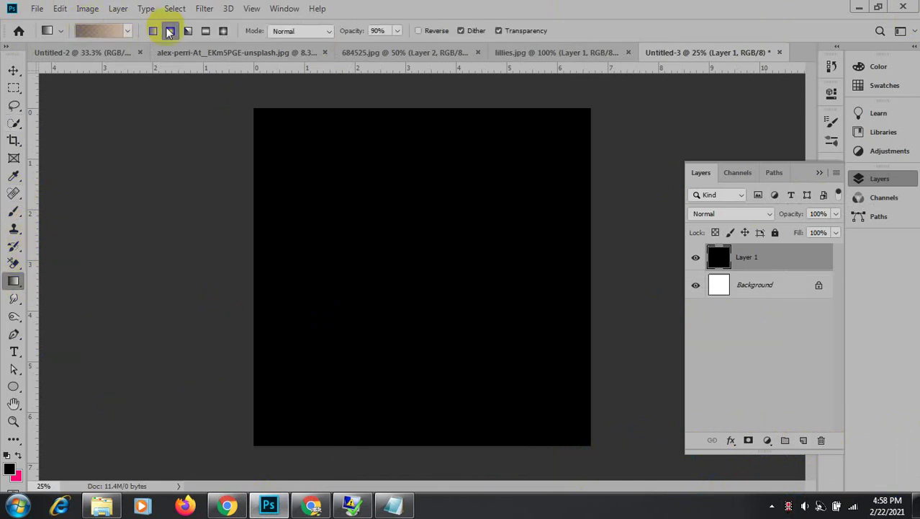
click(128, 31)
click(56, 57)
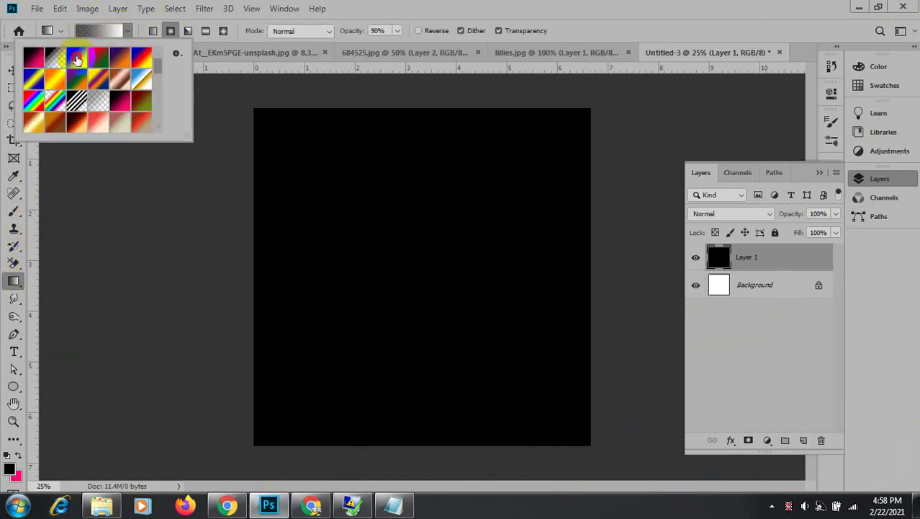
click(127, 31)
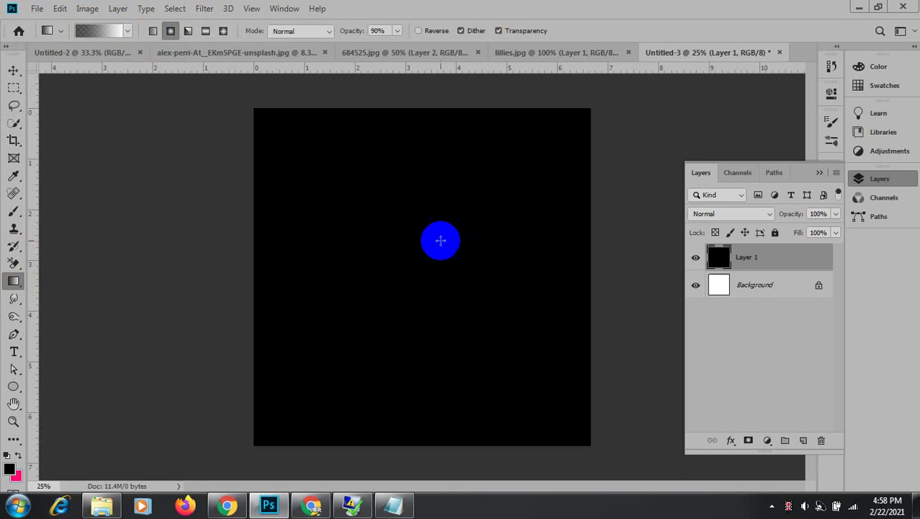
drag(418, 268, 599, 265)
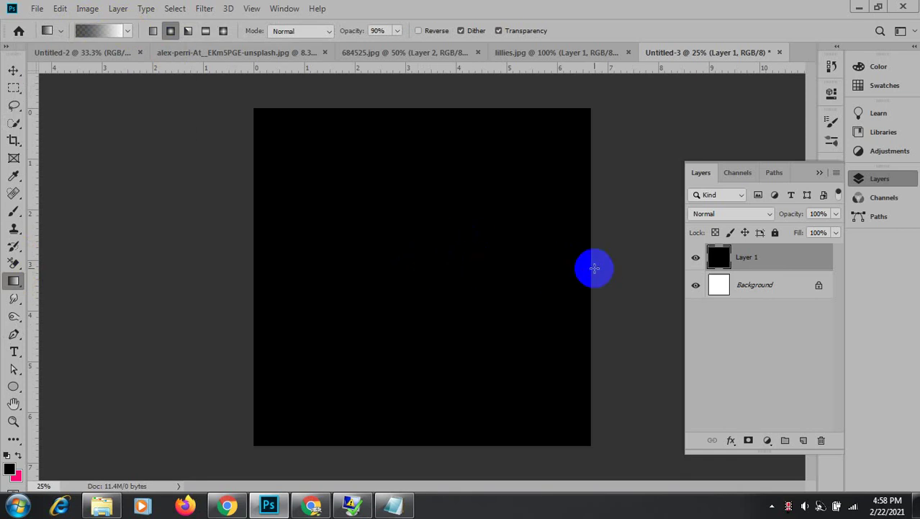
drag(594, 267, 594, 268)
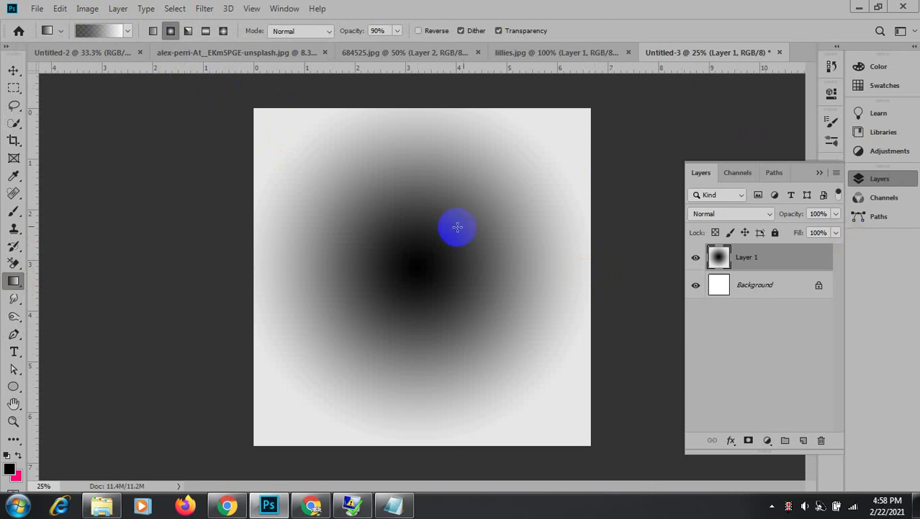
click(96, 32)
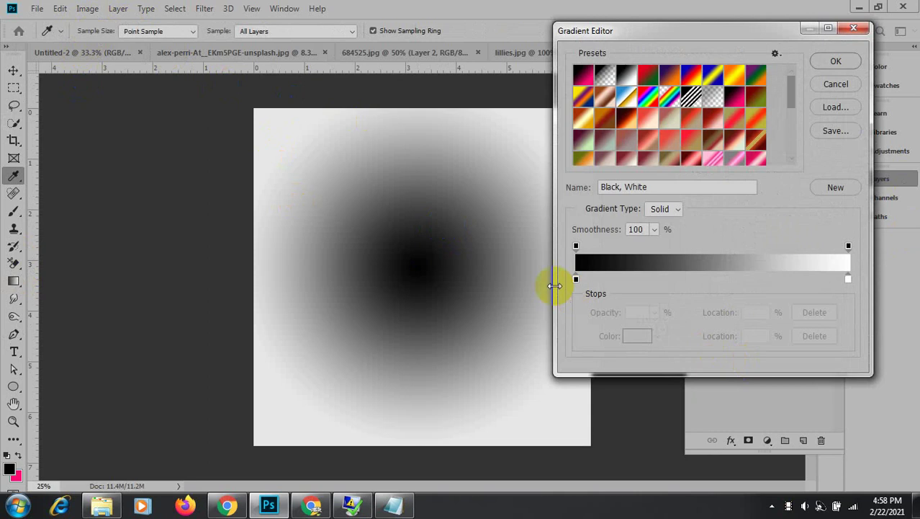
drag(577, 281, 683, 276)
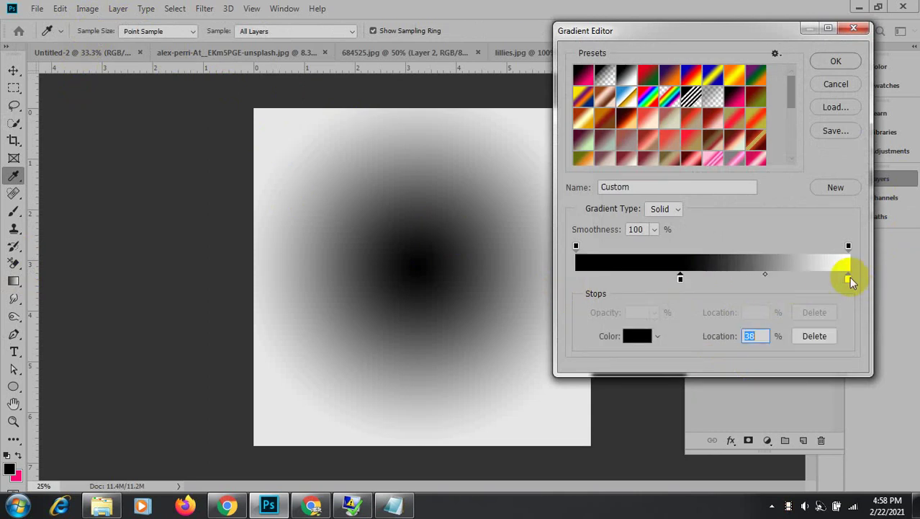
drag(849, 276, 553, 265)
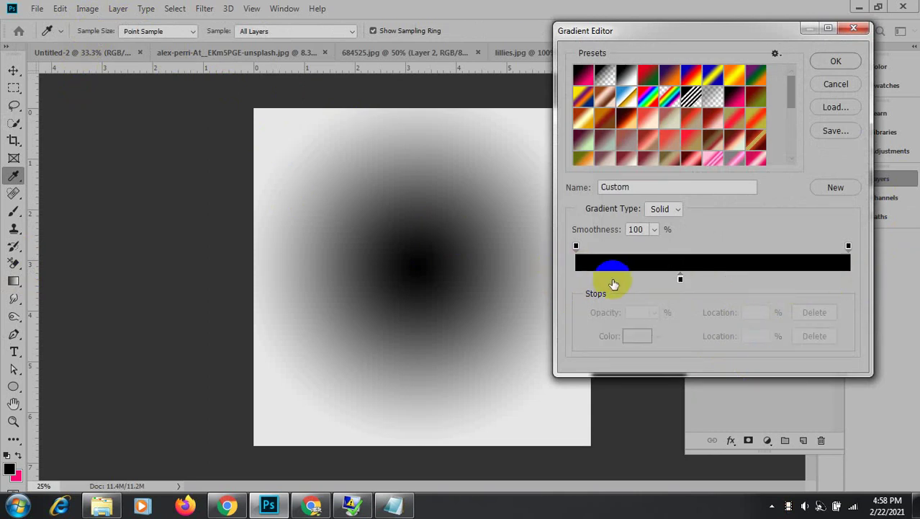
drag(681, 281, 862, 278)
click(837, 84)
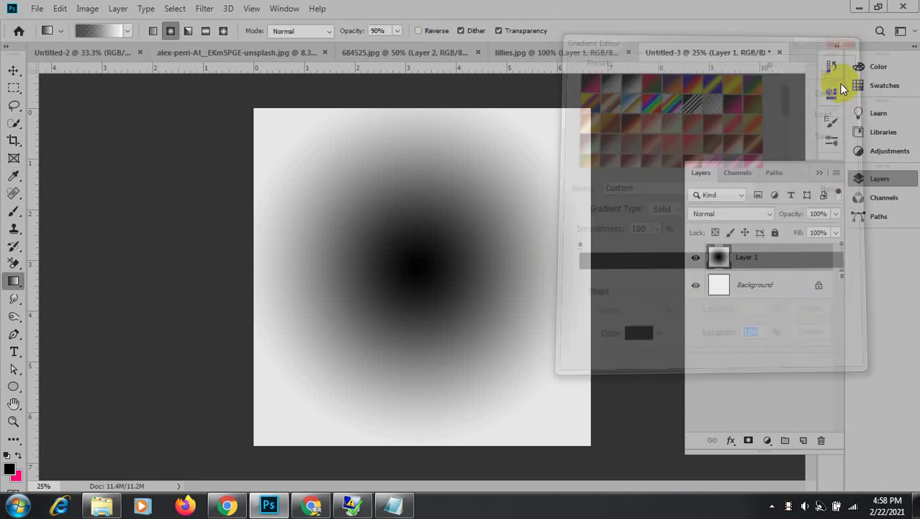
Reverse the gradient's colour stops, placing white at 0% and black at 100%.
click(102, 31)
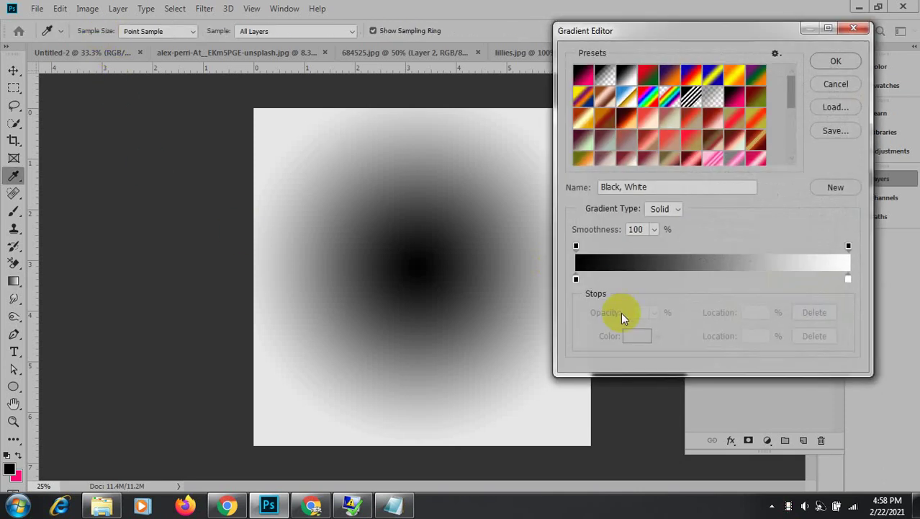
drag(576, 279, 670, 278)
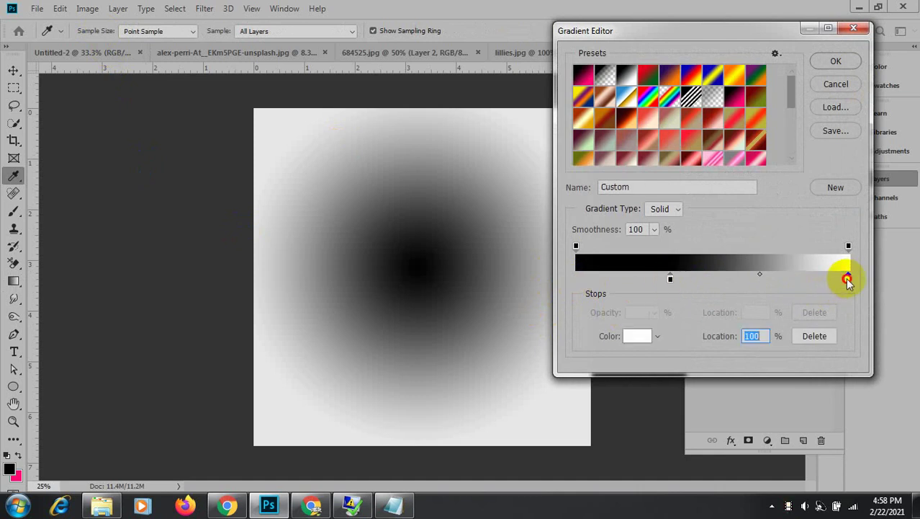
drag(848, 281, 577, 267)
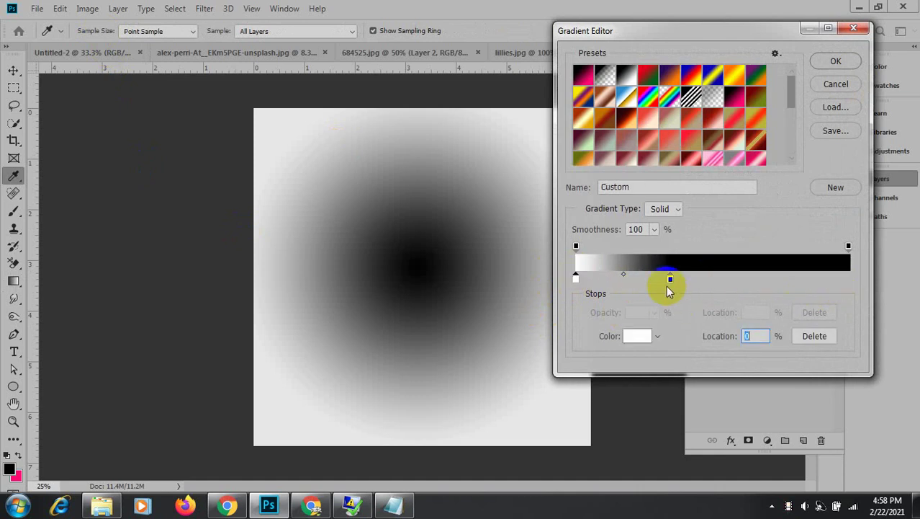
drag(670, 279, 869, 278)
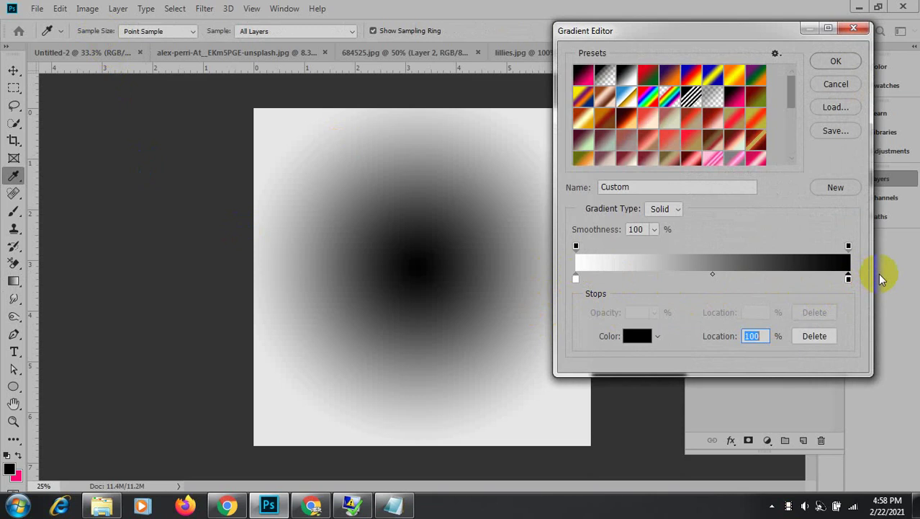
click(853, 61)
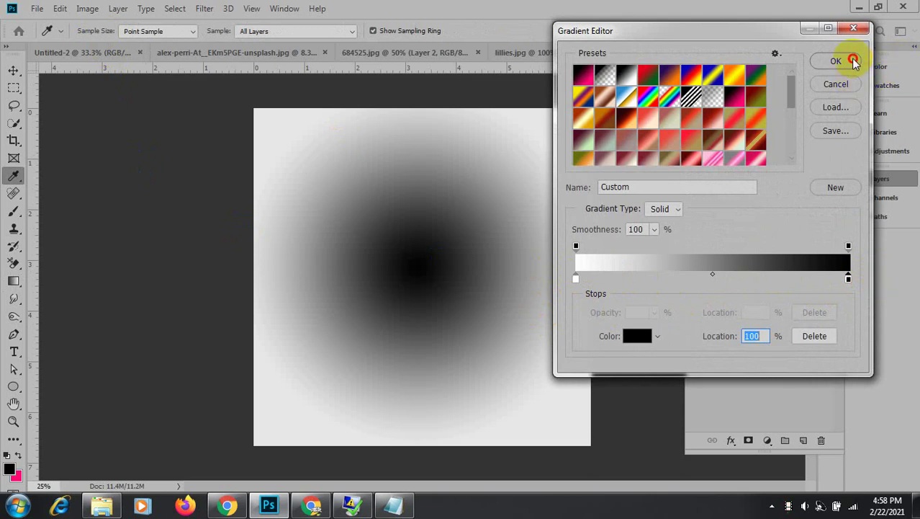
Redraw the radial gradient on Layer 1 several times from the canvas centre, extending it well past the edges for a wider white glow.
drag(413, 268, 611, 266)
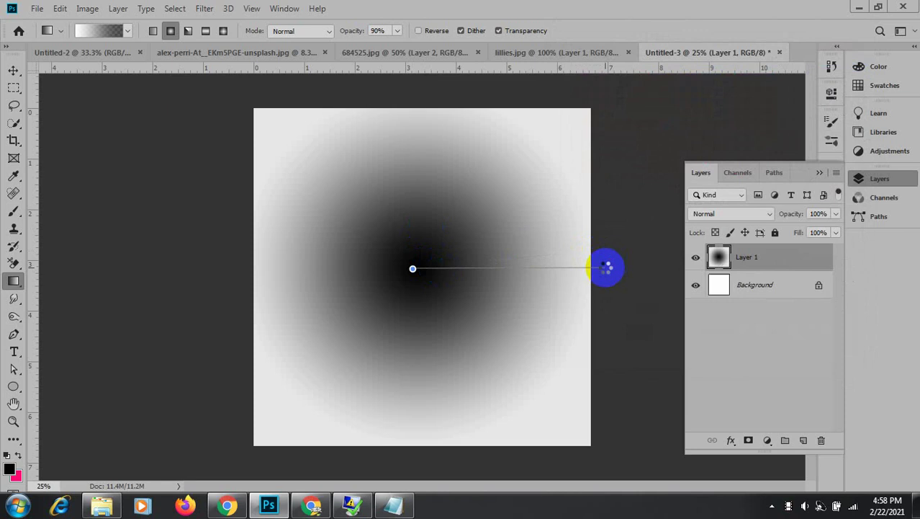
key(ctrl+i)
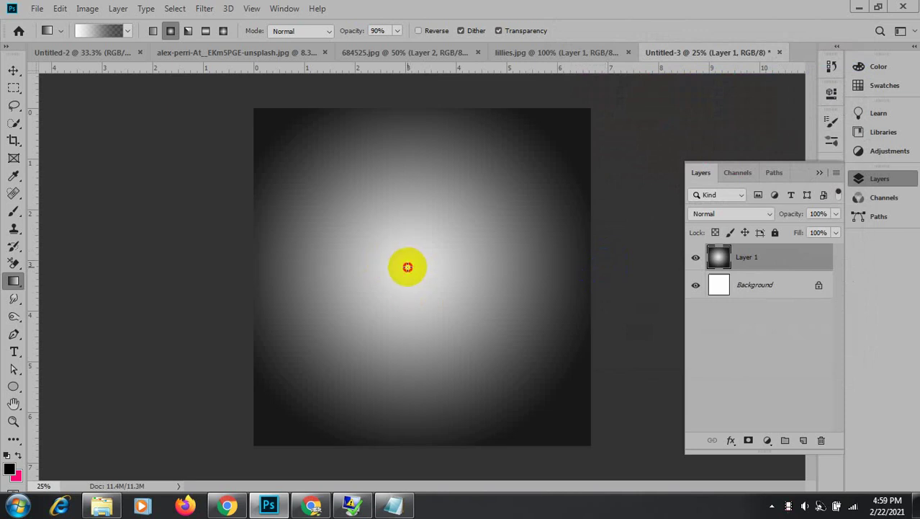
drag(408, 267, 689, 270)
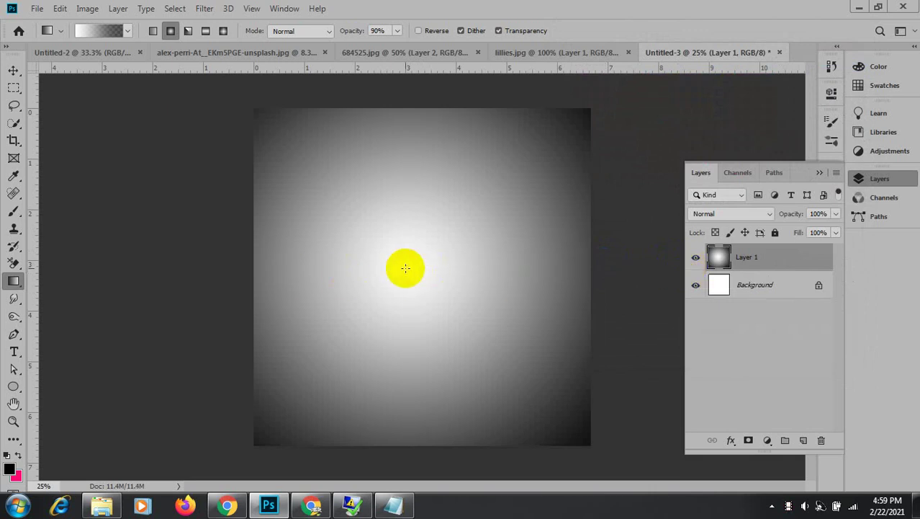
drag(406, 267, 99, 266)
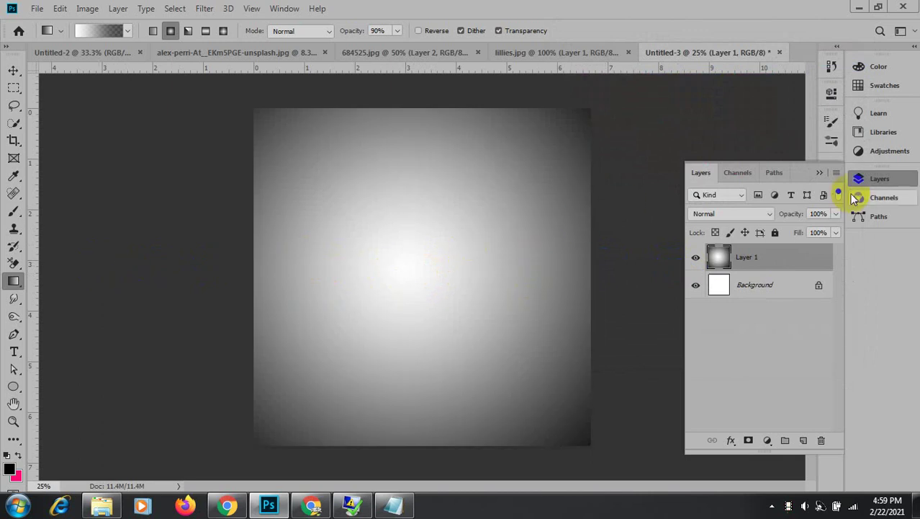
click(819, 174)
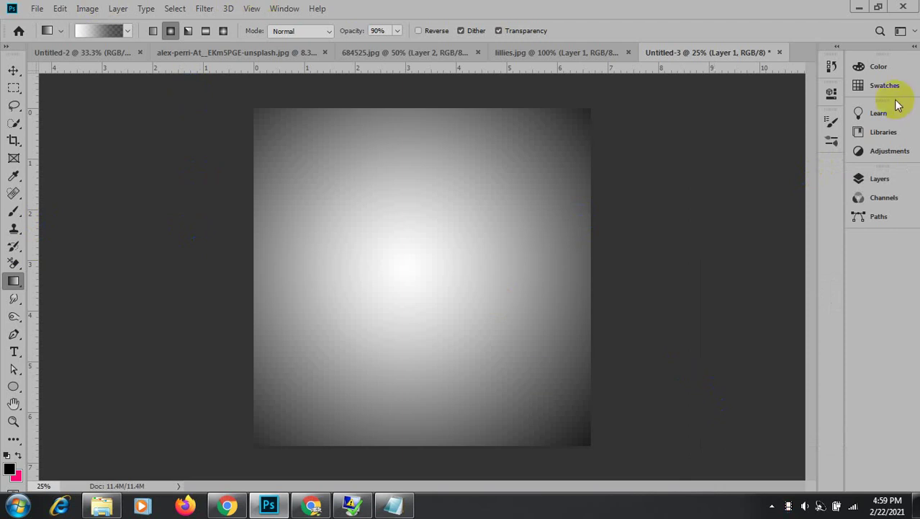
In lillies.jpg, toggle the Background layer's visibility to check the lily cut-out, leaving the Background hidden.
click(532, 51)
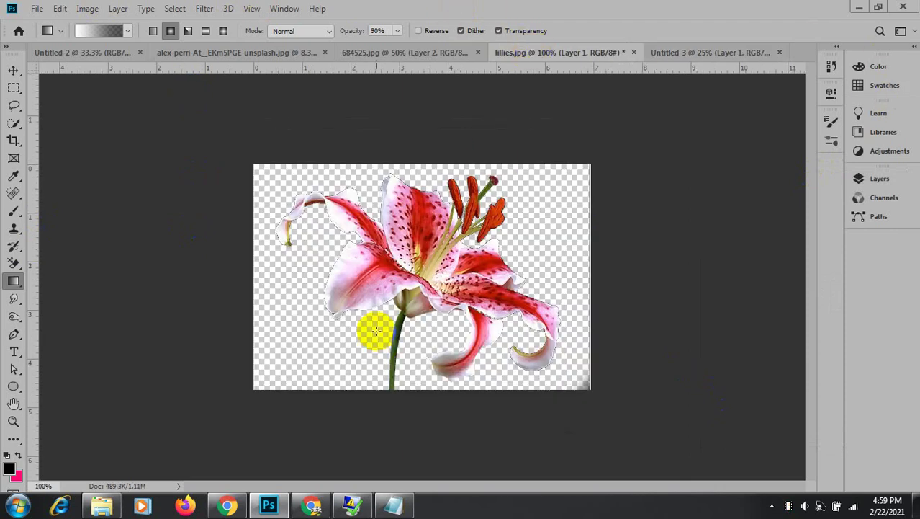
click(12, 69)
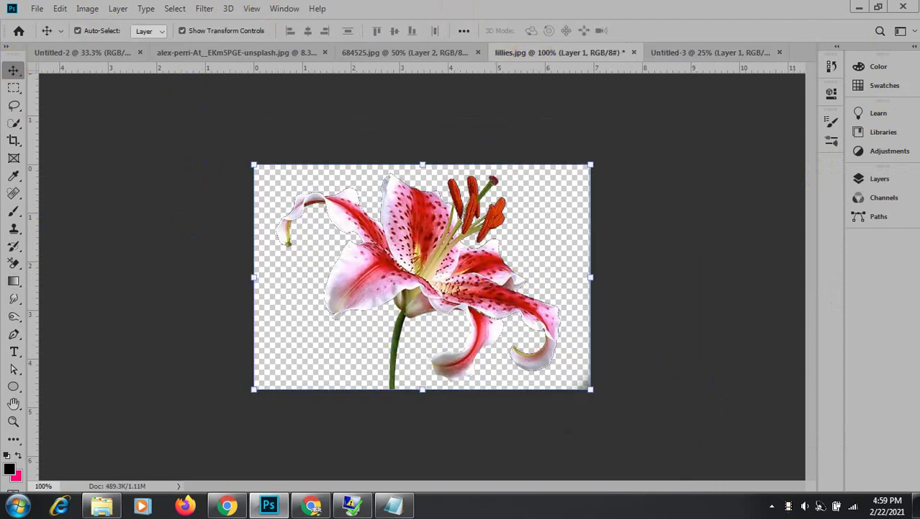
click(887, 178)
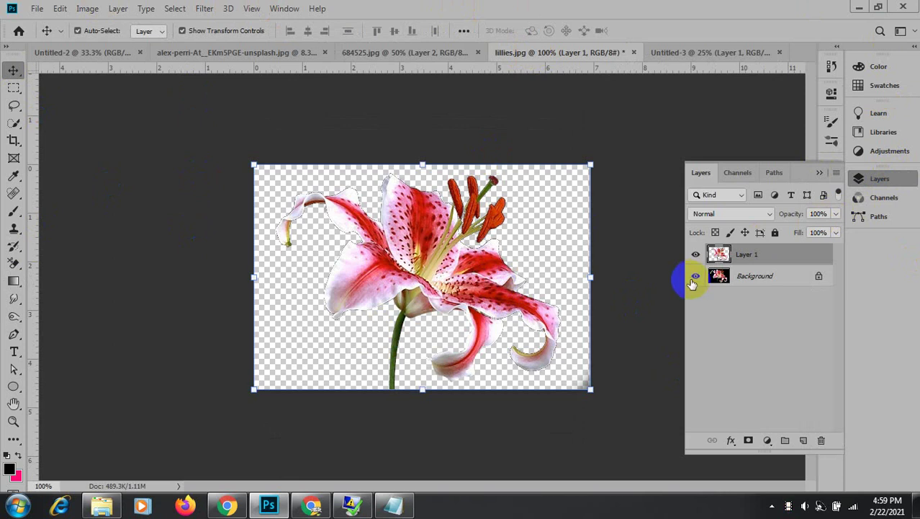
click(695, 277)
click(694, 278)
click(695, 277)
click(695, 278)
click(695, 278)
click(695, 278)
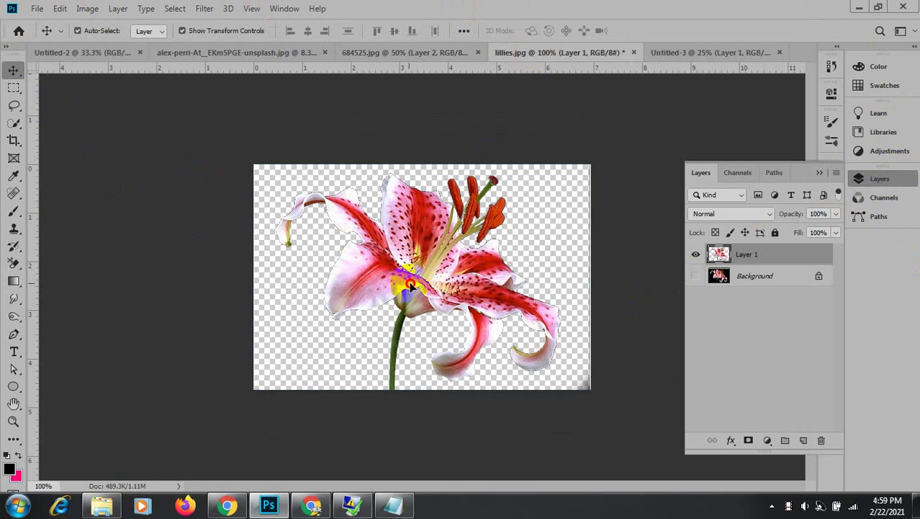
Place the lily cut-out in Untitled-3, enlarged to about 183% wide and 202% high, slightly right of the canvas centre.
drag(407, 285, 468, 318)
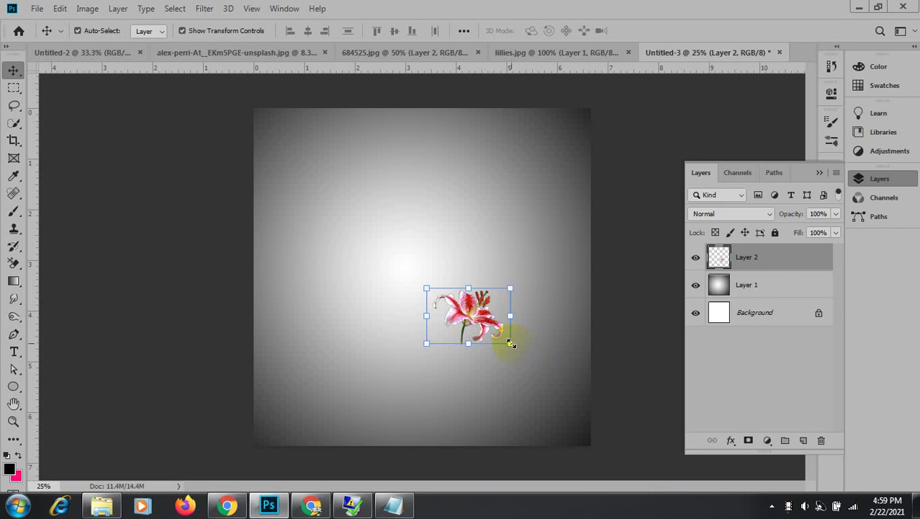
drag(582, 401, 583, 398)
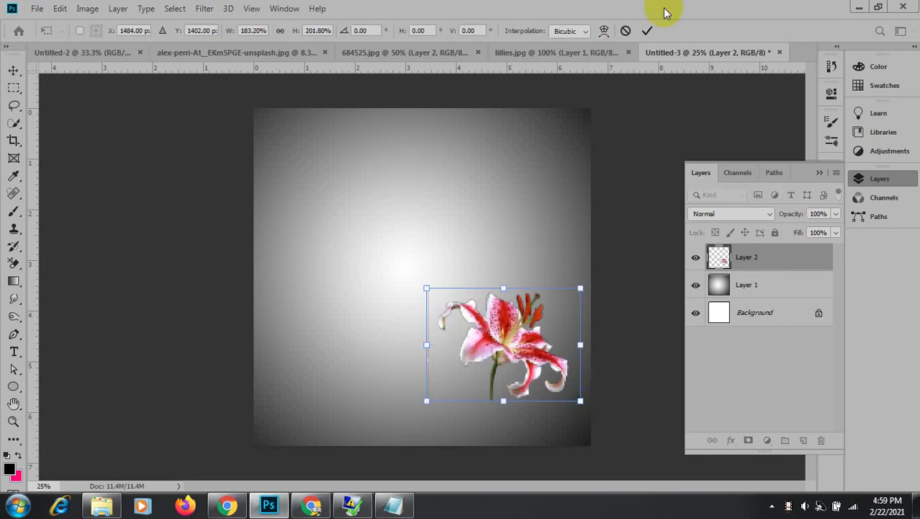
click(645, 33)
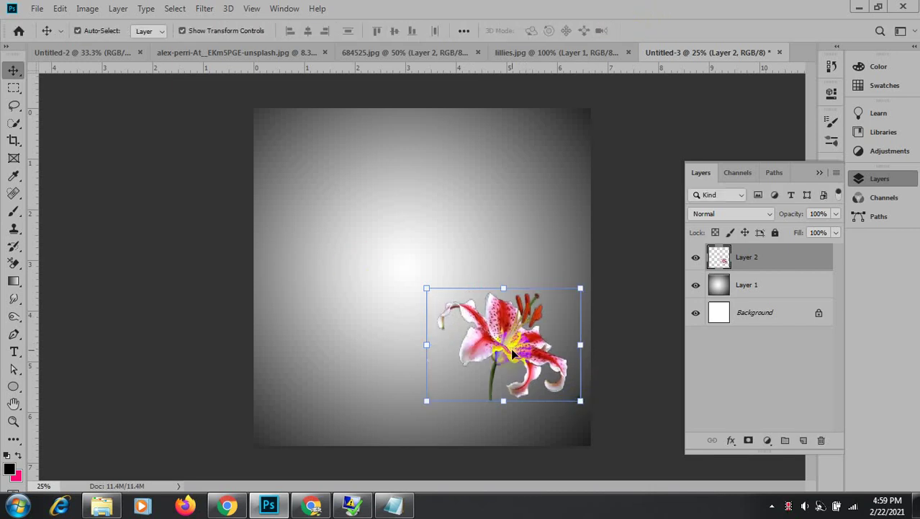
drag(508, 344, 480, 272)
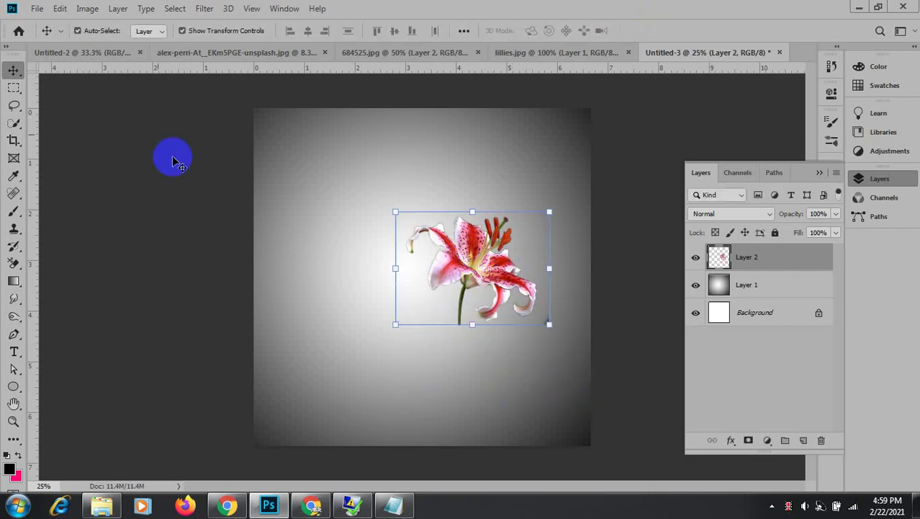
Transform the Layer 2 lily with Flip Horizontal, toggling it to compare both orientations and leaving the lily mirrored.
click(64, 11)
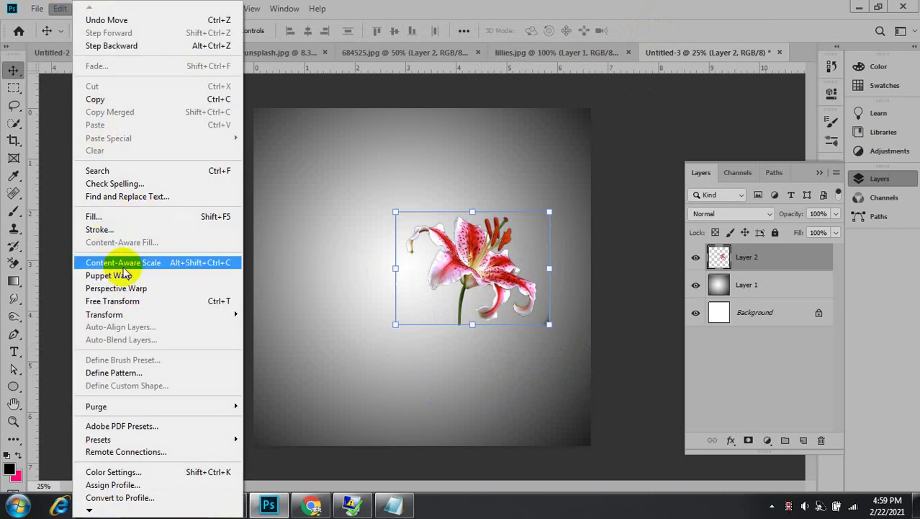
click(138, 301)
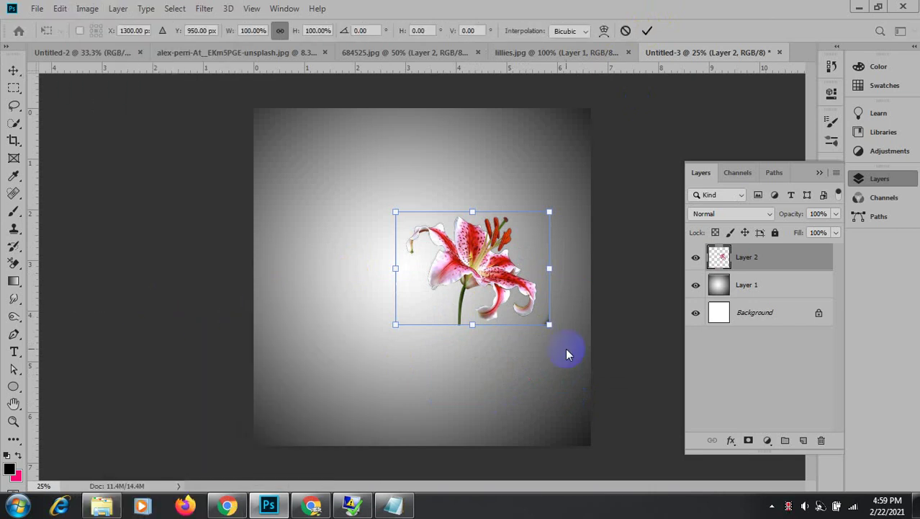
right_click(459, 254)
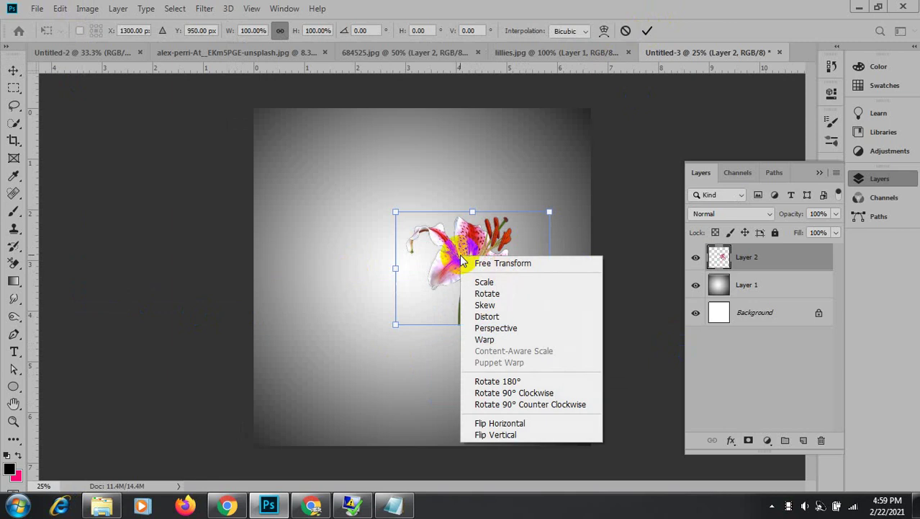
click(532, 424)
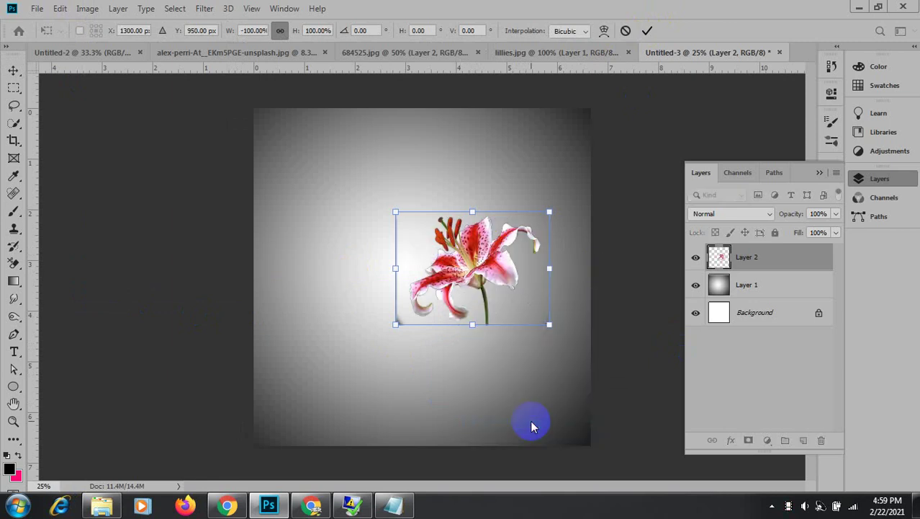
right_click(480, 274)
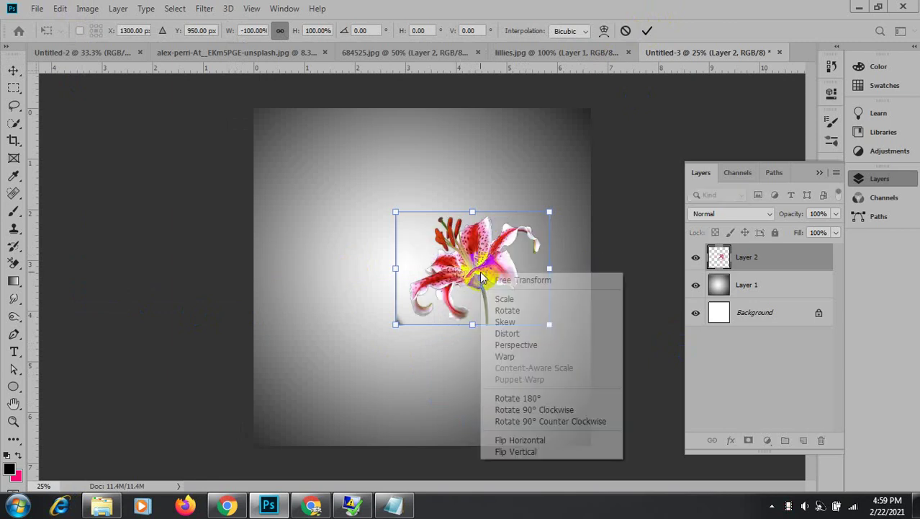
click(534, 436)
right_click(495, 274)
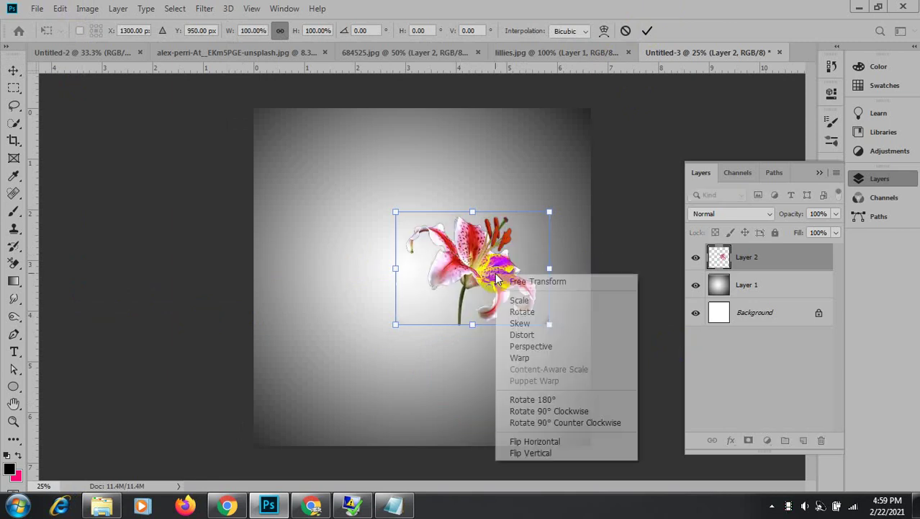
click(544, 441)
Flip the mirrored lily vertically to try it upside down, and flip it back upright.
right_click(448, 264)
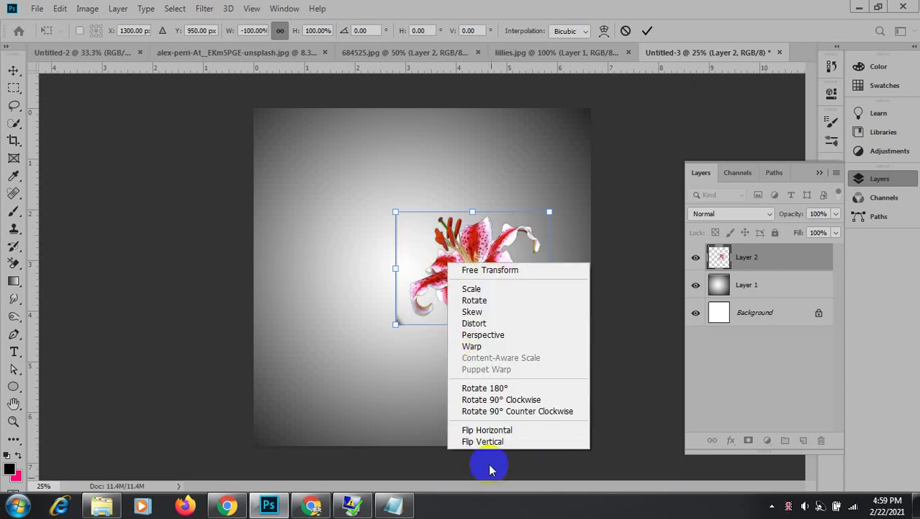
click(492, 441)
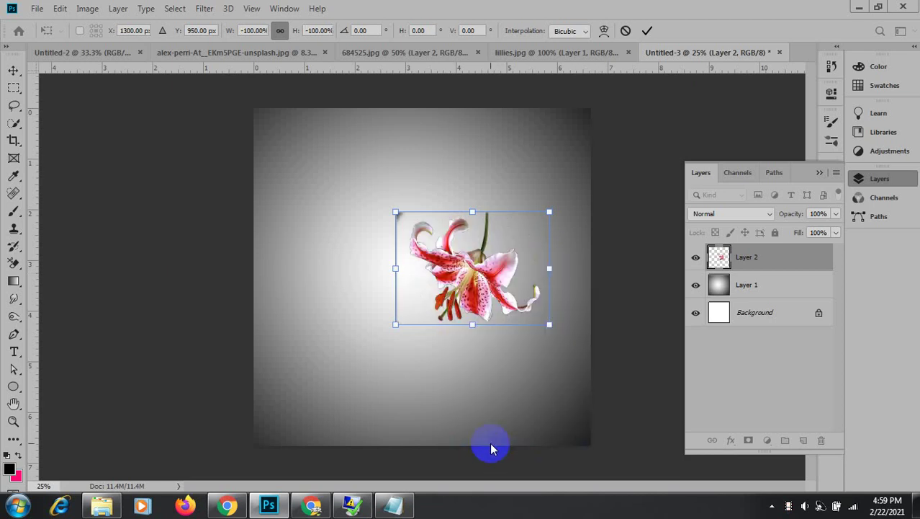
right_click(471, 281)
click(512, 460)
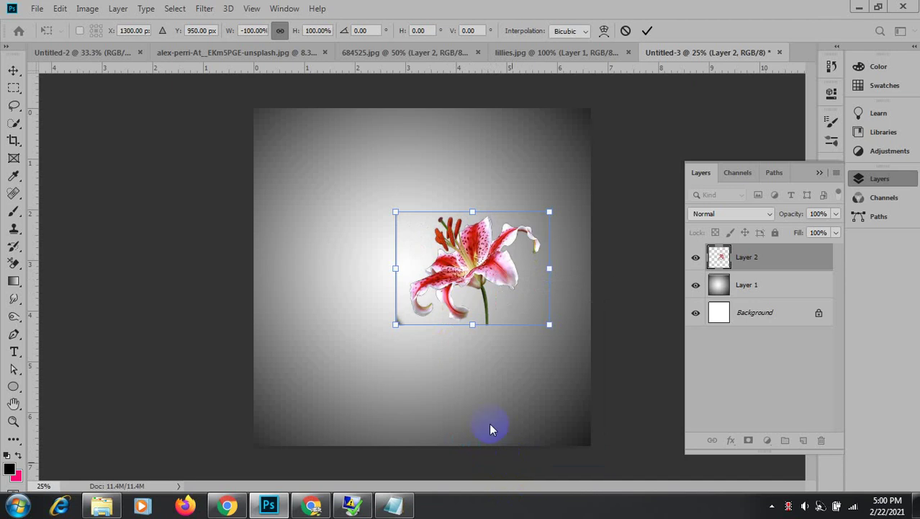
Move the mirrored lily to the lower-right area of the canvas and apply the transform.
drag(471, 268, 508, 379)
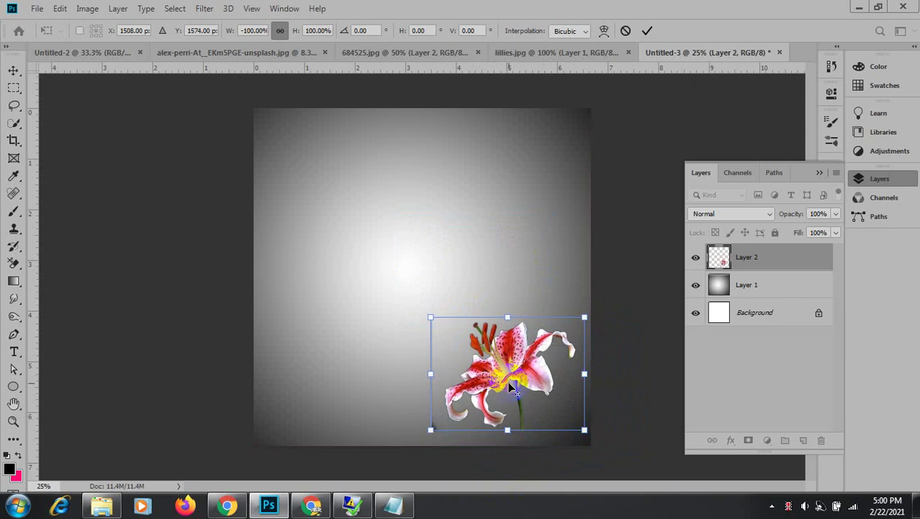
drag(500, 379, 551, 304)
click(649, 30)
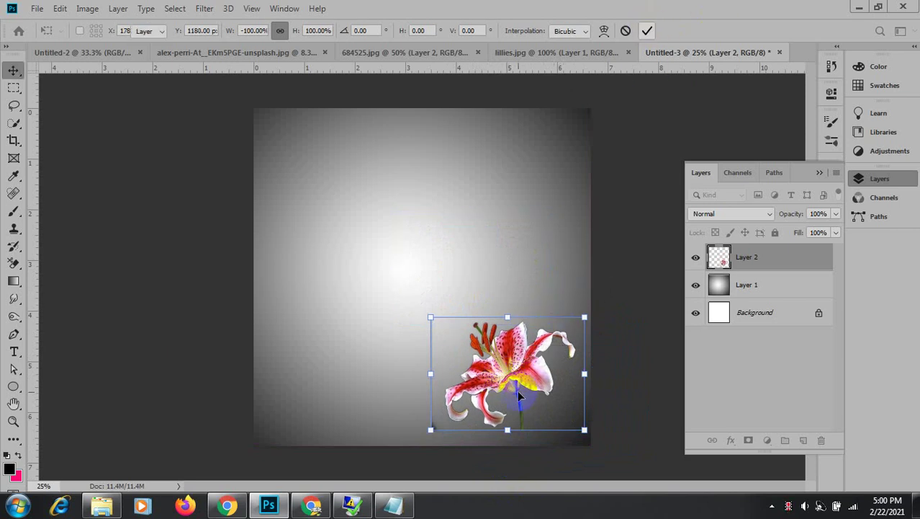
Duplicate the lily four times, arranging the overlapping copies into a cluster in the canvas's lower-right corner.
mouse_move(558, 346)
mouse_down()
mouse_move(583, 371)
mouse_move(575, 344)
mouse_up()
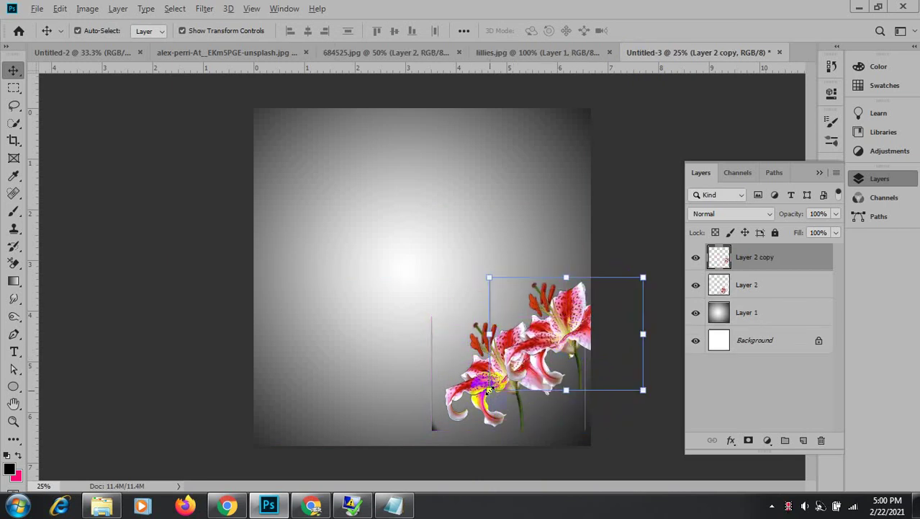
drag(472, 389, 412, 425)
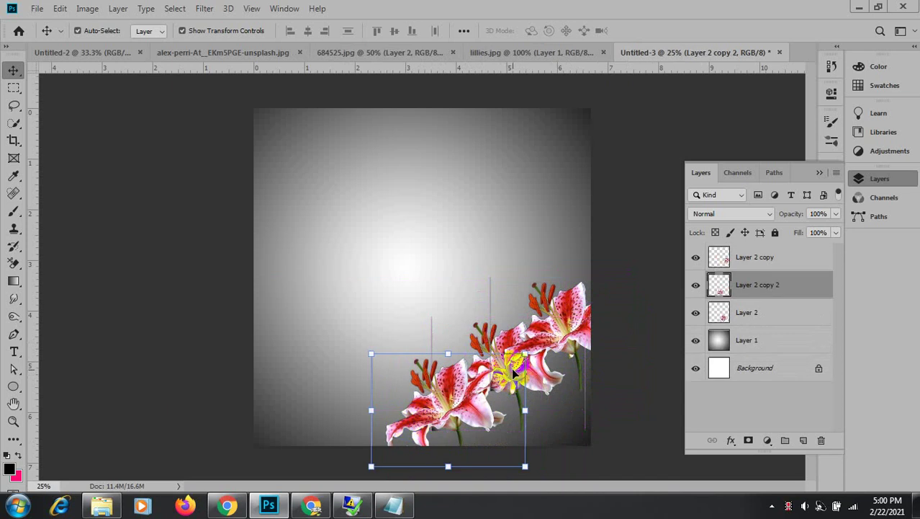
drag(512, 340, 569, 381)
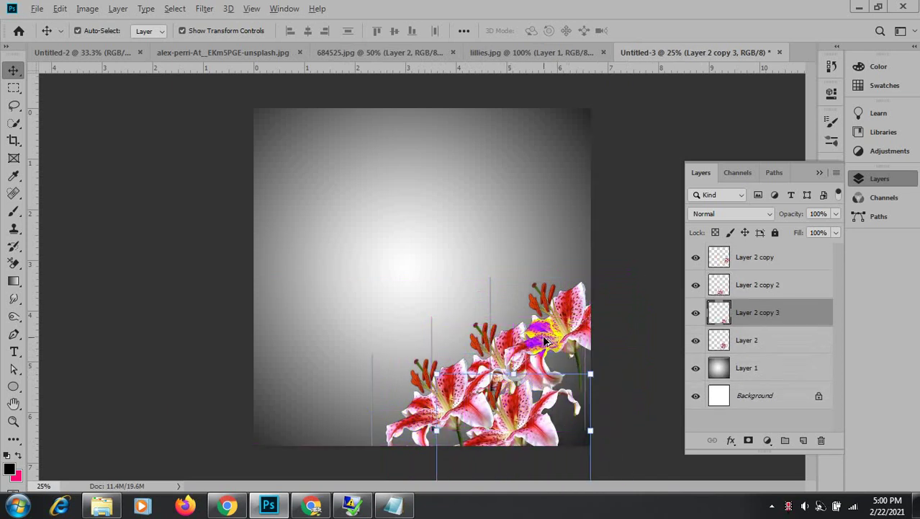
drag(546, 341, 532, 403)
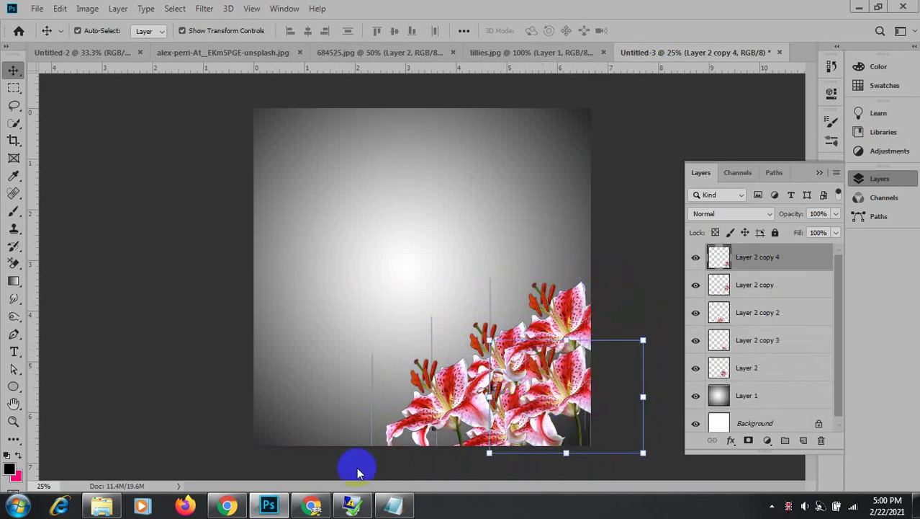
click(616, 254)
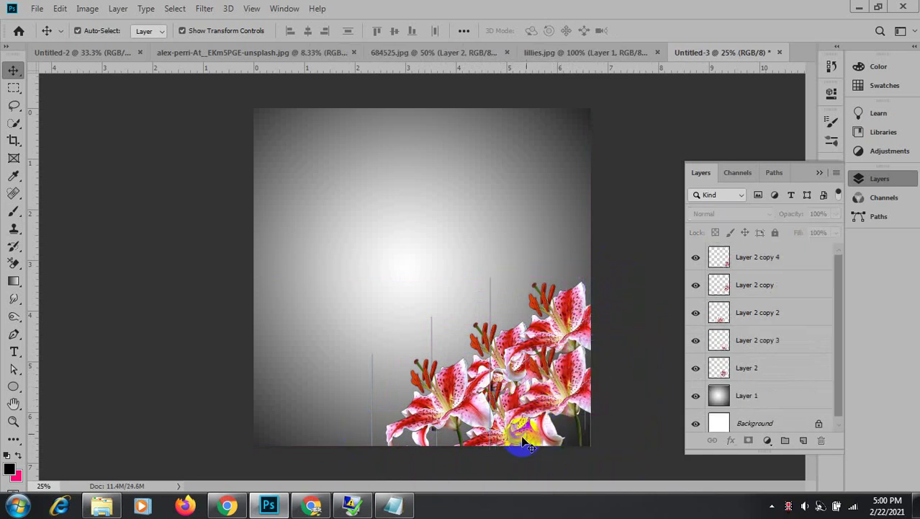
Restack the lily layers, placing Layer 2 copy 4 below Layer 2 copy and Layer 2 copy 3 at the top.
drag(771, 257, 775, 306)
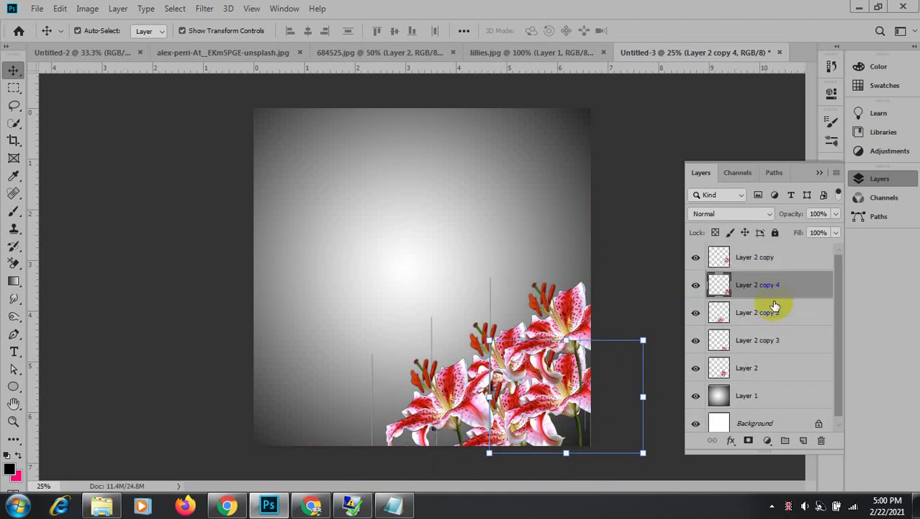
click(495, 437)
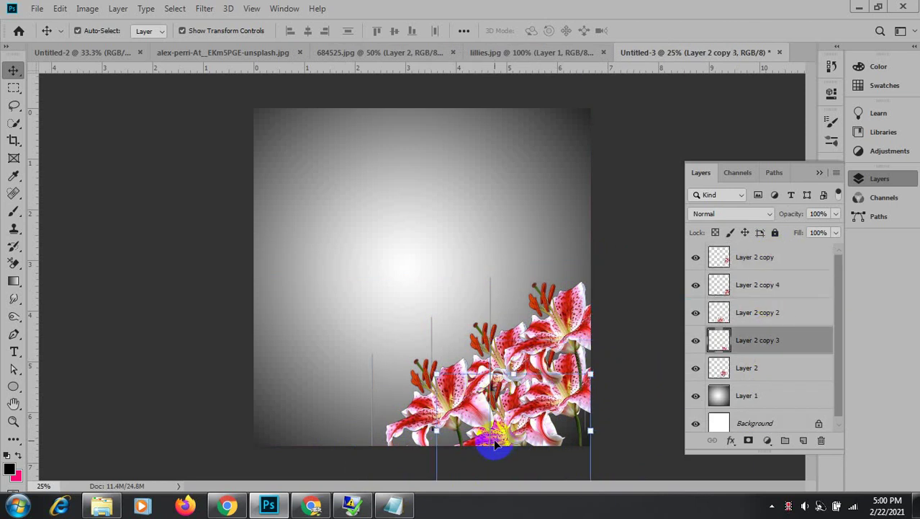
drag(766, 337, 778, 249)
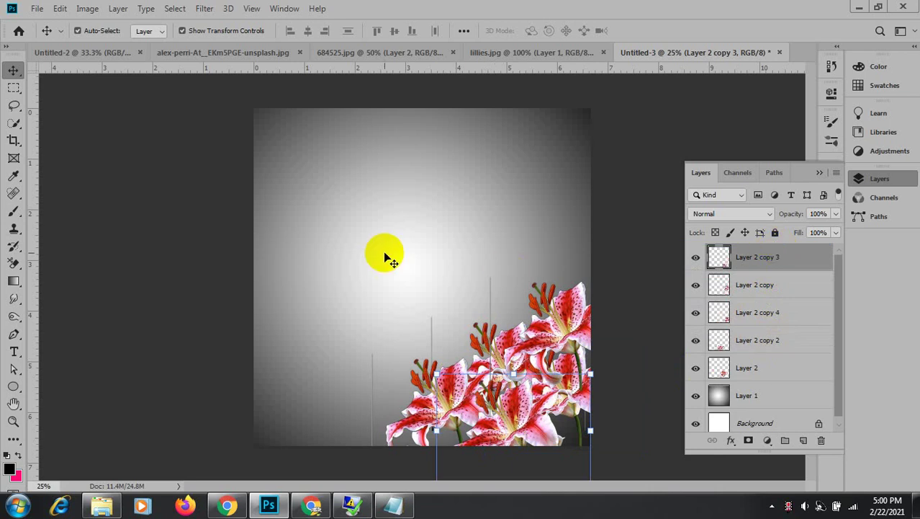
click(386, 256)
click(630, 393)
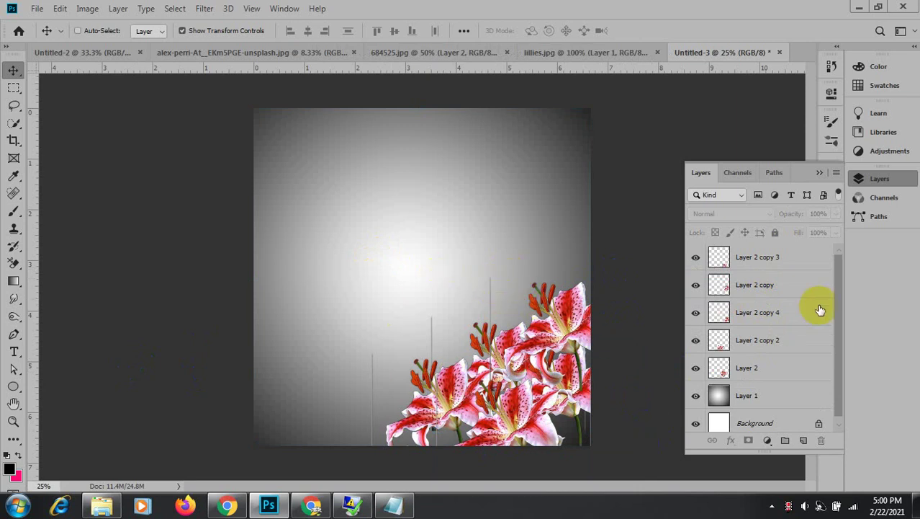
Delete Layer 2 and all four of its lily copies, keeping only the gradient Layer 1 and the Background.
click(774, 371)
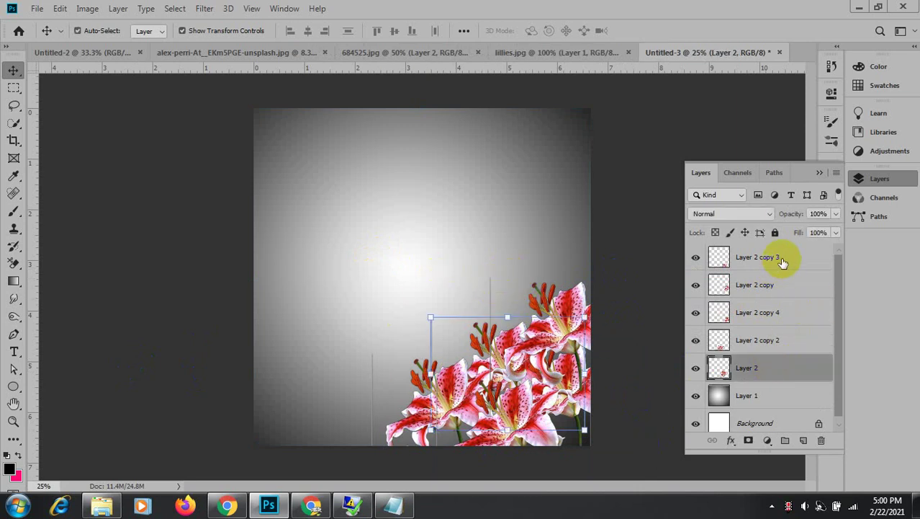
shift+click(783, 263)
key(Delete)
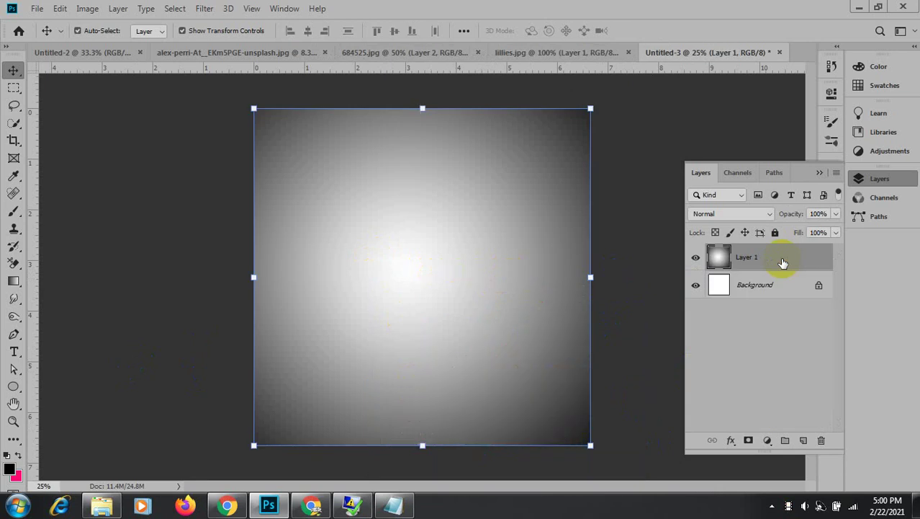
In lillies.jpg, load Layer 1's outline as a selection and subtract the stray strips along the canvas edges with the Quick Selection tool.
click(574, 55)
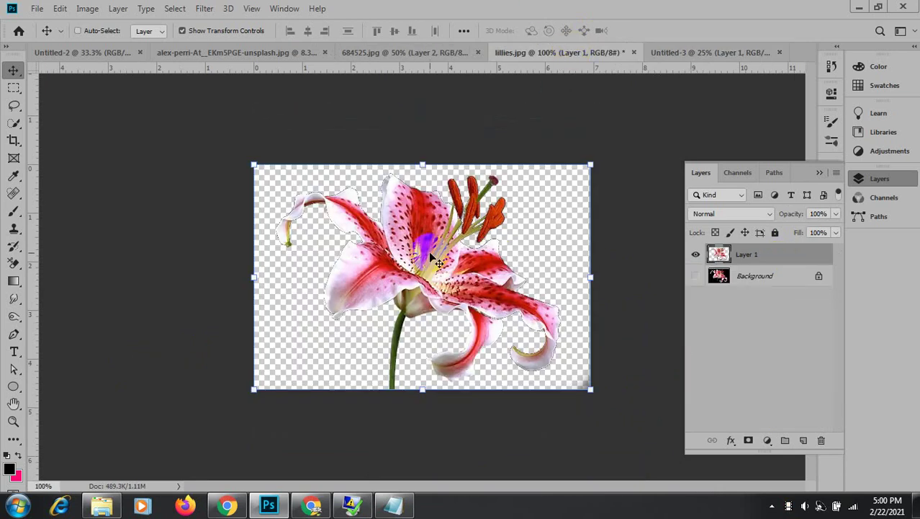
ctrl+click(719, 253)
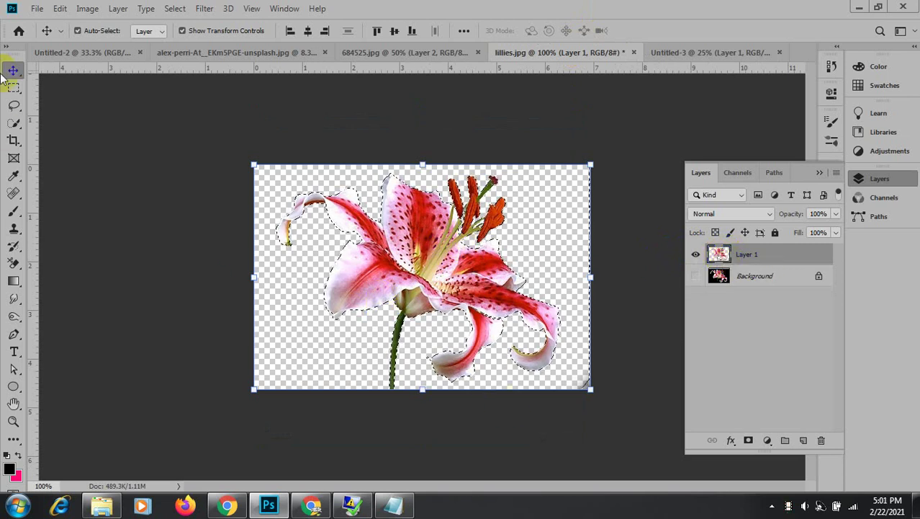
right_click(13, 126)
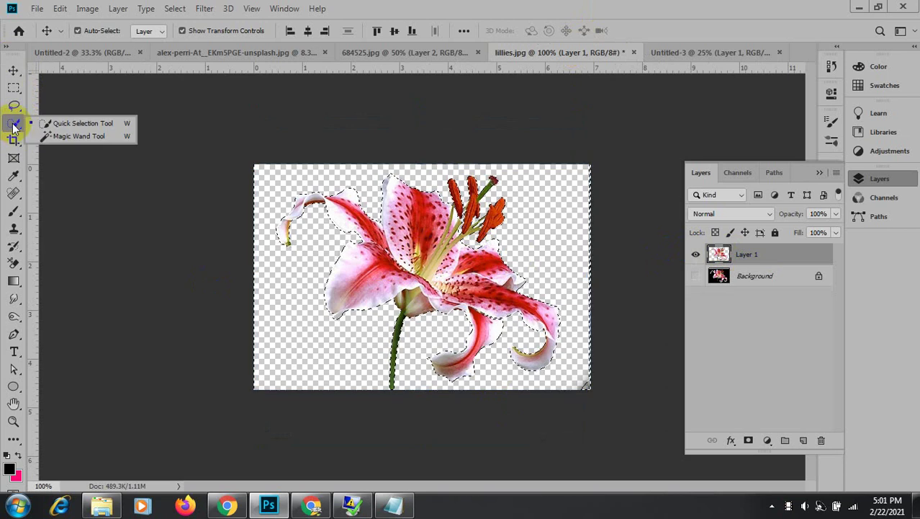
click(62, 121)
mouse_move(582, 173)
mouse_down()
mouse_move(597, 270)
mouse_move(585, 364)
mouse_move(592, 389)
mouse_up()
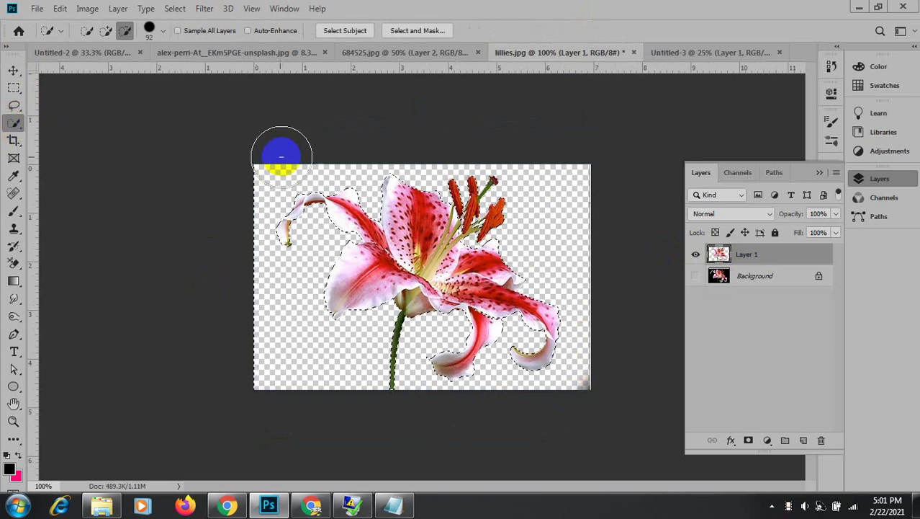
mouse_move(240, 157)
mouse_down()
mouse_move(222, 204)
mouse_move(251, 364)
mouse_up()
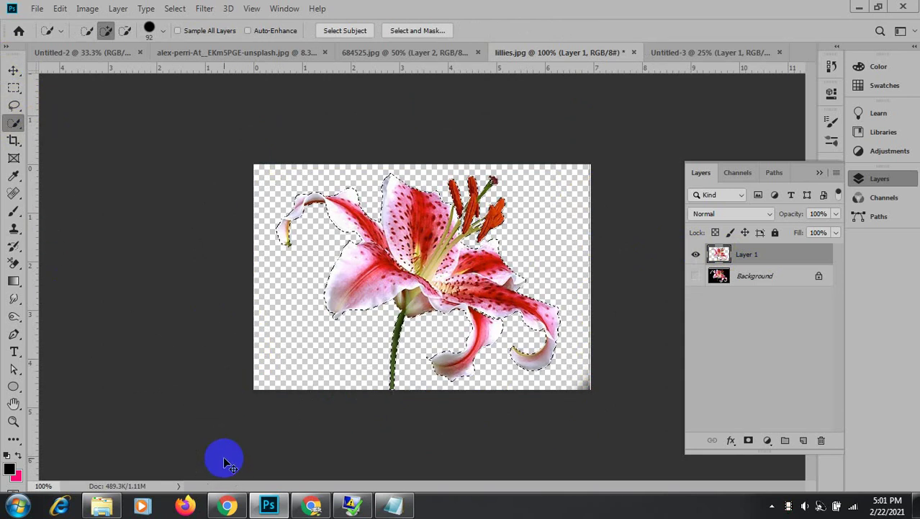
Copy the cleaned lily selection to a new layer and hide Layer 1.
key(ctrl+j)
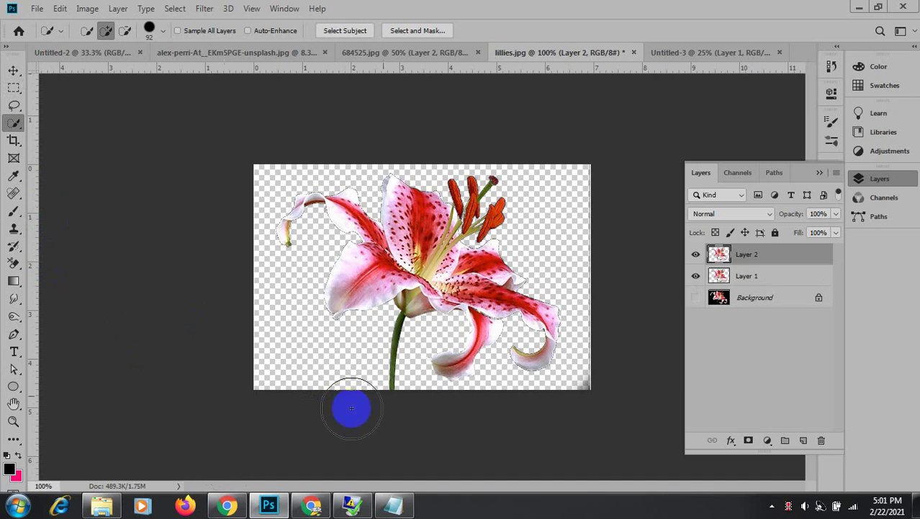
click(695, 276)
Place the cleaned lily in Untitled-3, enlarged to about 205% wide and 203% high, below and right of the canvas centre.
click(14, 70)
click(420, 279)
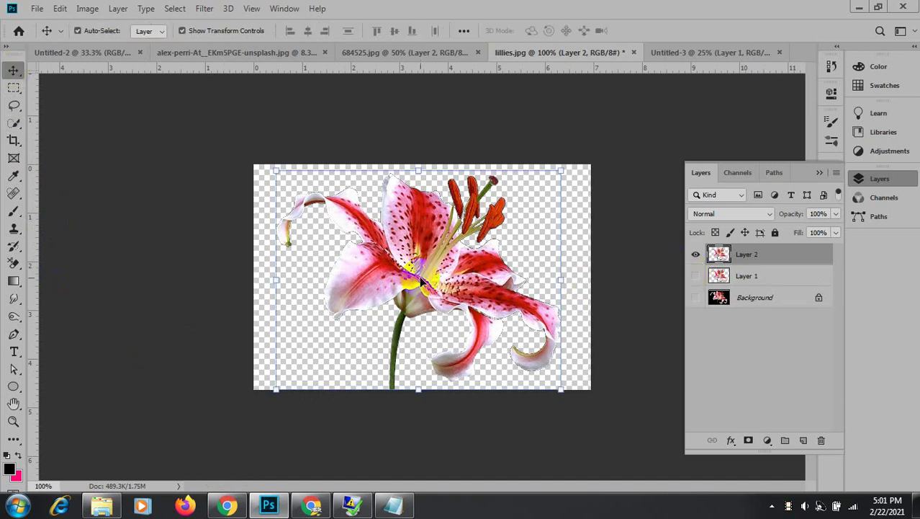
drag(424, 281, 421, 311)
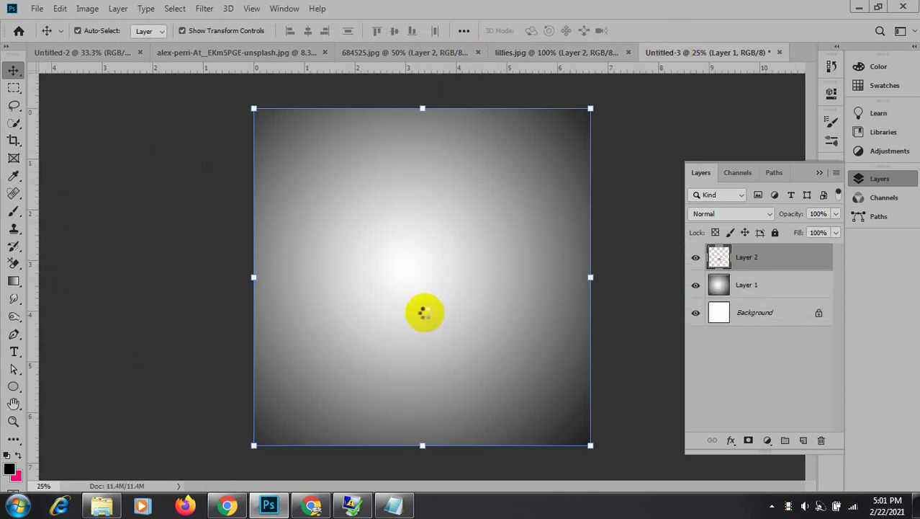
drag(462, 339, 537, 397)
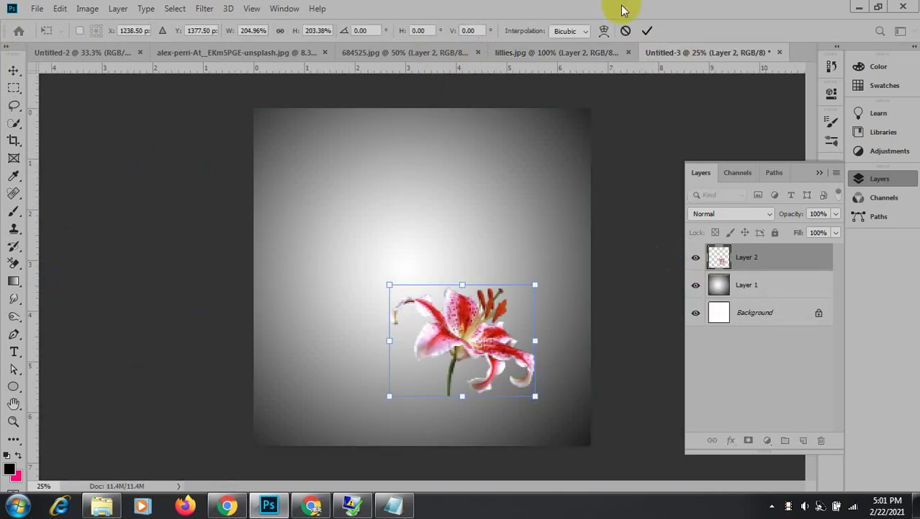
click(647, 30)
click(425, 430)
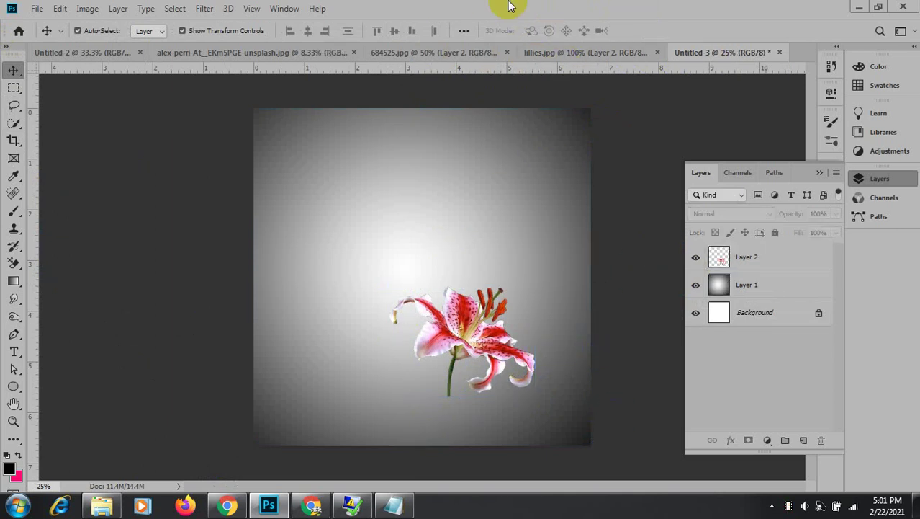
In lillies.jpg, scale the Layer 2 lily down to about 86% wide and 77% high.
click(558, 51)
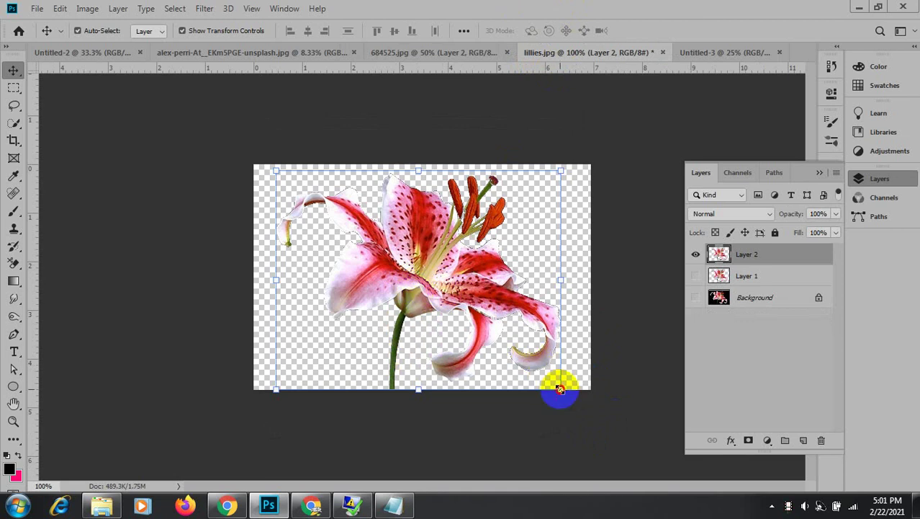
drag(561, 389, 519, 337)
Trace a closed Pen tool path around the lower end of the lily's stem in lillies.jpg.
ctrl+click(396, 299)
ctrl+click(396, 298)
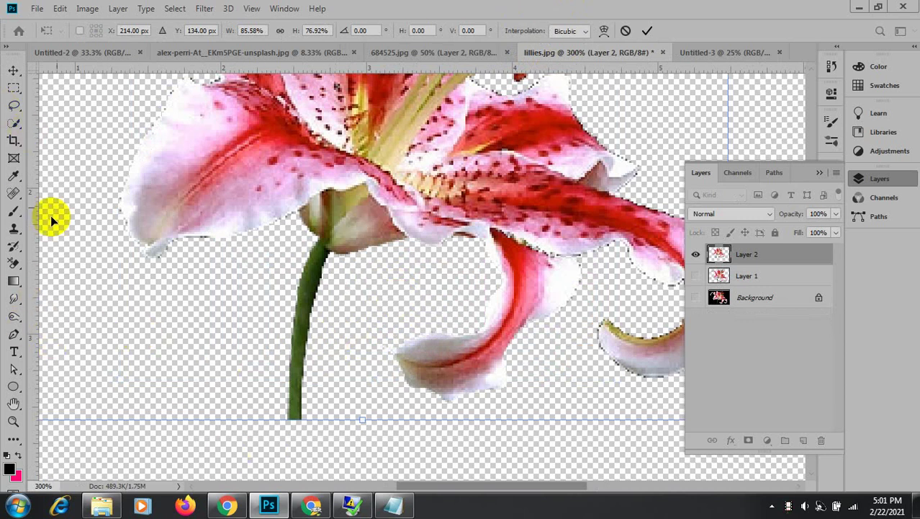
click(13, 335)
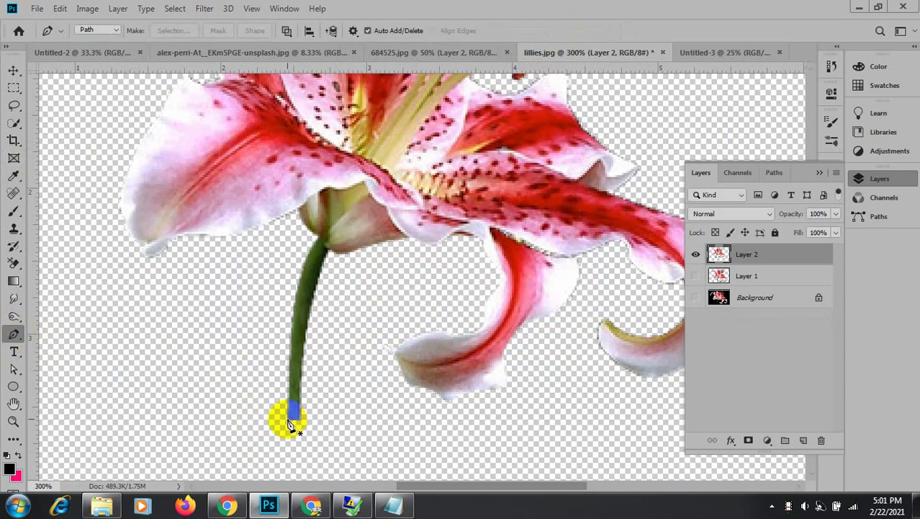
click(288, 418)
click(297, 332)
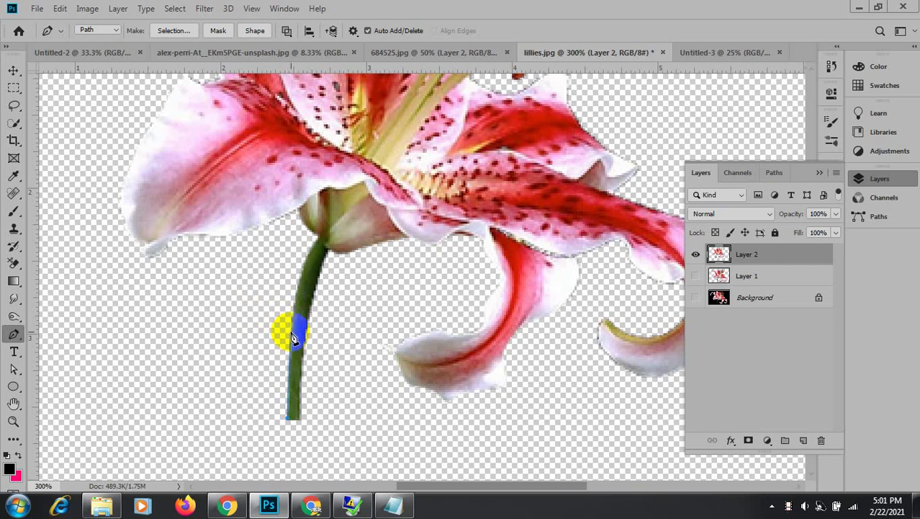
drag(292, 336, 308, 436)
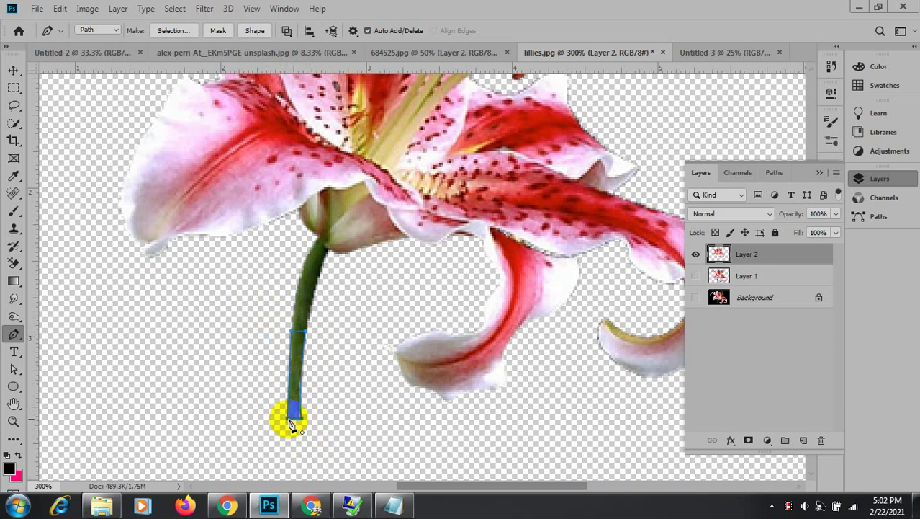
Copy the outlined stem section from Layer 2 to a new layer.
click(14, 70)
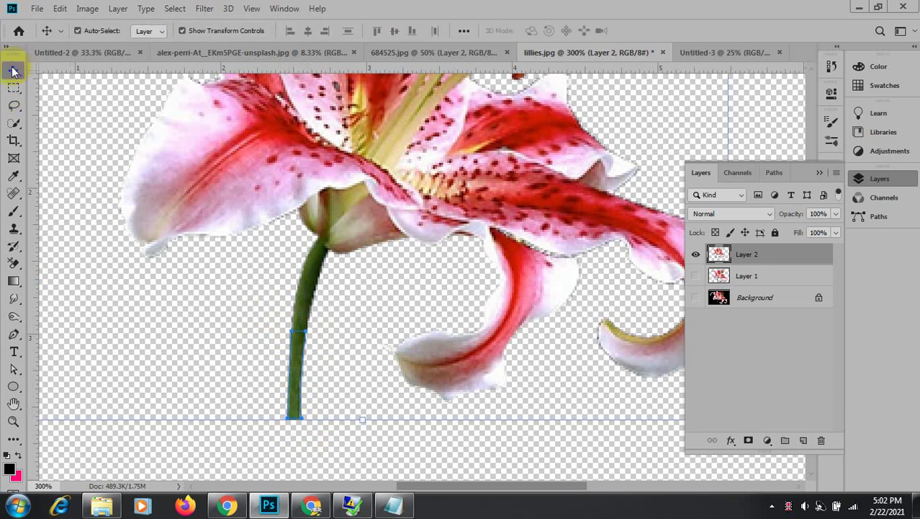
click(319, 498)
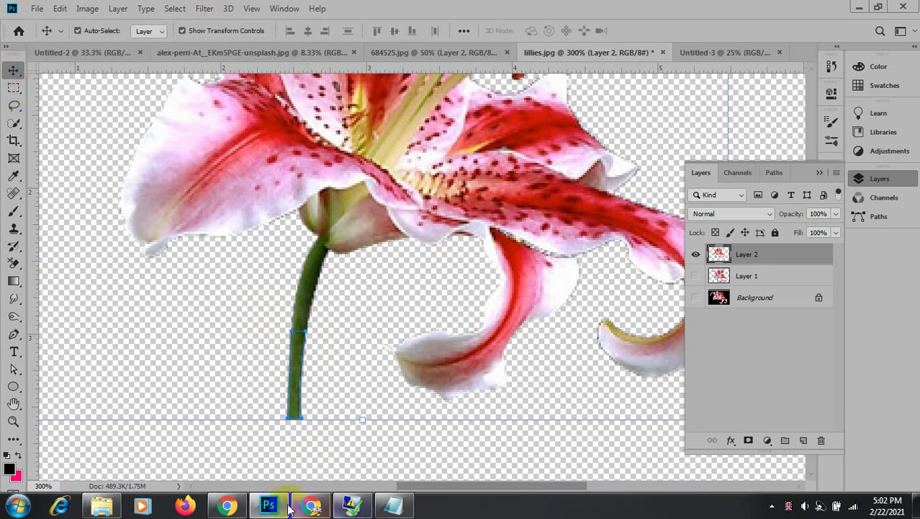
click(310, 506)
click(270, 505)
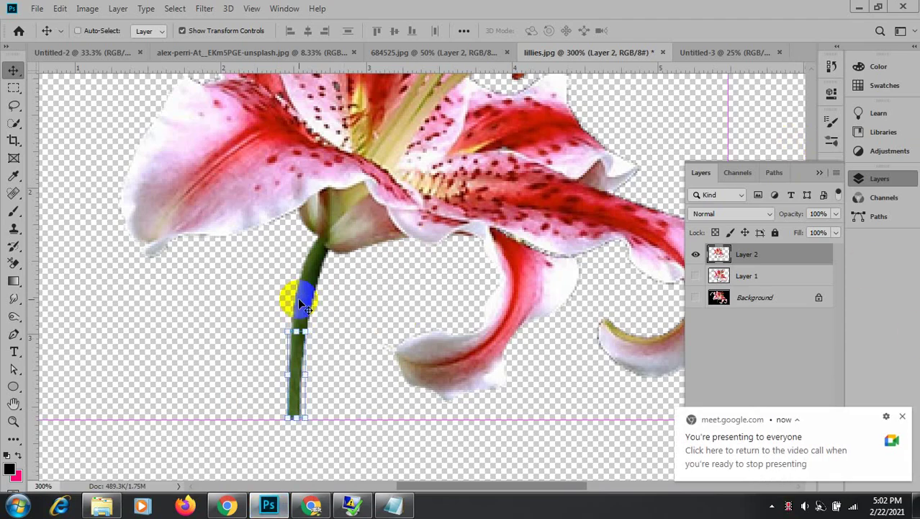
key(ctrl+semicolon)
key(ctrl+shift+alt+n)
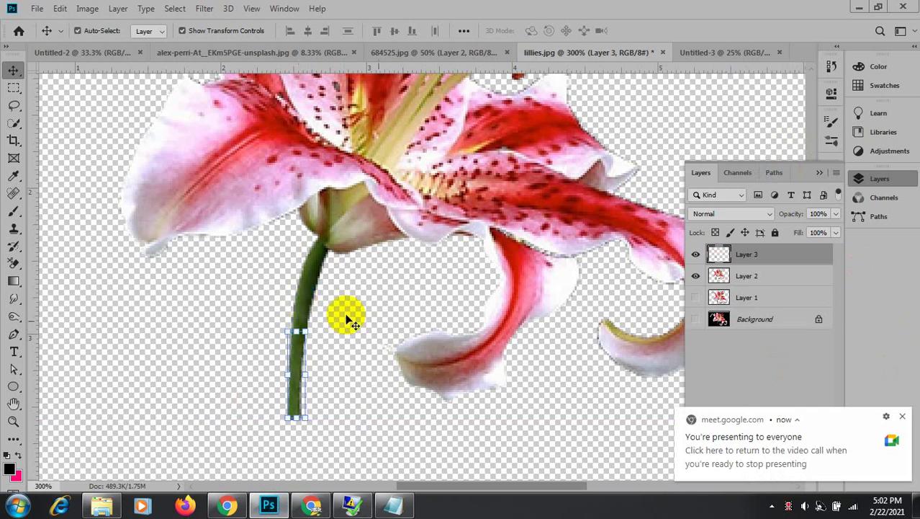
Move the copied stem section down to the stem's cut end and rotate it slightly to continue the curve.
click(294, 346)
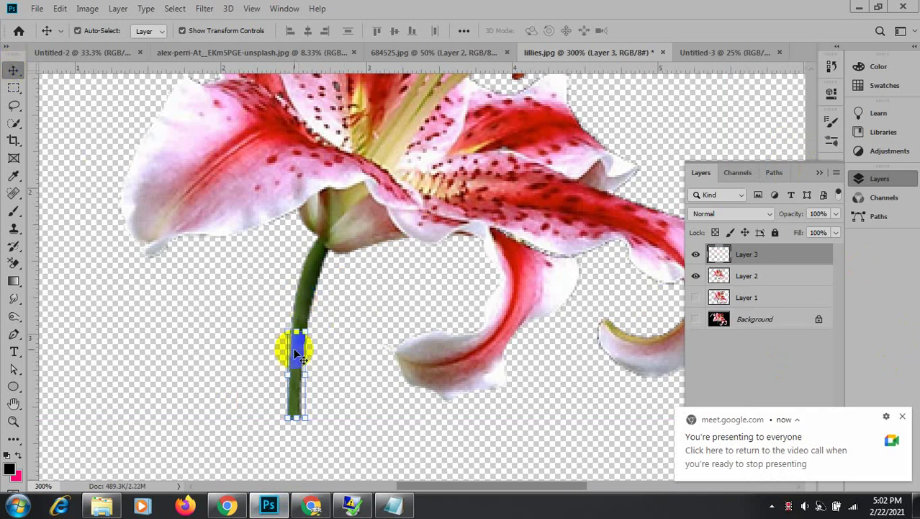
drag(298, 370, 294, 449)
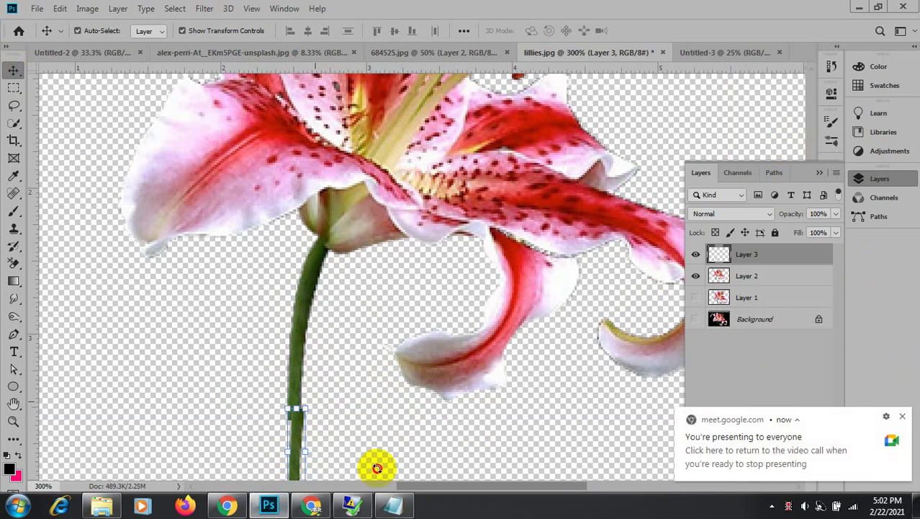
key(ctrl+t)
drag(318, 483, 306, 393)
key(Return)
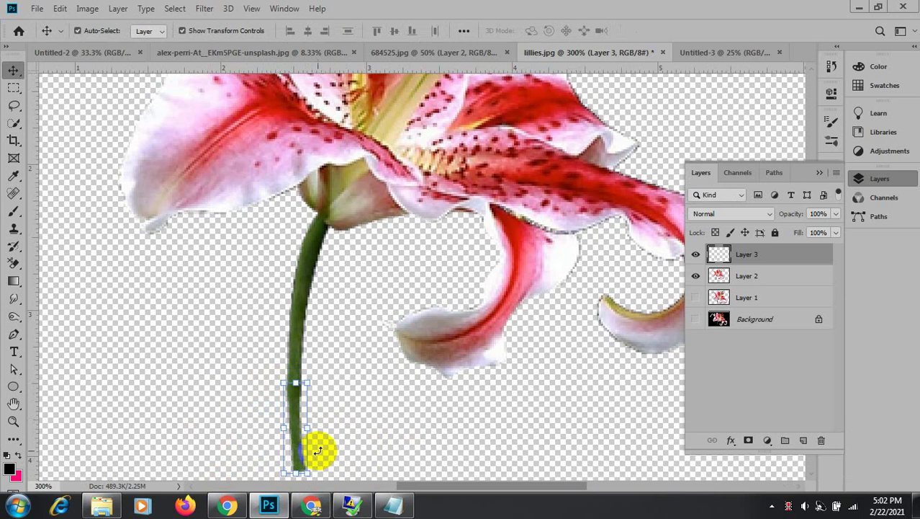
Enlarge the Layer 3 stem section so it is wider and reaches further down below the original stem.
click(339, 410)
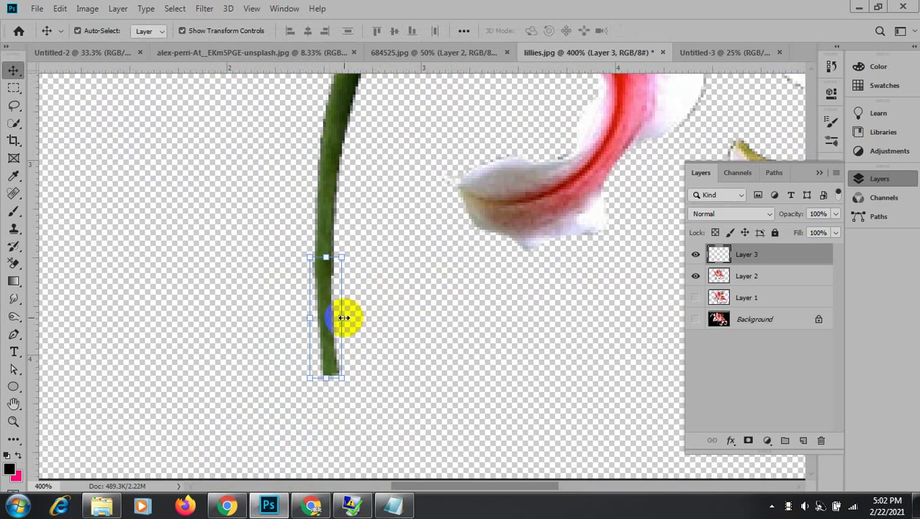
drag(343, 317, 353, 319)
drag(337, 290, 331, 311)
key(Return)
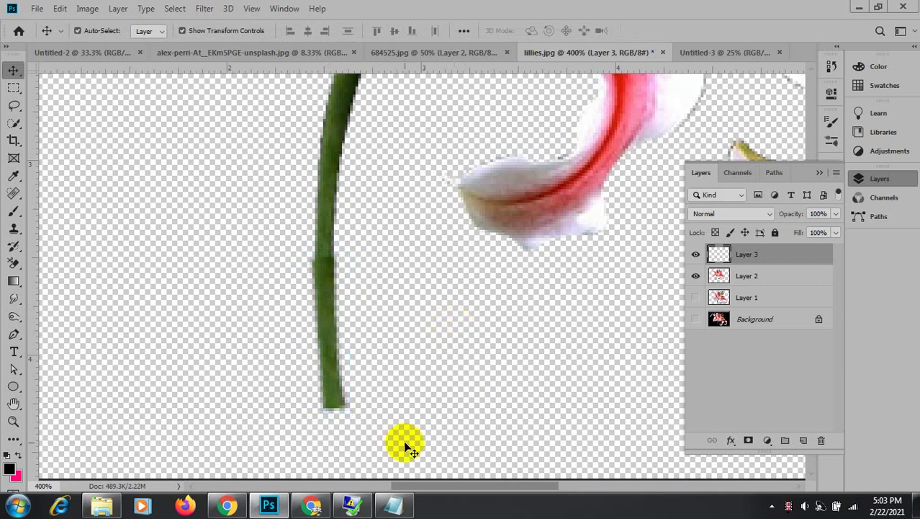
Duplicate the stem section below the first piece and rotate the copy by -3.42°.
drag(325, 300, 333, 389)
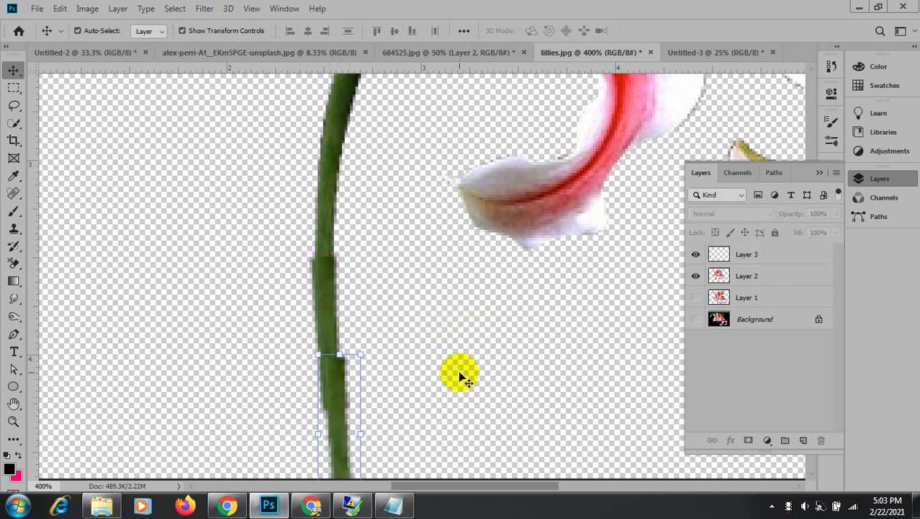
key(ctrl+j)
scroll(460, 373, down, 1)
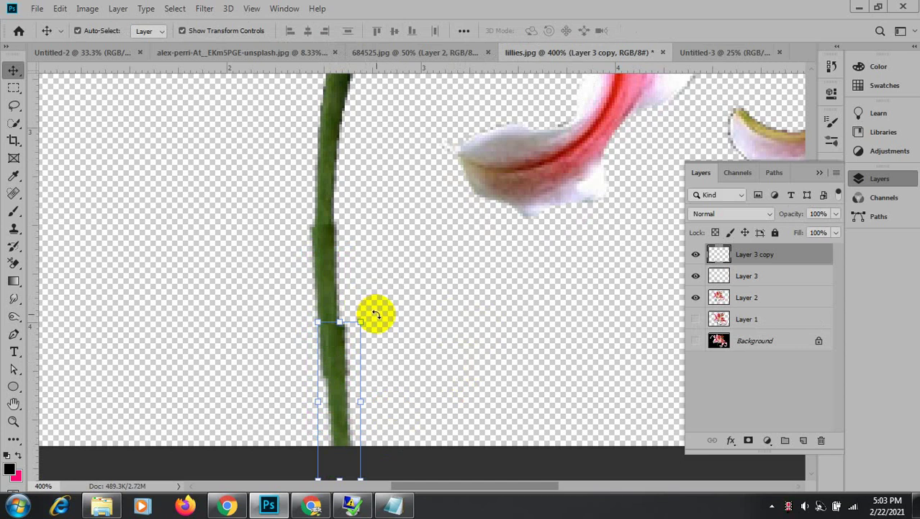
mouse_move(376, 314)
mouse_down()
mouse_move(362, 307)
mouse_move(373, 308)
mouse_up()
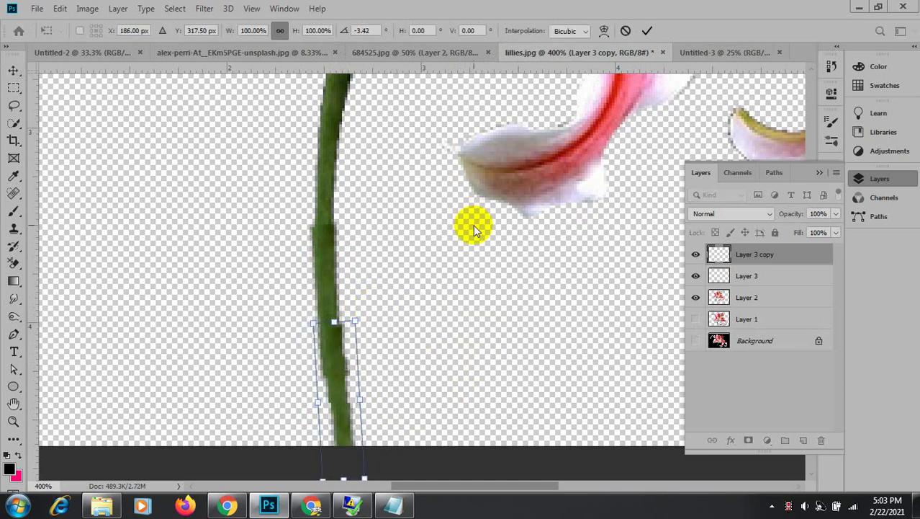
click(648, 31)
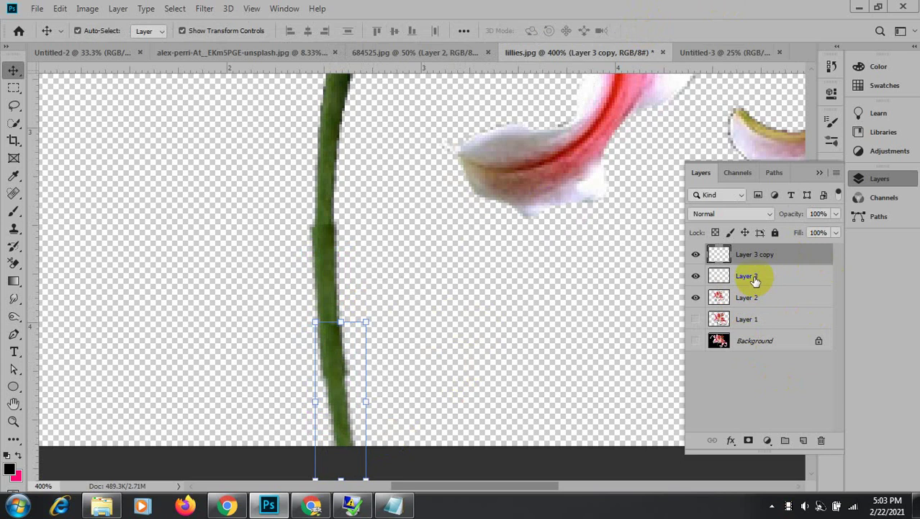
Try merging Layer 3 and Layer 3 copy, then undo the merge.
shift+click(754, 280)
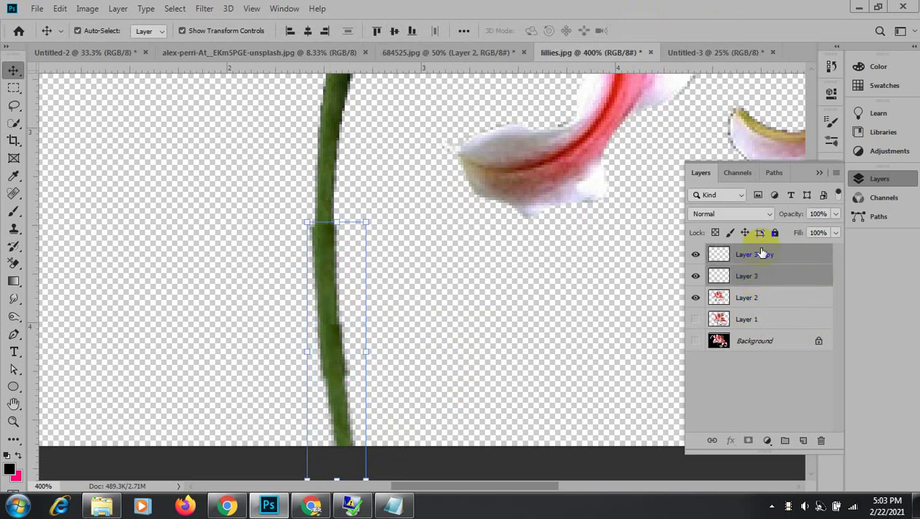
right_click(763, 252)
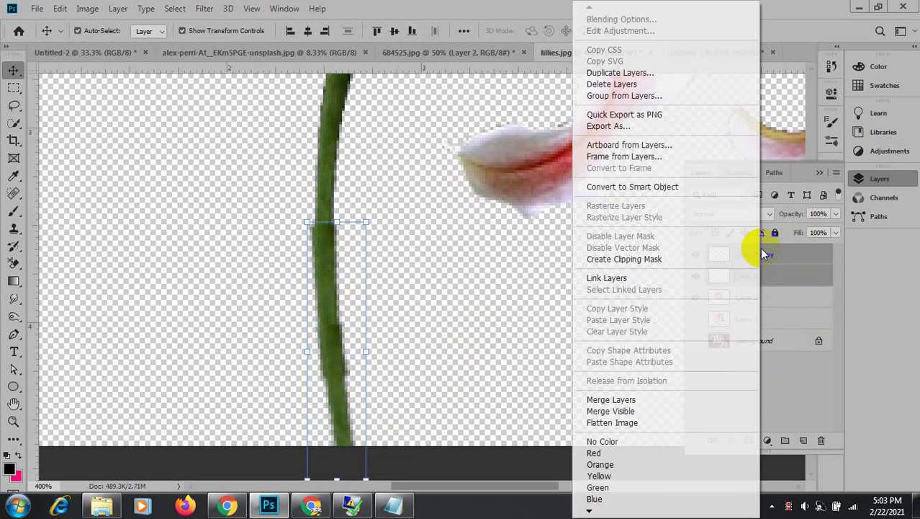
click(624, 401)
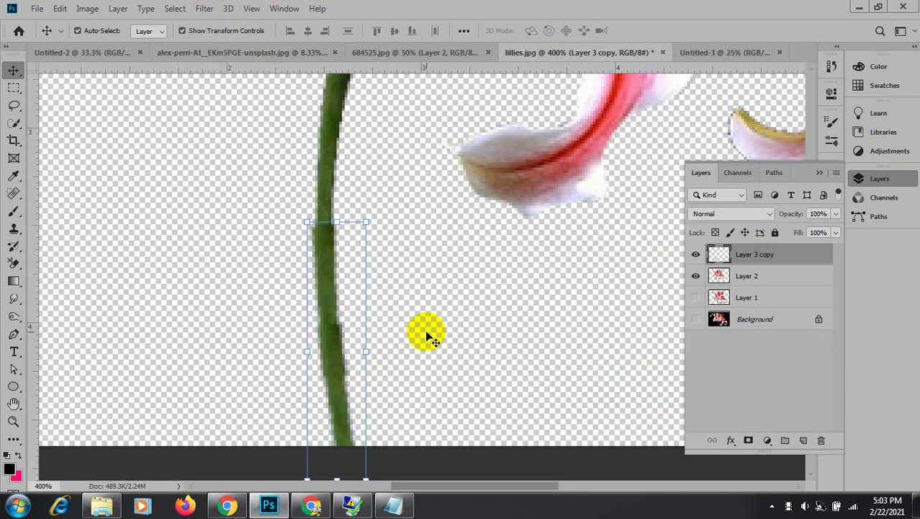
key(ctrl+z)
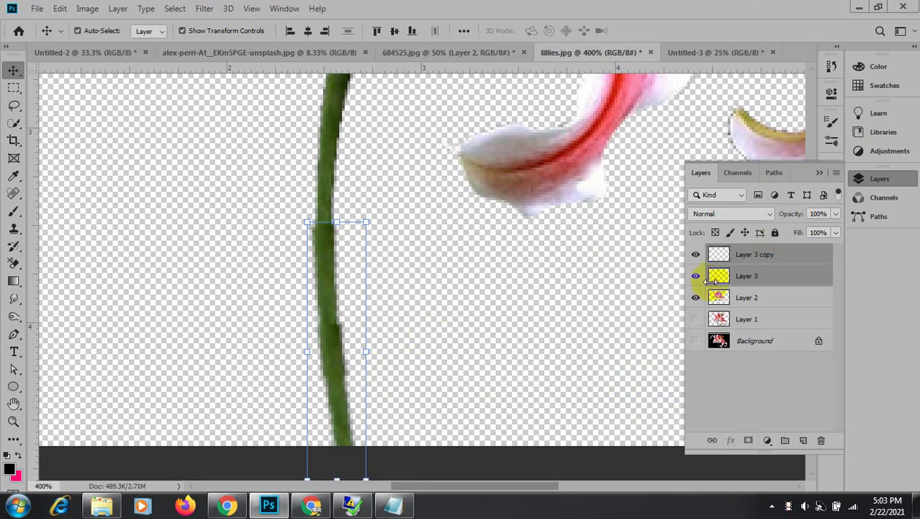
Scale the Layer 3 copy stem section down slightly so it fits the end of the piece above.
click(452, 329)
click(336, 366)
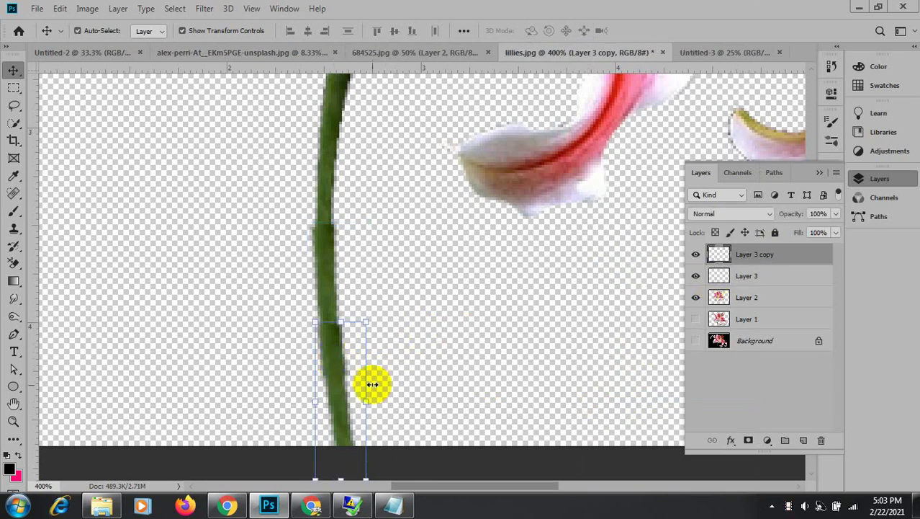
drag(369, 390, 366, 389)
key(Return)
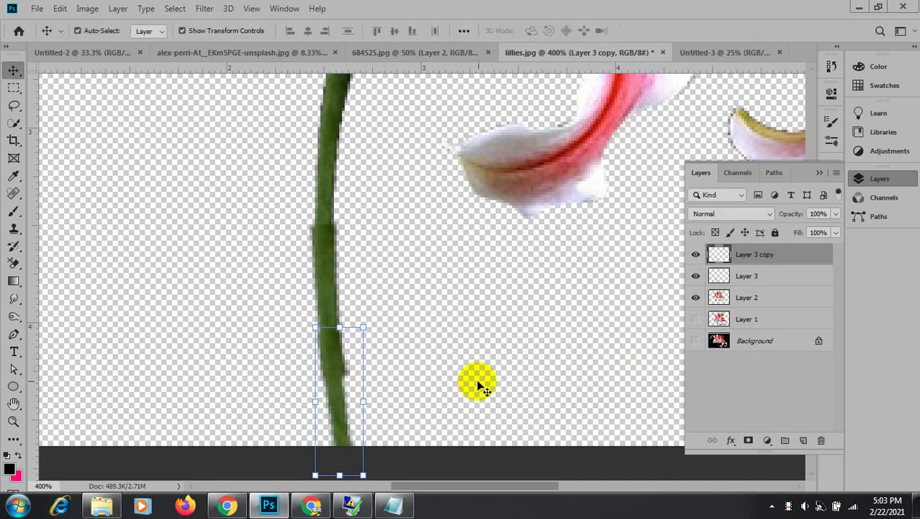
Merge Layer 3 and Layer 3 copy into one stem extension layer and deselect it.
click(316, 133)
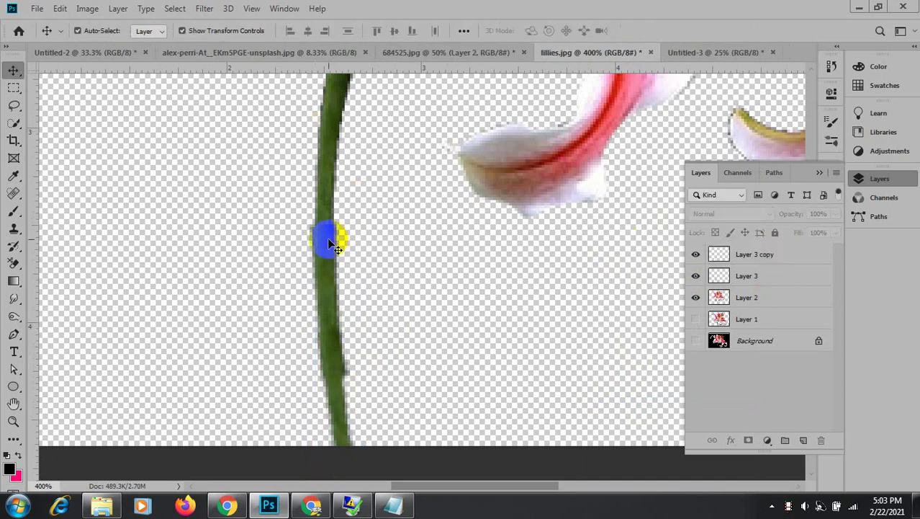
click(751, 276)
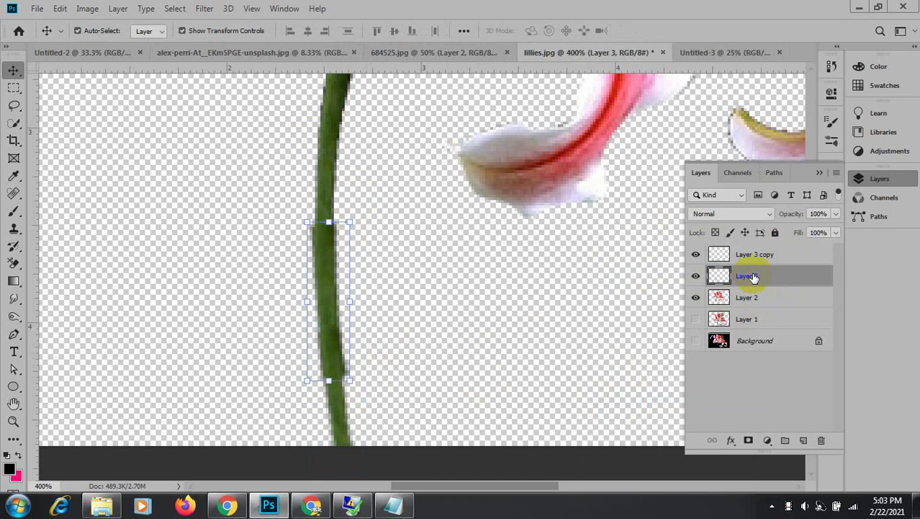
shift+click(764, 254)
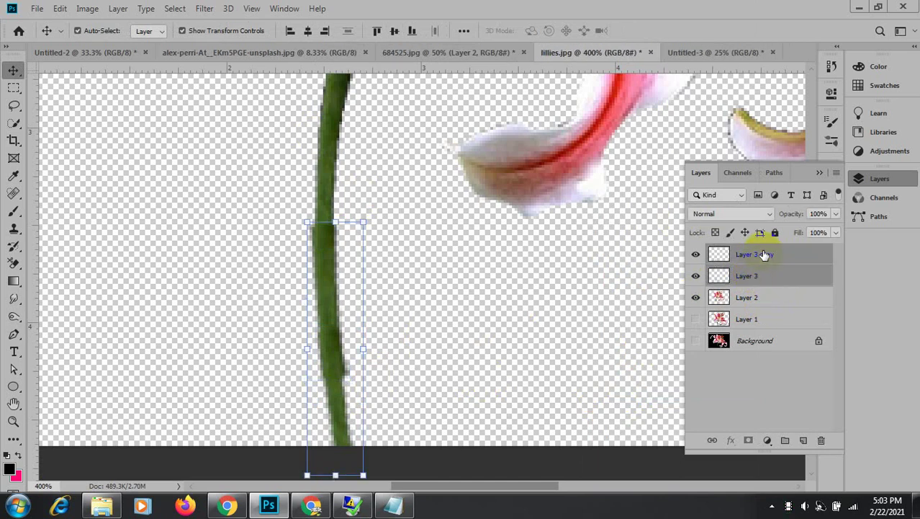
right_click(764, 258)
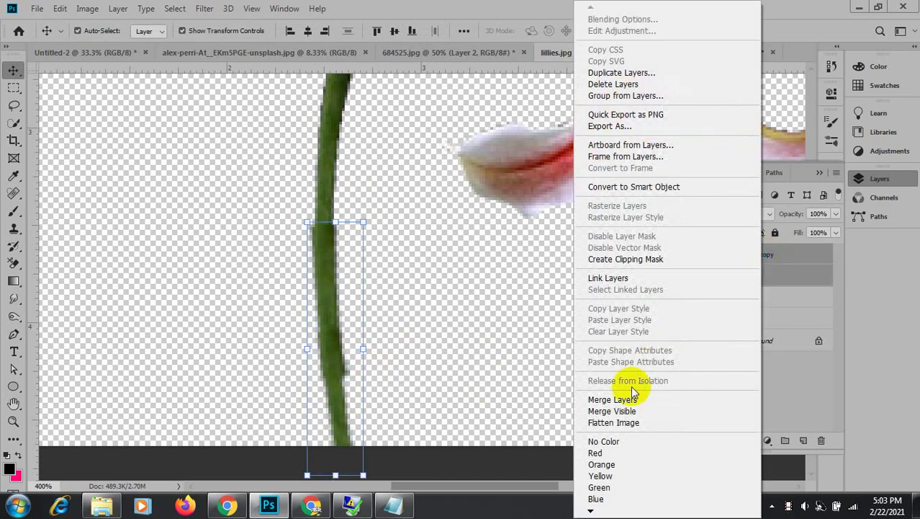
click(612, 399)
click(461, 327)
drag(328, 337, 328, 306)
click(514, 339)
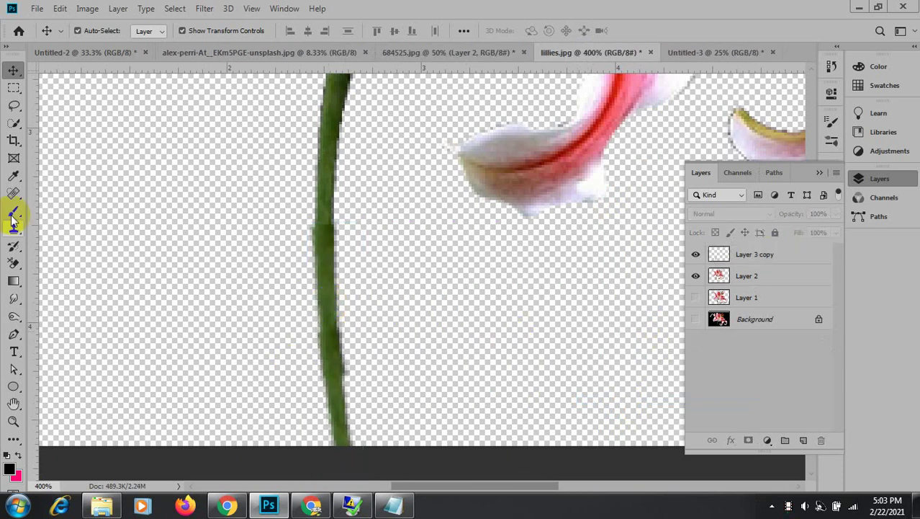
Set up the Eraser tool with a 41 px brush on the Layer 3 copy layer, undoing the trial erase beside the stem.
click(14, 263)
click(100, 264)
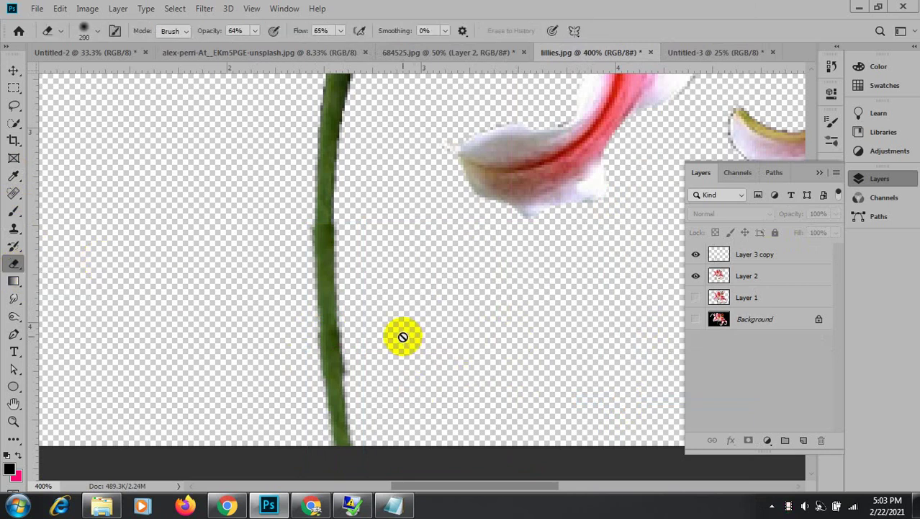
click(754, 256)
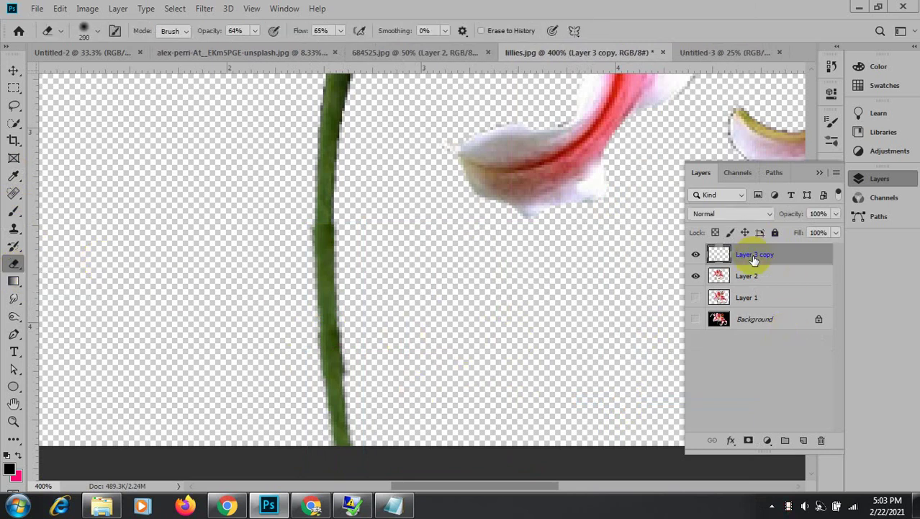
alt+right_click(416, 231)
mouse_move(416, 231)
mouse_down()
mouse_move(299, 252)
mouse_move(200, 241)
mouse_up()
click(388, 361)
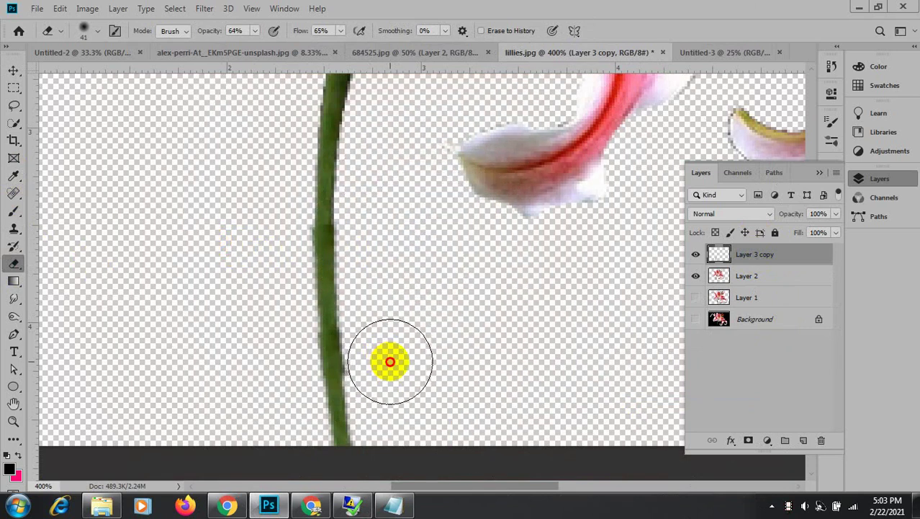
key(ctrl+z)
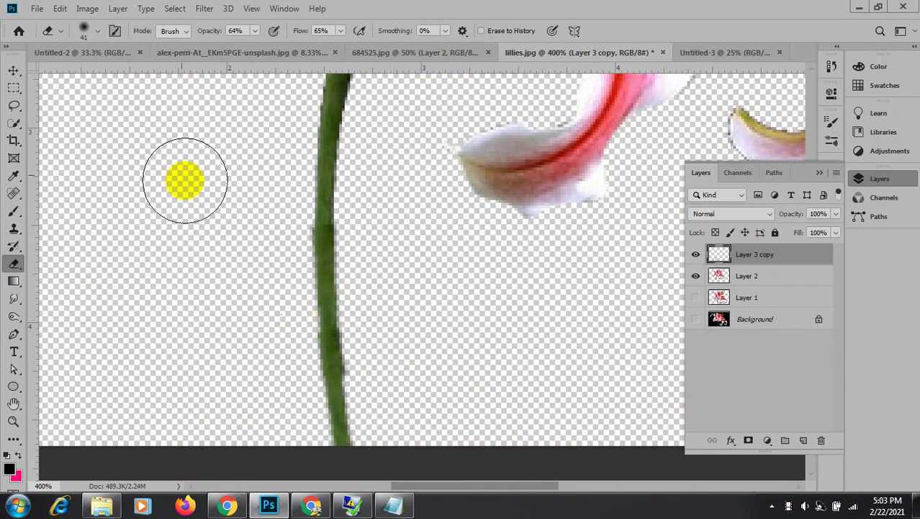
Set the eraser brush hardness to 100%.
click(95, 34)
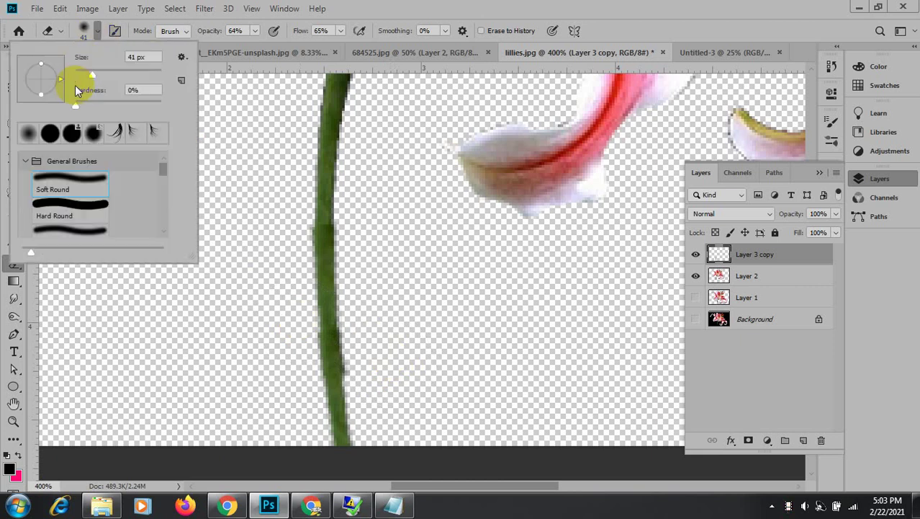
drag(73, 106, 173, 106)
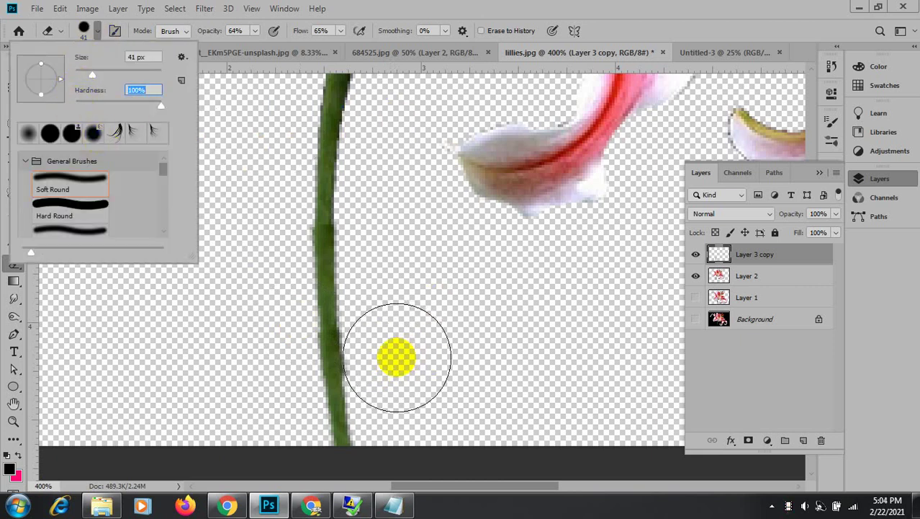
key(Return)
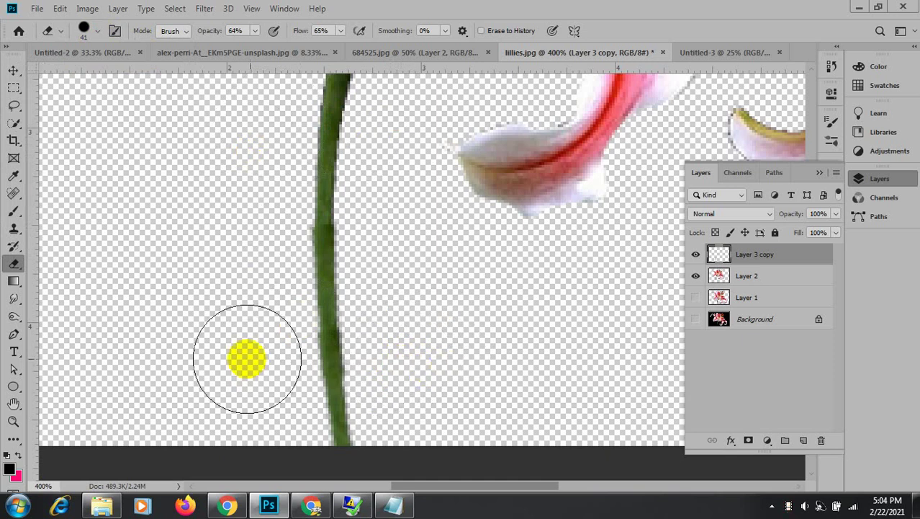
Add a layer mask to the Layer 3 copy stem section and try painting black over the stem joint with a soft 43 px brush.
click(267, 366)
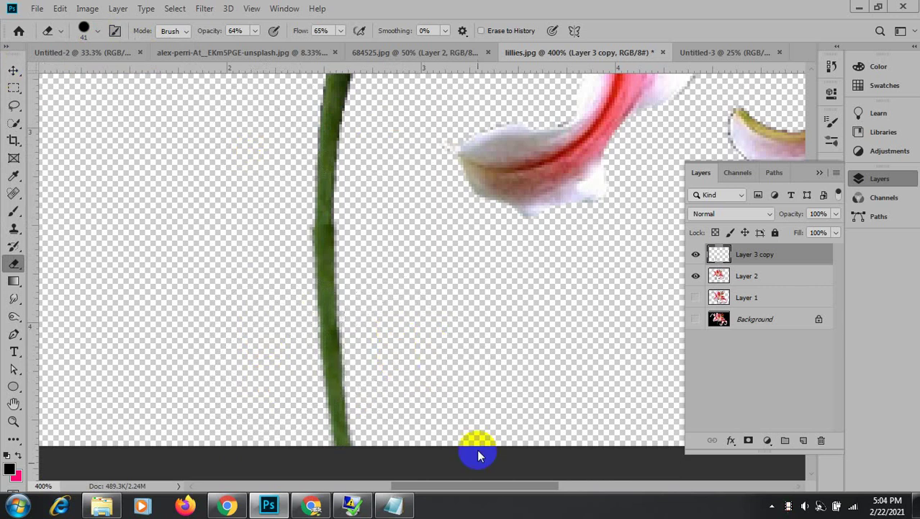
click(14, 69)
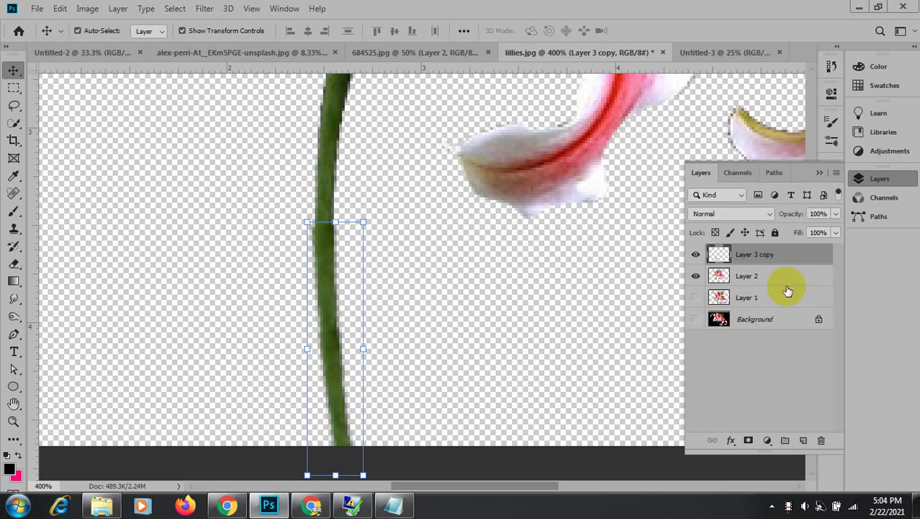
click(749, 440)
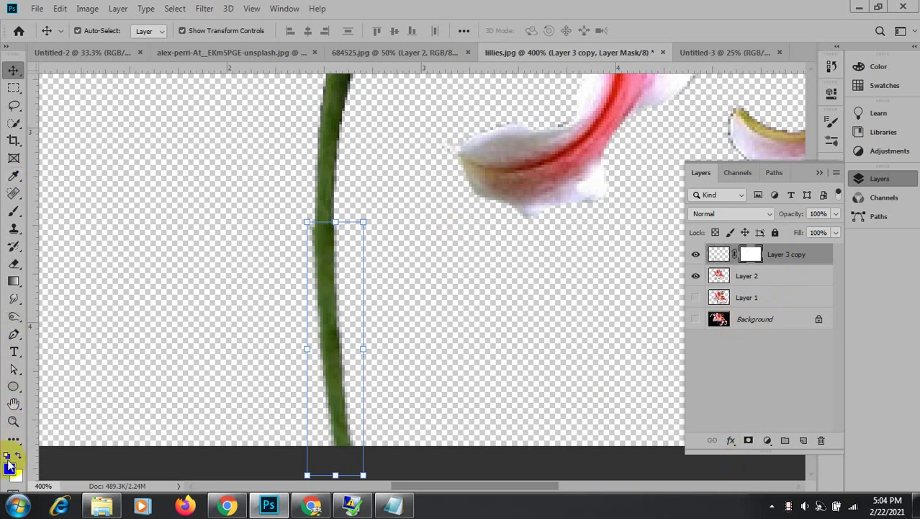
click(13, 214)
click(322, 198)
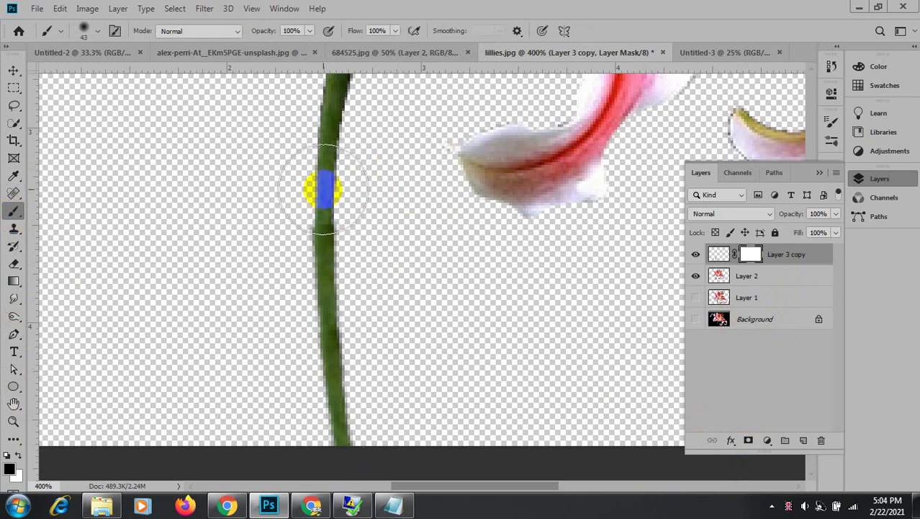
drag(324, 189, 324, 241)
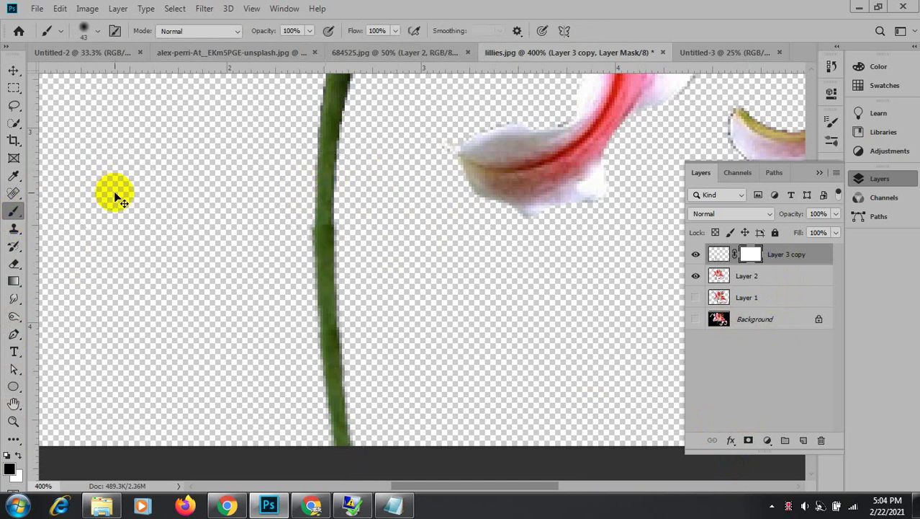
Move the Layer 3 copy stem section up slightly so it overlaps the end of the stem above, and deselect it.
click(718, 253)
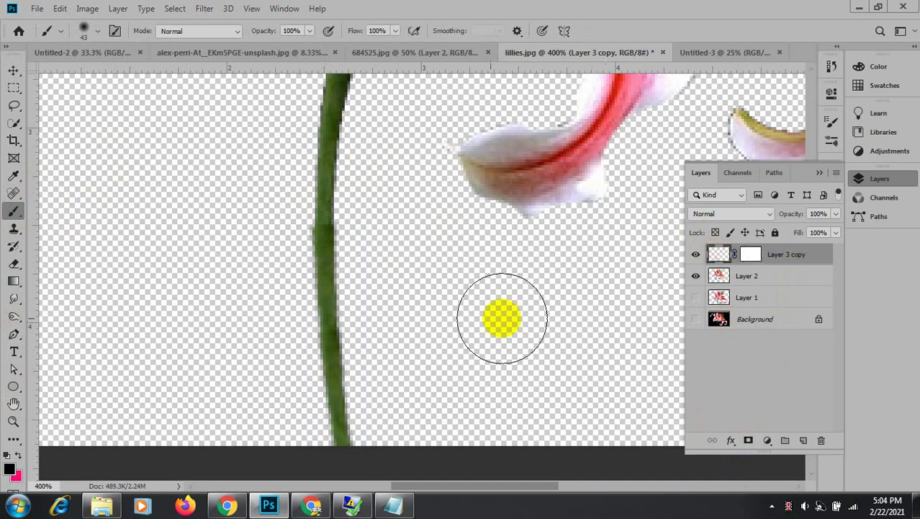
alt+click(343, 328)
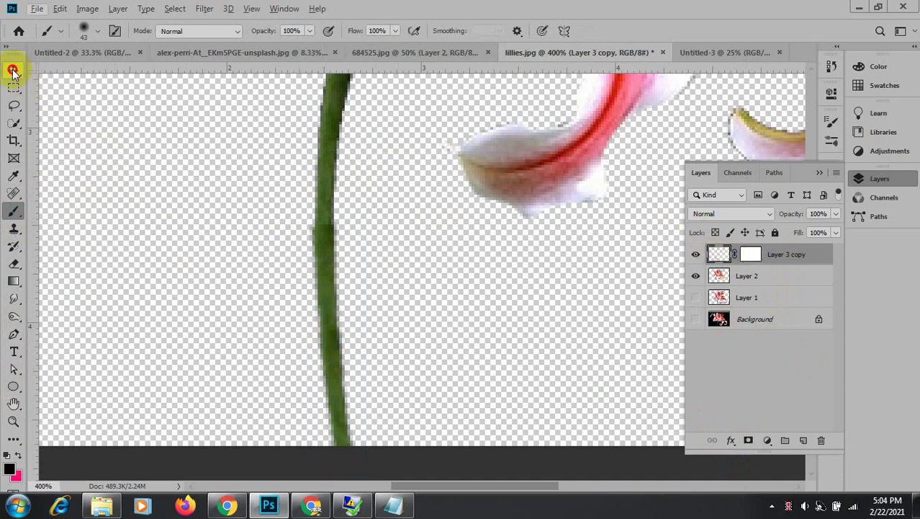
click(12, 71)
drag(327, 350, 328, 330)
ctrl+click(771, 256)
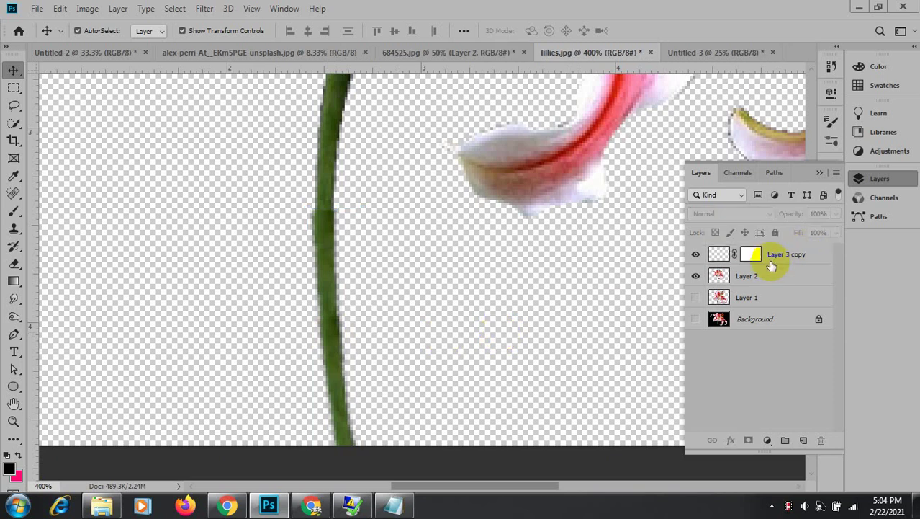
Paint black on the Layer 3 copy mask with a 43 px, 0% hardness brush to blend the stem joint.
click(749, 260)
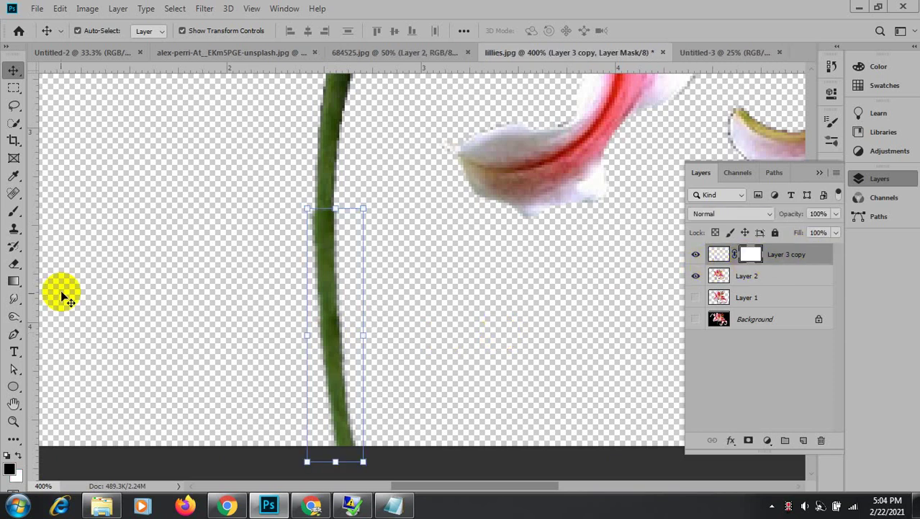
click(13, 212)
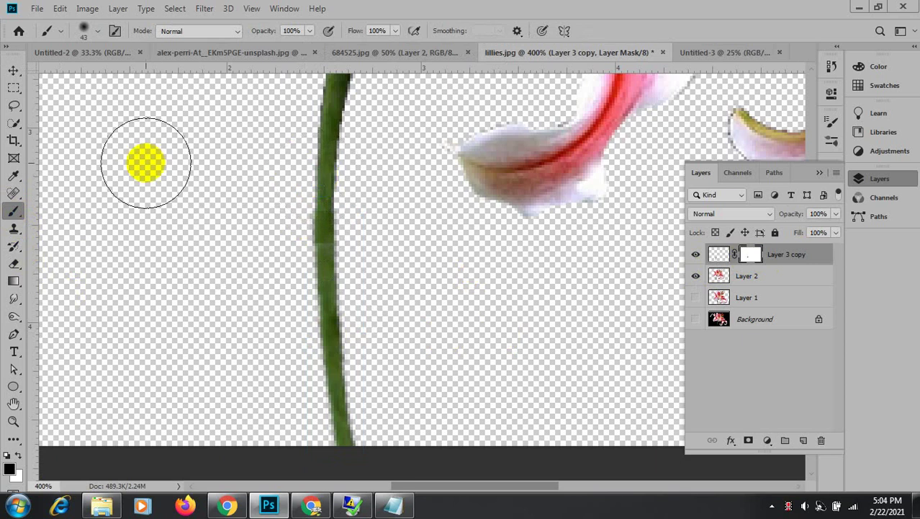
click(91, 31)
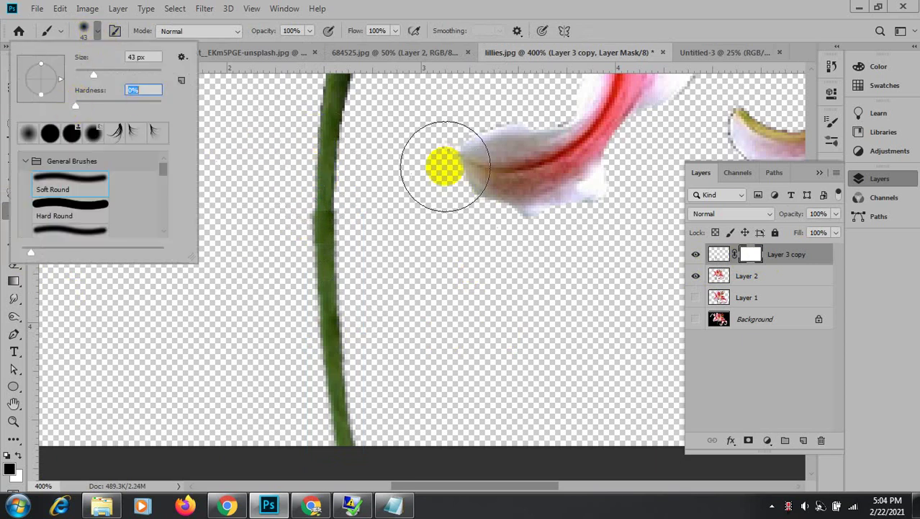
click(328, 153)
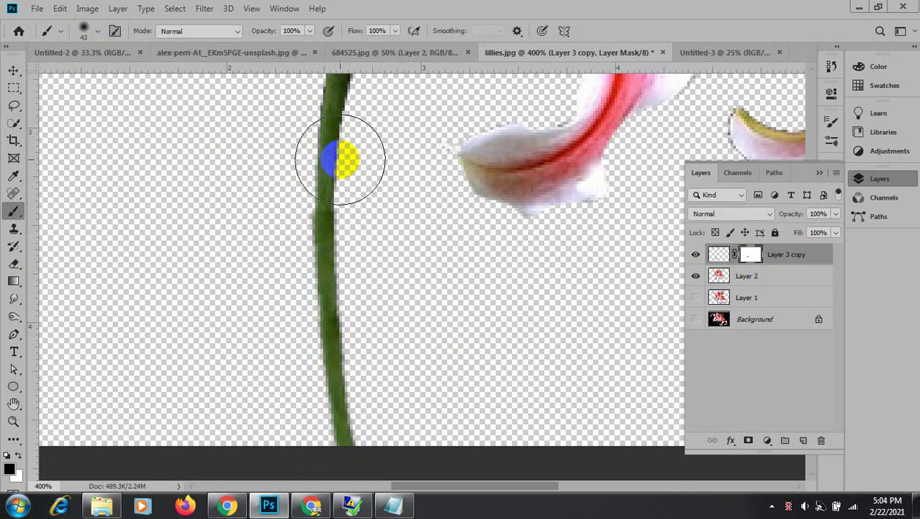
drag(332, 152, 344, 151)
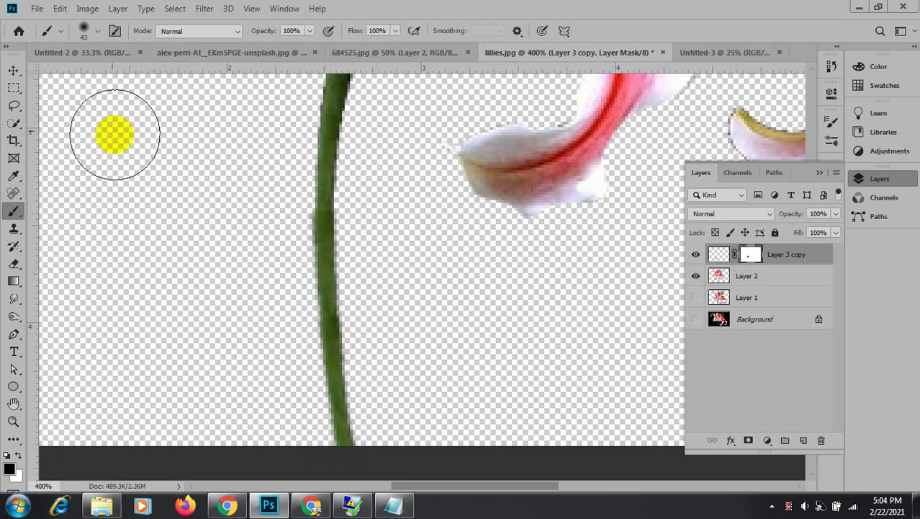
Apply the layer mask permanently to Layer 3 copy.
click(14, 70)
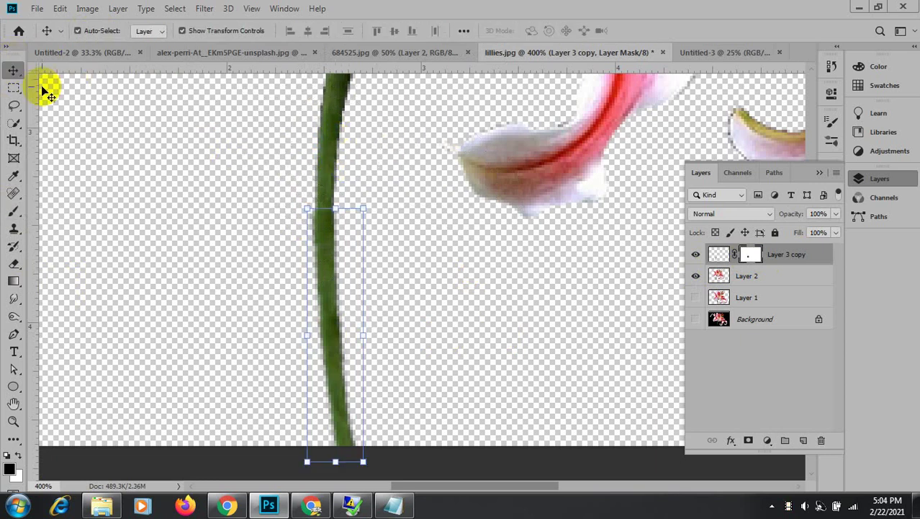
shift+click(750, 278)
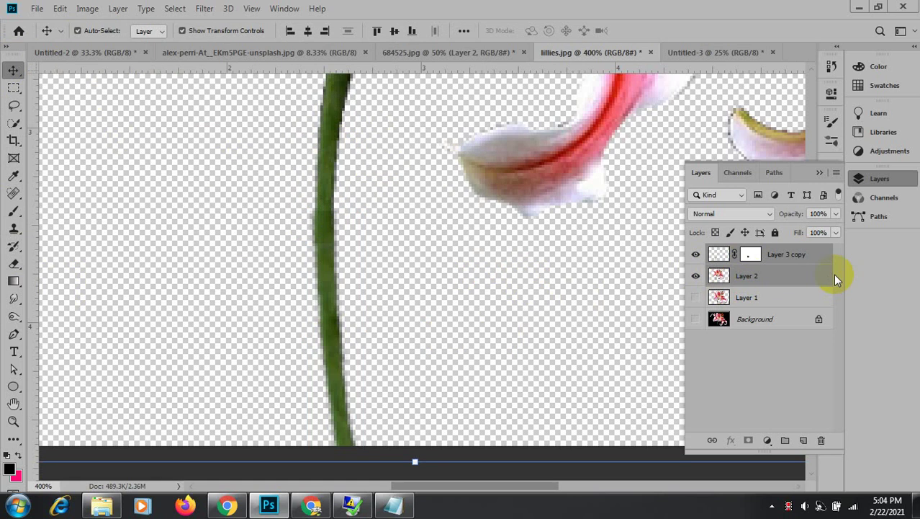
click(765, 257)
click(752, 256)
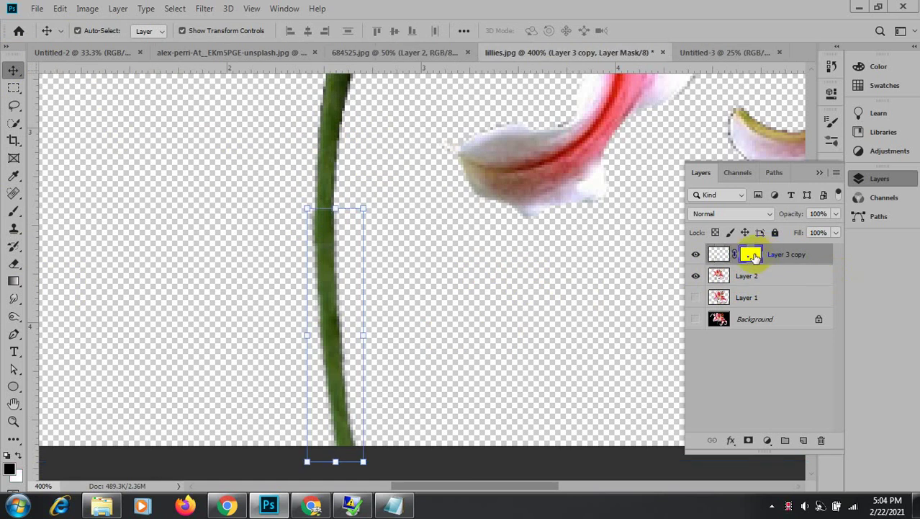
right_click(752, 255)
click(806, 294)
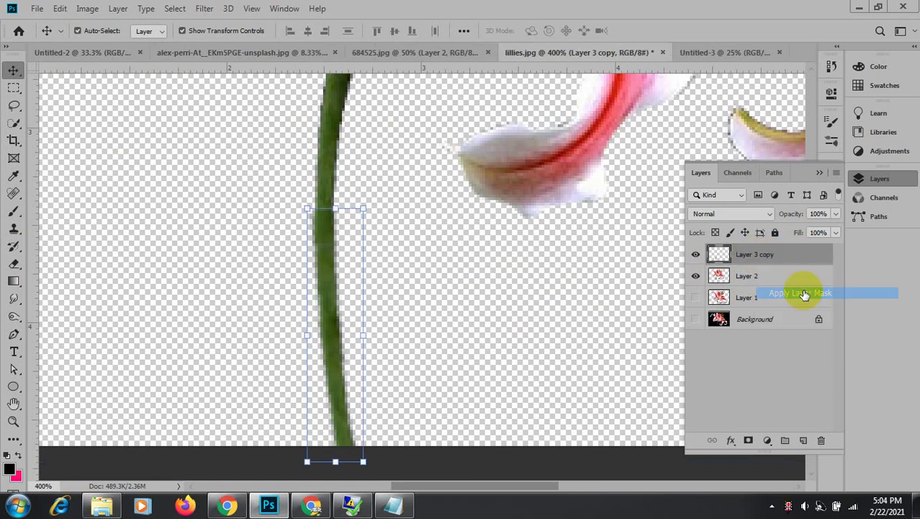
Merge Layer 3 copy with Layer 2 so the flower and its extended stem form one layer.
shift+click(735, 280)
right_click(759, 254)
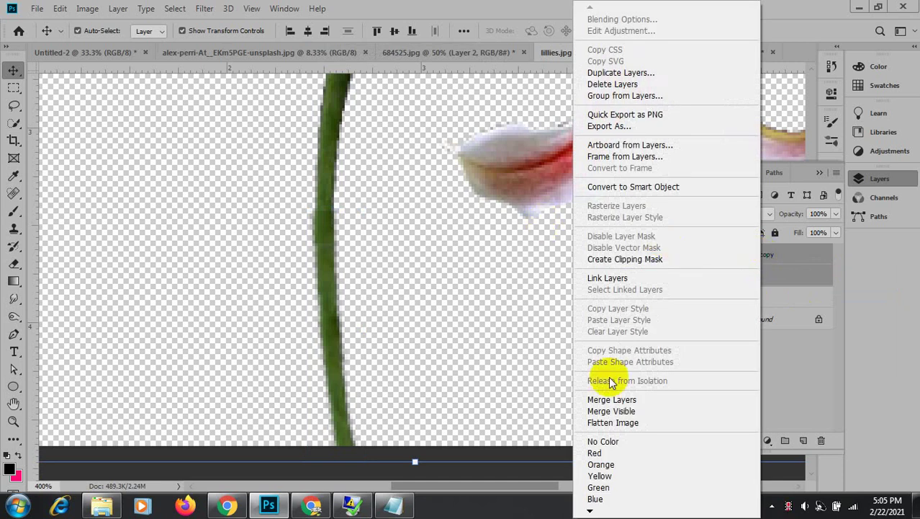
click(612, 401)
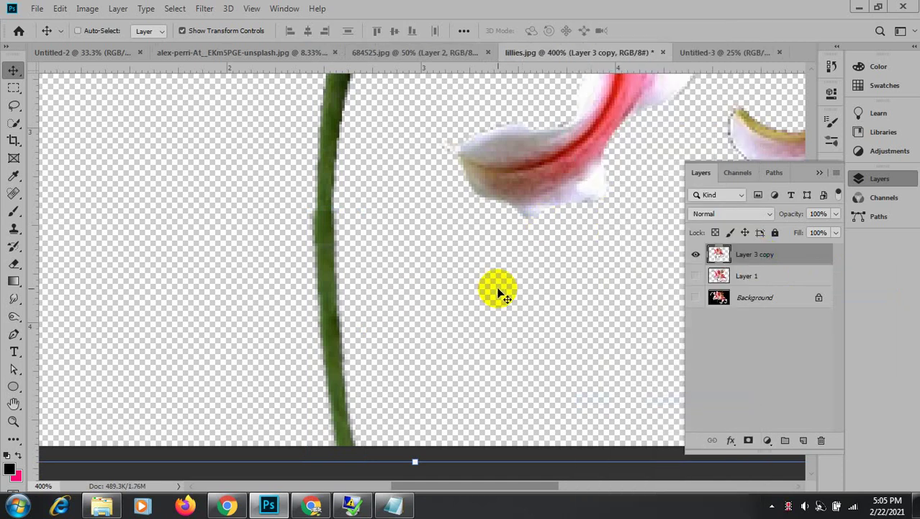
Copy the merged lily into the Untitled-3 document and delete the old short-stemmed lily on Layer 2.
key(ctrl+minus)
key(ctrl+minus)
key(ctrl+minus)
key(ctrl+minus)
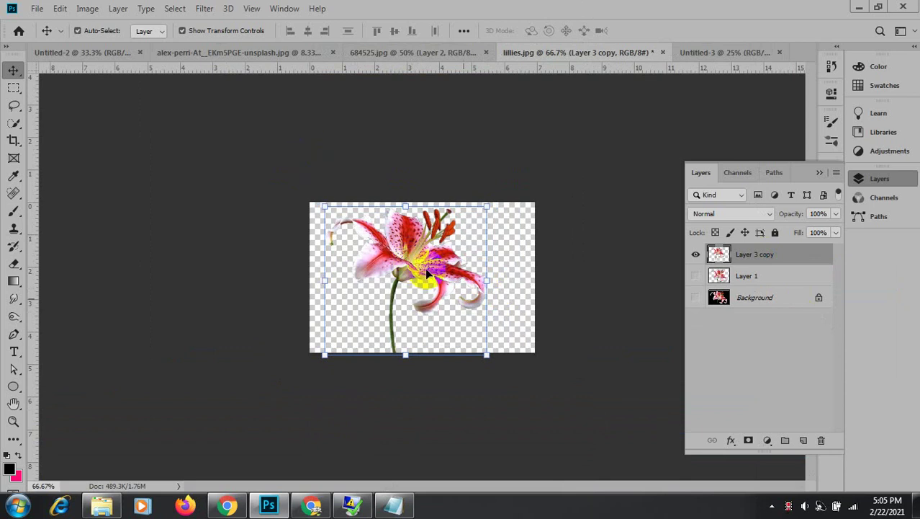
drag(413, 258, 360, 243)
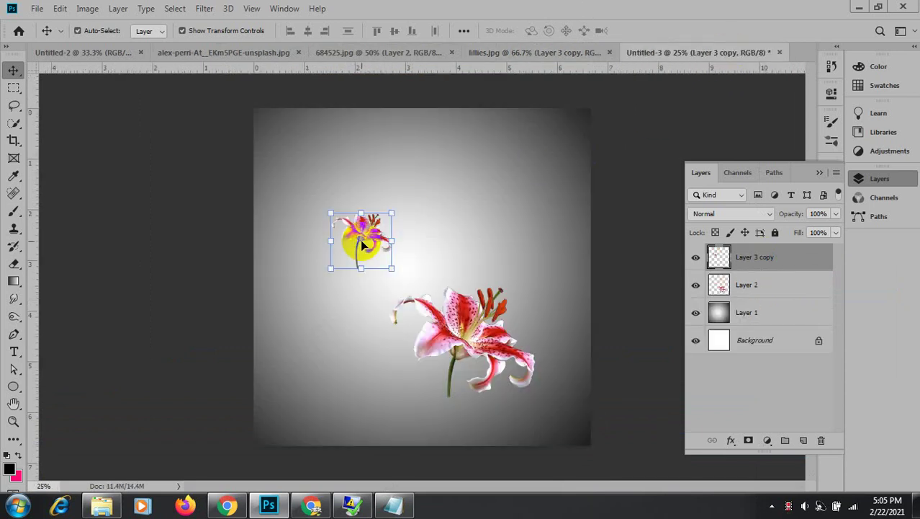
click(472, 350)
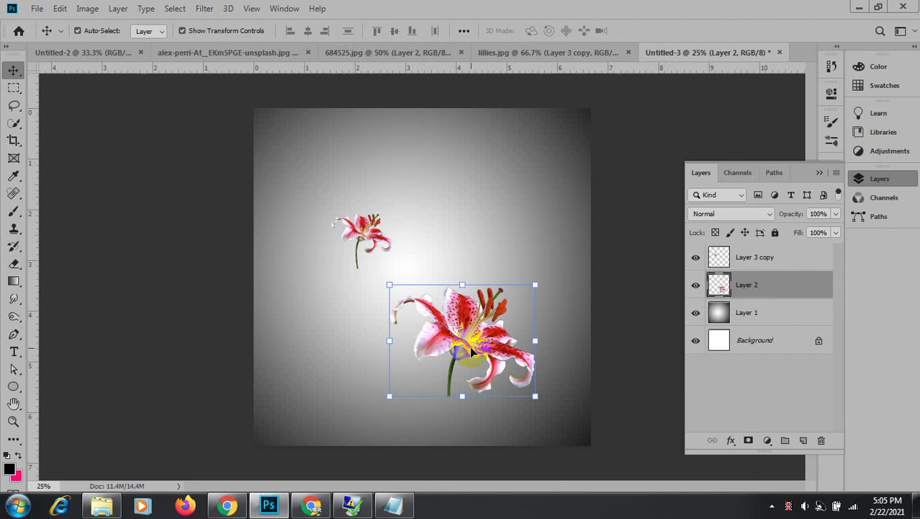
key(Delete)
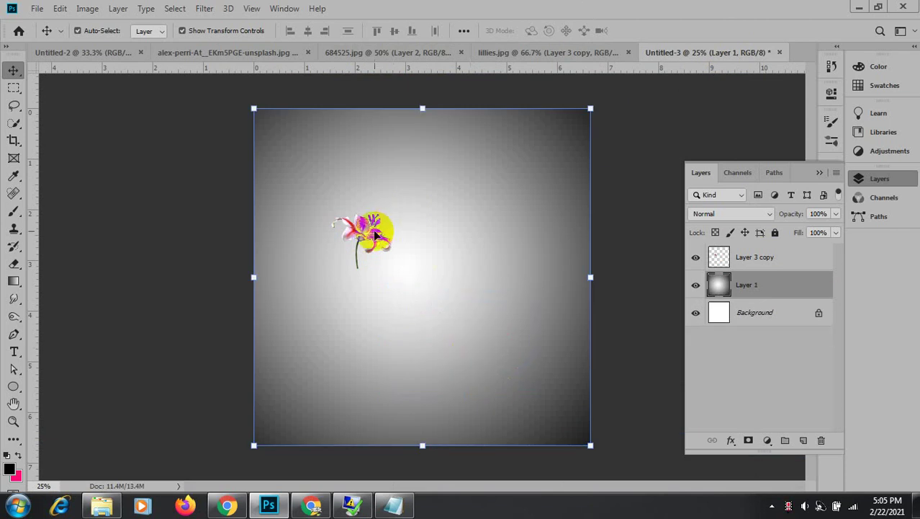
Flip the new lily horizontally and scale it up proportionally to about twice its size.
click(374, 234)
right_click(363, 239)
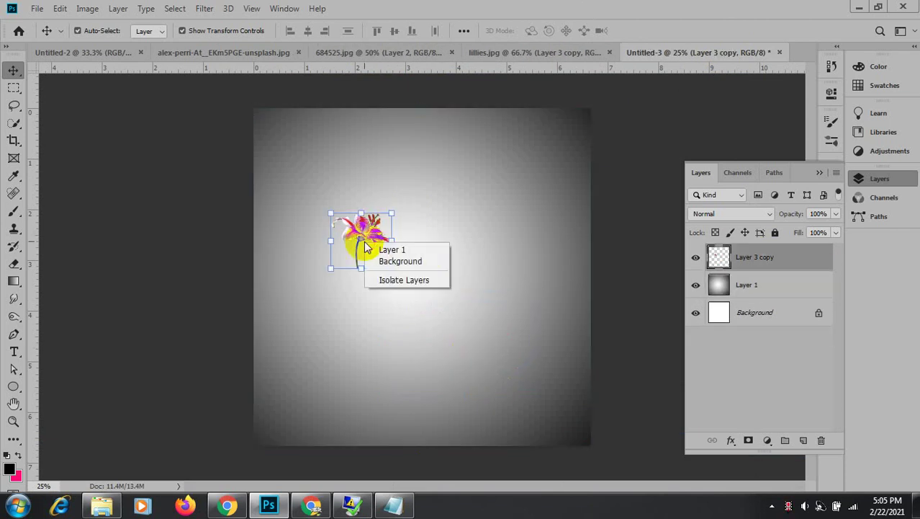
click(371, 229)
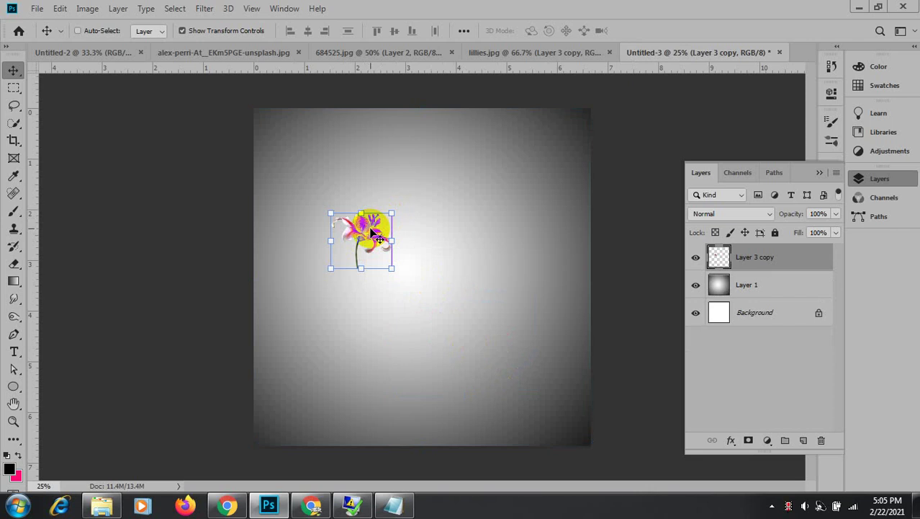
key(ctrl+t)
right_click(367, 242)
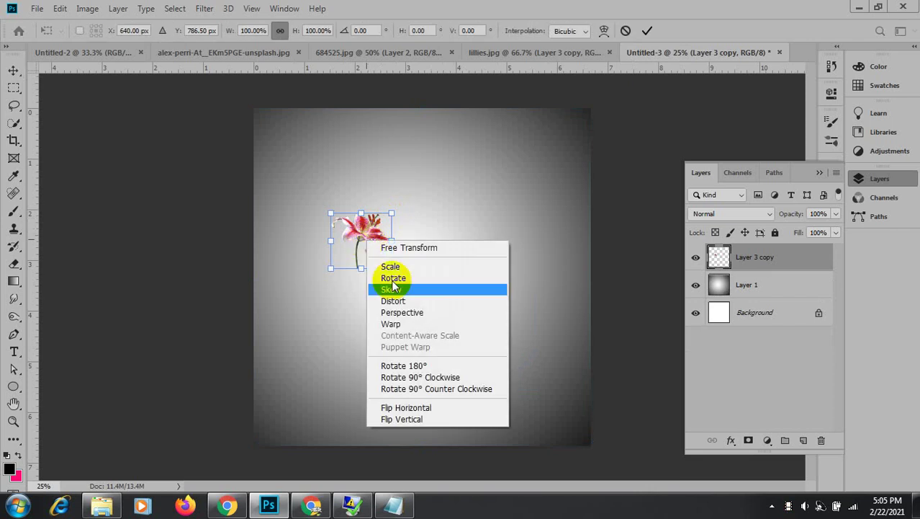
click(427, 408)
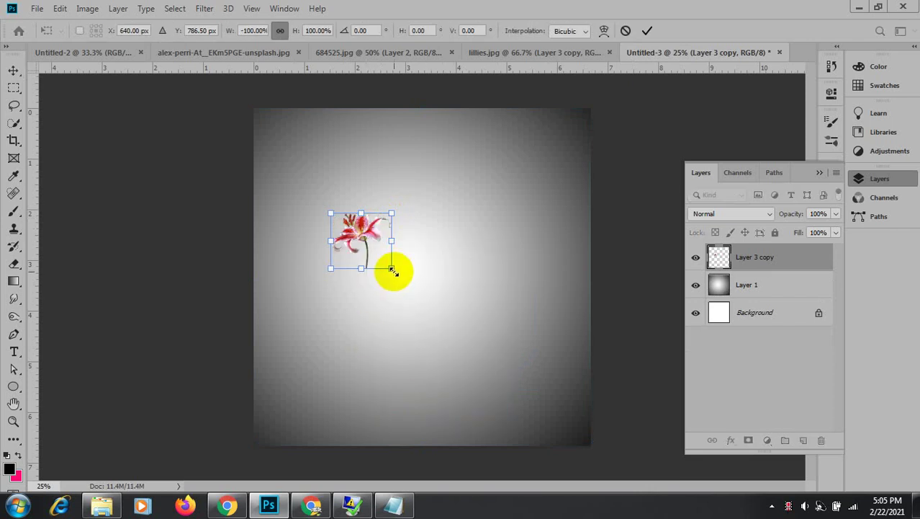
drag(391, 267, 456, 335)
click(647, 30)
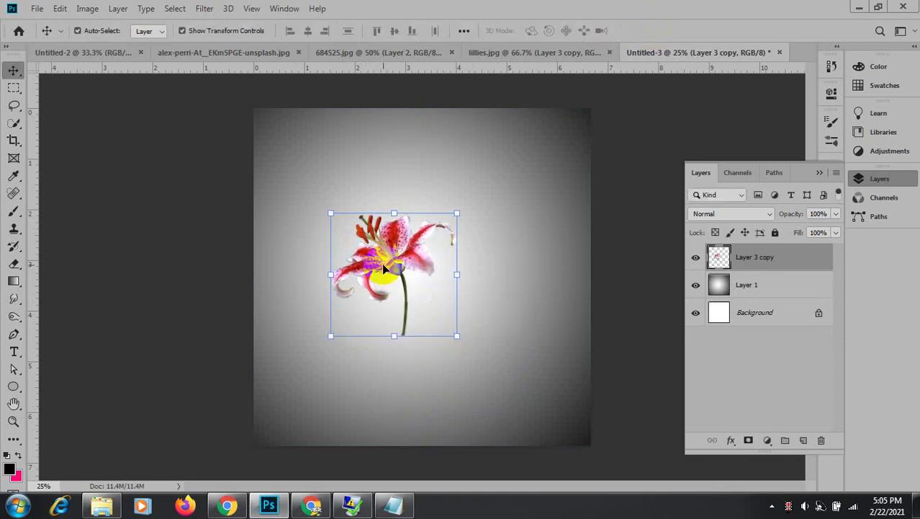
Move the lily to the lower-right corner of the backdrop and rotate it about 4 degrees counterclockwise.
drag(392, 265, 504, 386)
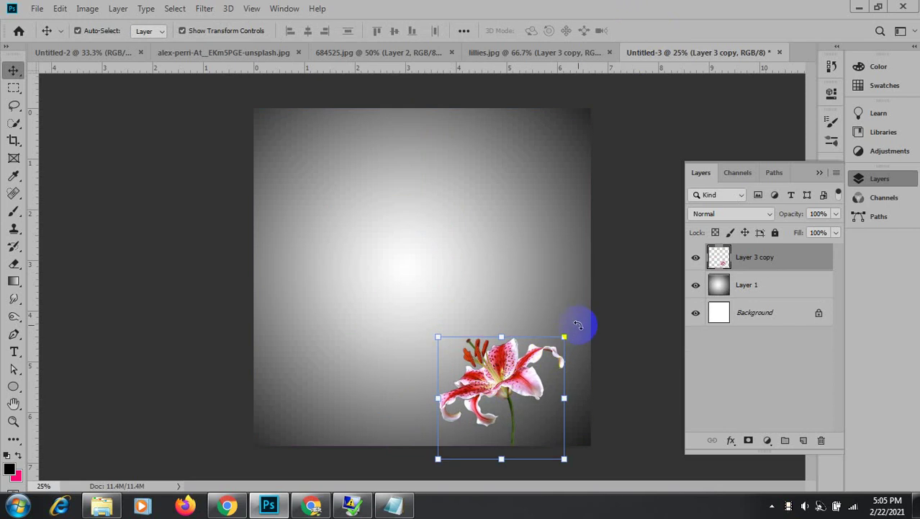
drag(574, 330, 558, 343)
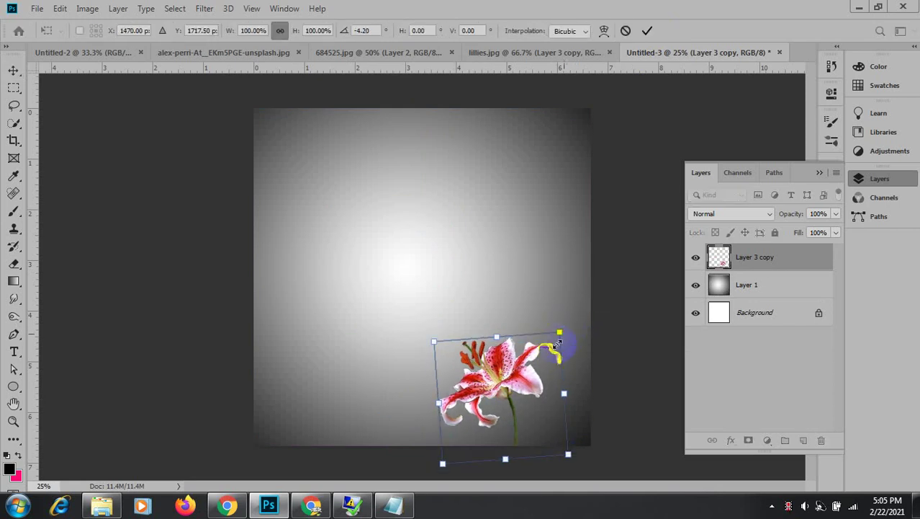
click(647, 30)
Duplicate the lily slightly up and to the right, and place the copy's layer beneath the original Layer 3 copy.
click(516, 390)
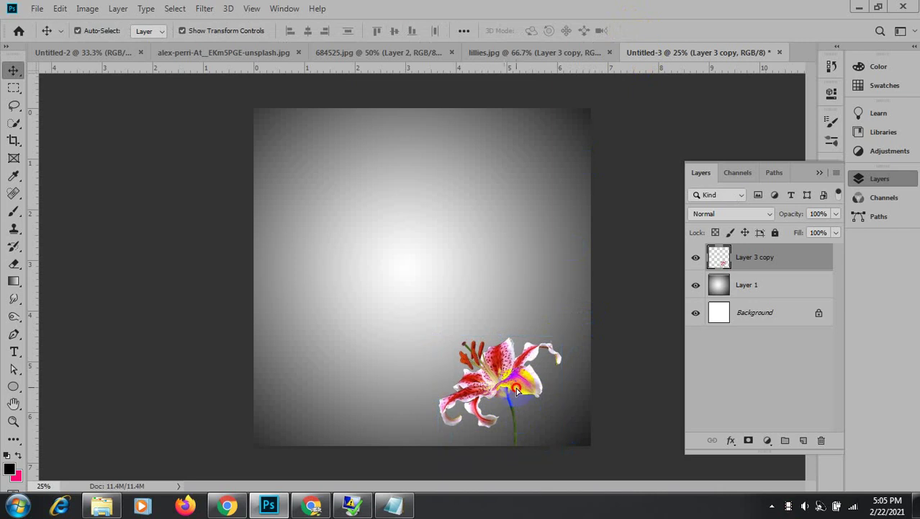
drag(516, 390, 551, 380)
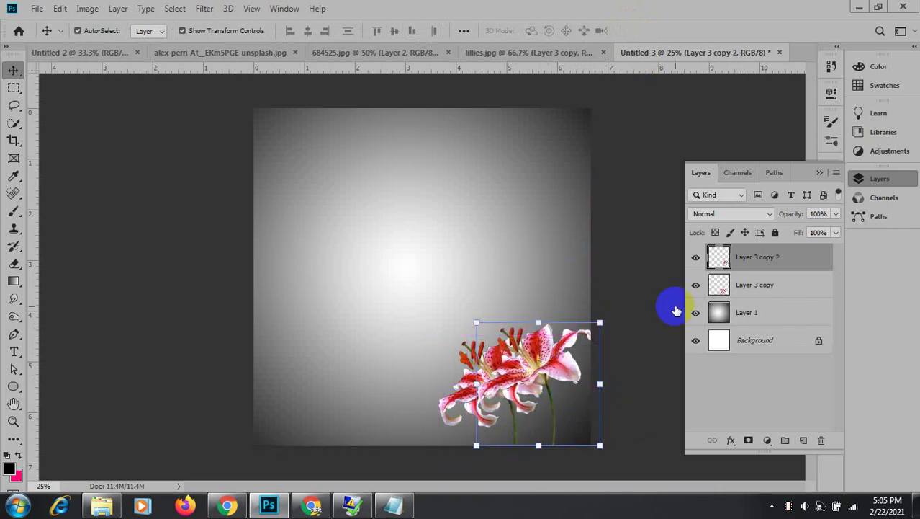
drag(787, 258, 788, 312)
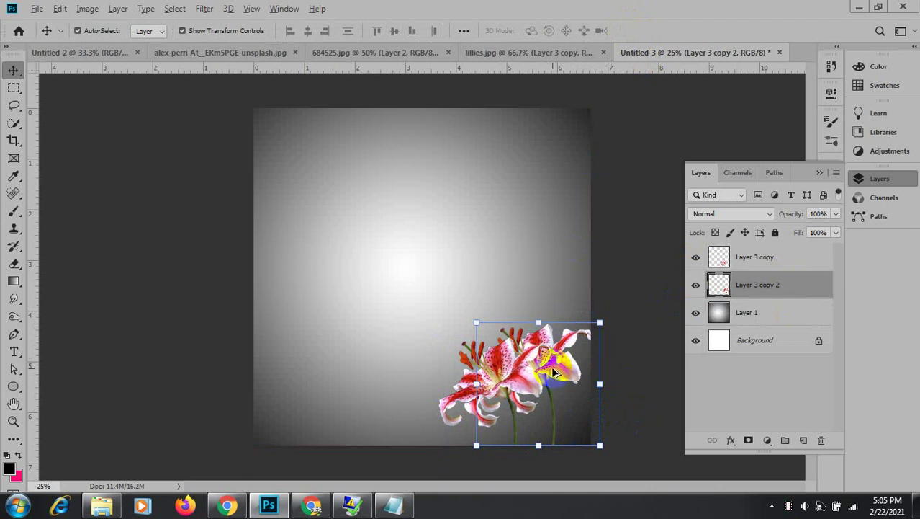
Duplicate the lily above the existing pair at the canvas edge, rotated about 18.53 degrees counterclockwise, with its layer on top of the stack.
drag(554, 371, 580, 311)
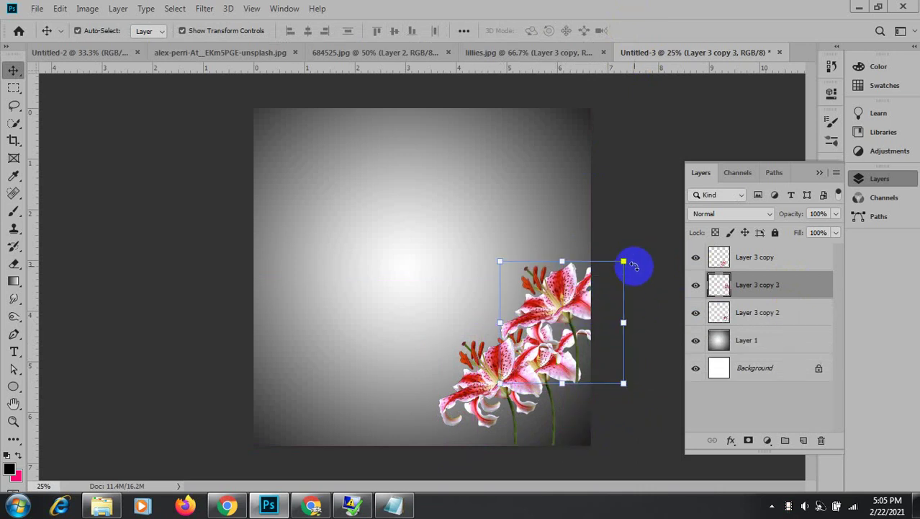
drag(632, 259, 606, 257)
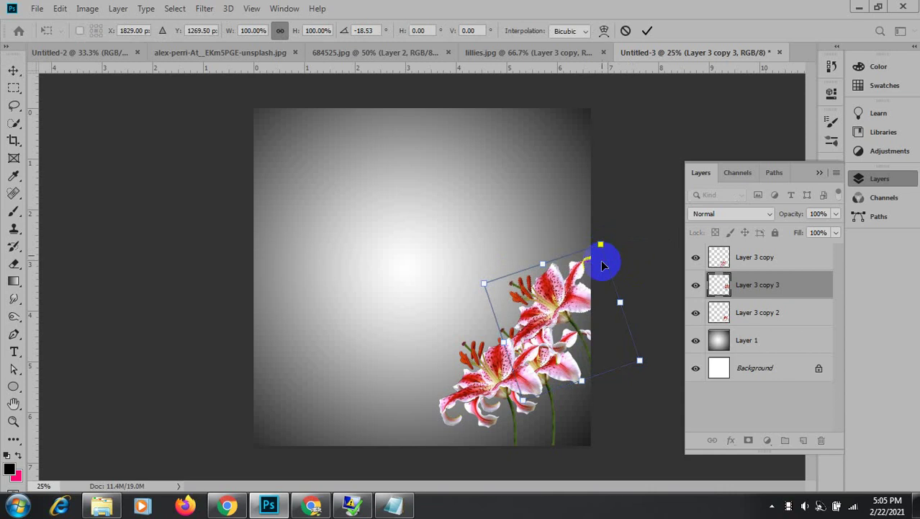
mouse_move(573, 310)
mouse_down()
mouse_move(612, 369)
mouse_move(602, 366)
mouse_move(596, 292)
mouse_move(587, 309)
mouse_move(563, 315)
mouse_up()
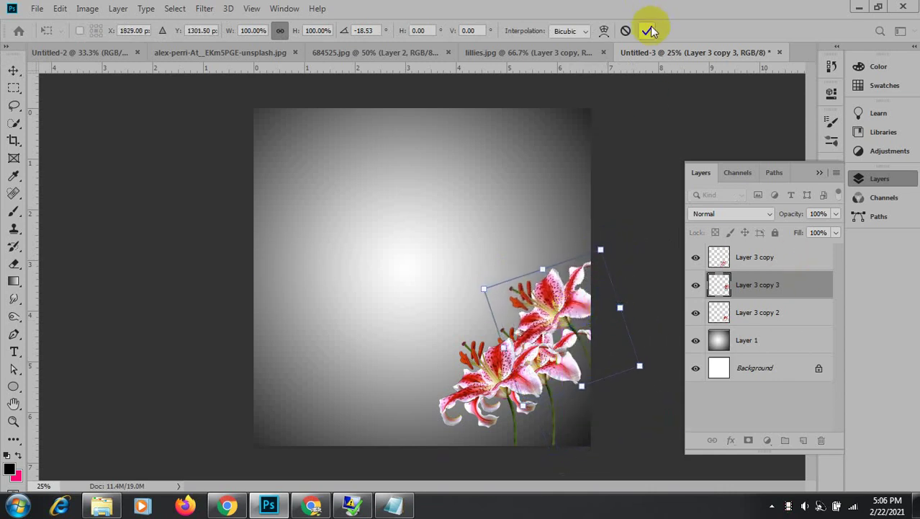
drag(758, 285, 764, 249)
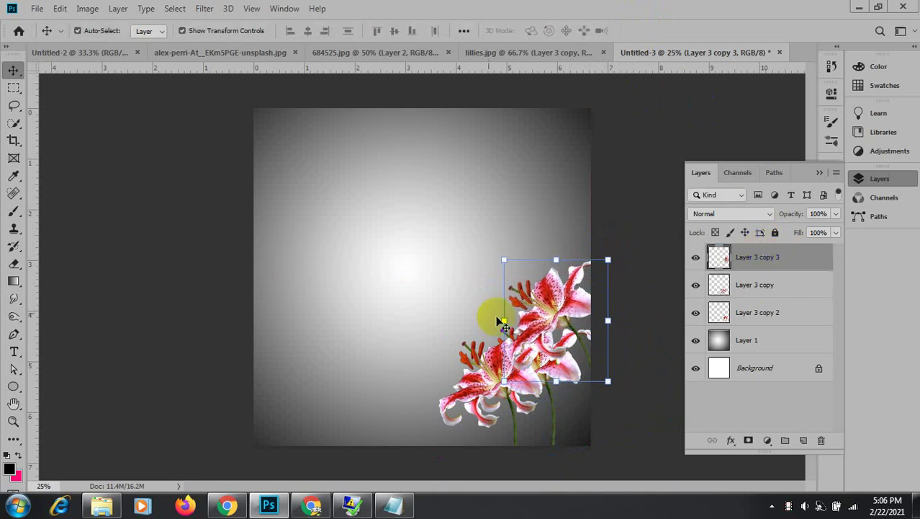
click(410, 273)
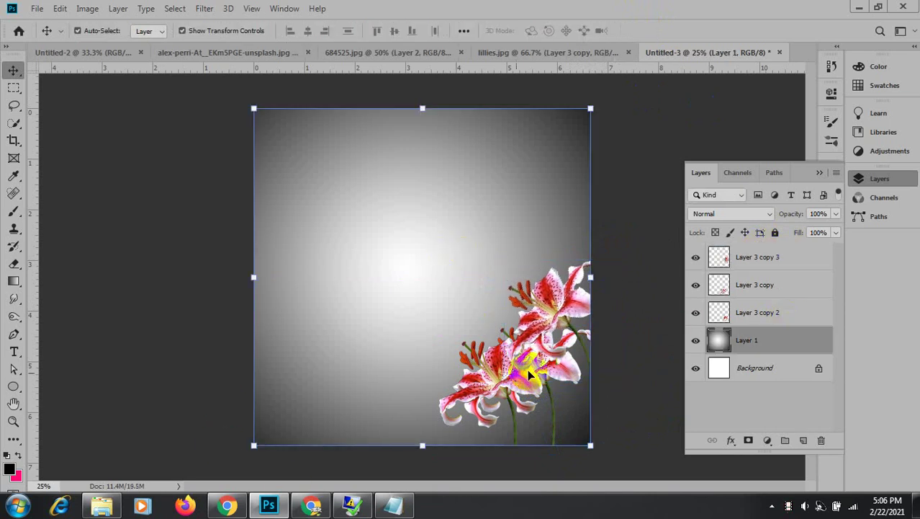
Add three more copies of the tilted lily to fill out the corner cluster, placing the upper-left copy's layer directly above Layer 1.
drag(560, 326, 496, 423)
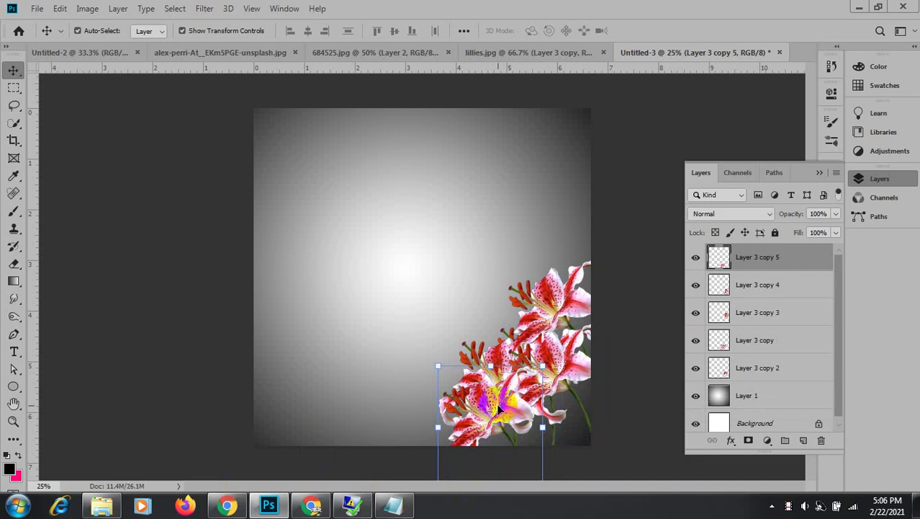
drag(498, 407, 506, 312)
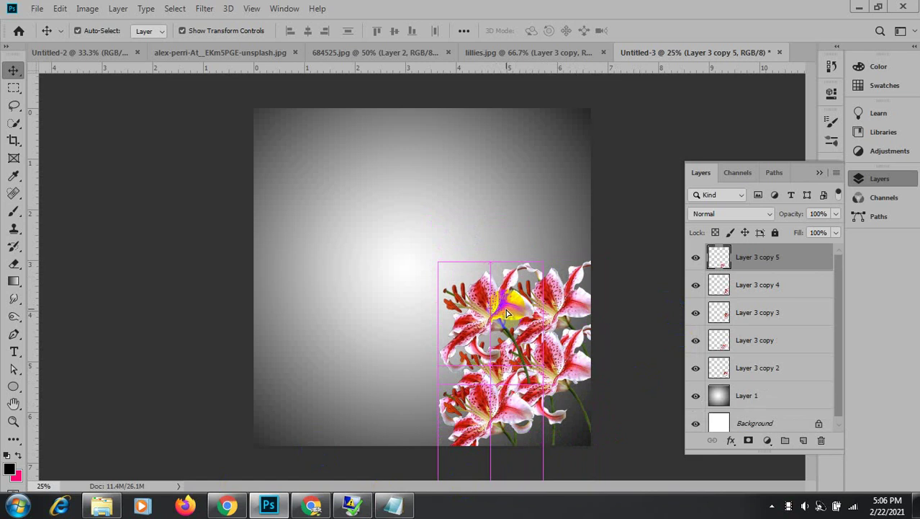
key(ctrl+j)
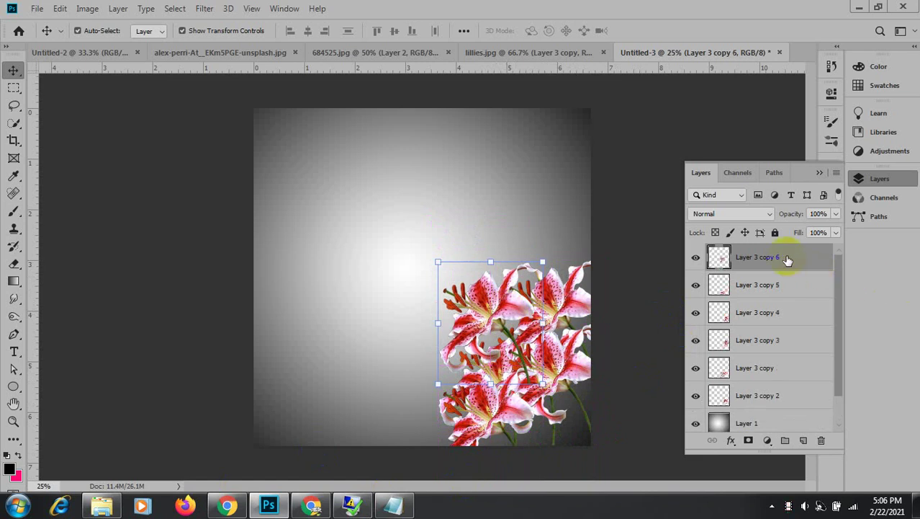
drag(788, 260, 771, 407)
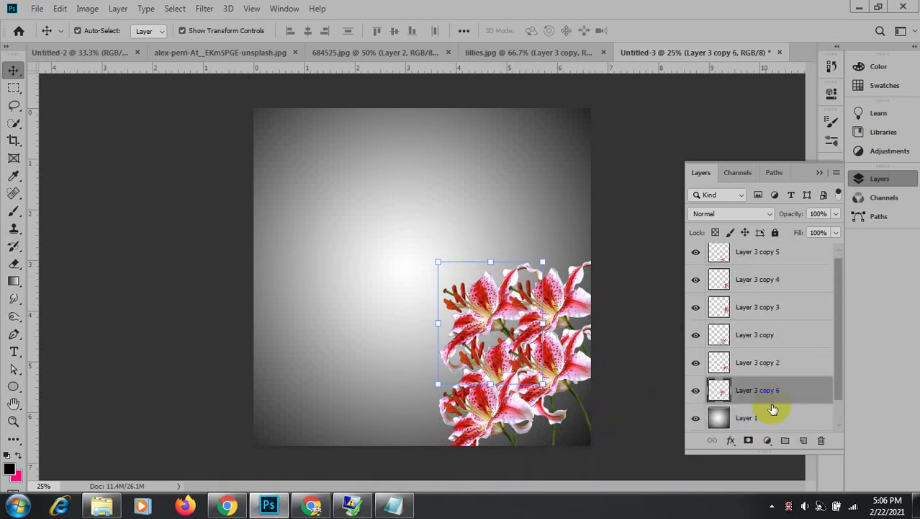
click(625, 209)
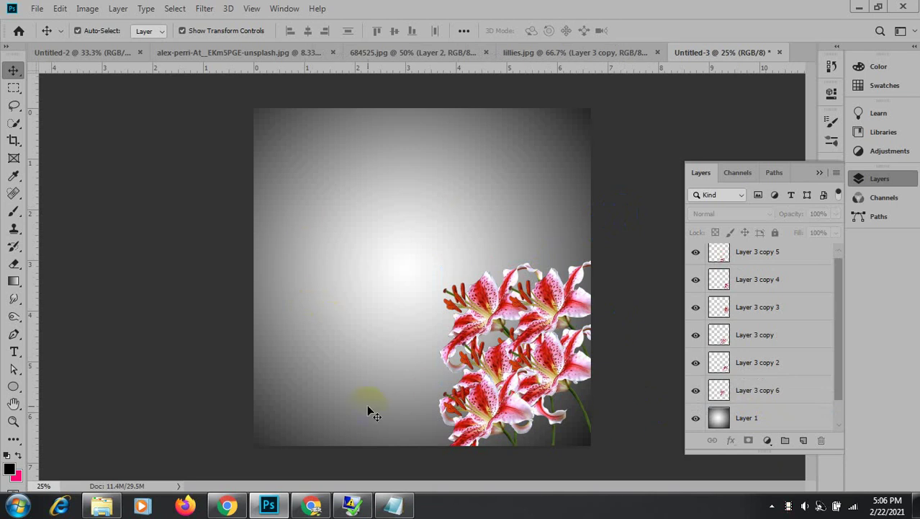
click(583, 394)
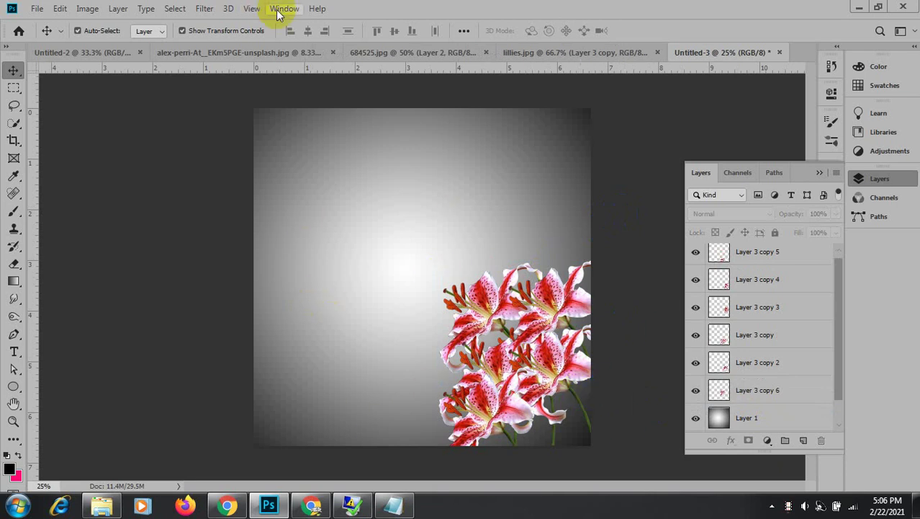
Copy the cut-out bird from Layer 2 of 684525.jpg into the Untitled-3 document, beside the lilies.
click(288, 53)
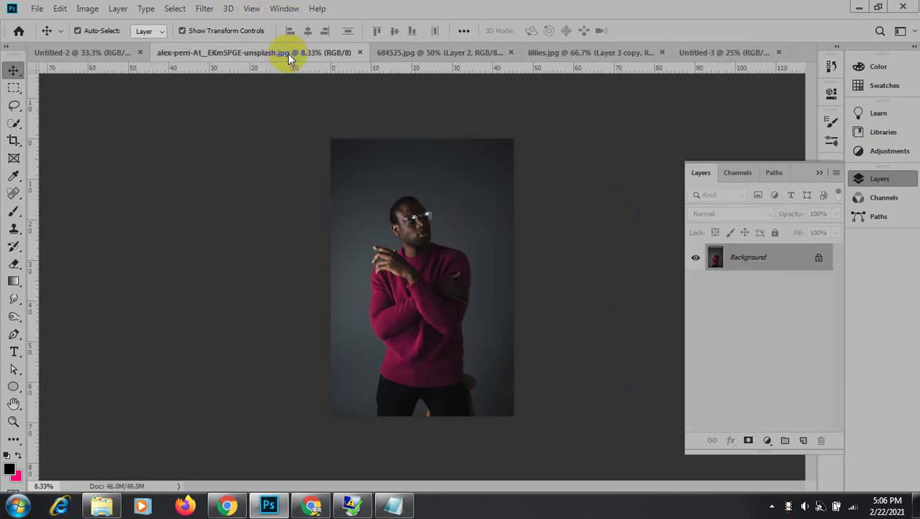
click(418, 50)
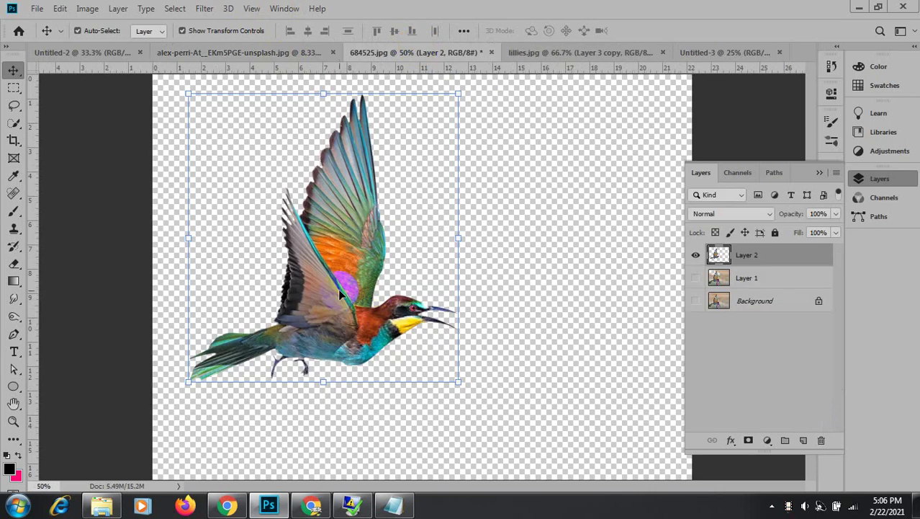
click(326, 248)
drag(326, 247, 664, 78)
click(717, 54)
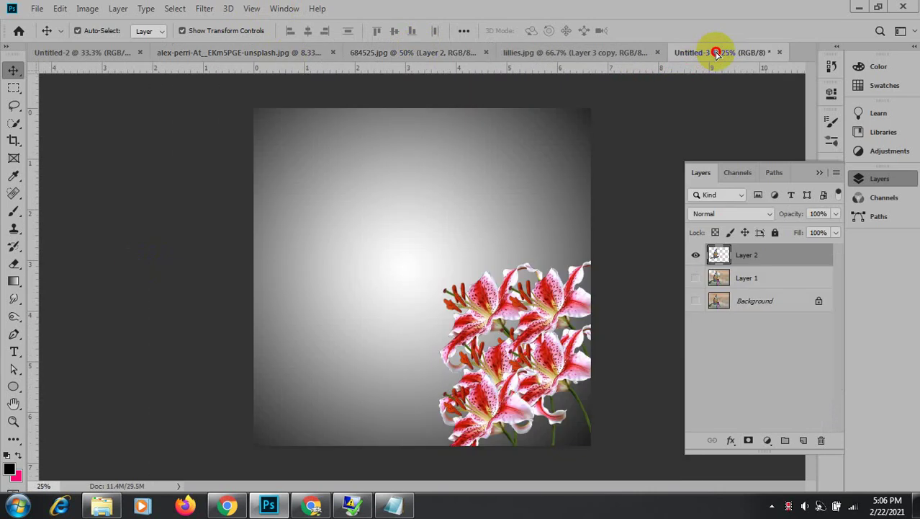
drag(379, 259, 377, 257)
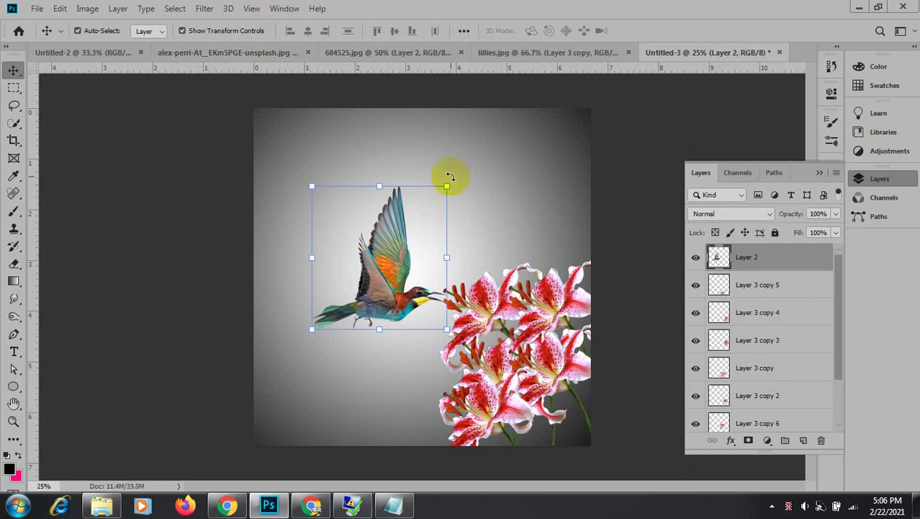
Rotate the bird 23.5 degrees clockwise towards the lilies and enlarge it to about 122% width and 113% height.
drag(458, 183, 462, 229)
drag(355, 306, 382, 277)
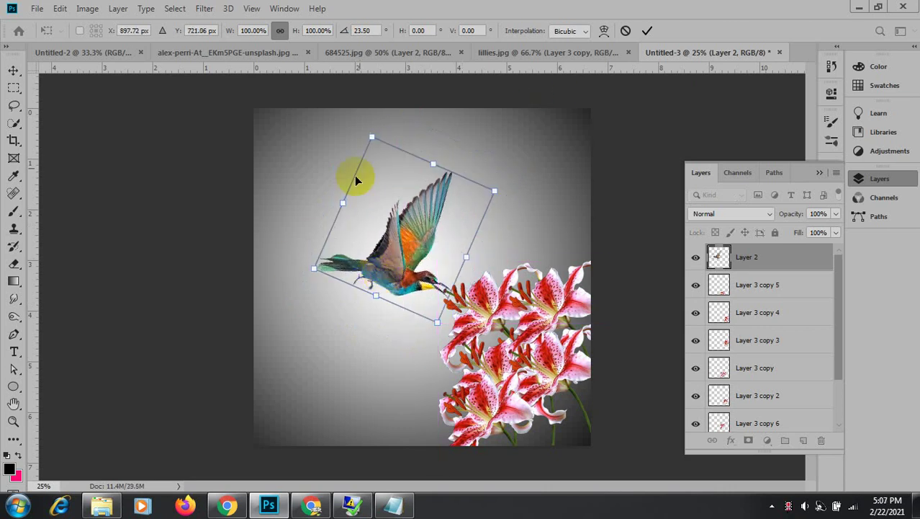
drag(373, 136, 353, 109)
click(647, 30)
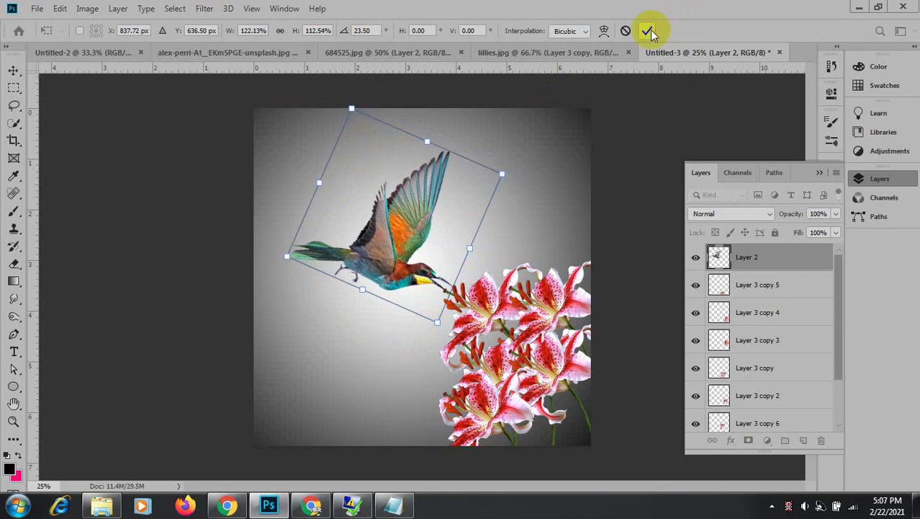
click(613, 241)
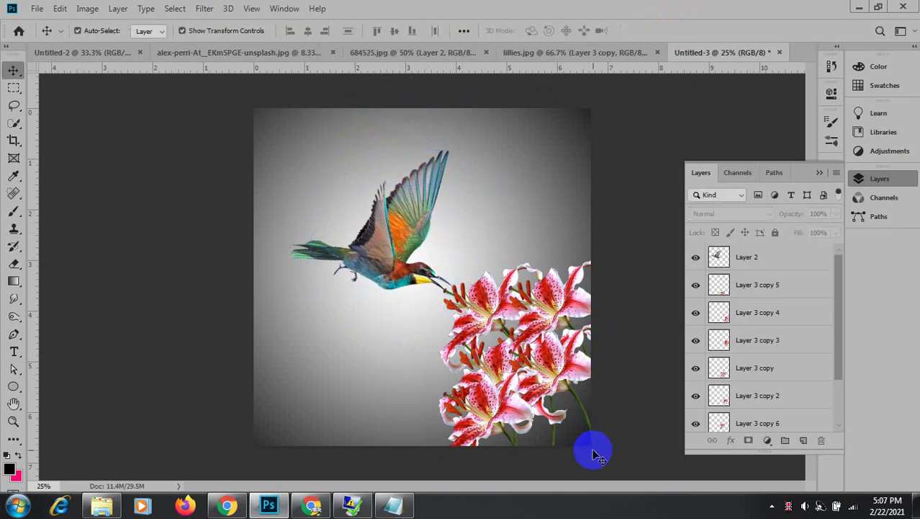
Move the bird clear of the lilies and duplicate the lowest lily into the upper cluster, placing the copy's layer directly above Layer 3 copy 6.
drag(378, 270, 353, 260)
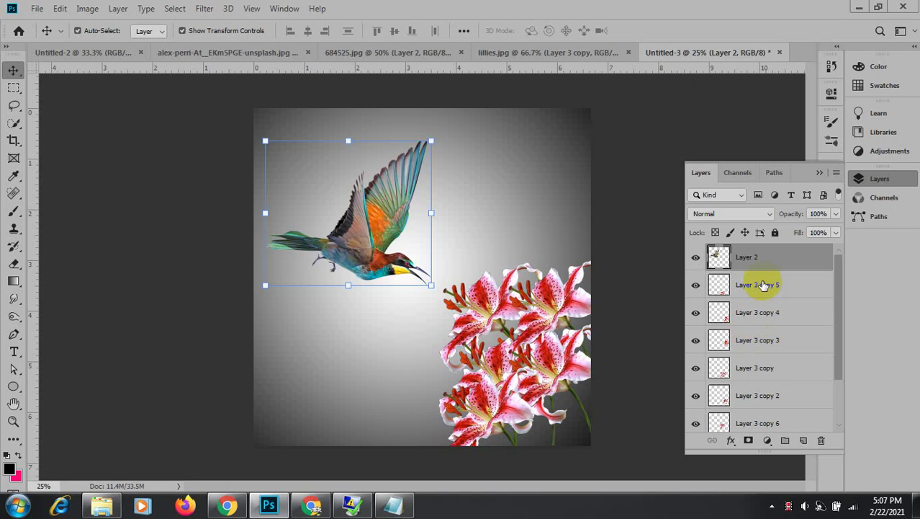
click(764, 285)
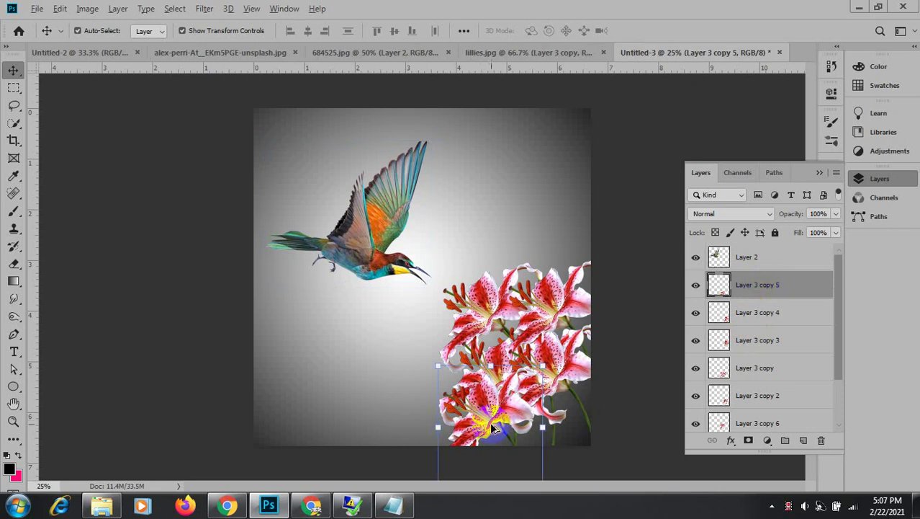
drag(493, 429, 520, 323)
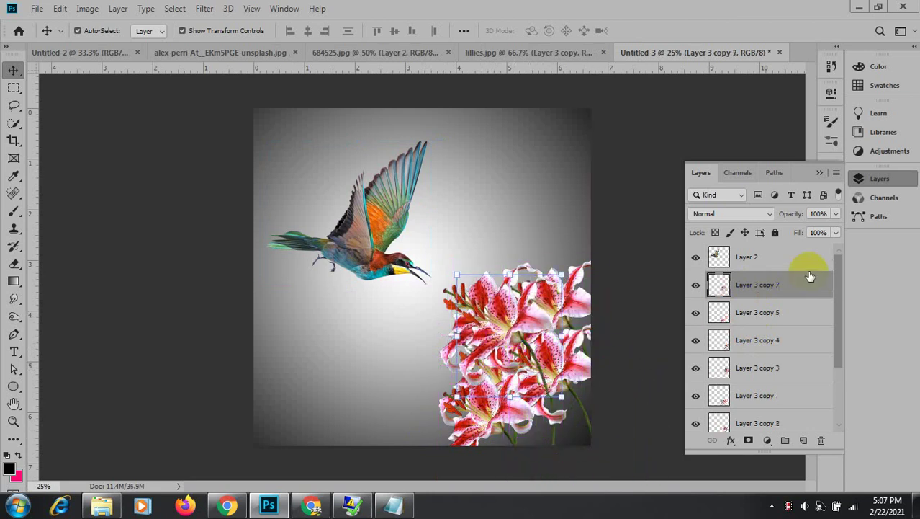
drag(809, 275, 788, 355)
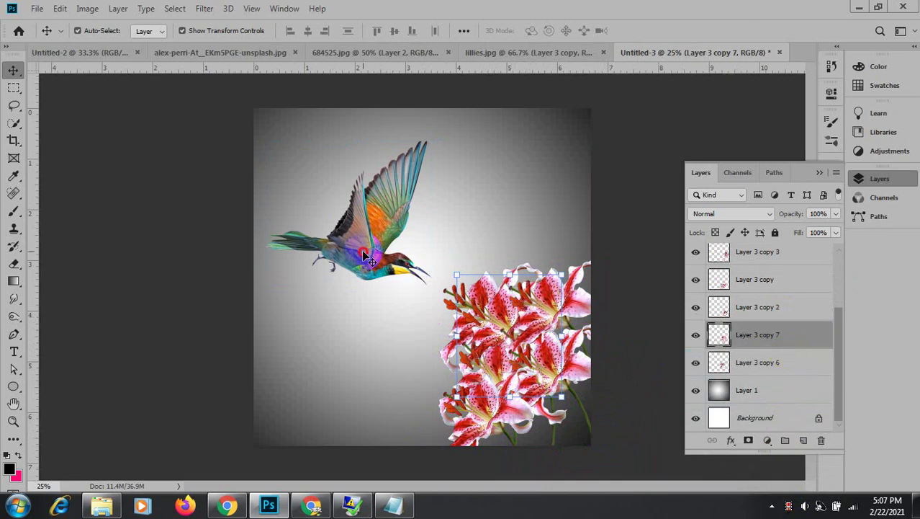
Move the bird down towards the lilies so its beak reaches into the upper-left flower.
drag(366, 254, 414, 284)
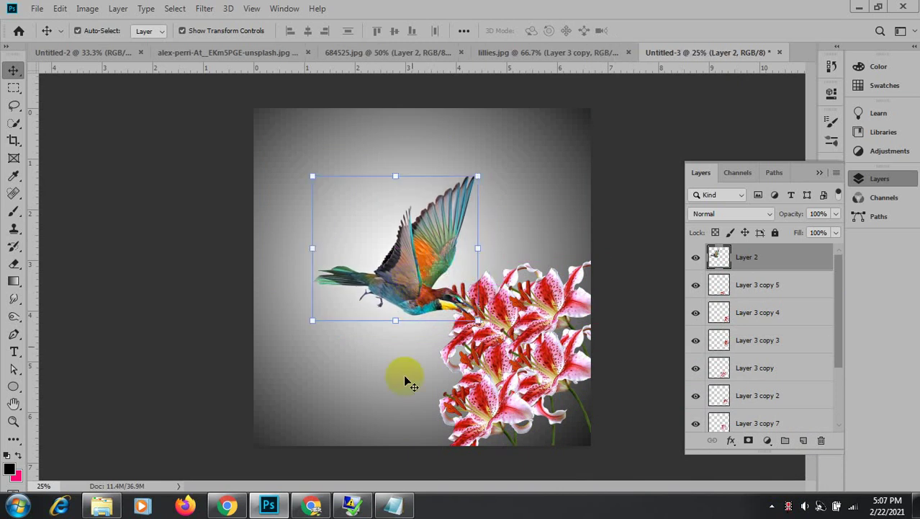
click(644, 202)
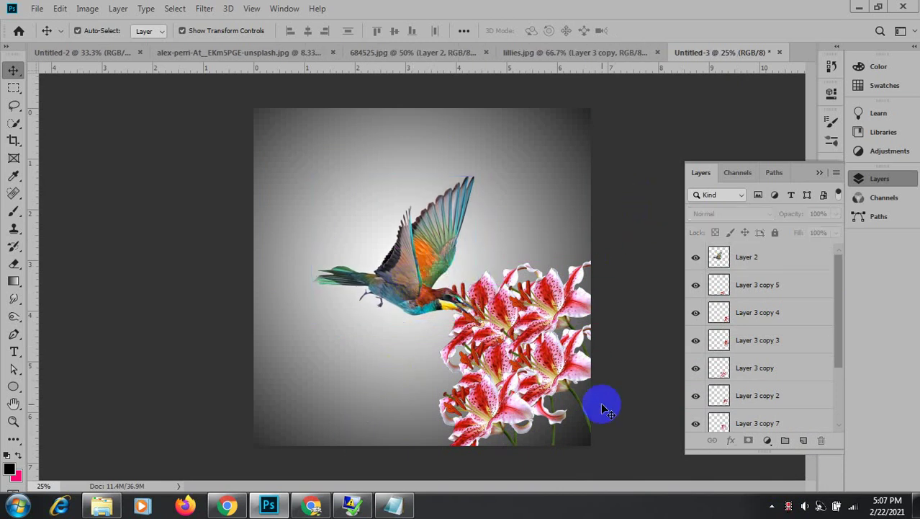
Duplicate the bird layer and fill the copy's outline with black to make a silhouette.
click(402, 290)
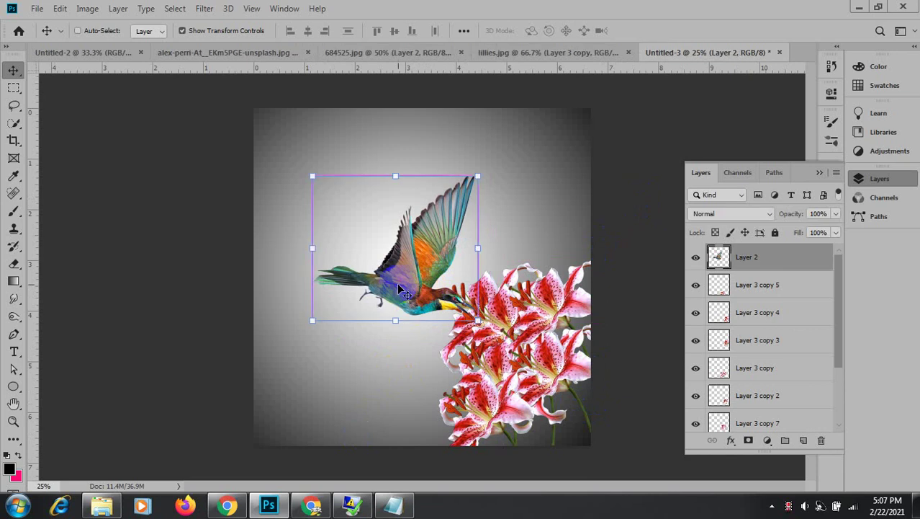
key(ctrl+j)
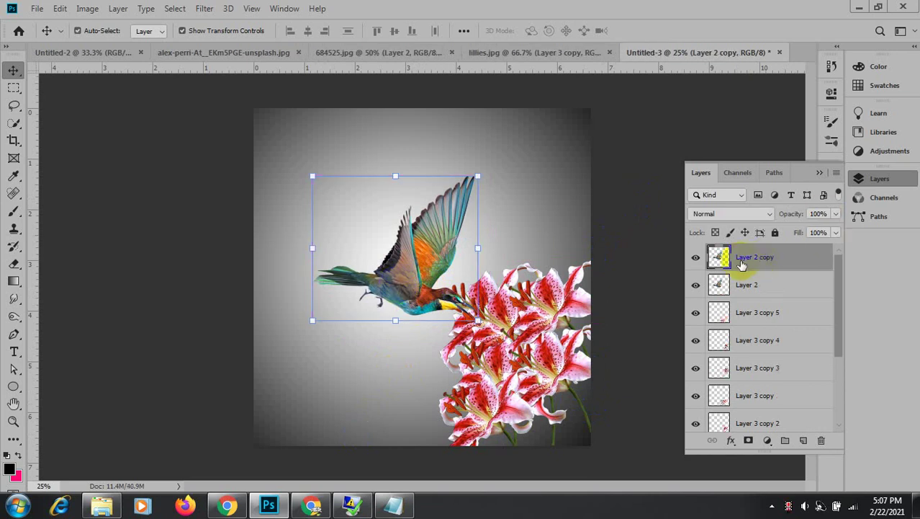
ctrl+click(719, 257)
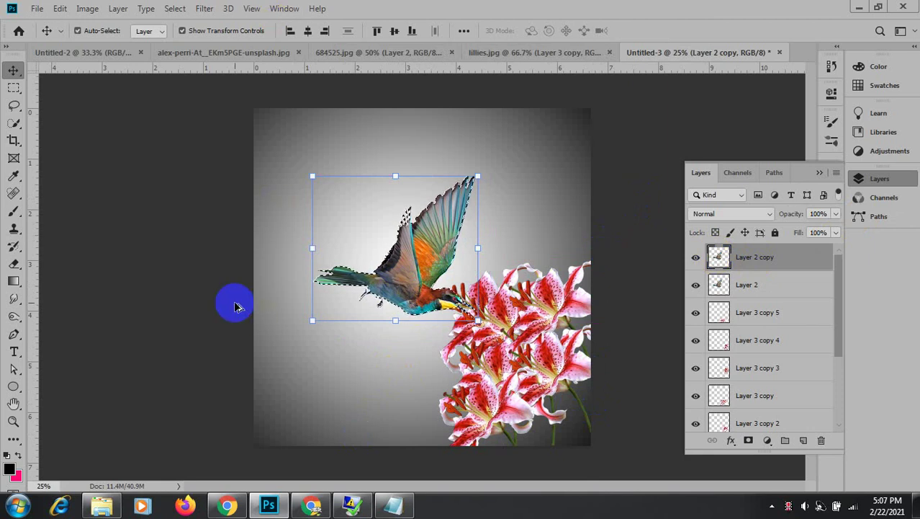
key(alt+BackSpace)
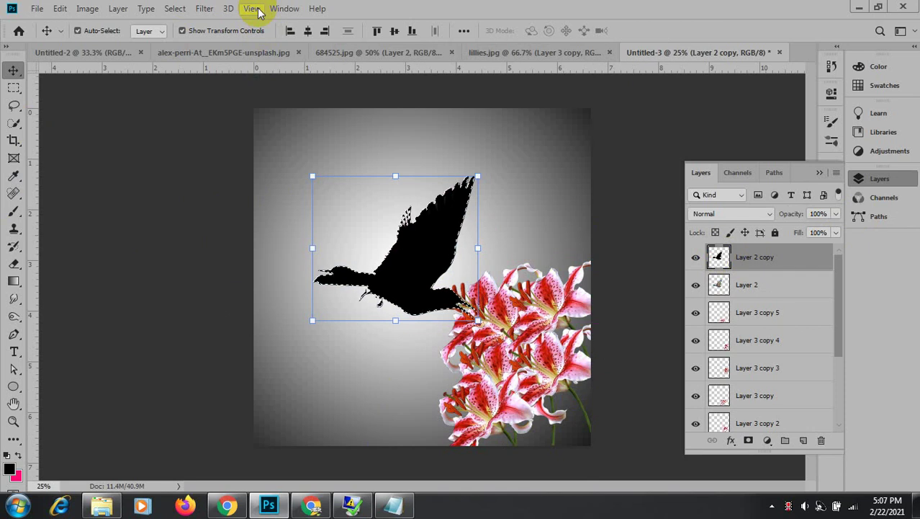
Feather the bird silhouette's selection with a radius of 10 pixels.
click(199, 10)
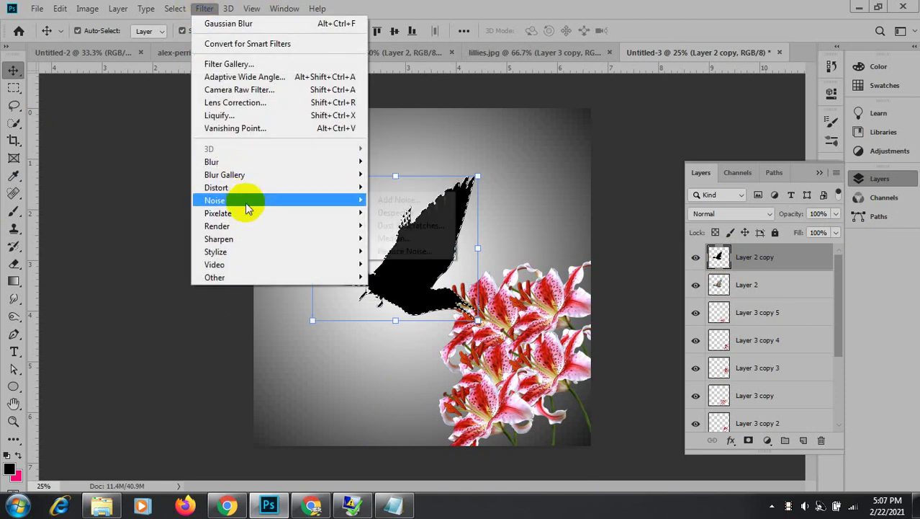
mouse_move(245, 226)
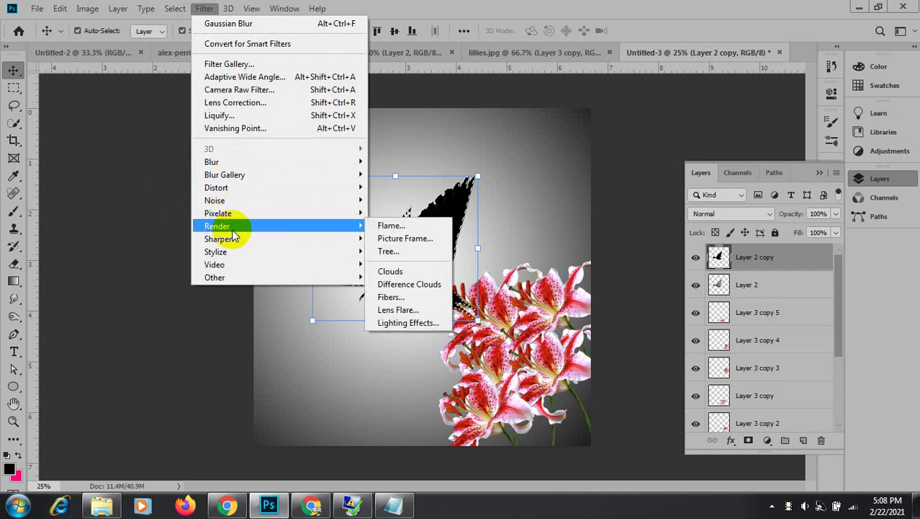
mouse_move(175, 8)
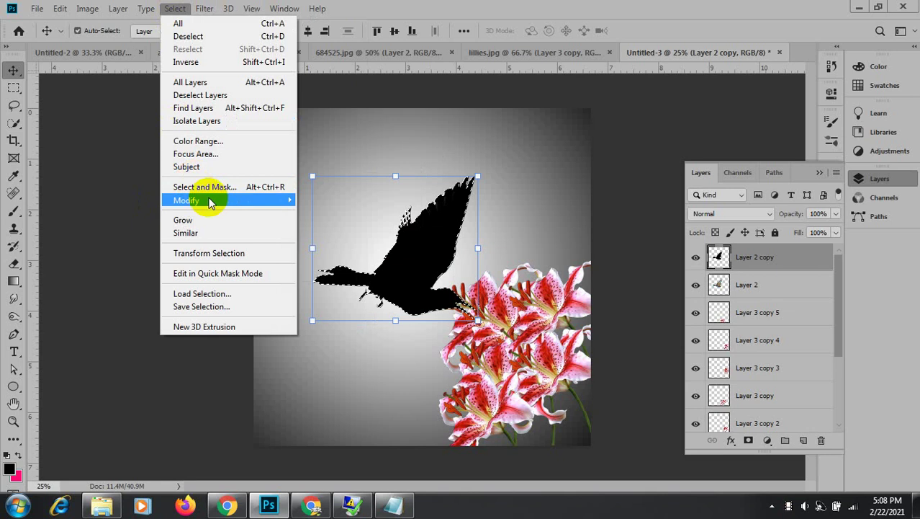
mouse_move(210, 203)
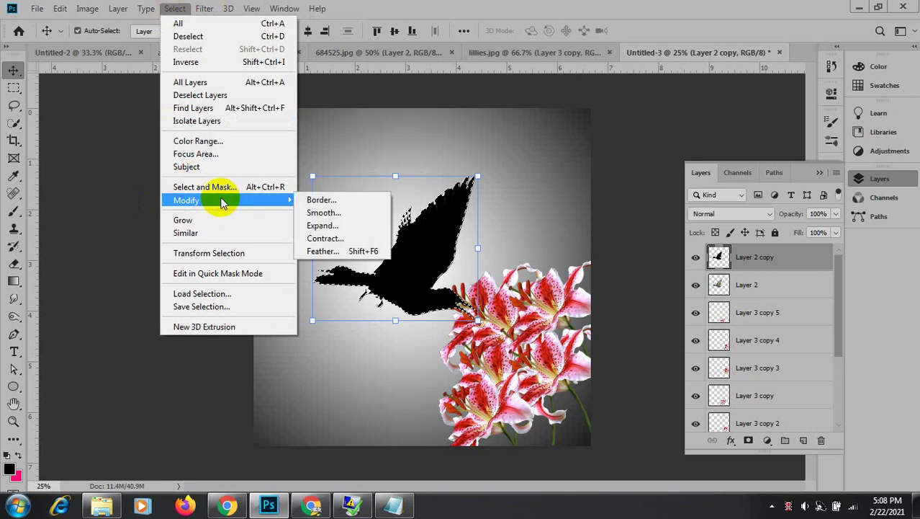
click(351, 251)
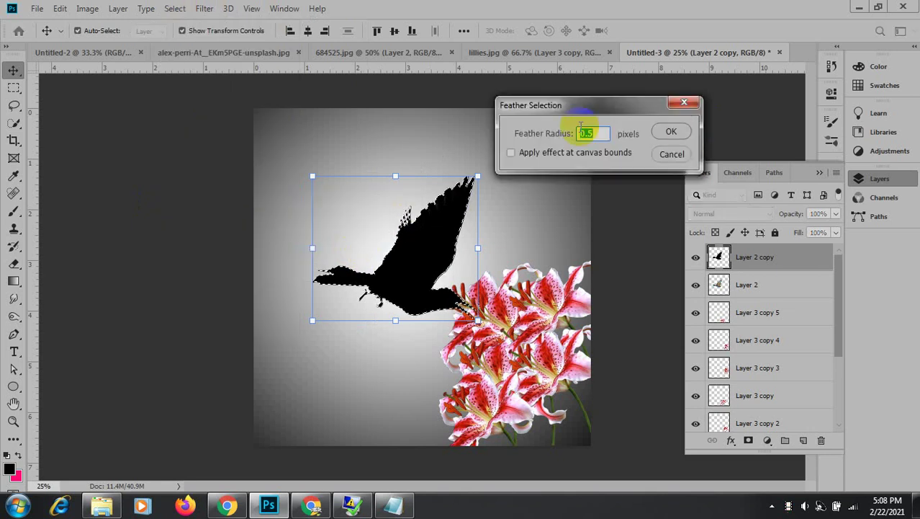
text(10)
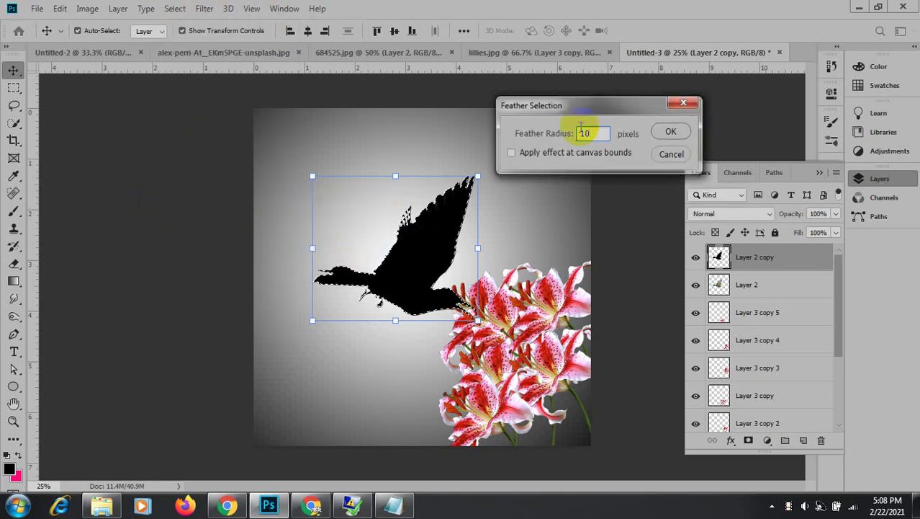
key(Return)
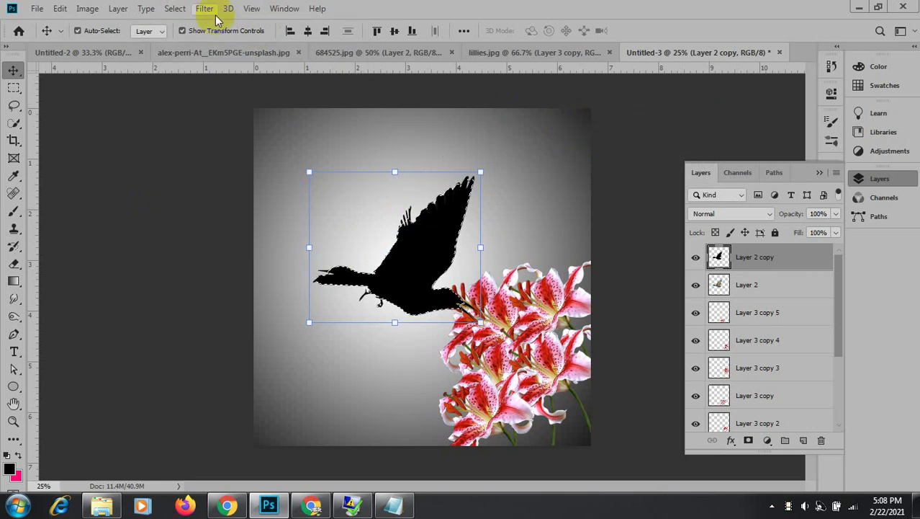
Deselect the bird silhouette, apply a Gaussian Blur with a 24.9-pixel radius, and place its layer beneath the coloured bird's layer.
key(ctrl+d)
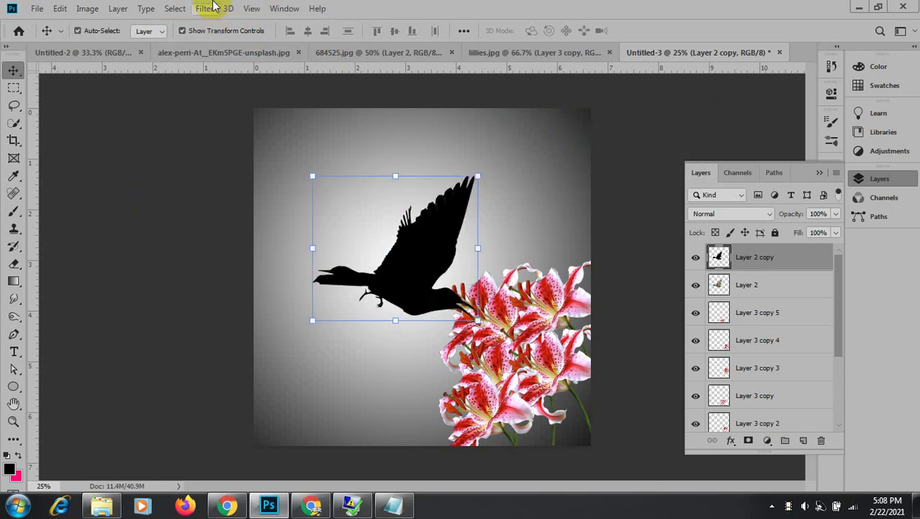
click(206, 9)
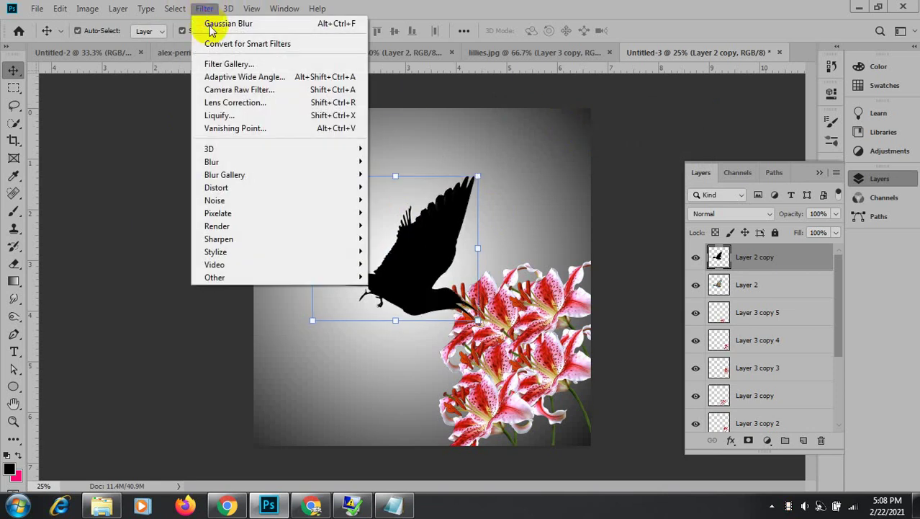
mouse_move(326, 173)
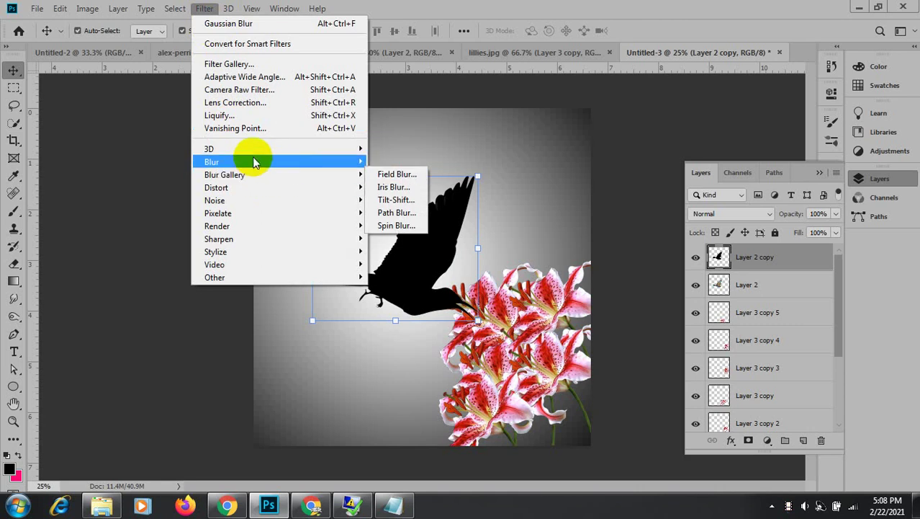
mouse_move(260, 160)
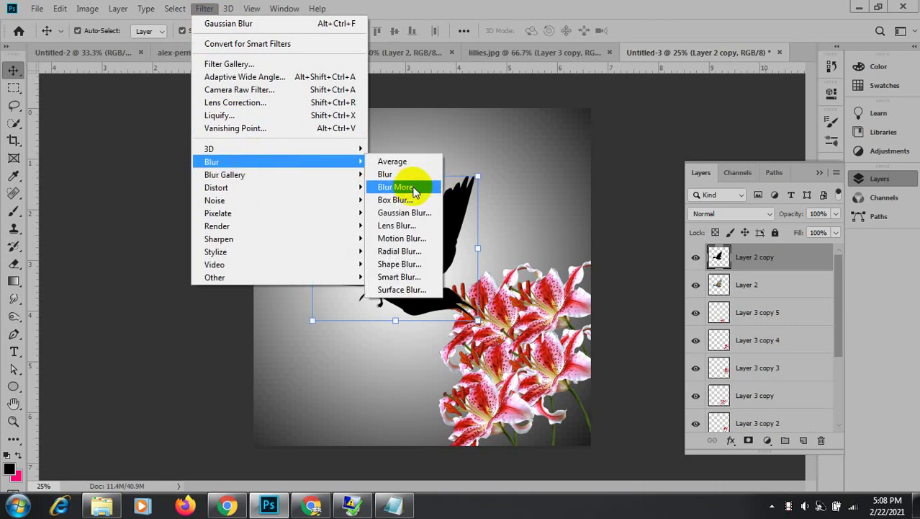
click(408, 212)
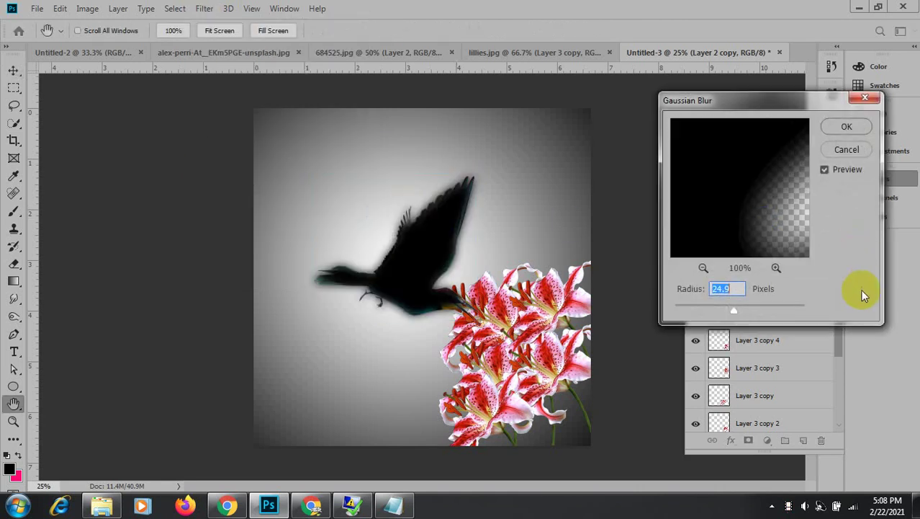
mouse_move(734, 314)
mouse_down()
mouse_move(714, 305)
mouse_move(733, 309)
mouse_up()
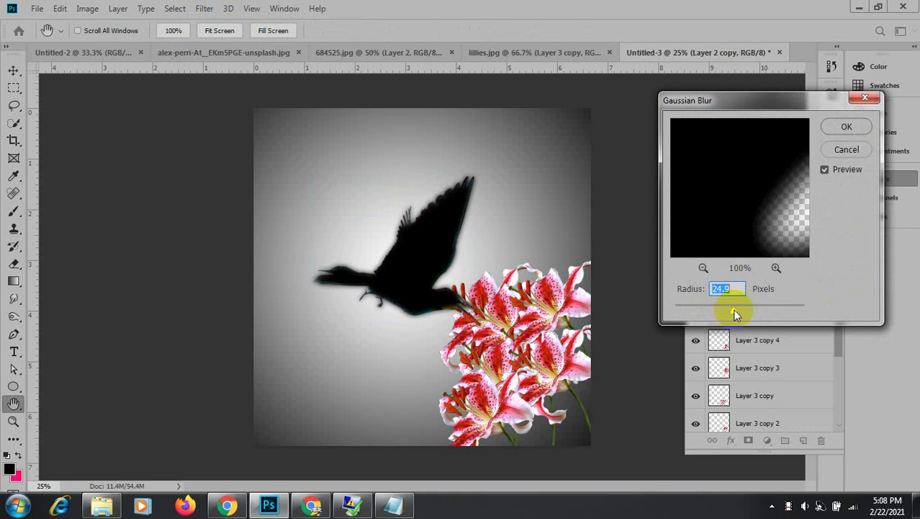
click(846, 129)
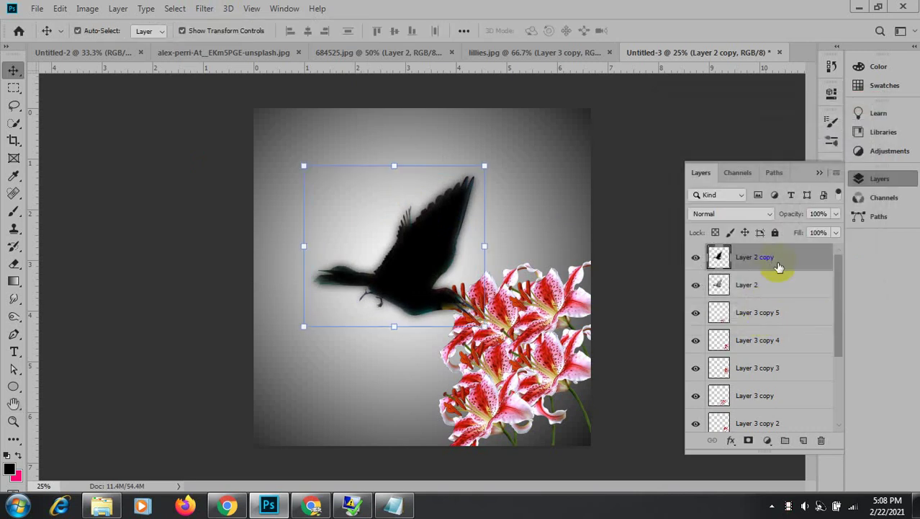
drag(781, 267, 779, 307)
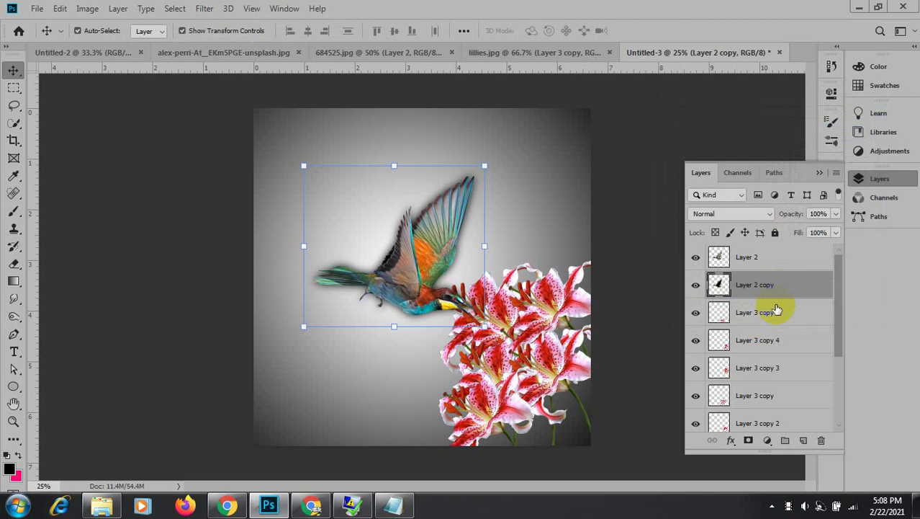
Duplicate all the lily layers from Layer 3 copy 5 down to Layer 3 copy 6 and group the copies.
click(281, 406)
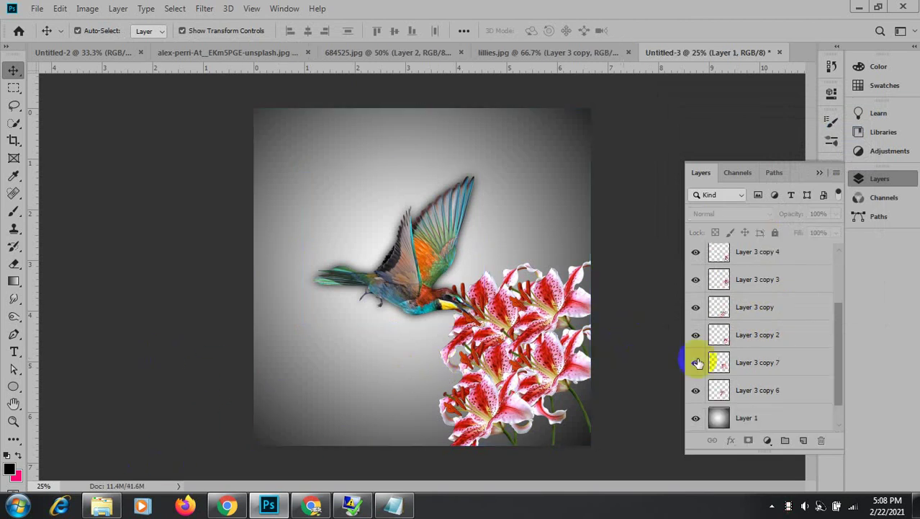
click(773, 261)
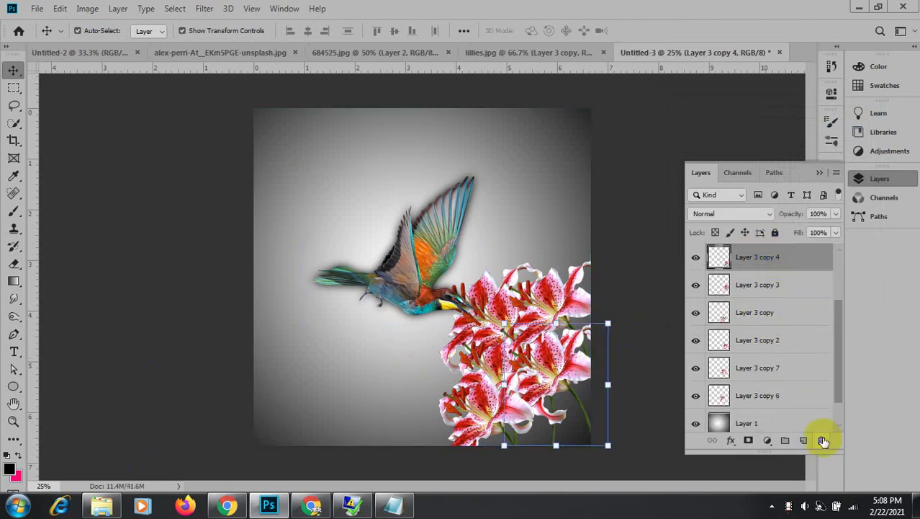
scroll(791, 310, up, 3)
scroll(792, 312, down, 2)
scroll(757, 309, up, 1)
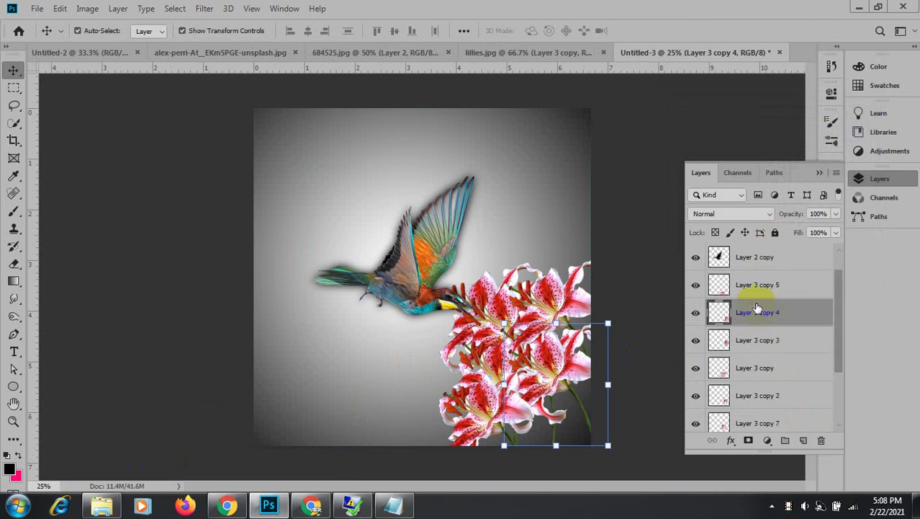
click(771, 297)
scroll(780, 362, down, 2)
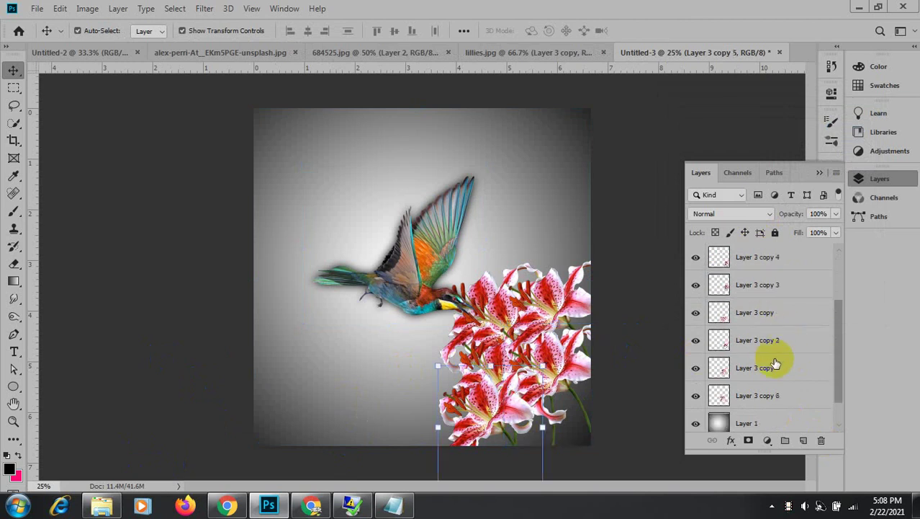
shift+click(778, 396)
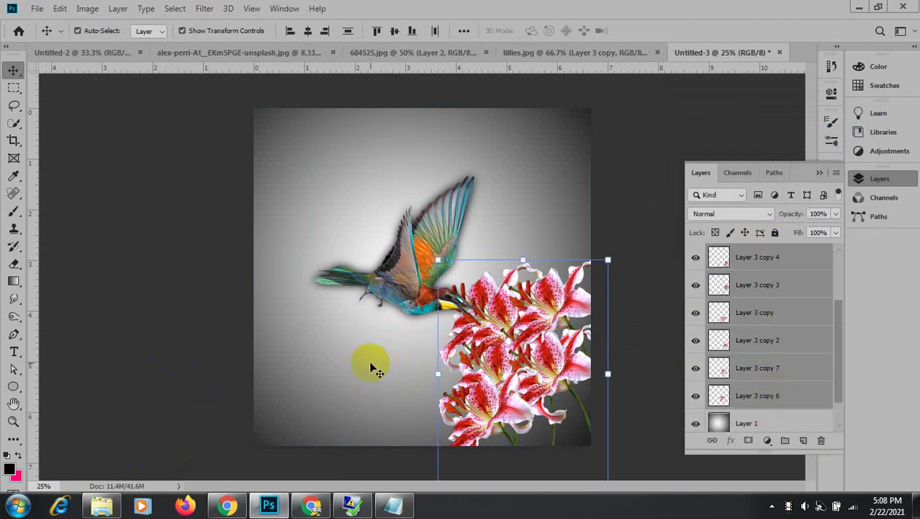
key(ctrl)
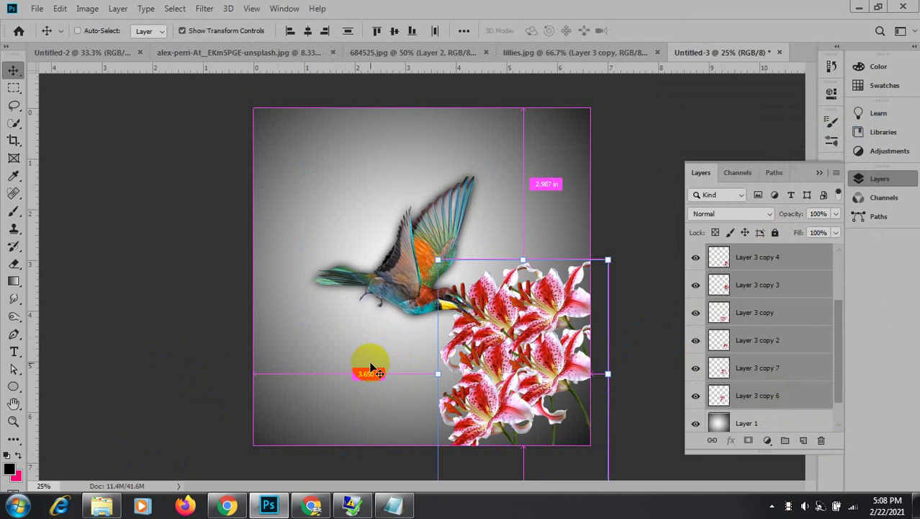
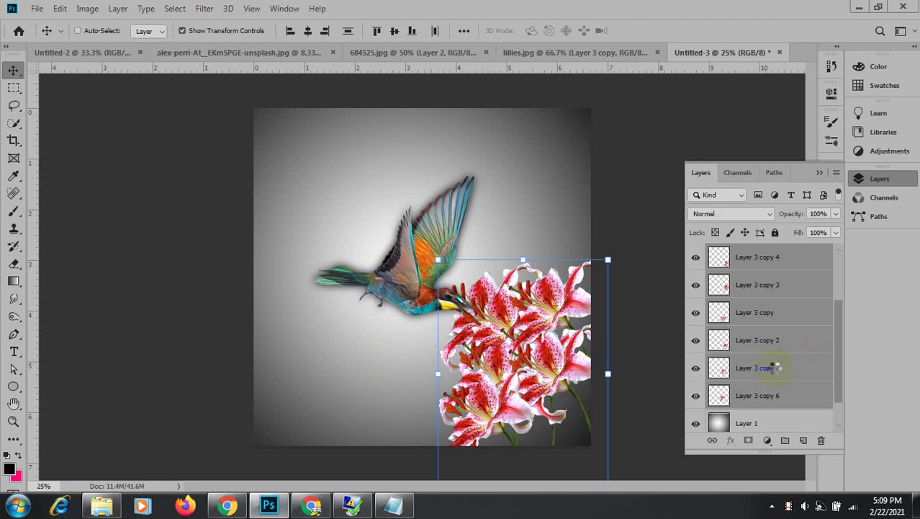
scroll(774, 368, up, 3)
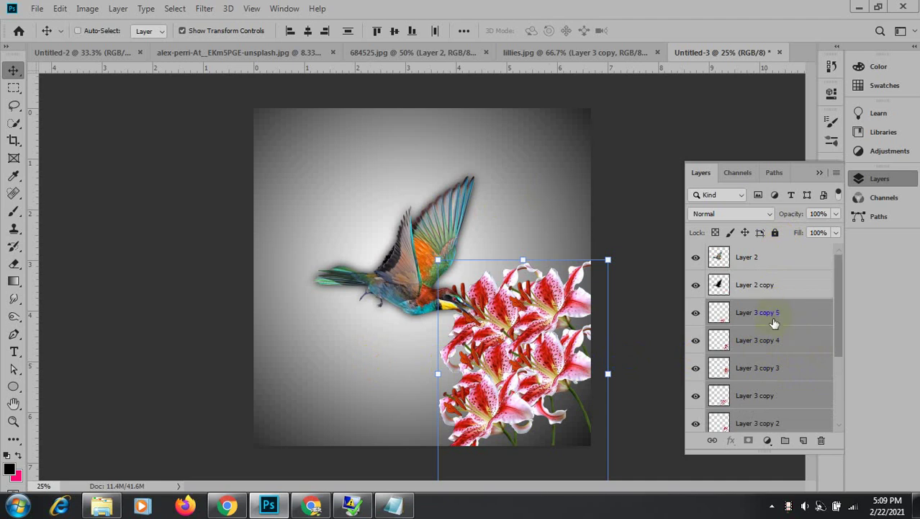
key(ctrl+z)
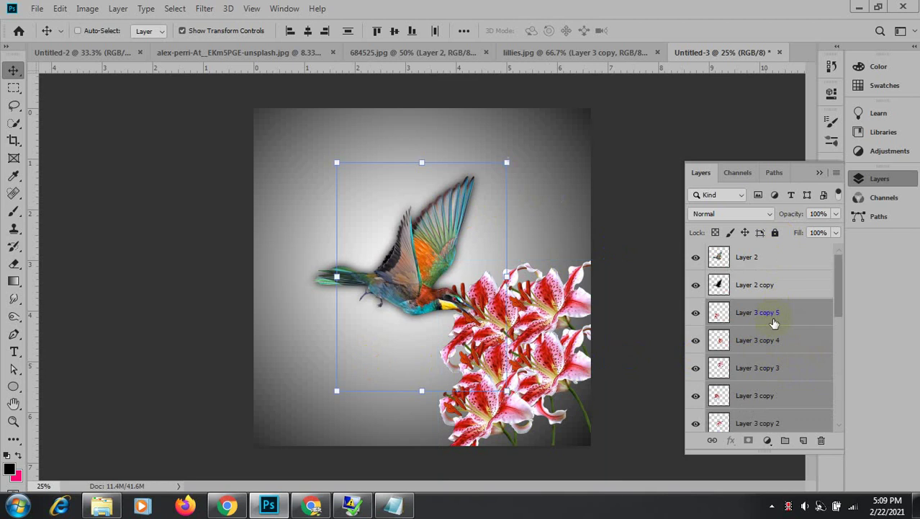
key(ctrl+z)
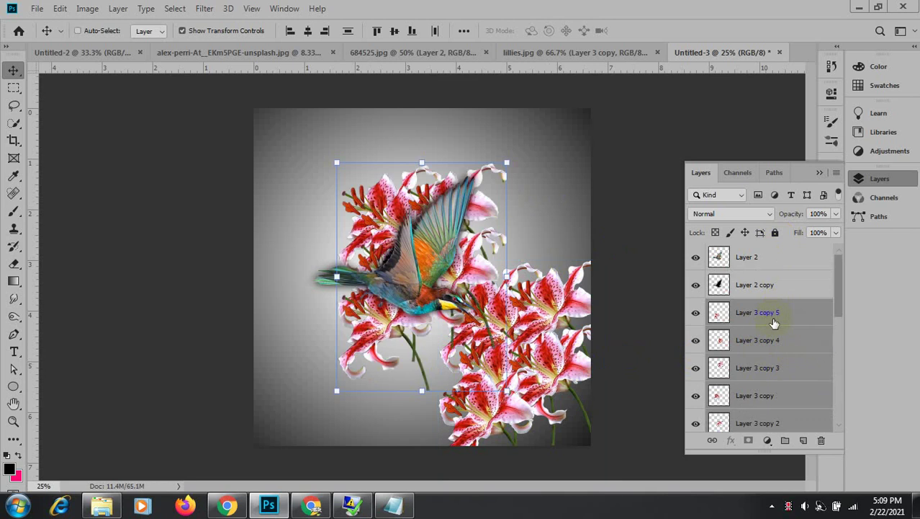
key(ctrl+g)
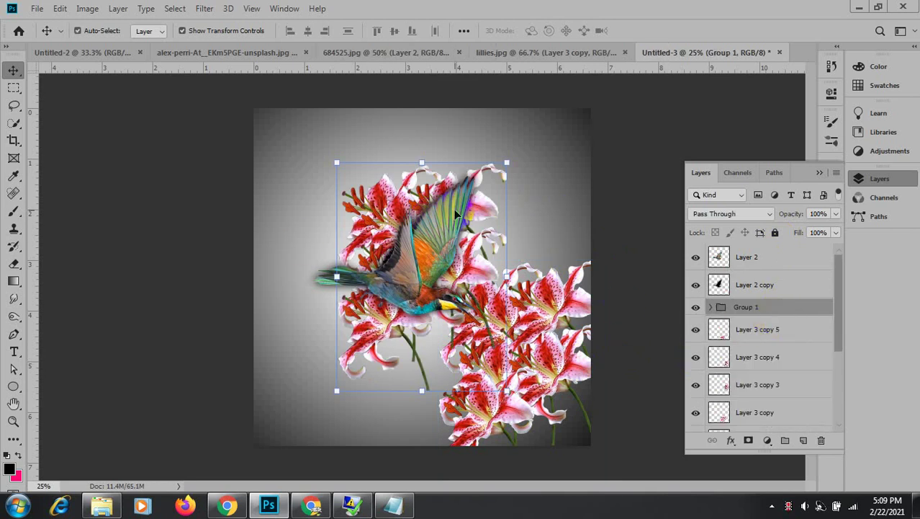
Set the Move tool's auto-select to Group and move the grouped lilies over the original cluster in the canvas corner.
drag(378, 216, 443, 306)
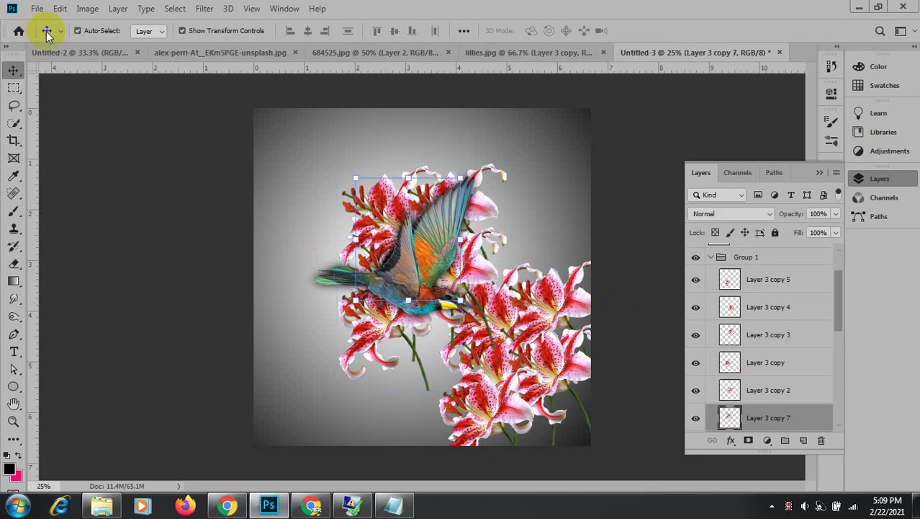
click(78, 30)
click(147, 30)
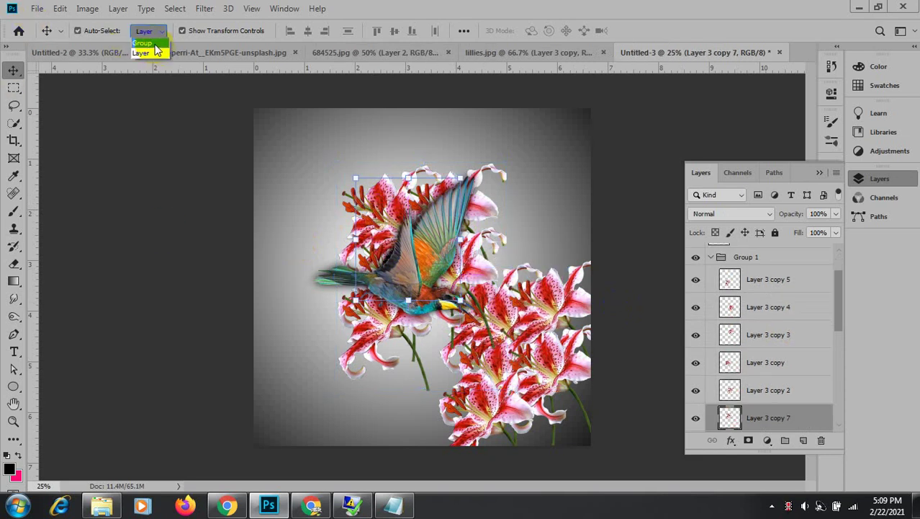
click(155, 45)
click(484, 247)
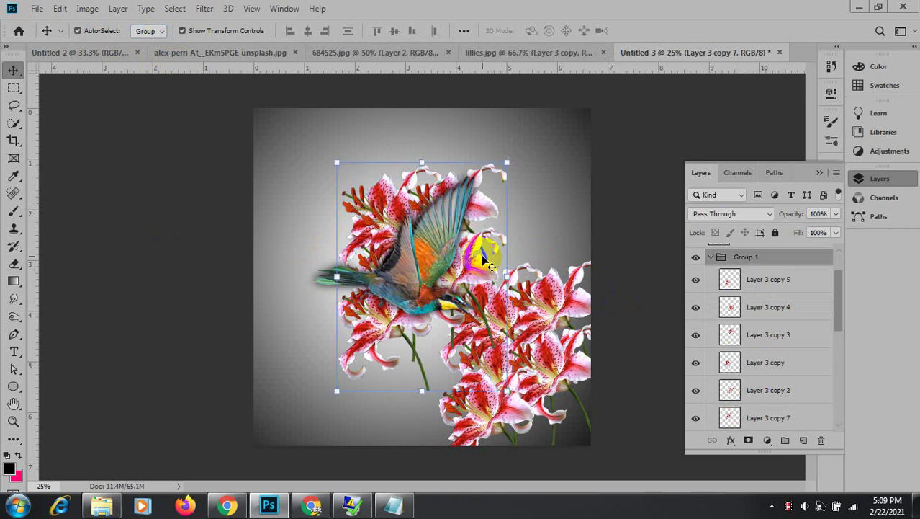
drag(477, 261, 570, 356)
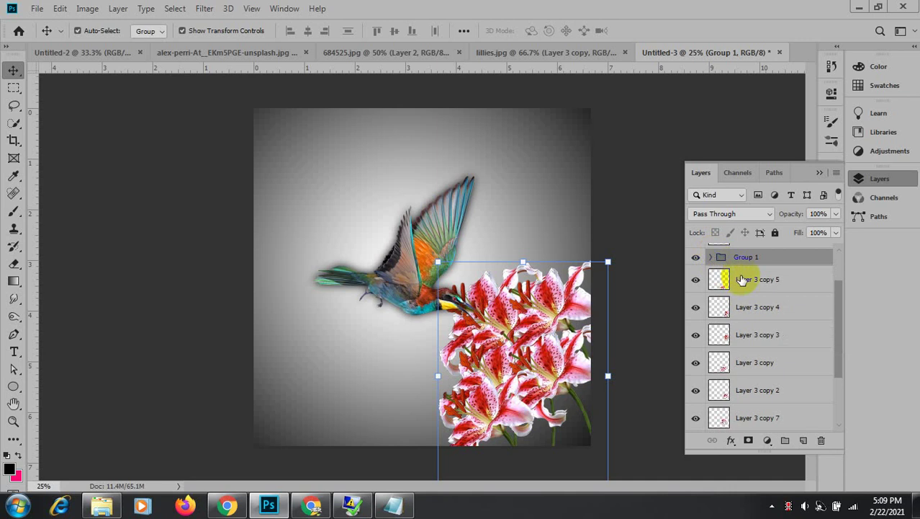
Merge the original lily layers beneath Group 1, from Layer 3 copy 5 to Layer 3 copy 6, into a single layer.
click(749, 280)
key(ctrl+shift+g)
scroll(791, 378, down, 2)
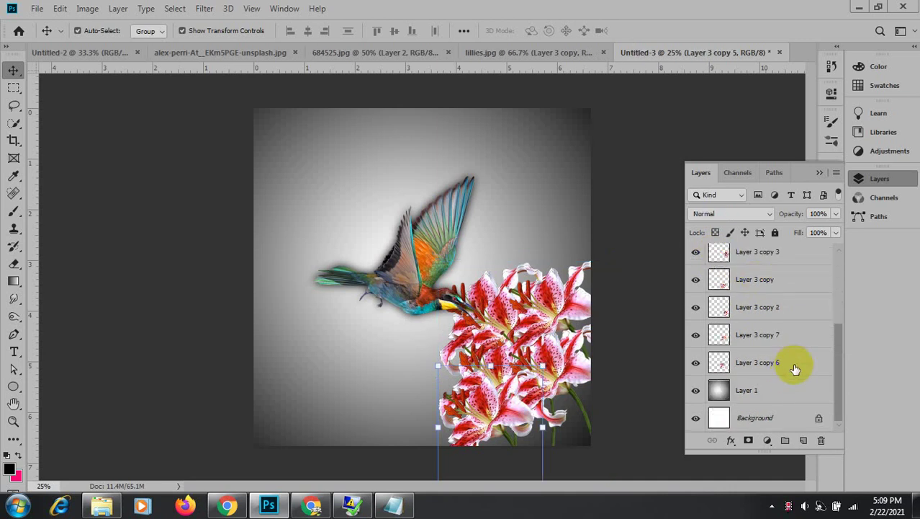
shift+click(795, 367)
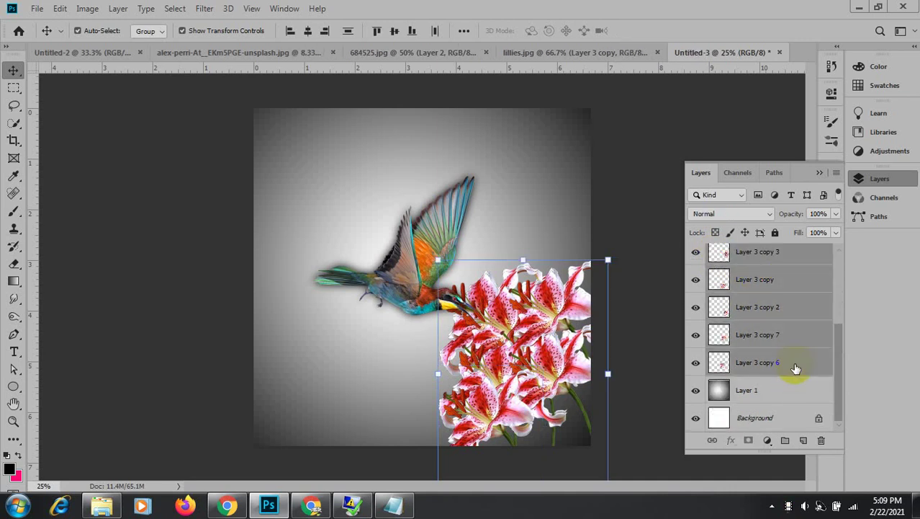
right_click(777, 328)
click(675, 400)
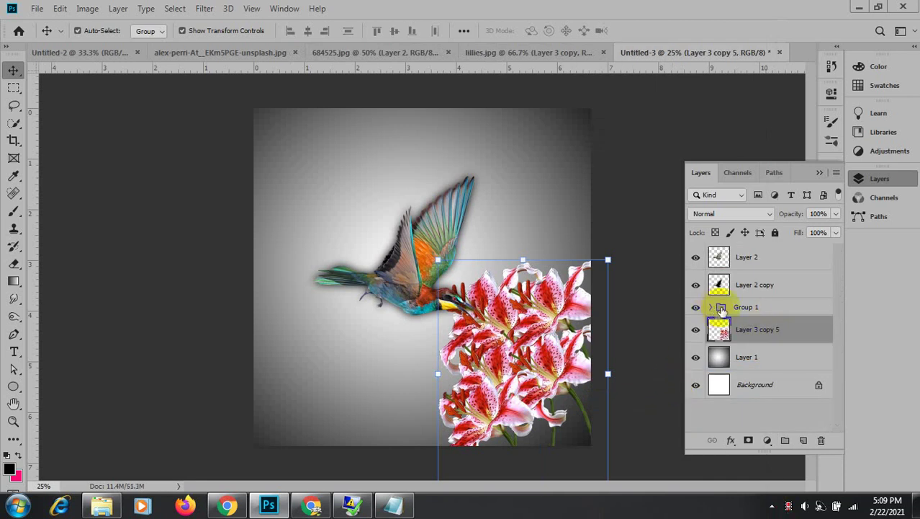
click(713, 308)
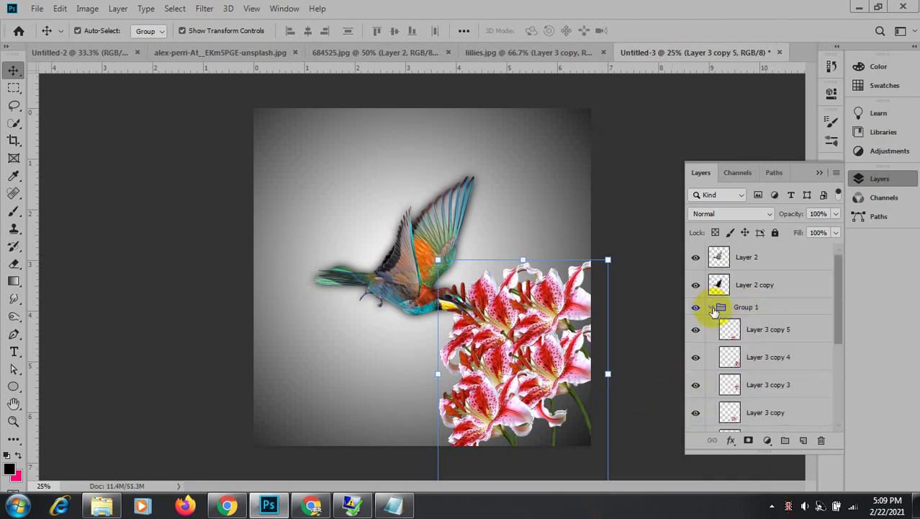
click(713, 307)
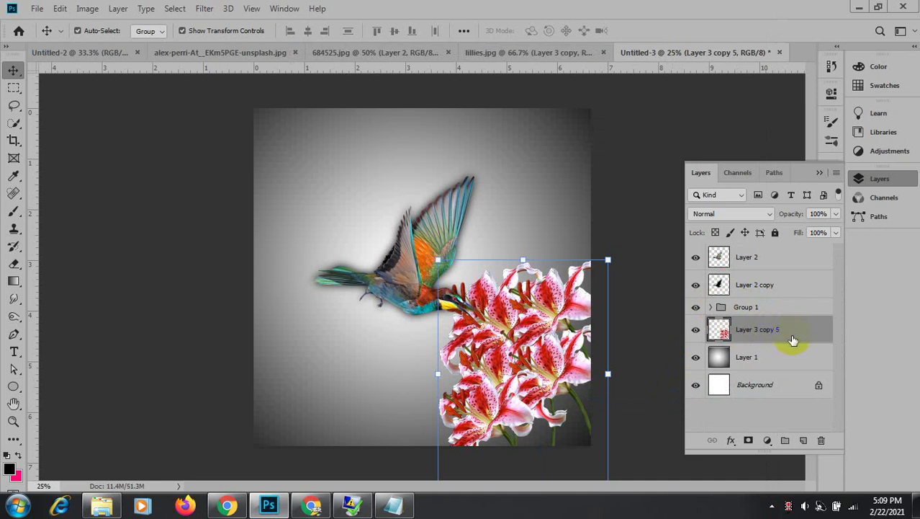
Load the merged lily layer's outline as a selection, fill it with black, and feather the selection.
ctrl+click(723, 335)
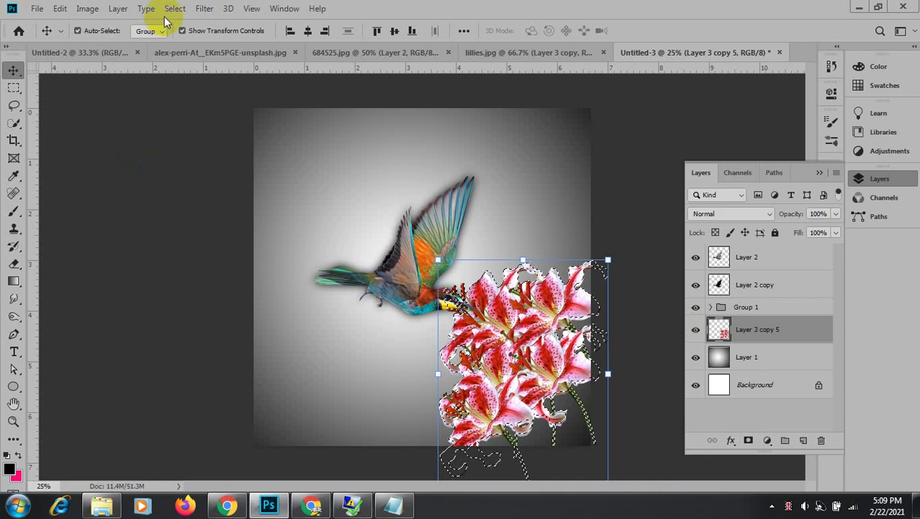
click(134, 213)
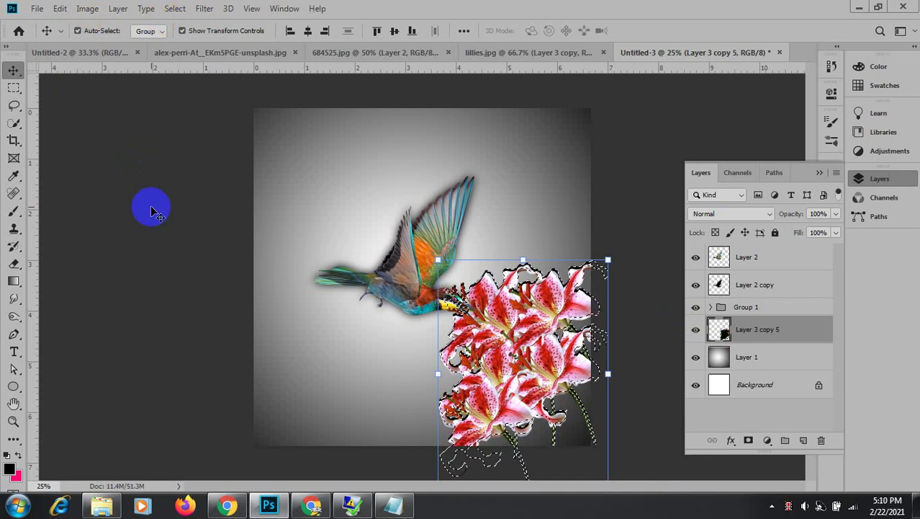
click(176, 8)
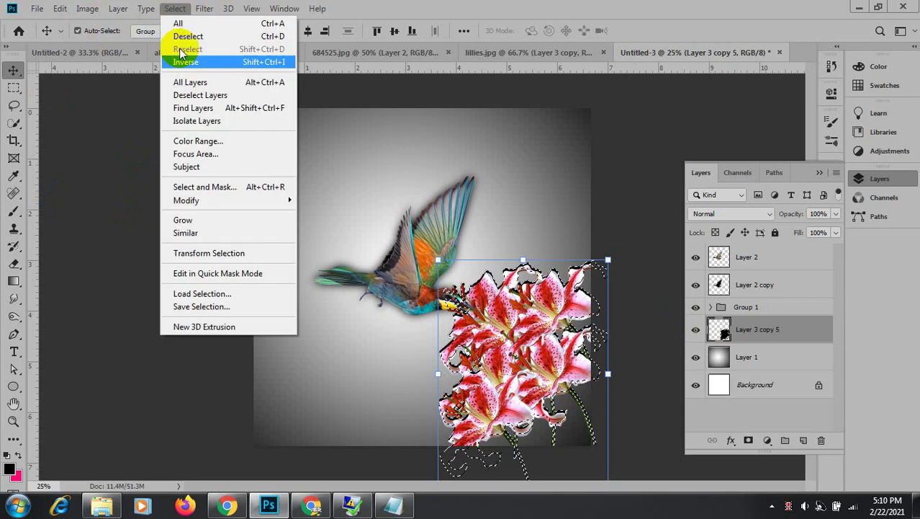
mouse_move(223, 205)
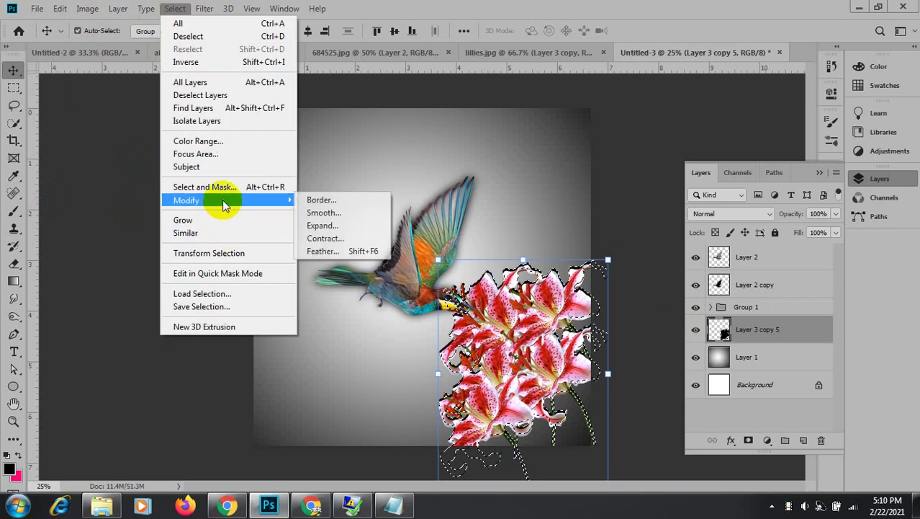
click(360, 250)
click(669, 132)
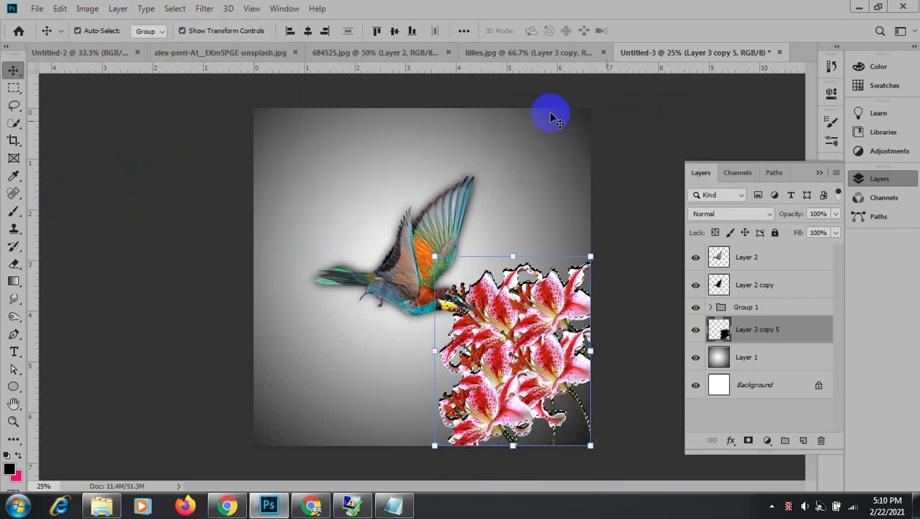
Apply a 47-pixel Gaussian Blur to the selected area of the black lily shadow on Layer 3 copy 5 and clear the selection.
click(205, 9)
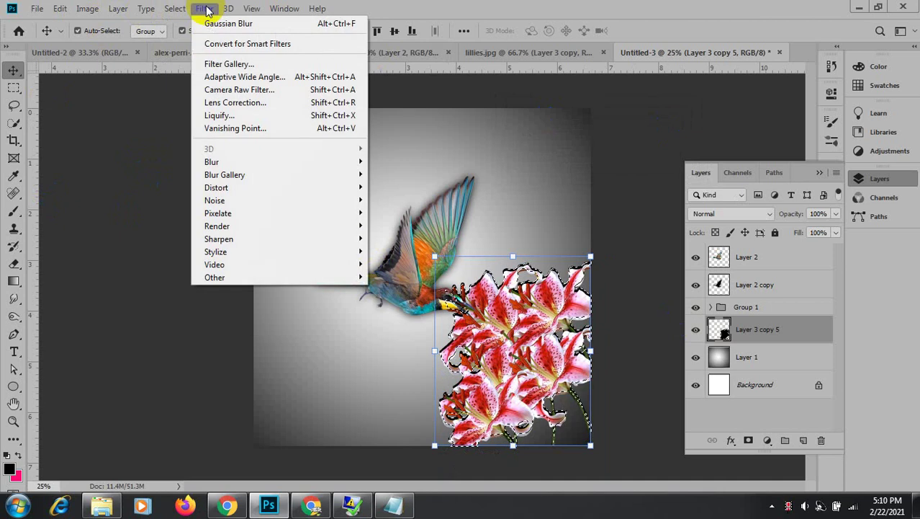
mouse_move(245, 160)
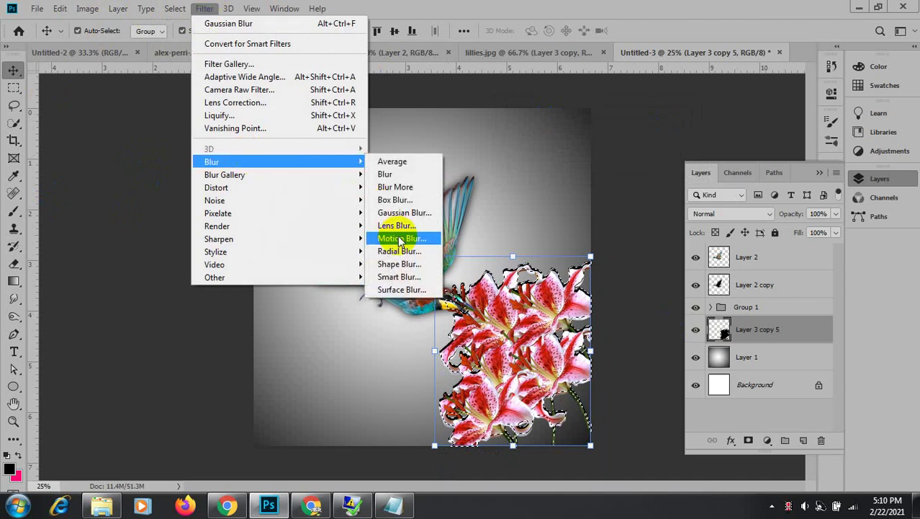
click(397, 213)
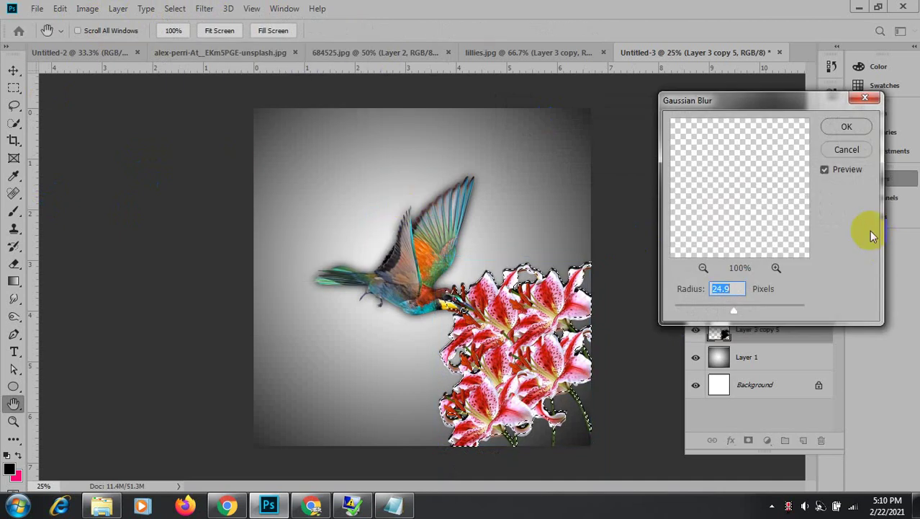
drag(732, 309, 744, 308)
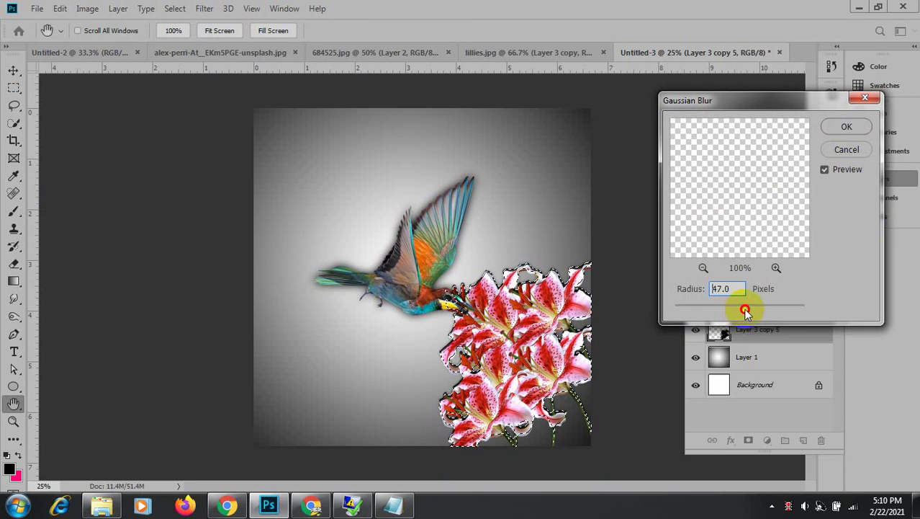
click(847, 127)
key(v)
key(ctrl+d)
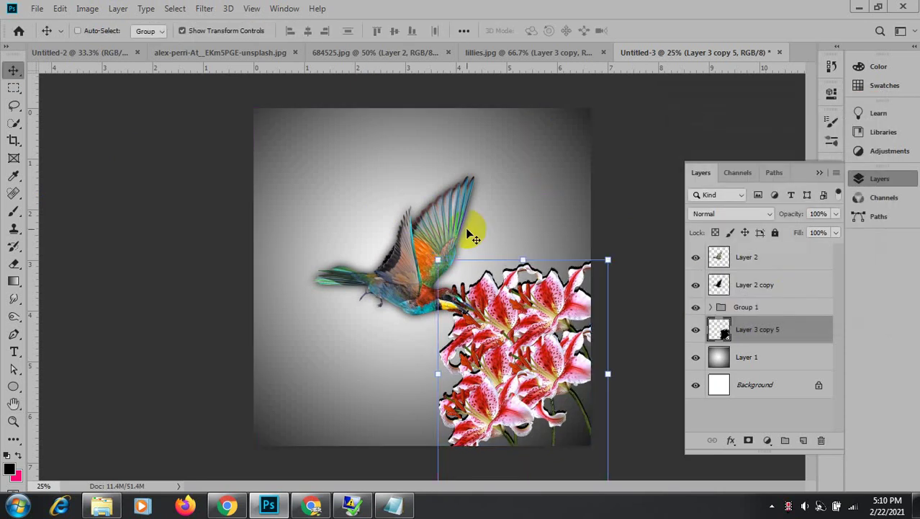
Apply a Gaussian Blur with a radius of 42.9 pixels to the whole lily shadow layer, Layer 3 copy 5, with no selection active.
click(78, 30)
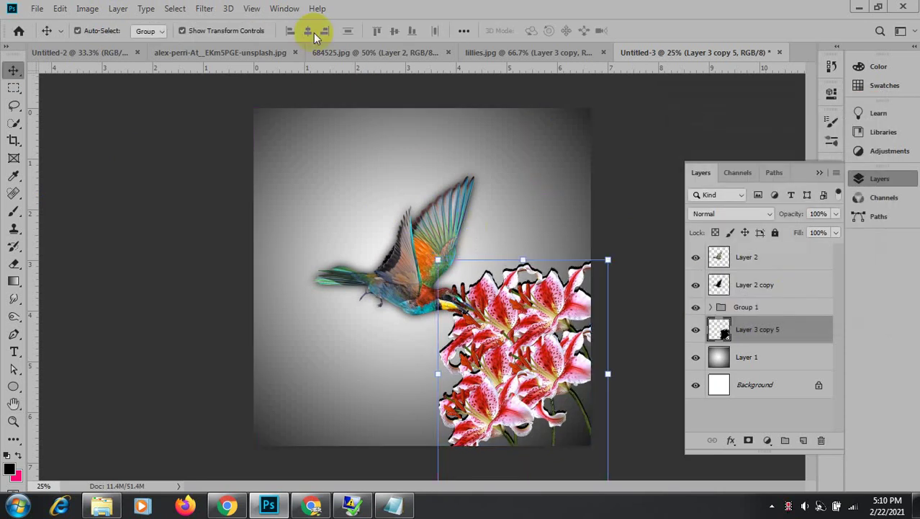
click(204, 8)
mouse_move(335, 161)
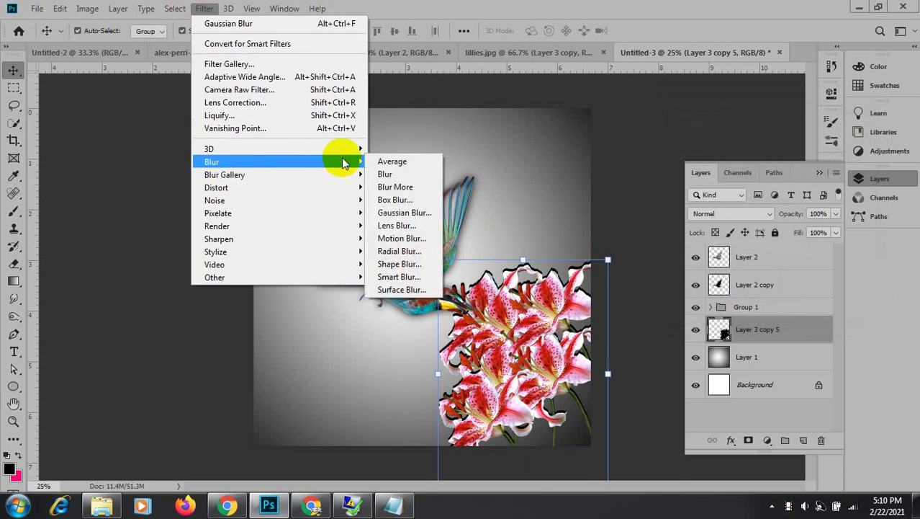
click(418, 215)
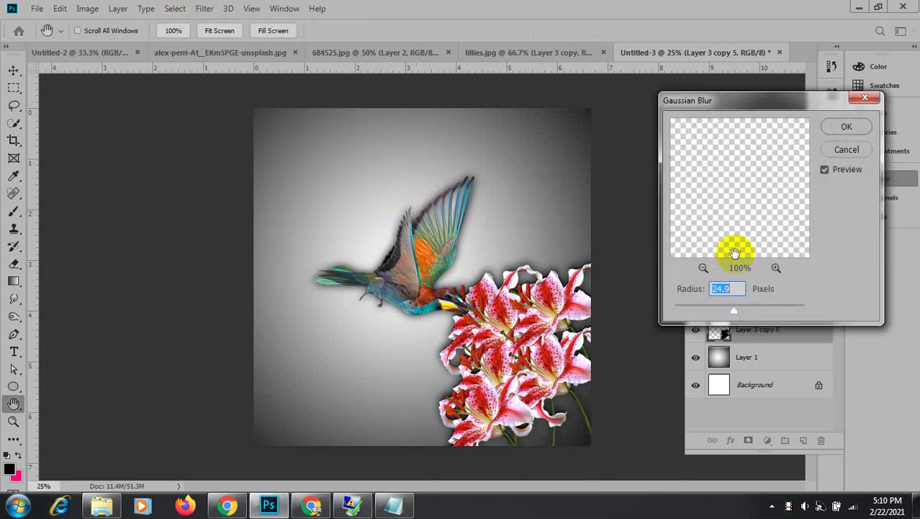
mouse_move(733, 308)
mouse_down()
mouse_move(723, 306)
mouse_move(743, 308)
mouse_up()
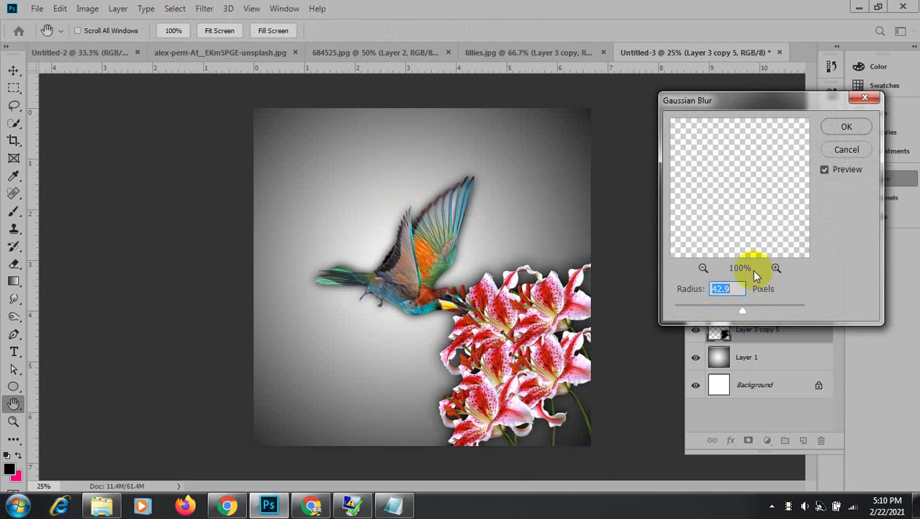
click(847, 127)
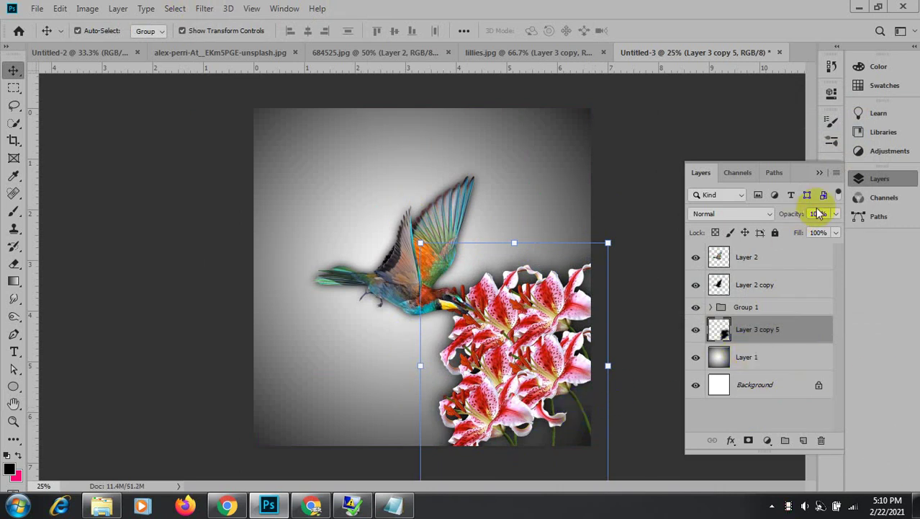
Reduce the lily shadow layer, Layer 3 copy 5, to 66% opacity and 66% fill.
click(836, 214)
drag(833, 230, 823, 230)
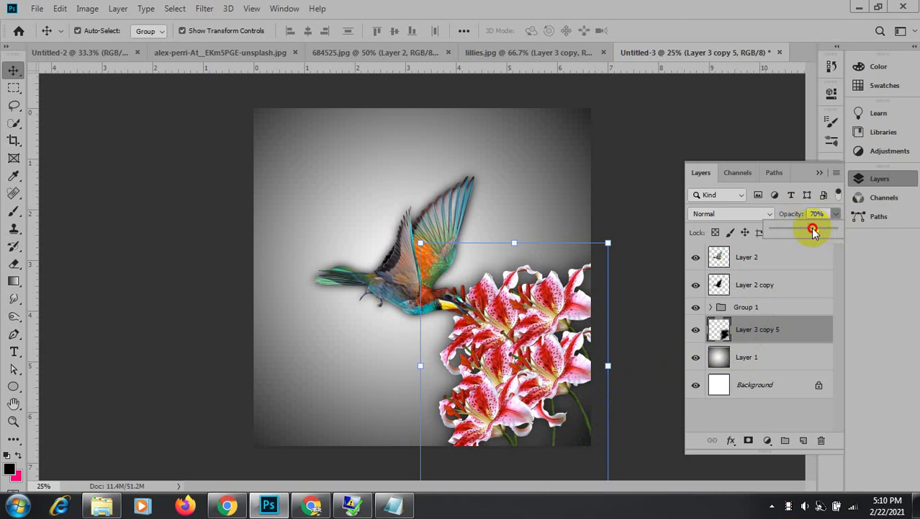
drag(814, 232, 824, 249)
click(835, 232)
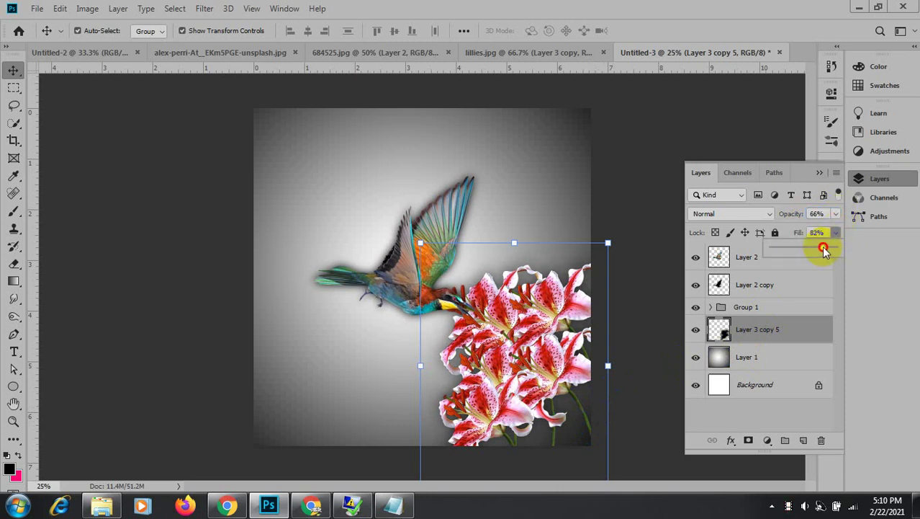
drag(824, 249, 818, 249)
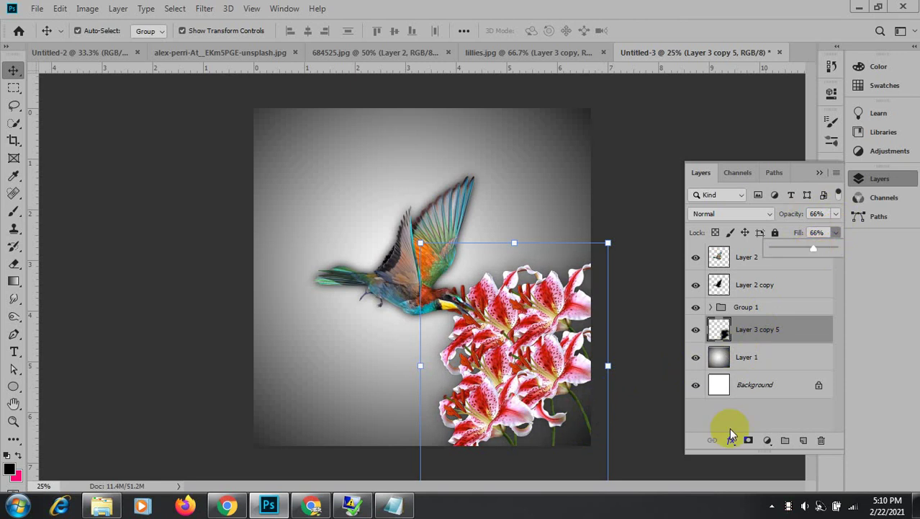
right_click(674, 330)
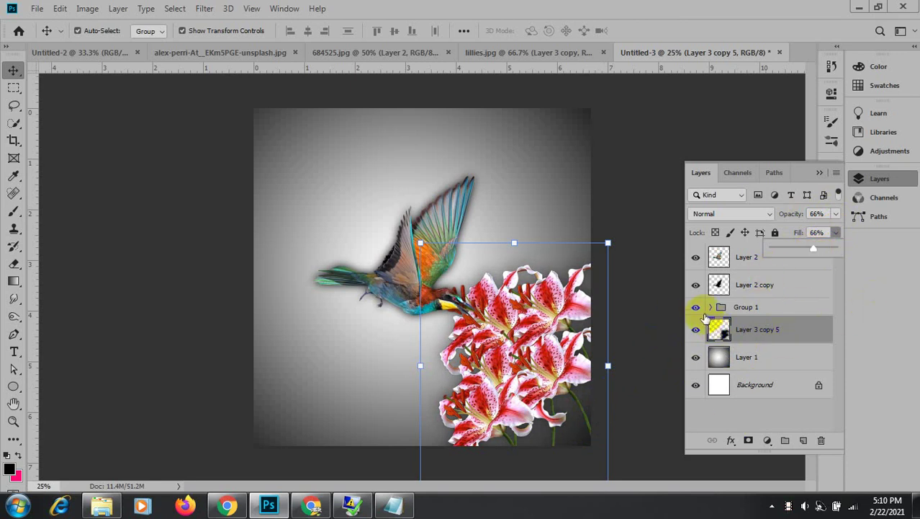
Reduce the bird's shadow layer, Layer 2 copy, to 66% opacity and 86% fill, and deselect the layer.
click(741, 288)
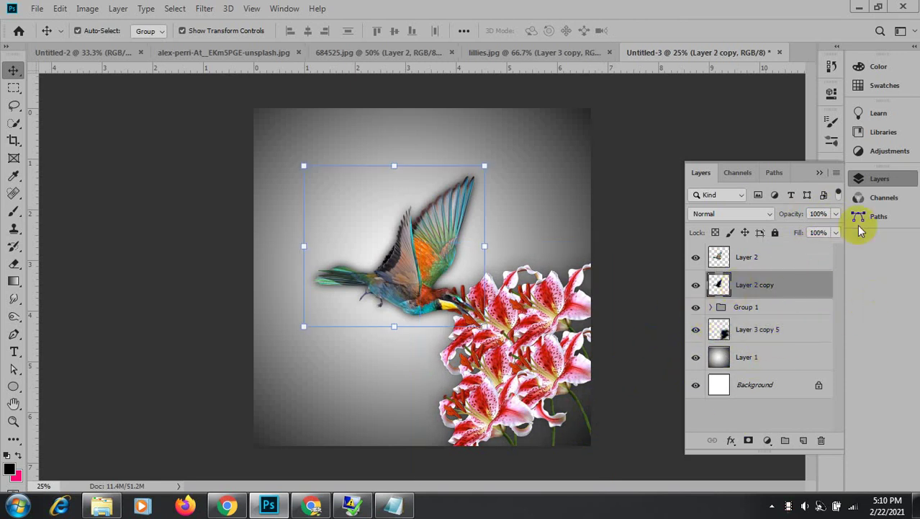
click(836, 213)
drag(834, 231, 814, 231)
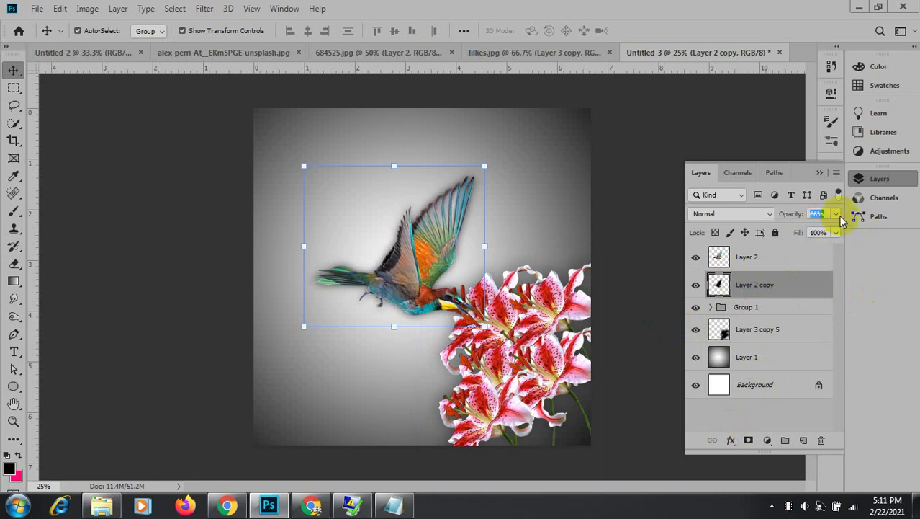
click(836, 232)
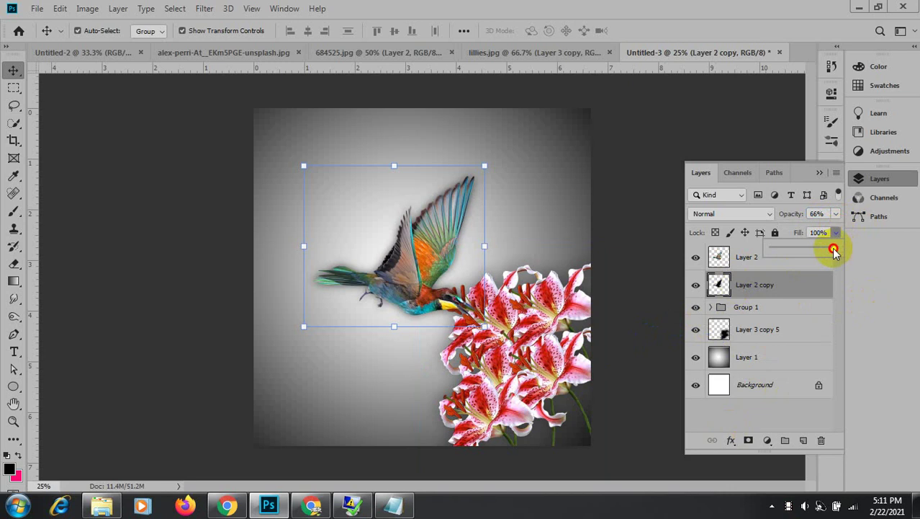
drag(834, 247, 827, 248)
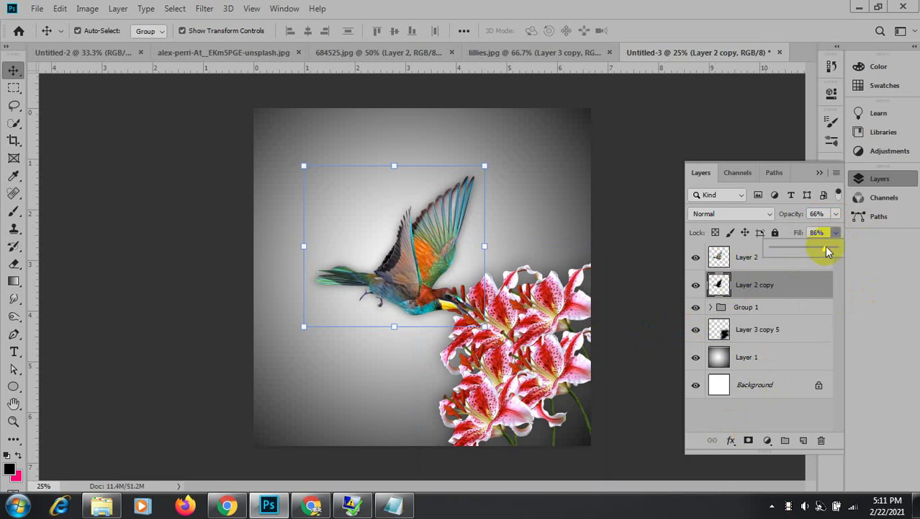
click(752, 119)
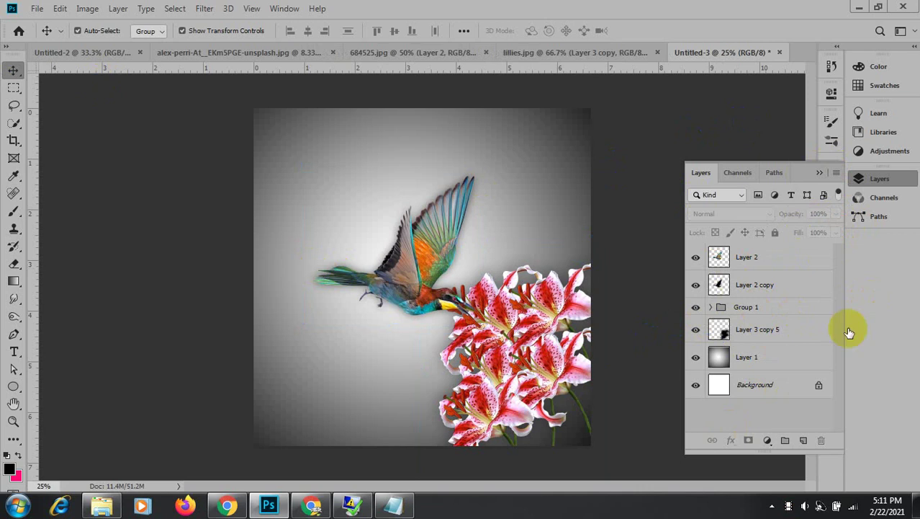
Select the gradient background on Layer 1 and activate the Gradient tool.
click(718, 361)
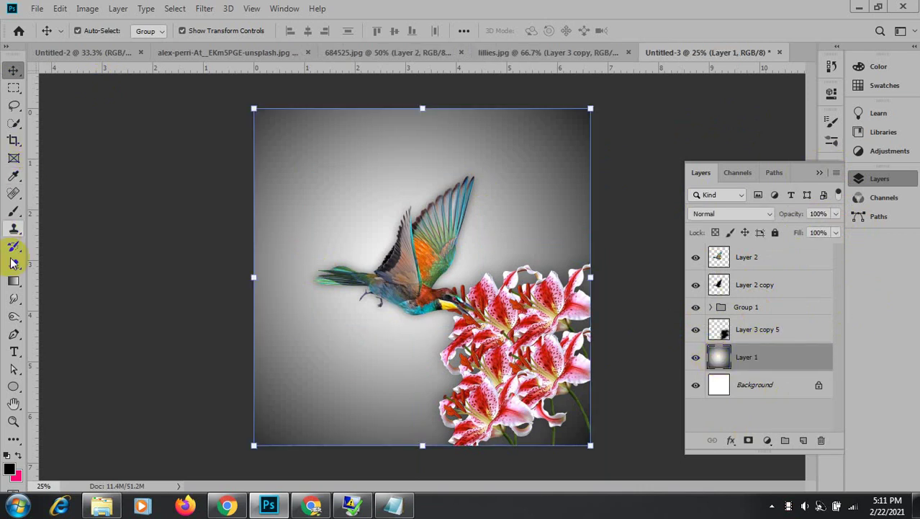
click(14, 281)
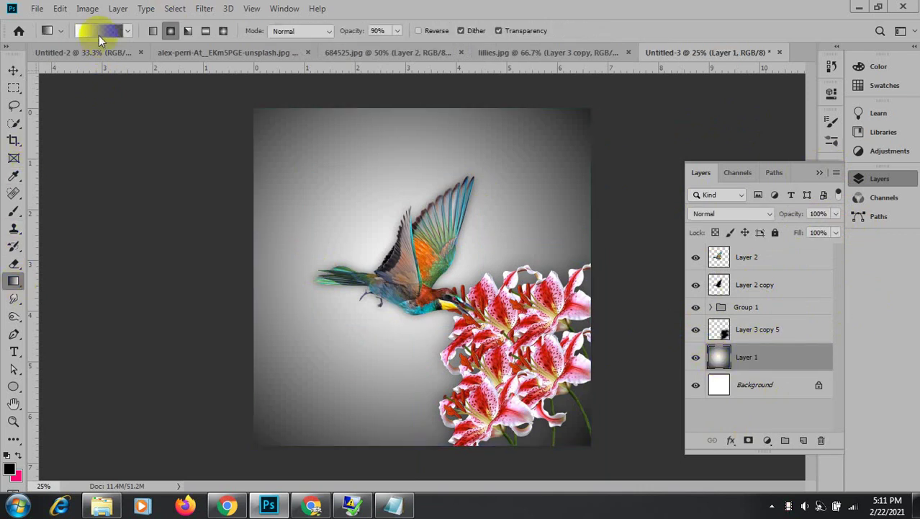
Change the gradient's black end stop to blue 3b3bfd and redraw the radial gradient on Layer 1 outward from the bird.
click(99, 33)
click(848, 278)
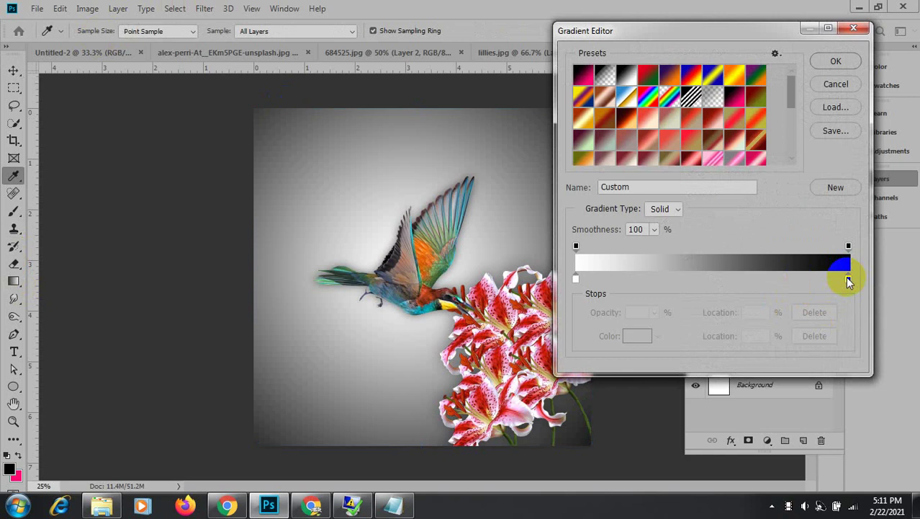
click(632, 339)
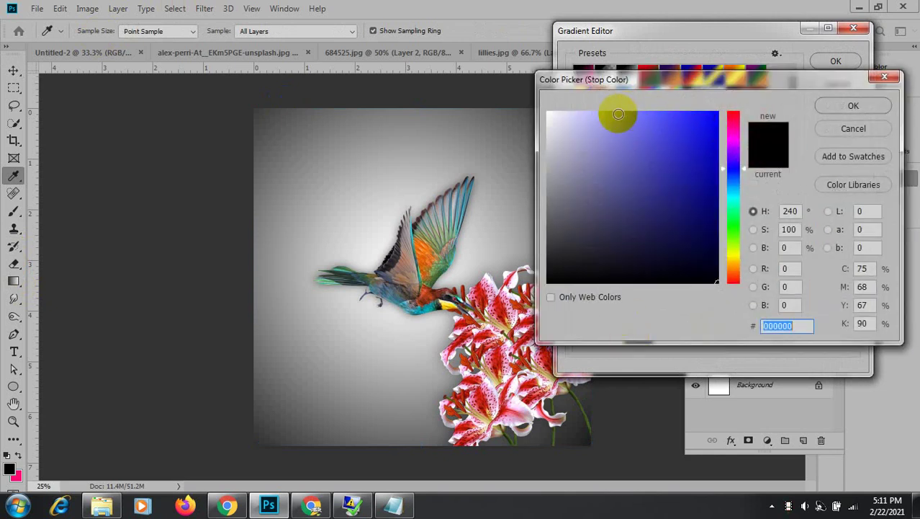
click(612, 112)
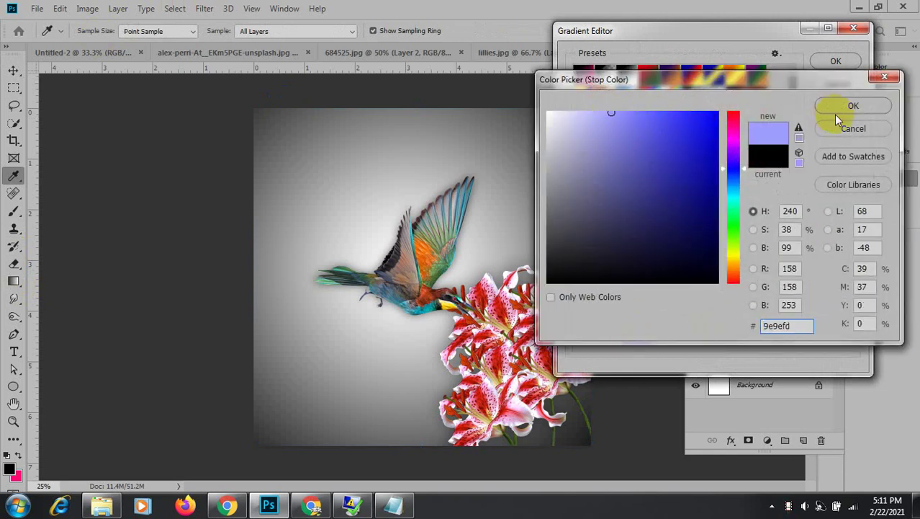
click(679, 113)
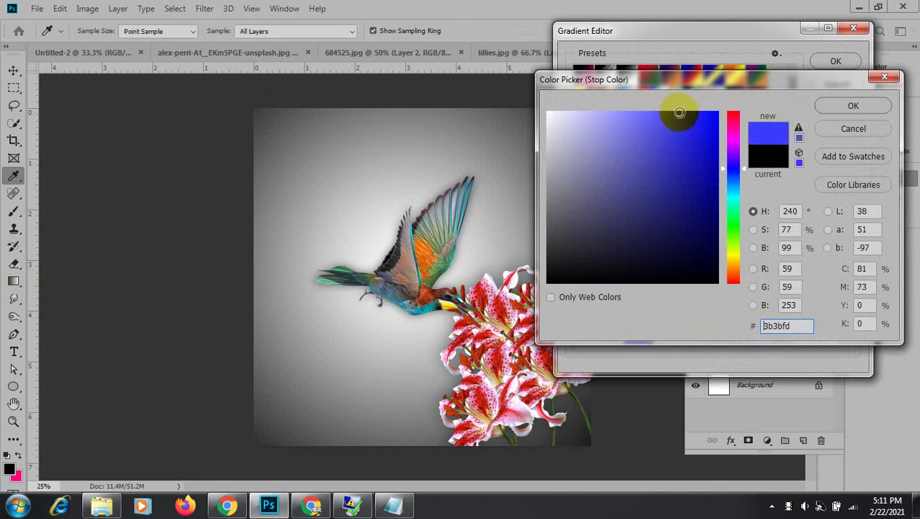
click(870, 104)
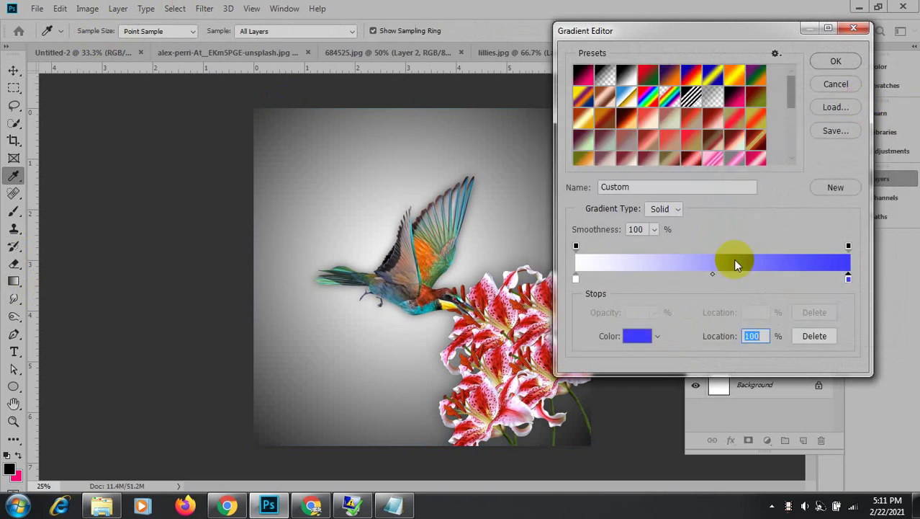
click(837, 62)
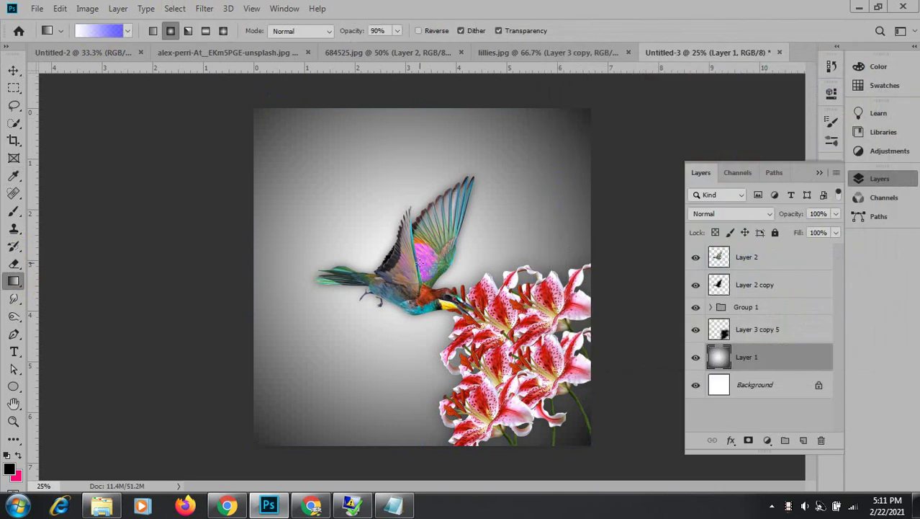
drag(420, 264, 117, 260)
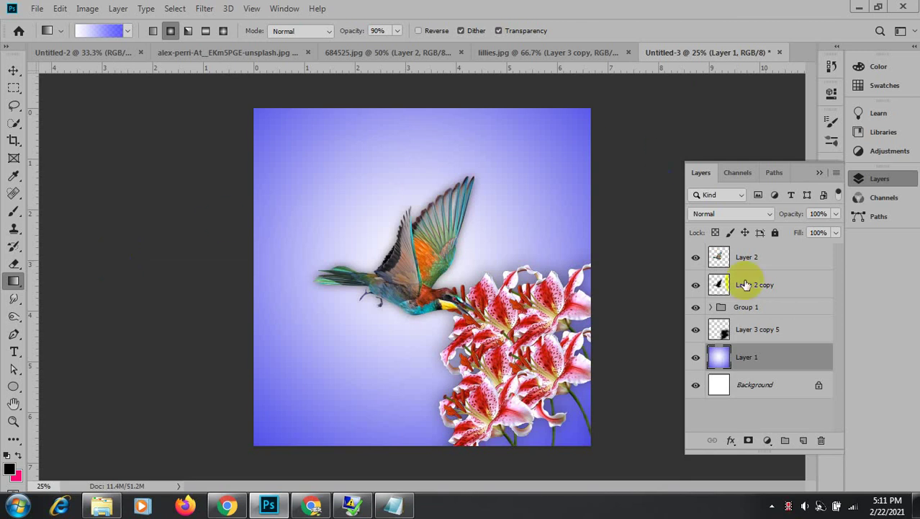
Move Layer 2 and Layer 2 copy together slightly up and left so the bird's beak meets the edge of the lilies.
click(772, 287)
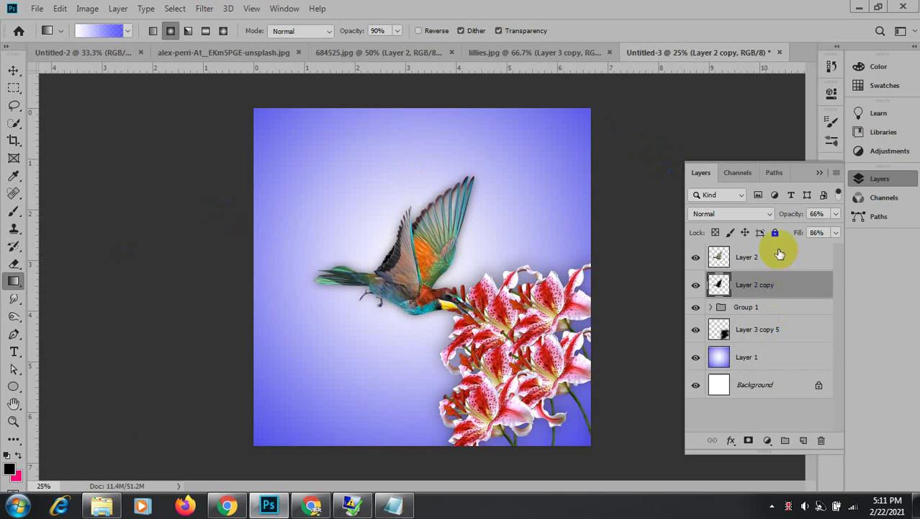
shift+click(777, 253)
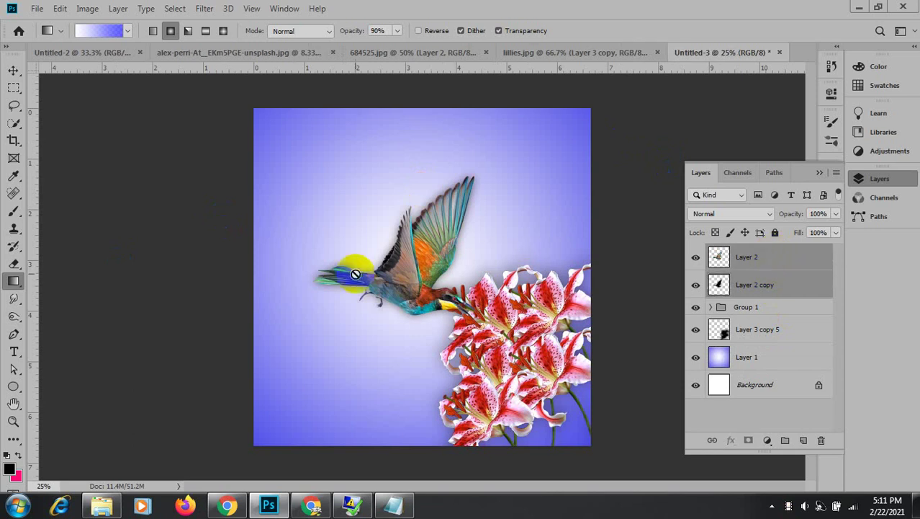
click(13, 70)
drag(400, 280, 387, 264)
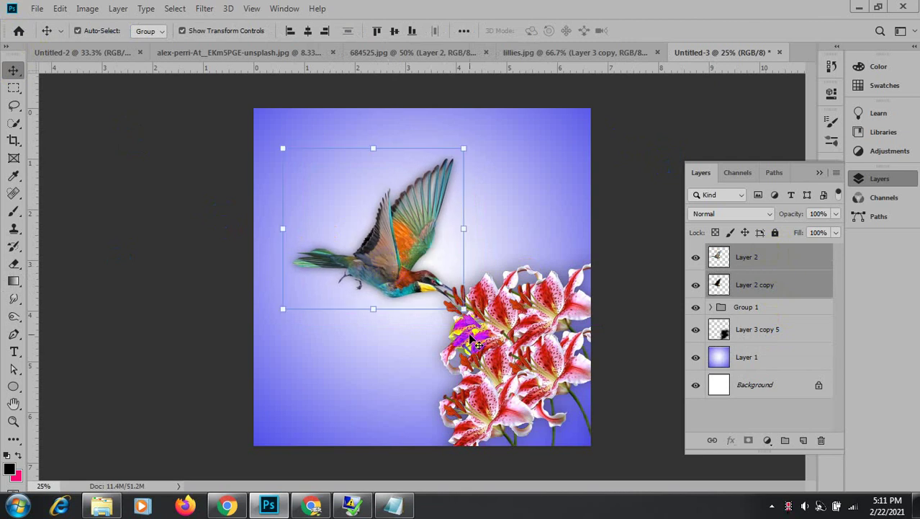
click(630, 245)
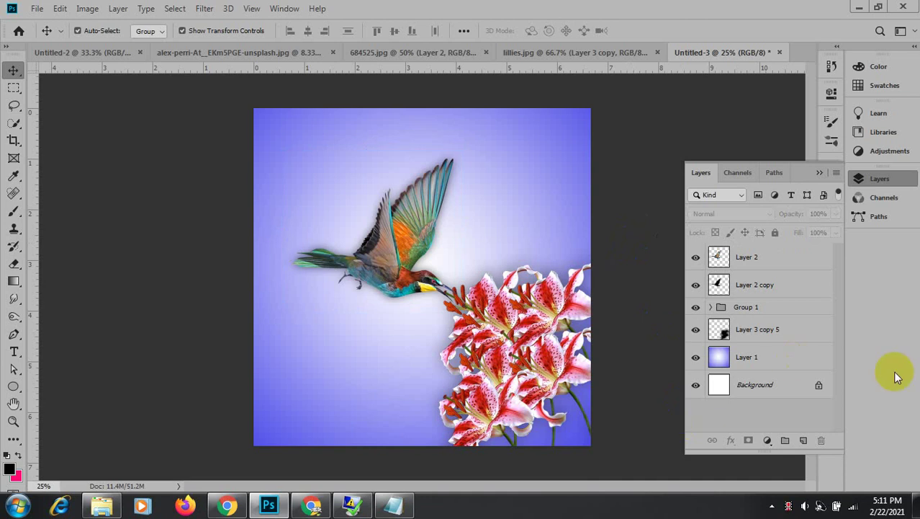
Reduce the fill of the bird's shadow layer, Layer 2 copy, to 71%.
click(759, 295)
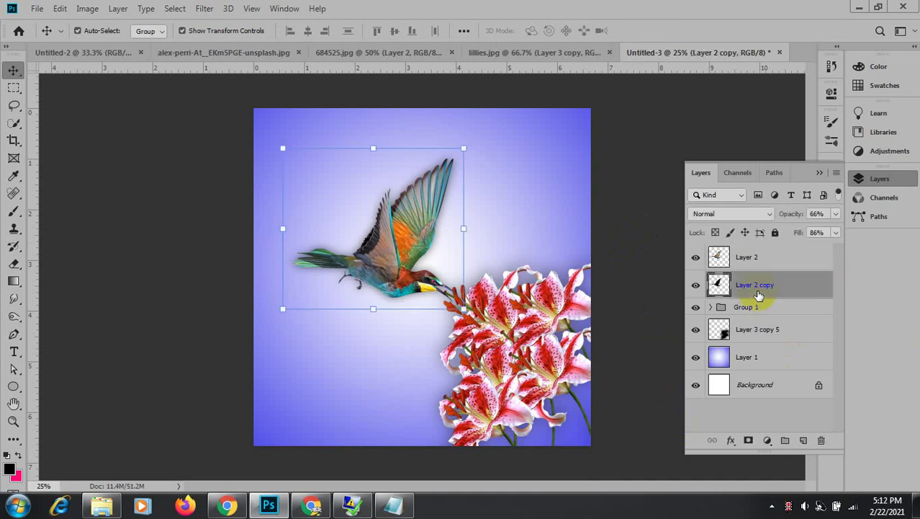
click(835, 231)
drag(833, 254, 818, 253)
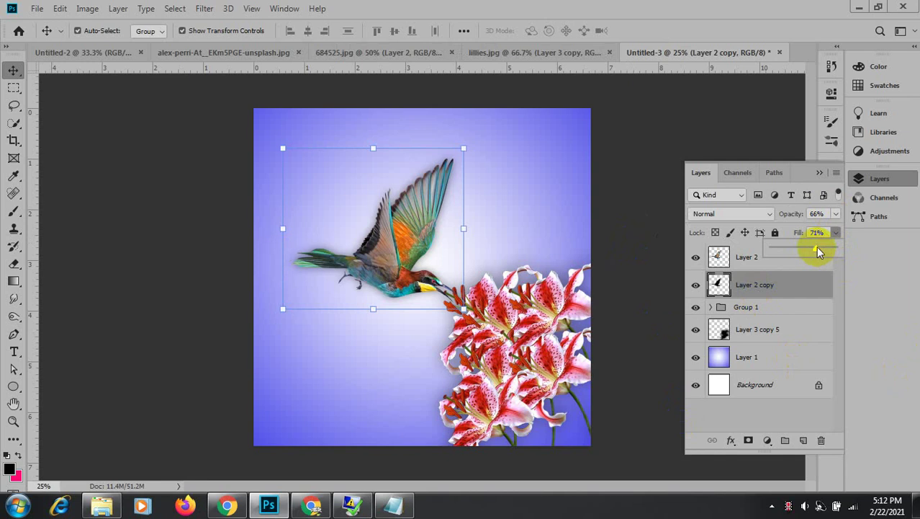
click(836, 232)
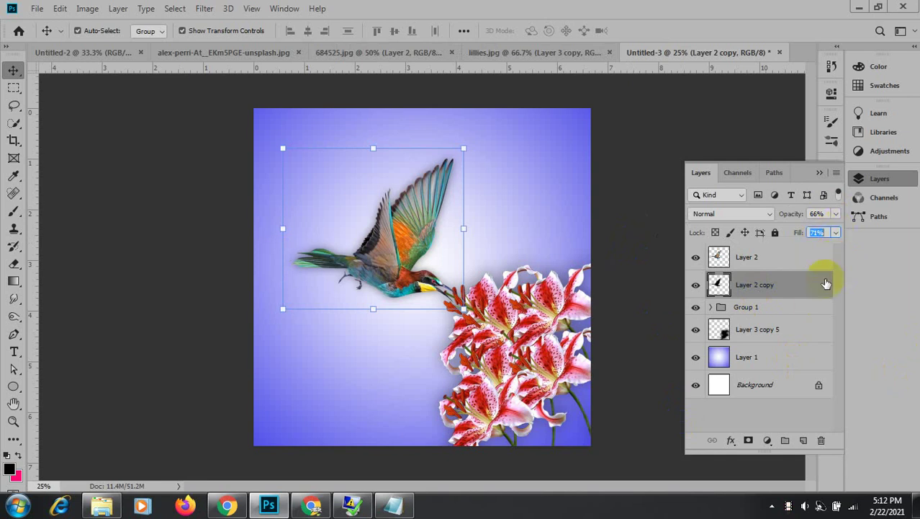
Set the fill of the flowers' shadow layer, Layer 3 copy 5, to 67%.
click(760, 337)
click(835, 232)
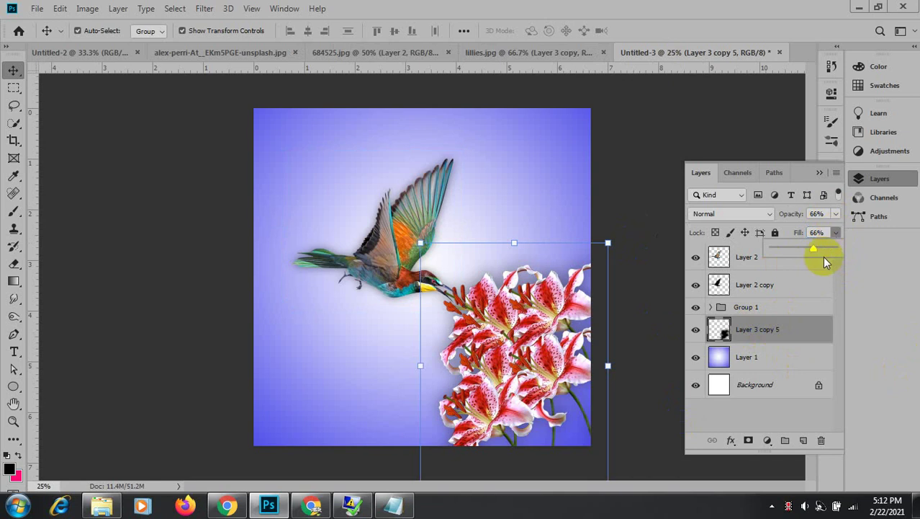
drag(808, 250, 816, 253)
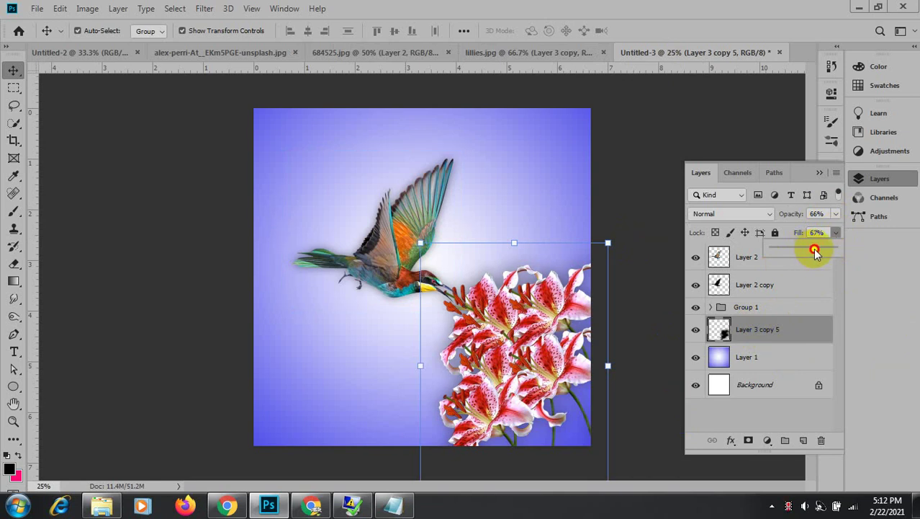
click(832, 232)
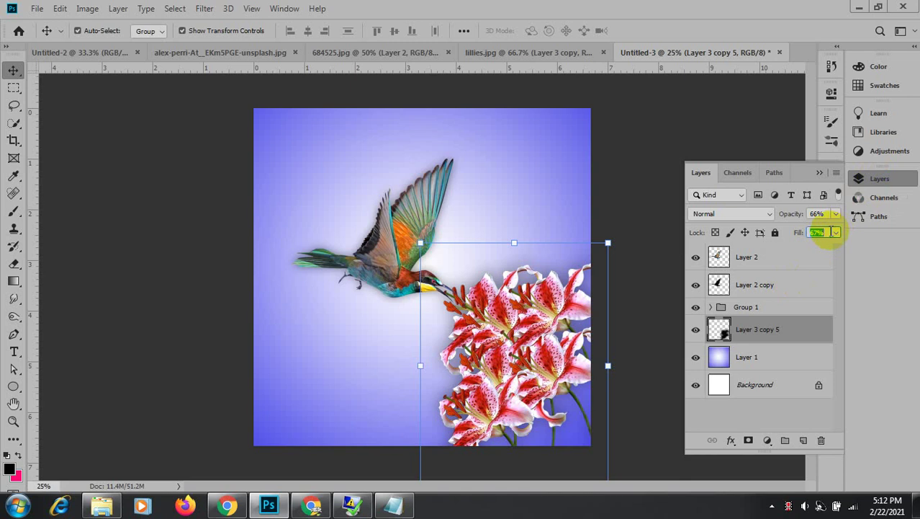
Raise the opacity of Layer 2 copy to 70%, then collapse the Layers panel and deselect all layers.
click(748, 286)
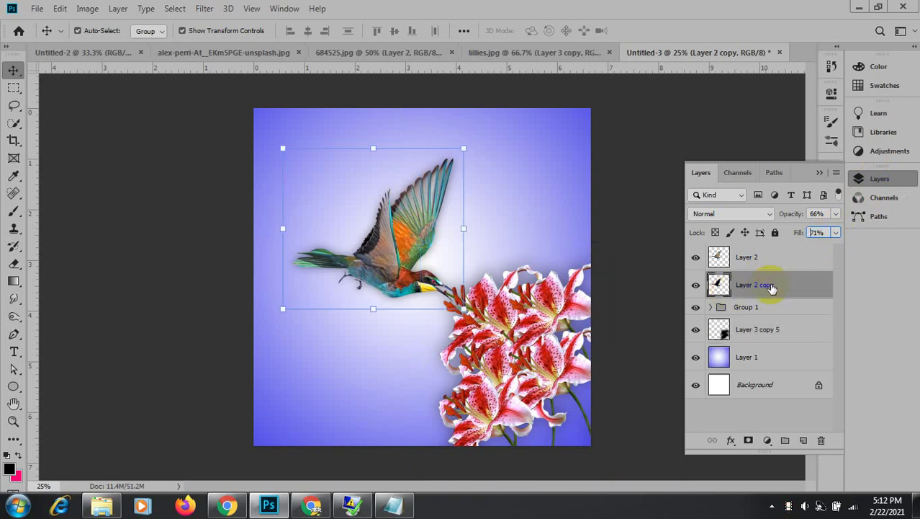
click(835, 213)
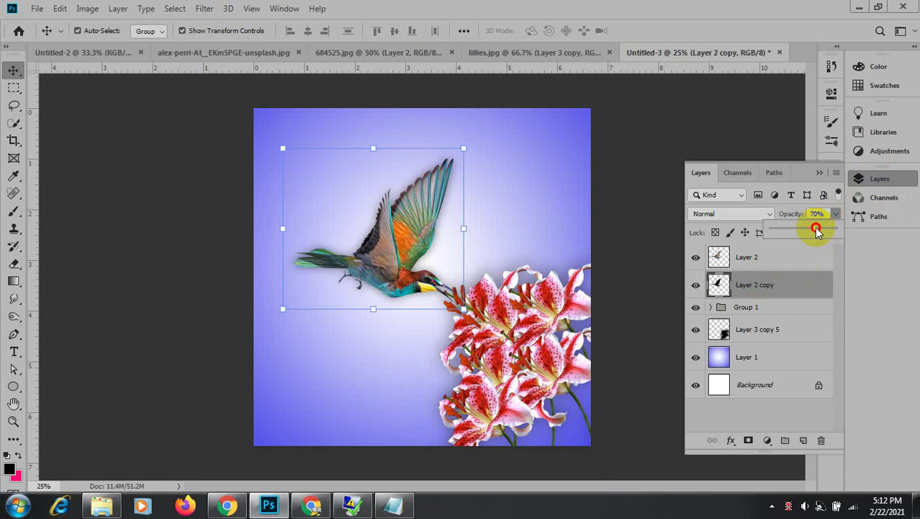
click(820, 172)
click(703, 264)
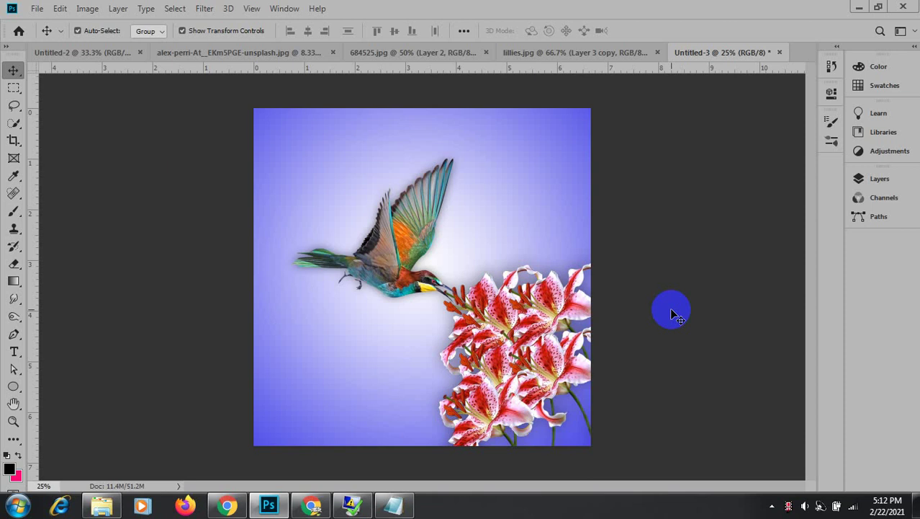
click(366, 81)
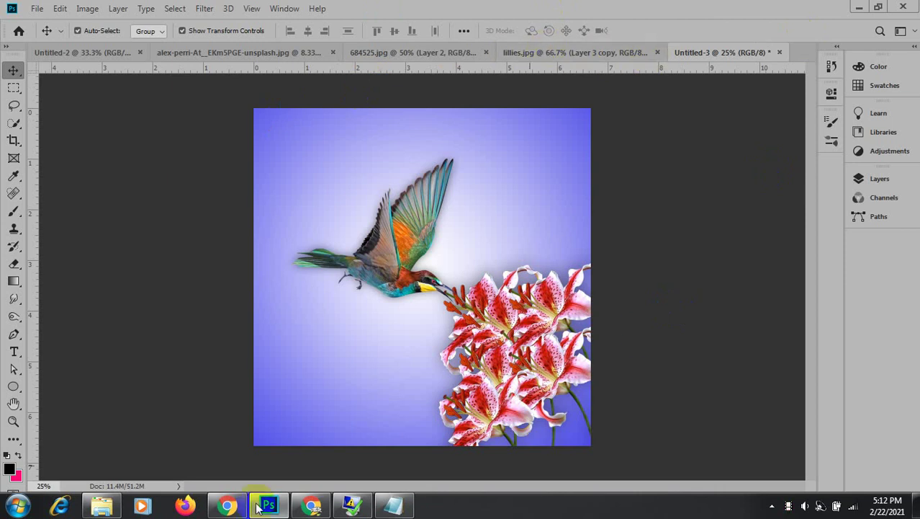
Switch to Chrome and search Google Images for "nature" in place of "flower".
click(311, 506)
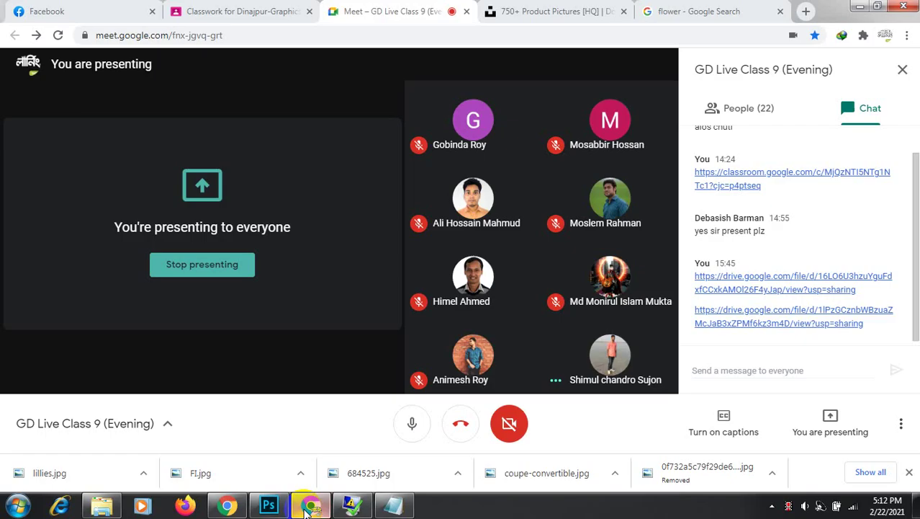
click(727, 12)
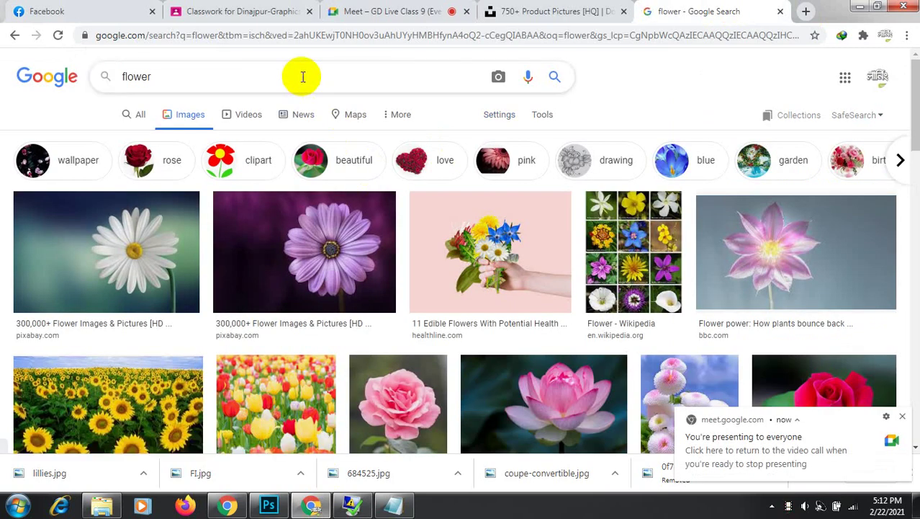
key(BackSpace)
key(BackSpace)
key(BackSpace)
key(BackSpace)
key(BackSpace)
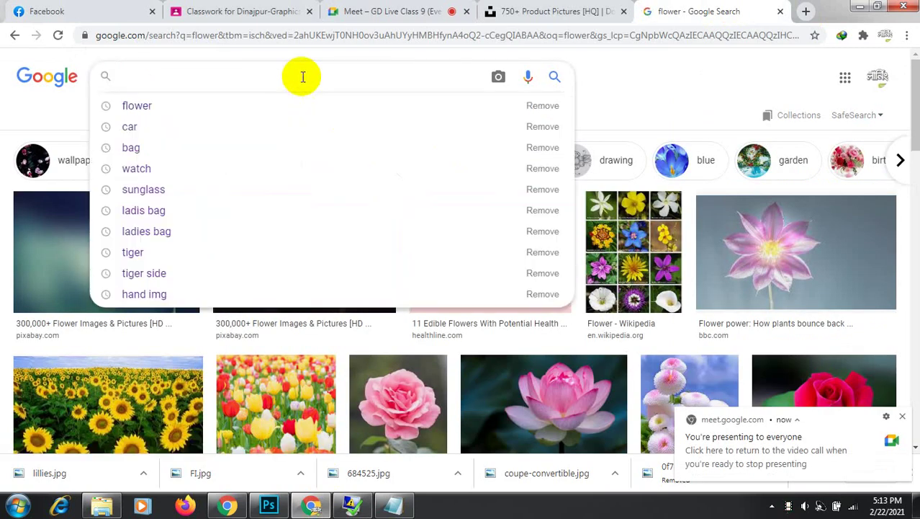
text(na)
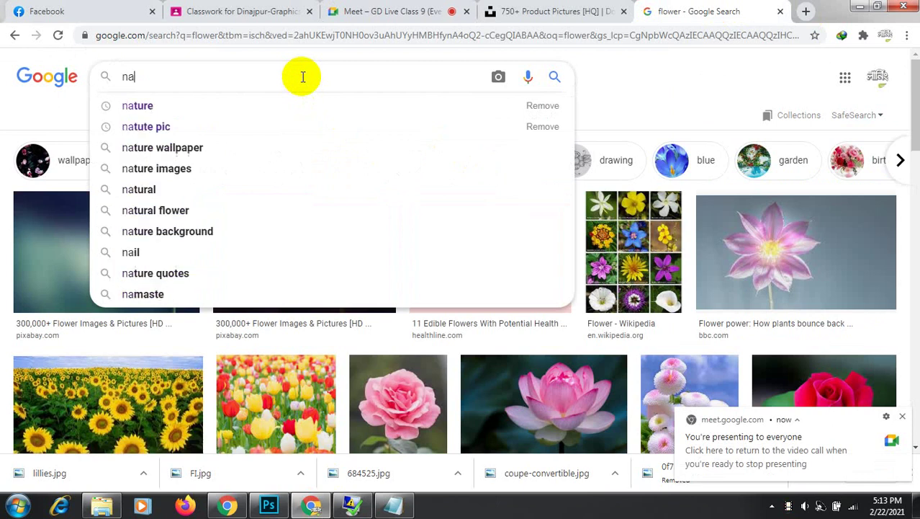
text(tu)
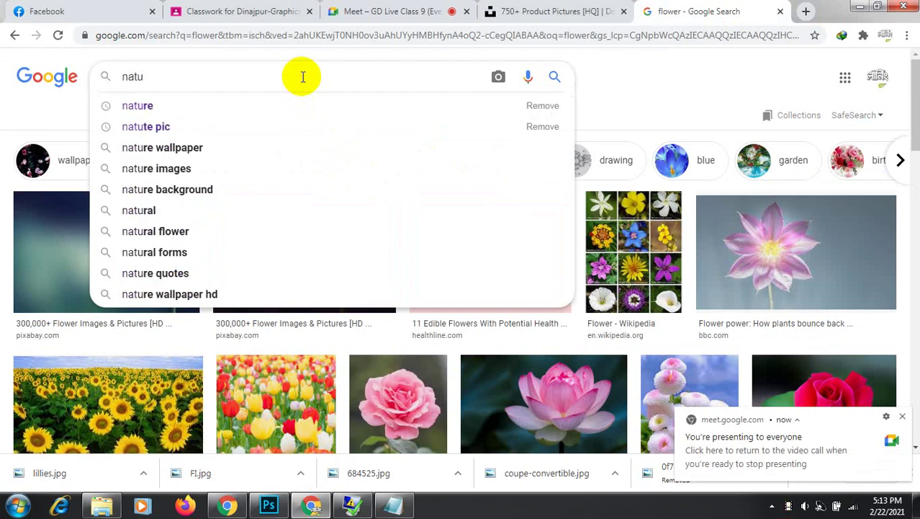
text(r)
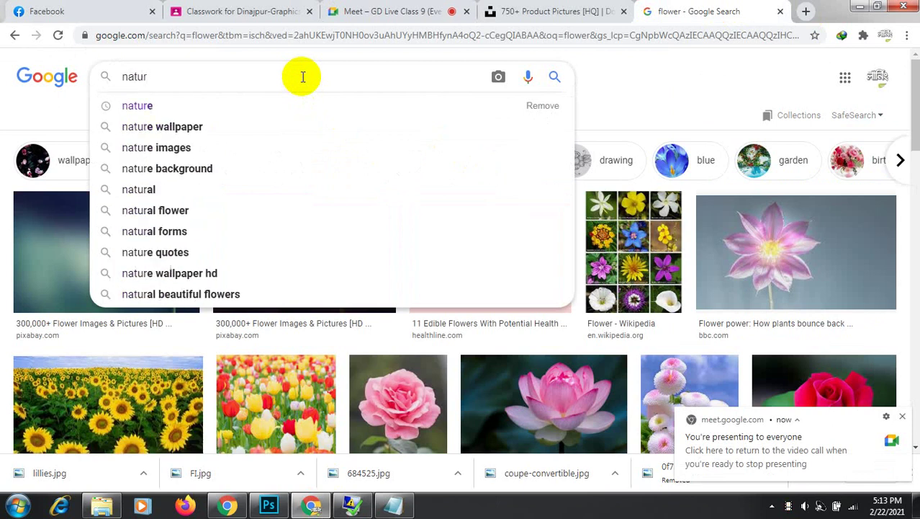
click(137, 107)
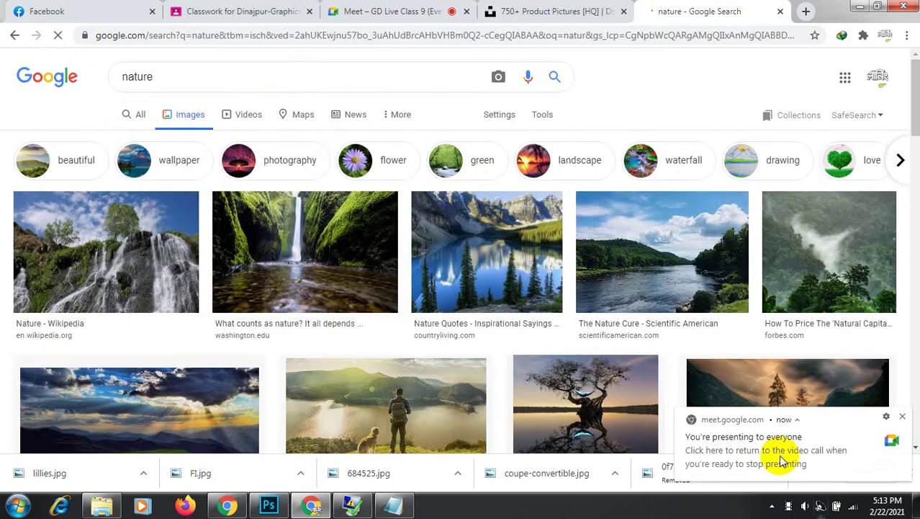
Examine the PBS photo of a hummingbird feeding at an orange flower among the nature results and return to Photoshop.
scroll(585, 367, down, 15)
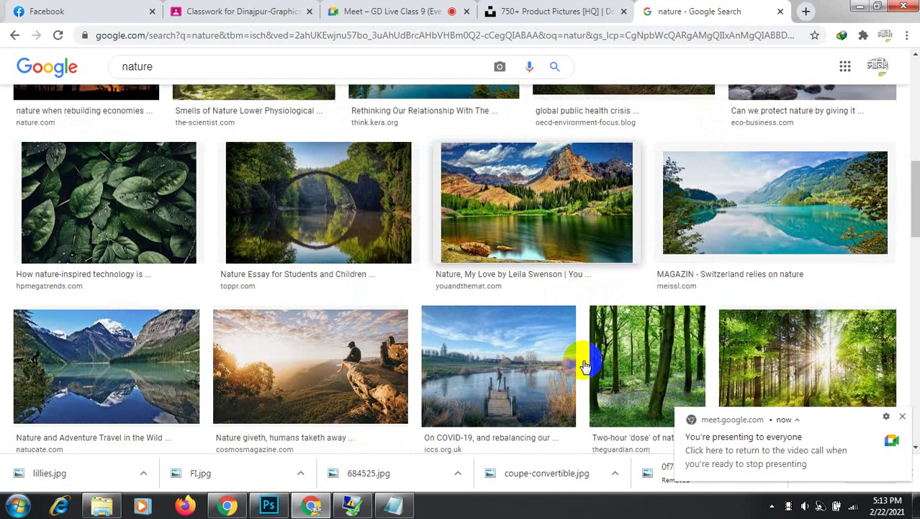
scroll(585, 366, down, 5)
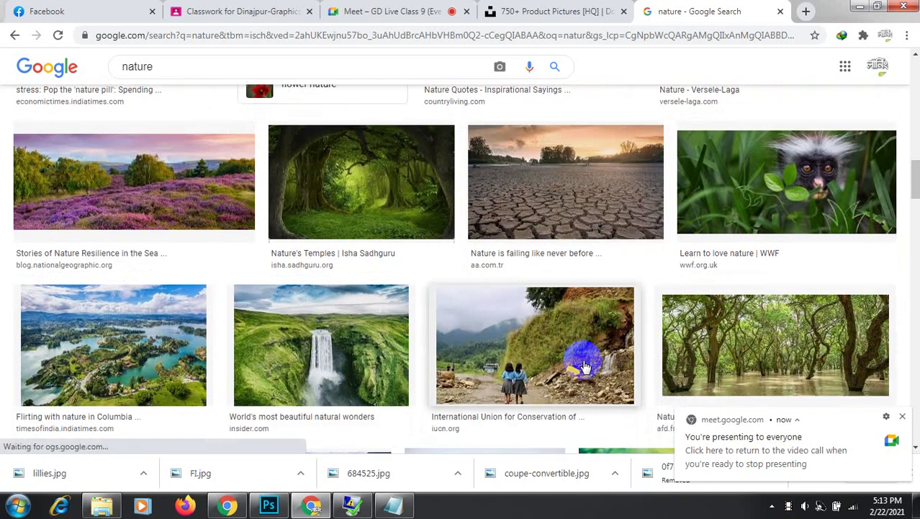
scroll(585, 365, down, 2)
scroll(585, 366, up, 4)
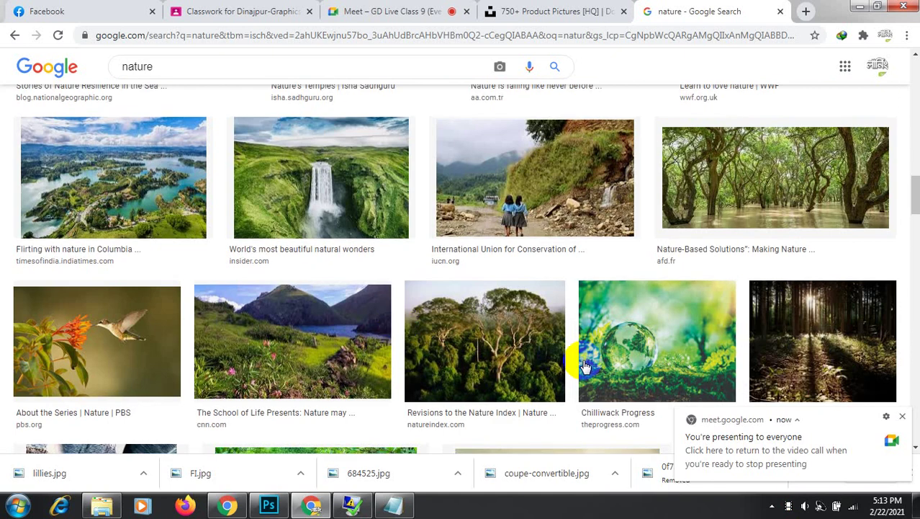
scroll(281, 382, down, 2)
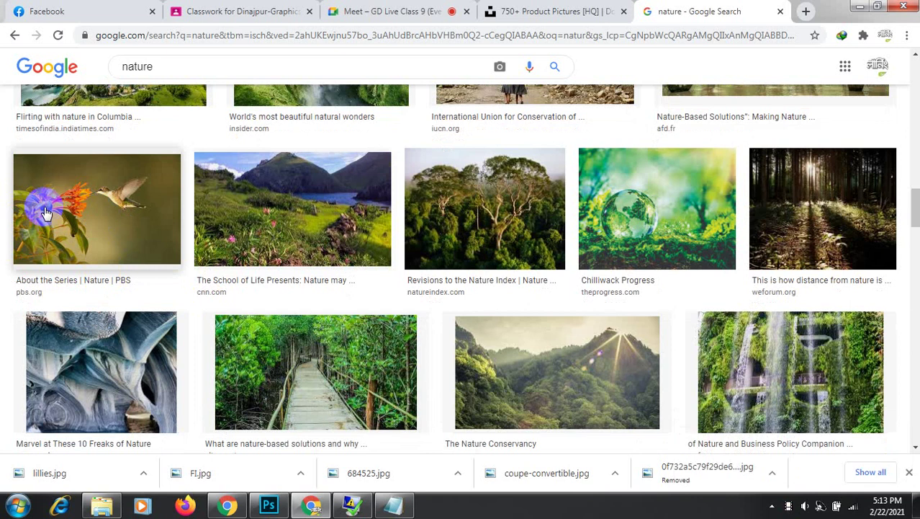
click(121, 207)
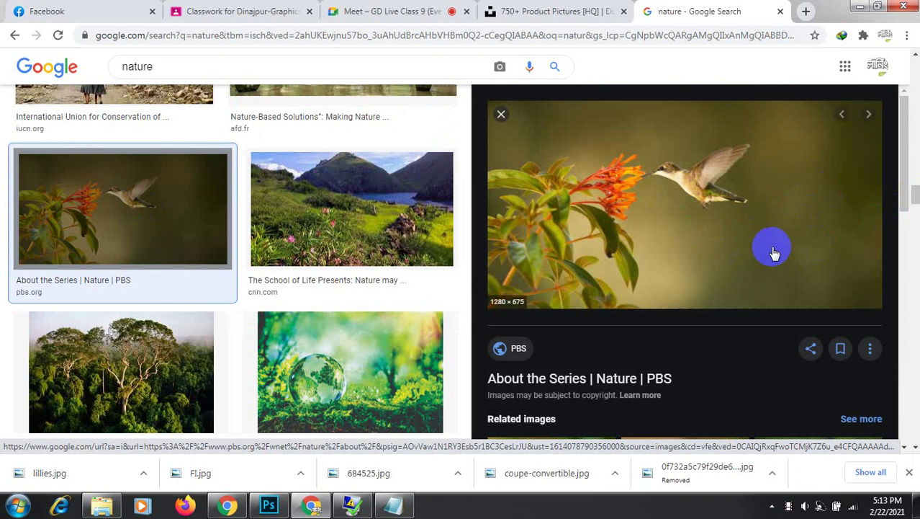
click(502, 119)
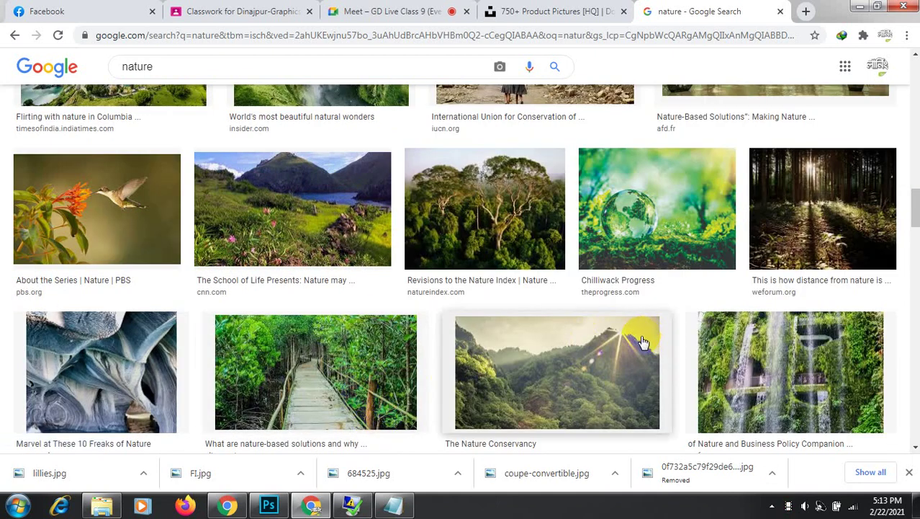
click(860, 7)
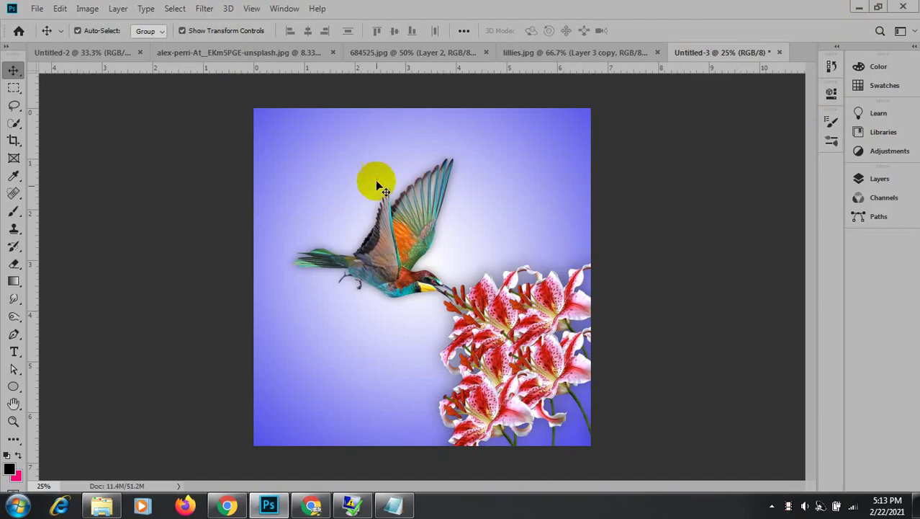
Redraw Layer 1's background as a diagonal linear gradient from white in the lower-right corner to blue in the upper-left corner.
click(879, 179)
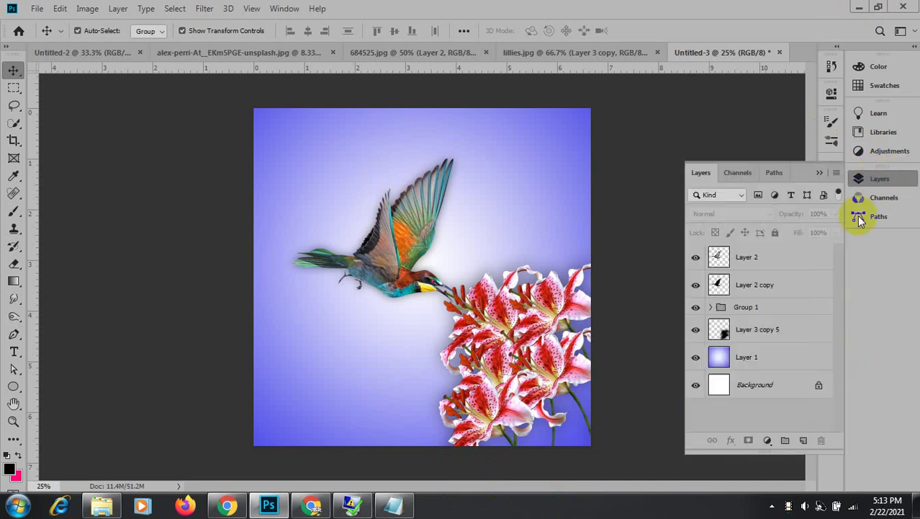
click(723, 356)
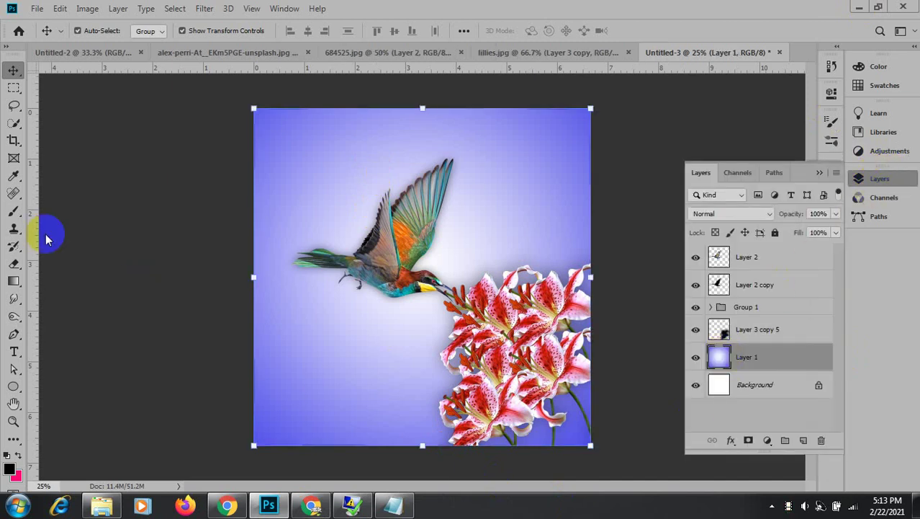
click(13, 282)
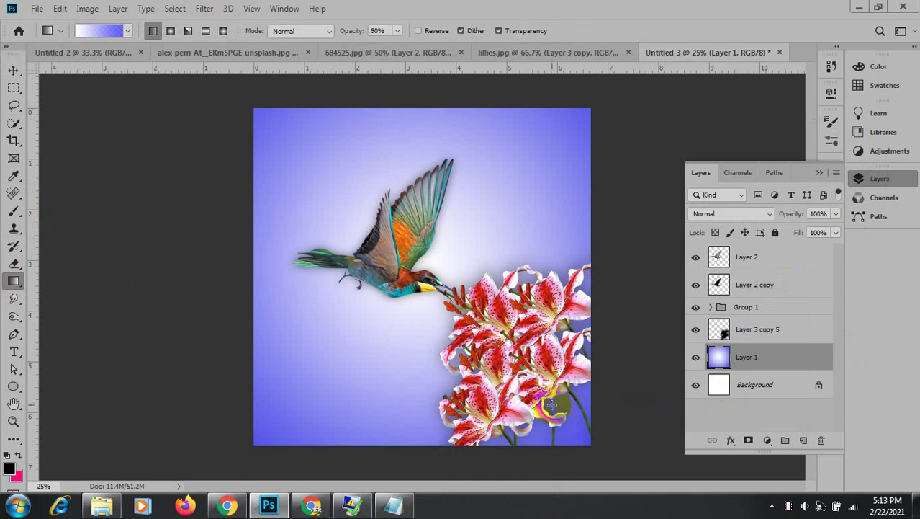
drag(582, 430, 331, 177)
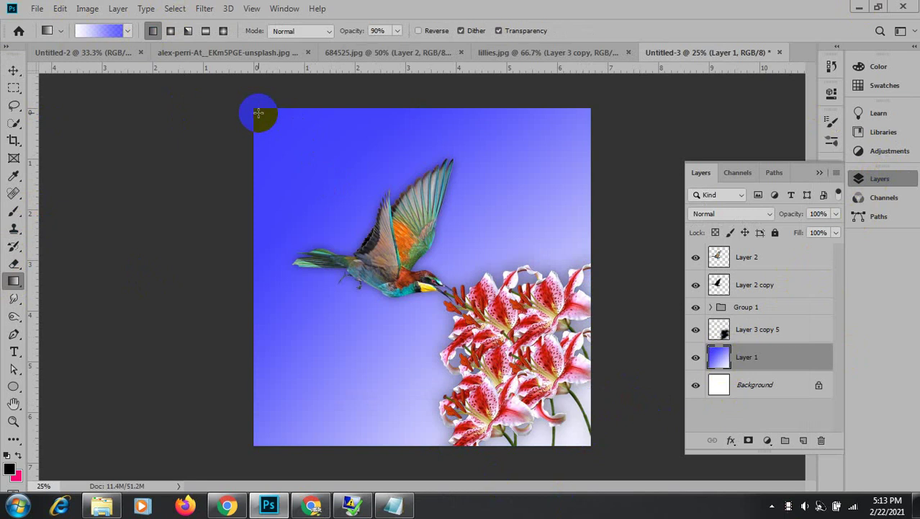
drag(259, 113, 532, 383)
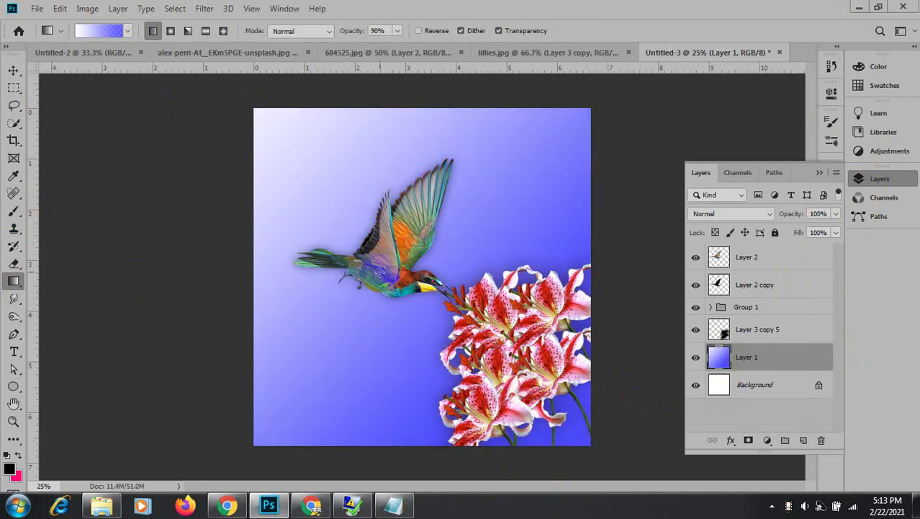
drag(553, 424, 589, 442)
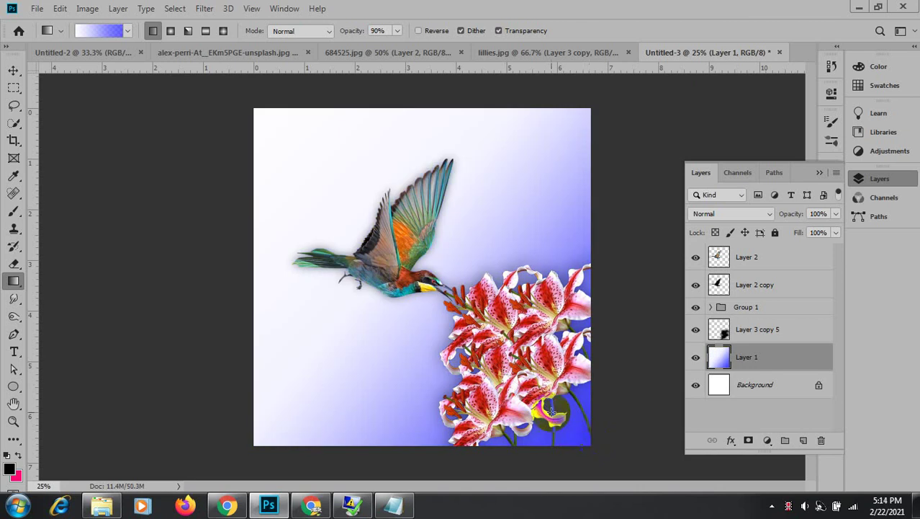
drag(260, 117, 523, 379)
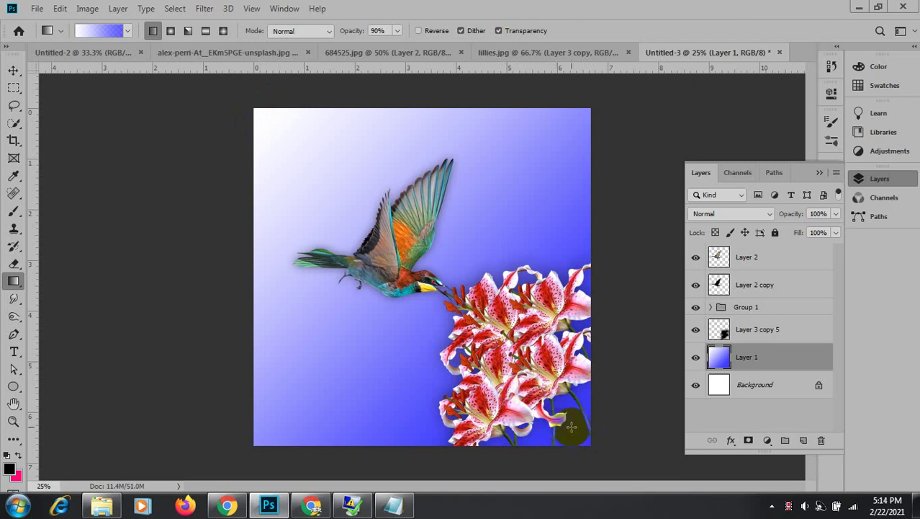
drag(572, 428, 262, 112)
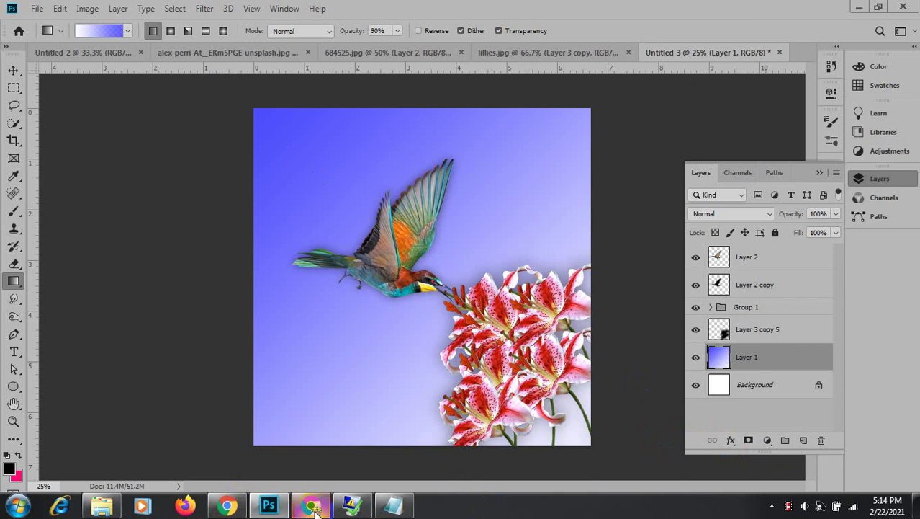
click(819, 174)
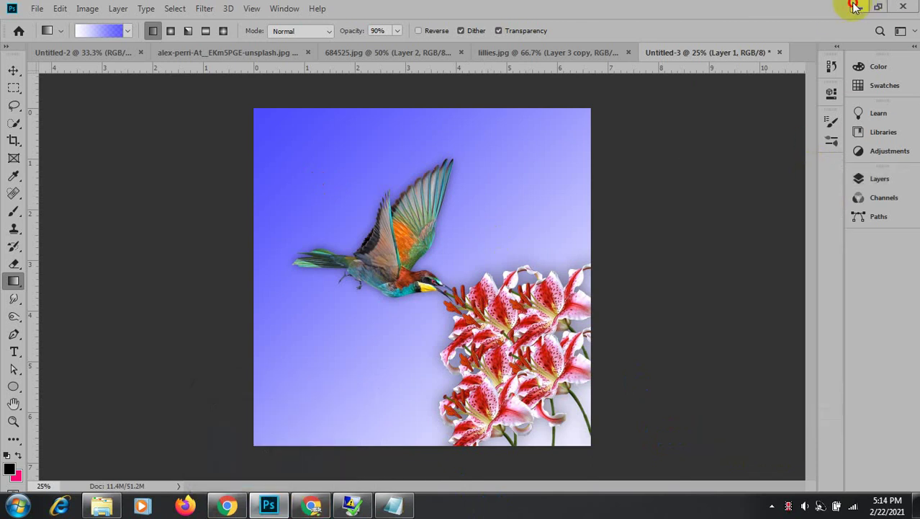
Open the FI image from the desktop as a separate document in Photoshop.
click(854, 6)
click(382, 241)
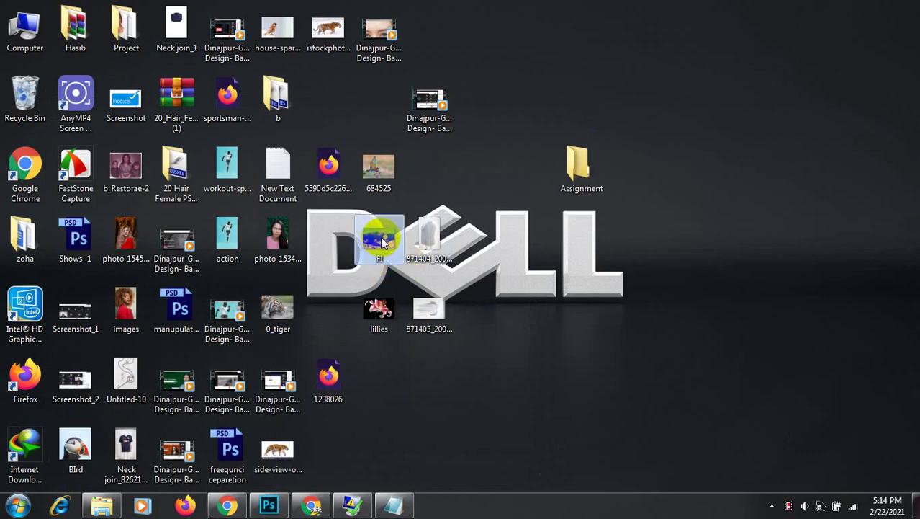
drag(381, 241, 702, 28)
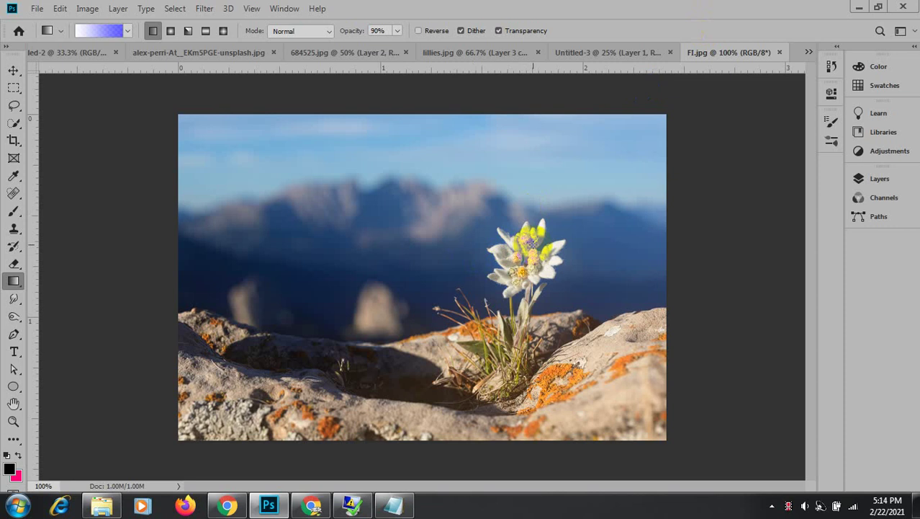
Return to Untitled-3 and select only the bird's Layer 2 for moving.
click(602, 53)
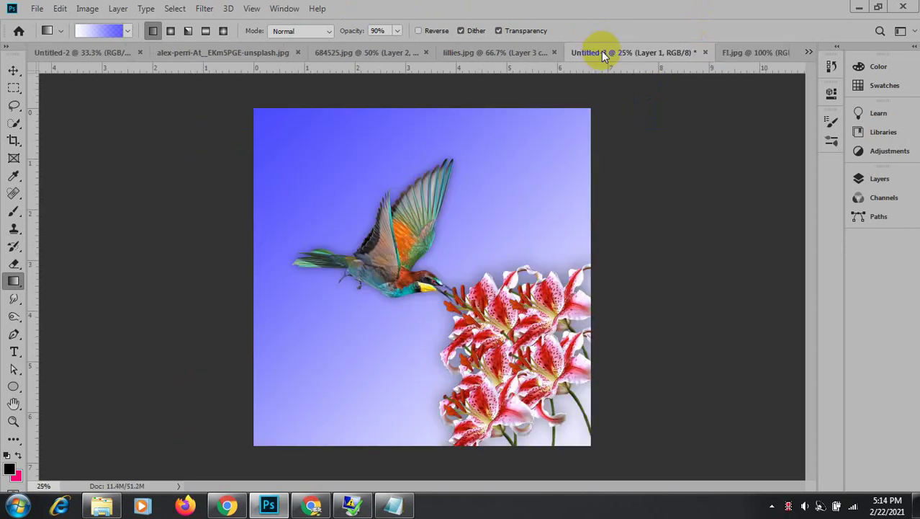
click(884, 184)
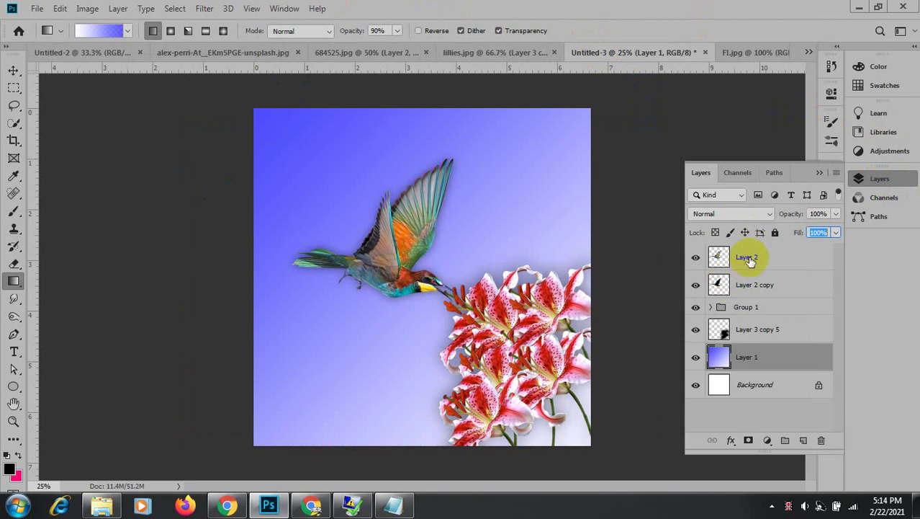
shift+click(751, 261)
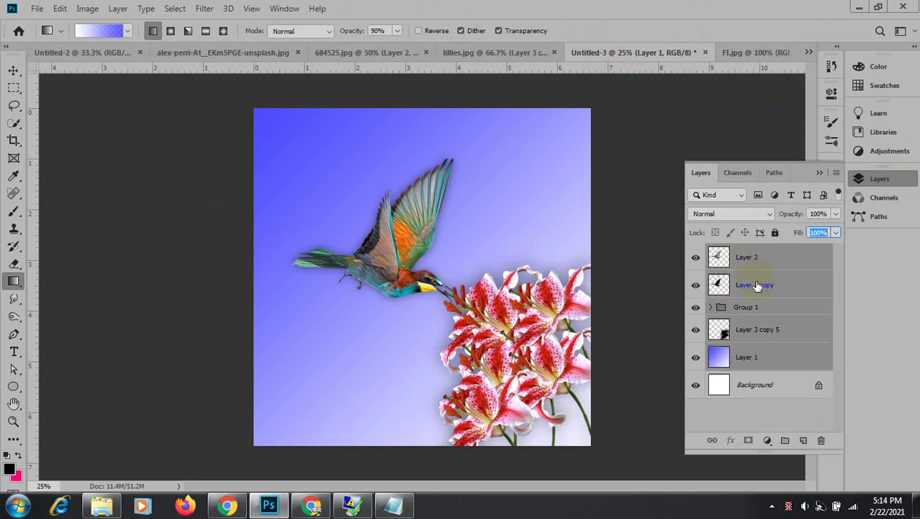
click(615, 238)
click(454, 194)
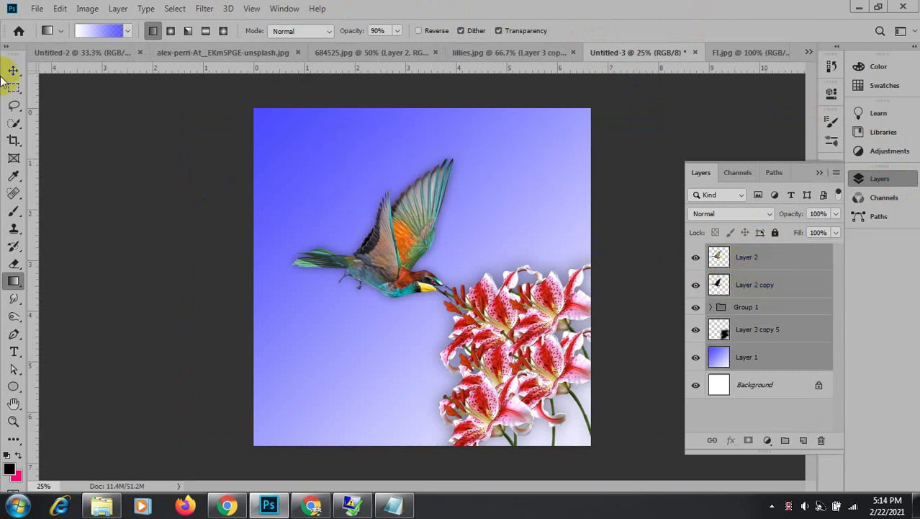
click(13, 71)
click(761, 264)
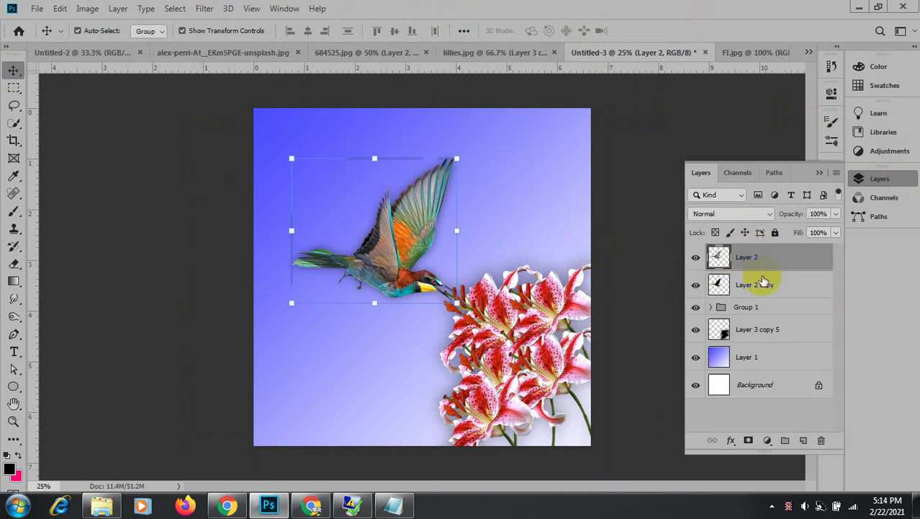
click(408, 232)
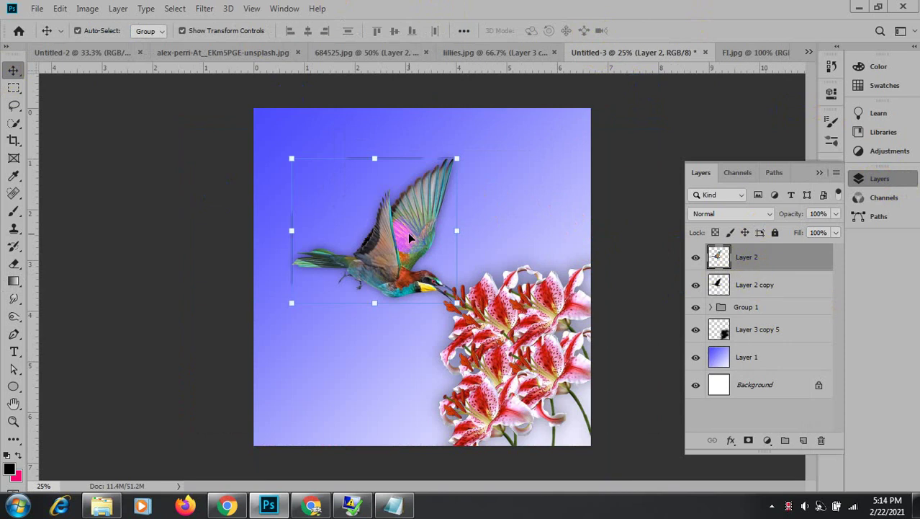
click(381, 255)
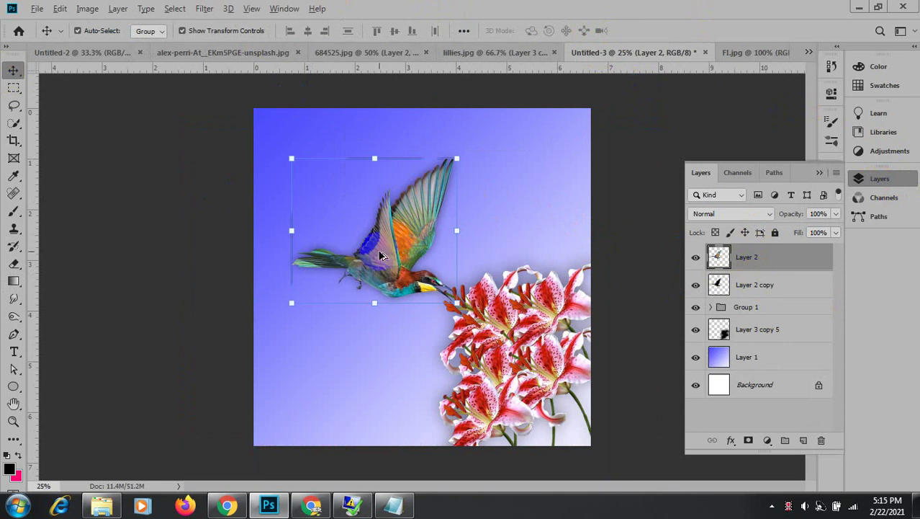
drag(381, 255, 420, 219)
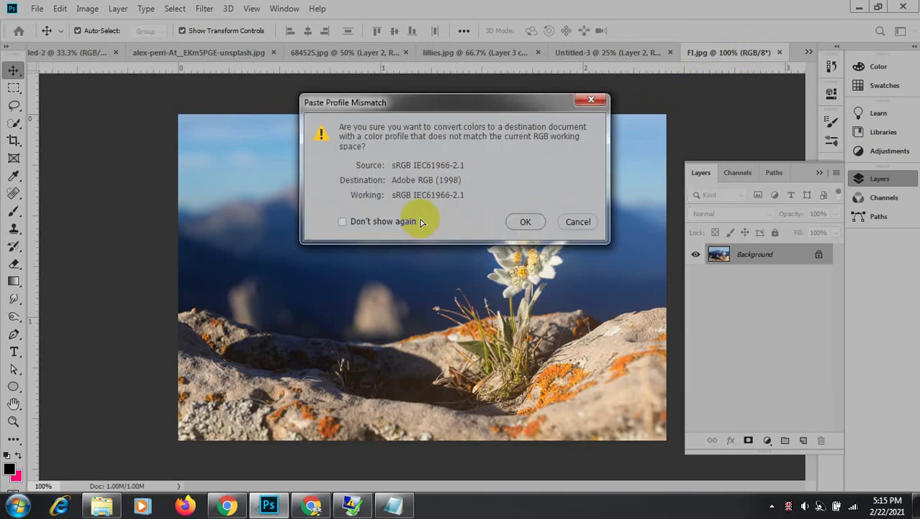
click(587, 222)
click(633, 52)
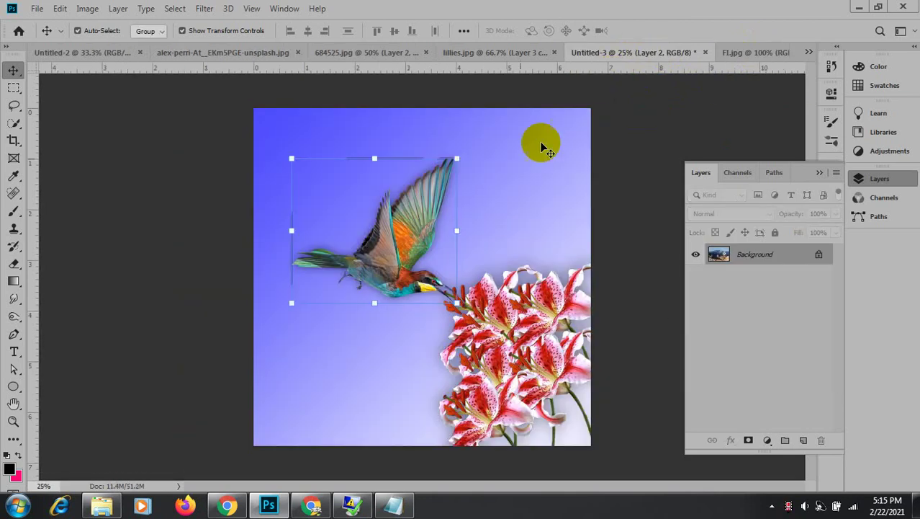
drag(392, 270, 430, 271)
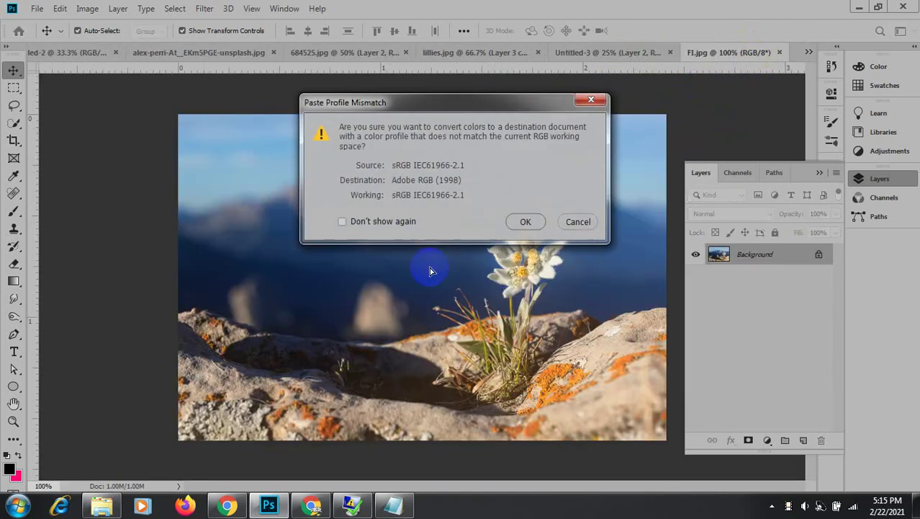
click(576, 222)
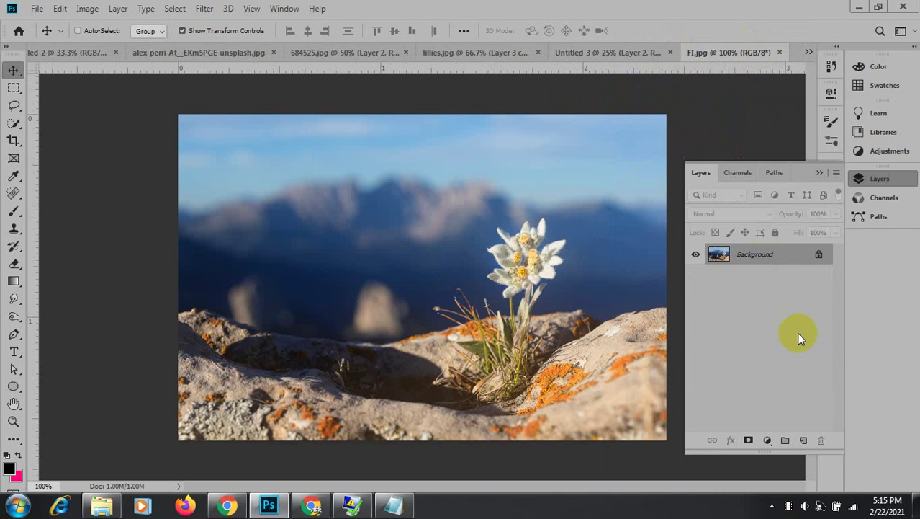
Copy the bird's Layer 2 from Untitled-3 into FI.jpg, accepting the color profile conversion.
click(569, 51)
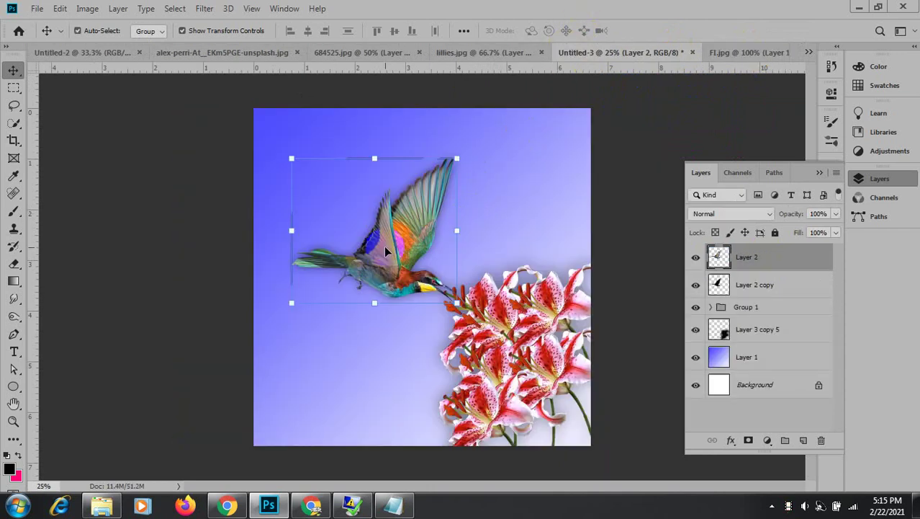
drag(386, 251, 428, 229)
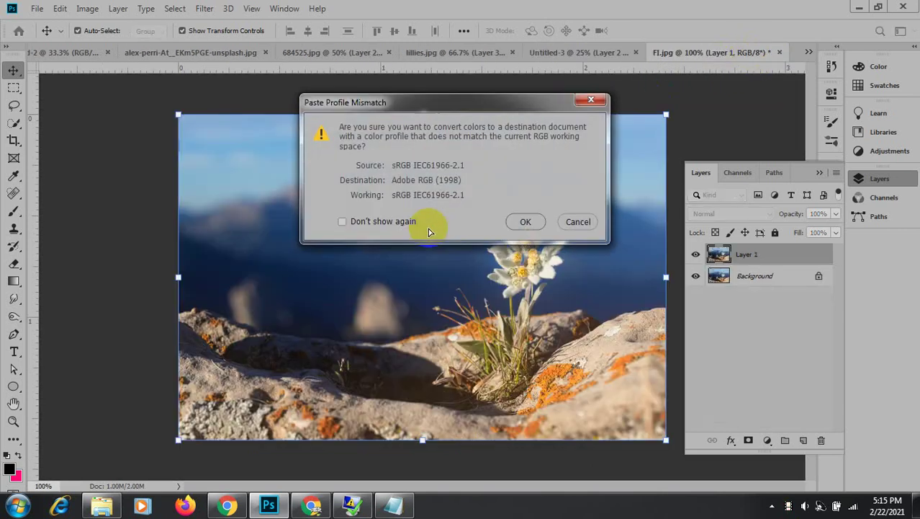
click(538, 223)
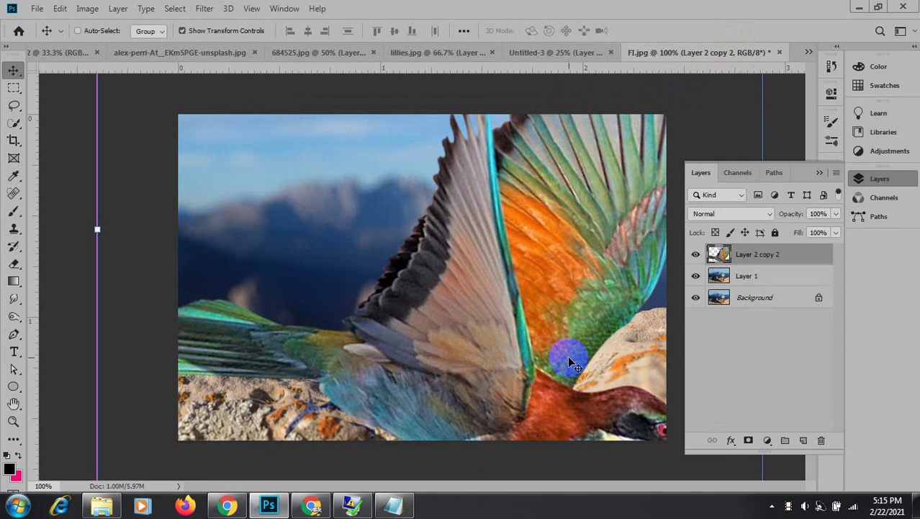
Scale the bird to about 27%, rotate it about -15°, and place it with its beak at the white flower.
key(ctrl+minus)
key(ctrl+minus)
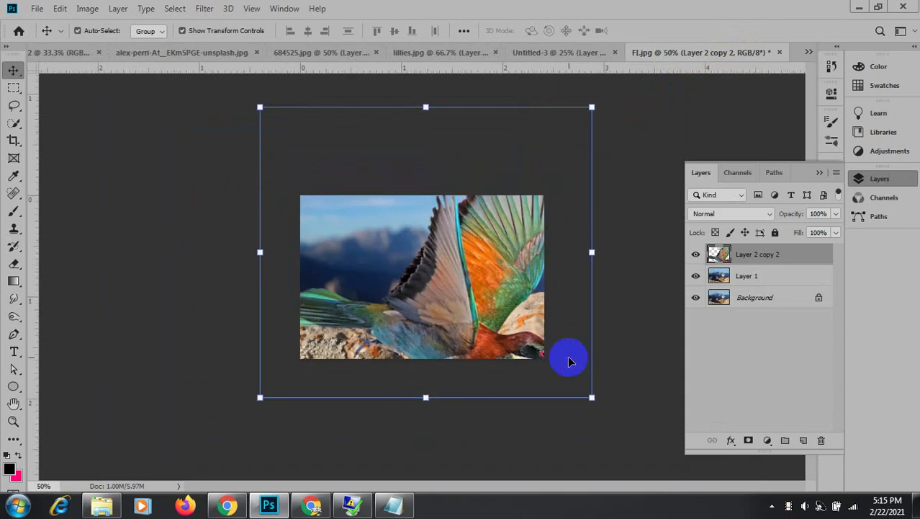
drag(592, 397, 348, 186)
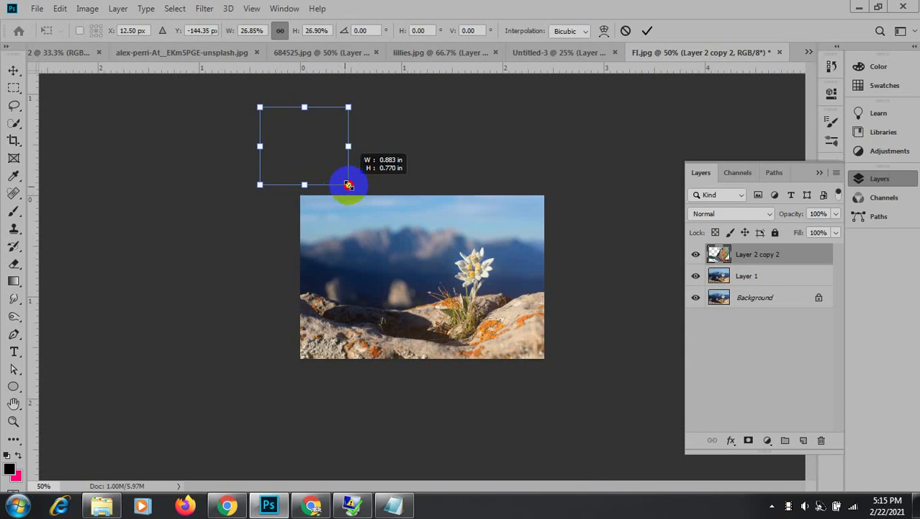
drag(300, 148, 426, 267)
click(530, 178)
click(445, 262)
click(479, 290)
click(430, 277)
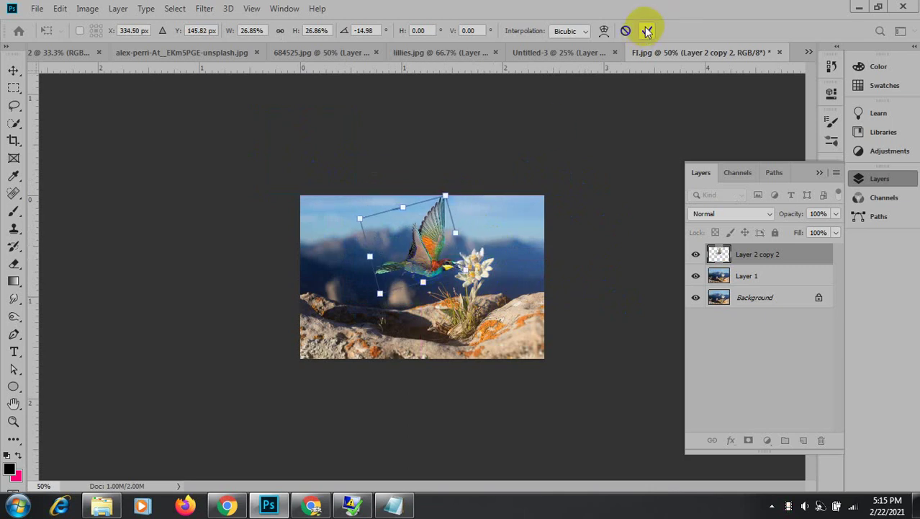
click(404, 409)
Duplicate the bird's Layer 2 copy 2, load the duplicate's outline as a selection, and fill it with black.
key(ctrl+space)
drag(401, 281, 514, 230)
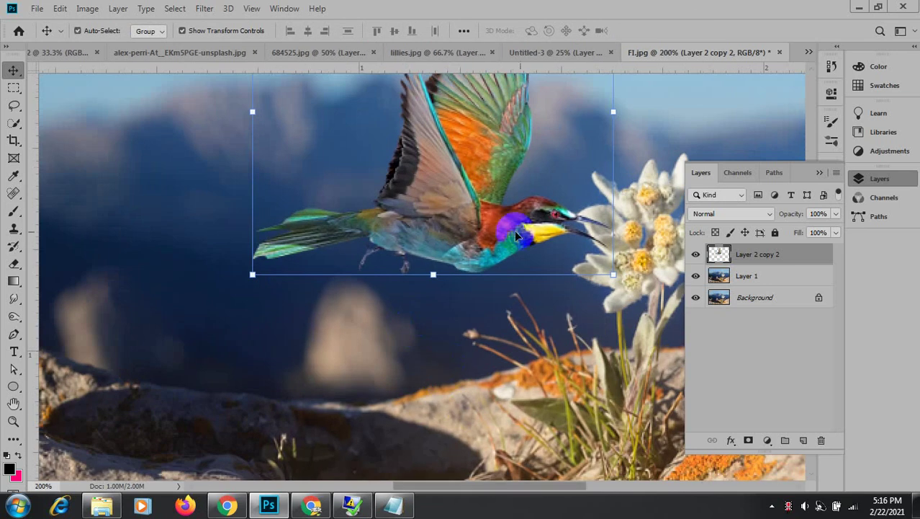
ctrl+alt+click(484, 352)
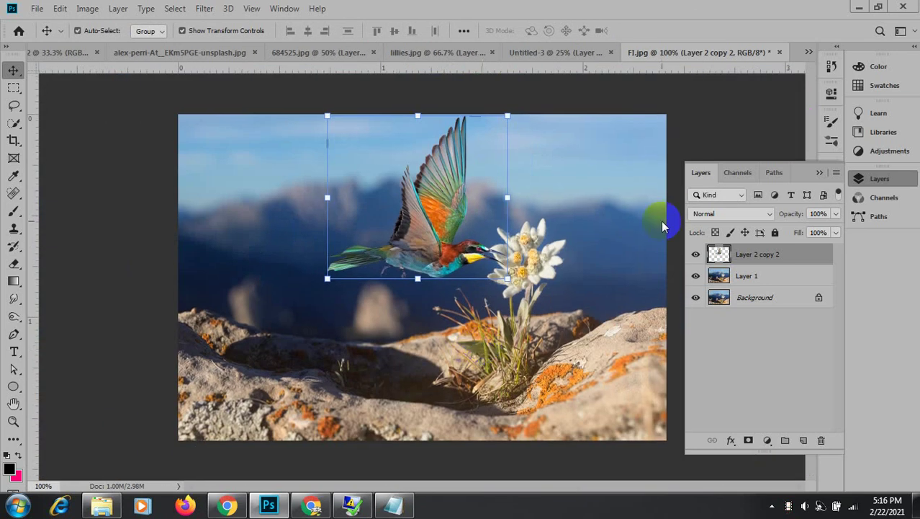
key(ctrl)
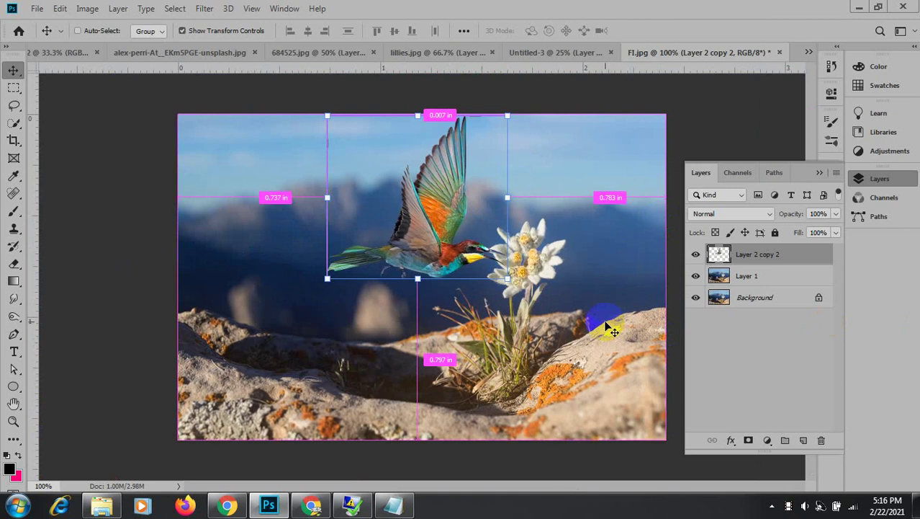
key(ctrl+j)
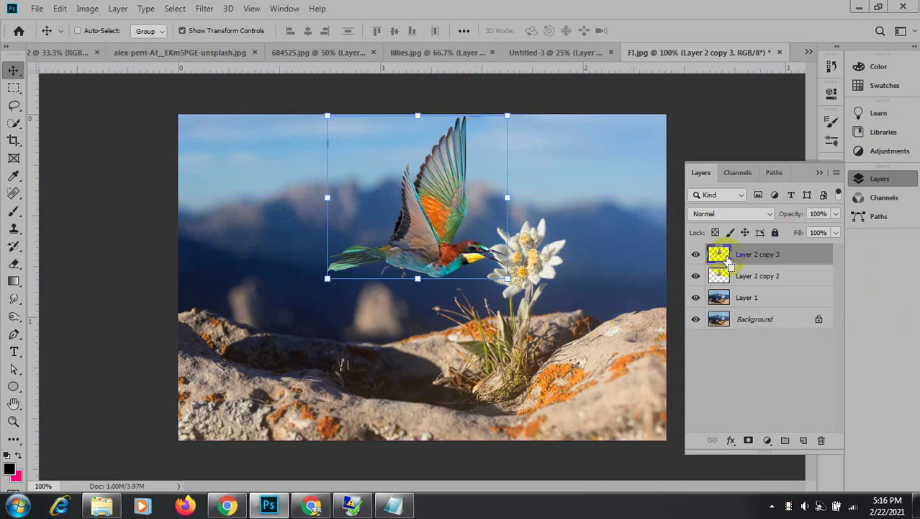
ctrl+click(719, 256)
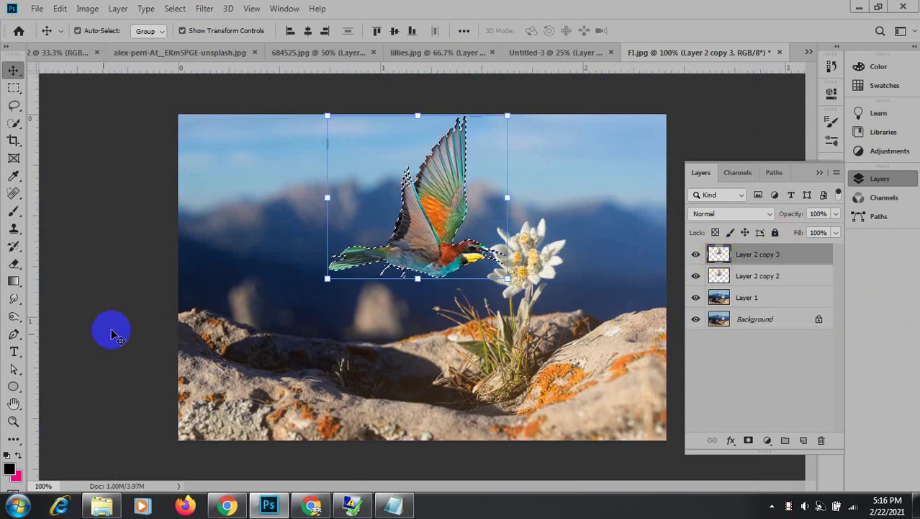
key(alt+BackSpace)
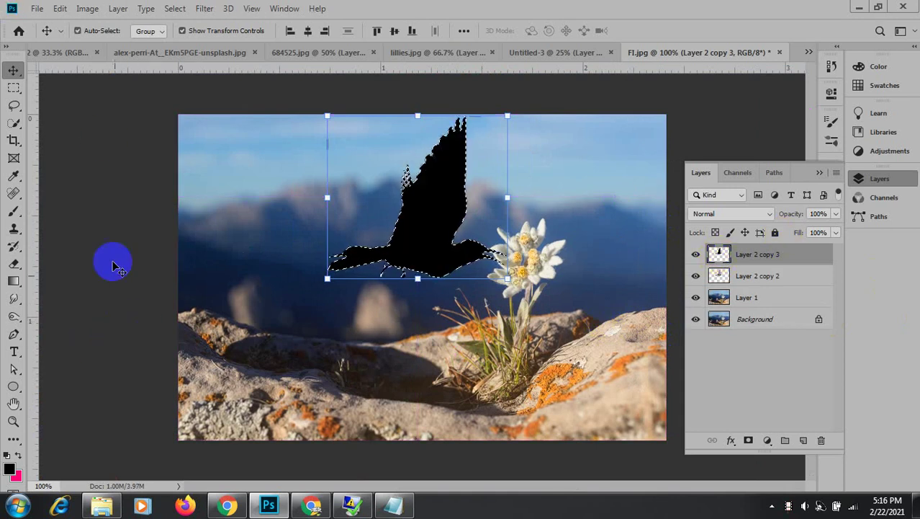
Try feathering the selection around the black bird silhouette, and undo the feathering.
click(185, 13)
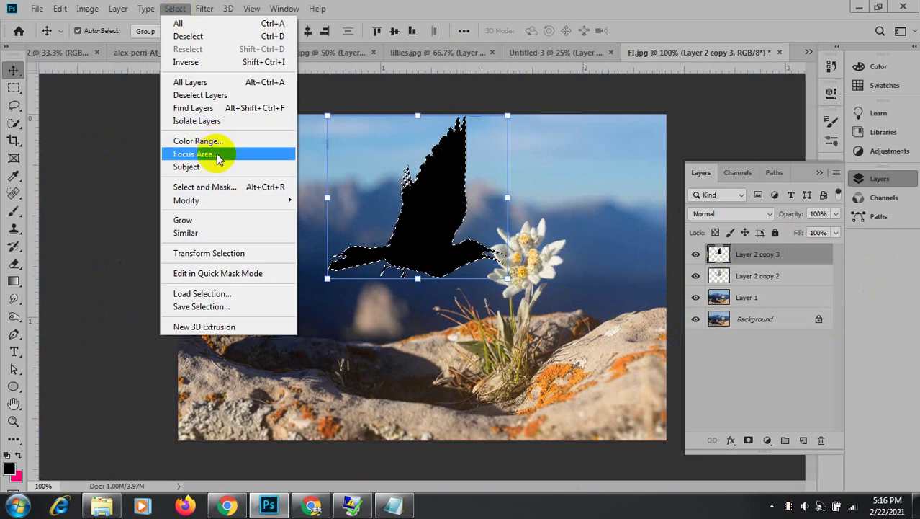
mouse_move(258, 209)
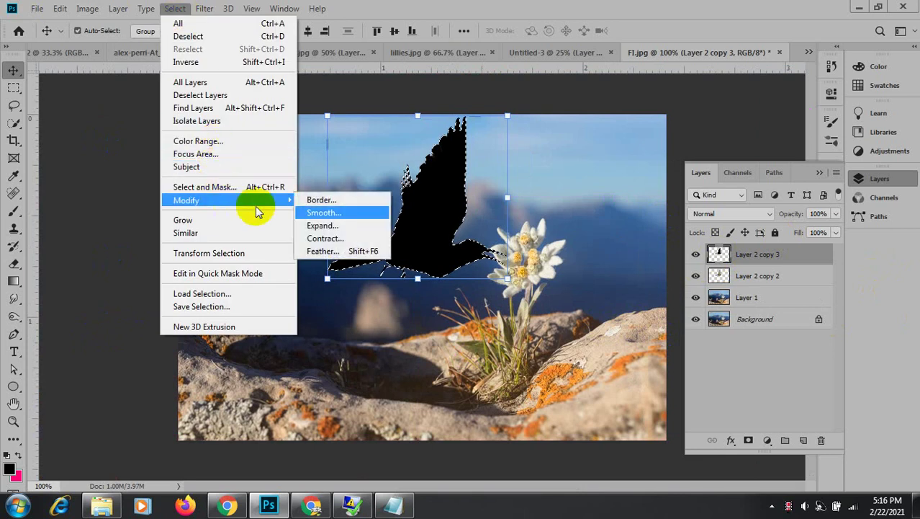
click(360, 250)
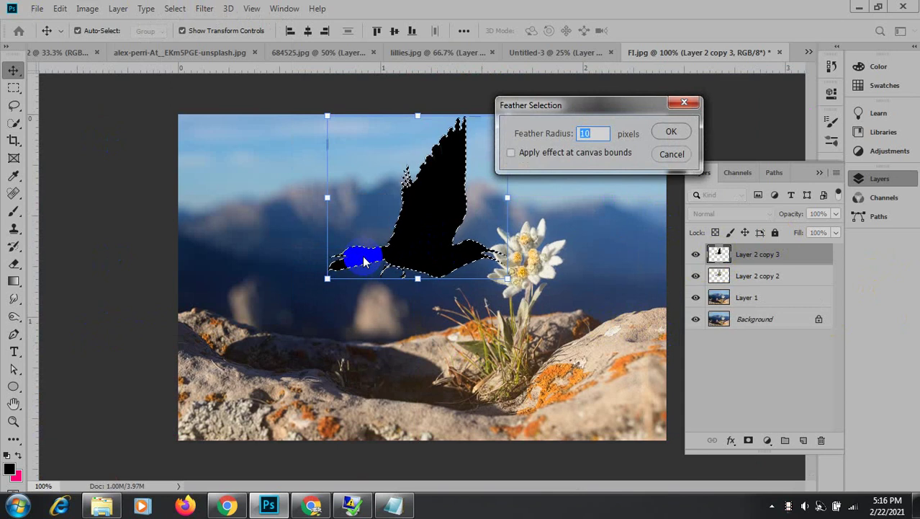
key(BackSpace)
key(BackSpace)
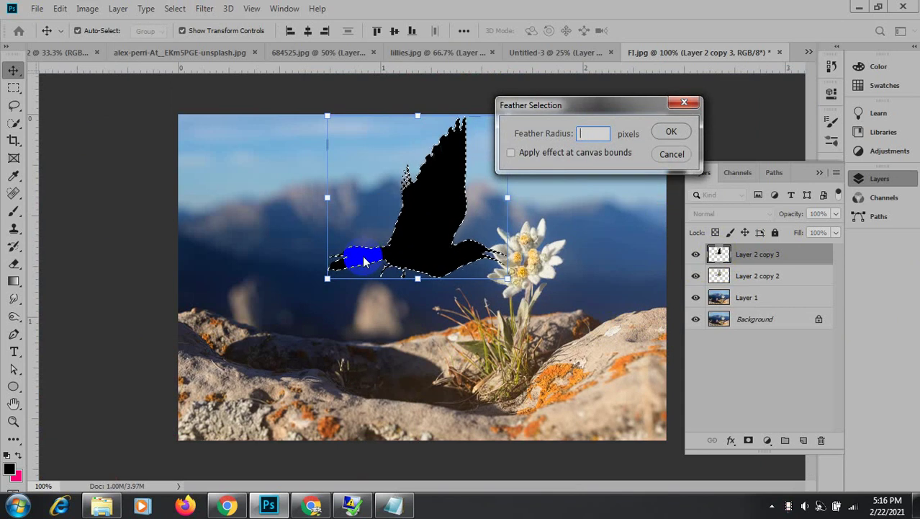
key(Return)
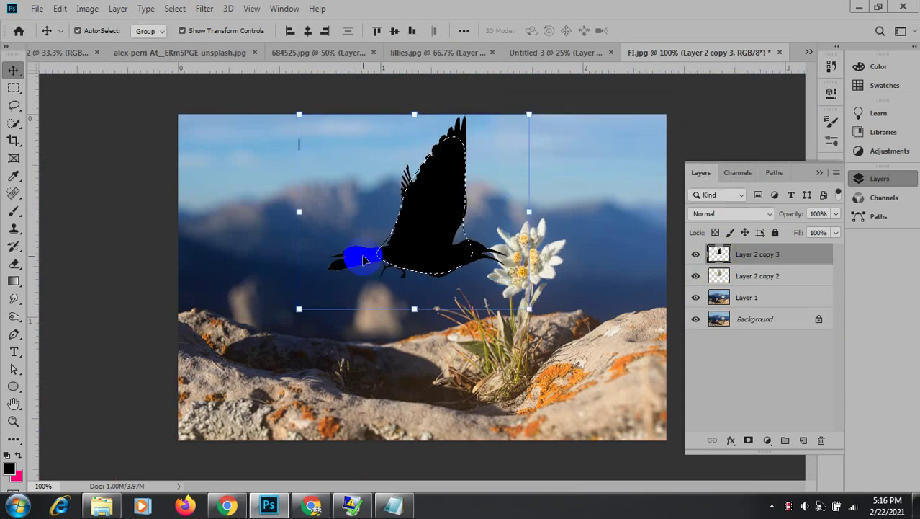
drag(343, 312, 378, 337)
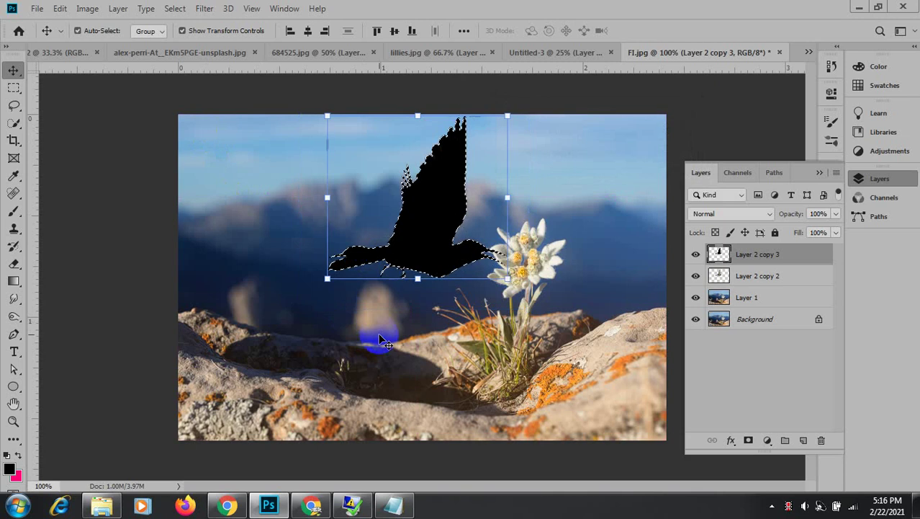
Try feathering the black silhouette's selection with a radius of 10 pixels.
click(175, 8)
click(238, 206)
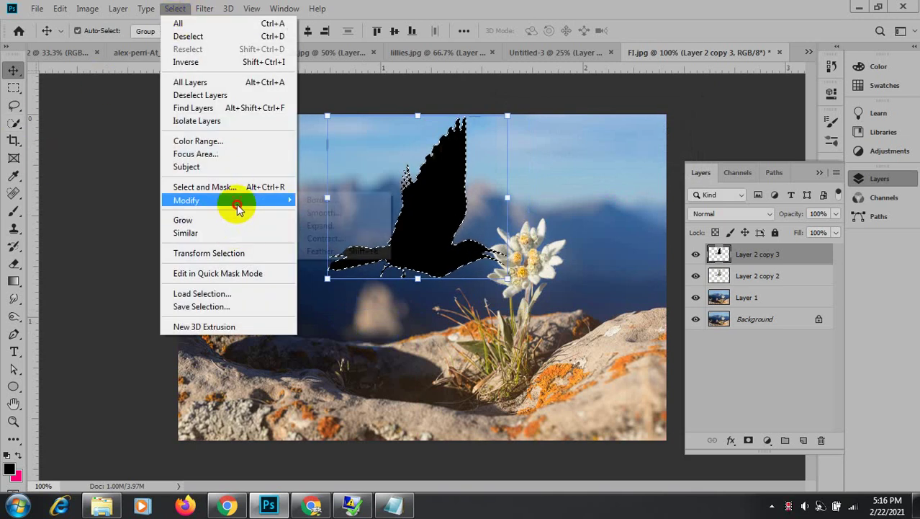
click(403, 248)
text(10)
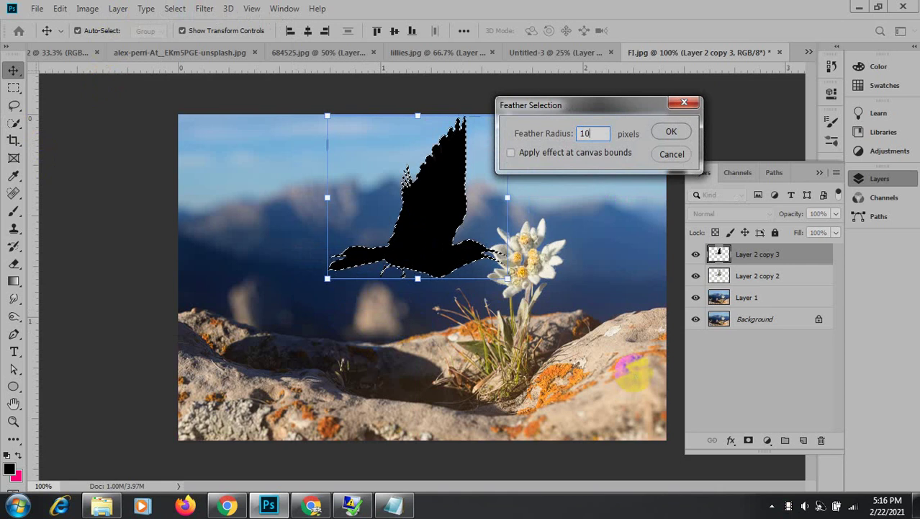
key(Return)
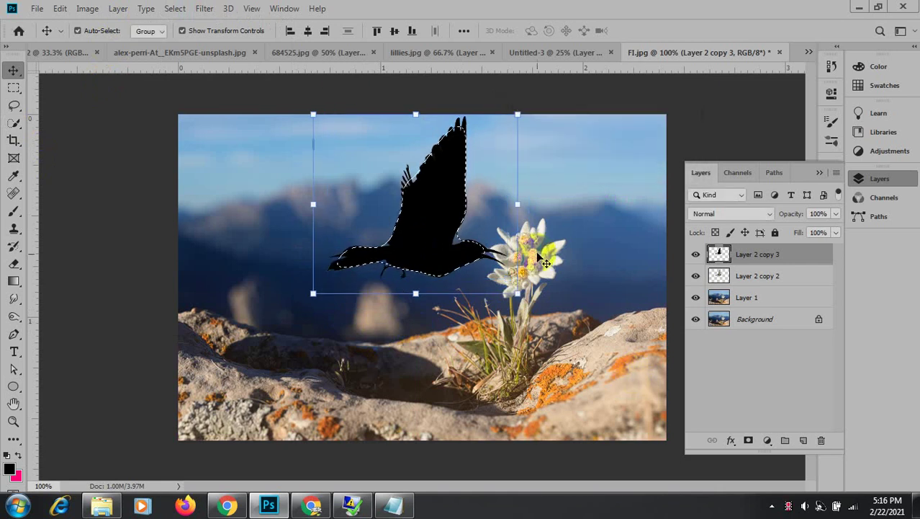
click(437, 249)
click(207, 10)
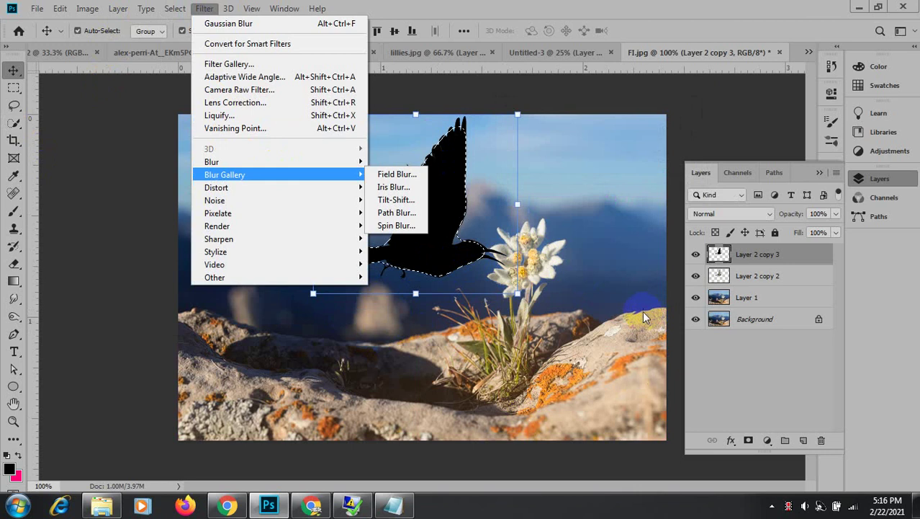
click(508, 291)
Deselect the black silhouette and soften its layer with a Gaussian Blur of 19.4 pixels radius.
key(ctrl+d)
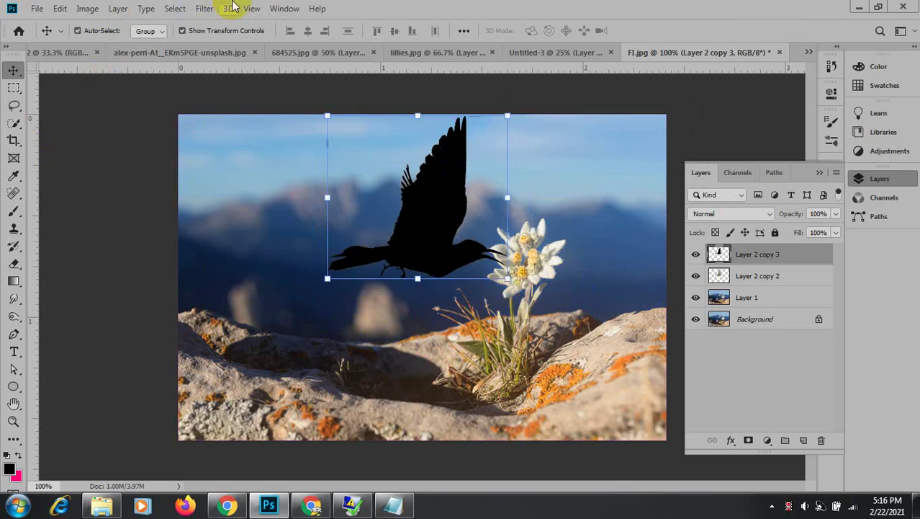
click(212, 12)
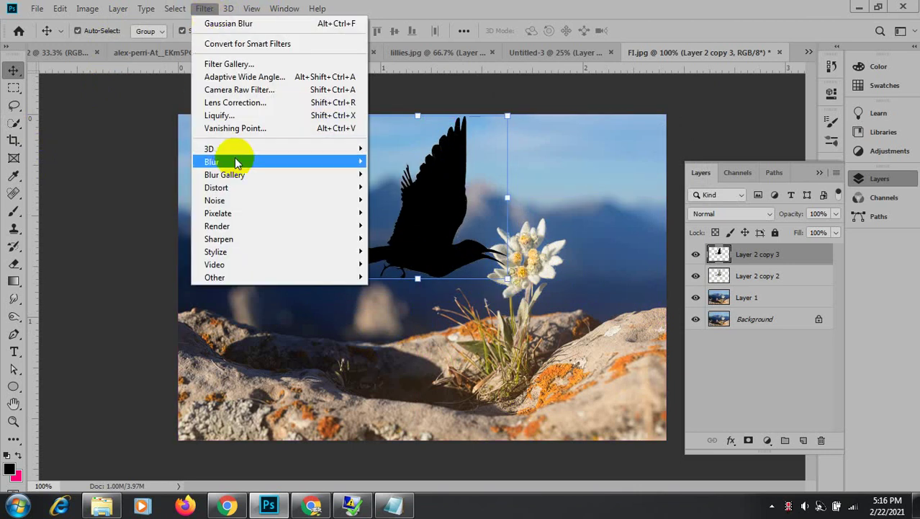
mouse_move(234, 161)
click(426, 220)
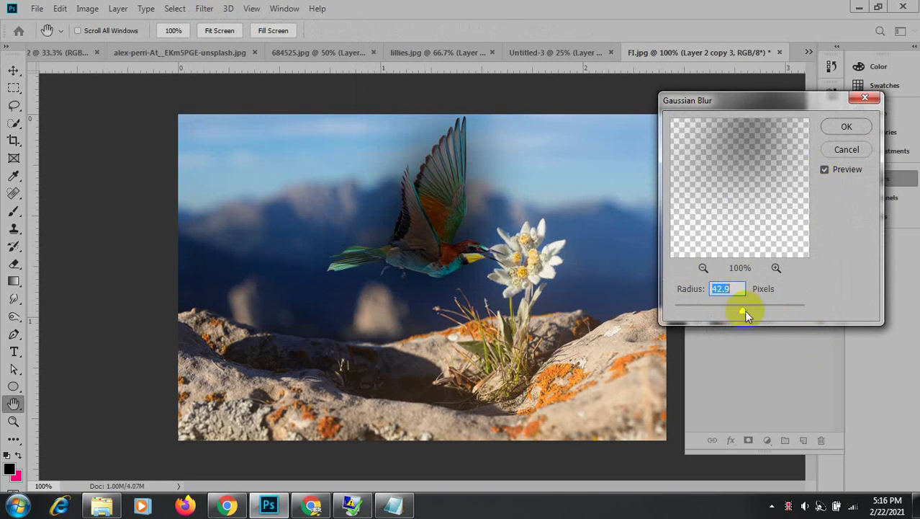
drag(743, 309, 734, 313)
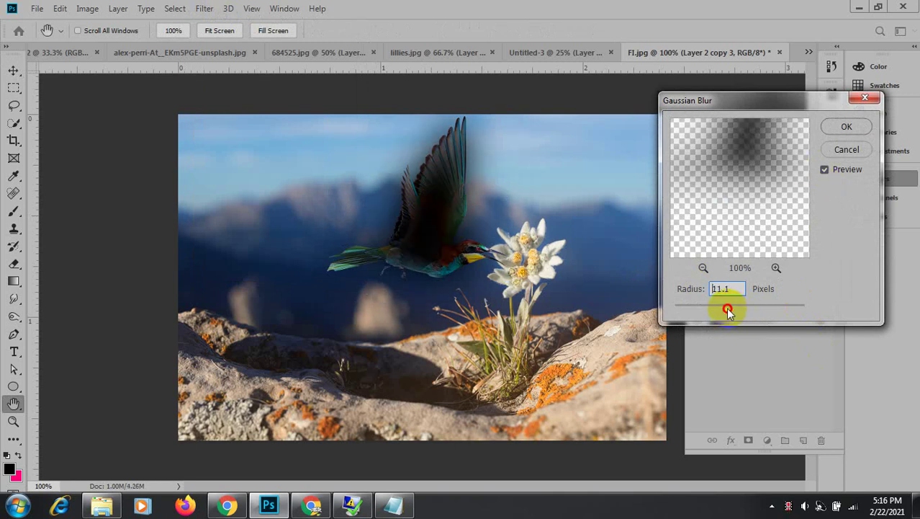
drag(728, 309, 730, 308)
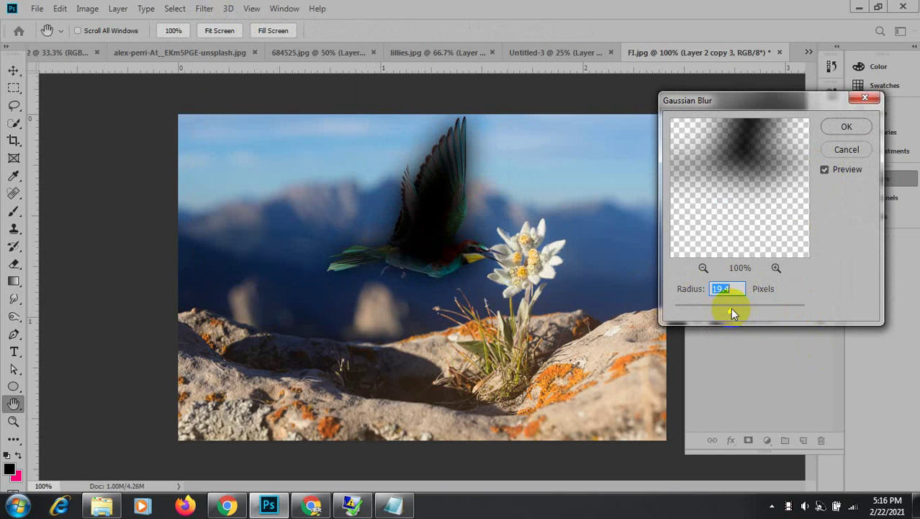
click(846, 126)
key(v)
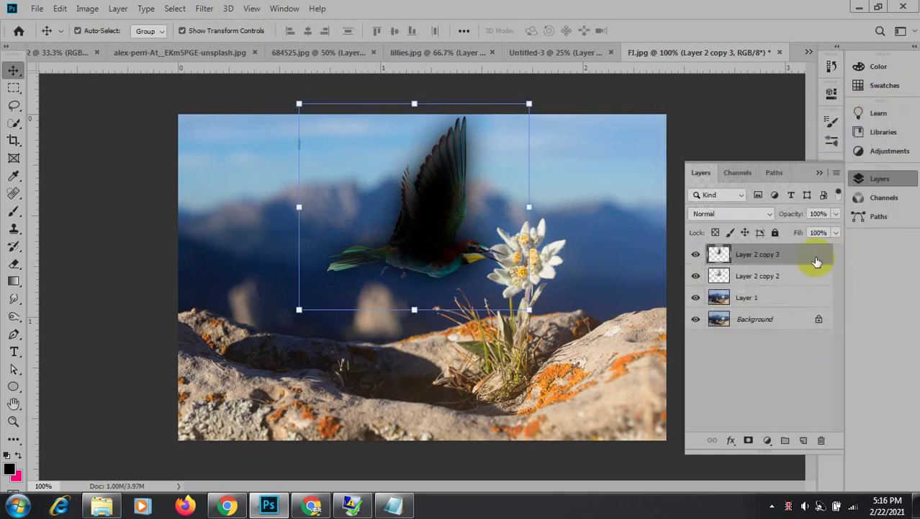
Place the blurred shadow layer beneath the bird's layer and reduce it to 71% opacity and about 60% fill.
drag(789, 257, 790, 288)
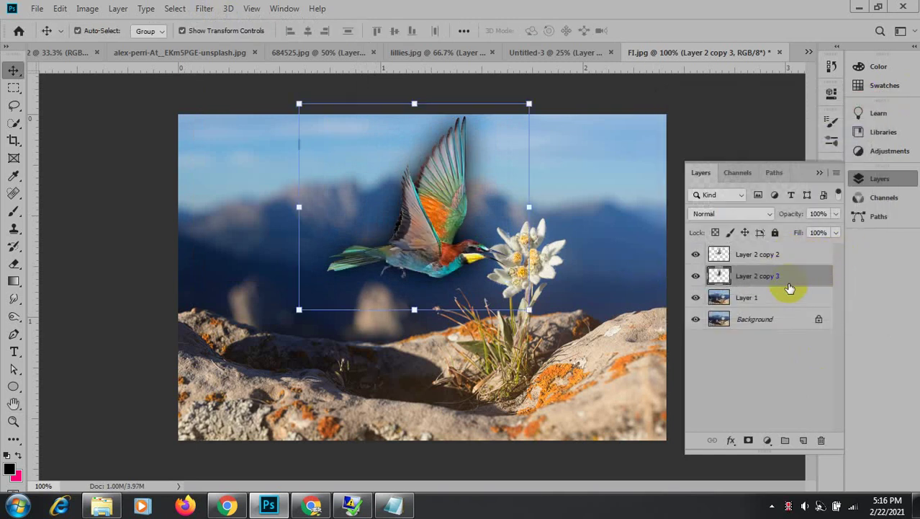
click(836, 213)
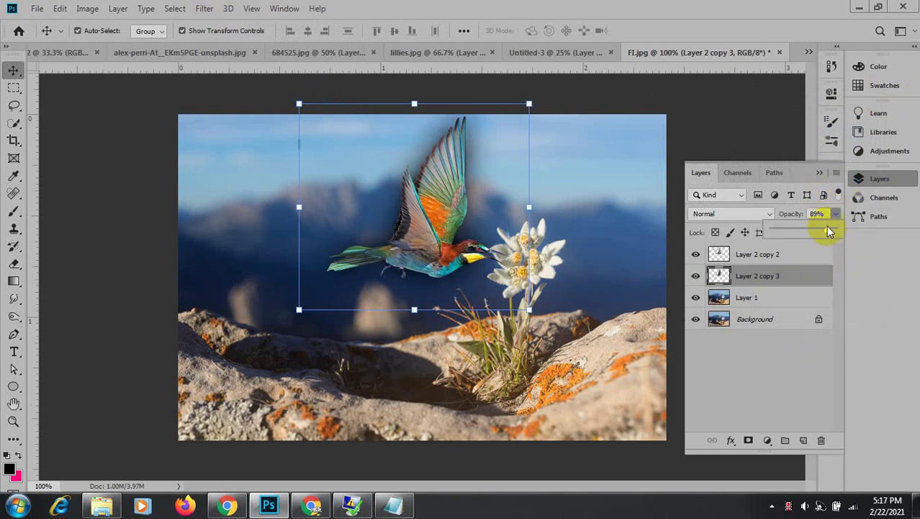
drag(827, 227, 823, 227)
click(818, 229)
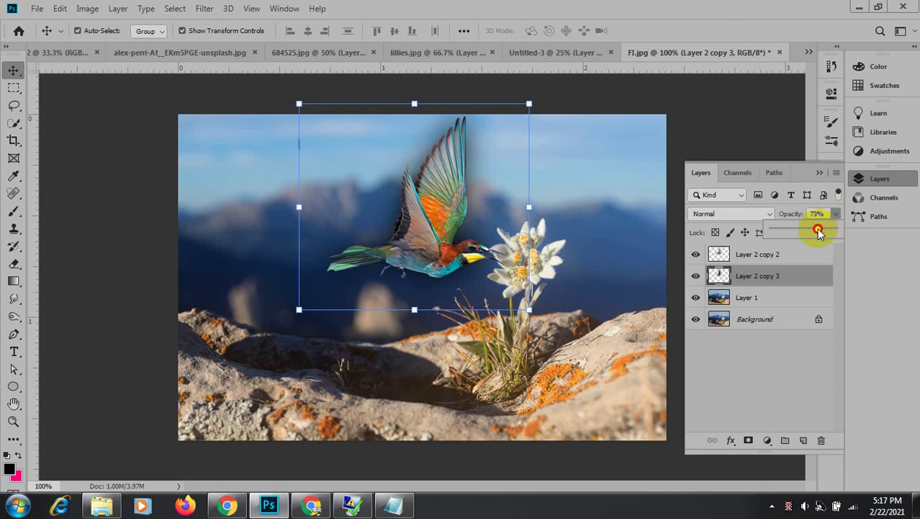
click(836, 213)
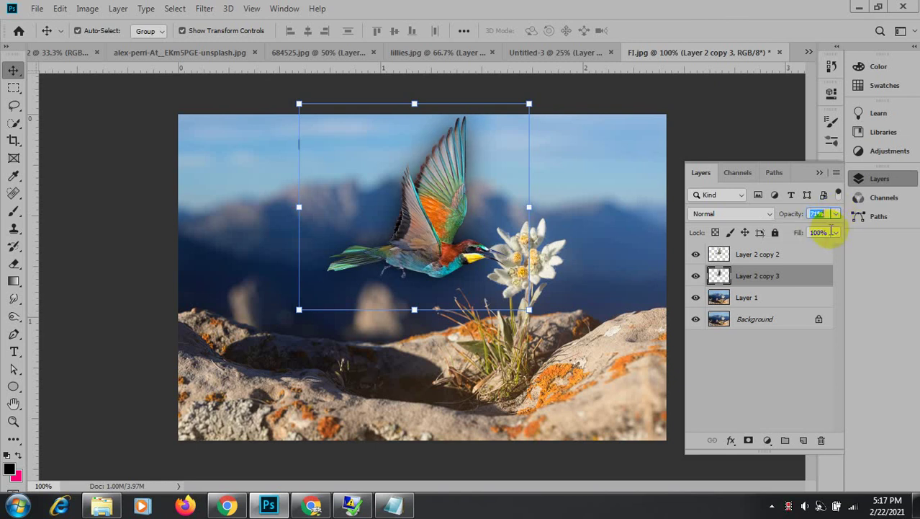
click(835, 232)
drag(836, 247, 811, 250)
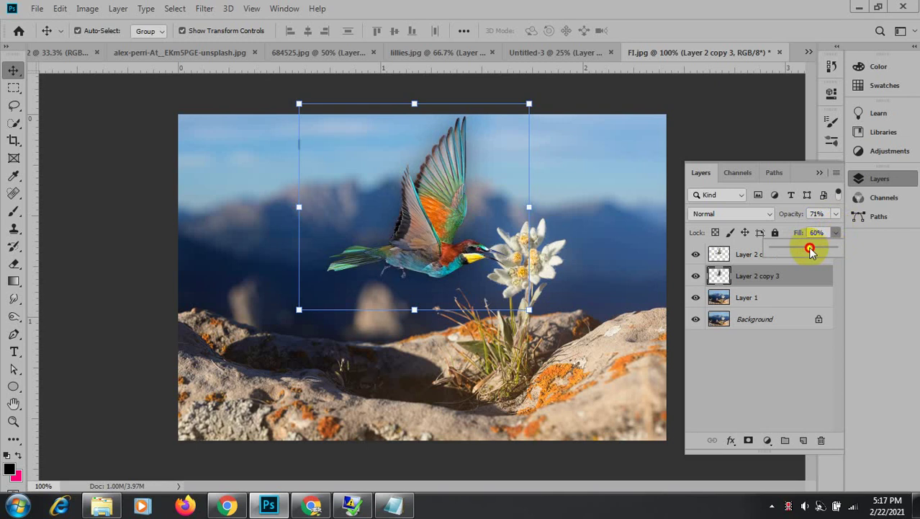
click(744, 113)
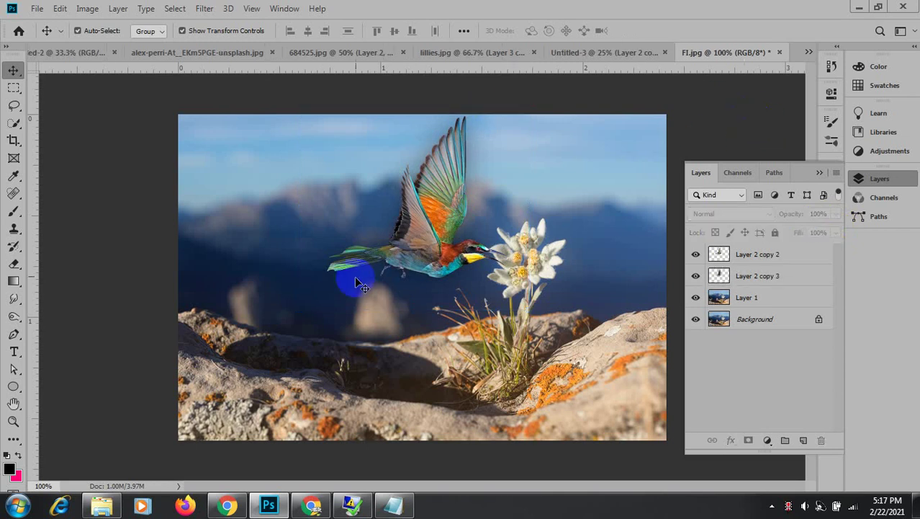
Darken the bird's layer slightly with a Curves adjustment on the RGB channel, mapping input 143 to output 128.
click(413, 240)
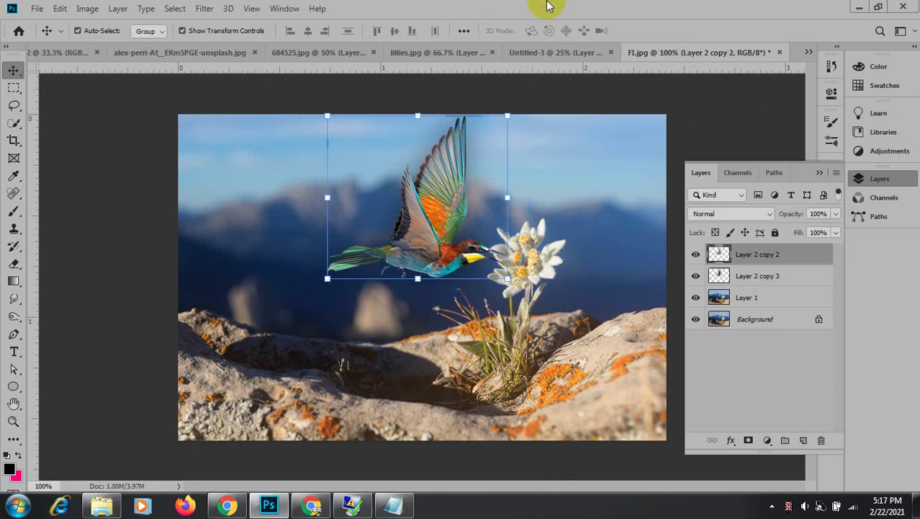
click(87, 9)
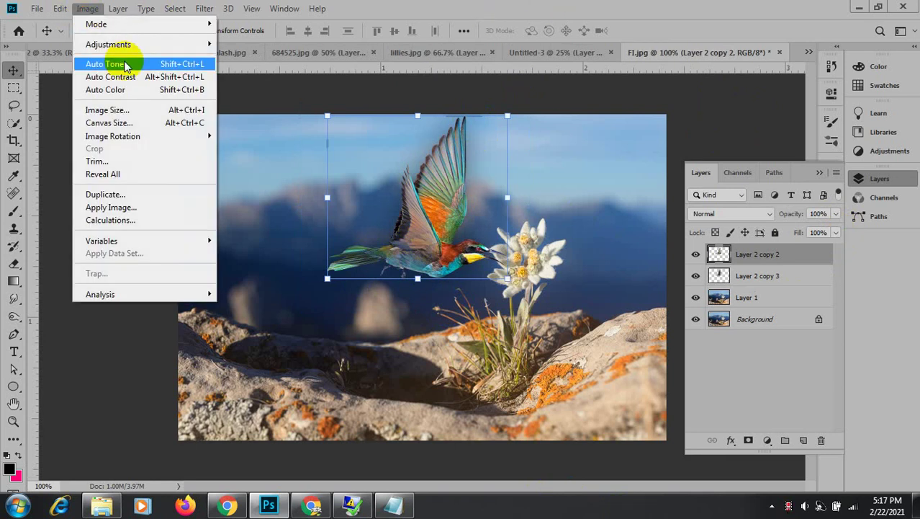
mouse_move(134, 49)
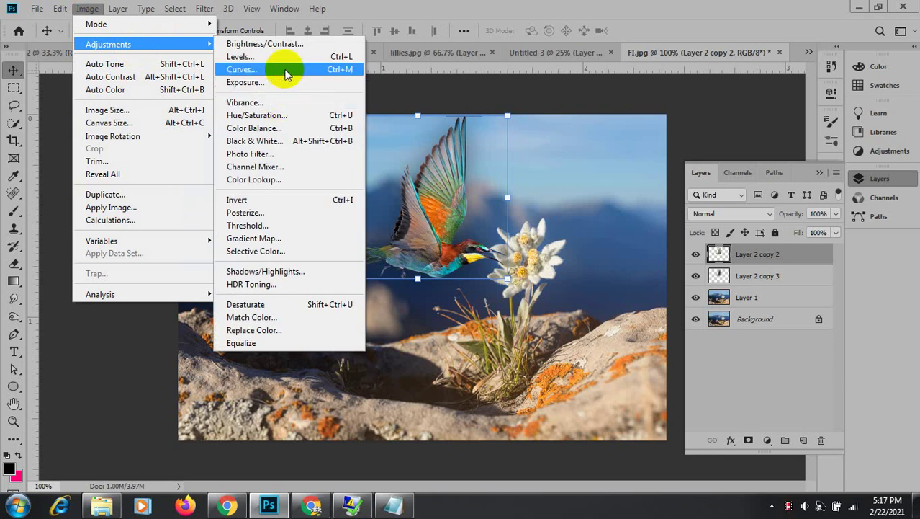
click(286, 72)
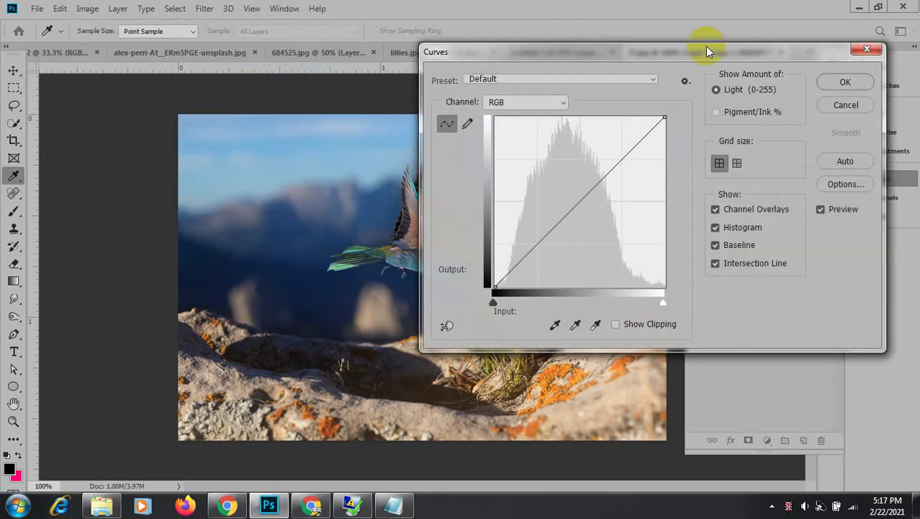
drag(667, 49, 809, 135)
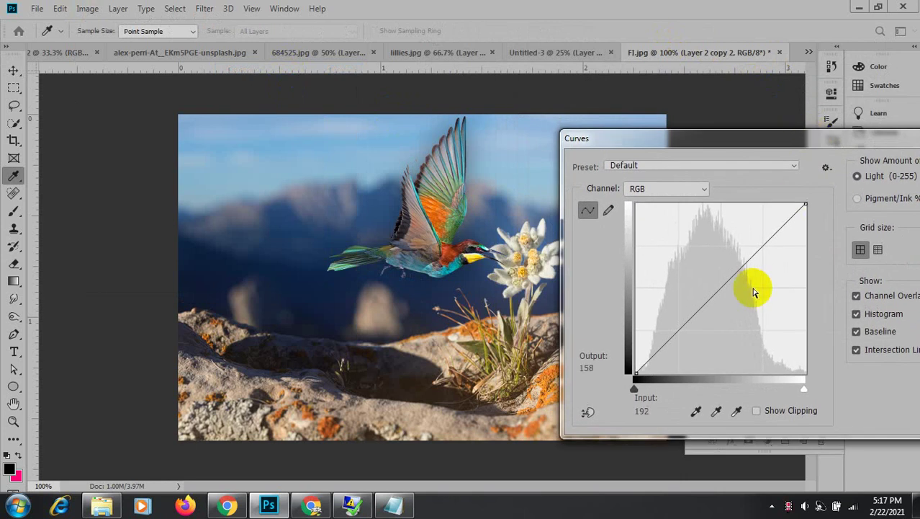
drag(721, 288, 733, 296)
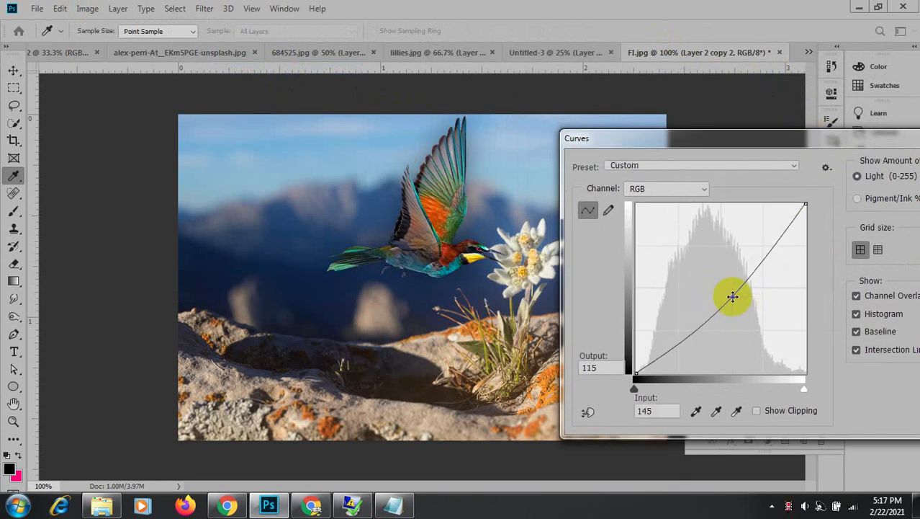
mouse_move(734, 293)
mouse_down()
mouse_move(744, 292)
mouse_move(737, 275)
mouse_move(733, 286)
mouse_up()
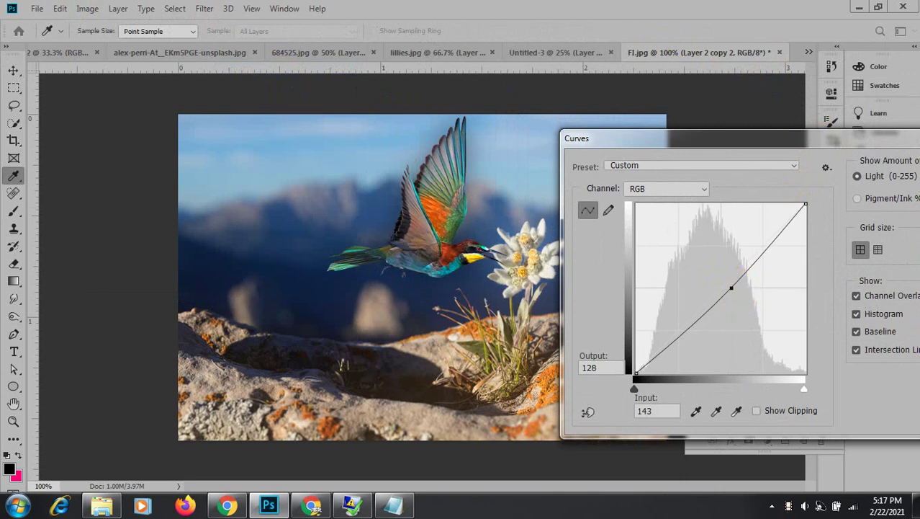
click(868, 178)
click(870, 199)
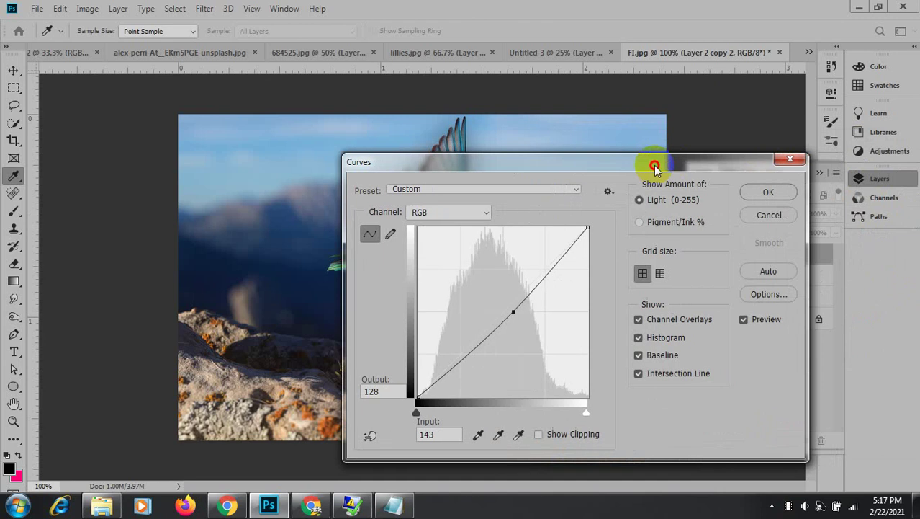
click(765, 162)
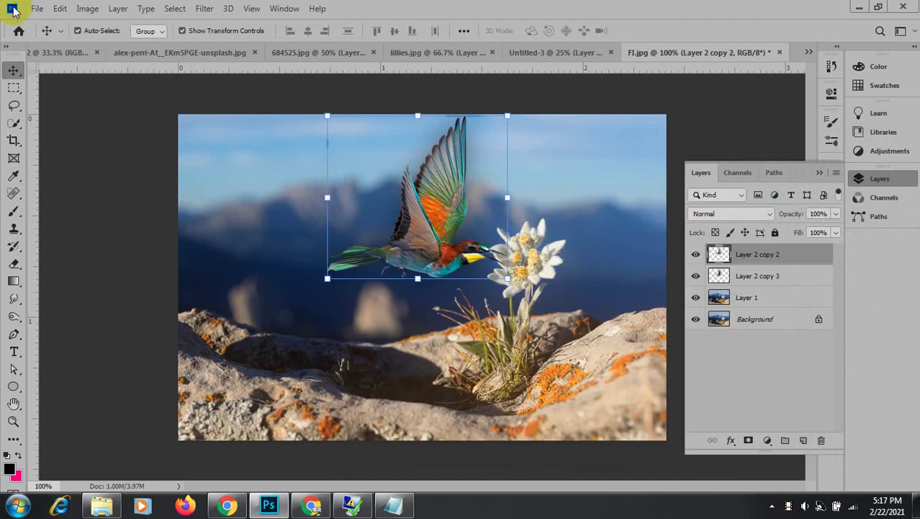
click(819, 171)
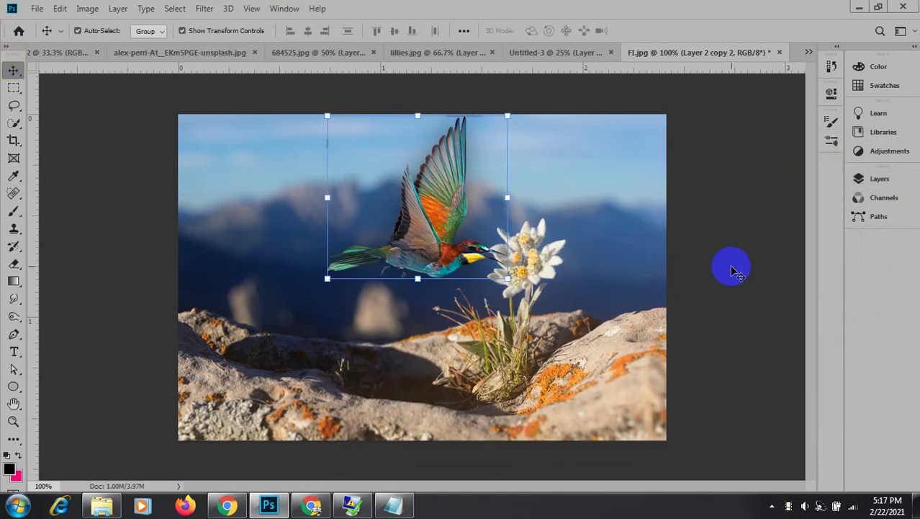
key(ctrl+shift+e)
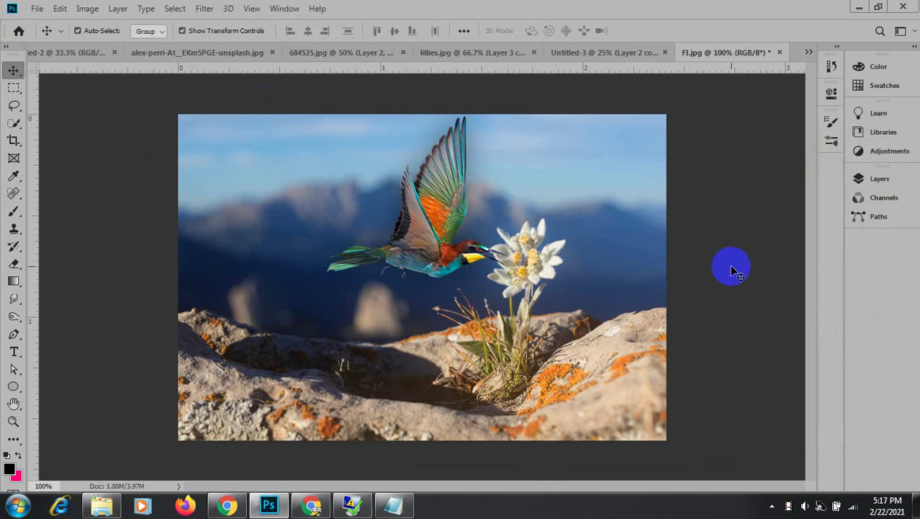
click(875, 180)
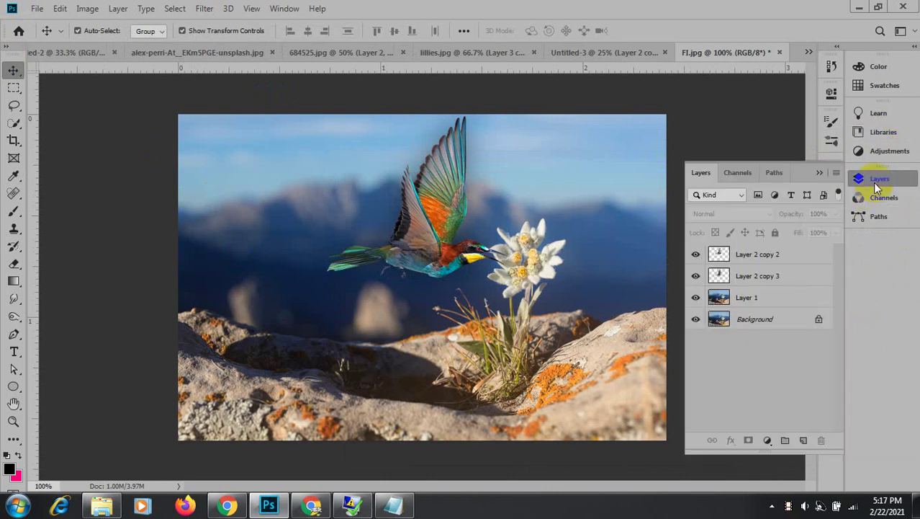
Select the bird's layer, Layer 2 copy 2, and set up the Blur tool with an 8 px brush at 52% strength.
click(719, 254)
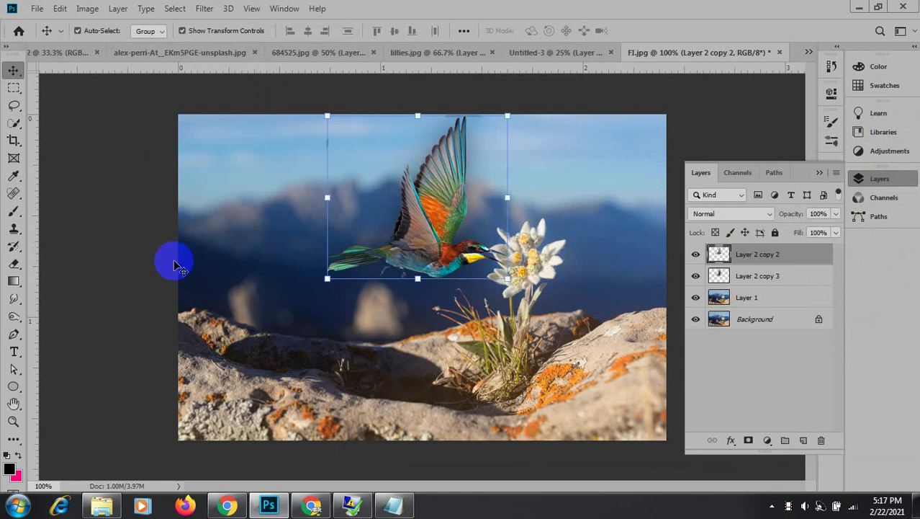
drag(13, 298, 53, 297)
right_click(387, 274)
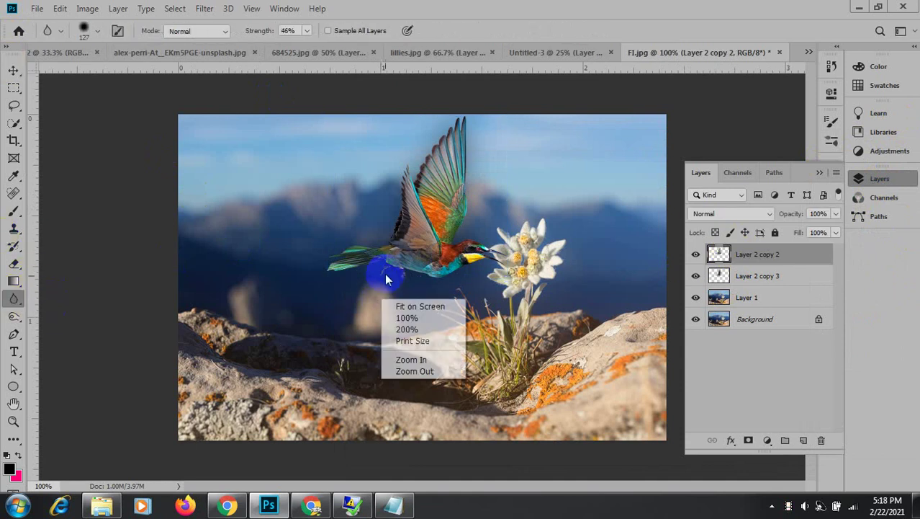
right_click(386, 254)
click(304, 269)
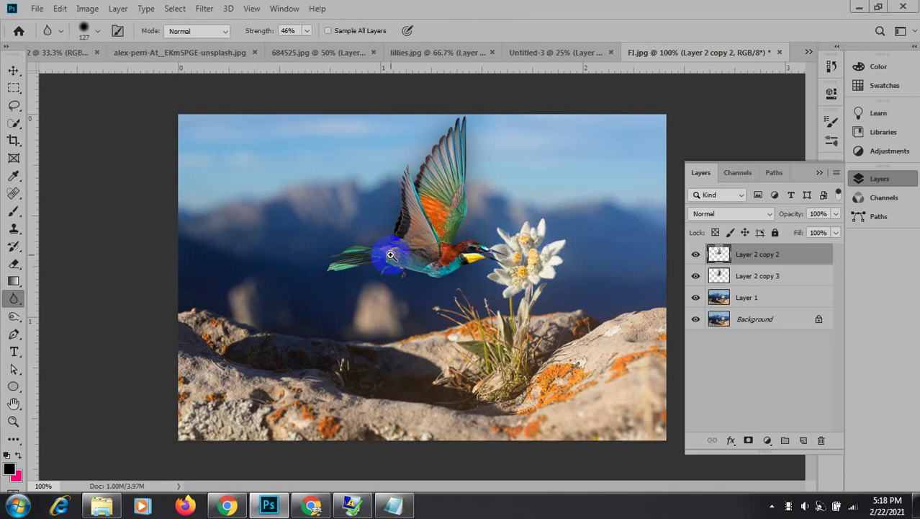
ctrl+click(391, 254)
scroll(390, 255, up, 3)
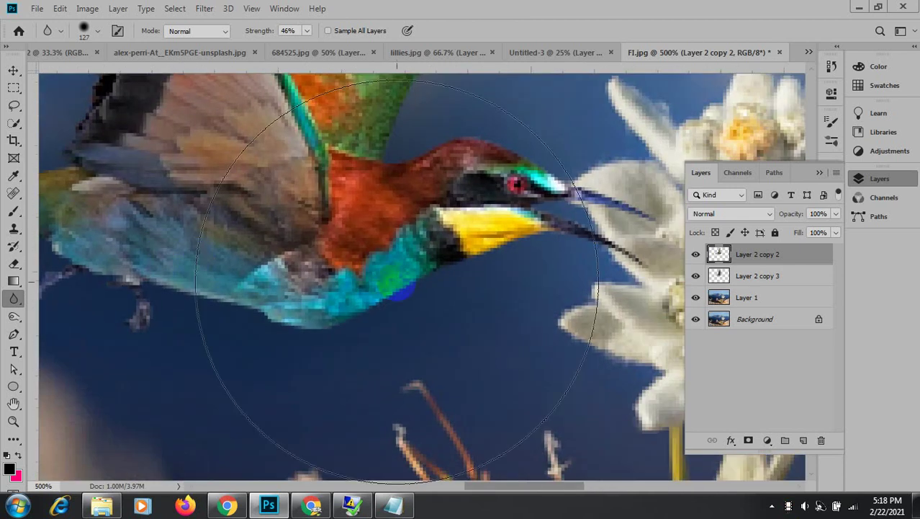
alt+right_click(341, 279)
drag(342, 279, 196, 274)
click(307, 30)
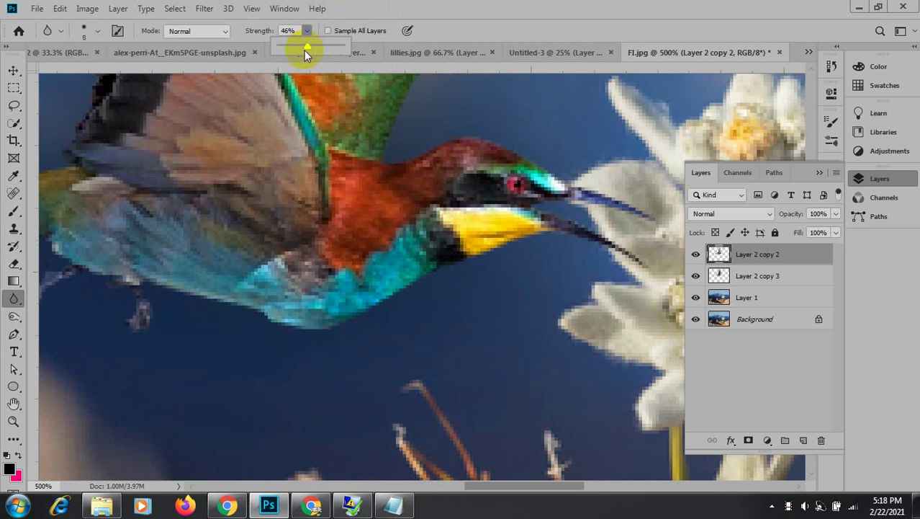
drag(309, 47, 312, 47)
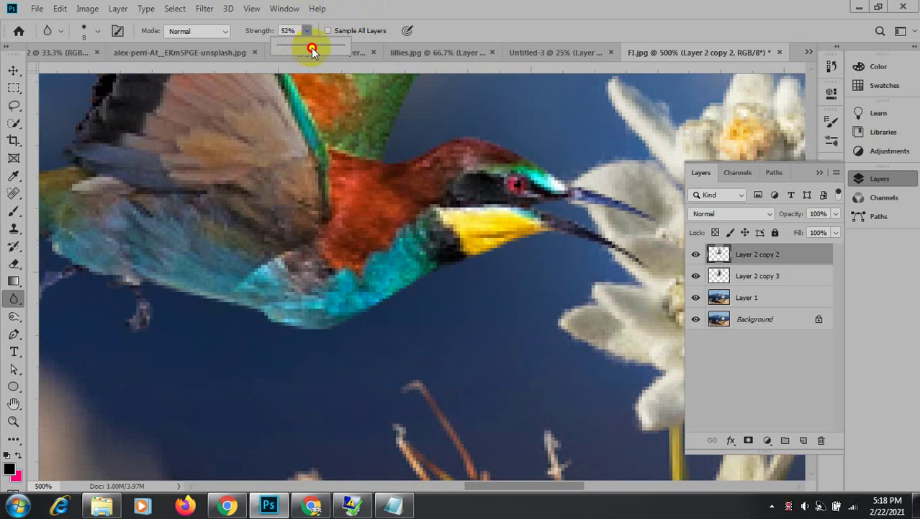
click(98, 34)
click(98, 35)
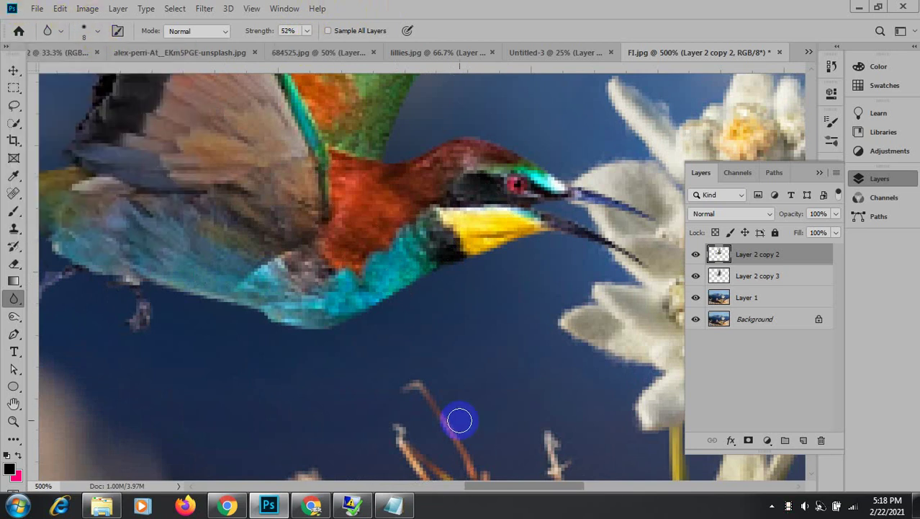
Reduce the Blur brush to 3 px and soften the bird's lower edge from the beak along the belly and legs to the tail.
right_click(461, 245)
click(376, 255)
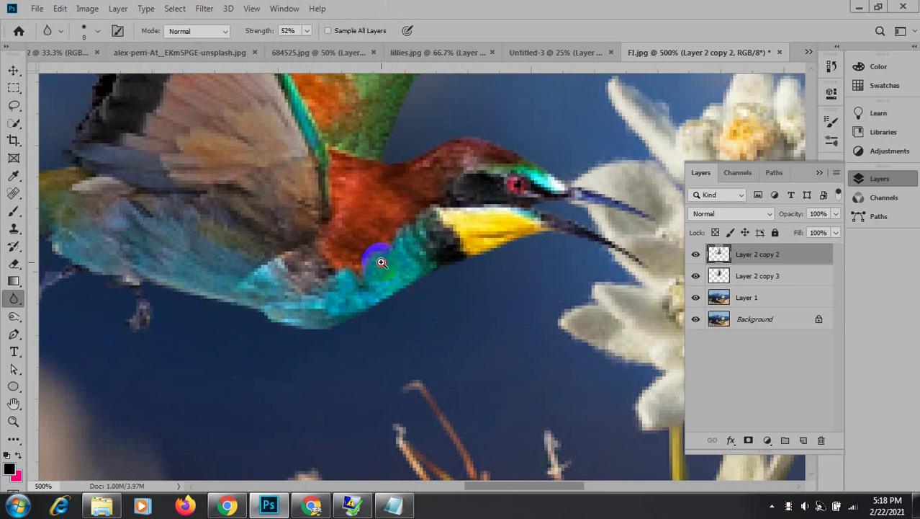
ctrl+click(384, 263)
alt+right_click(491, 248)
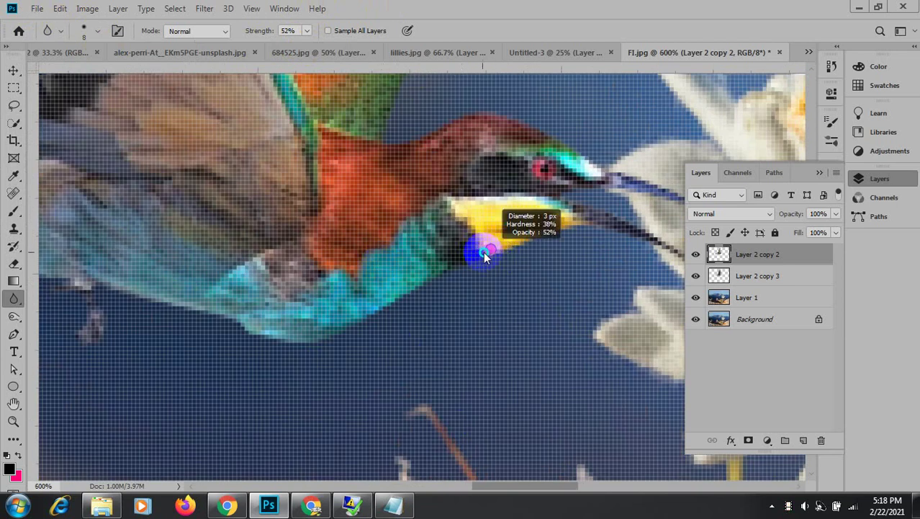
mouse_move(575, 232)
mouse_down()
mouse_move(461, 266)
mouse_move(309, 350)
mouse_move(337, 335)
mouse_move(275, 350)
mouse_move(307, 344)
mouse_move(231, 322)
mouse_move(276, 349)
mouse_move(194, 306)
mouse_move(249, 332)
mouse_move(220, 315)
mouse_move(227, 320)
mouse_move(85, 283)
mouse_up()
mouse_move(147, 288)
mouse_down()
mouse_move(495, 364)
mouse_move(463, 370)
mouse_move(474, 414)
mouse_move(445, 421)
mouse_move(450, 396)
mouse_up()
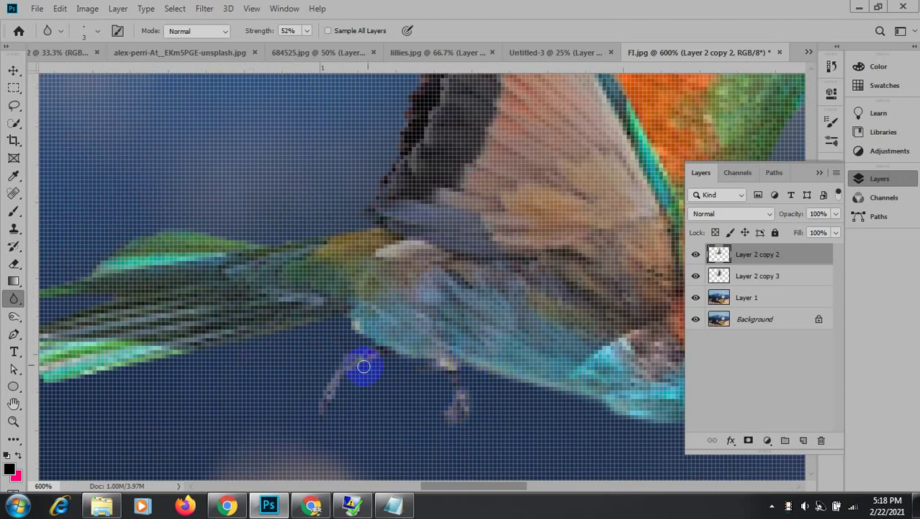
mouse_move(365, 361)
mouse_down()
mouse_move(315, 407)
mouse_move(344, 348)
mouse_move(363, 343)
mouse_move(342, 316)
mouse_move(323, 313)
mouse_move(276, 335)
mouse_move(446, 282)
mouse_move(158, 351)
mouse_move(173, 343)
mouse_move(105, 344)
mouse_up()
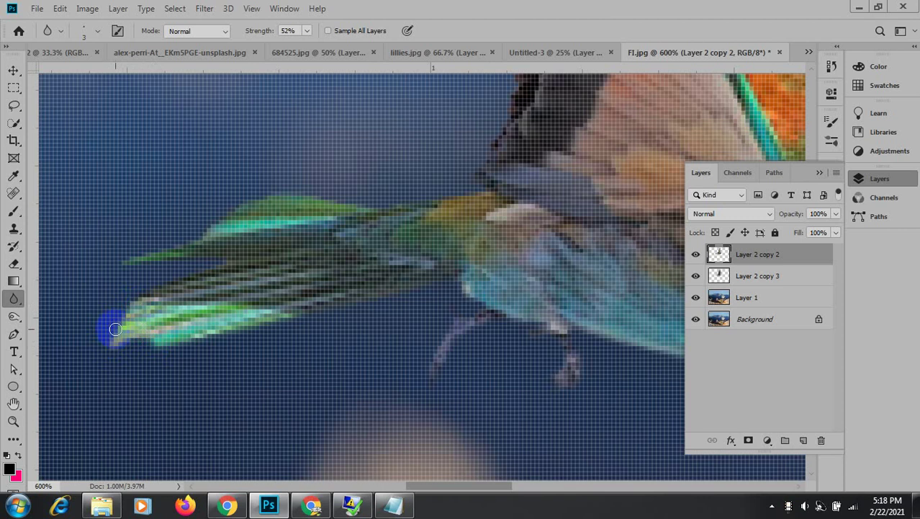
Soften the tail's upper edge and the feather tips of both wings with the Blur tool.
mouse_move(146, 289)
mouse_down()
mouse_move(168, 283)
mouse_move(130, 298)
mouse_move(264, 266)
mouse_move(190, 268)
mouse_move(232, 262)
mouse_move(215, 257)
mouse_move(121, 265)
mouse_move(188, 240)
mouse_move(235, 204)
mouse_move(205, 227)
mouse_move(289, 191)
mouse_move(376, 198)
mouse_move(312, 196)
mouse_move(380, 211)
mouse_move(487, 192)
mouse_move(443, 354)
mouse_move(445, 298)
mouse_move(433, 301)
mouse_move(438, 308)
mouse_move(421, 285)
mouse_move(426, 293)
mouse_move(466, 247)
mouse_move(446, 266)
mouse_move(479, 187)
mouse_move(494, 190)
mouse_move(476, 282)
mouse_move(439, 333)
mouse_move(503, 171)
mouse_move(465, 421)
mouse_move(476, 316)
mouse_move(463, 312)
mouse_move(451, 207)
mouse_move(472, 186)
mouse_up()
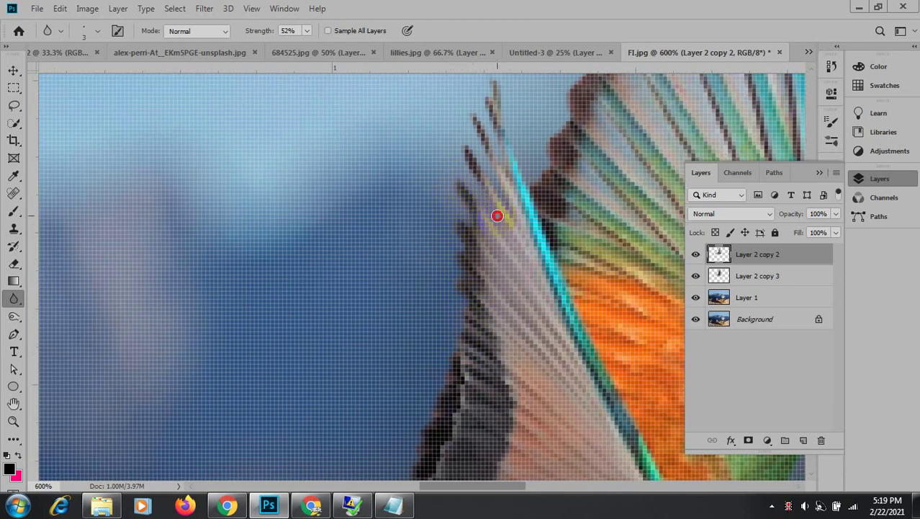
drag(497, 215, 462, 157)
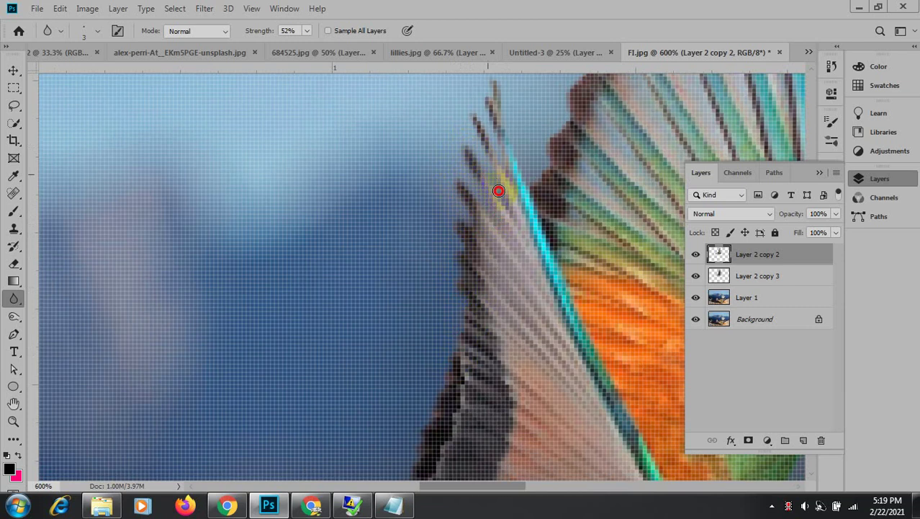
mouse_move(503, 192)
mouse_down()
mouse_move(471, 122)
mouse_move(471, 112)
mouse_move(512, 173)
mouse_move(481, 96)
mouse_move(494, 98)
mouse_move(494, 83)
mouse_move(502, 86)
mouse_move(505, 125)
mouse_move(537, 204)
mouse_move(546, 199)
mouse_move(434, 350)
mouse_move(396, 349)
mouse_up()
mouse_move(422, 312)
mouse_down()
mouse_move(445, 282)
mouse_move(448, 240)
mouse_move(464, 228)
mouse_move(474, 234)
mouse_move(484, 177)
mouse_move(514, 185)
mouse_move(472, 317)
mouse_move(464, 272)
mouse_move(495, 248)
mouse_move(509, 253)
mouse_move(504, 219)
mouse_move(518, 207)
mouse_move(548, 196)
mouse_move(576, 227)
mouse_move(580, 199)
mouse_move(550, 196)
mouse_move(571, 146)
mouse_move(582, 143)
mouse_move(595, 172)
mouse_move(623, 87)
mouse_move(637, 171)
mouse_move(660, 81)
mouse_move(670, 224)
mouse_up()
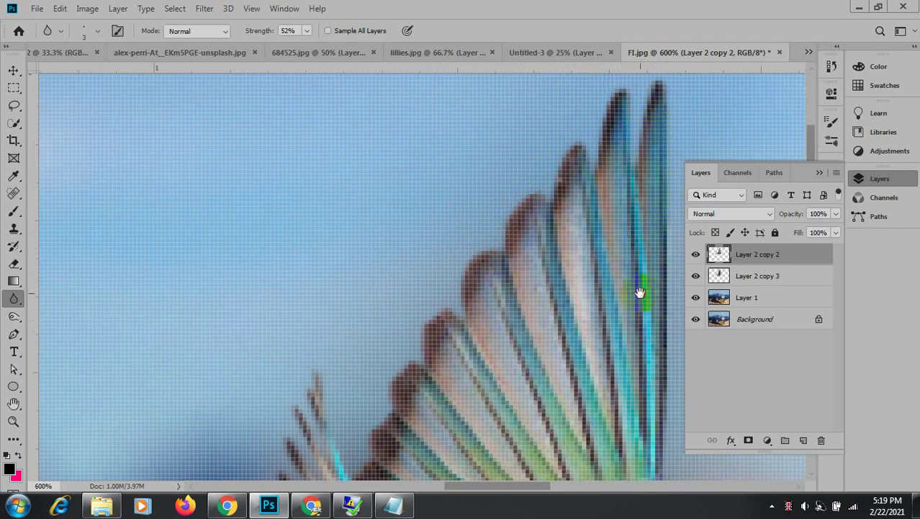
Soften the far wing's outer edge from its tip down to the bird's head with the Blur tool.
mouse_move(639, 294)
mouse_down()
mouse_move(553, 135)
mouse_move(409, 232)
mouse_up()
mouse_move(442, 104)
mouse_down()
mouse_move(424, 455)
mouse_move(368, 195)
mouse_up()
click(377, 226)
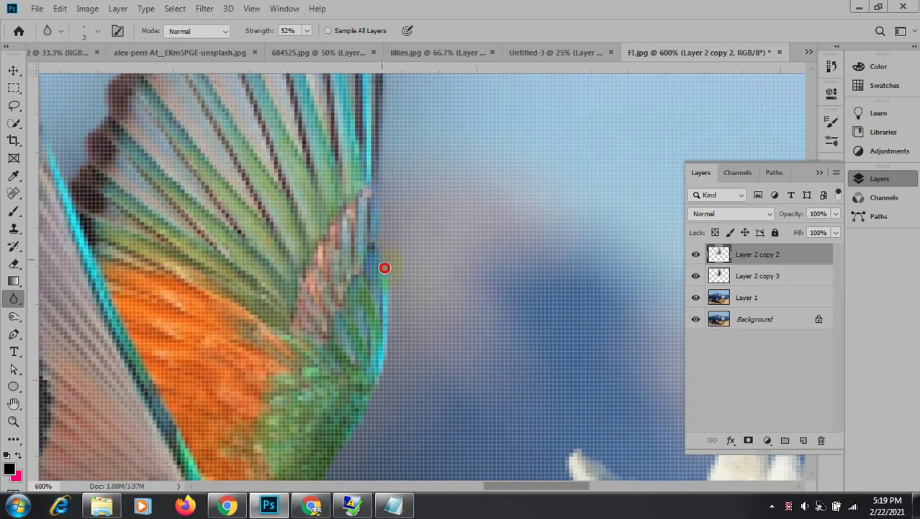
drag(389, 310, 386, 350)
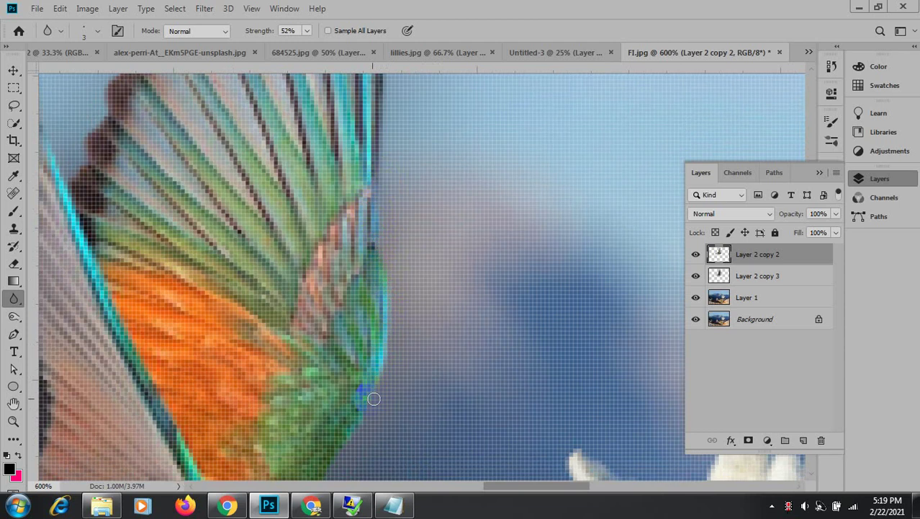
mouse_move(373, 399)
mouse_down()
mouse_move(444, 159)
mouse_move(370, 301)
mouse_move(362, 349)
mouse_move(390, 350)
mouse_move(454, 324)
mouse_move(507, 333)
mouse_move(545, 366)
mouse_move(585, 376)
mouse_up()
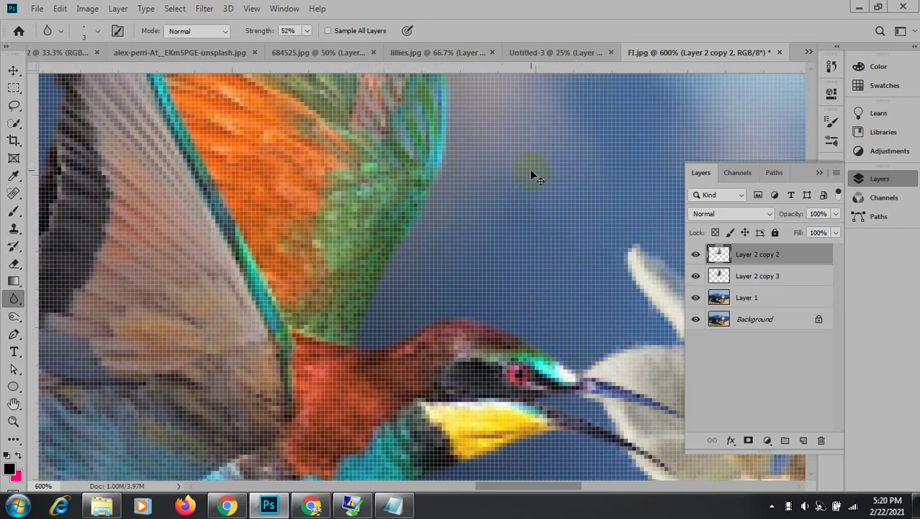
scroll(529, 168, down, 5)
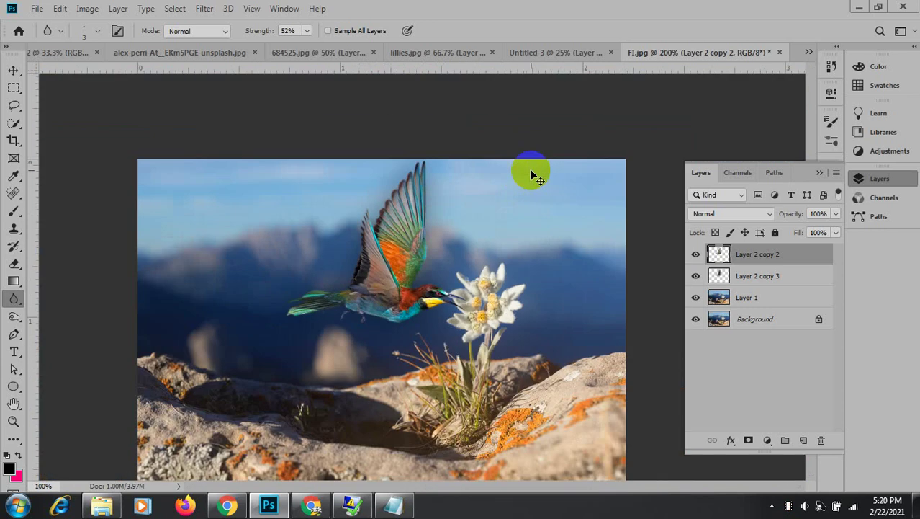
scroll(529, 168, down, 1)
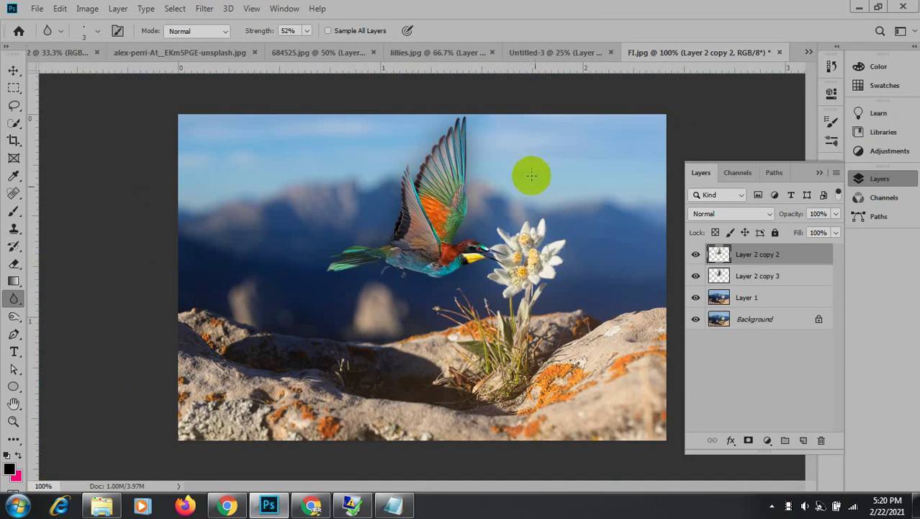
Check the blended bird's tail and the whole photo with the Move tool active, and switch to the Untitled-3 document.
click(14, 71)
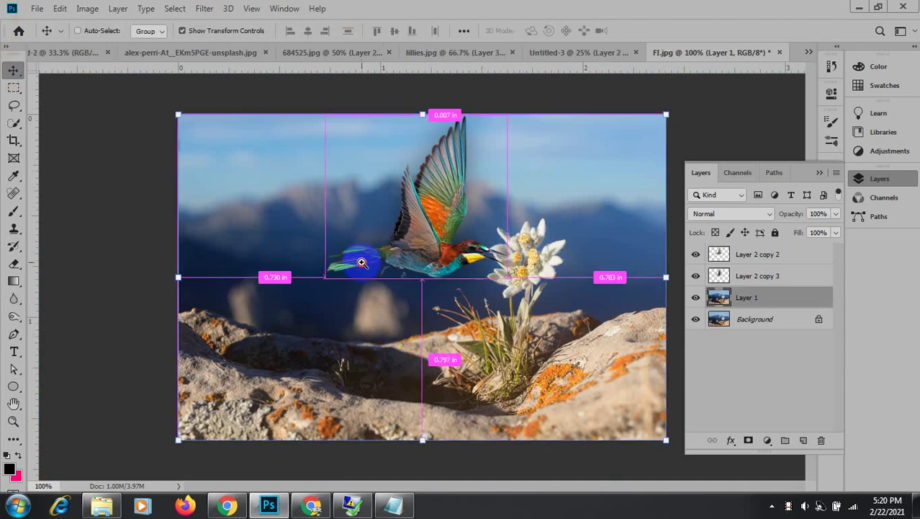
alt+scroll(292, 260, up, 3)
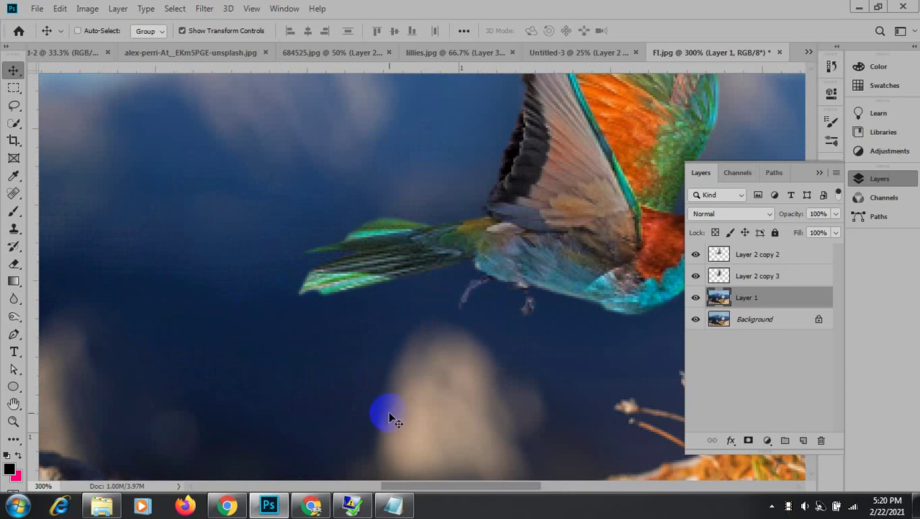
key(ctrl+0)
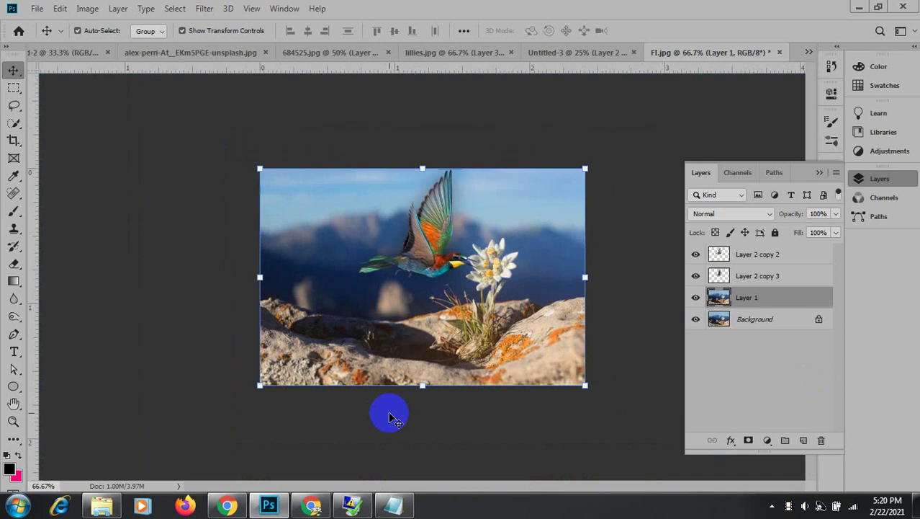
click(585, 51)
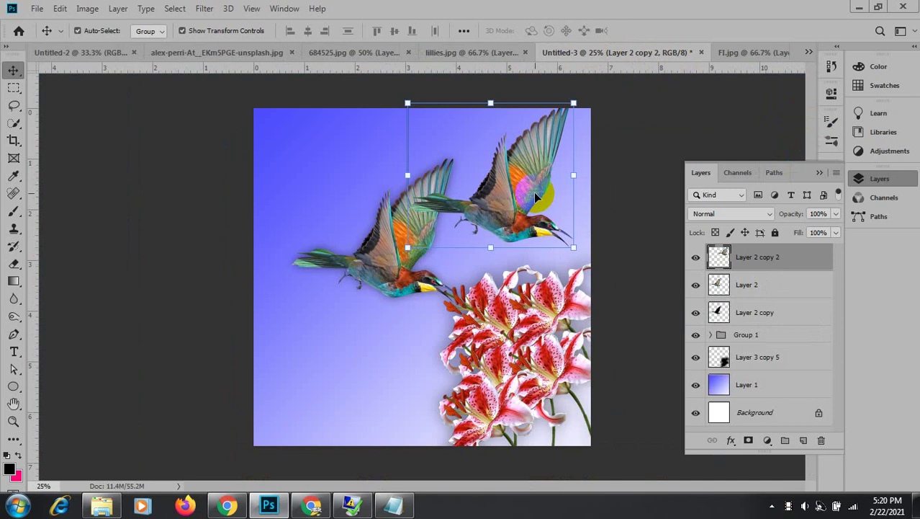
Delete the upper duplicate bird, Layer 2 copy 2, and select the gradient backdrop on Layer 1.
key(Delete)
click(642, 160)
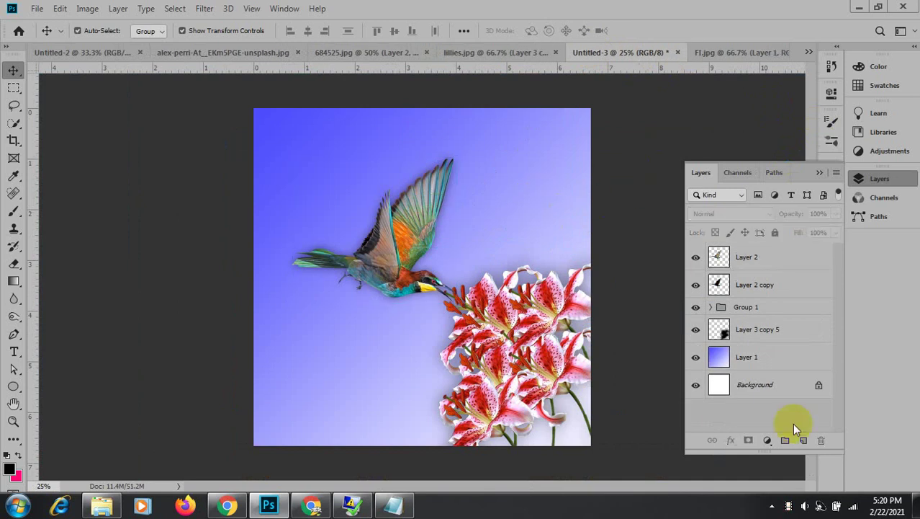
click(720, 358)
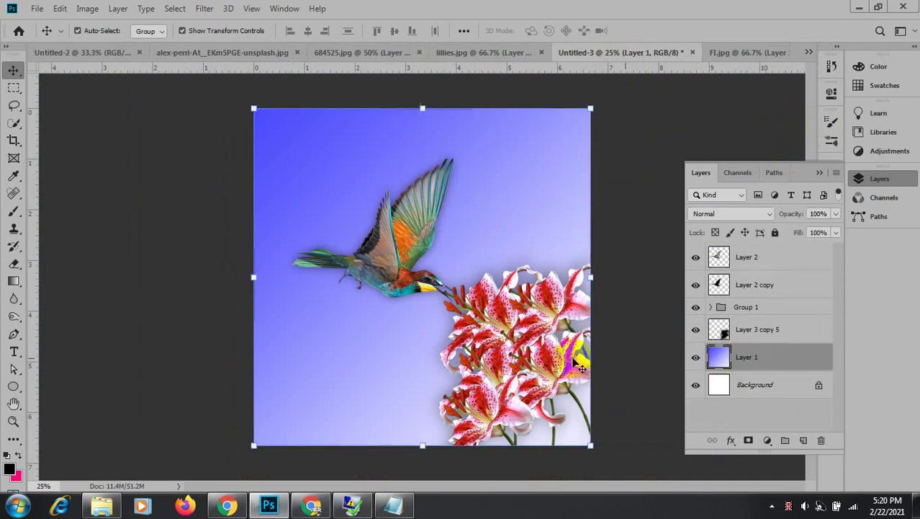
Repaint Layer 1 with a radial white-to-blue gradient that is brightest behind the bird, and return to the Move tool.
click(12, 282)
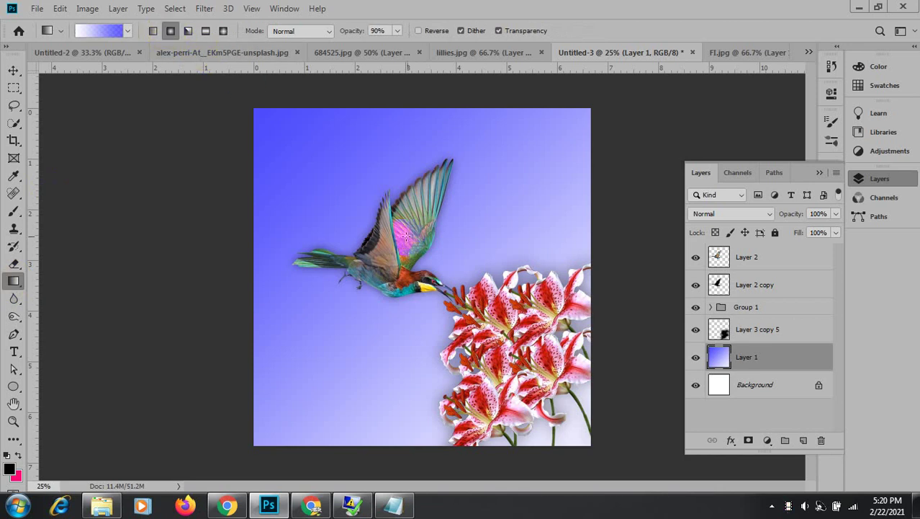
drag(402, 263, 110, 263)
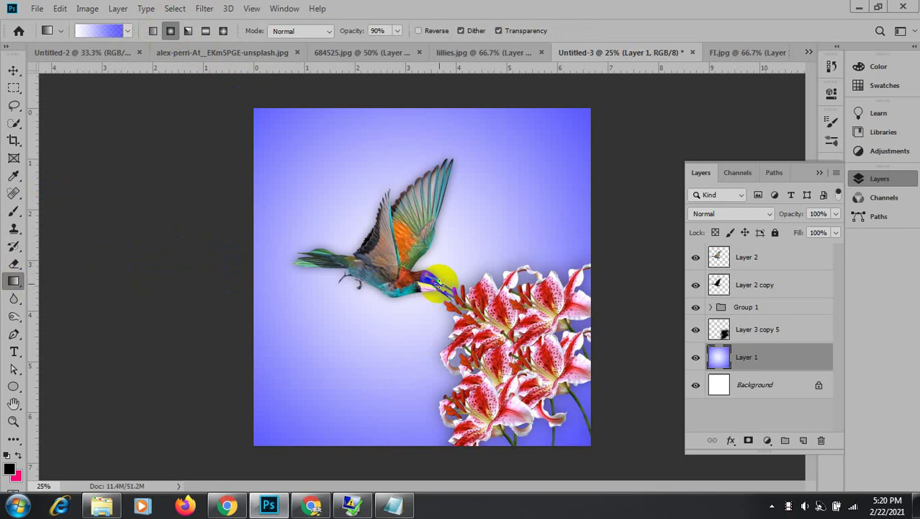
drag(428, 285, 67, 281)
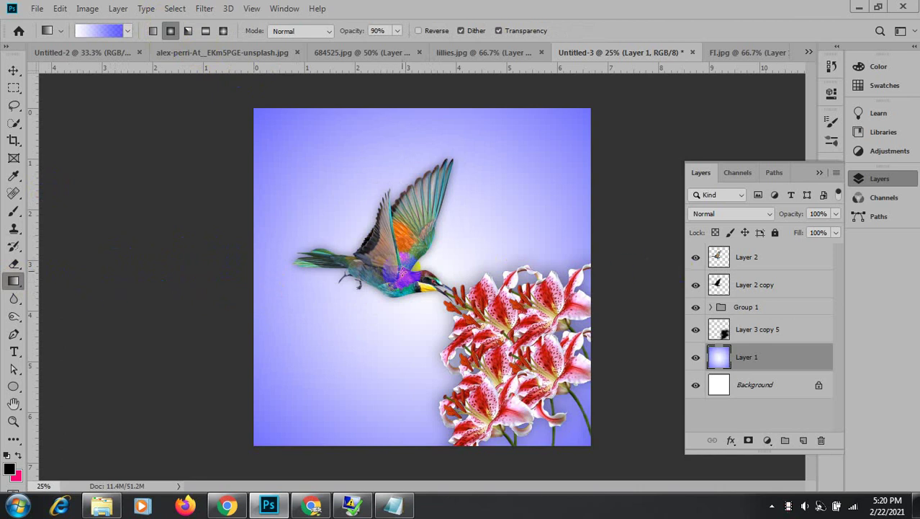
drag(316, 178, 105, 233)
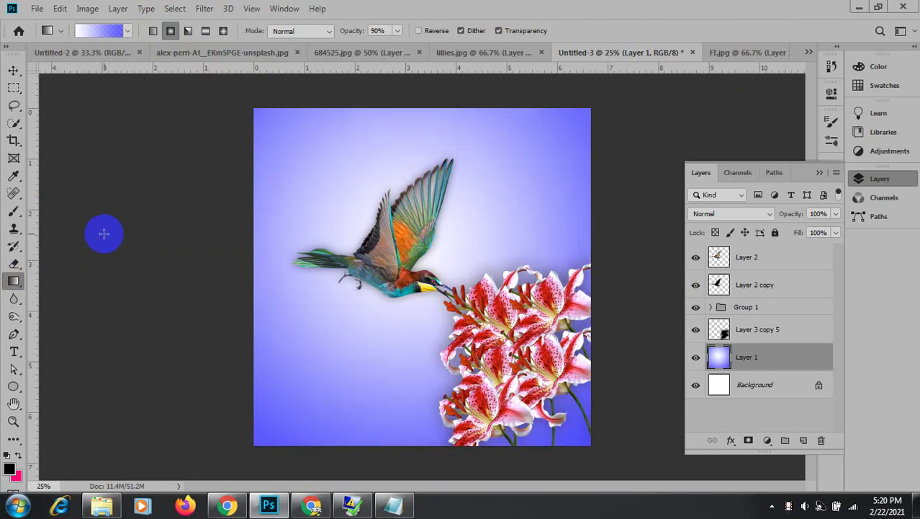
click(823, 173)
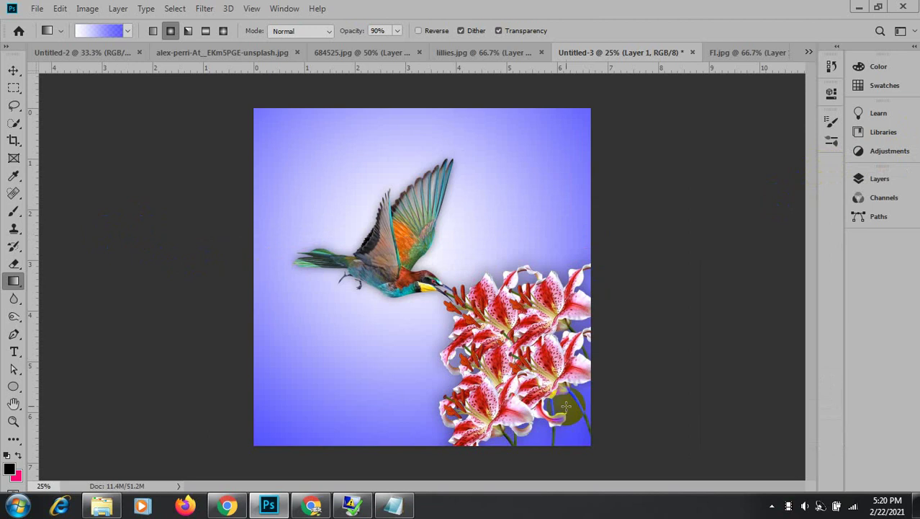
click(12, 69)
click(664, 258)
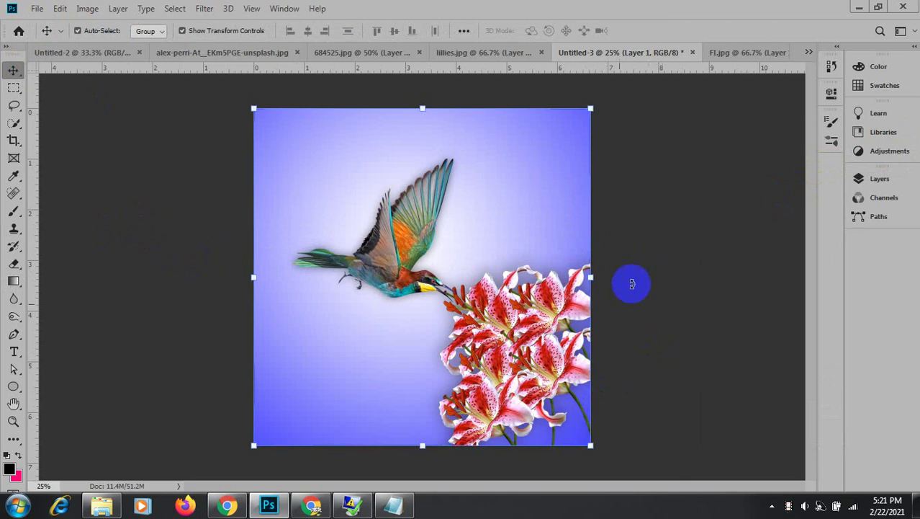
click(528, 342)
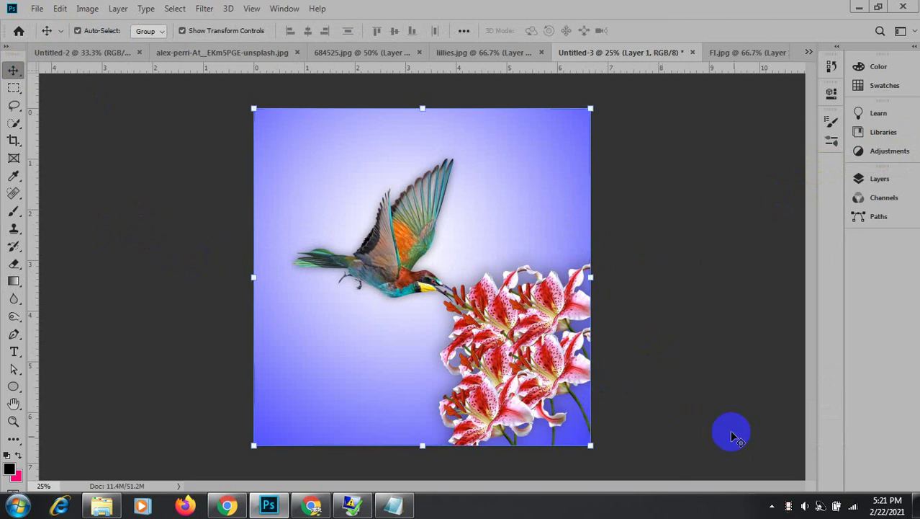
Compare the cut-out lily in lillies.jpg with its original photo by showing and hiding the Background layer.
click(495, 52)
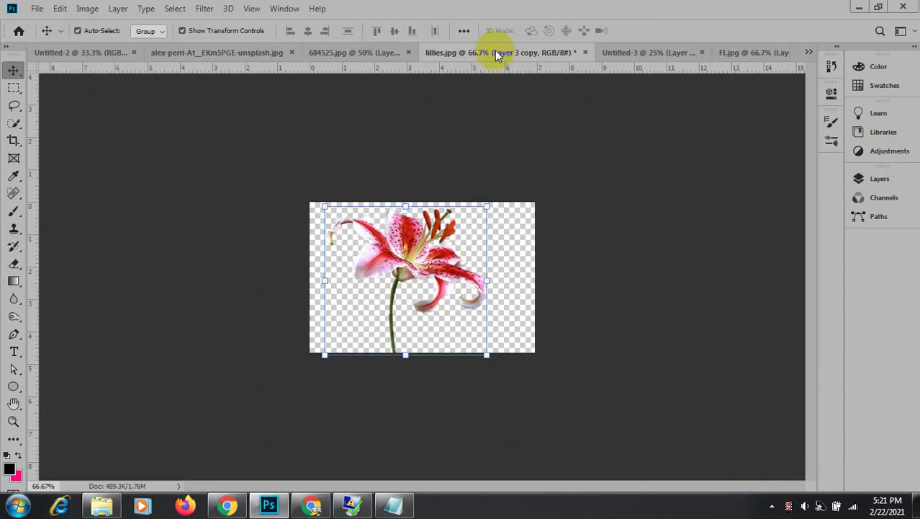
click(859, 178)
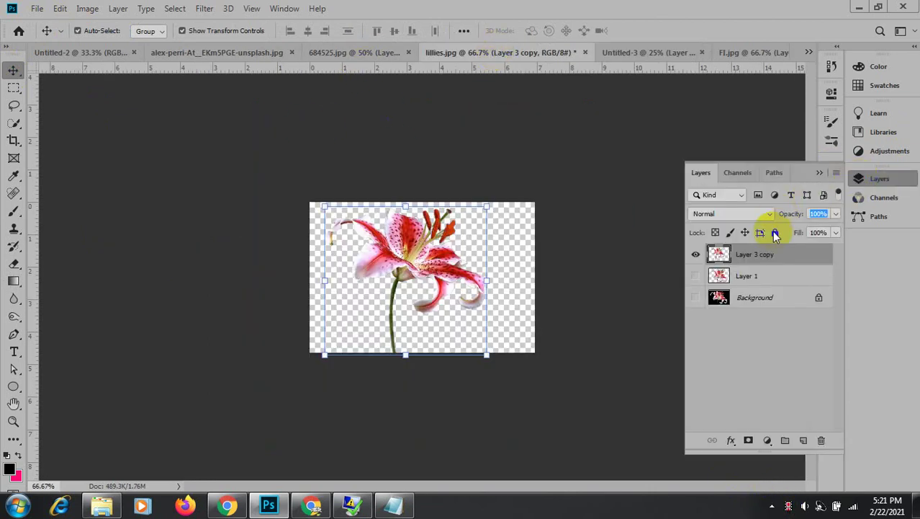
click(696, 297)
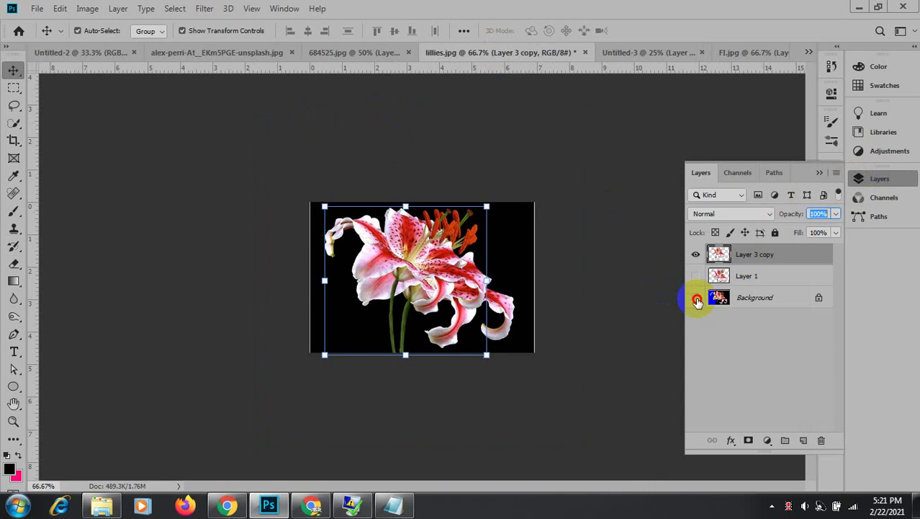
click(697, 298)
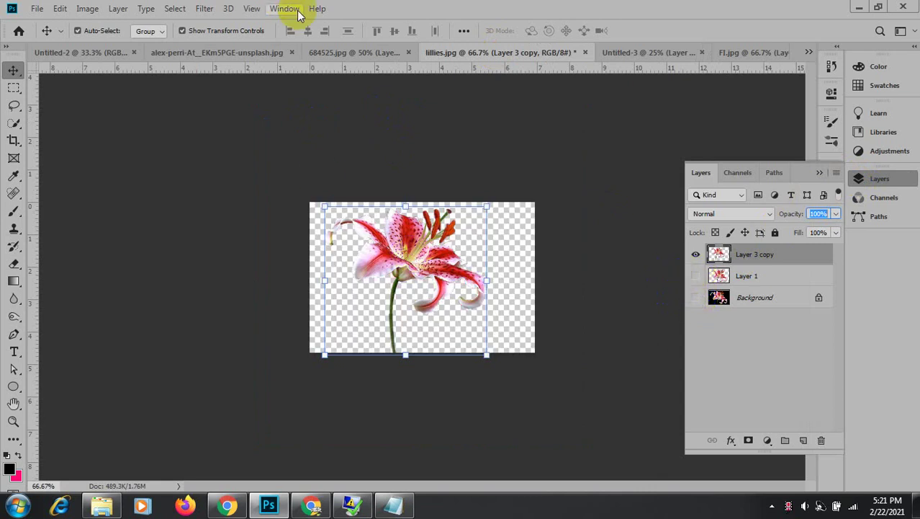
Compare the cut-out bird in 684525.jpg with Layer 1 and the original photo, leaving the Background layer shown.
click(327, 53)
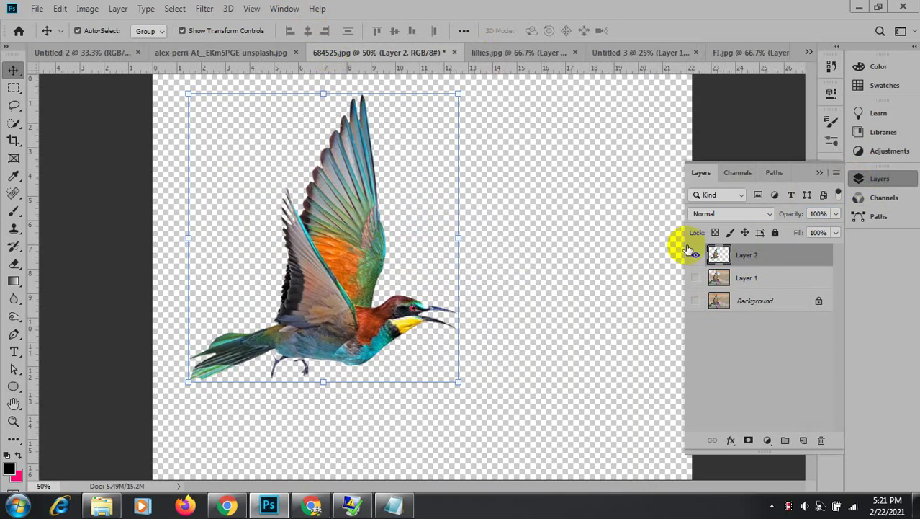
click(697, 278)
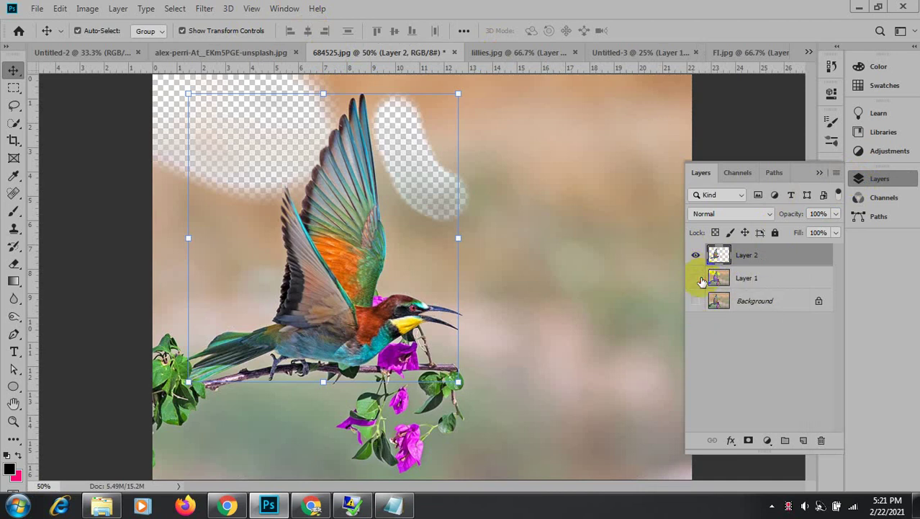
click(697, 279)
click(696, 301)
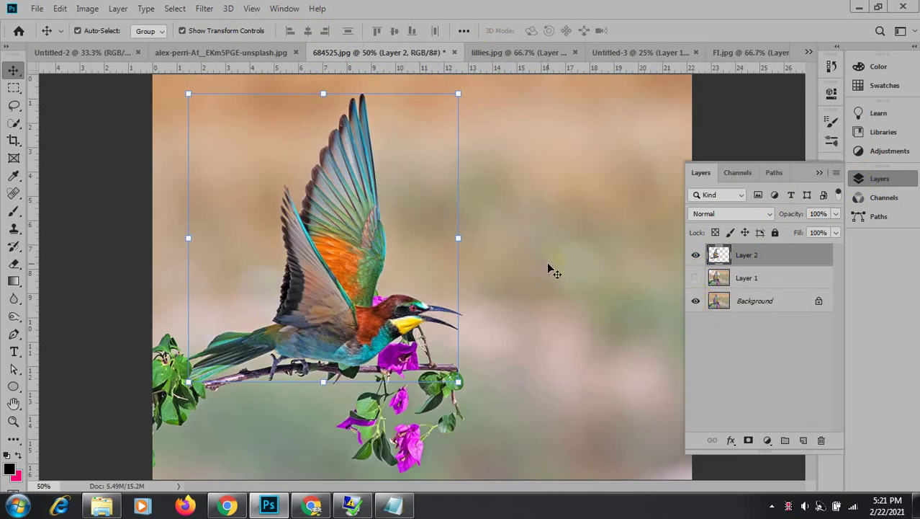
key(ctrl+minus)
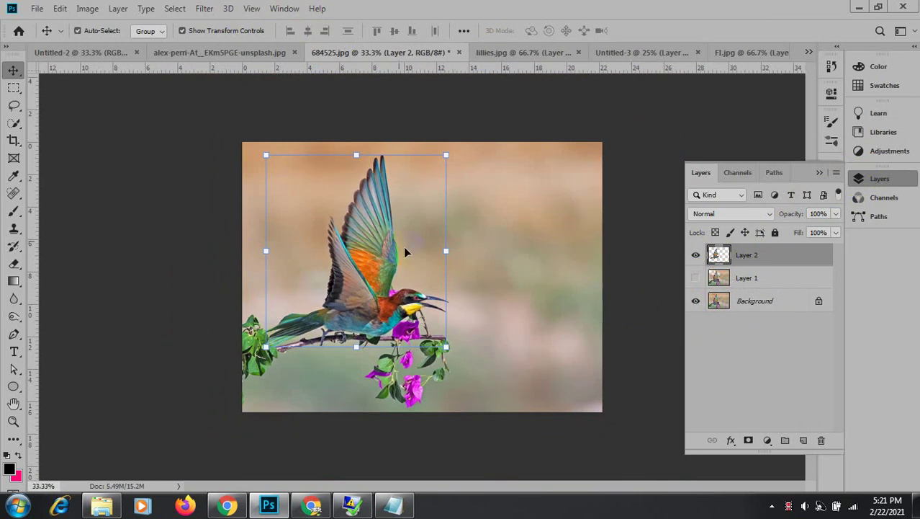
Review the portrait photo, the bird photo and the lily cut-out documents, and return to Untitled-3.
click(212, 54)
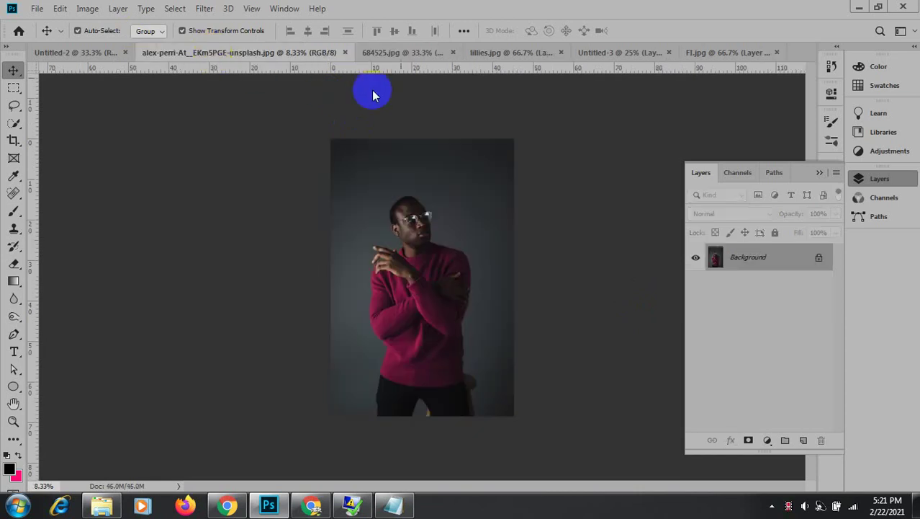
click(429, 55)
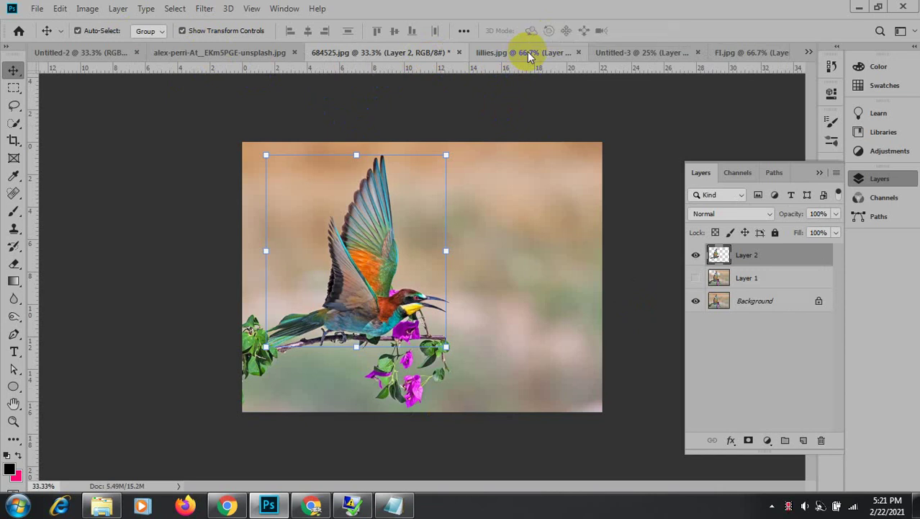
click(527, 55)
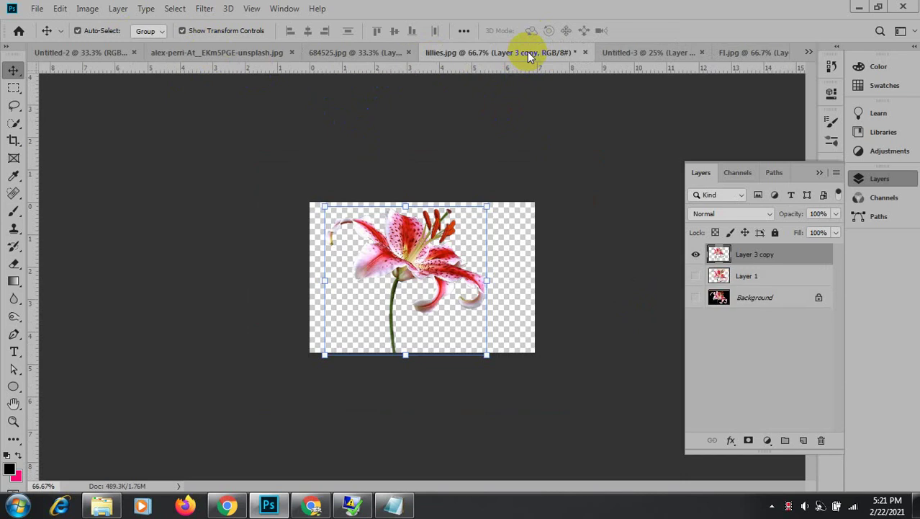
click(649, 52)
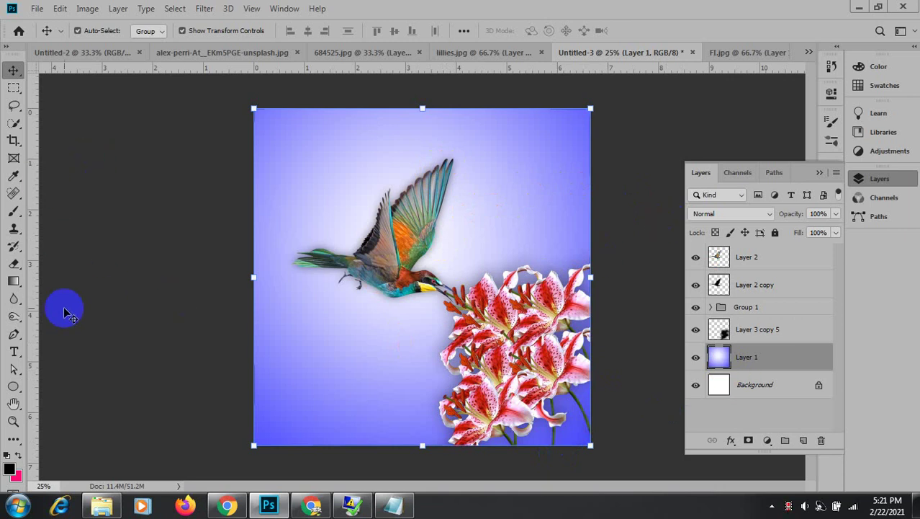
Change the end colour stop of the Gradient tool's white-to-blue gradient to yellow f2cb41.
click(12, 284)
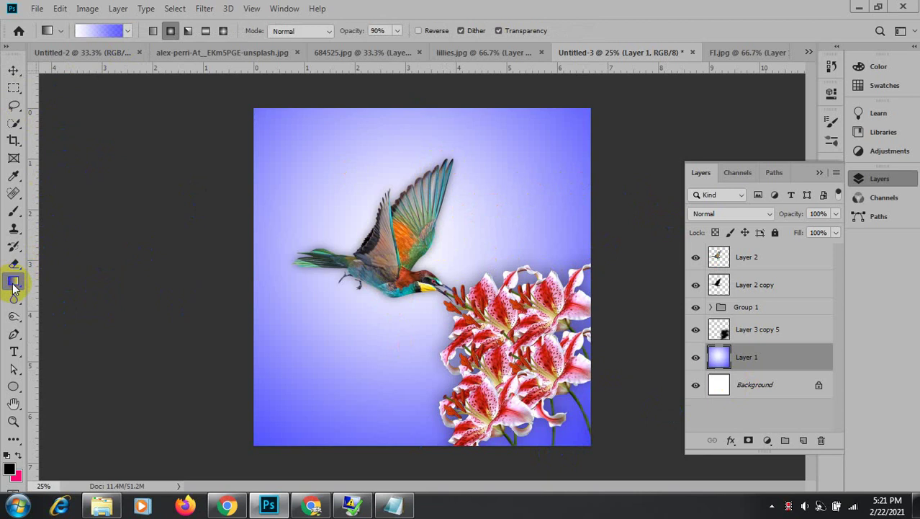
click(99, 31)
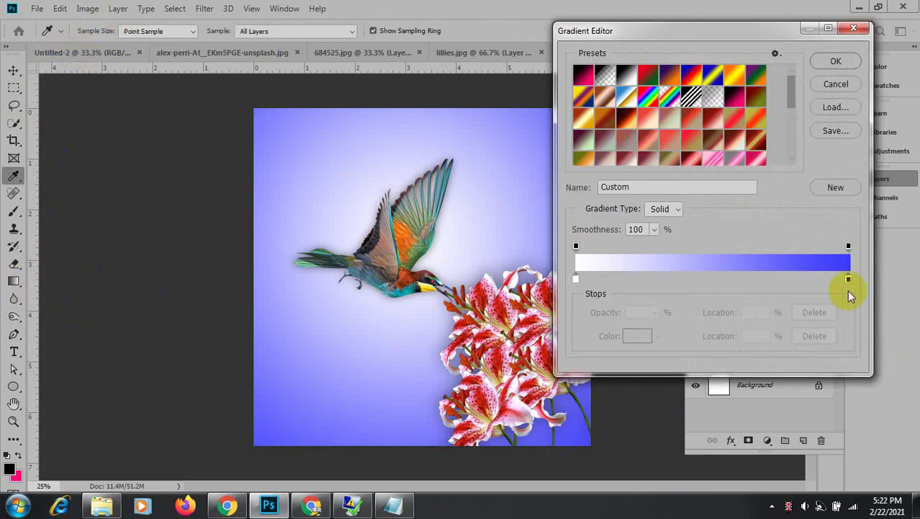
click(849, 280)
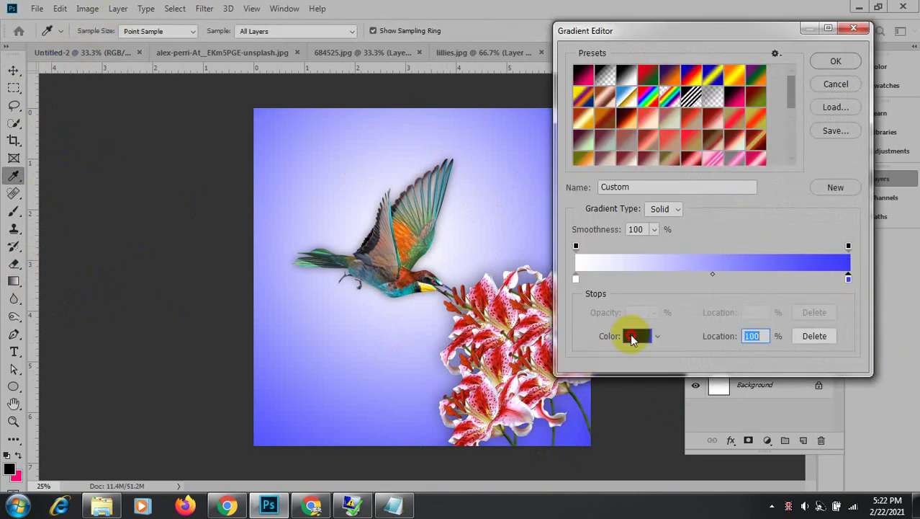
click(634, 335)
click(734, 263)
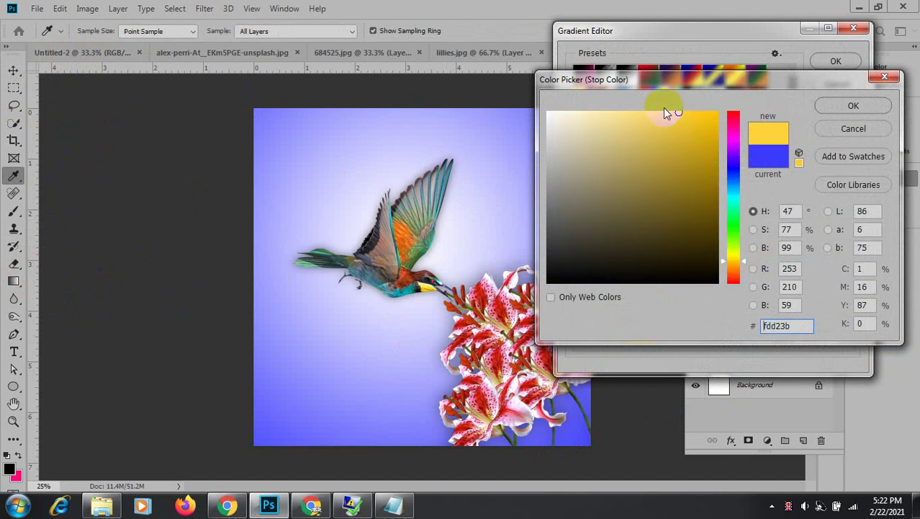
click(672, 119)
click(854, 105)
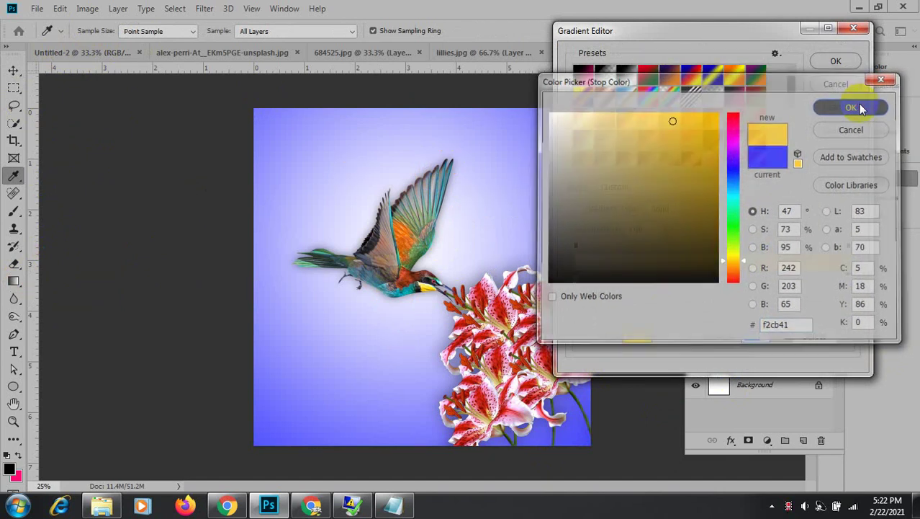
click(836, 61)
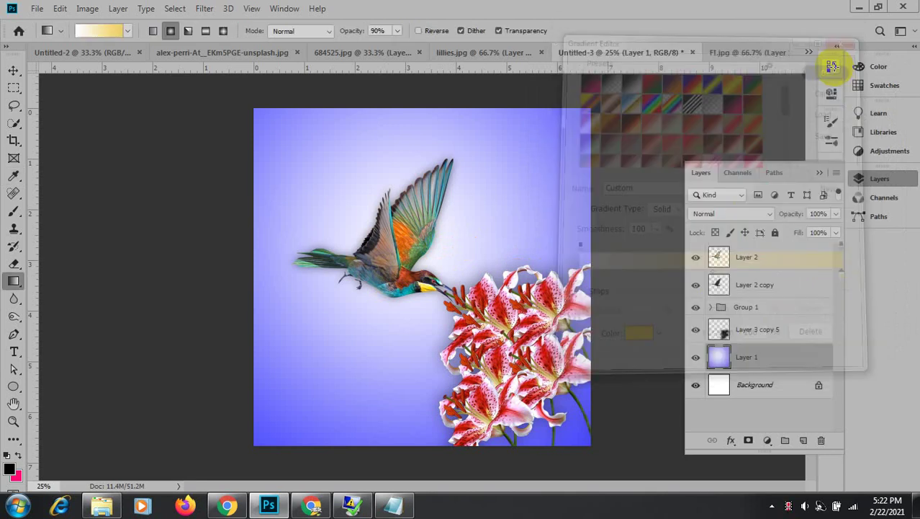
Fill Layer 1 with the white-to-yellow gradient, trying a radial blend before applying a linear diagonal one.
drag(405, 257, 133, 256)
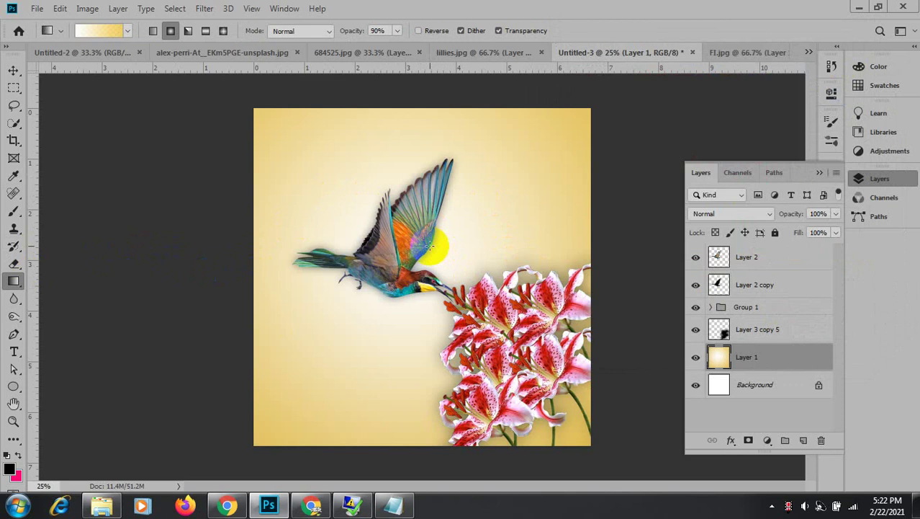
click(153, 31)
drag(469, 236, 533, 383)
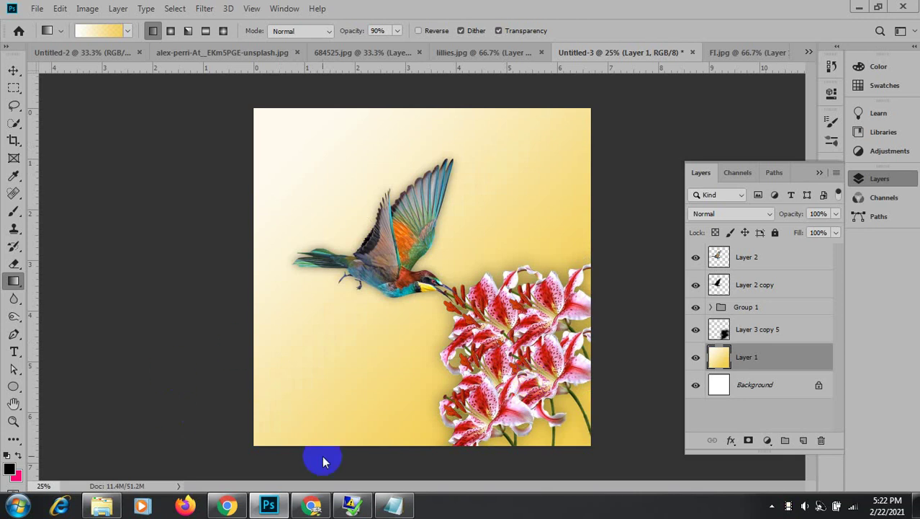
Look over the blended bird photo in FI.jpg and return to the Untitled-3 composition.
mouse_move(279, 512)
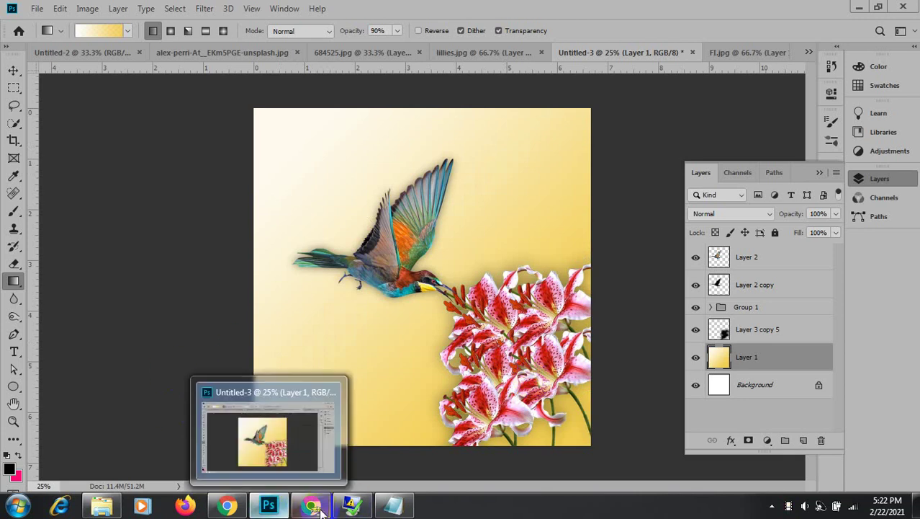
click(241, 507)
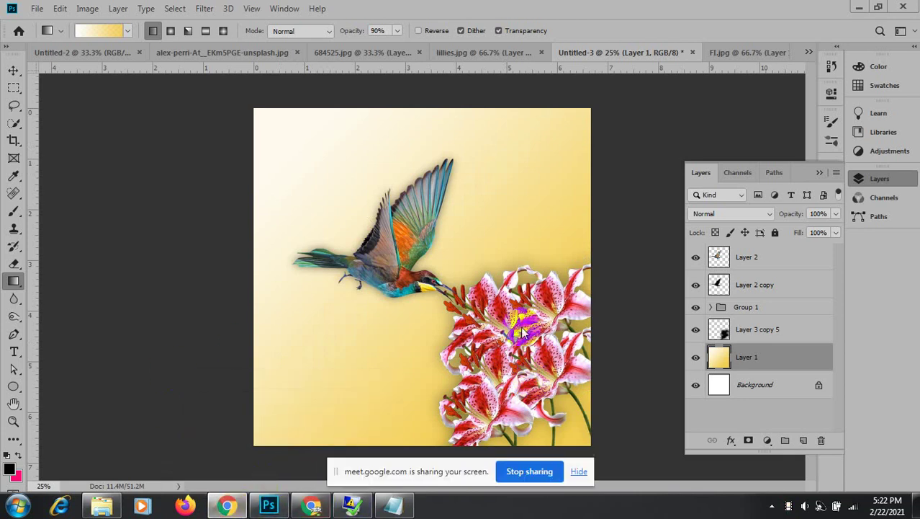
click(738, 54)
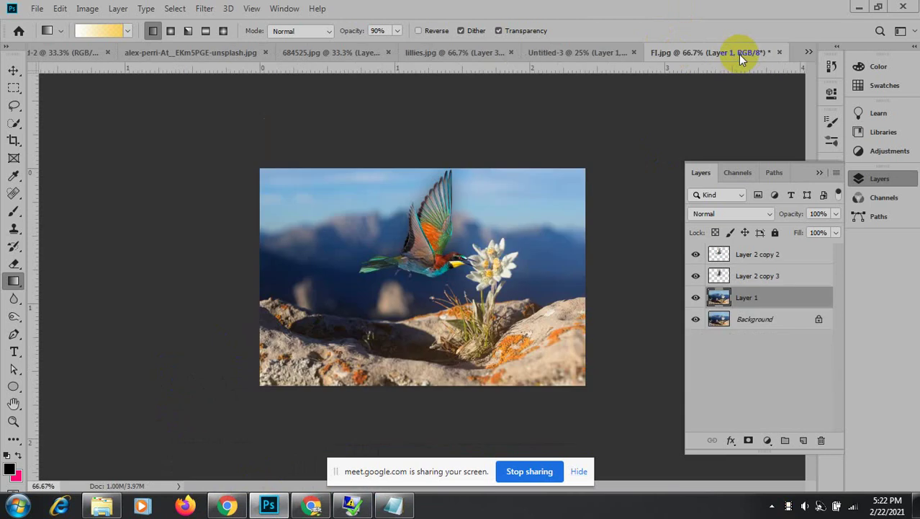
click(556, 55)
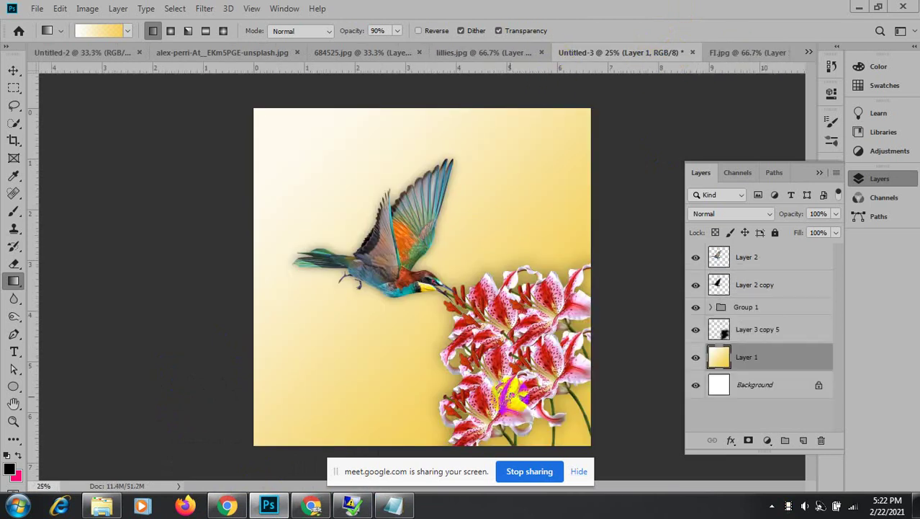
Switch to Chrome and look through the nature image results in Google Images.
click(311, 506)
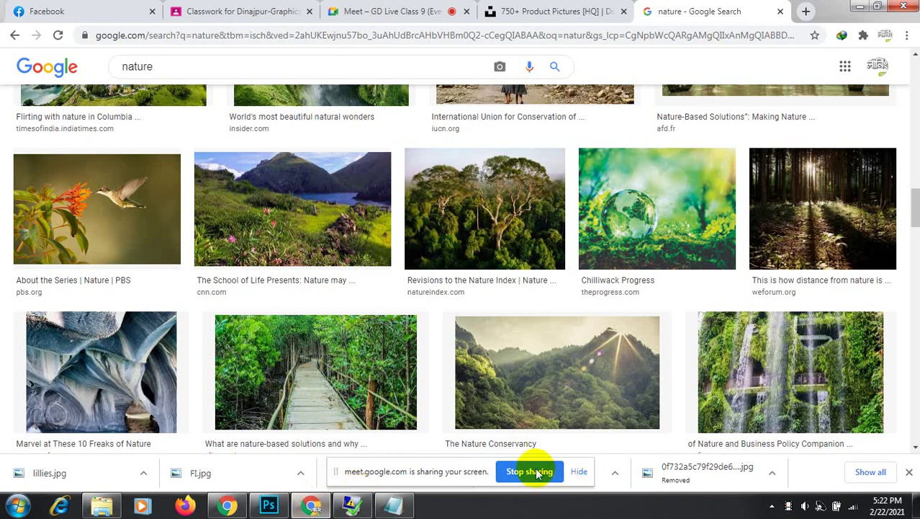
scroll(709, 267, down, 5)
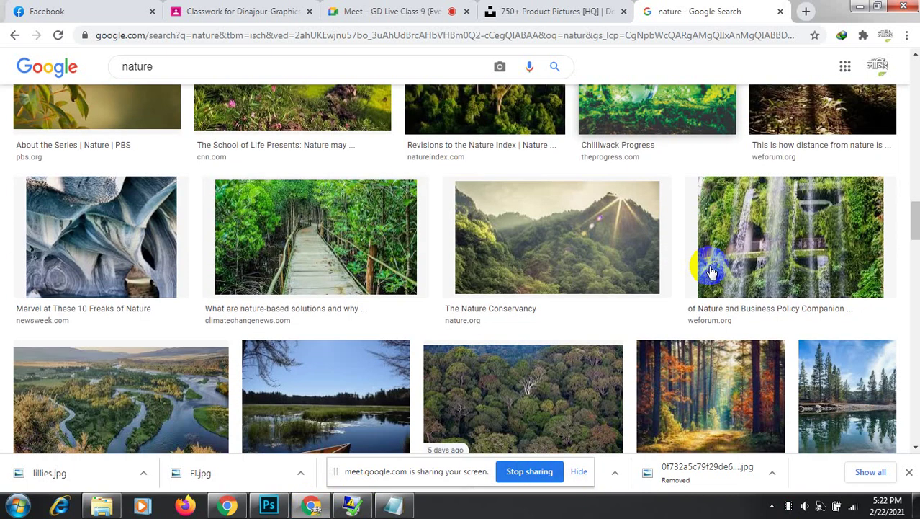
scroll(709, 272, down, 7)
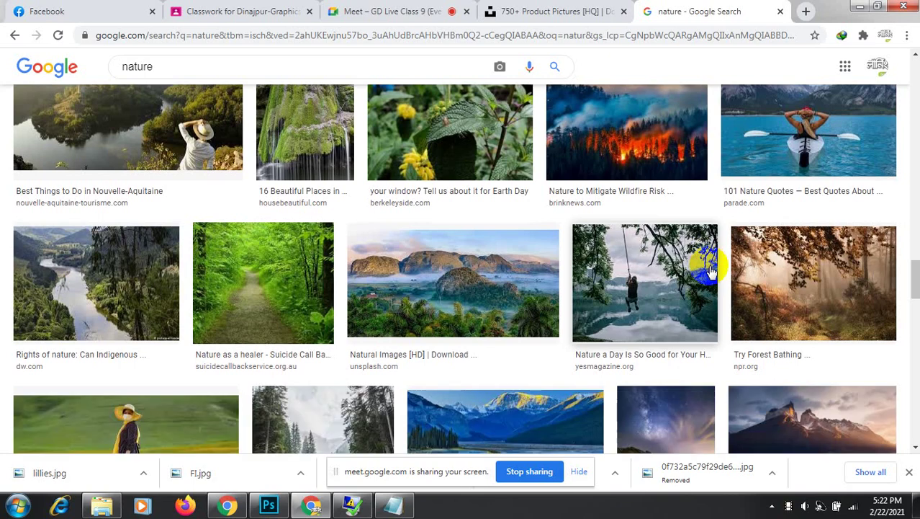
scroll(710, 271, down, 12)
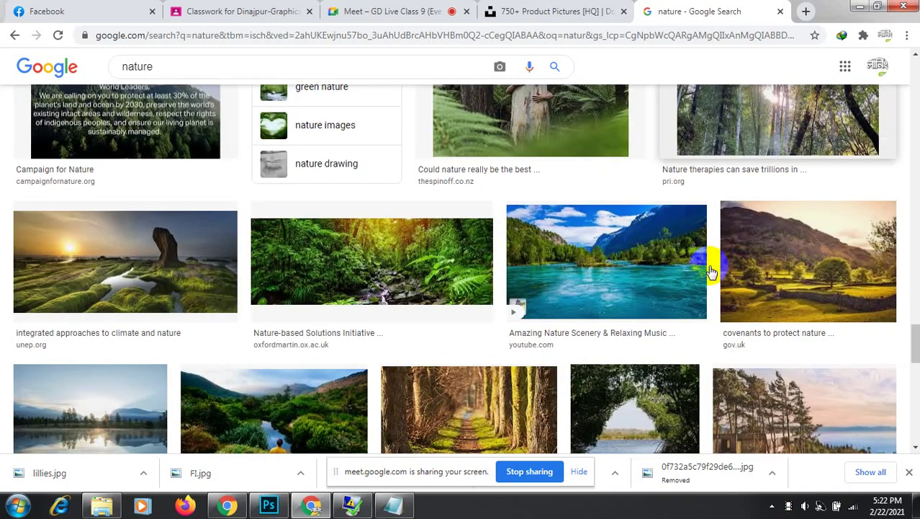
scroll(708, 268, down, 7)
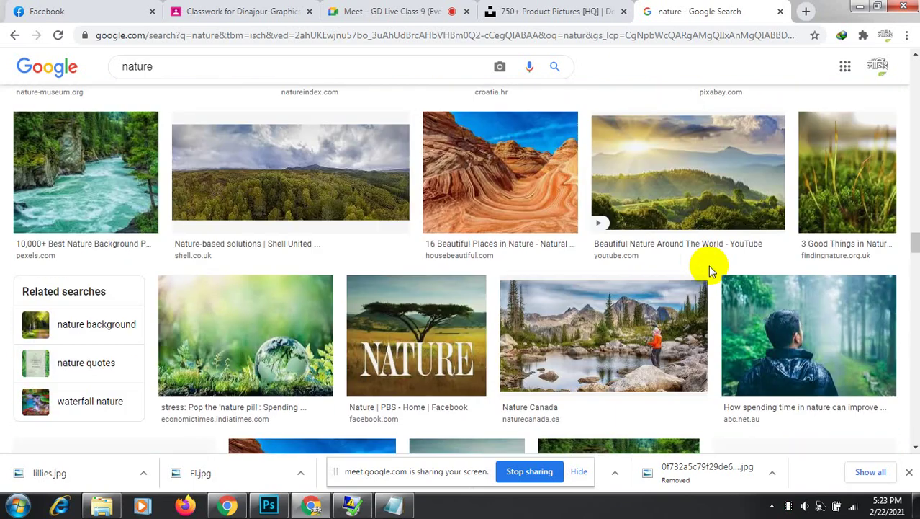
Replace the nature query in Google Images with a search for flower garden.
click(188, 68)
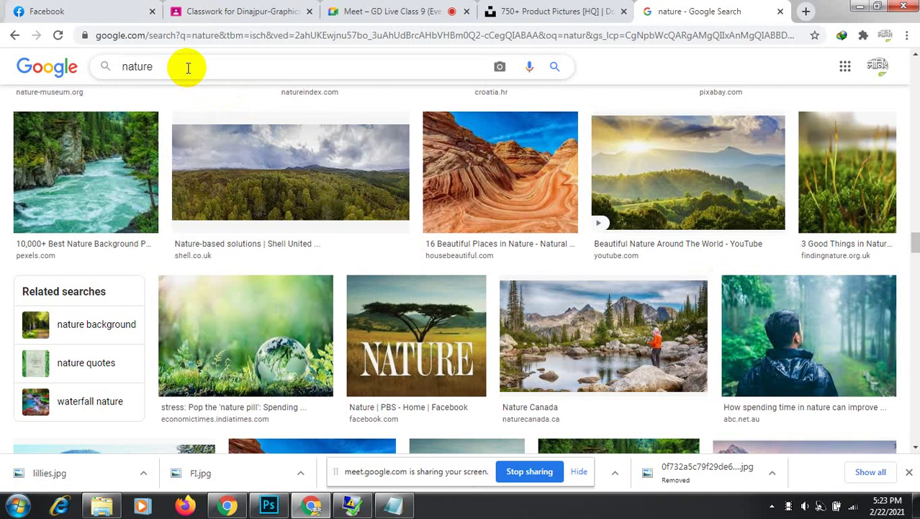
key(BackSpace)
key(BackSpace)
key(BackSpace)
key(BackSpace)
key(BackSpace)
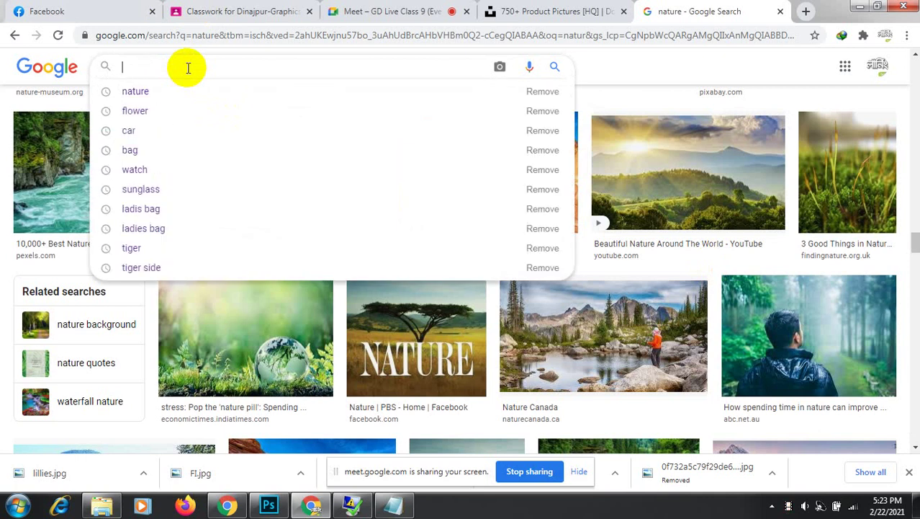
text(flow)
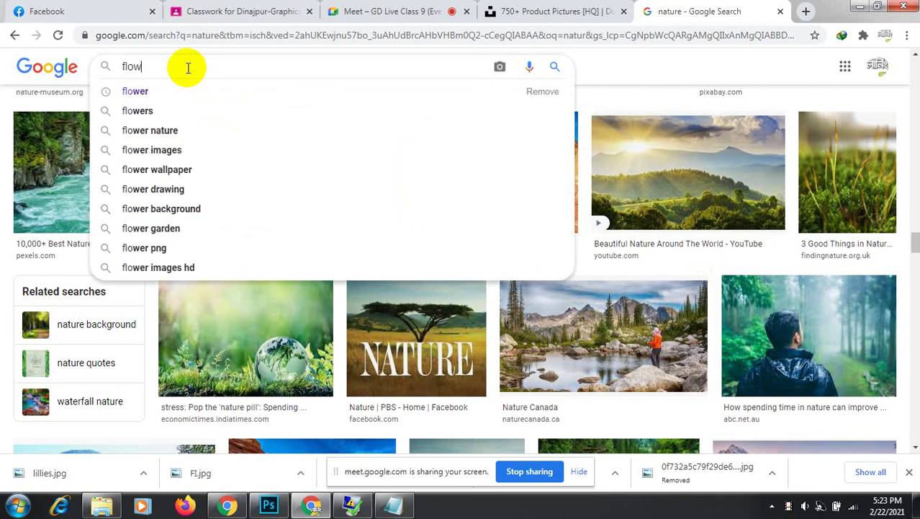
text(er )
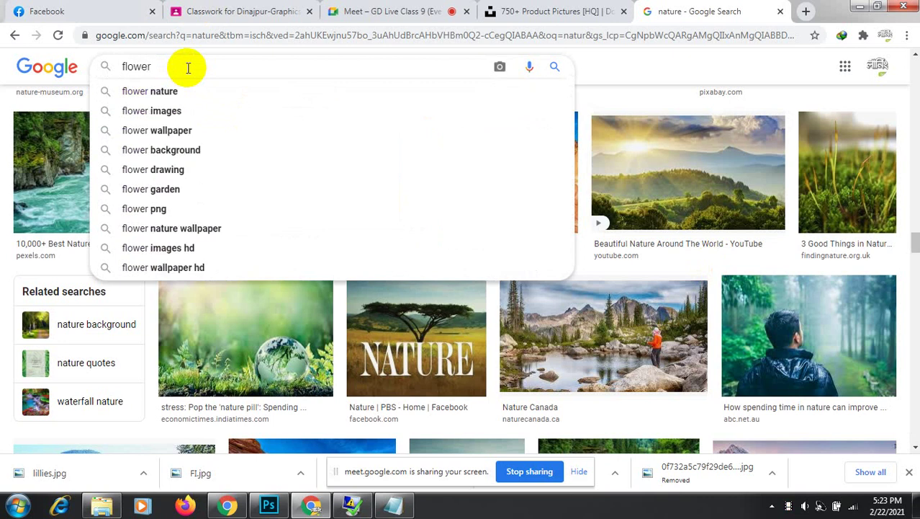
text(ga)
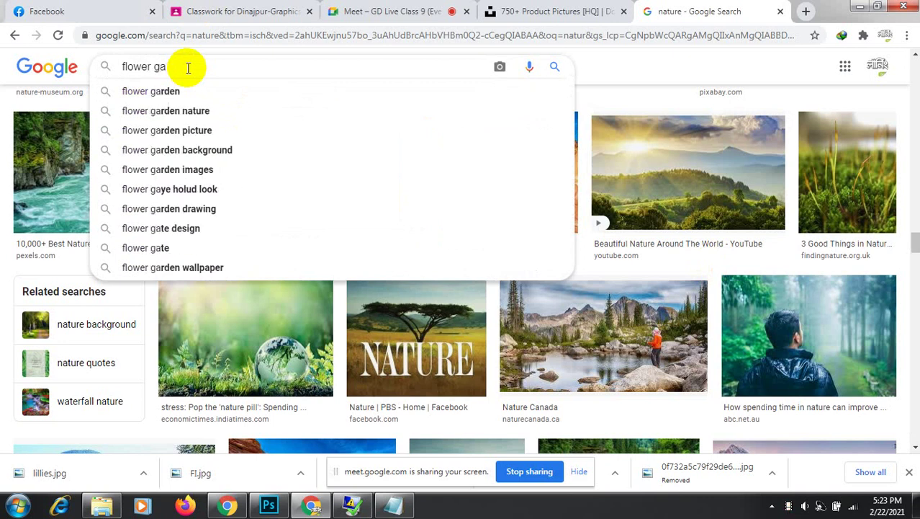
click(165, 91)
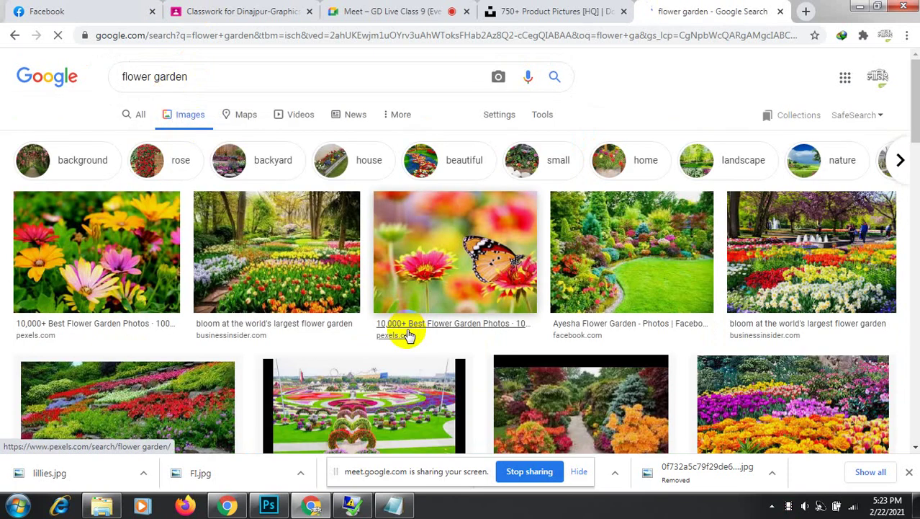
Examine the flower garden image results for photos that could serve as composition material.
click(494, 266)
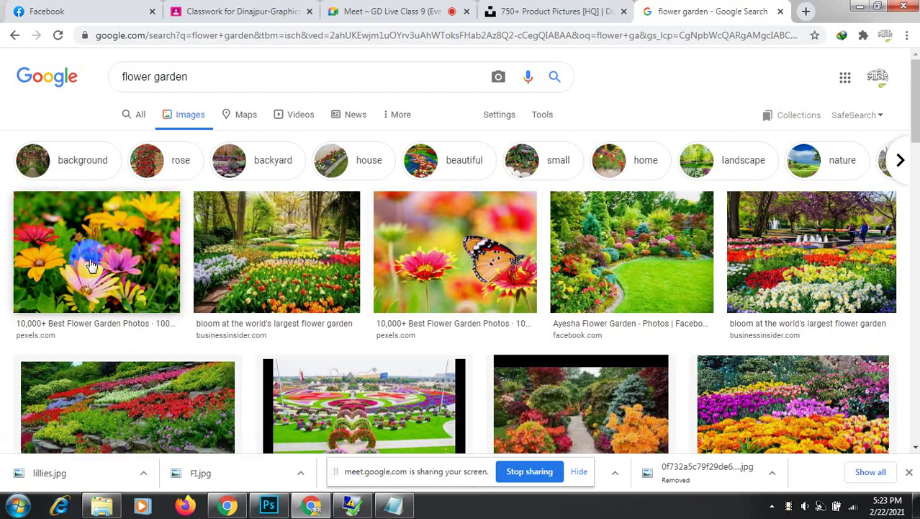
scroll(90, 264, down, 4)
scroll(92, 262, up, 3)
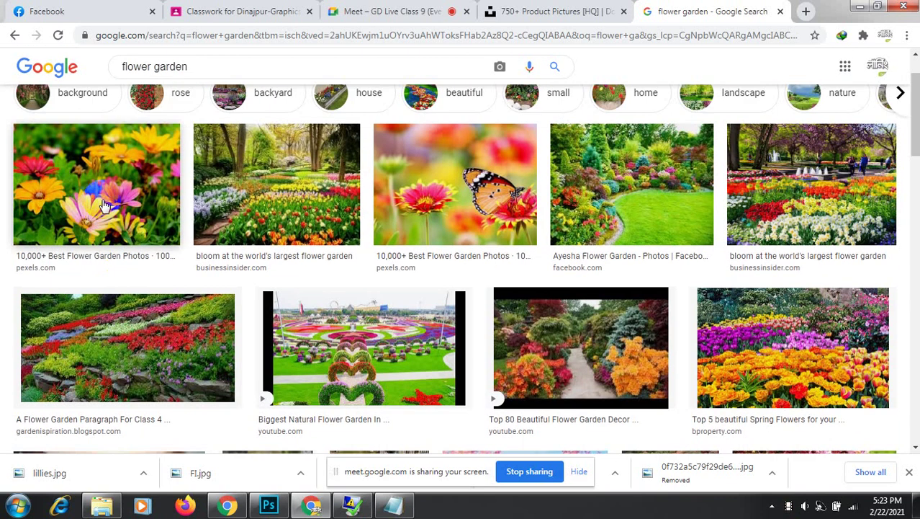
scroll(104, 206, down, 5)
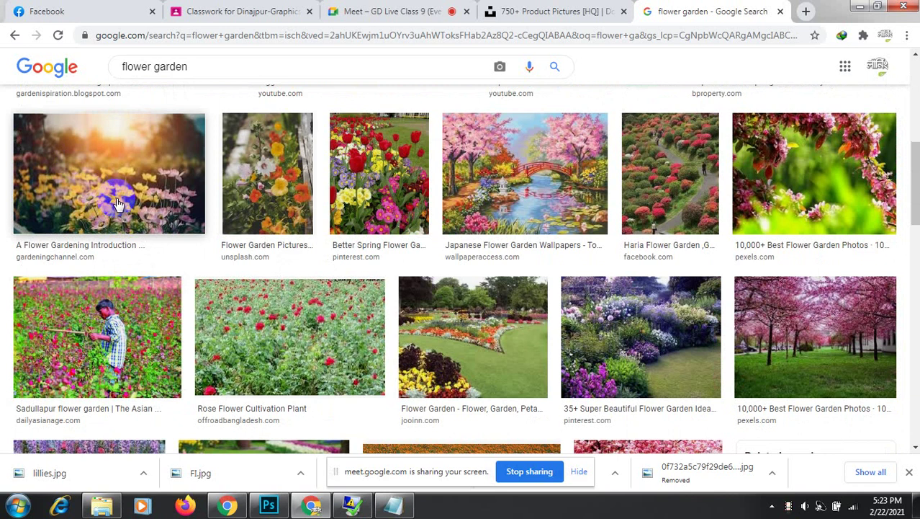
scroll(460, 187, up, 2)
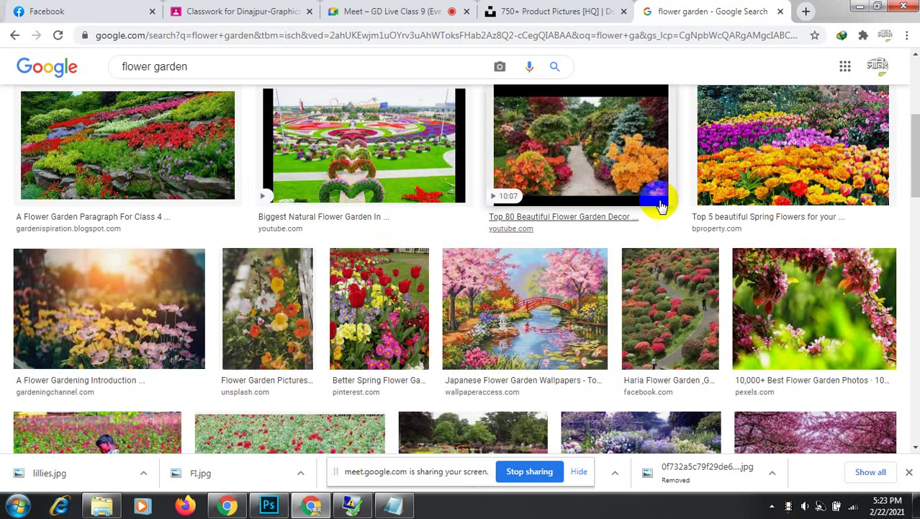
scroll(750, 421, down, 5)
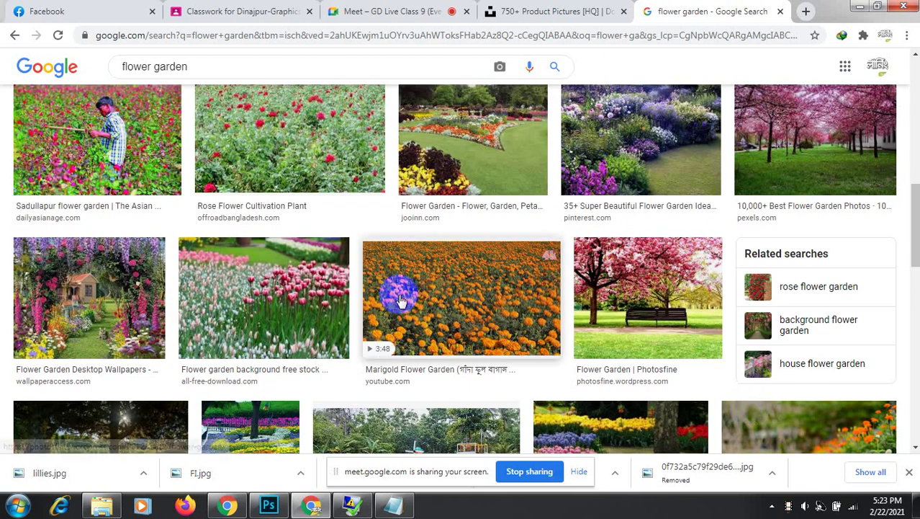
scroll(401, 301, down, 4)
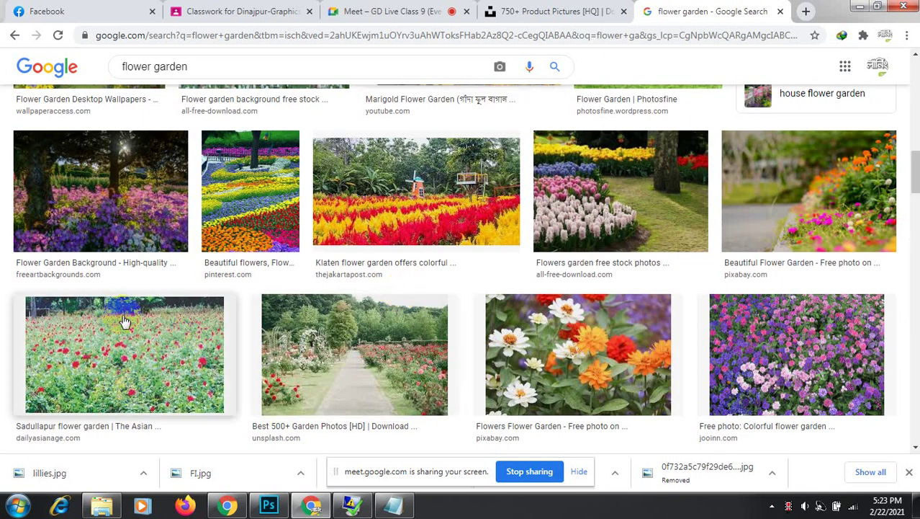
scroll(569, 218, up, 4)
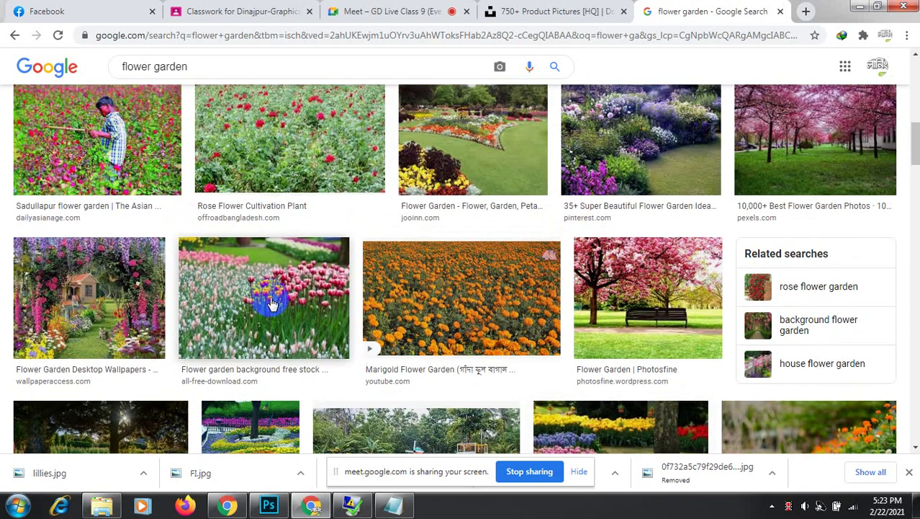
scroll(318, 158, up, 4)
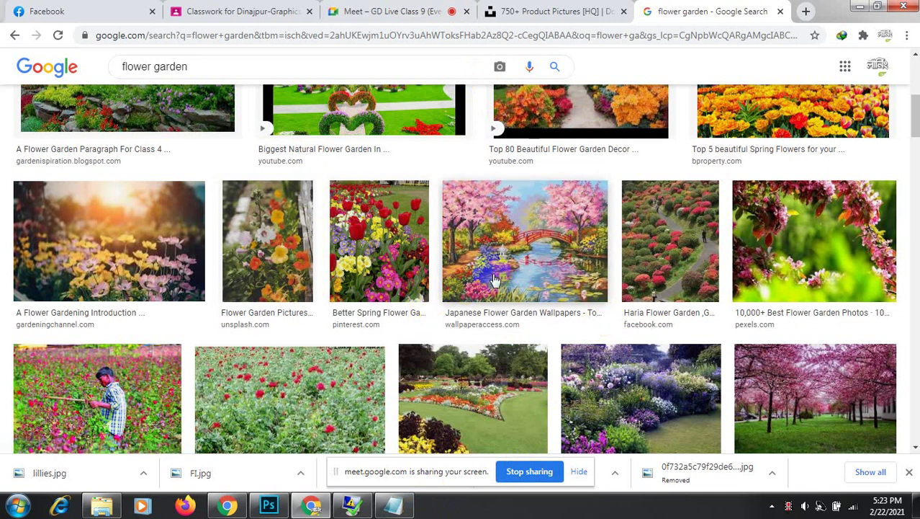
scroll(493, 277, down, 5)
scroll(496, 288, down, 2)
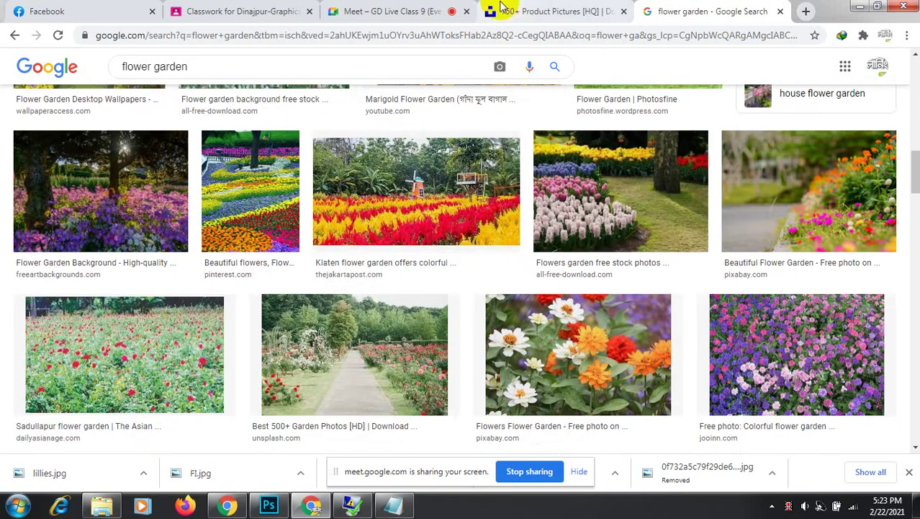
Search Google for shutterstock in a new browser tab and open the Shutterstock stock photos site.
click(805, 11)
click(722, 36)
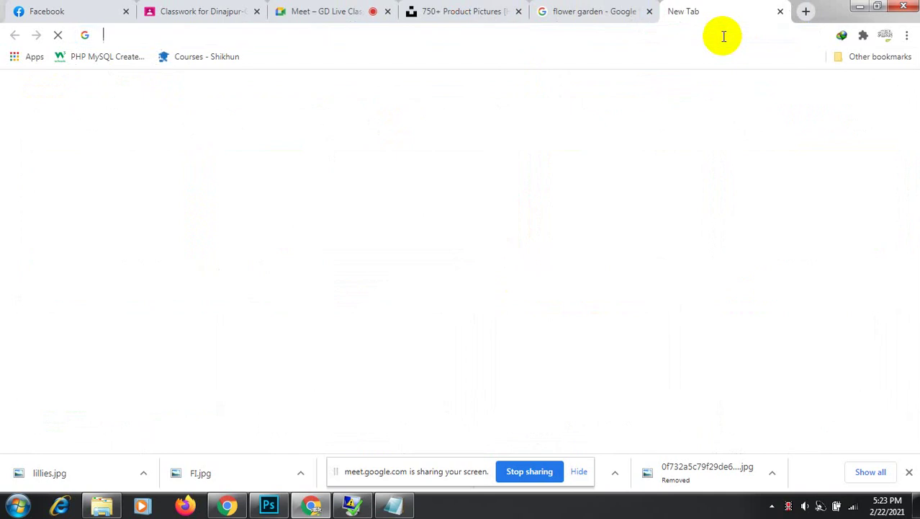
click(724, 36)
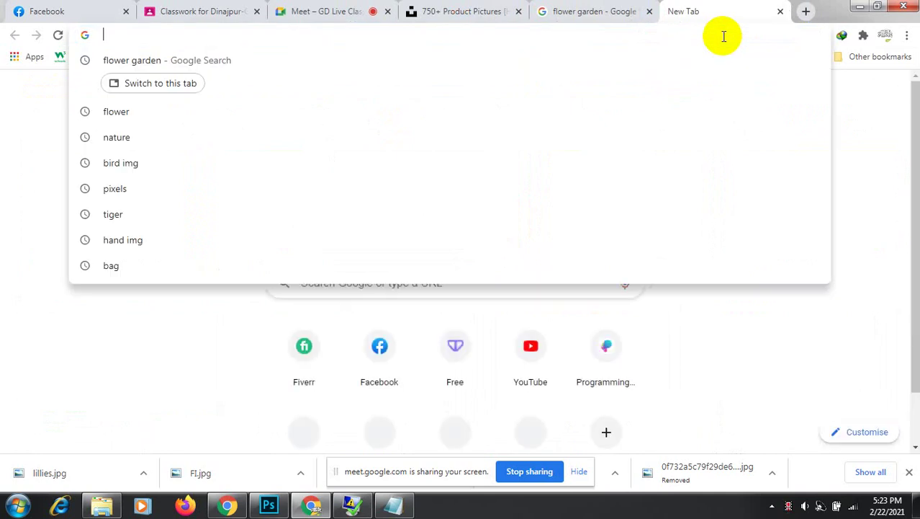
text(sutt)
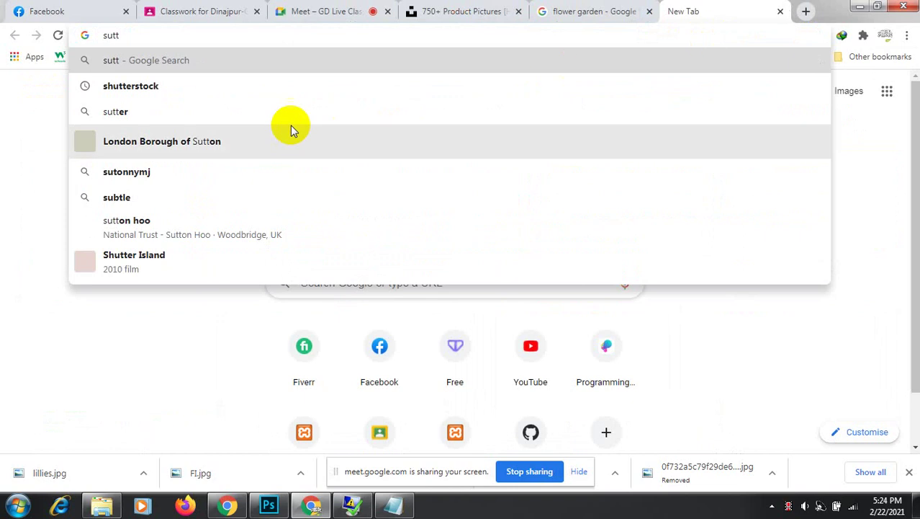
key(Down)
click(216, 86)
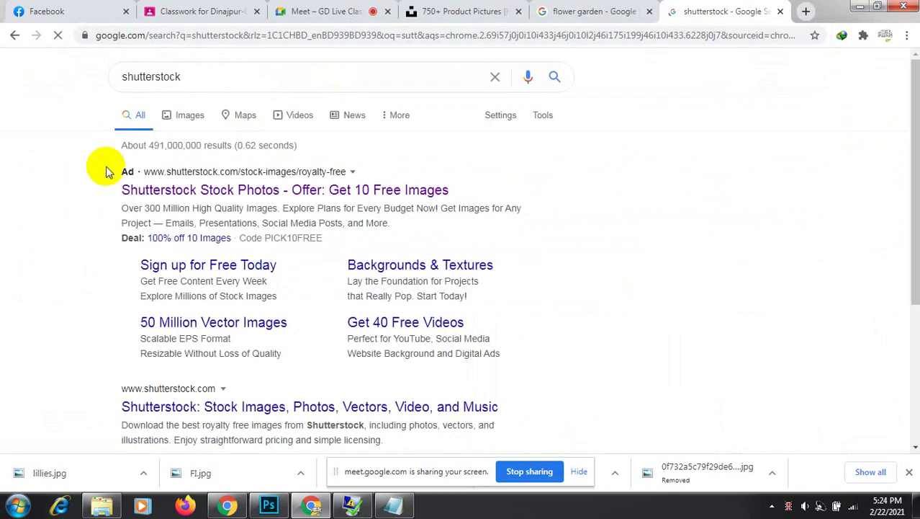
click(257, 191)
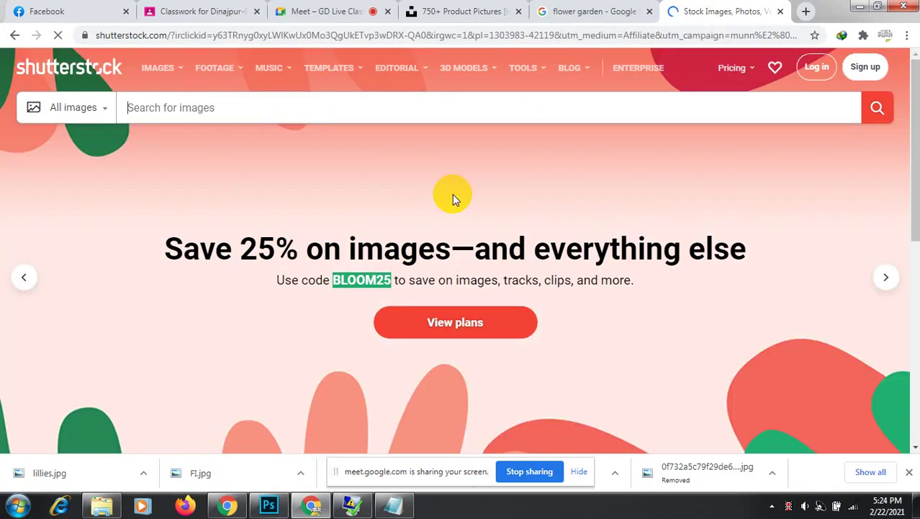
Look over the Shutterstock home page and open its Images home section.
scroll(452, 194, down, 3)
scroll(453, 194, up, 3)
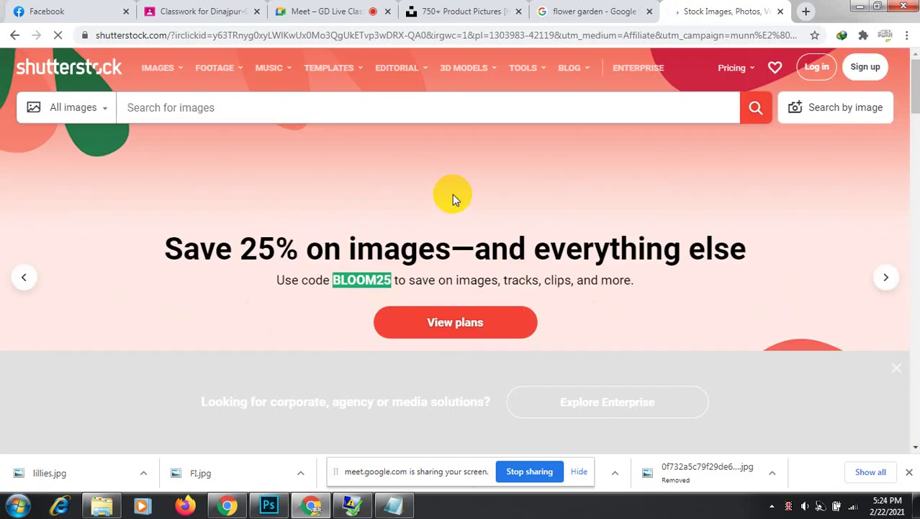
click(183, 69)
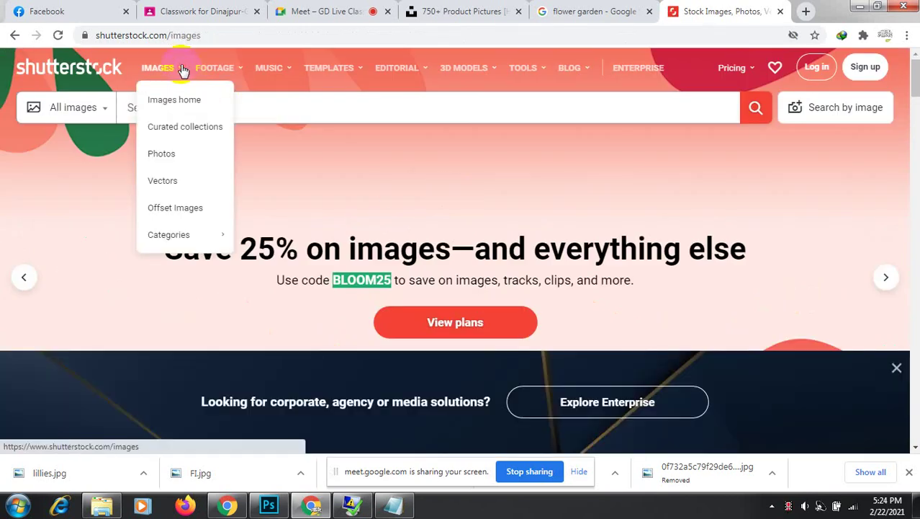
click(182, 68)
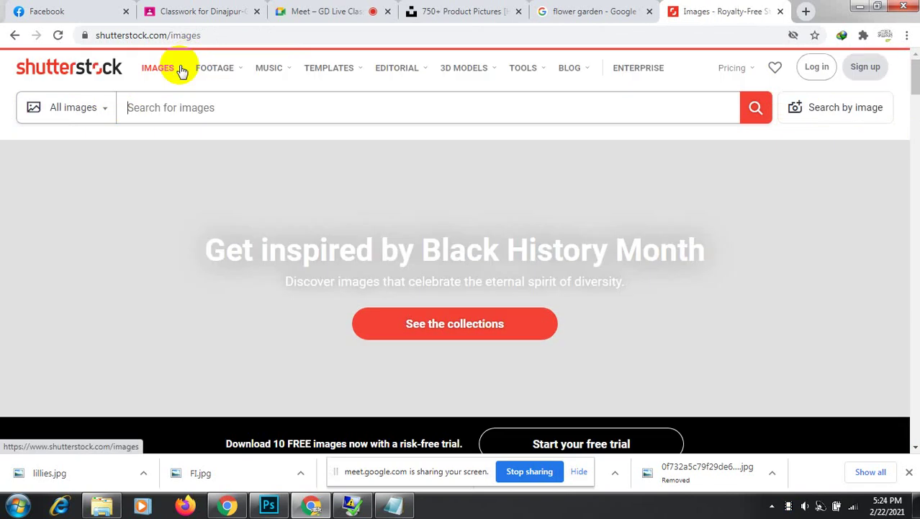
mouse_move(181, 70)
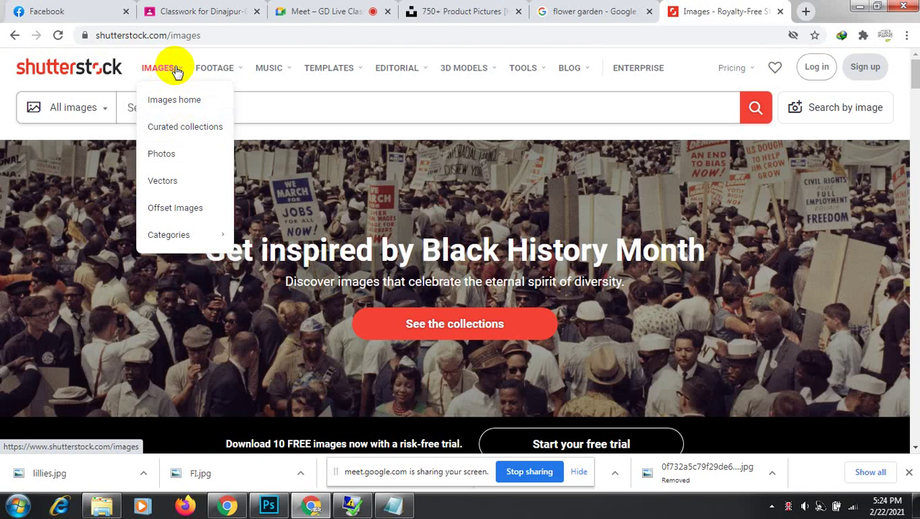
click(175, 101)
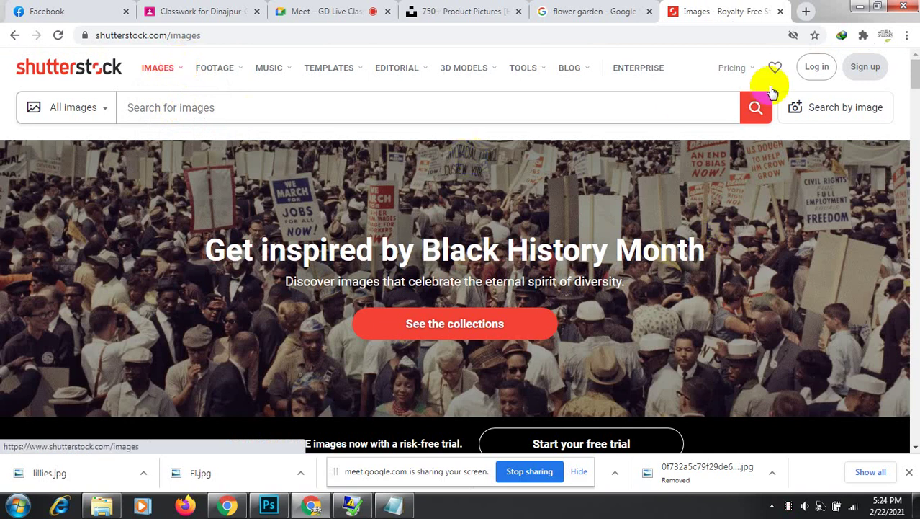
Search Shutterstock's images for "menupulation".
click(267, 111)
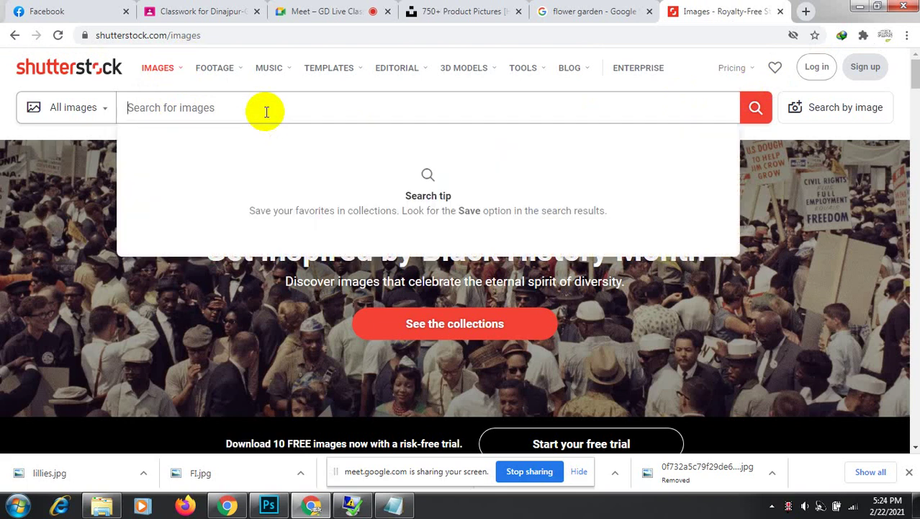
text(me)
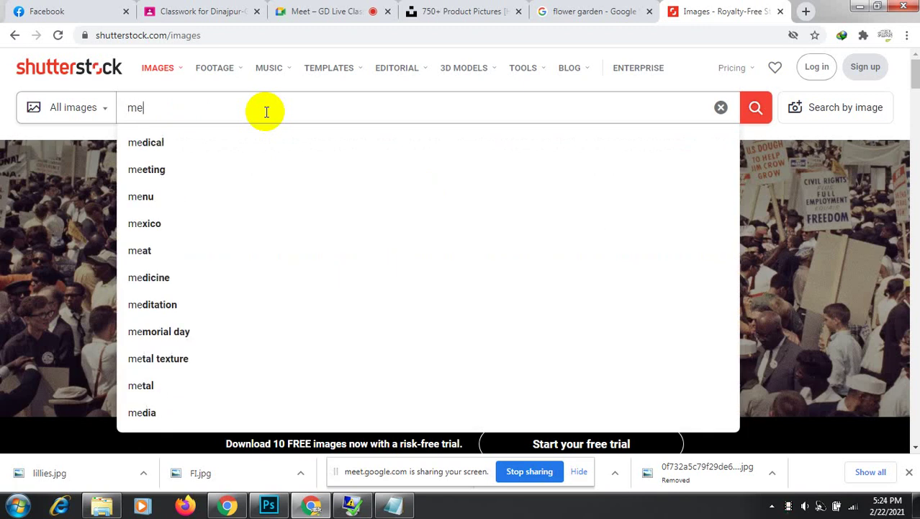
key(BackSpace)
text(enupu)
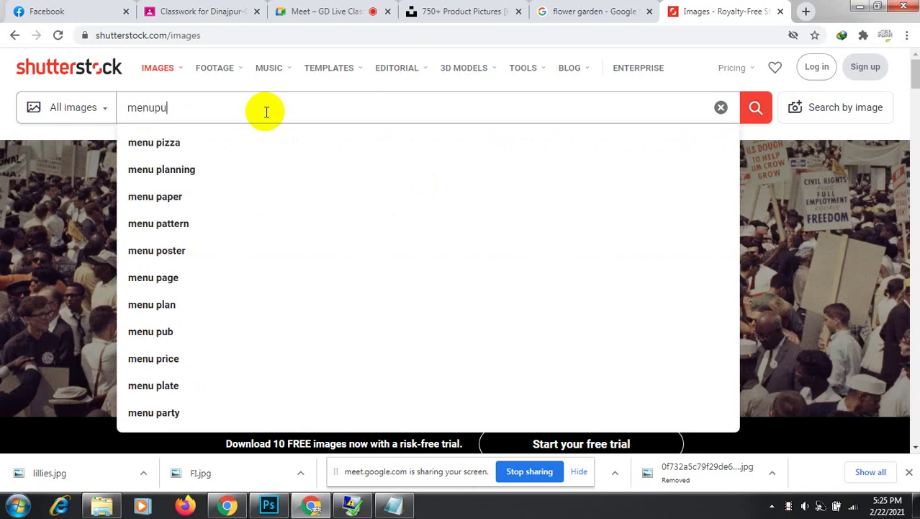
text(lation)
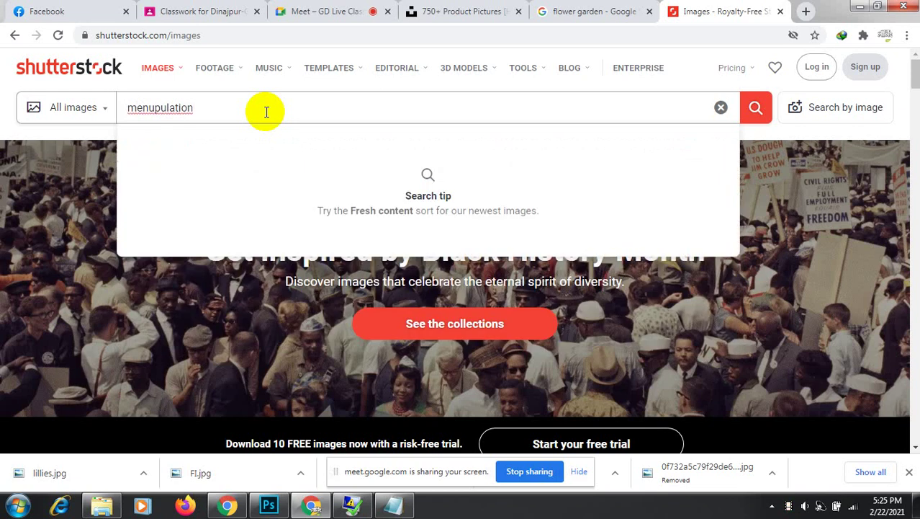
key(Return)
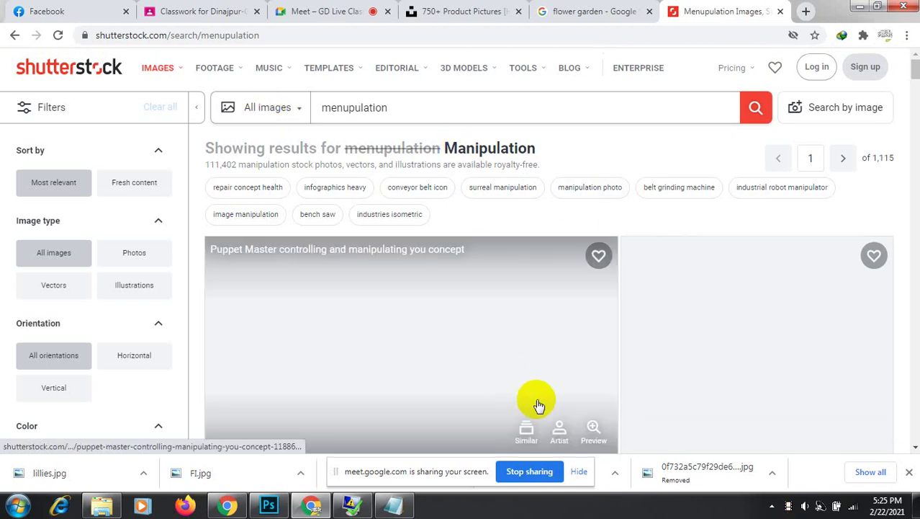
Look through the first manipulation search results for examples of composited photos, down to the double-exposure rhino.
scroll(538, 406, down, 3)
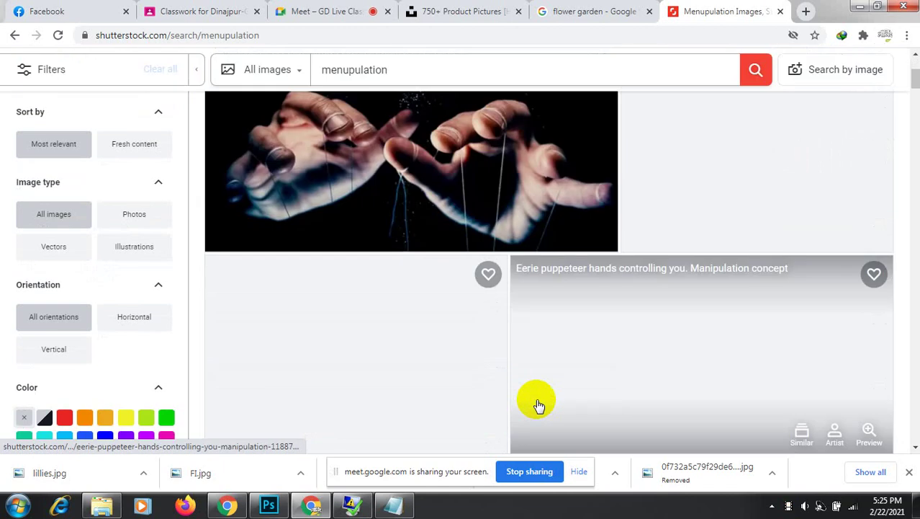
scroll(539, 405, up, 3)
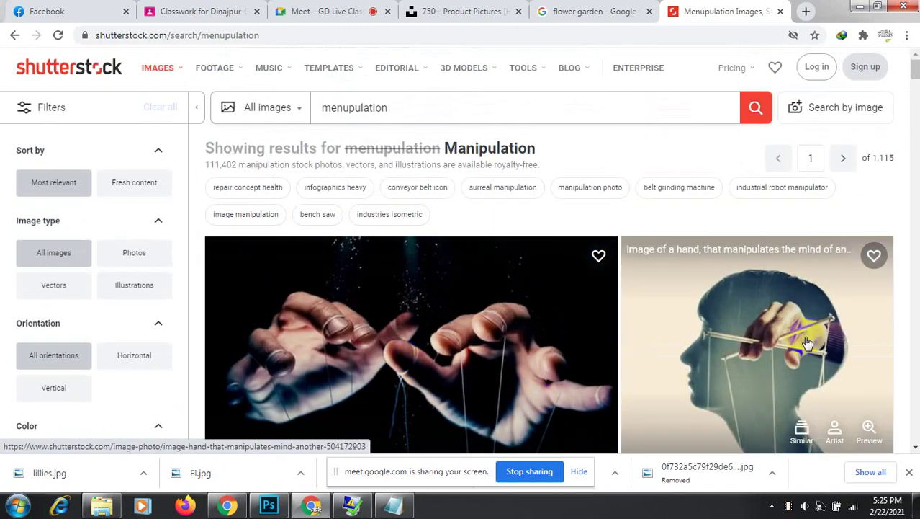
scroll(808, 343, down, 5)
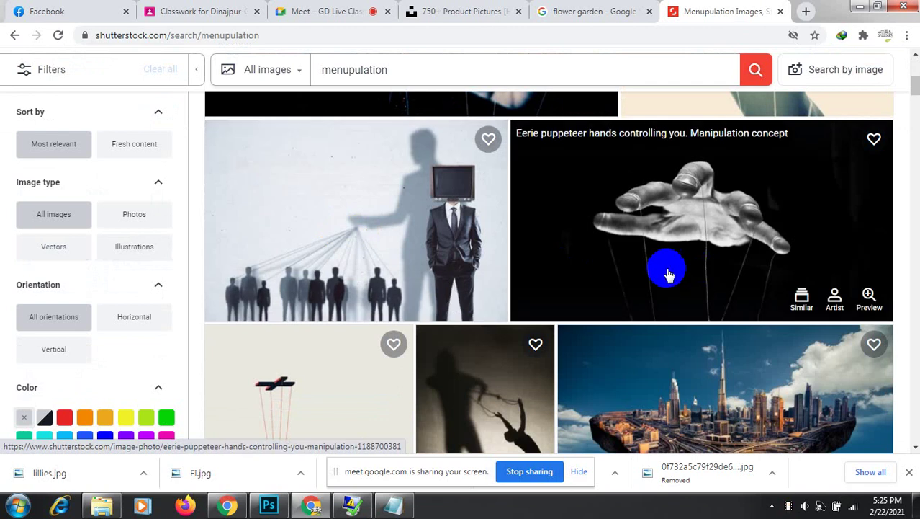
scroll(366, 230, down, 3)
scroll(366, 230, up, 3)
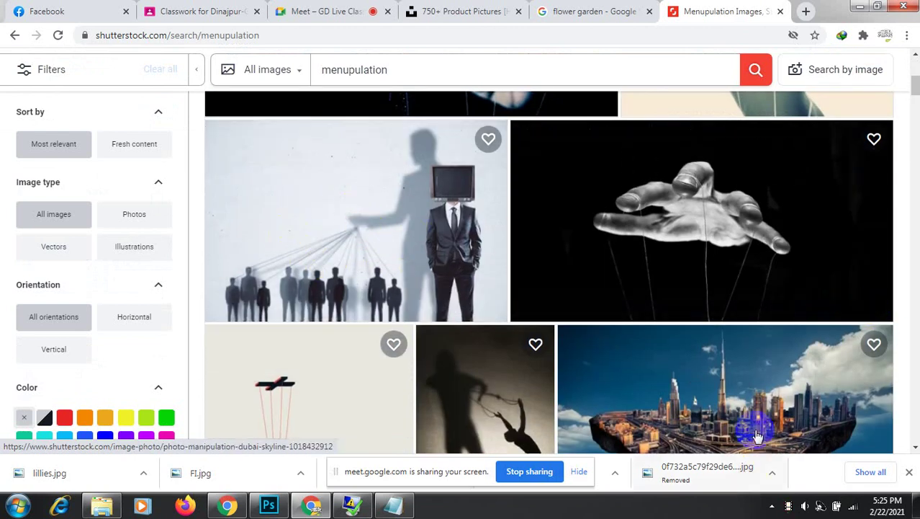
scroll(757, 435, down, 3)
scroll(492, 252, down, 3)
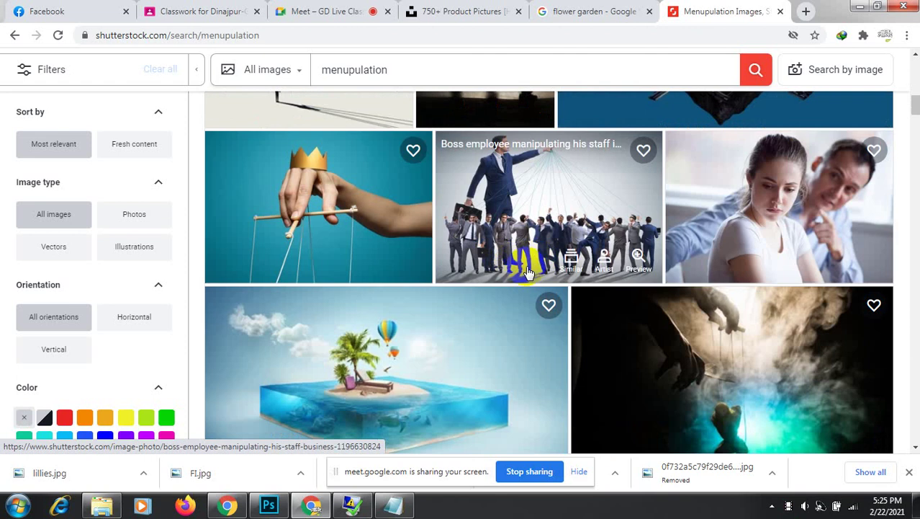
scroll(366, 329, down, 2)
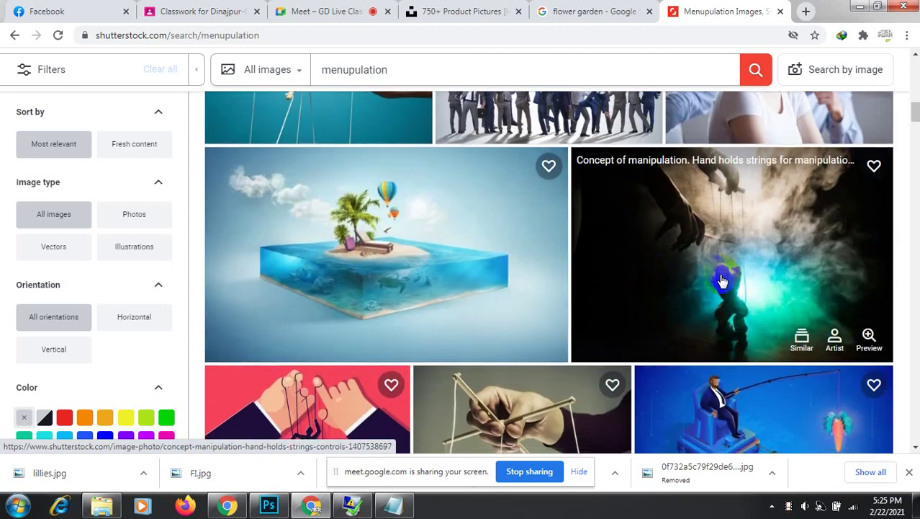
scroll(742, 310, down, 3)
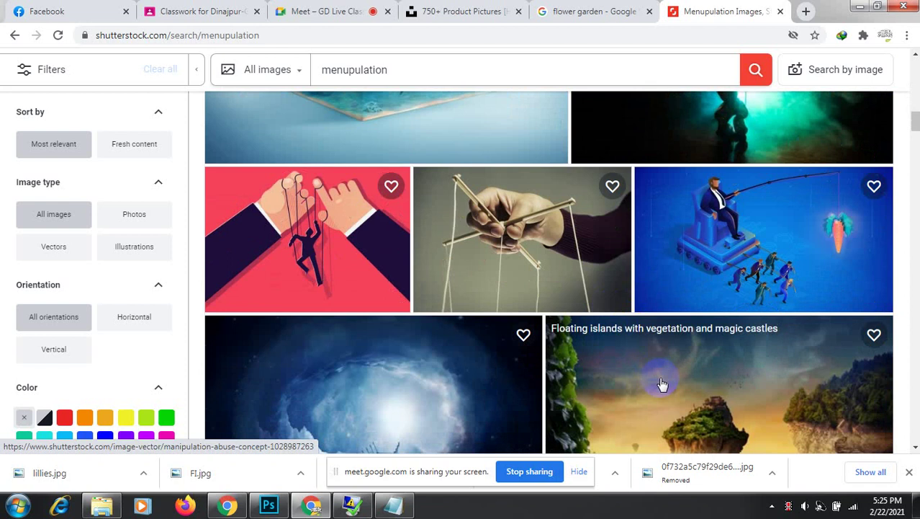
scroll(662, 385, down, 3)
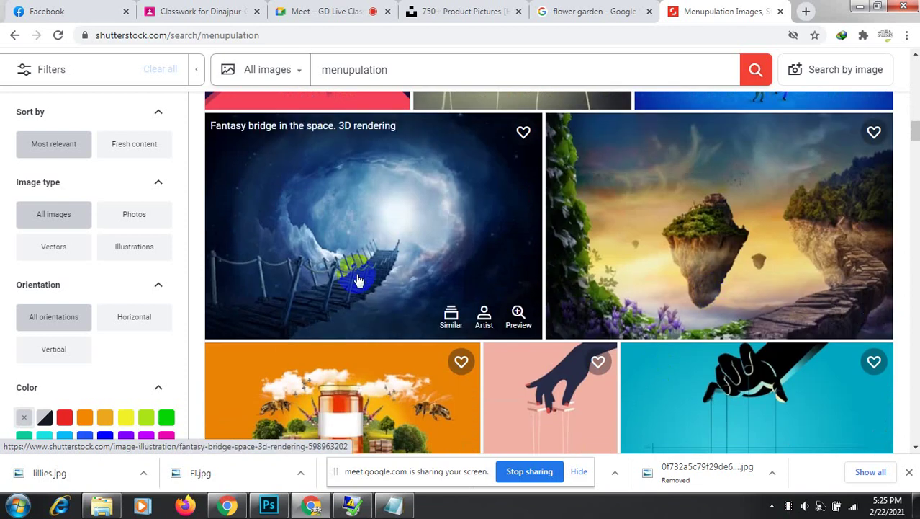
scroll(374, 268, down, 3)
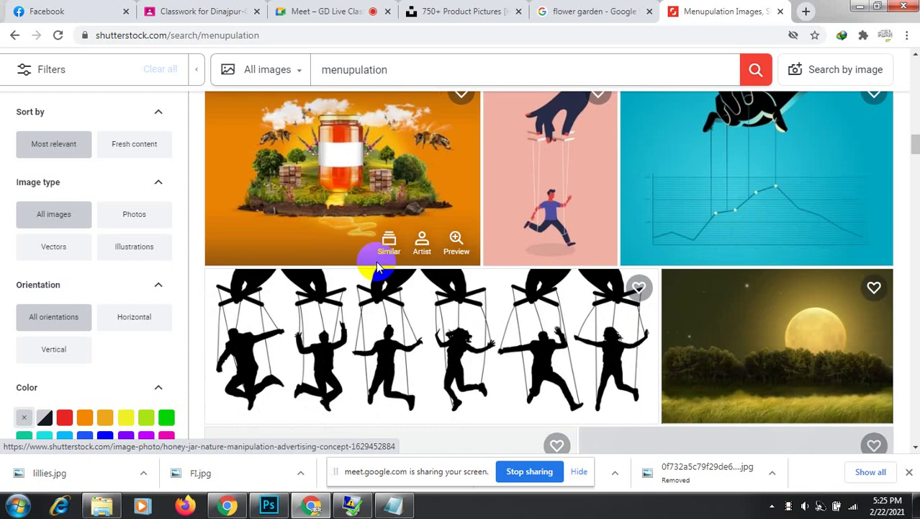
scroll(401, 293, down, 7)
scroll(402, 298, up, 4)
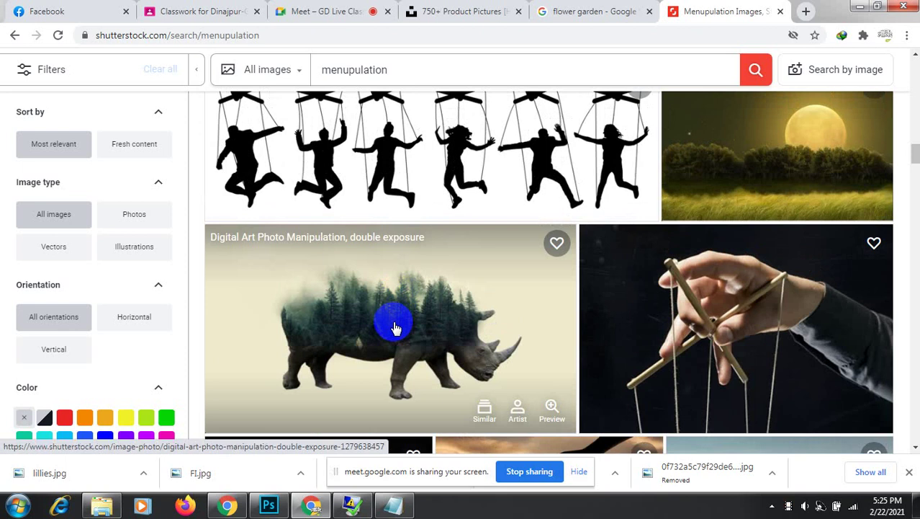
Compare the double-exposure rhino, burning motorcycle, floating islands and cut-out sea images among the manipulation results.
scroll(396, 328, down, 7)
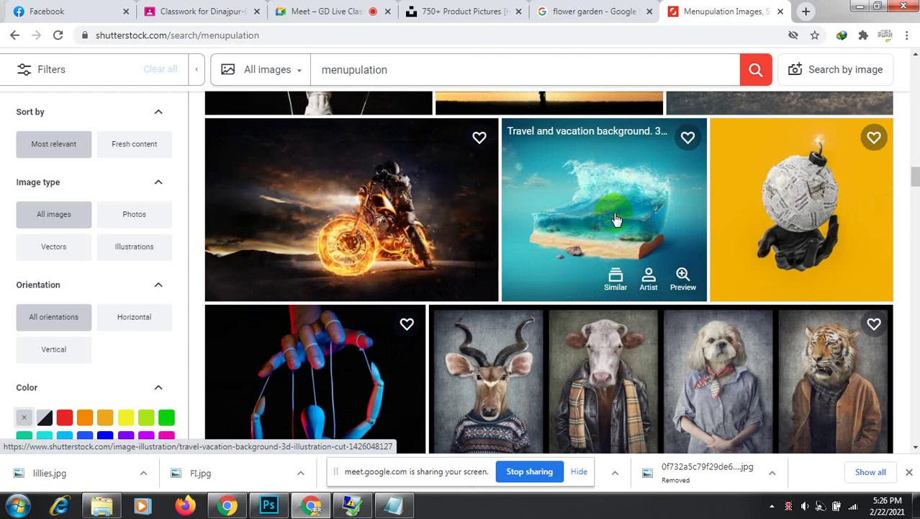
scroll(362, 237, up, 6)
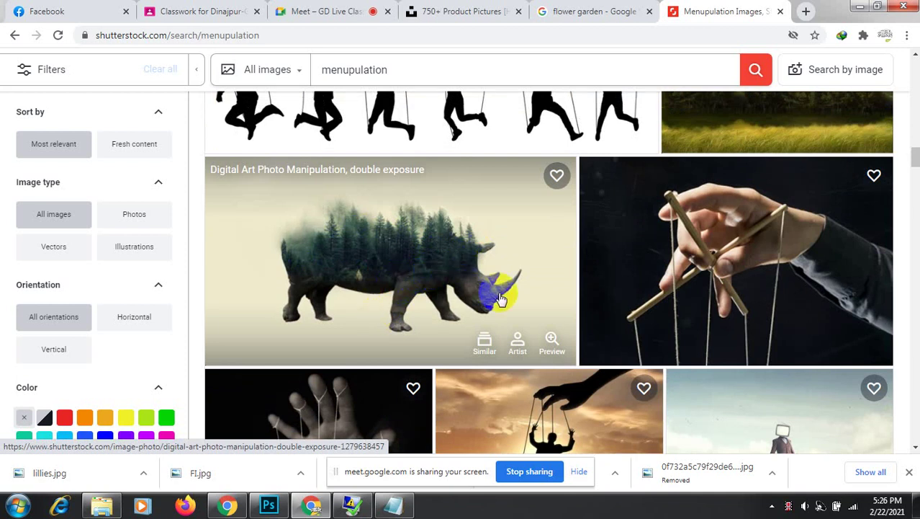
scroll(500, 294, up, 2)
scroll(499, 300, down, 2)
scroll(428, 279, down, 4)
scroll(634, 261, down, 2)
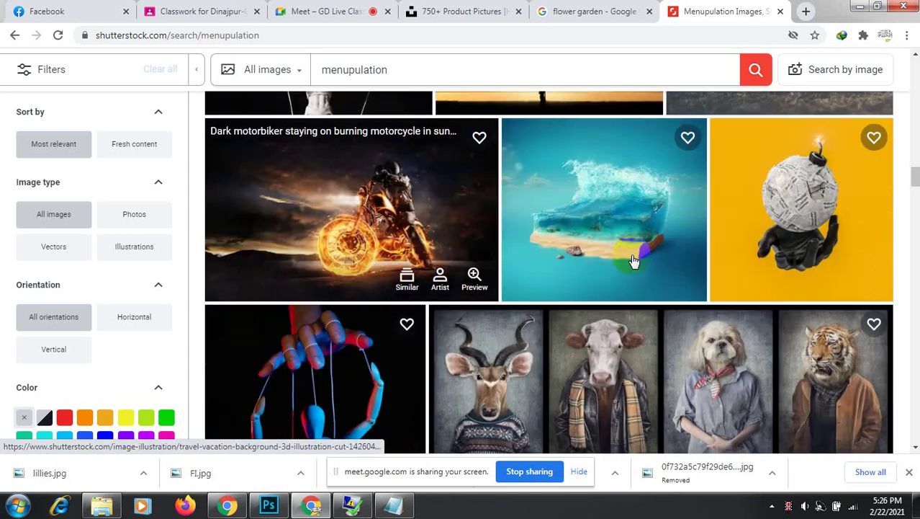
scroll(634, 261, up, 6)
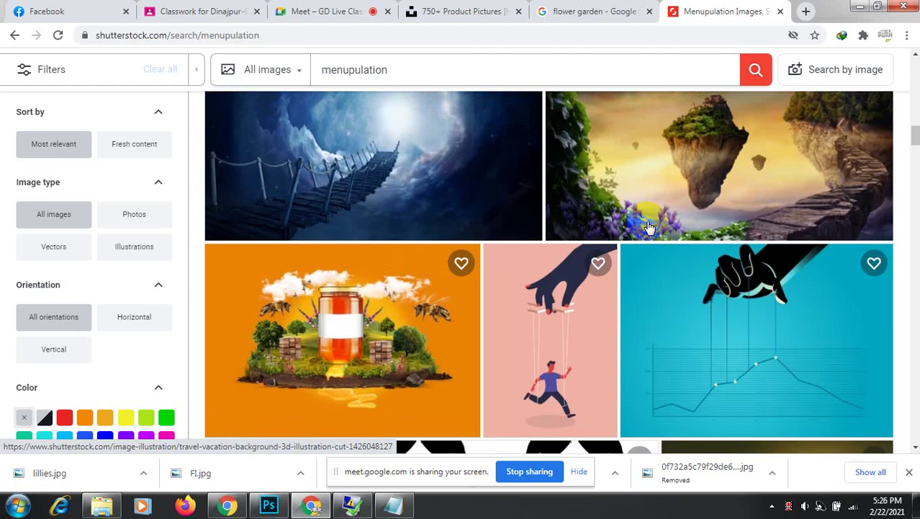
scroll(649, 228, up, 7)
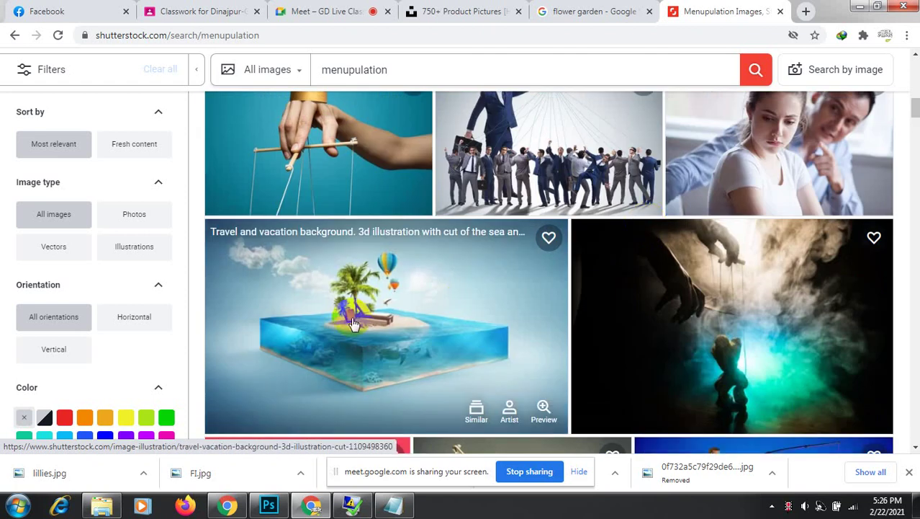
scroll(360, 325, down, 12)
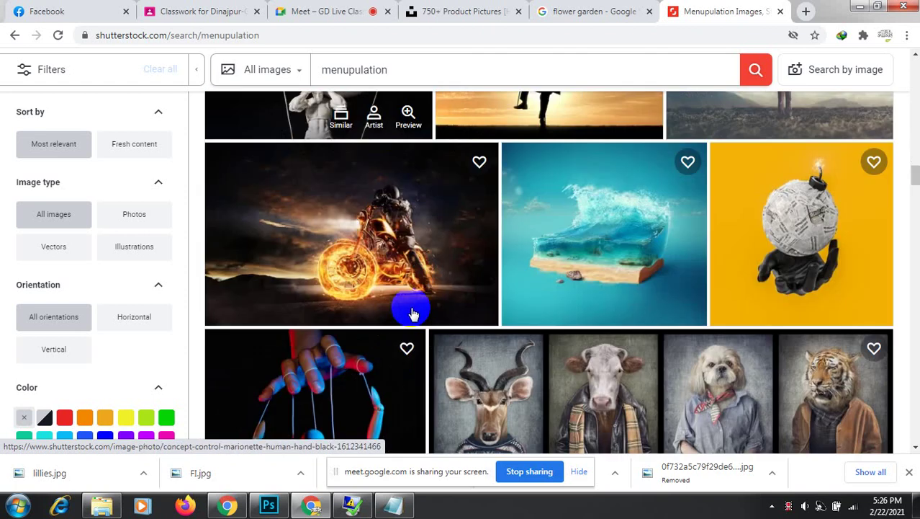
Open the creative orange fruit slice aquarium photo from the results and look over its image and details.
scroll(413, 313, down, 2)
scroll(504, 314, down, 4)
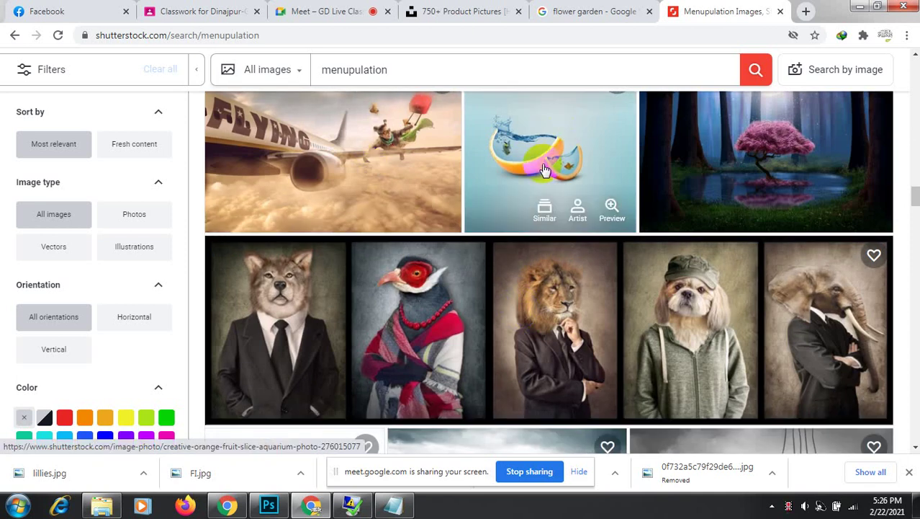
click(543, 170)
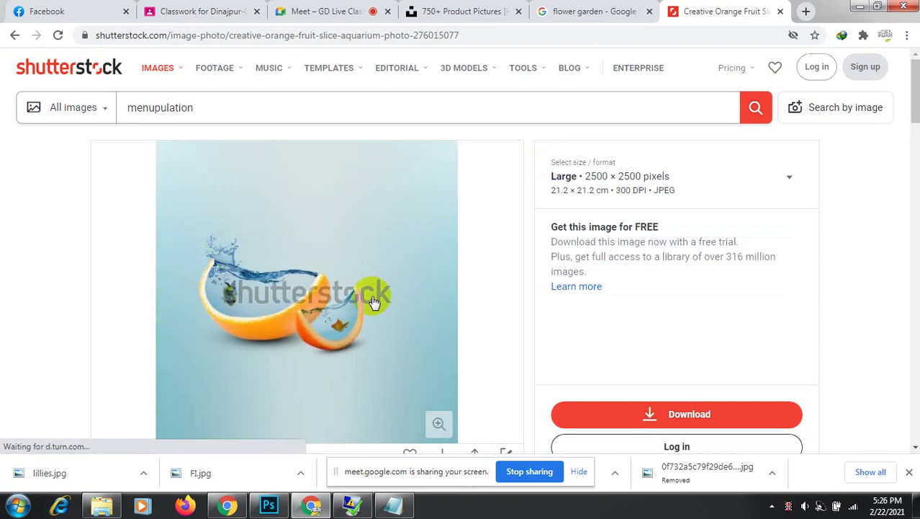
scroll(680, 308, down, 3)
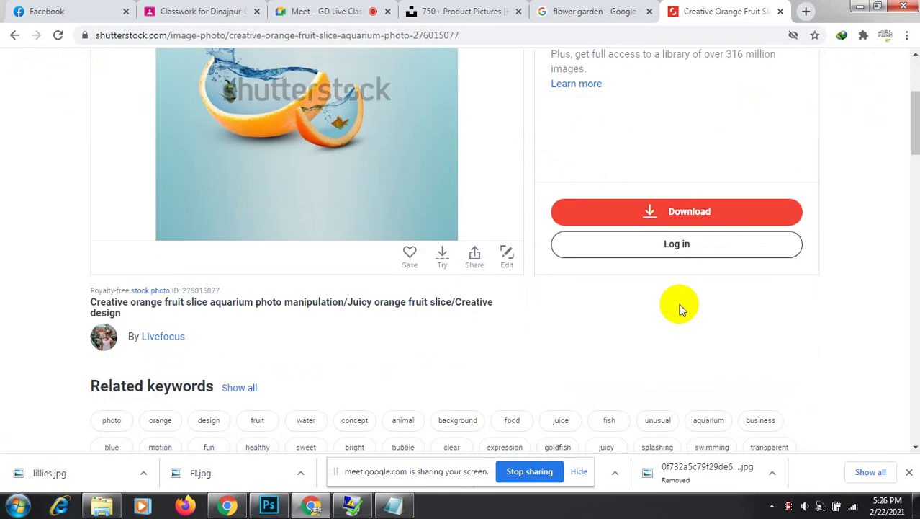
scroll(681, 309, up, 3)
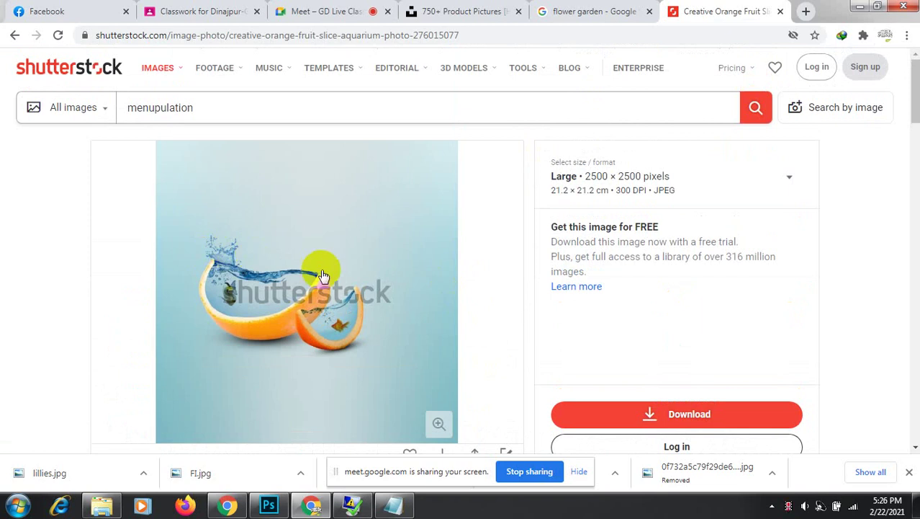
scroll(366, 379, down, 3)
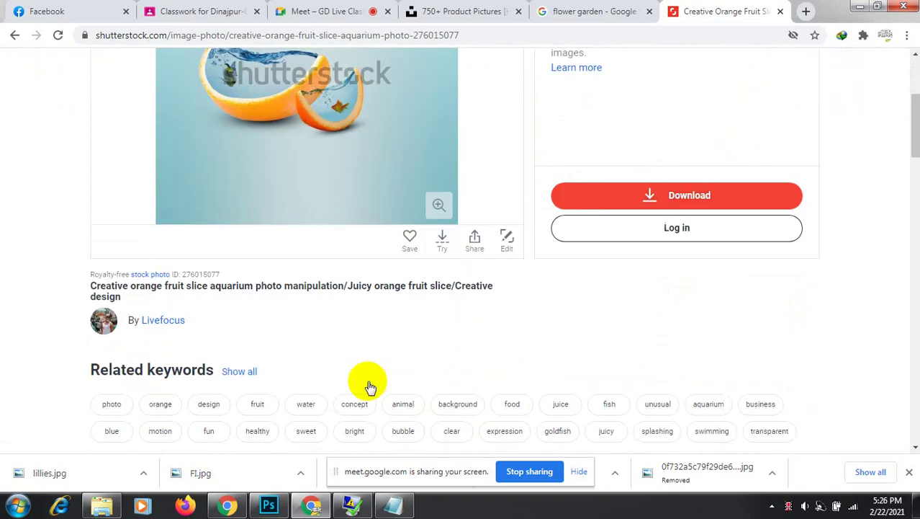
Examine the similar images, the artist's other works and the similar video clips on the orange slice photo's page.
scroll(368, 386, down, 8)
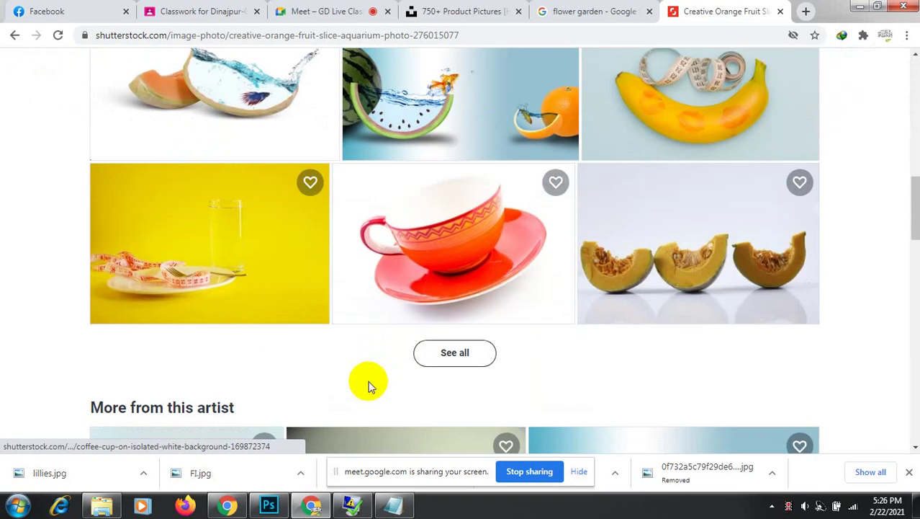
scroll(485, 320, up, 2)
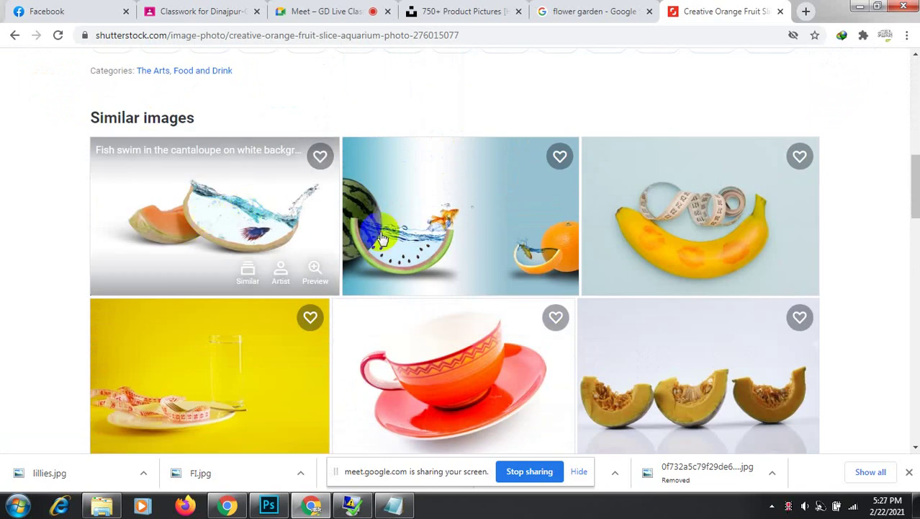
scroll(720, 245, up, 1)
scroll(691, 314, down, 3)
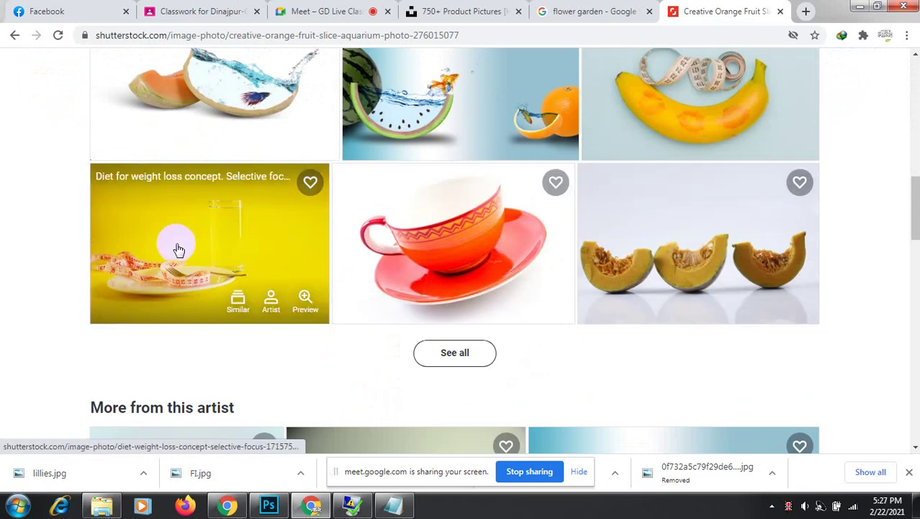
scroll(179, 249, down, 5)
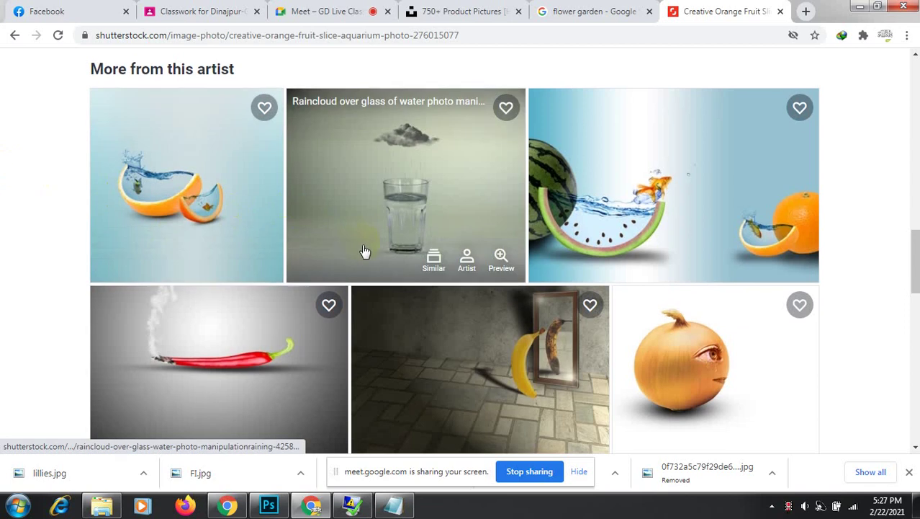
scroll(366, 251, down, 2)
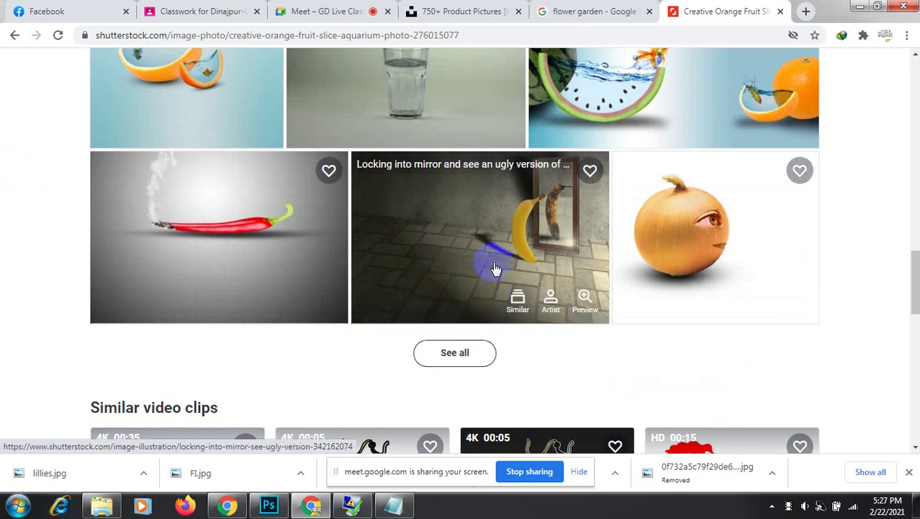
scroll(495, 269, down, 4)
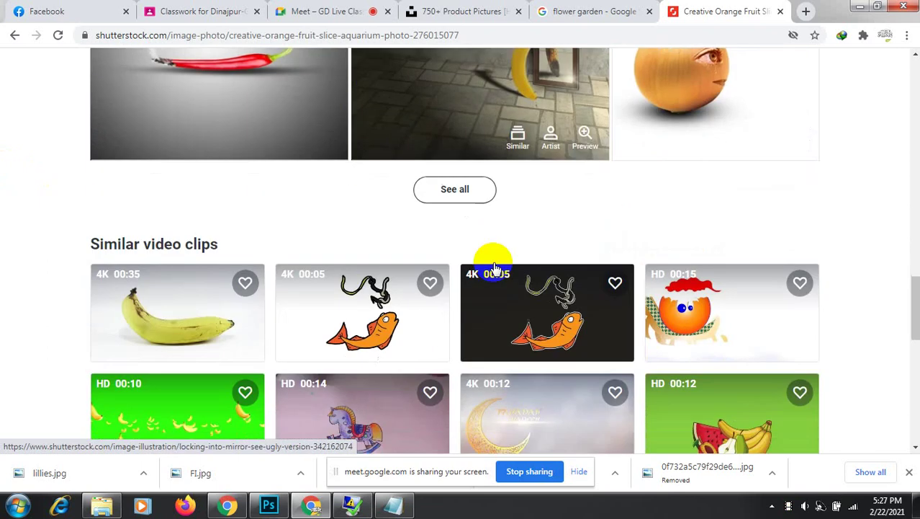
Review the artist's other manipulations, such as the raincloud over a glass and the banana mirror, alongside the similar images.
scroll(493, 267, up, 1)
scroll(493, 267, up, 4)
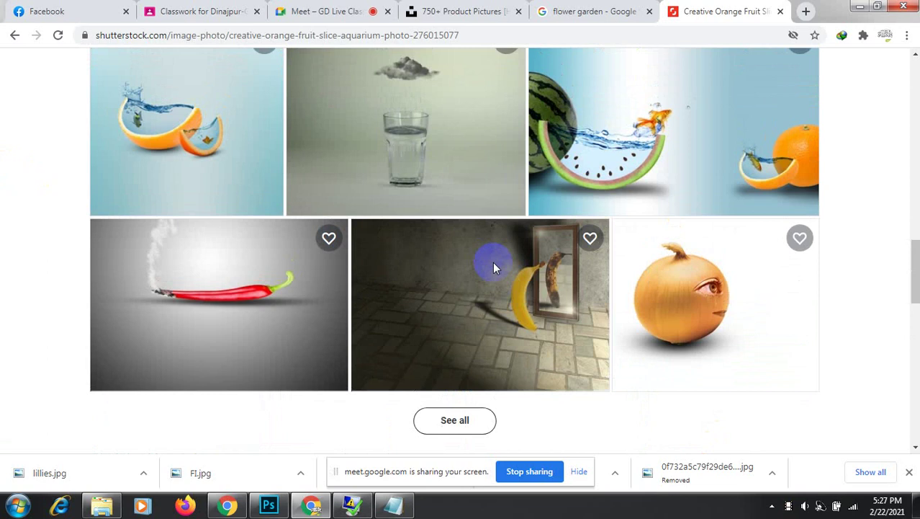
scroll(493, 267, up, 4)
scroll(493, 267, up, 2)
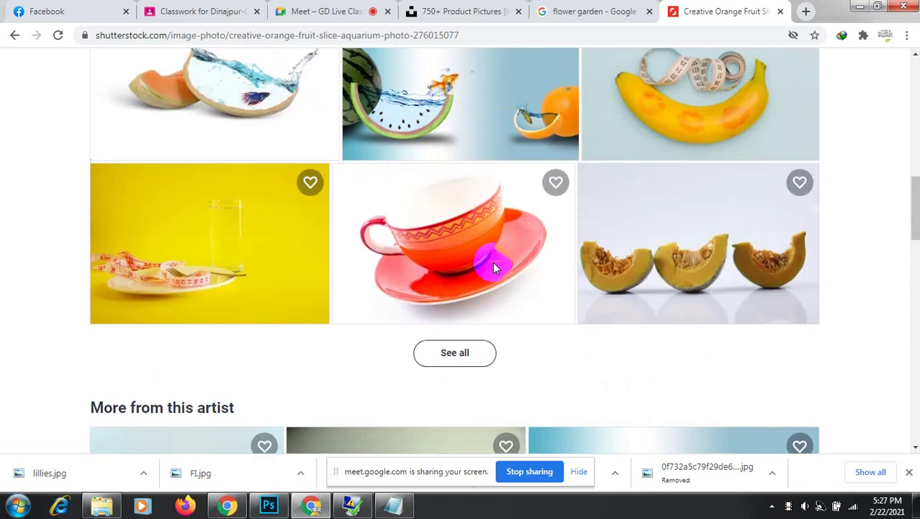
scroll(489, 263, down, 3)
scroll(493, 267, up, 1)
scroll(495, 269, down, 4)
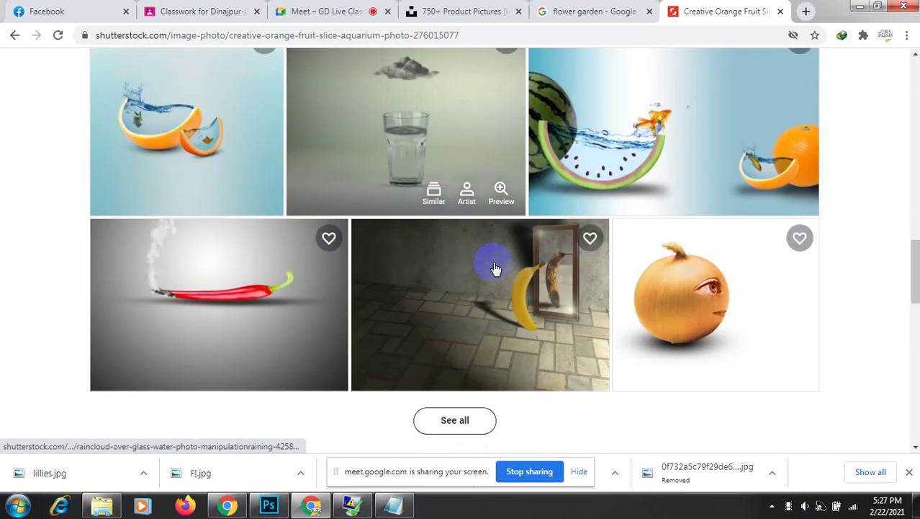
scroll(378, 113, up, 1)
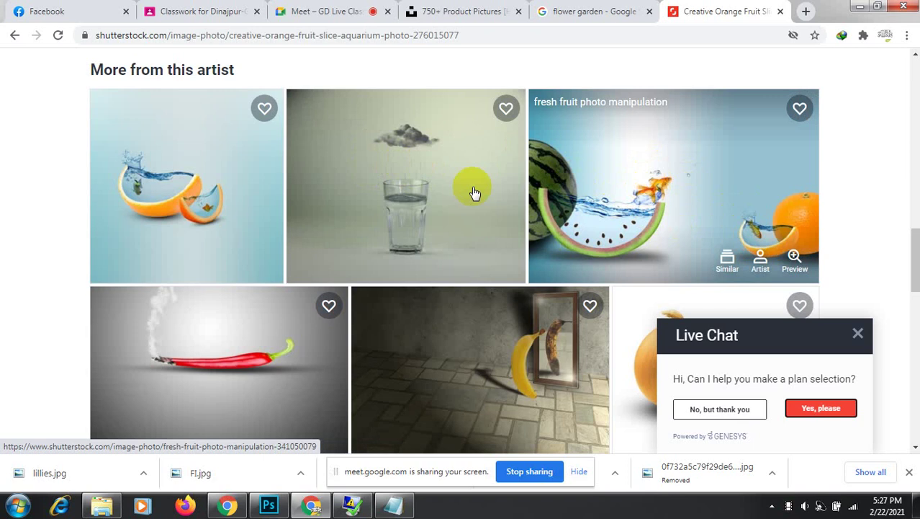
scroll(487, 232, down, 6)
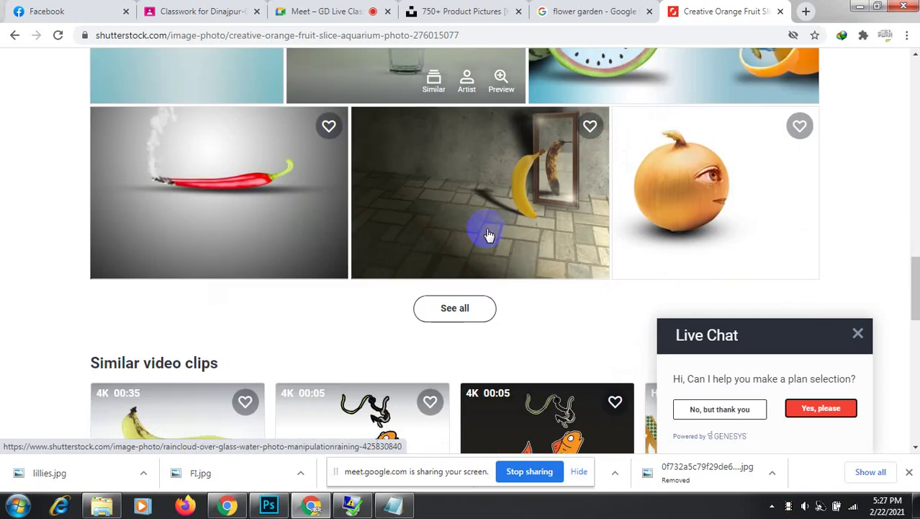
scroll(487, 232, up, 6)
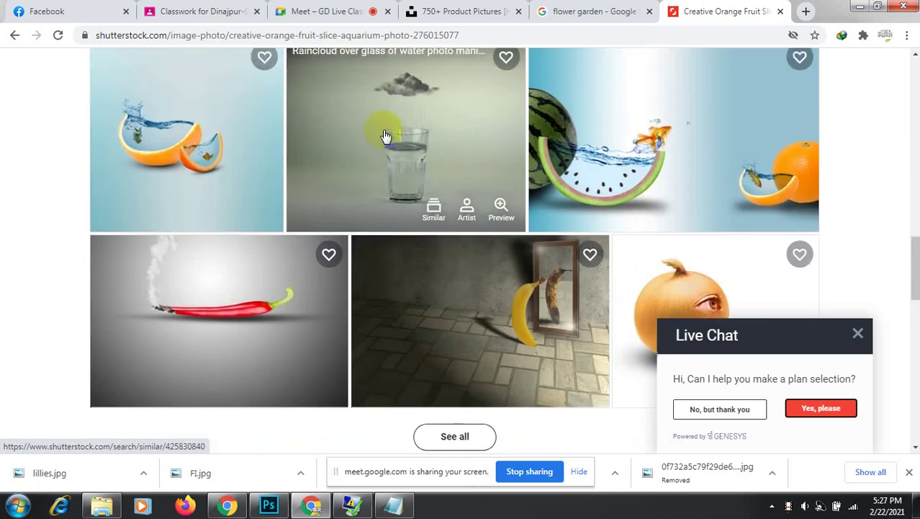
scroll(410, 201, up, 1)
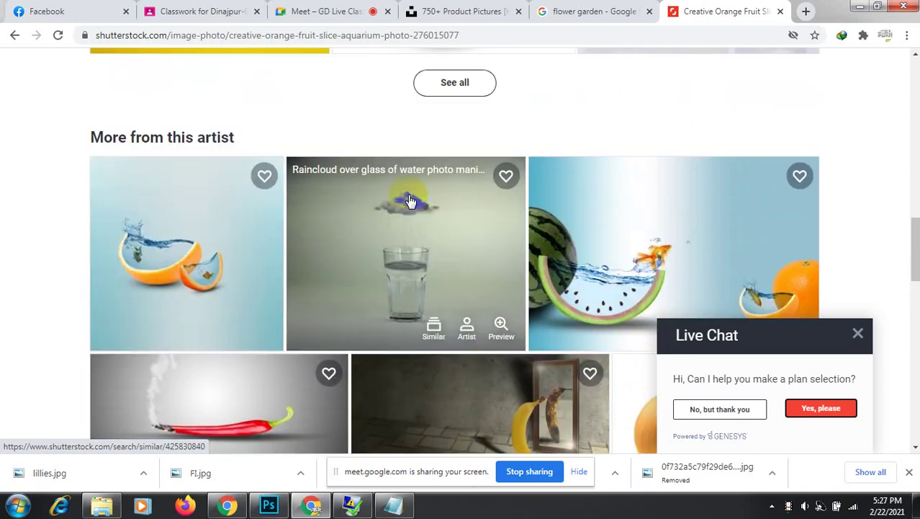
scroll(402, 254, up, 10)
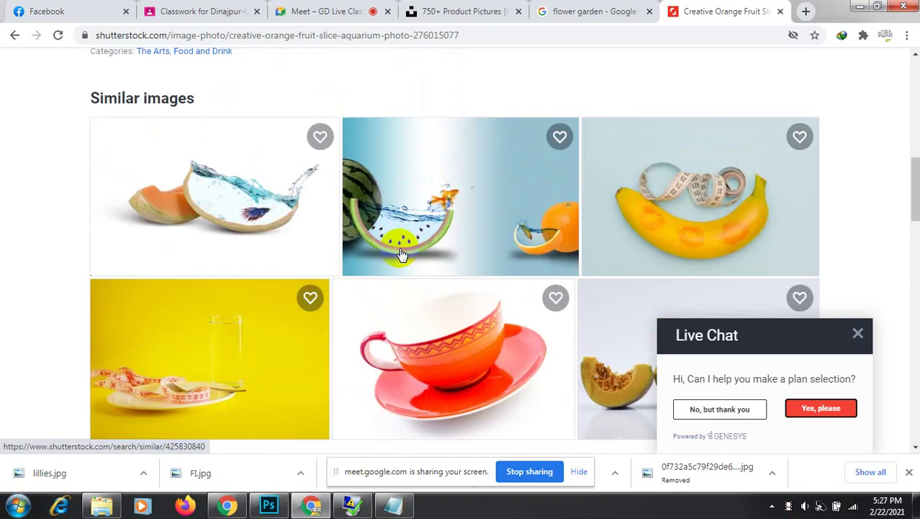
Return to the main orange slice aquarium image and dismiss the live chat offer to view it unobstructed.
scroll(402, 254, up, 3)
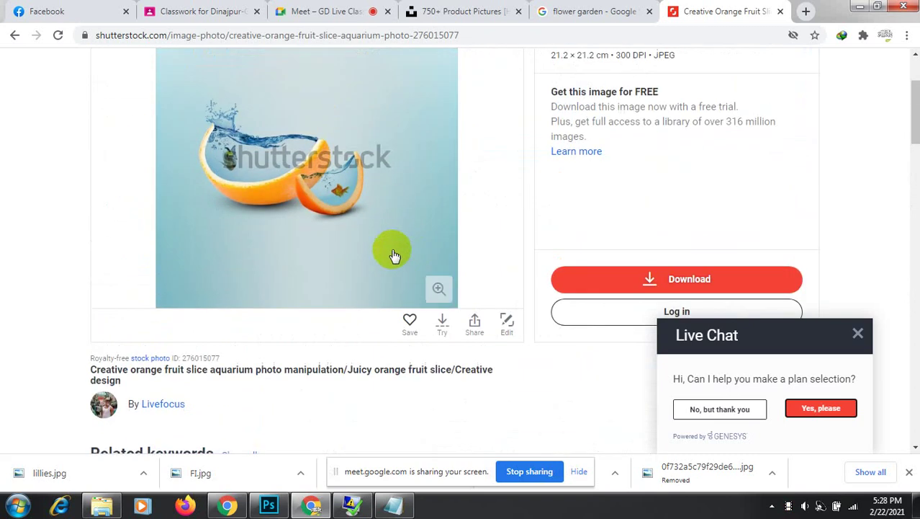
scroll(348, 165, up, 2)
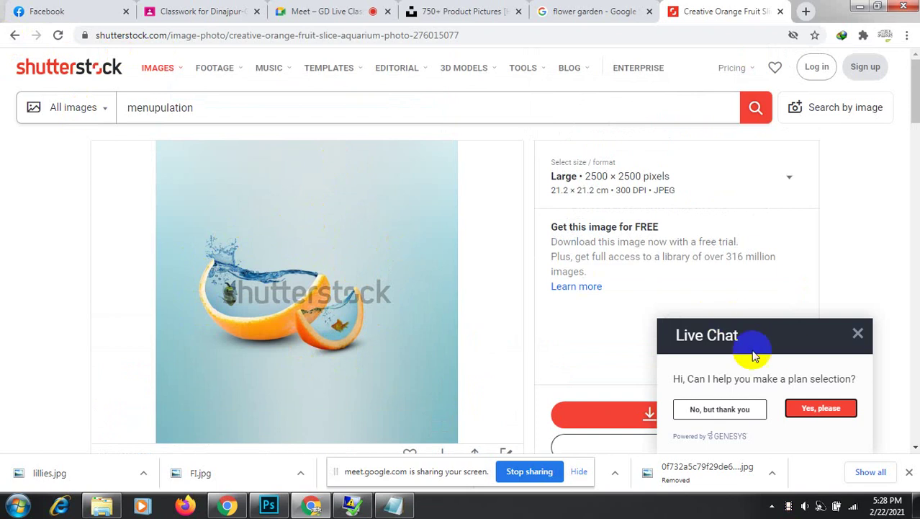
click(859, 335)
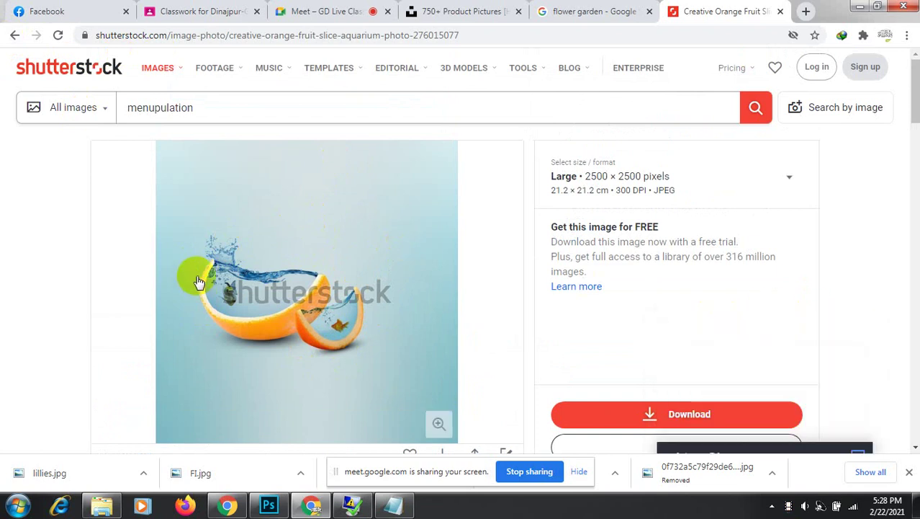
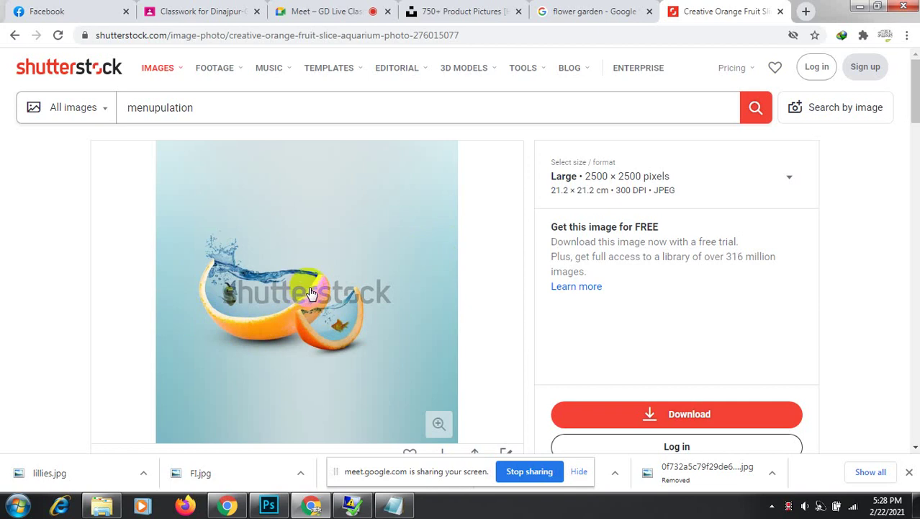
Go back to the manipulation results and open the photo of the pink tree and pond in the forest at night.
click(15, 36)
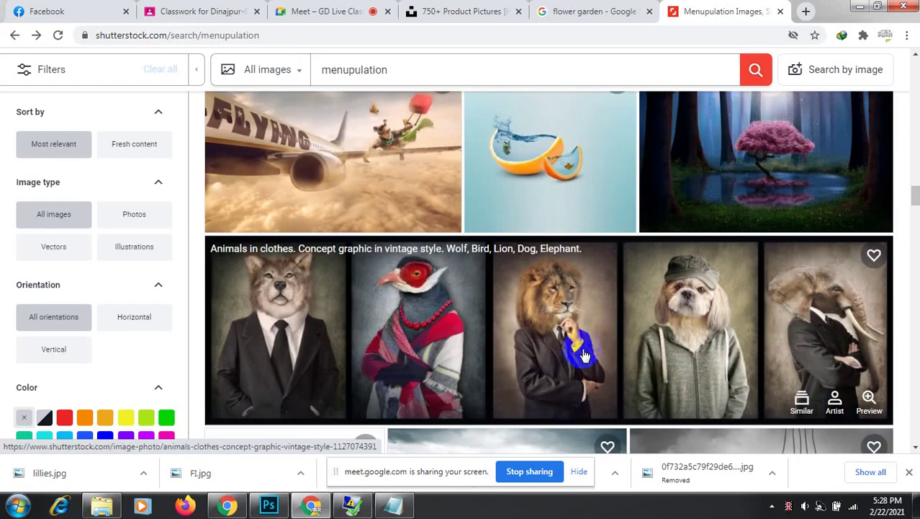
scroll(582, 353, down, 4)
scroll(587, 353, up, 4)
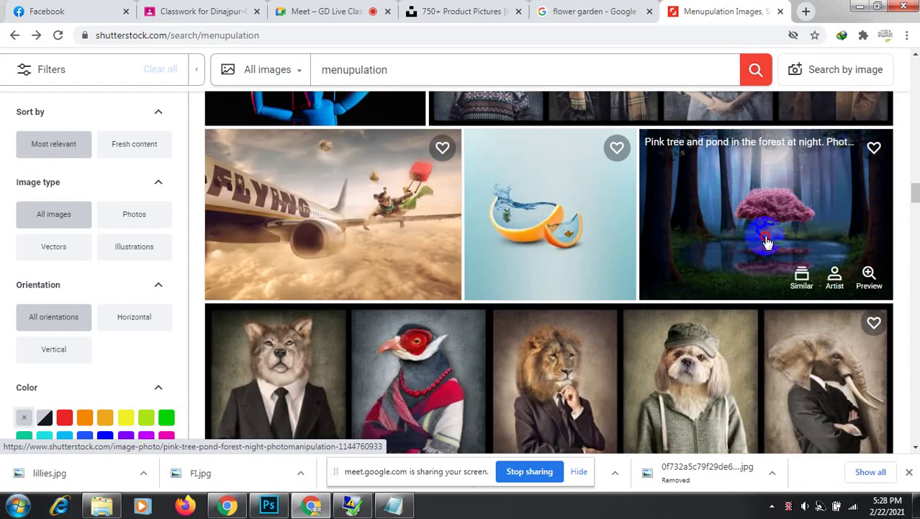
click(766, 242)
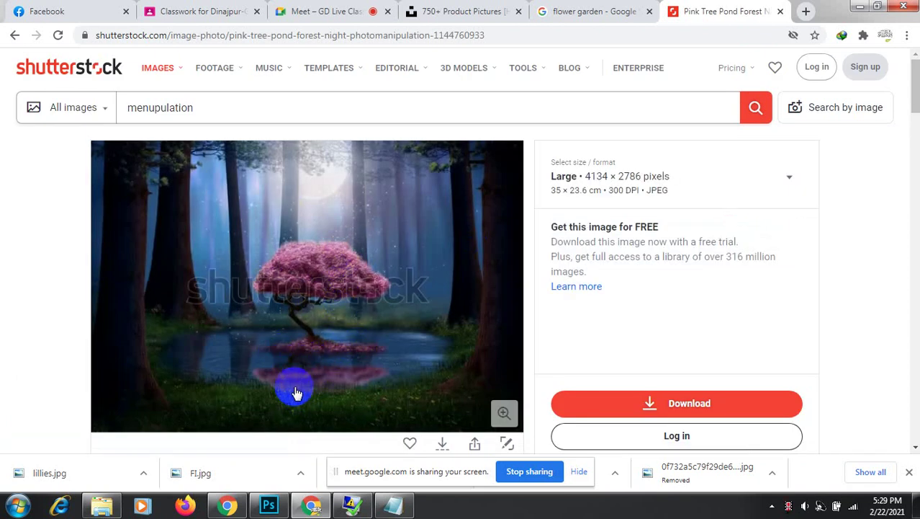
Examine the pink tree photo's similar images, the Fantasy landscapes collection, the artist's other works and the similar video clips.
scroll(305, 390, down, 5)
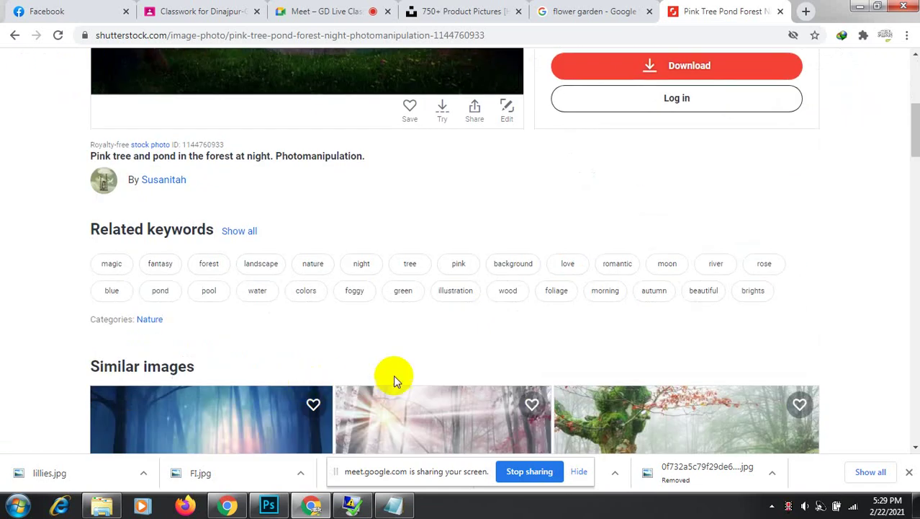
scroll(392, 376, down, 3)
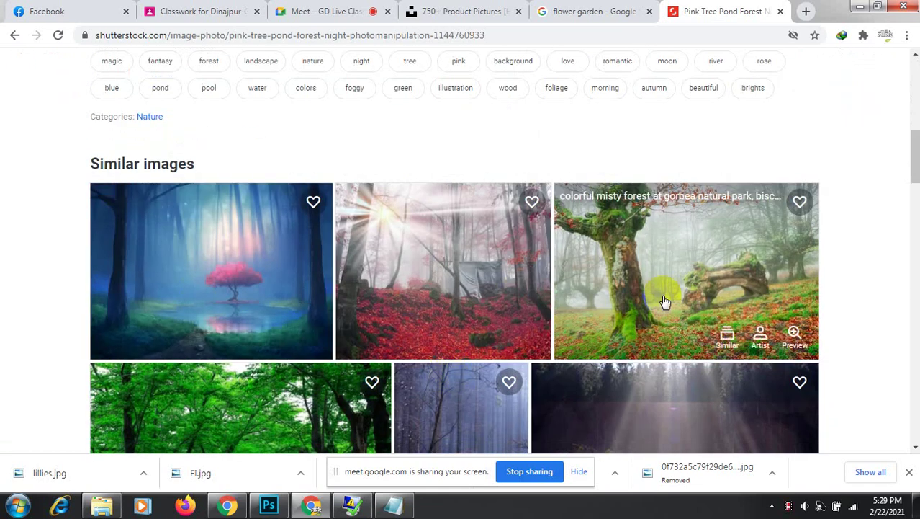
scroll(678, 302, down, 4)
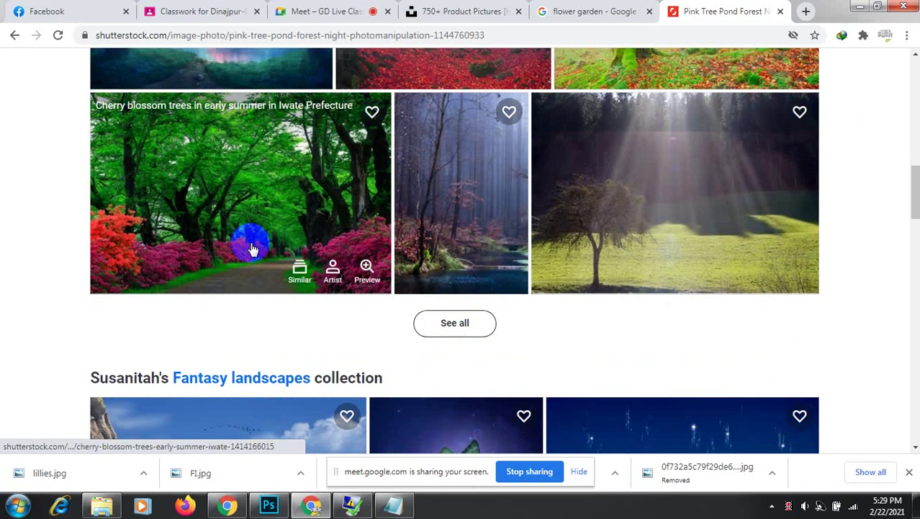
scroll(246, 246, down, 5)
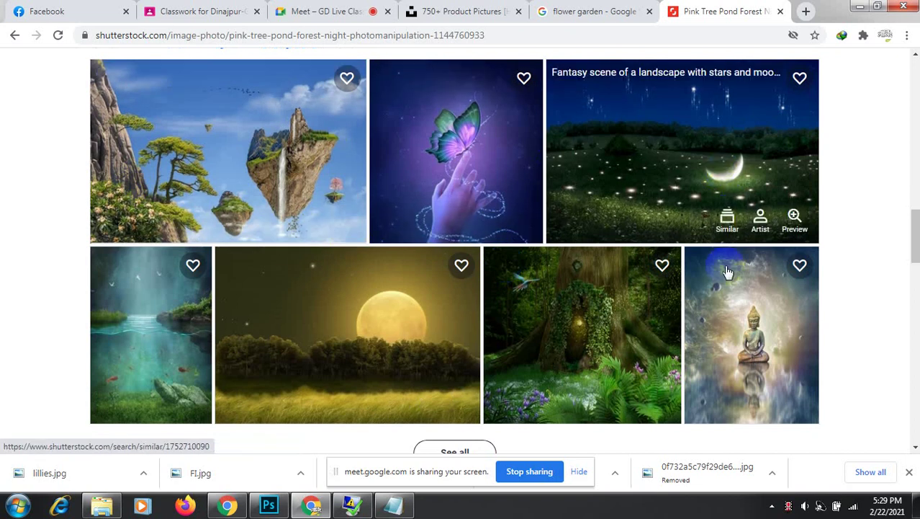
scroll(629, 319, down, 3)
scroll(629, 317, down, 5)
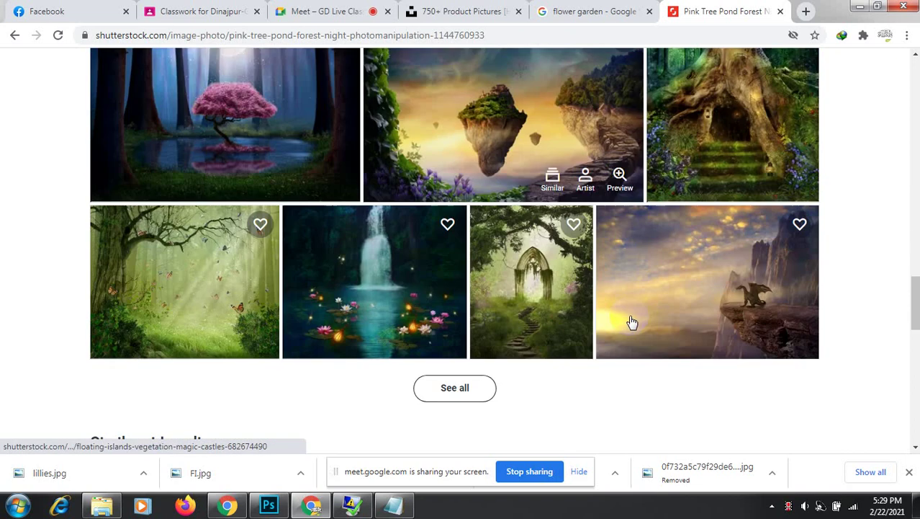
scroll(629, 318, down, 5)
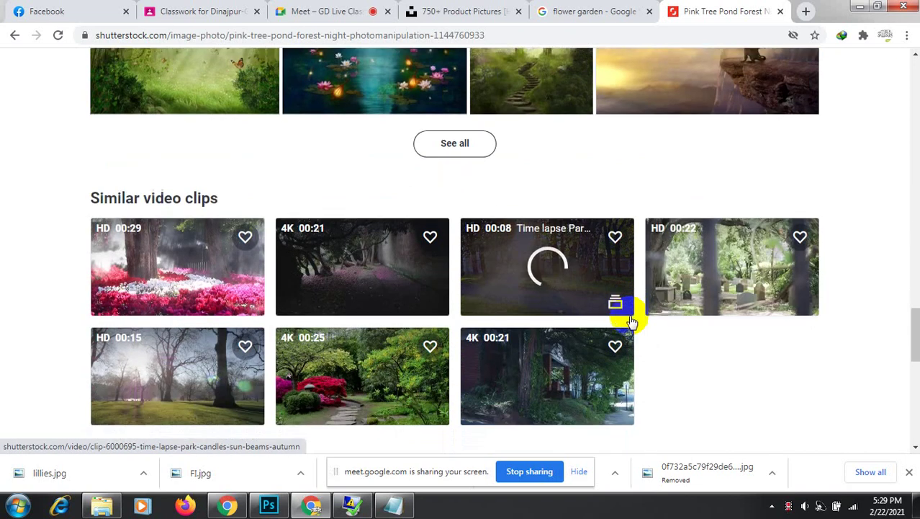
scroll(629, 318, up, 12)
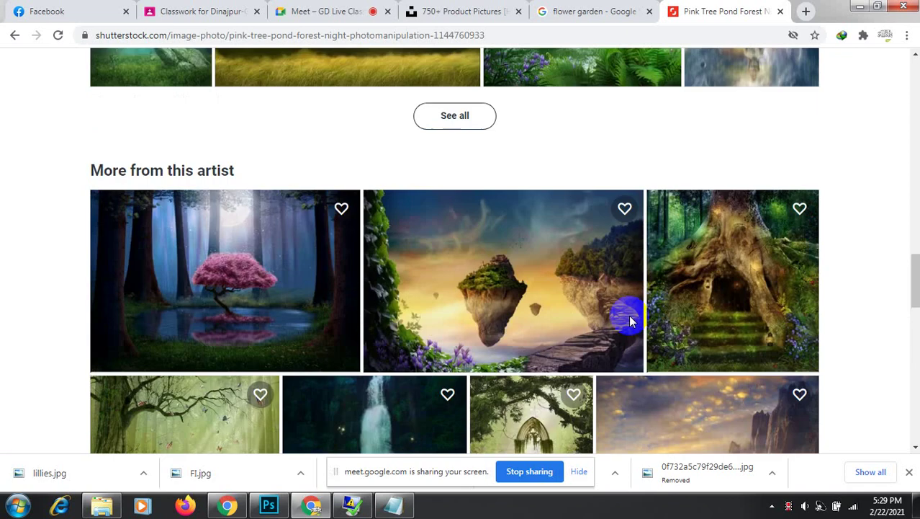
scroll(629, 317, up, 10)
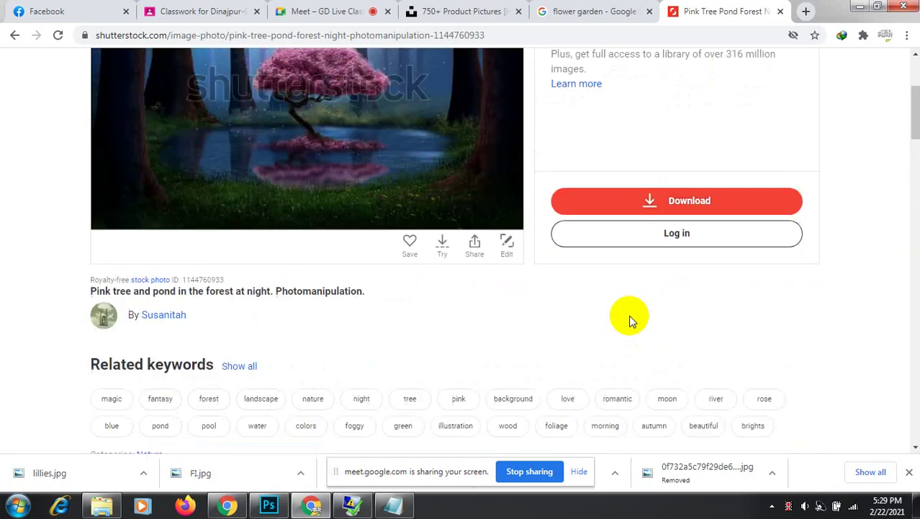
scroll(168, 154, up, 3)
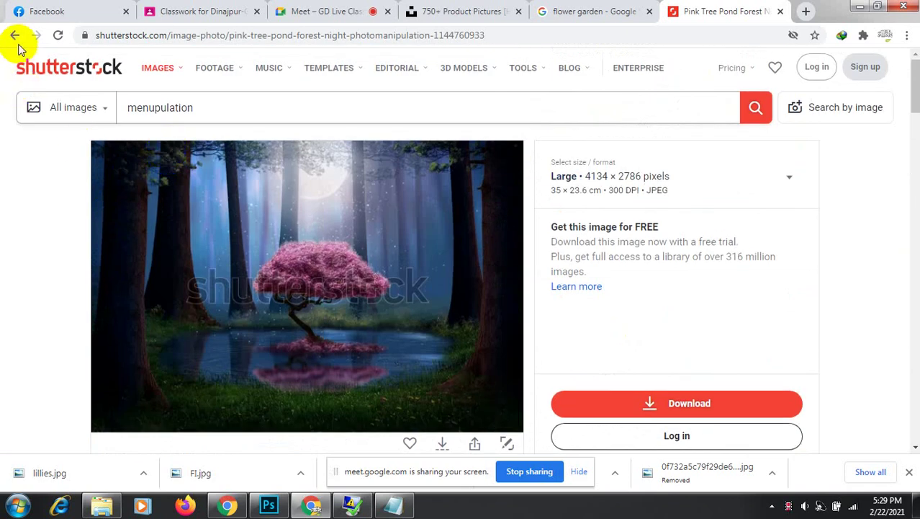
Return to the manipulation results and open the image of the man fishing in a water-filled smartphone screen.
click(14, 35)
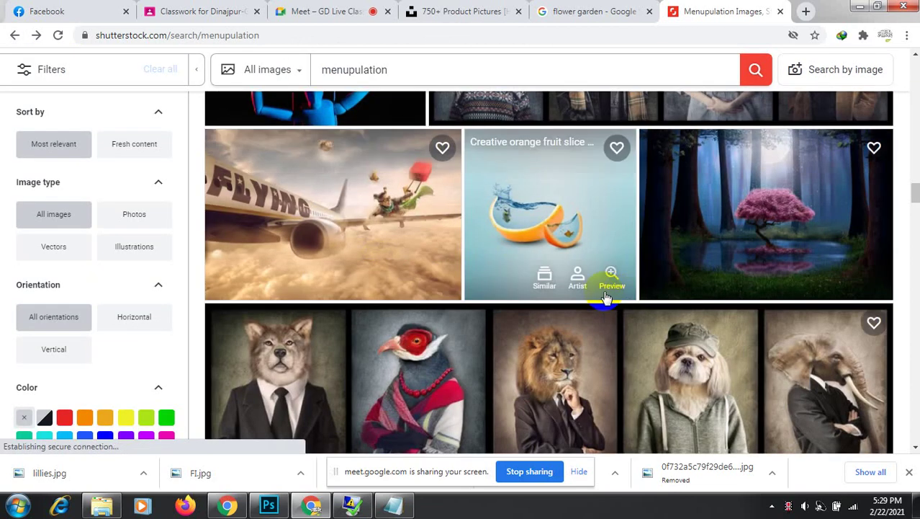
scroll(596, 251, down, 5)
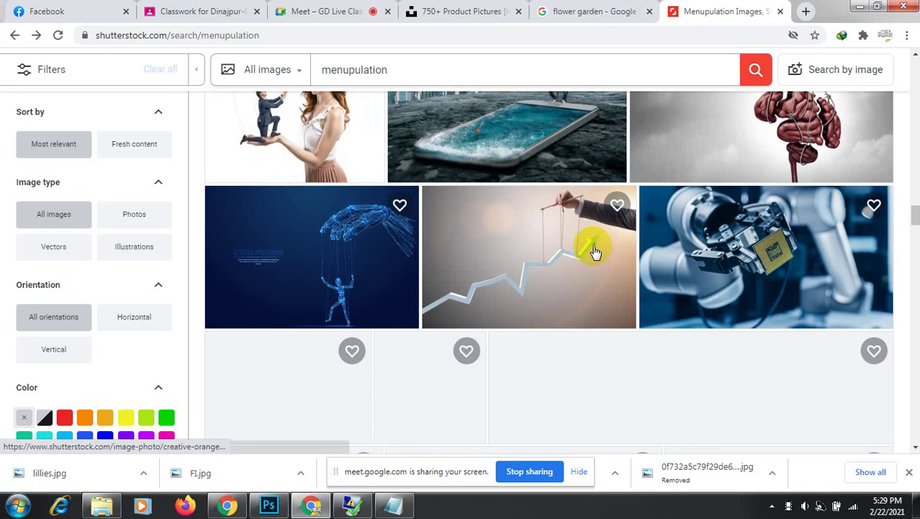
scroll(533, 261, up, 1)
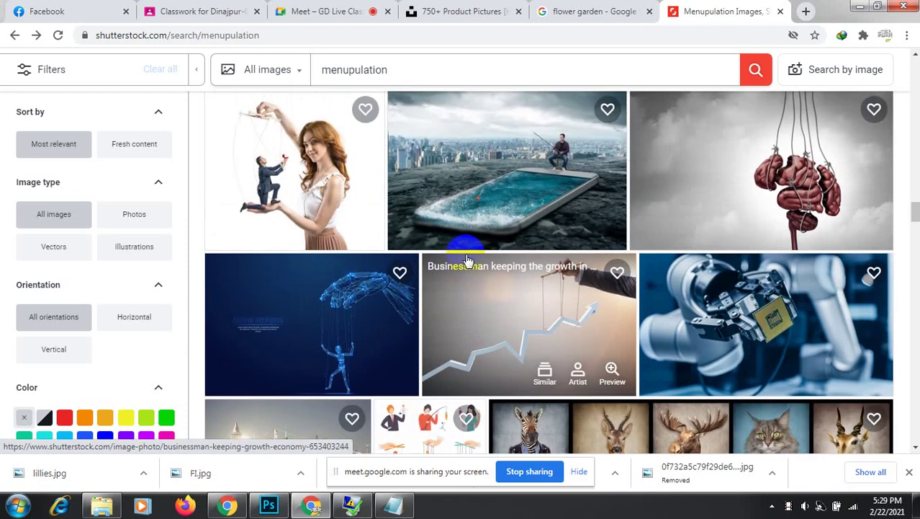
click(508, 188)
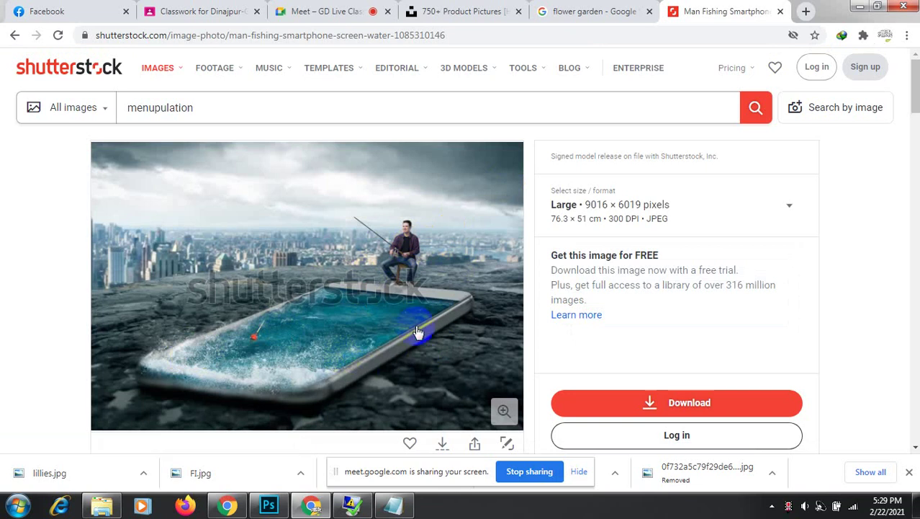
Examine the smartphone fishing photo's similar images and same-model pictures, then return to the search results.
scroll(418, 331, down, 2)
scroll(417, 331, down, 5)
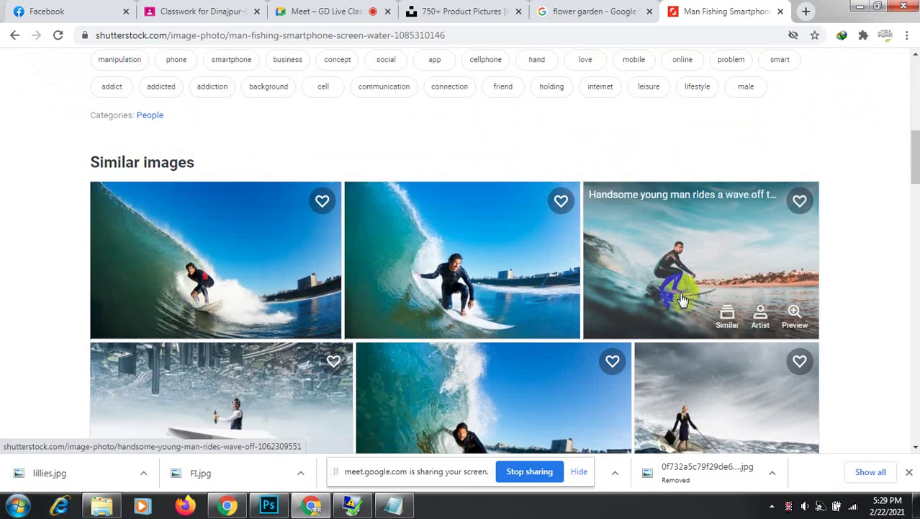
scroll(699, 303, down, 3)
scroll(515, 271, down, 7)
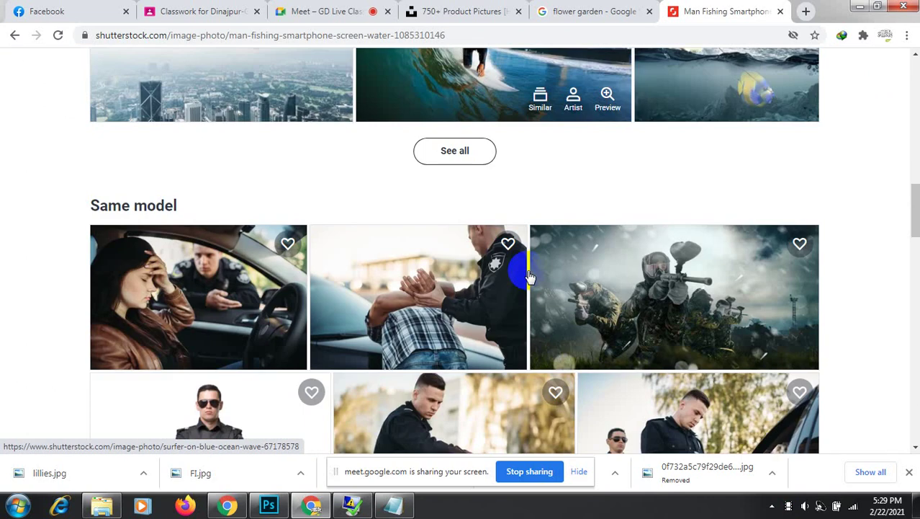
scroll(527, 272, up, 15)
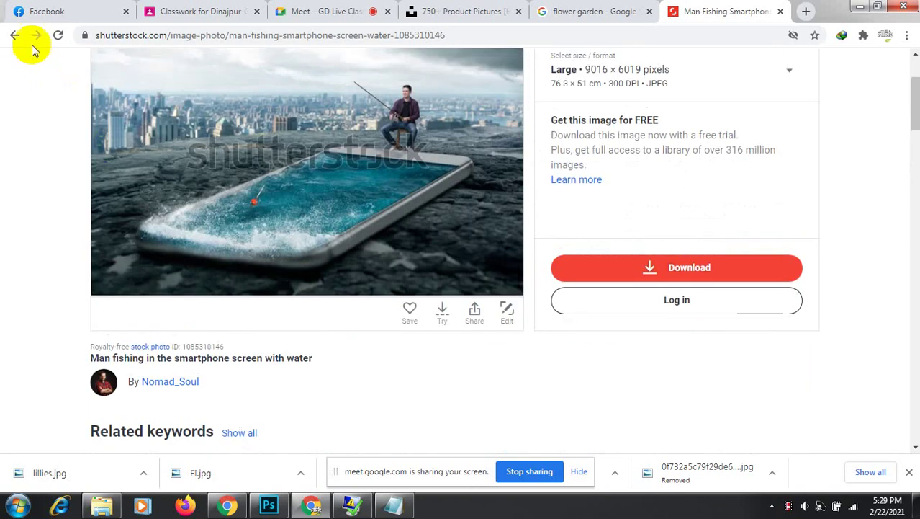
click(15, 35)
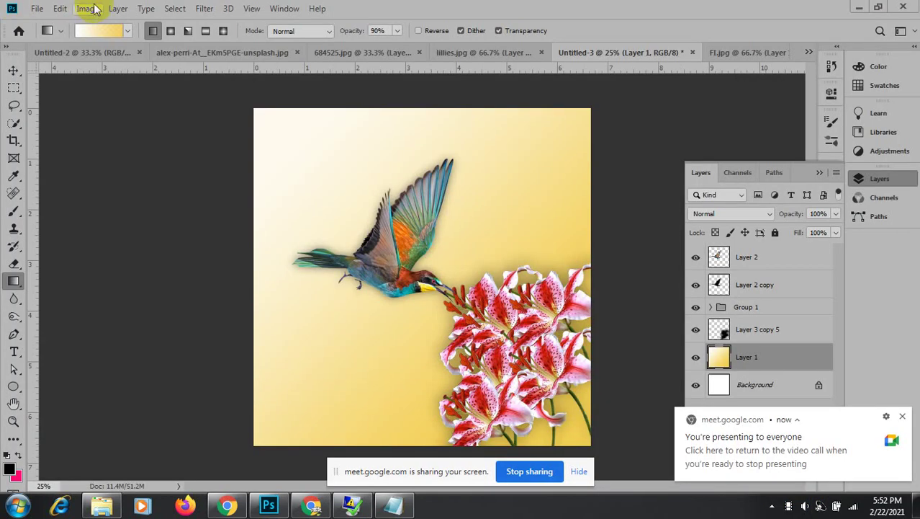
Open the Image Size settings for the bird-and-lilies composition and move the dialog clear of the bird.
click(92, 9)
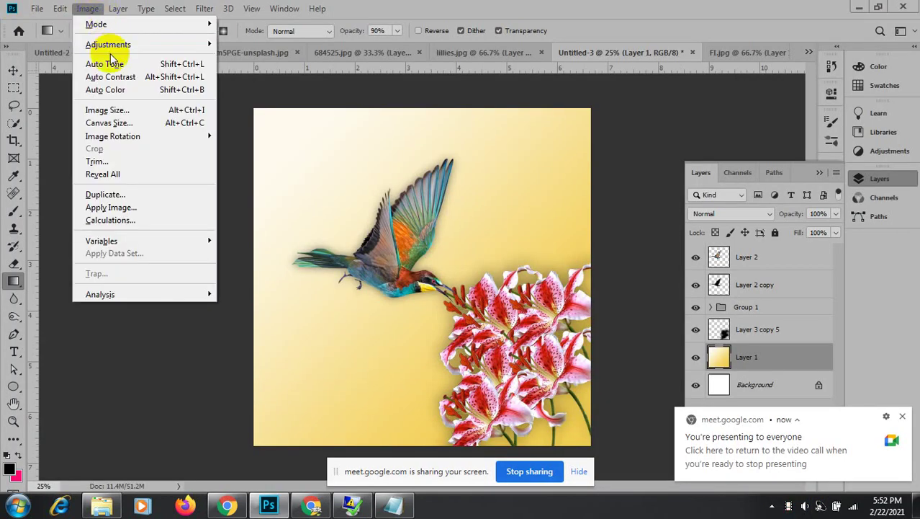
click(144, 109)
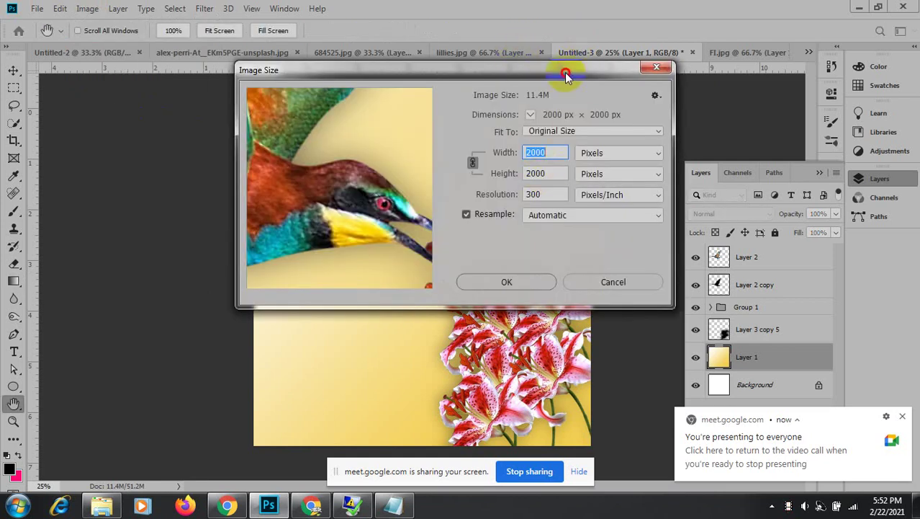
drag(566, 75, 786, 67)
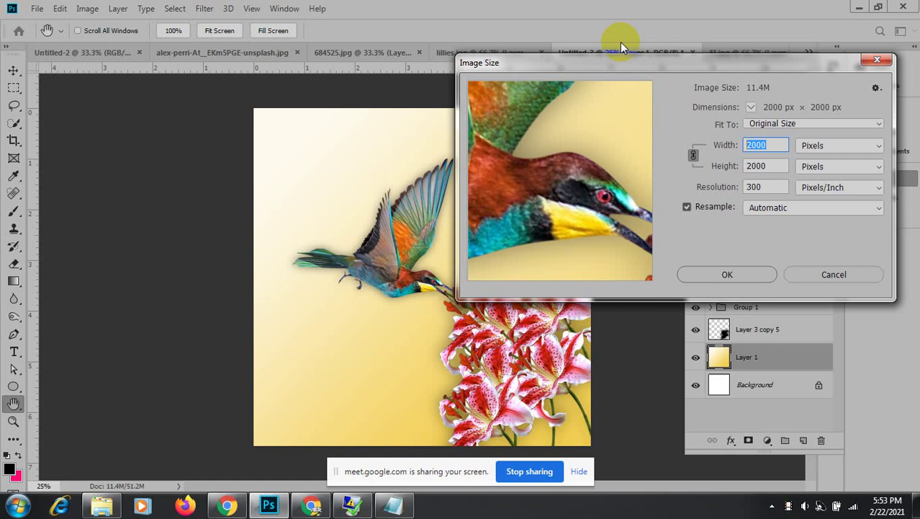
Try linked dimensions of 800 and 8000 pixels, then unlink the proportions and reset the width to 2000 pixels.
text(5)
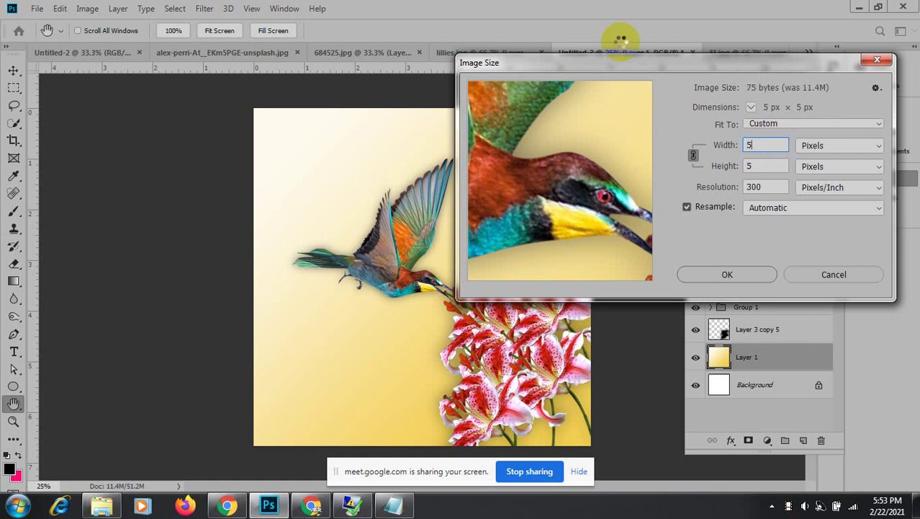
key(BackSpace)
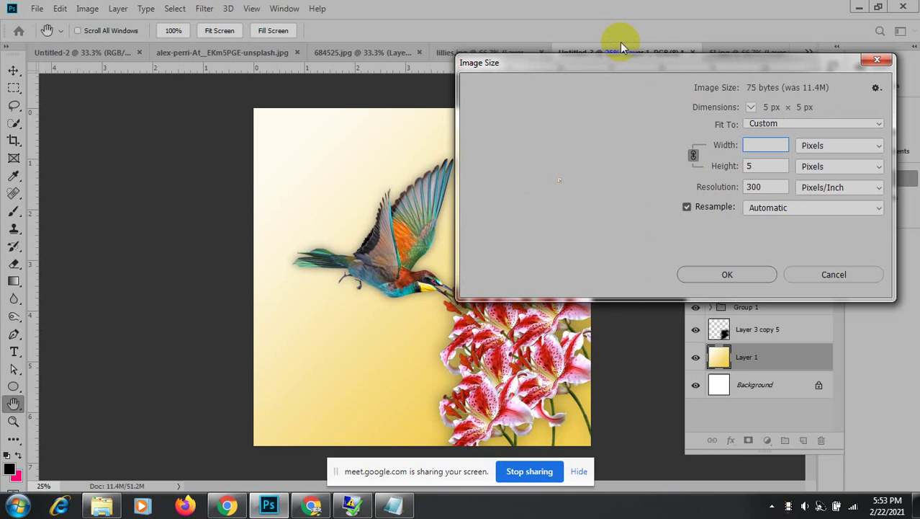
text(800)
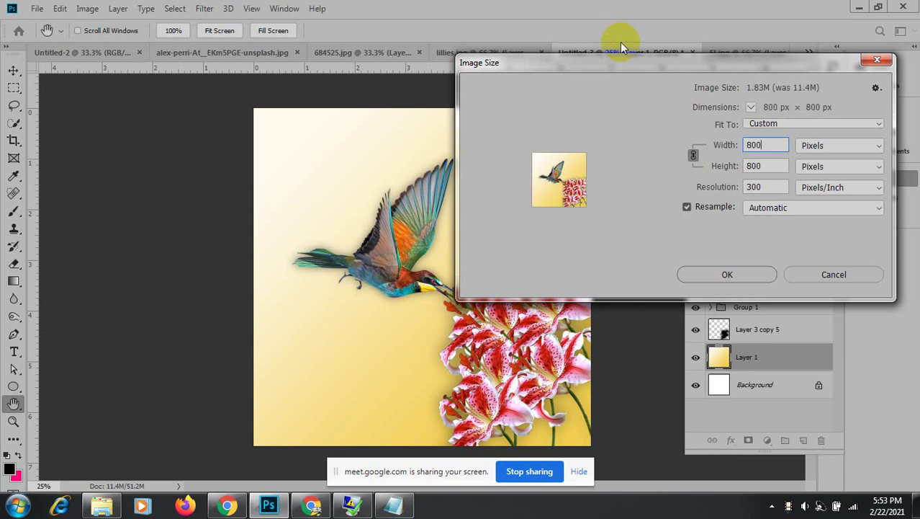
text(0)
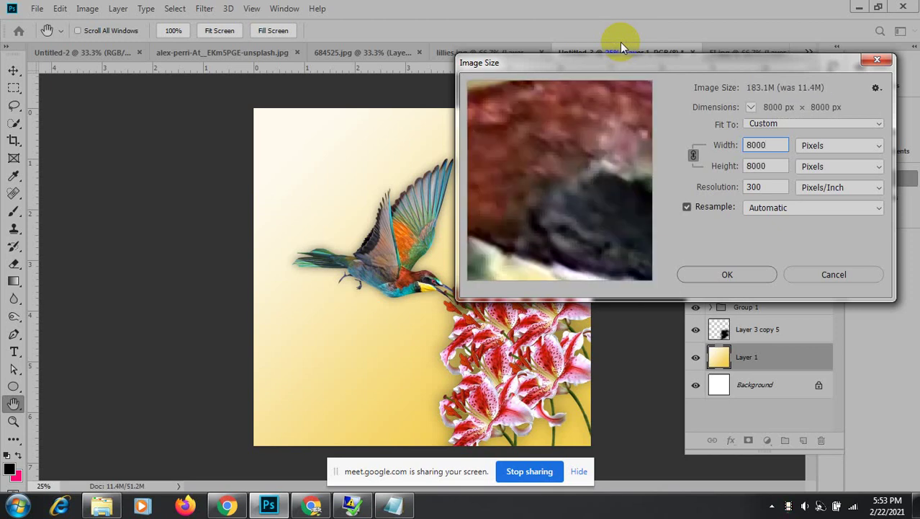
click(690, 157)
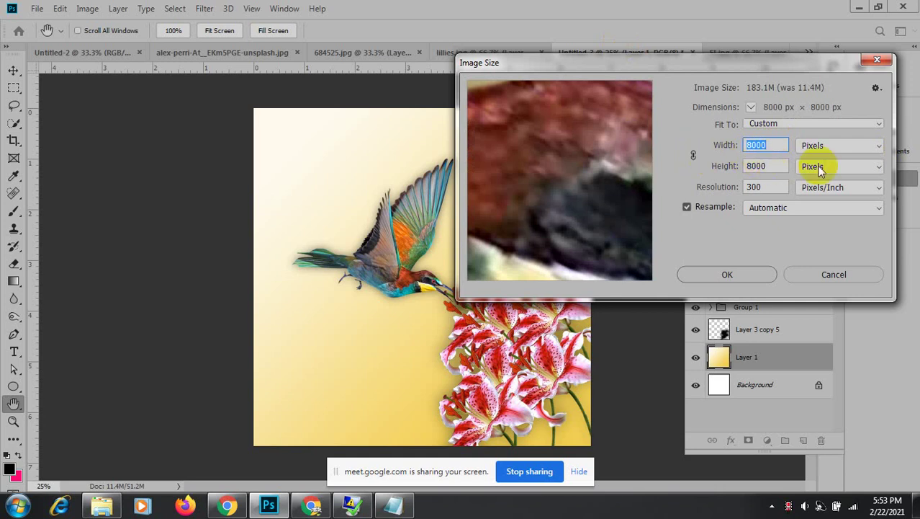
text(2000)
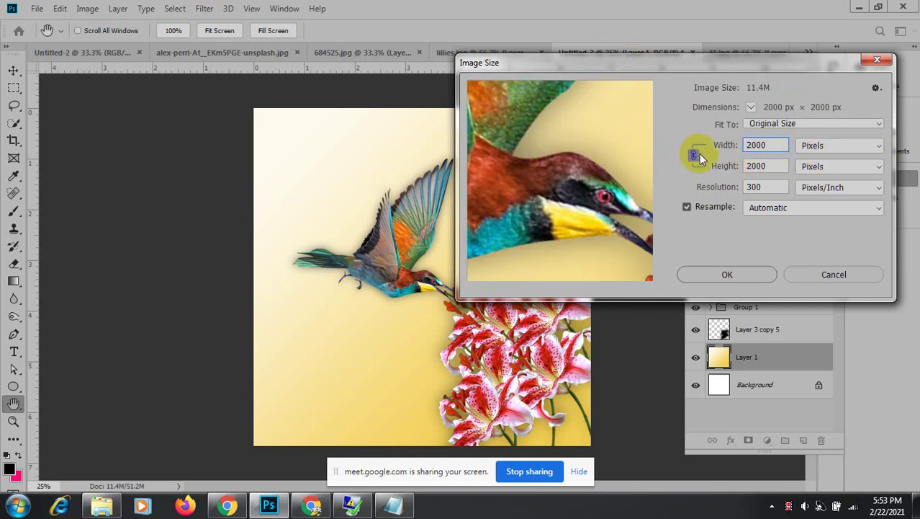
Resize the composition to 8000 × 8000 pixels with linked proportions, keeping 300 pixels/inch and automatic resampling.
double_click(765, 145)
click(547, 107)
text(8000)
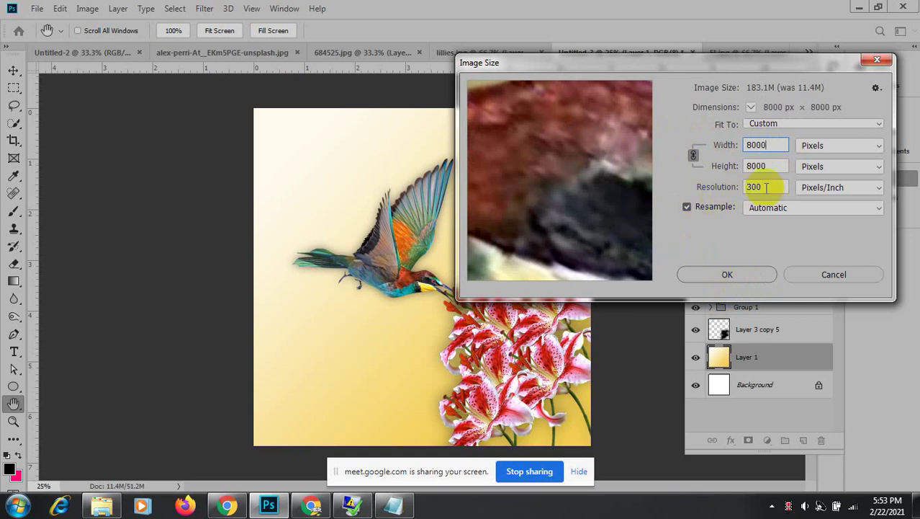
click(742, 276)
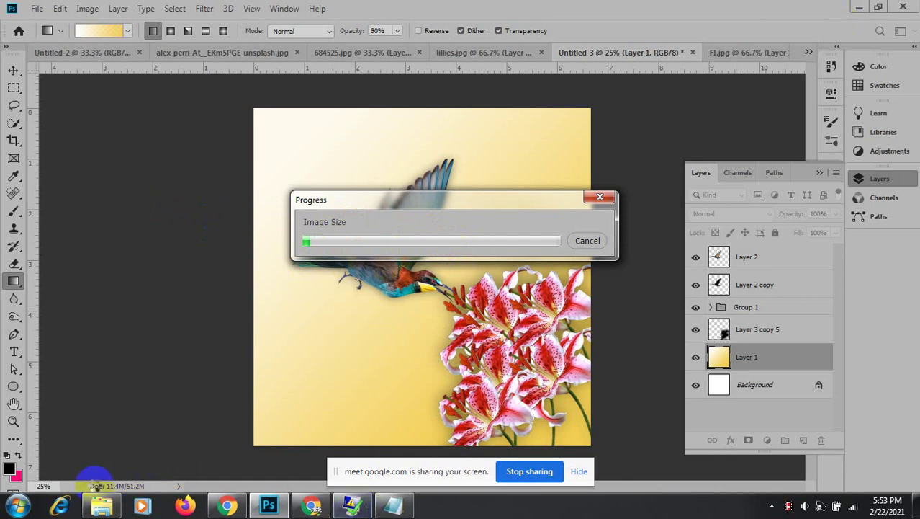
Switch to Chrome and close the Shutterstock manipulation illustration, flower garden image search and Unsplash product pages.
mouse_move(101, 506)
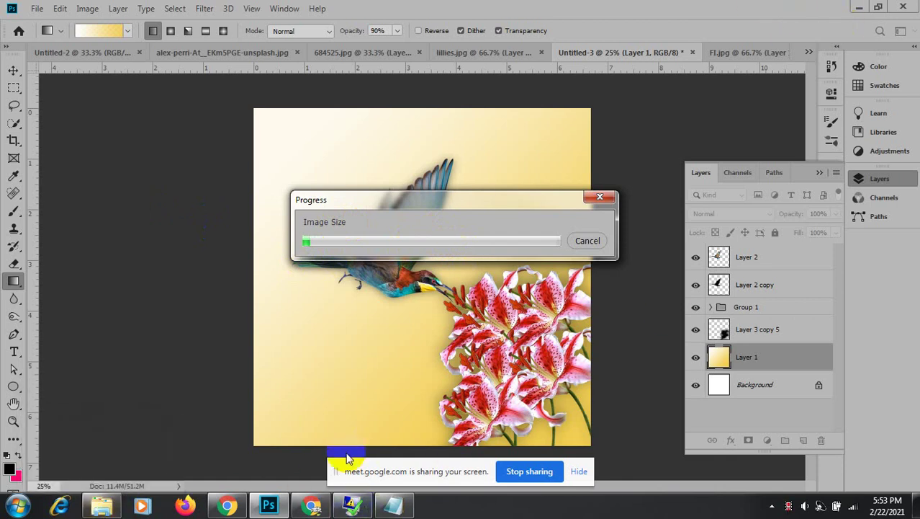
mouse_move(313, 506)
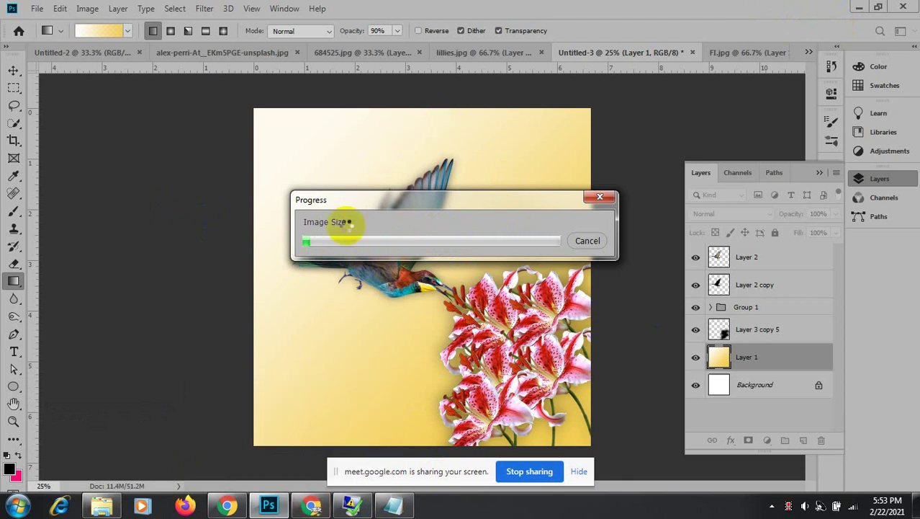
mouse_move(279, 510)
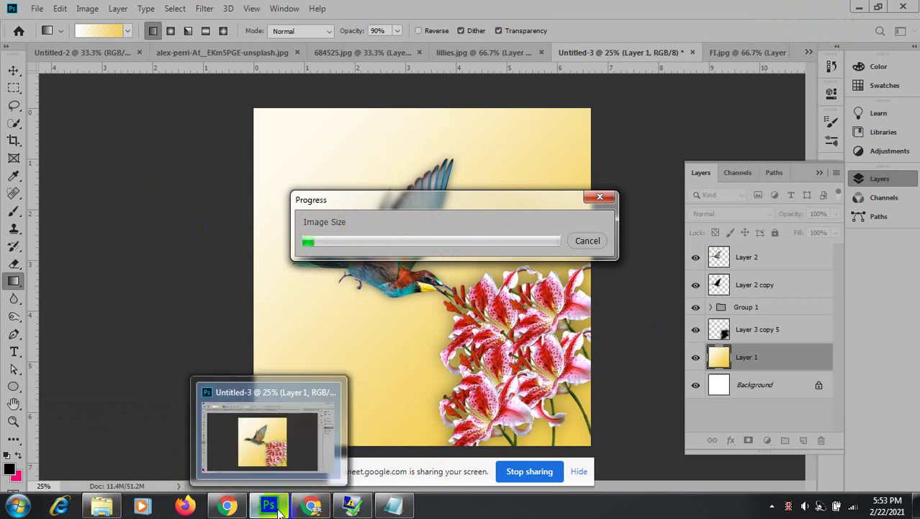
click(312, 506)
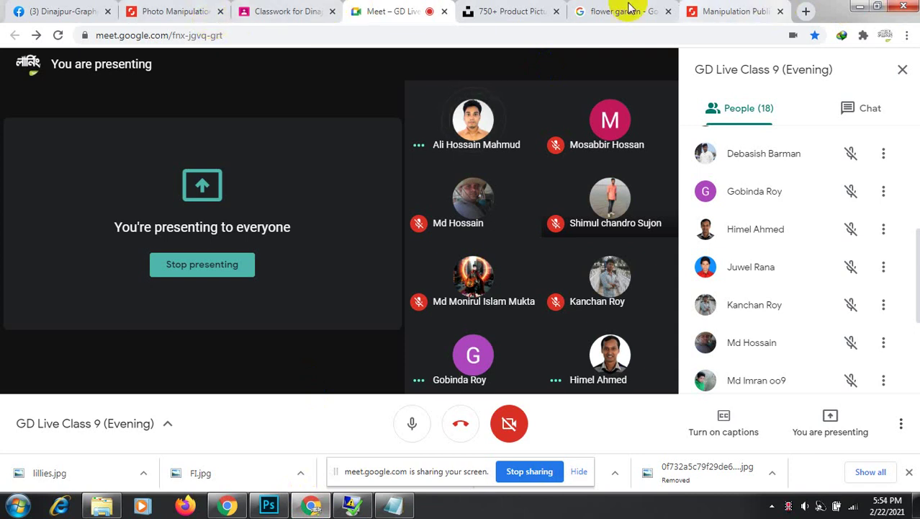
click(746, 13)
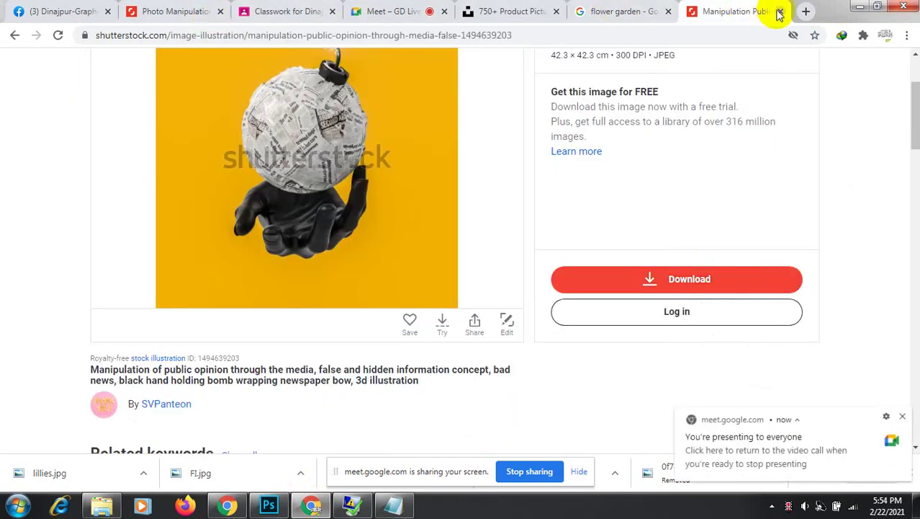
click(779, 11)
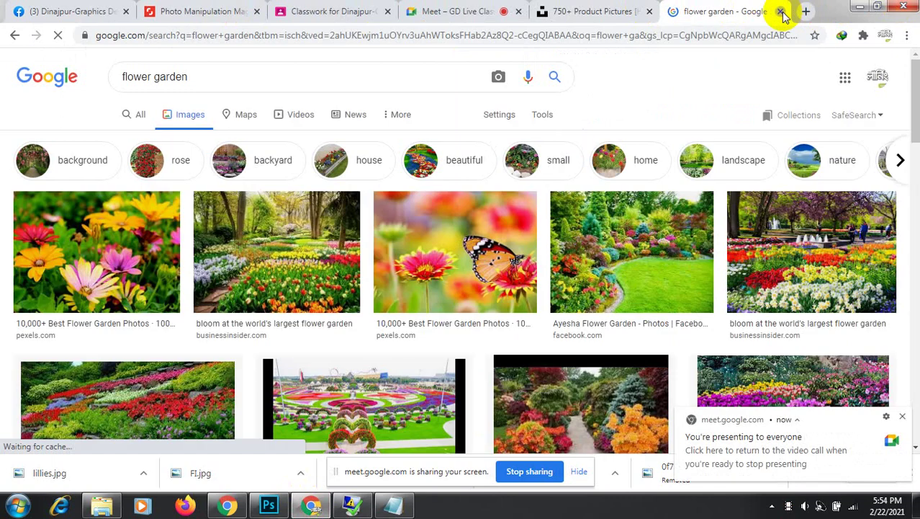
click(781, 12)
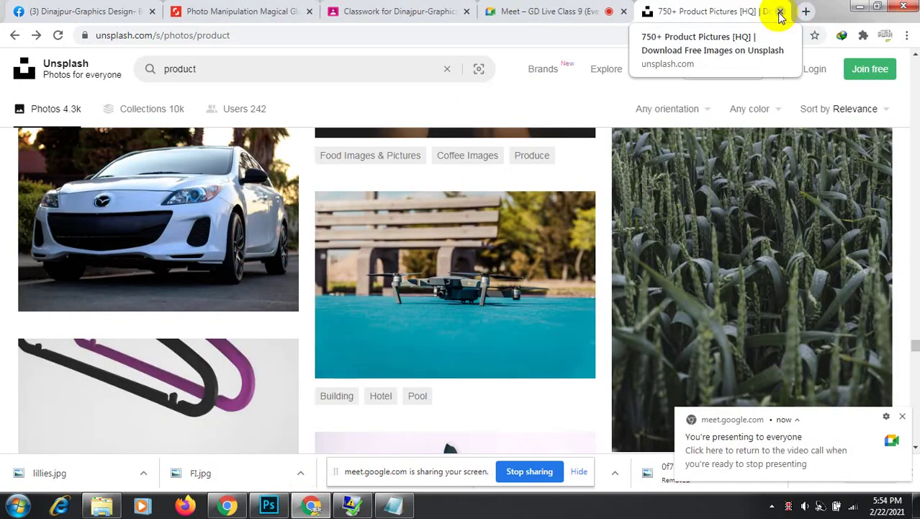
click(781, 12)
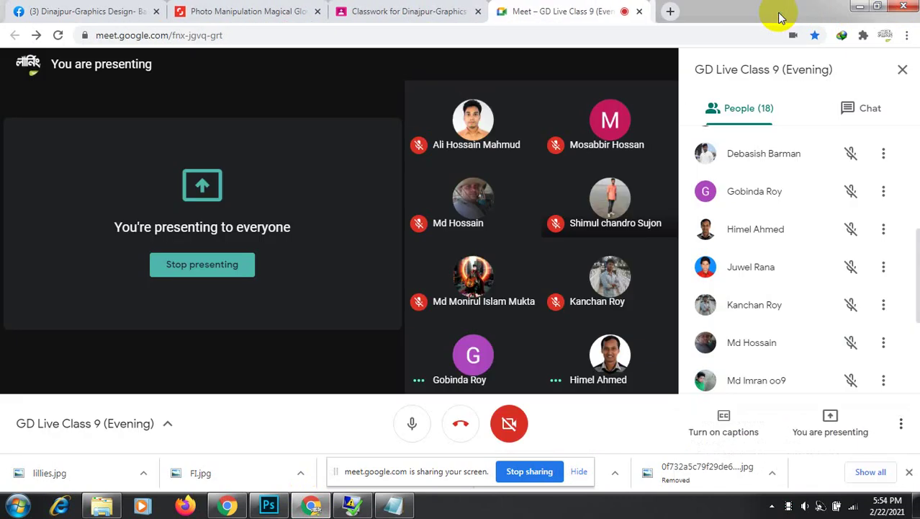
Open My Drive in Google Drive on a new browser page.
click(666, 11)
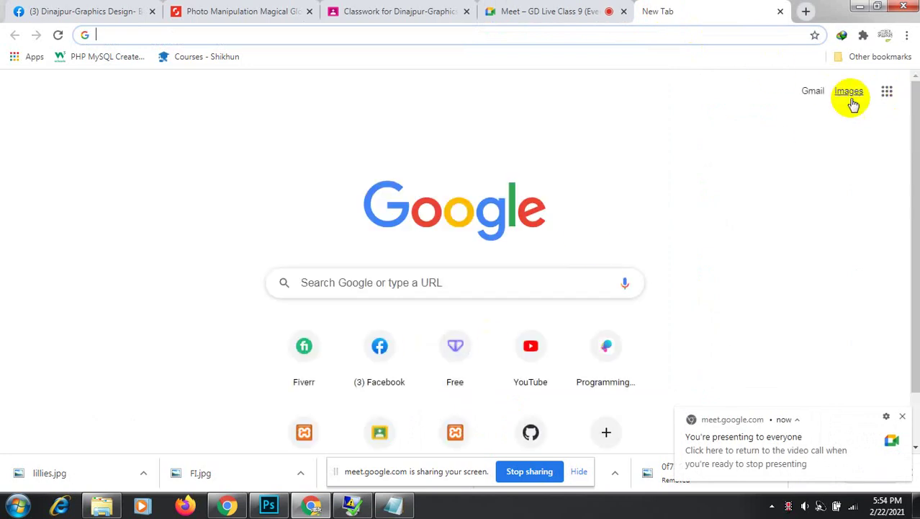
click(887, 92)
click(887, 91)
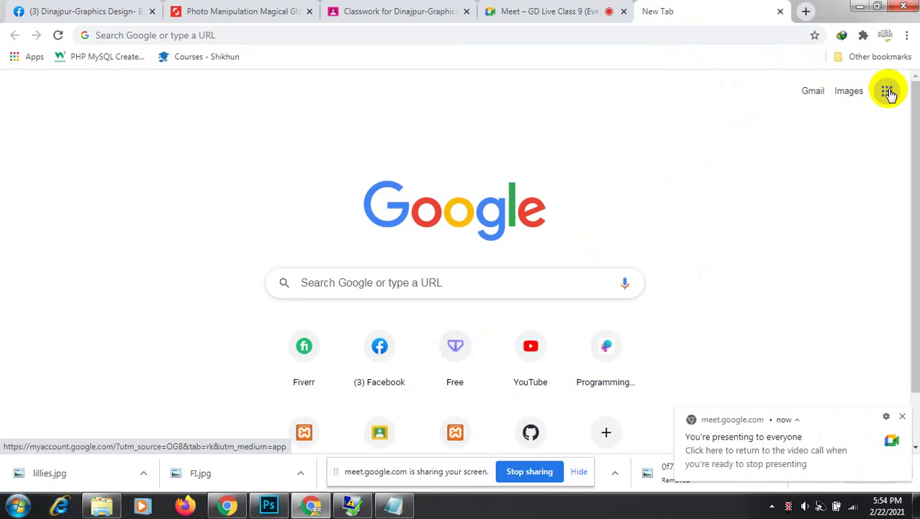
click(859, 271)
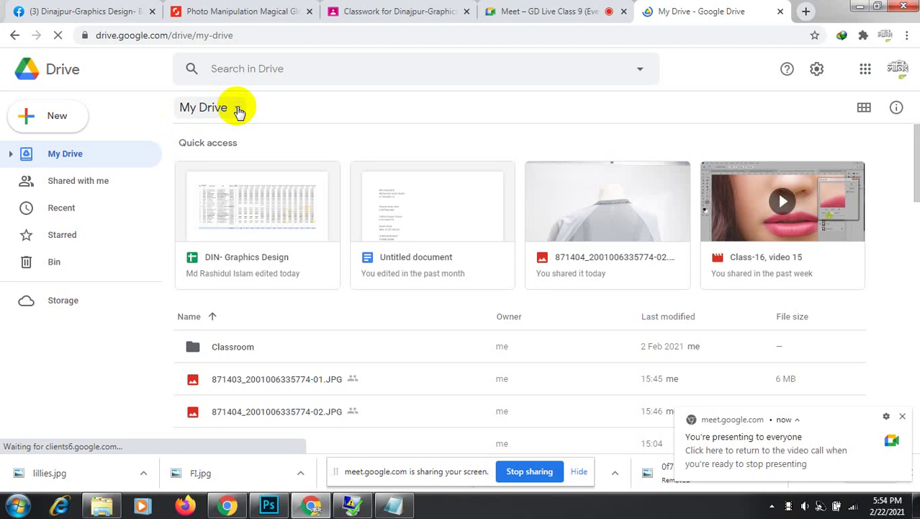
Upload five images from the desktop Assignment folder to My Drive: black handbag, AF244 sunglasses, Alpine watch, coupe-convertible and the Pexels 341523 photo.
click(238, 109)
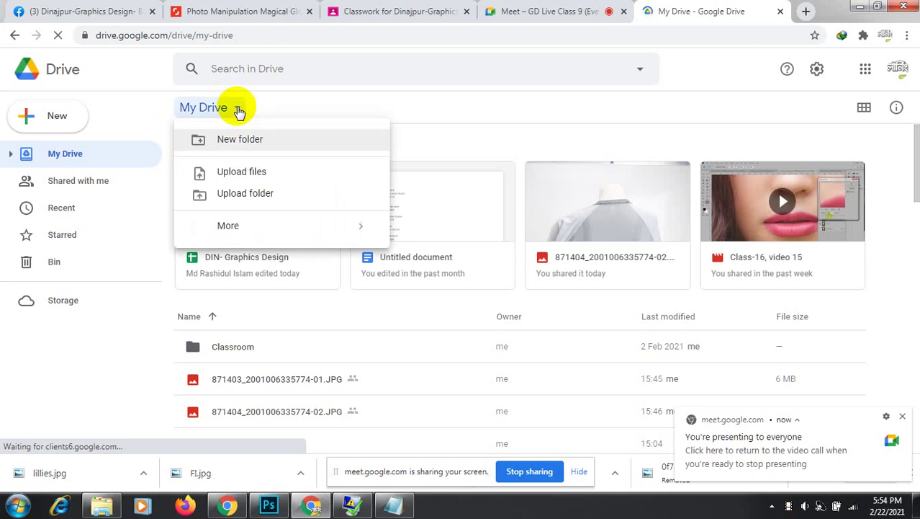
click(228, 177)
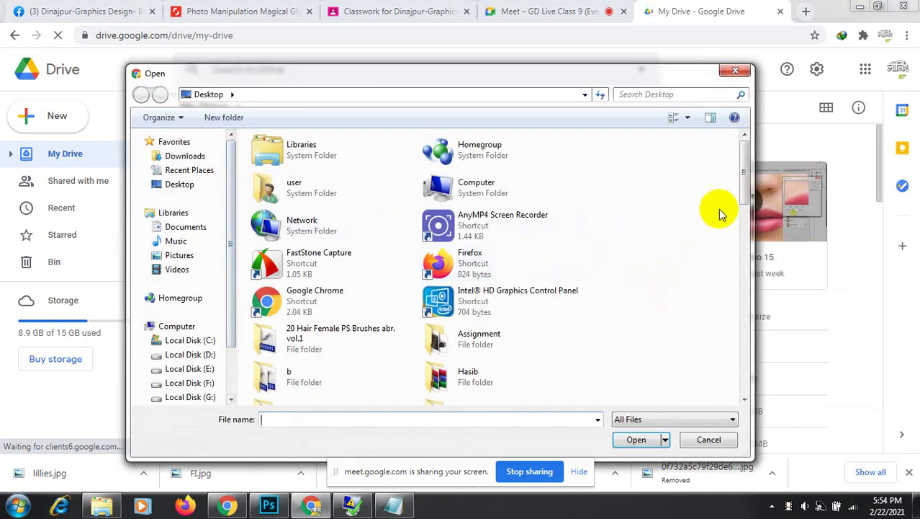
double_click(439, 339)
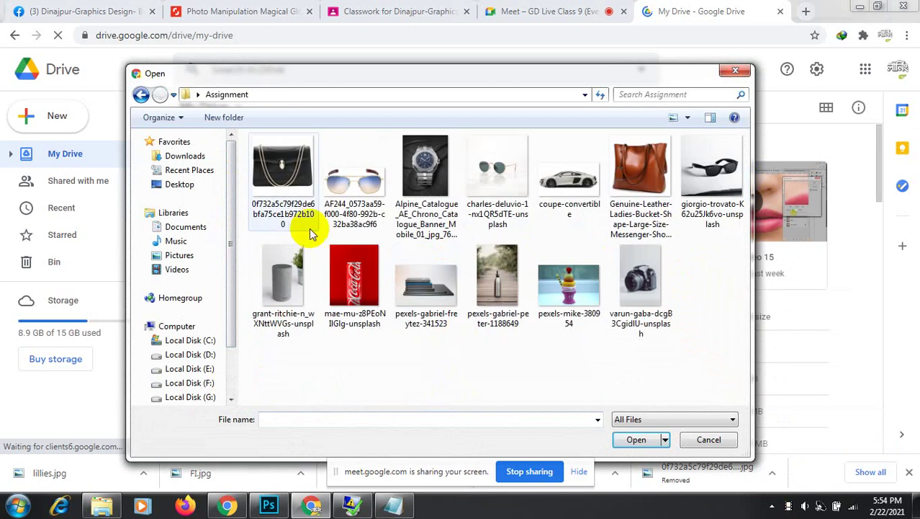
click(281, 170)
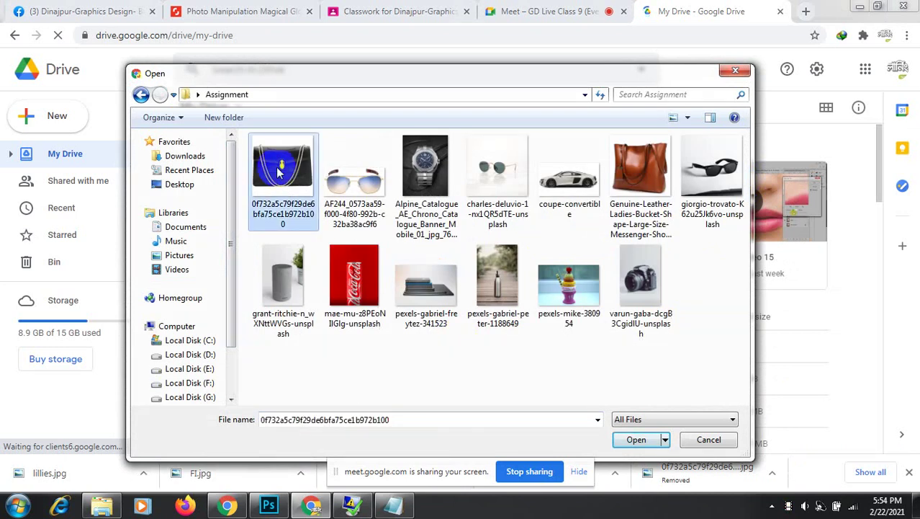
ctrl+click(362, 184)
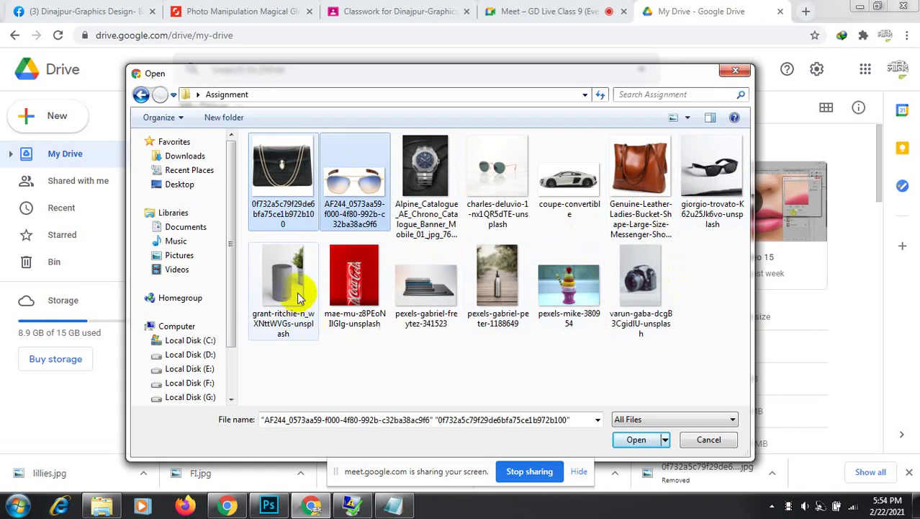
ctrl+click(420, 288)
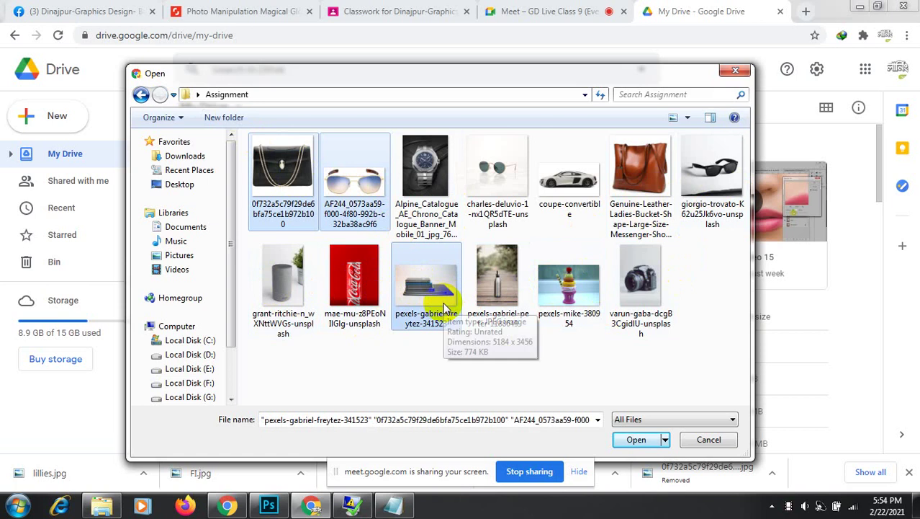
ctrl+click(423, 164)
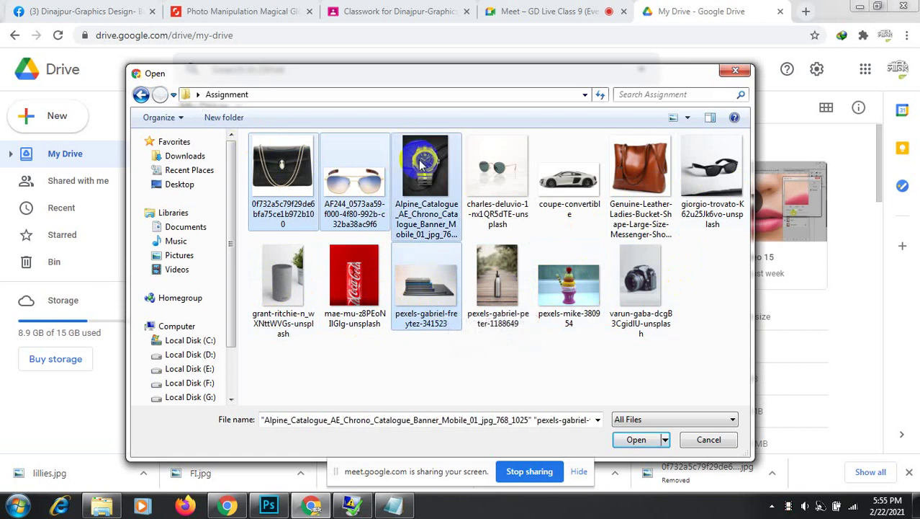
ctrl+click(553, 179)
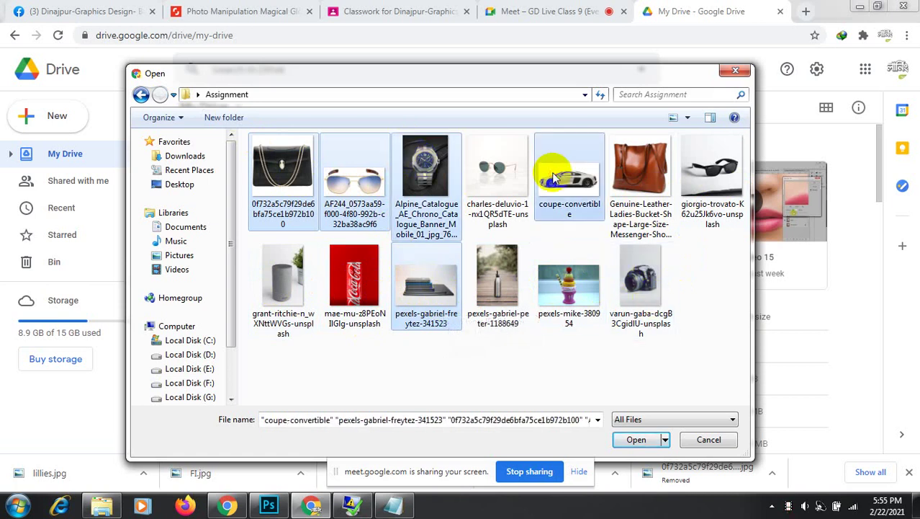
click(637, 439)
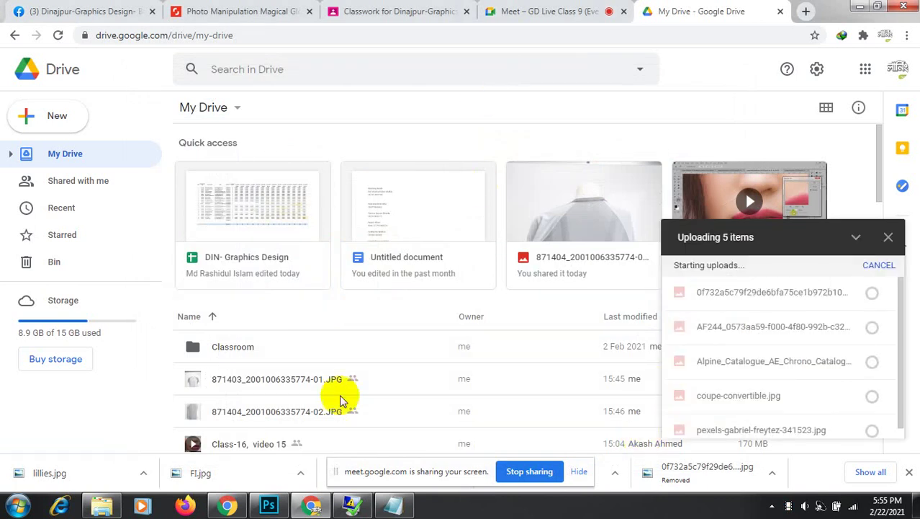
Check the Image Size progress in Photoshop, then return to Chrome and view the Google Meet class call.
mouse_move(308, 504)
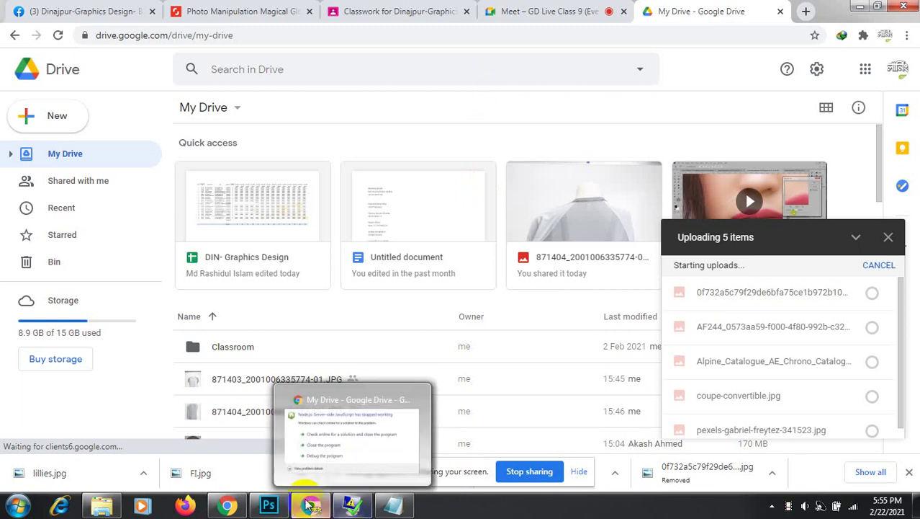
mouse_move(274, 510)
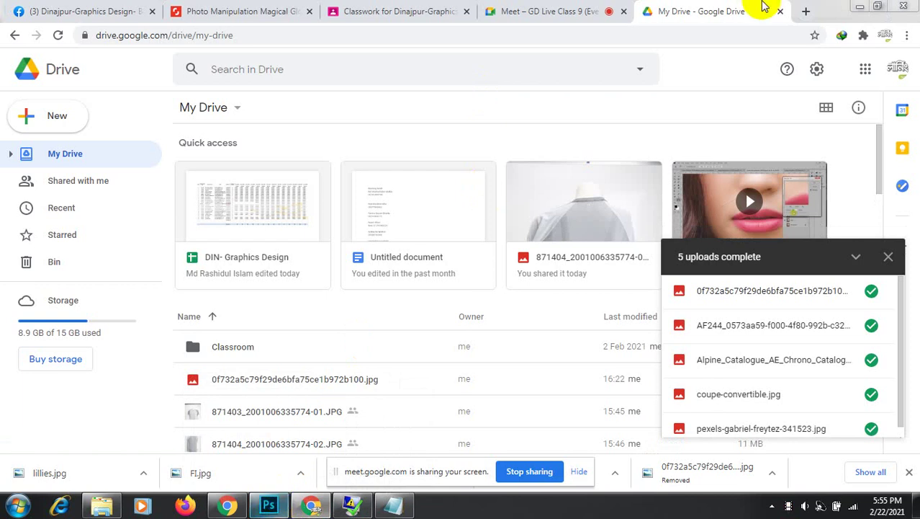
key(alt+Tab)
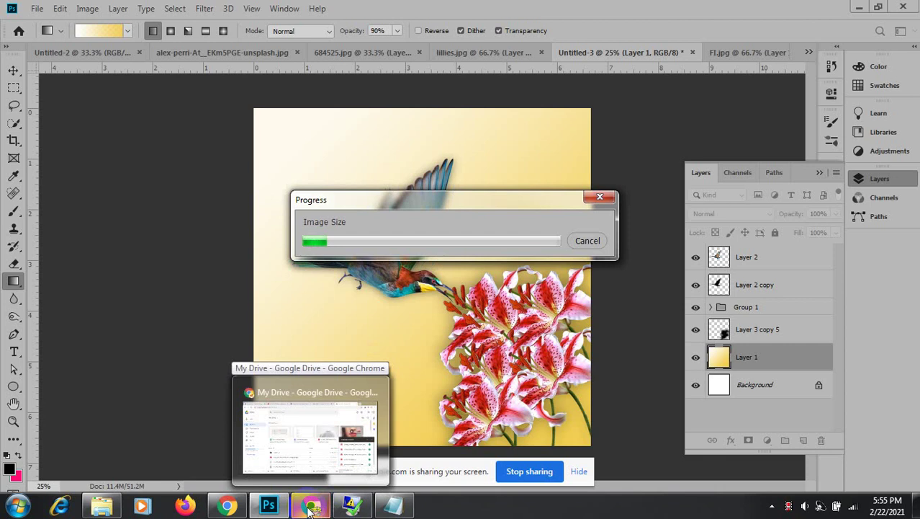
click(311, 509)
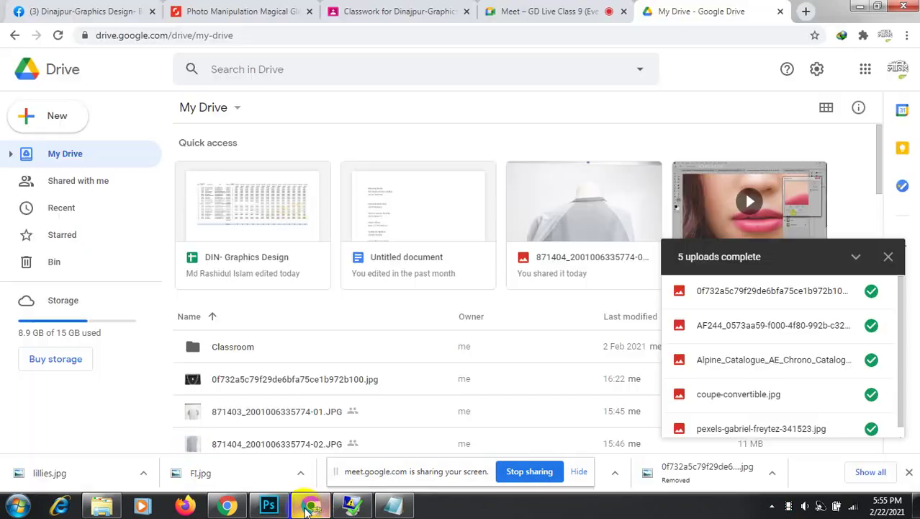
click(521, 12)
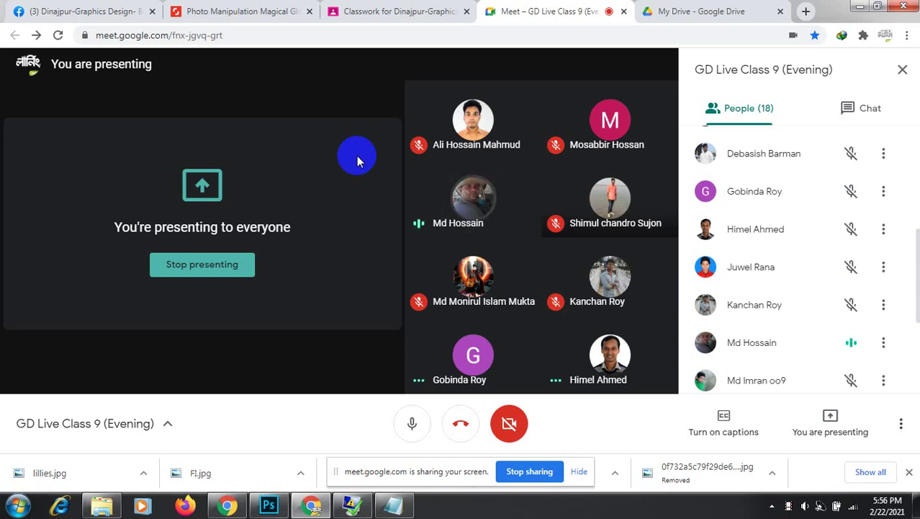
click(343, 181)
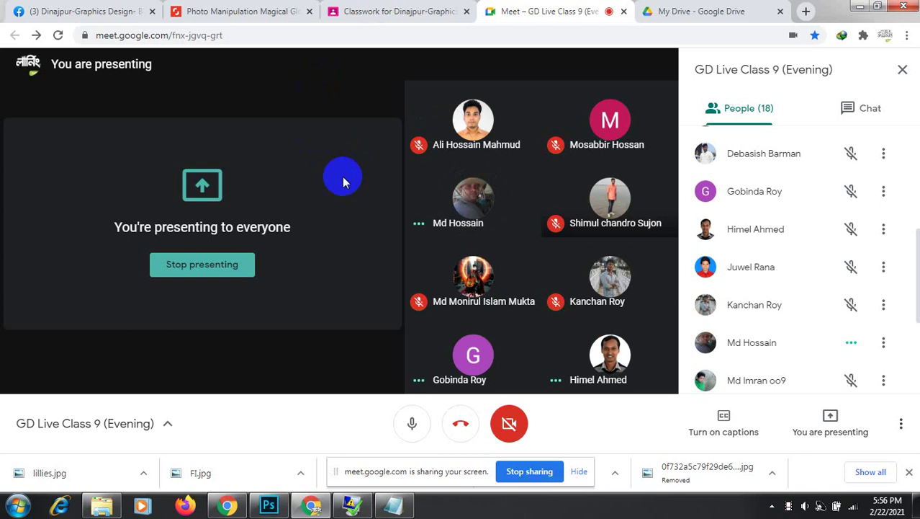